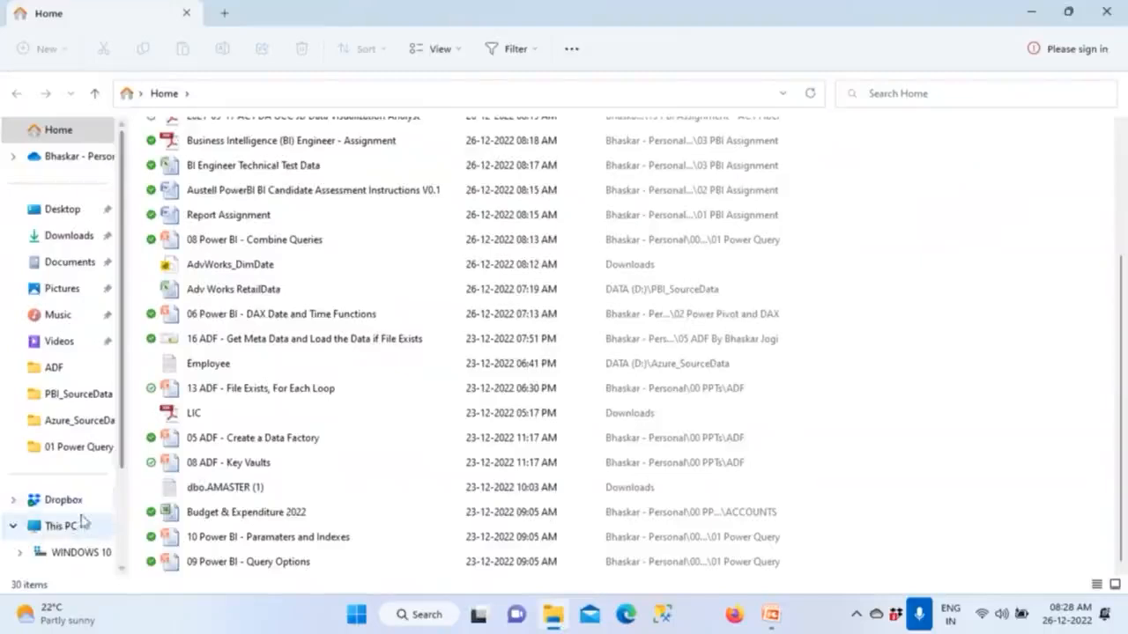
Open the Employee Excel workbook from the PBI_SourceData folder on the DATA (D:) drive
left_click(76, 527)
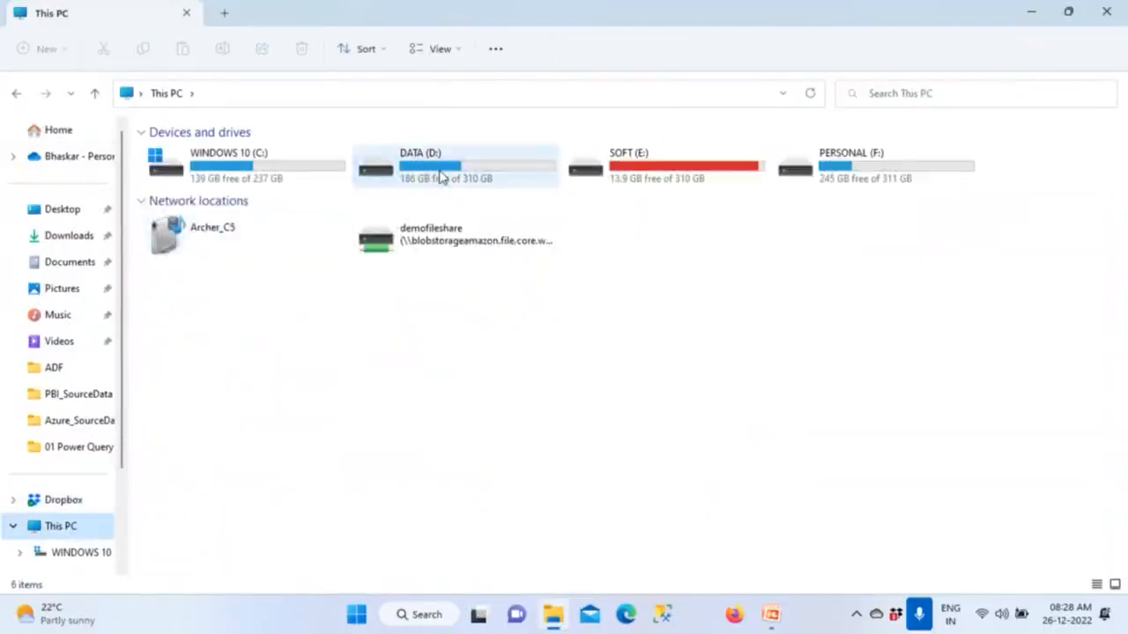
double_click(444, 174)
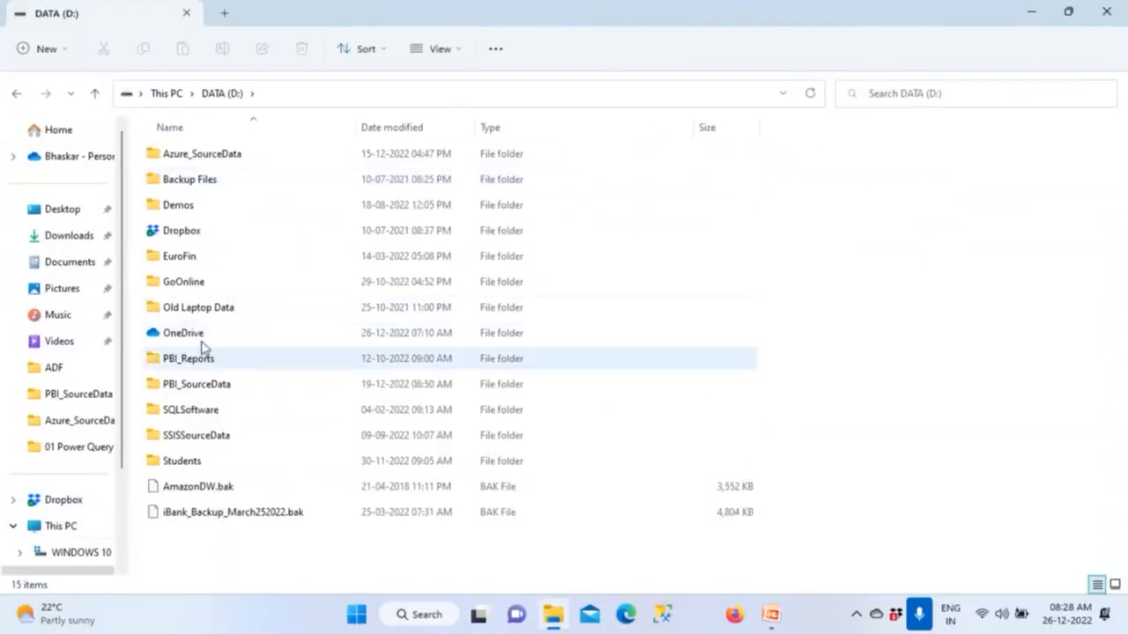
double_click(194, 387)
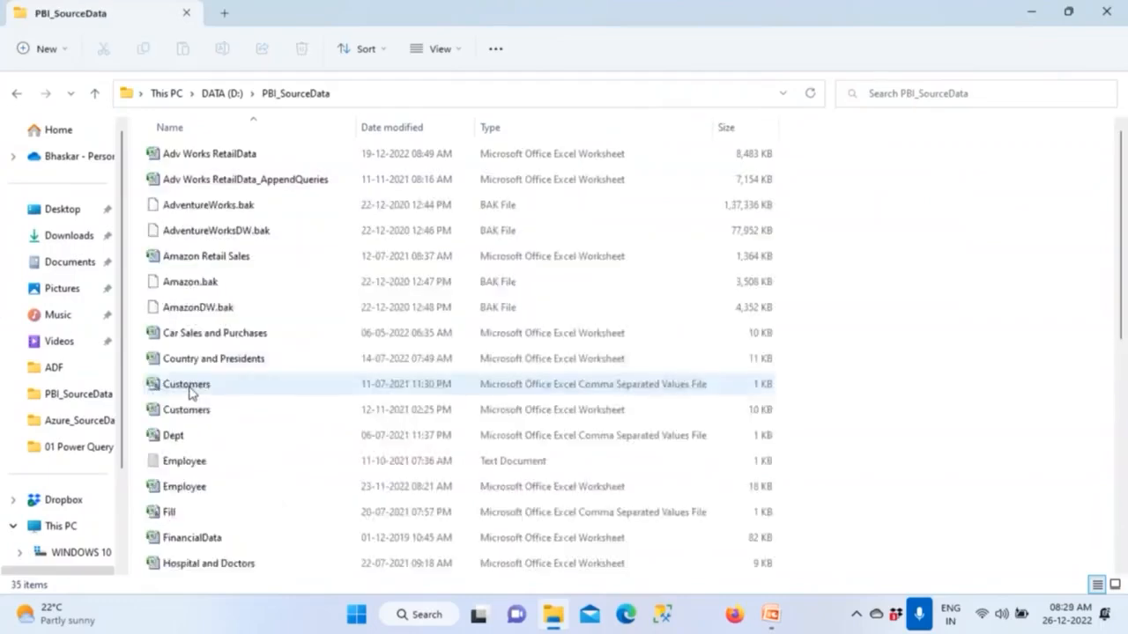
left_click(199, 493)
double_click(199, 493)
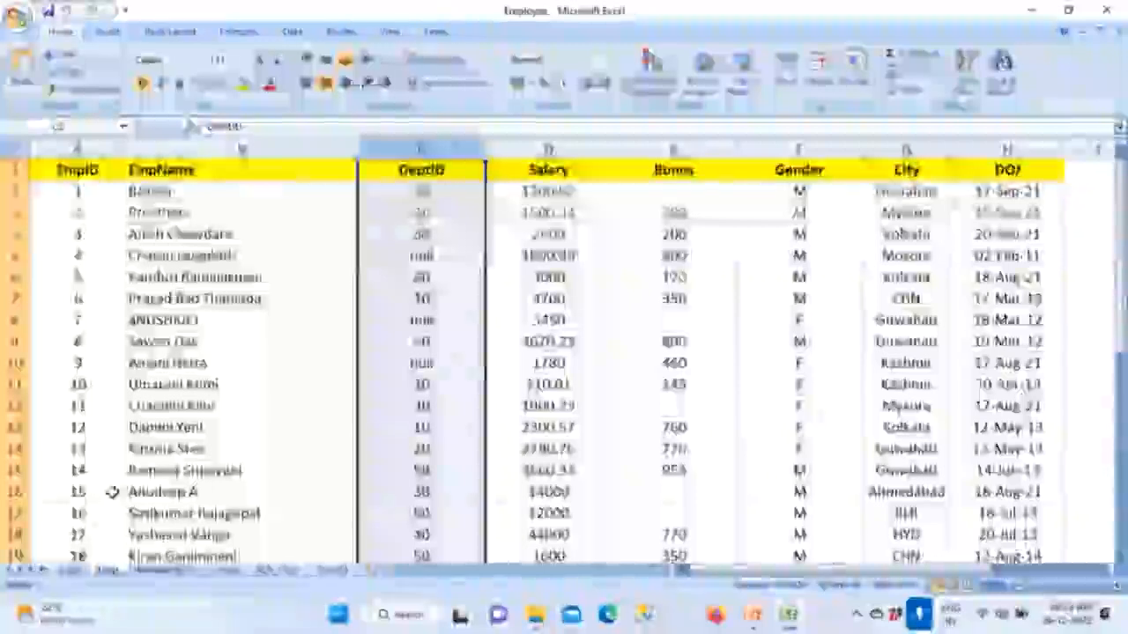
Look through the Dept and Emp sheets and bring up the MicrosoftEmp sheet
left_click(72, 570)
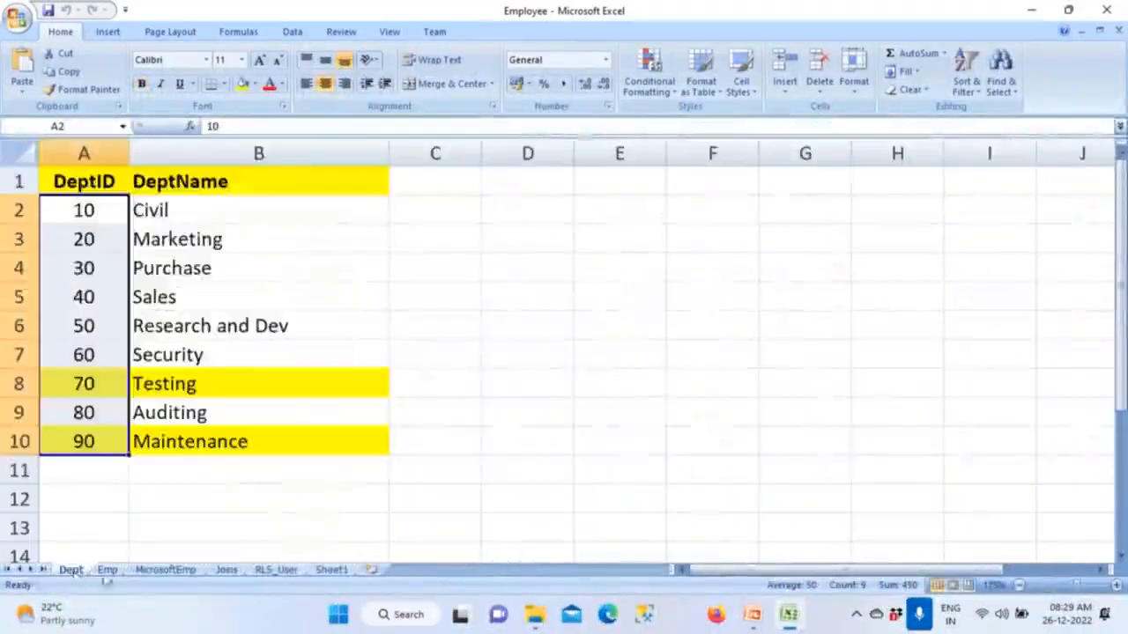
left_click(107, 570)
left_click(164, 570)
left_click(171, 439)
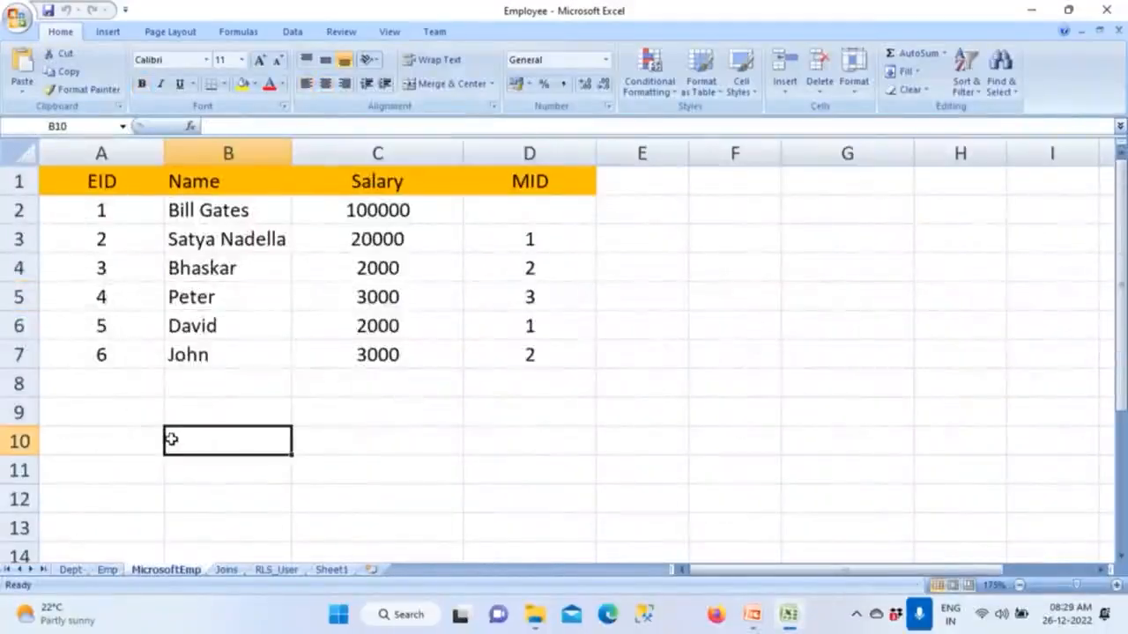
left_click(226, 386)
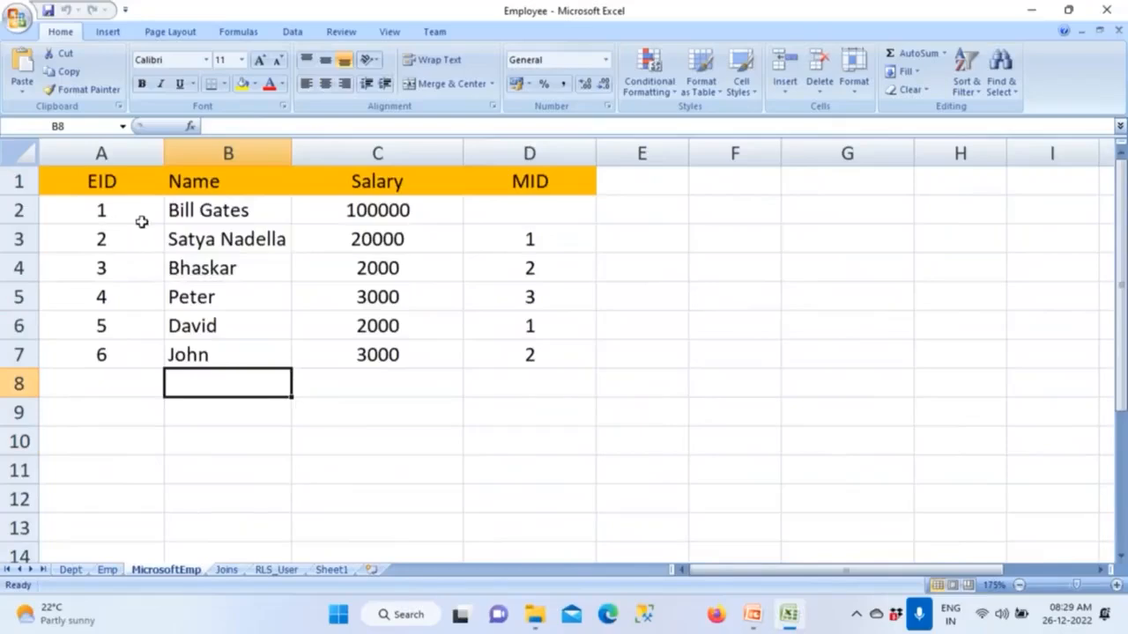
Examine the EID, Name, Salary and MID columns of the MicrosoftEmp table
left_click_drag(111, 208, 123, 384)
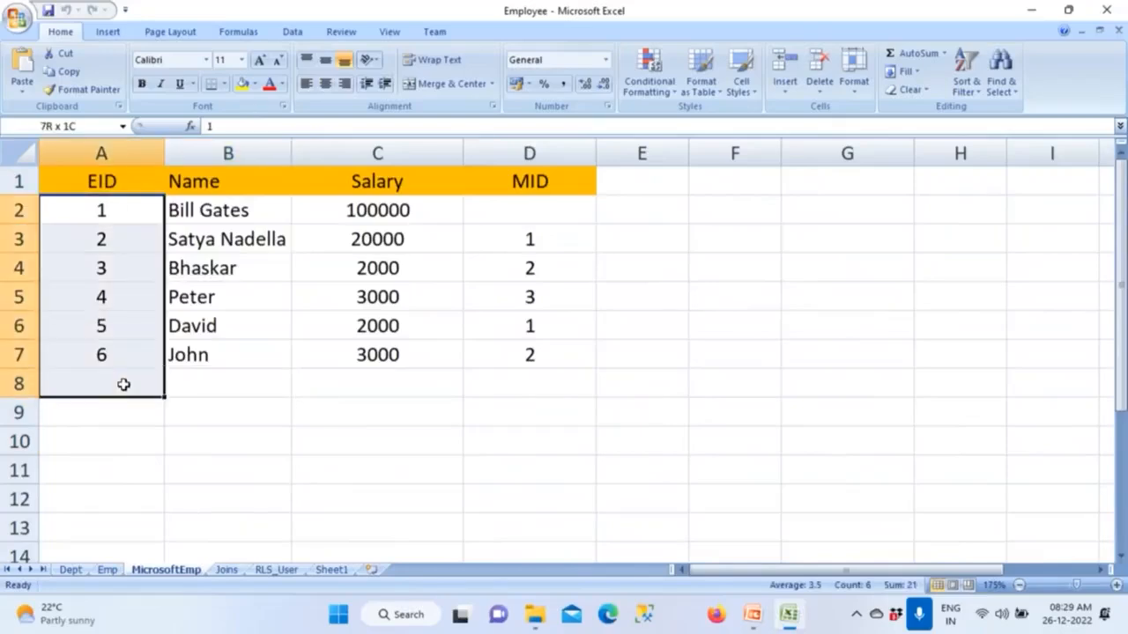
left_click_drag(226, 215, 235, 352)
left_click_drag(392, 211, 390, 412)
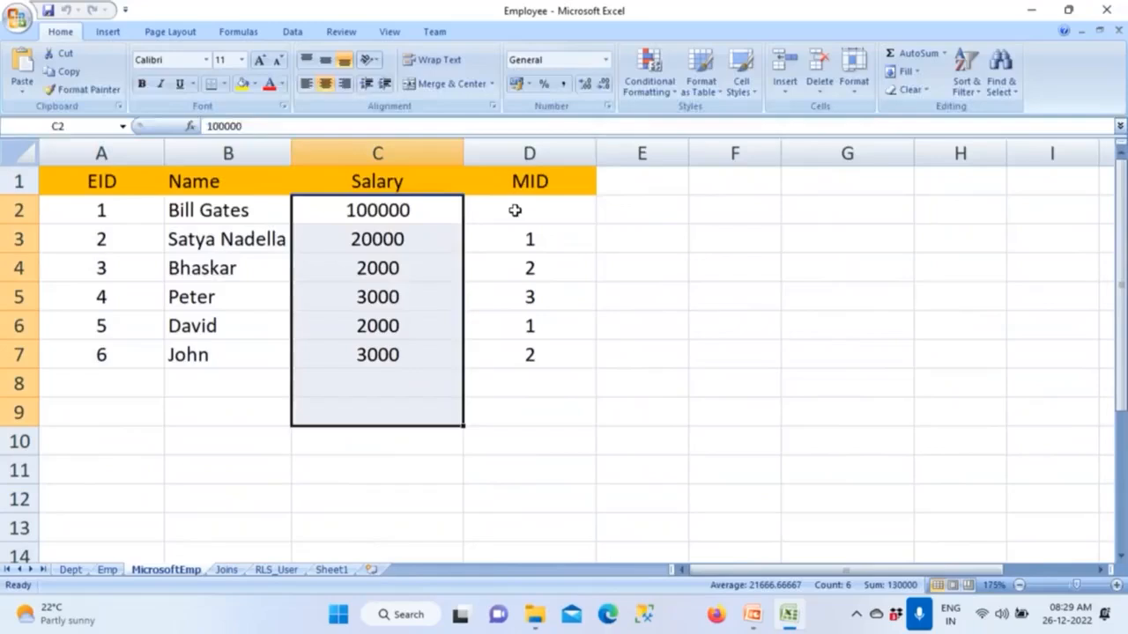
left_click_drag(515, 210, 529, 355)
left_click(540, 178)
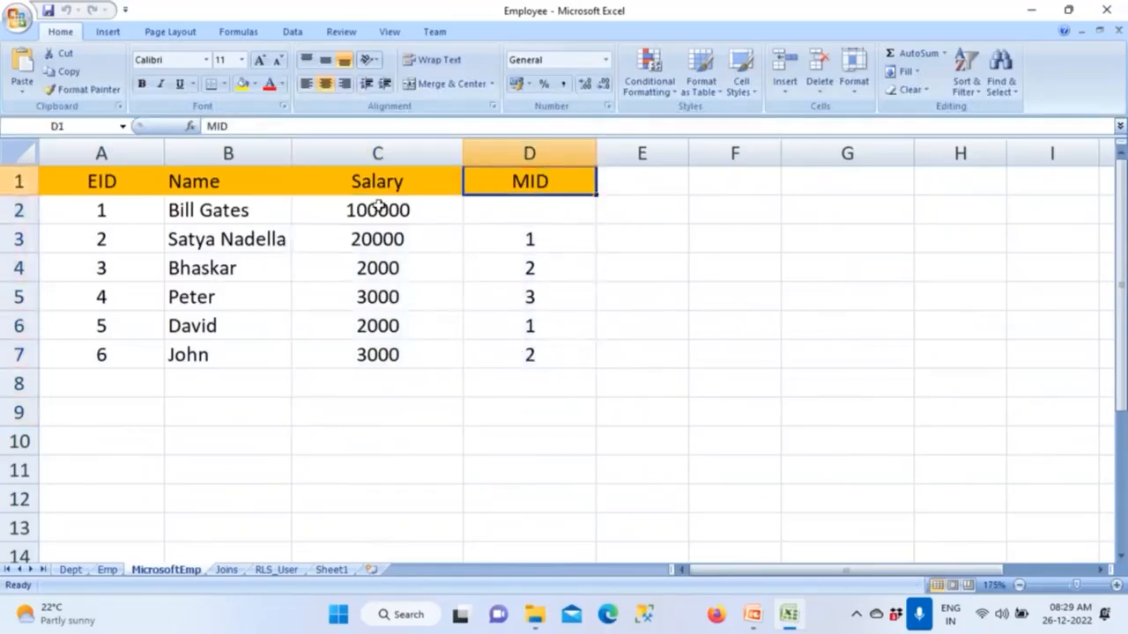
left_click(243, 209)
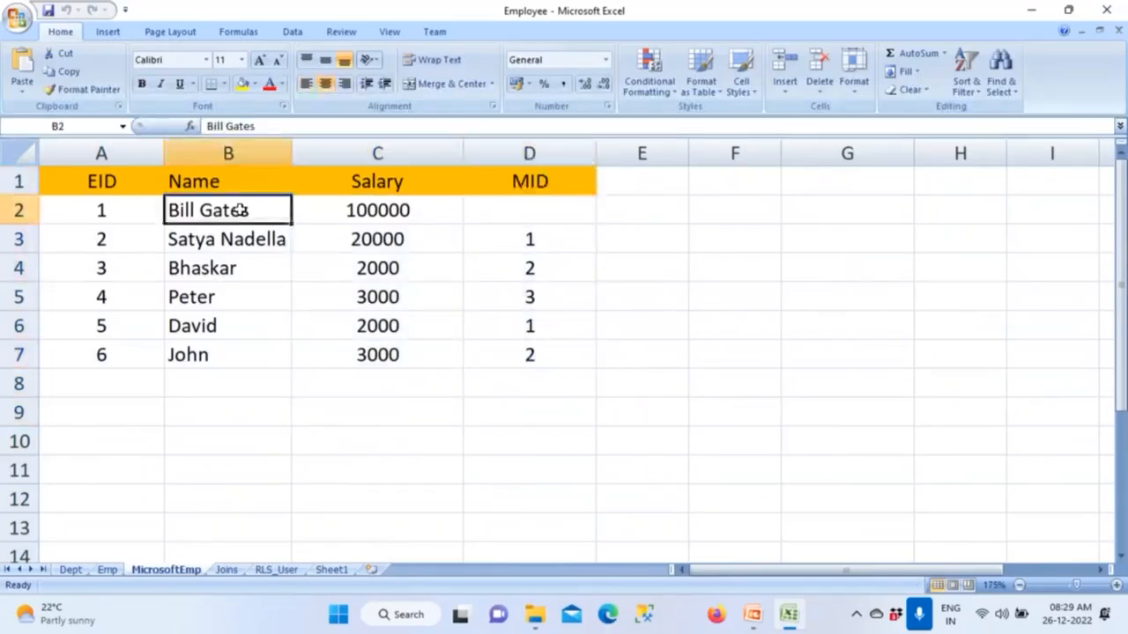
Enter null as the MID in cell D2 and clear that cell again
left_click(534, 207)
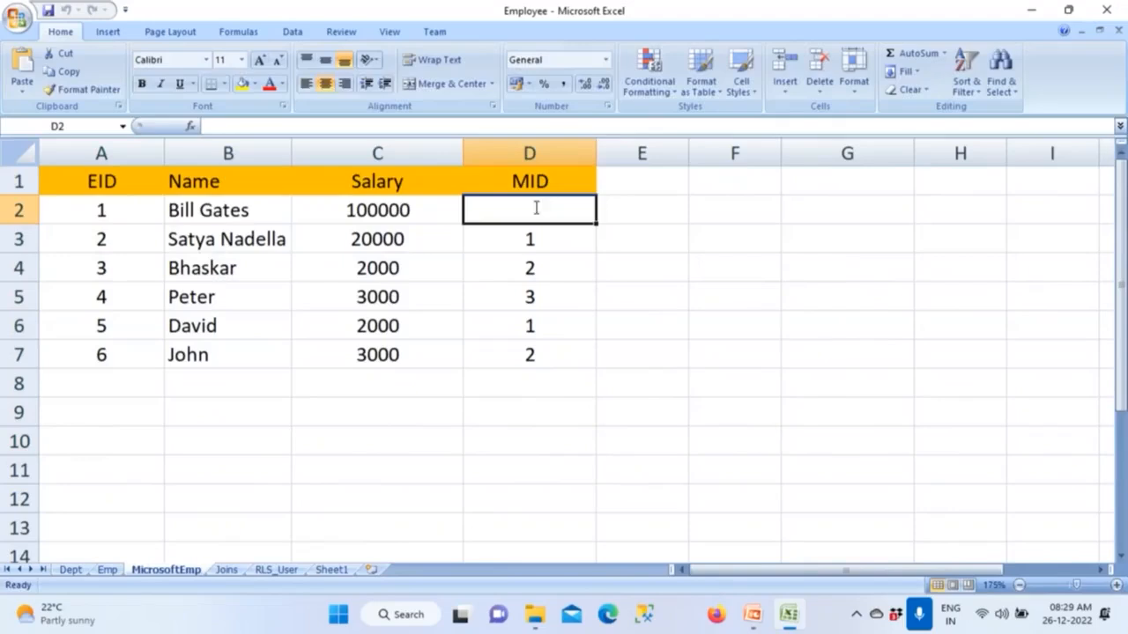
type("null")
key("BackSpace")
key("BackSpace")
key("BackSpace")
key("BackSpace")
type("null")
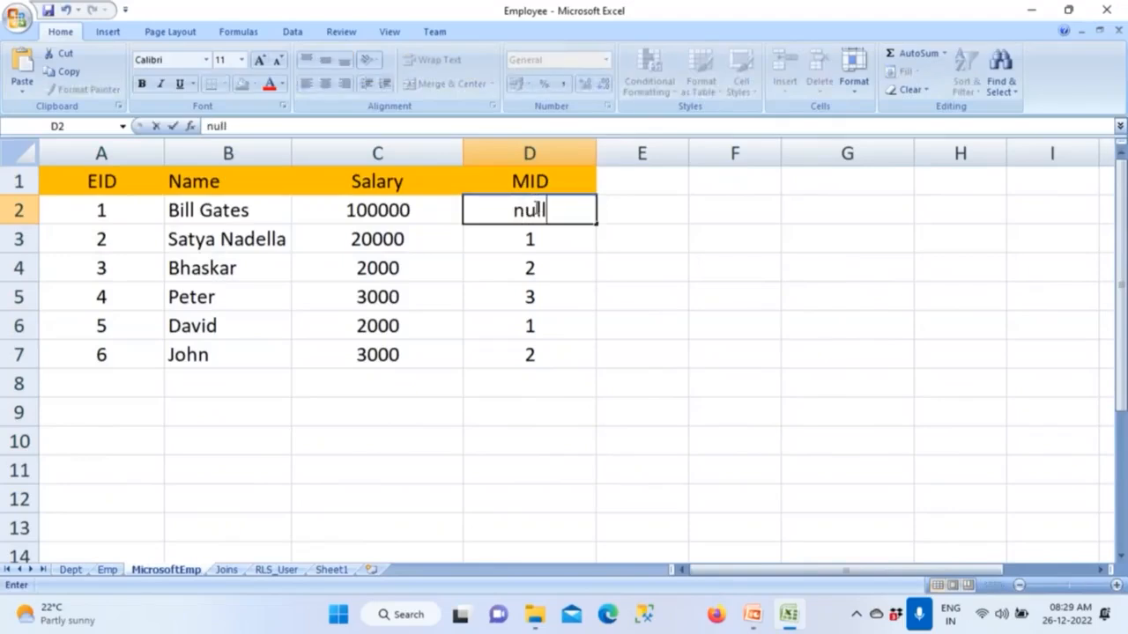
left_click(659, 258)
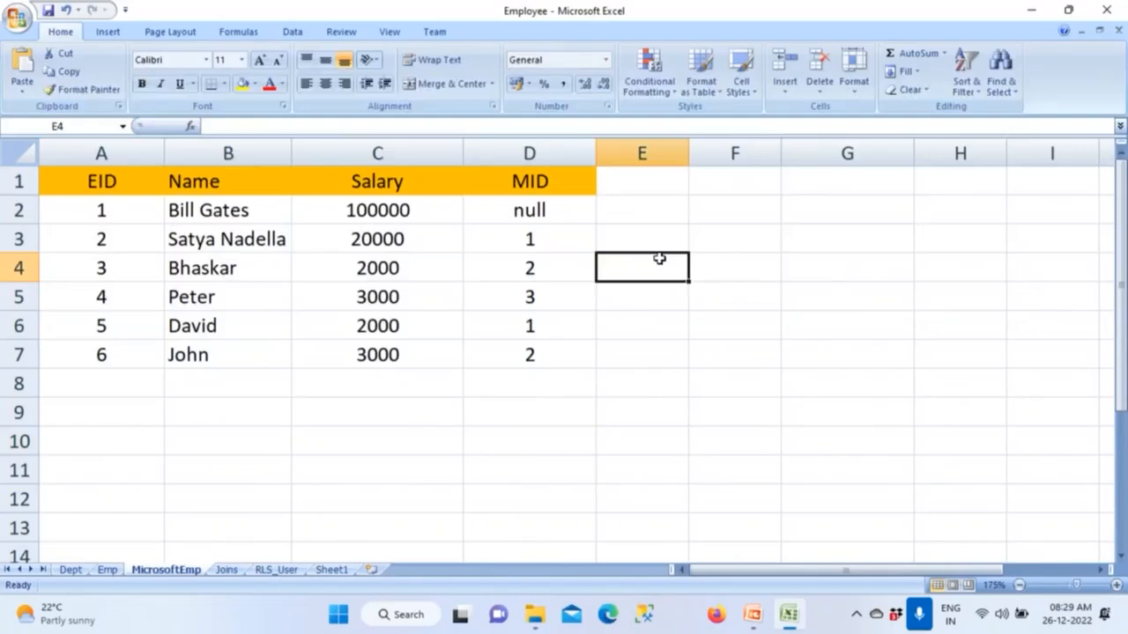
left_click(551, 198)
key("Delete")
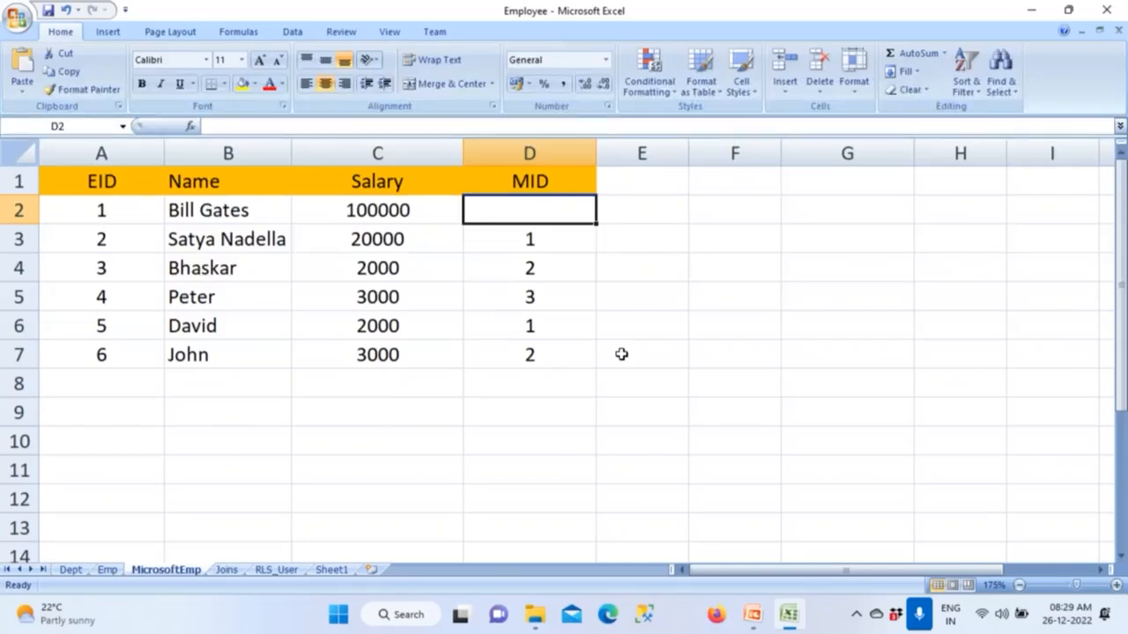
Examine the MID entries in rows 2 and 3, matching row 3's MID to the corresponding EID
left_click(232, 209)
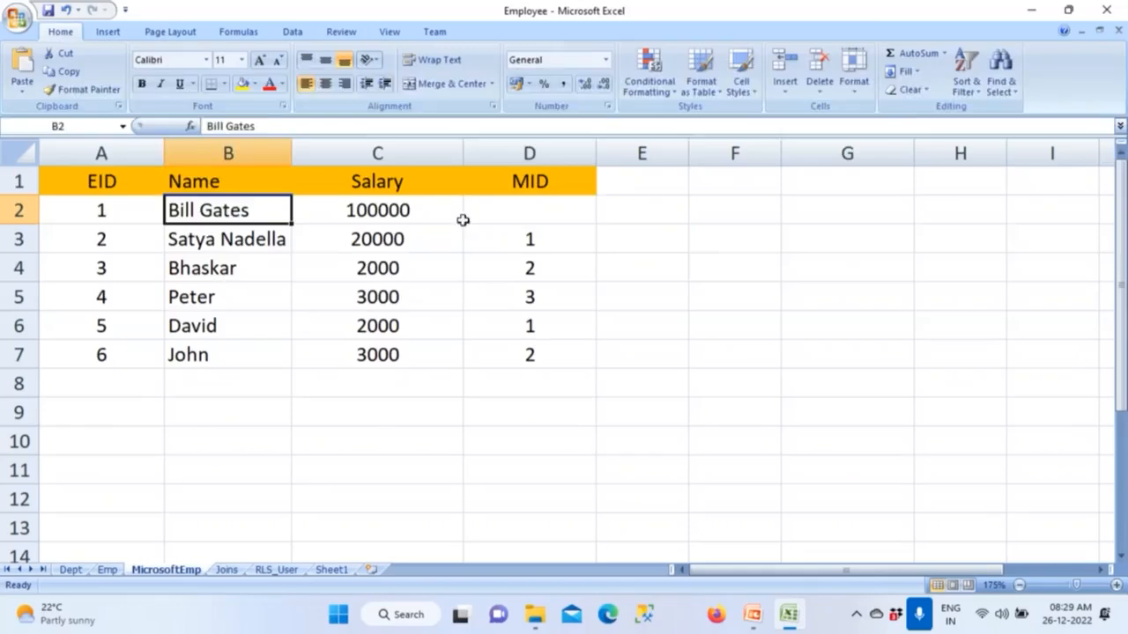
left_click(493, 211)
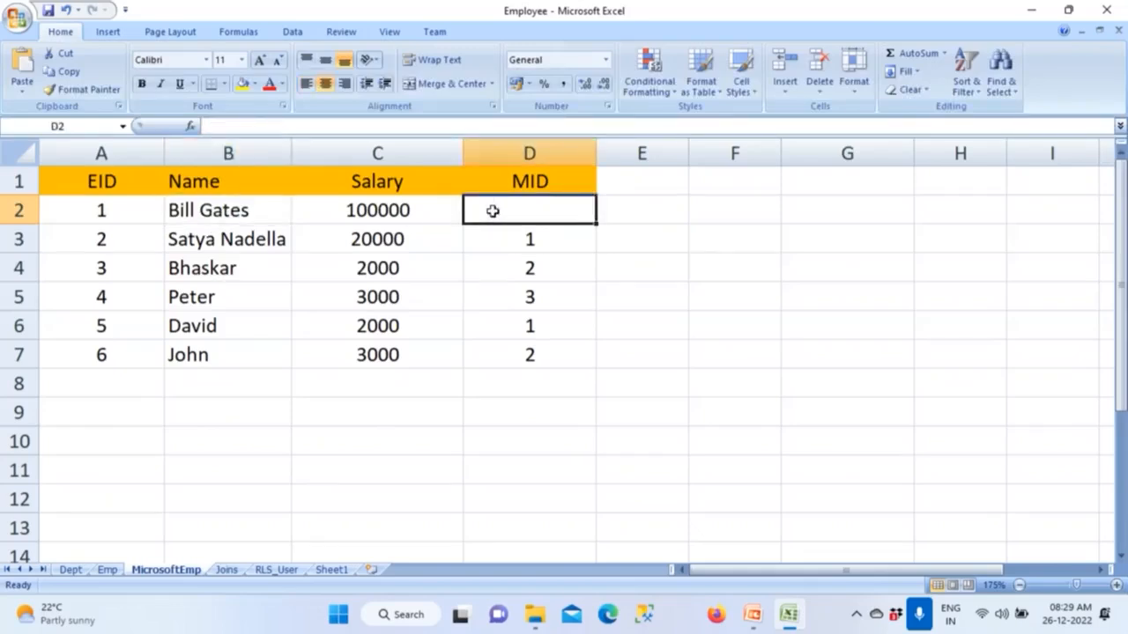
left_click(264, 214)
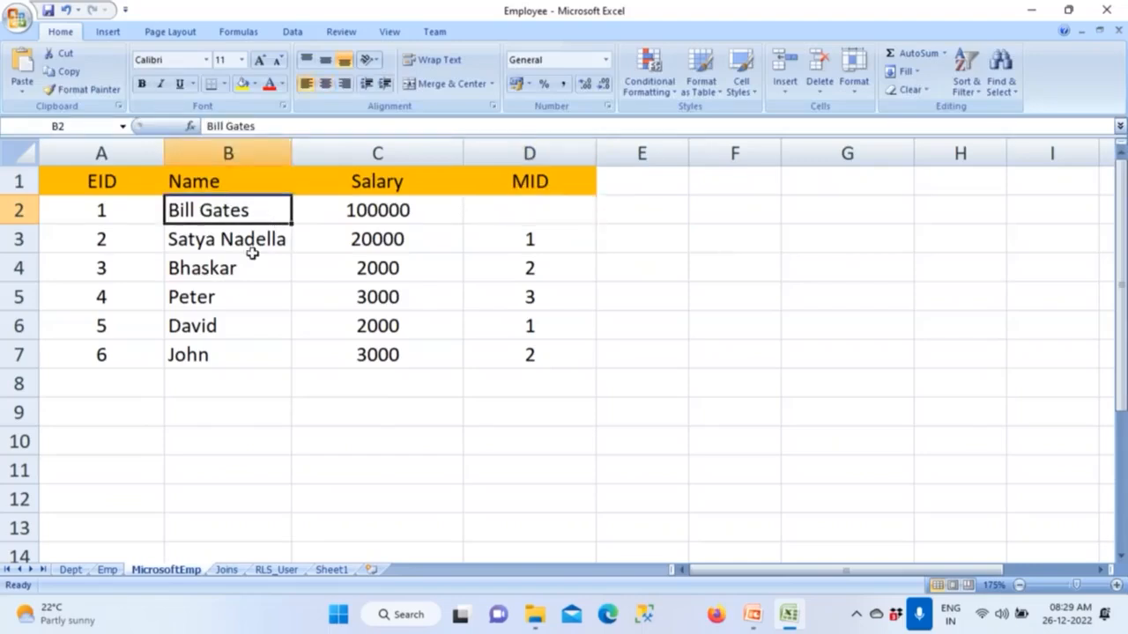
left_click(254, 241)
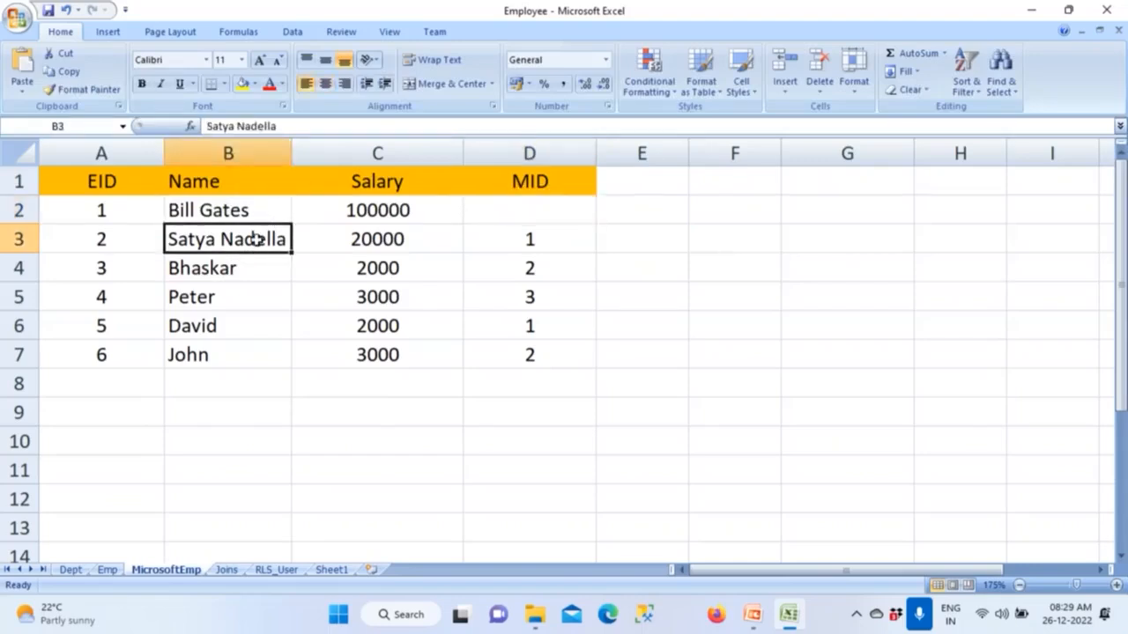
left_click(423, 237)
left_click(540, 235)
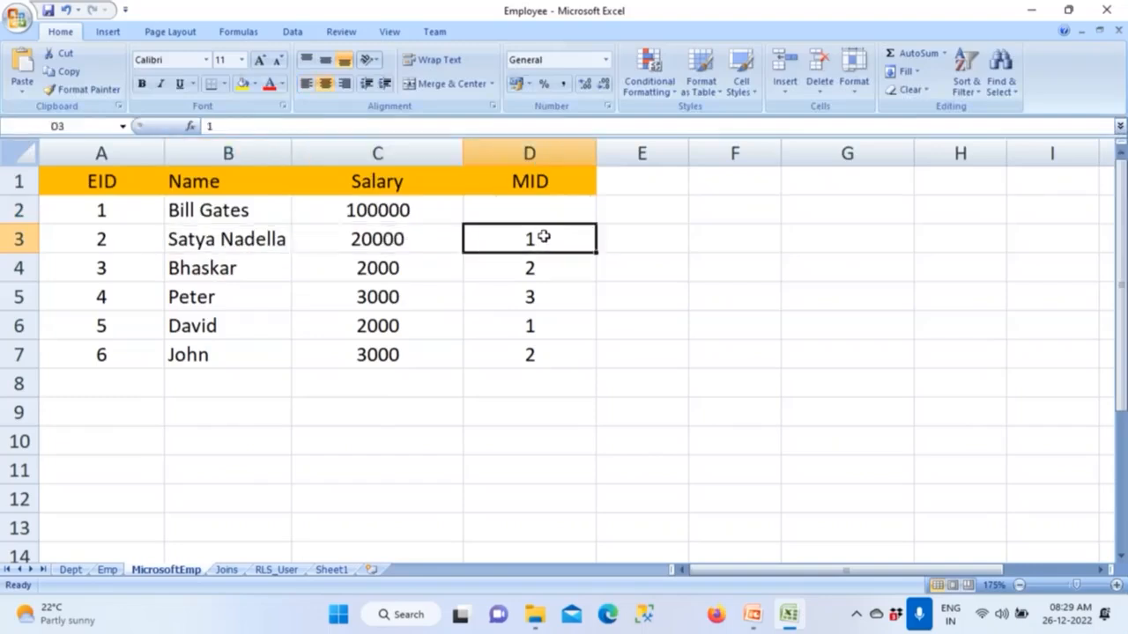
left_click(531, 180)
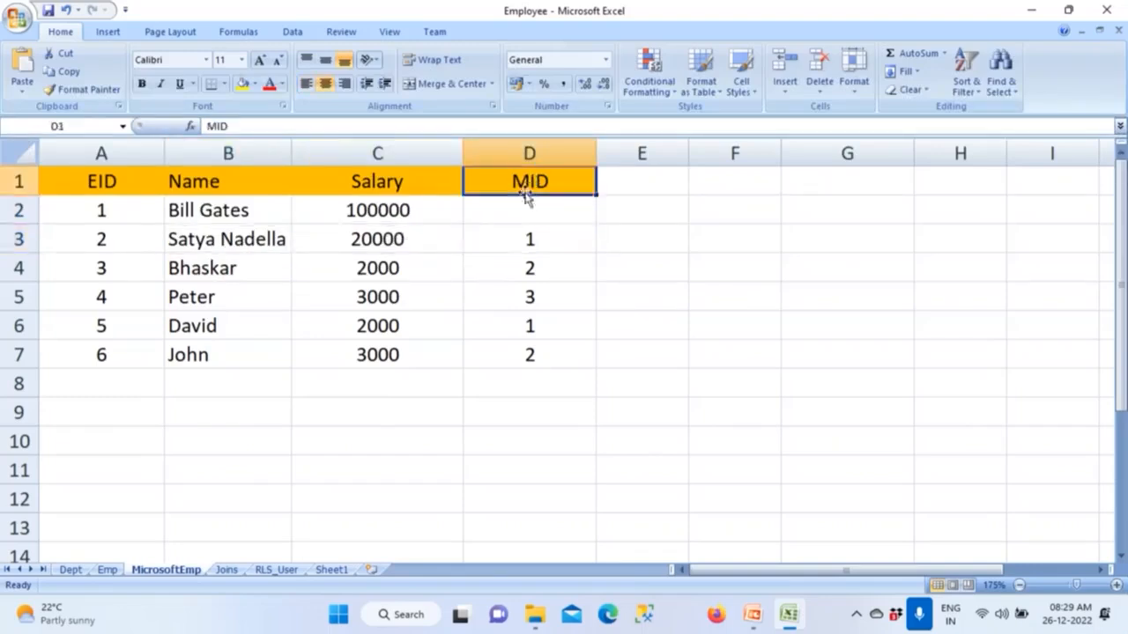
left_click(531, 239)
left_click(137, 212)
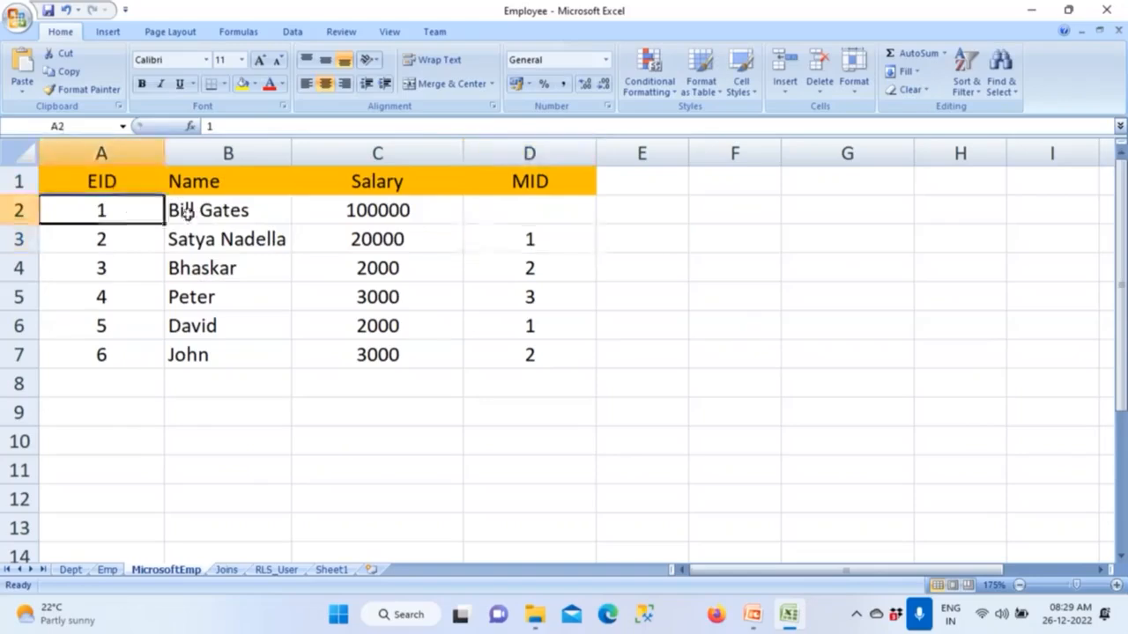
left_click(187, 211)
Trace the managers of the employees in rows 4 and 5 by matching their MID to the EID column
left_click(204, 269)
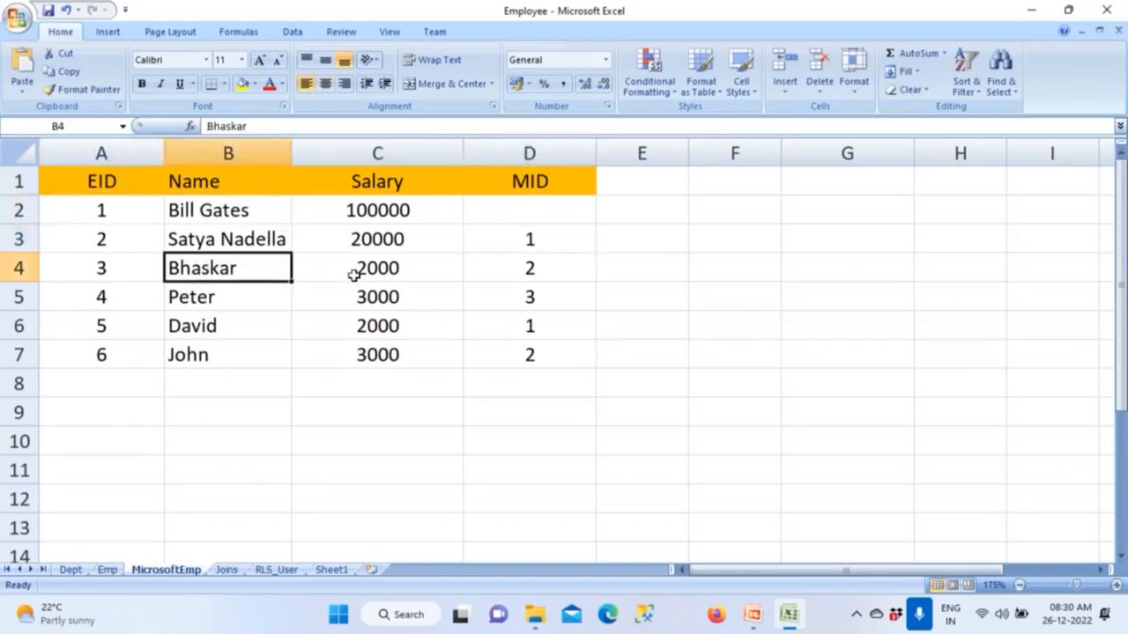
left_click(534, 269)
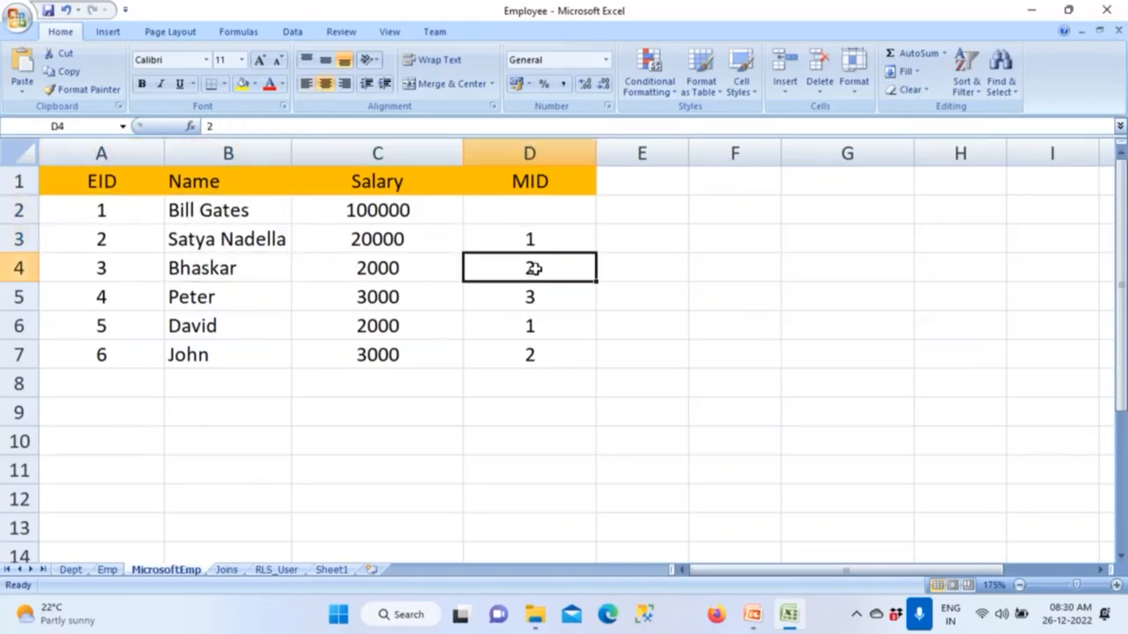
left_click(146, 238)
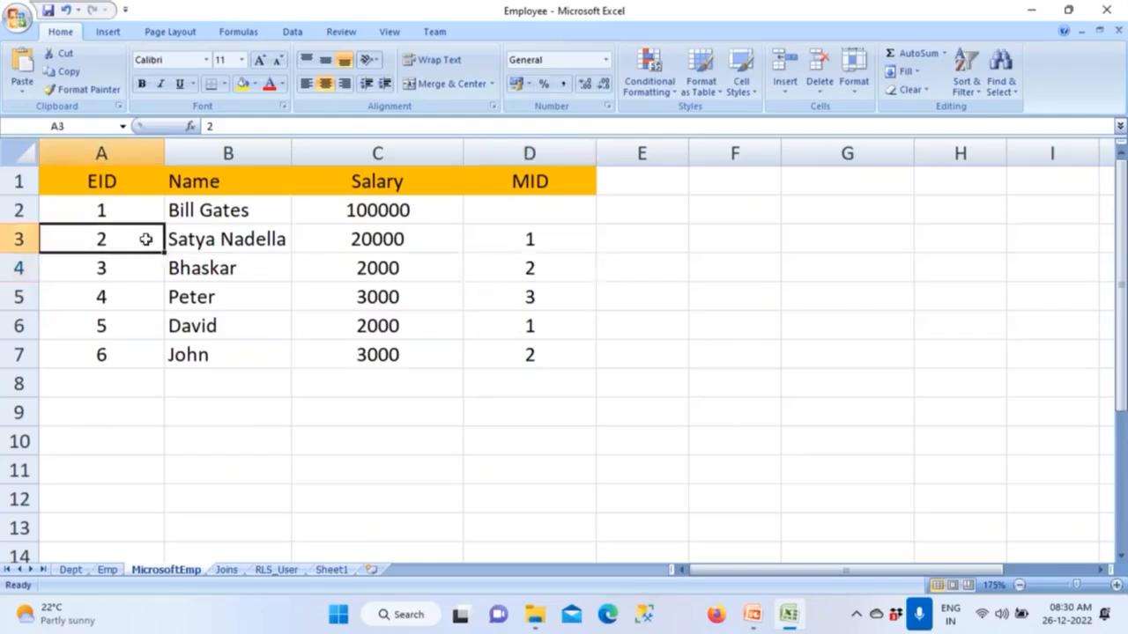
left_click(206, 297)
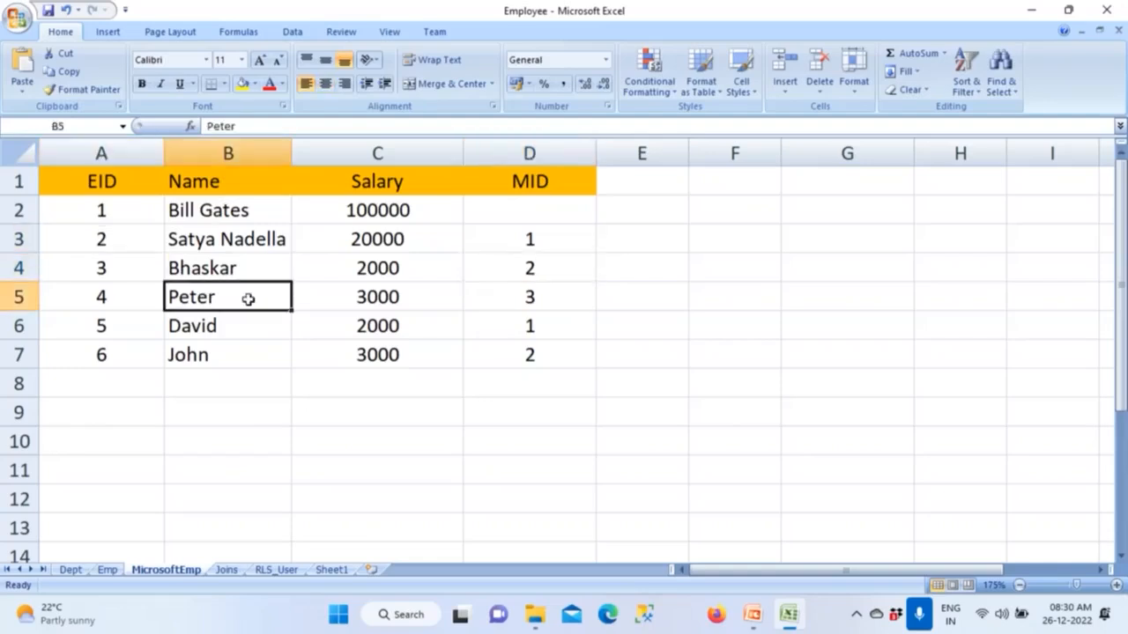
left_click(507, 298)
left_click(141, 268)
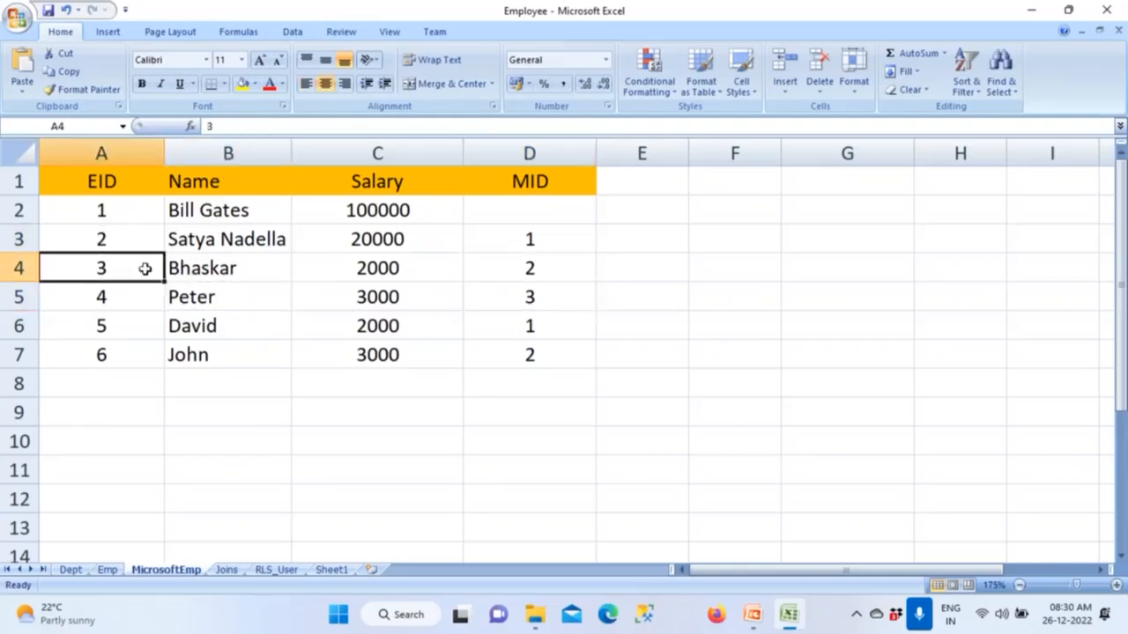
left_click(185, 269)
Trace the managers of the employees in rows 6 and 7 through EID, and highlight the whole table A1:D7
left_click(201, 331)
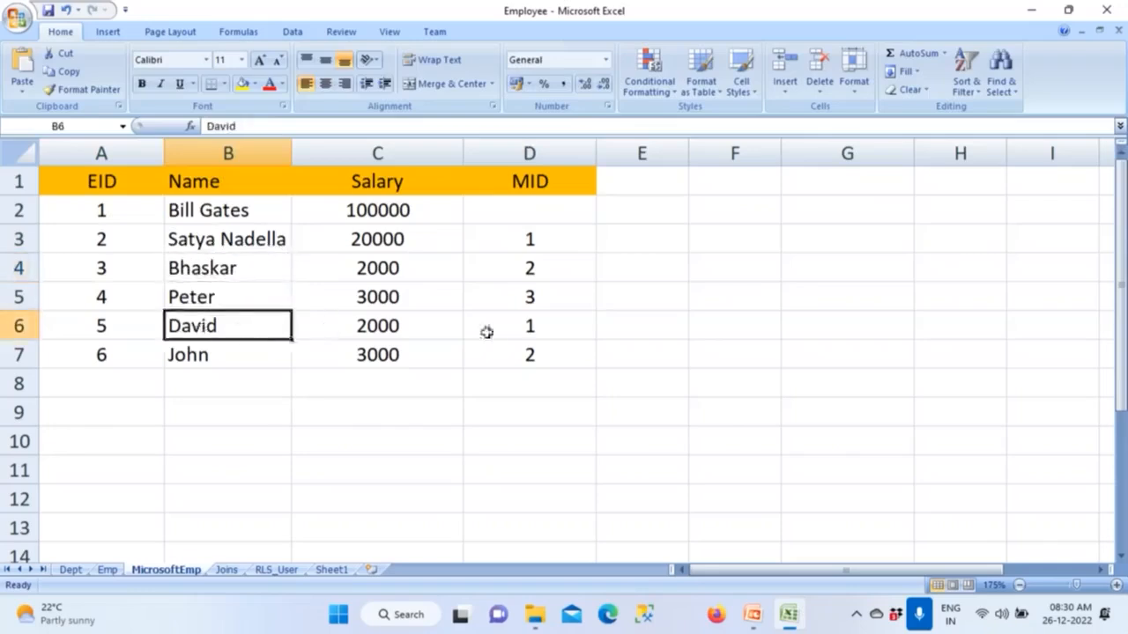
left_click(530, 332)
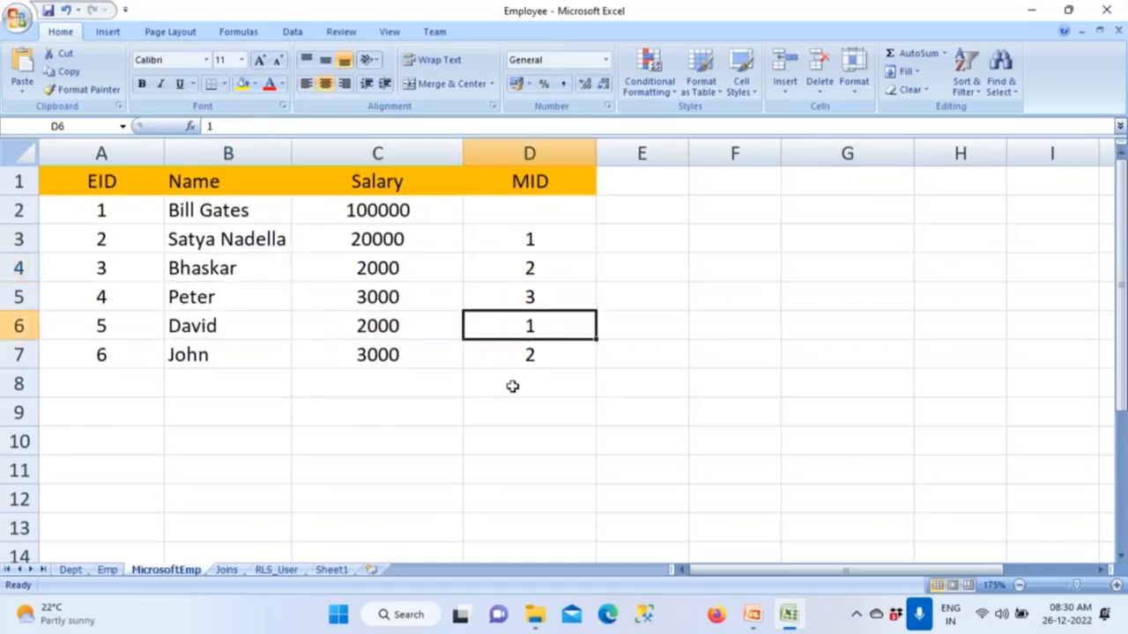
left_click(123, 210)
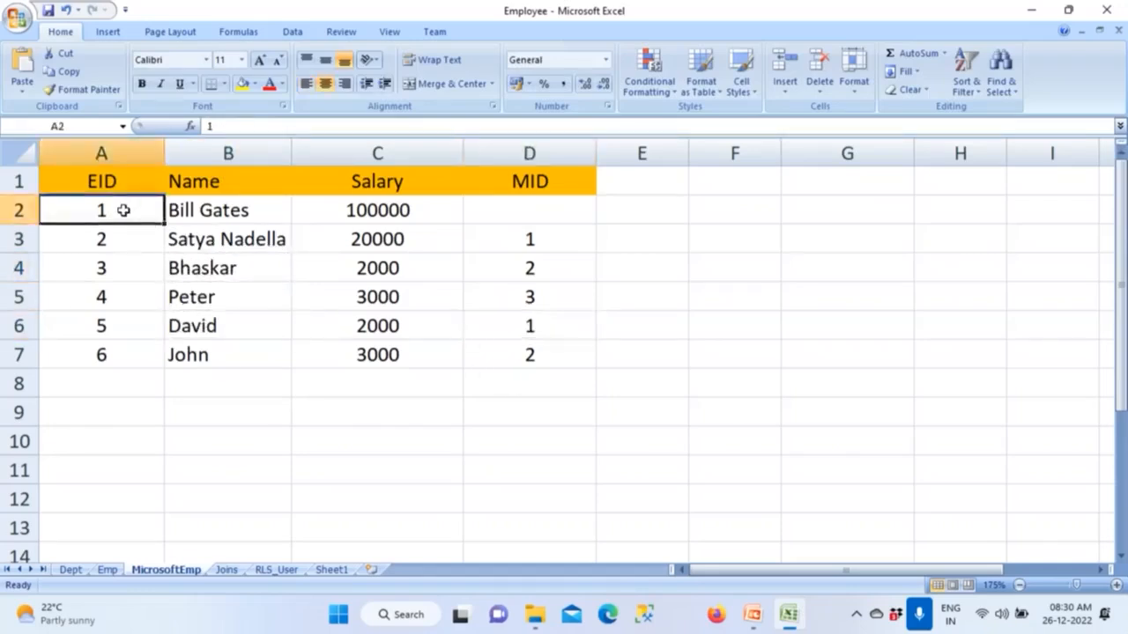
left_click(196, 355)
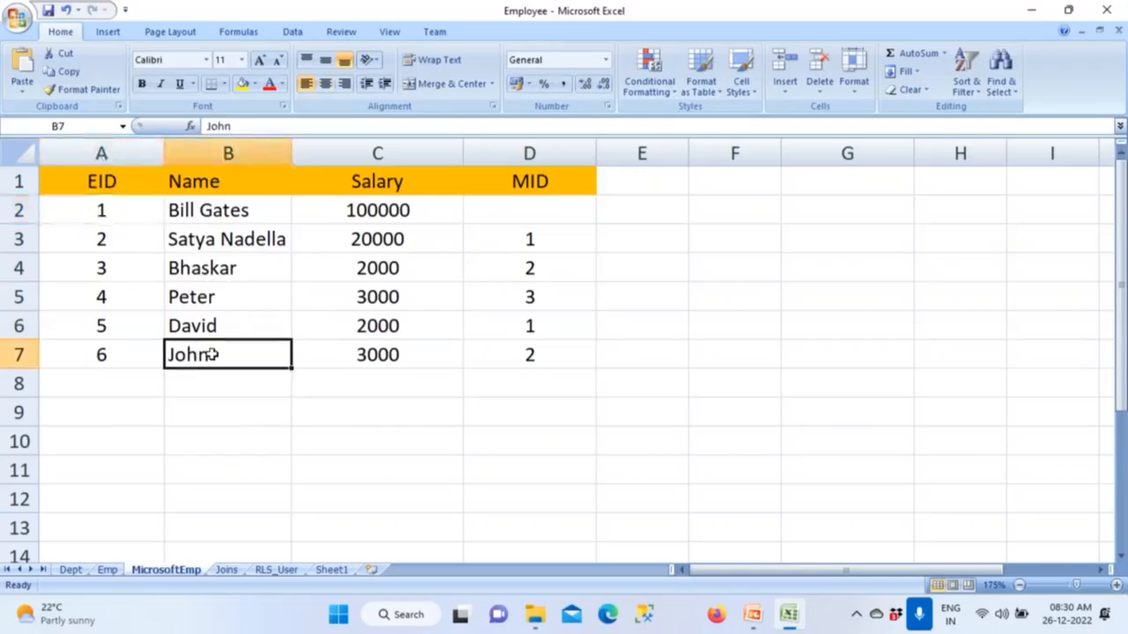
left_click(397, 355)
left_click(481, 354)
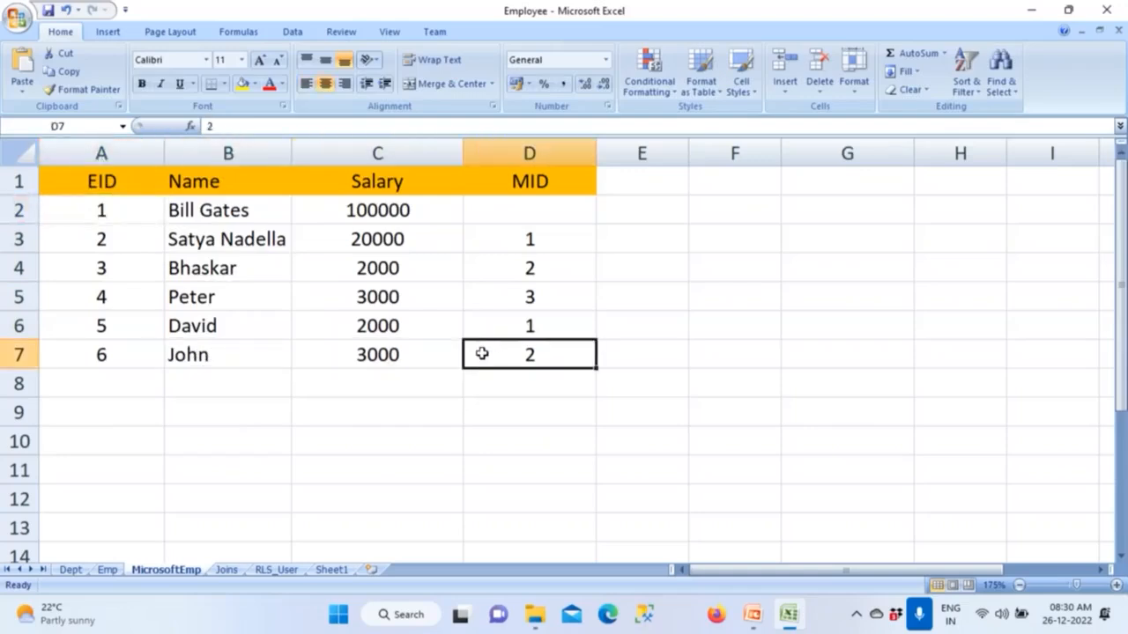
left_click(123, 238)
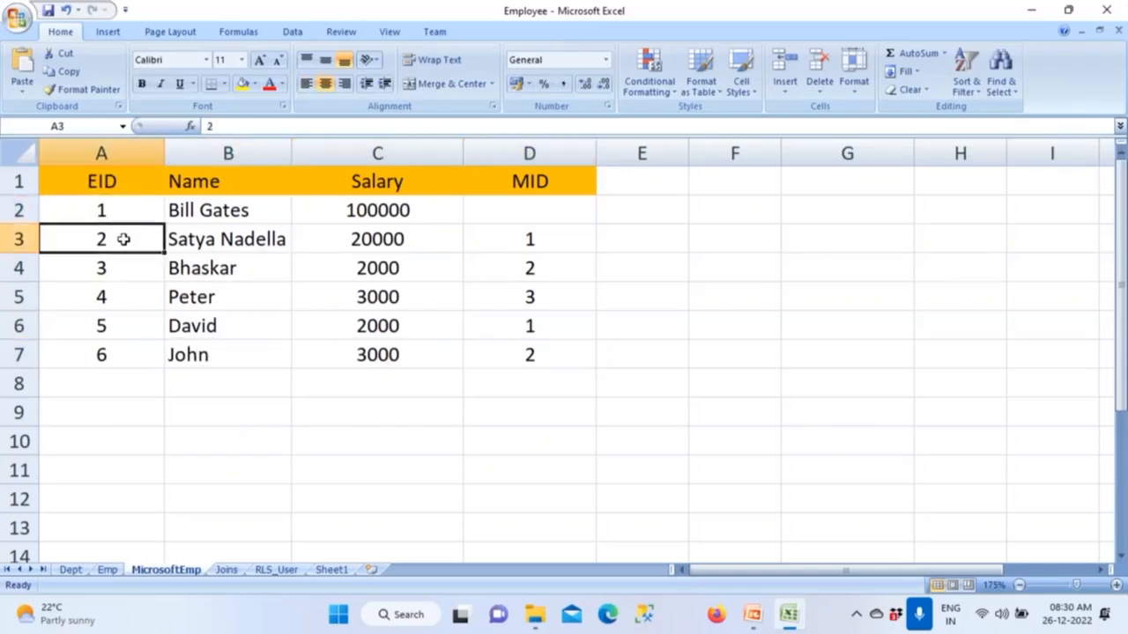
left_click_drag(65, 181, 508, 357)
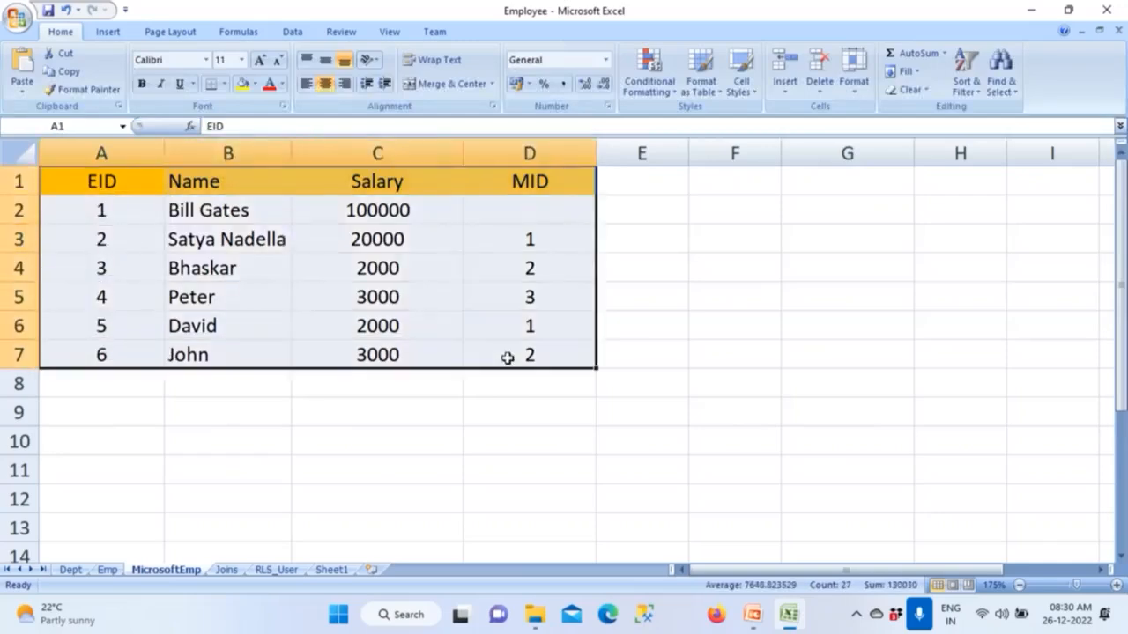
Open a blank Notepad document
key("super")
type("note")
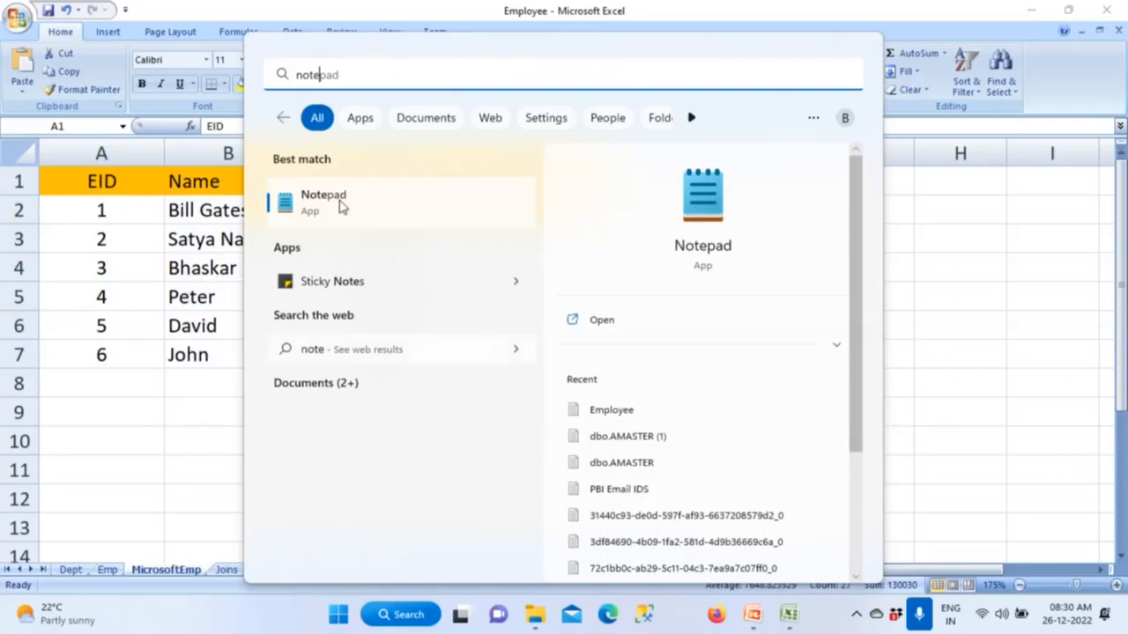
left_click(342, 201)
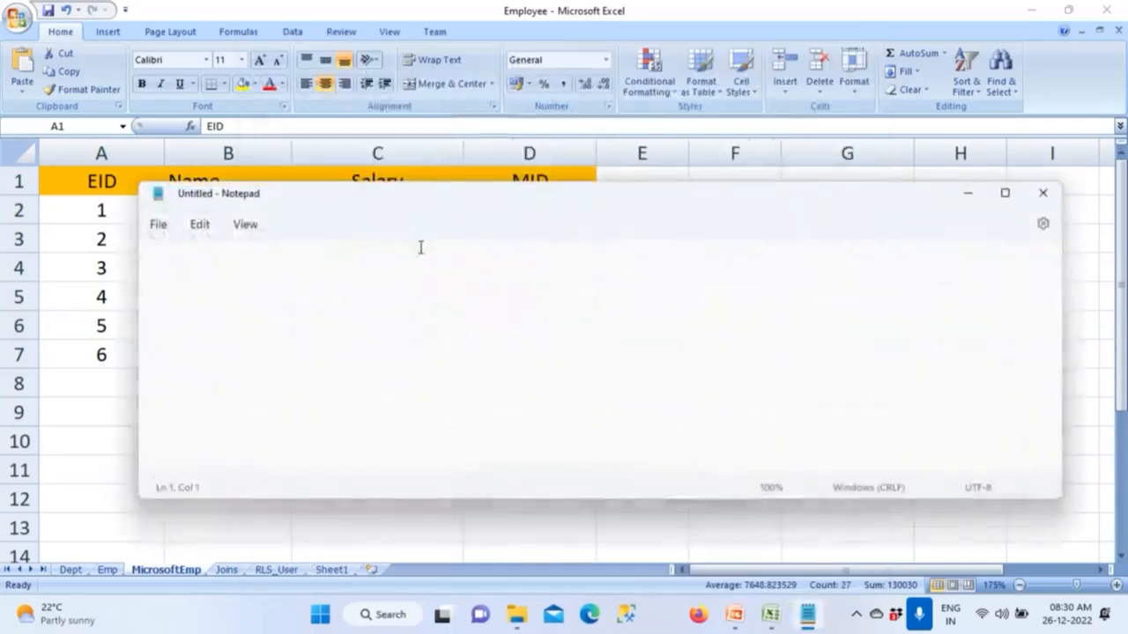
Write the heading "Report Req" with a line of dashes beneath it, and maximize the Notepad window
type("Repoer")
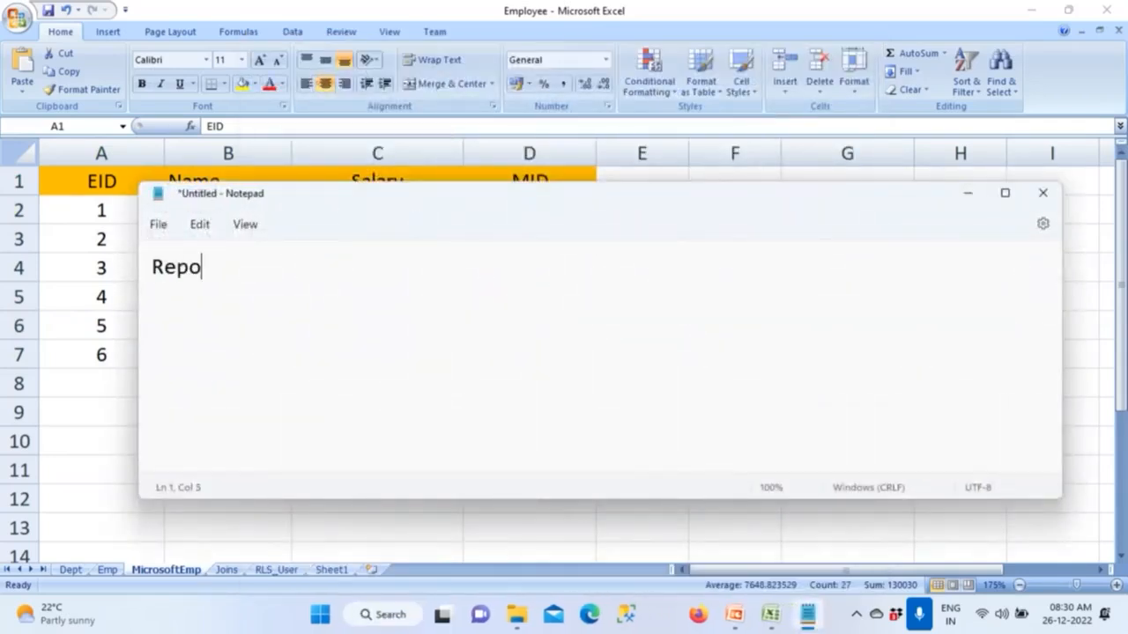
key("BackSpace")
key("BackSpace")
type("rt Req")
key("Return")
type("-")
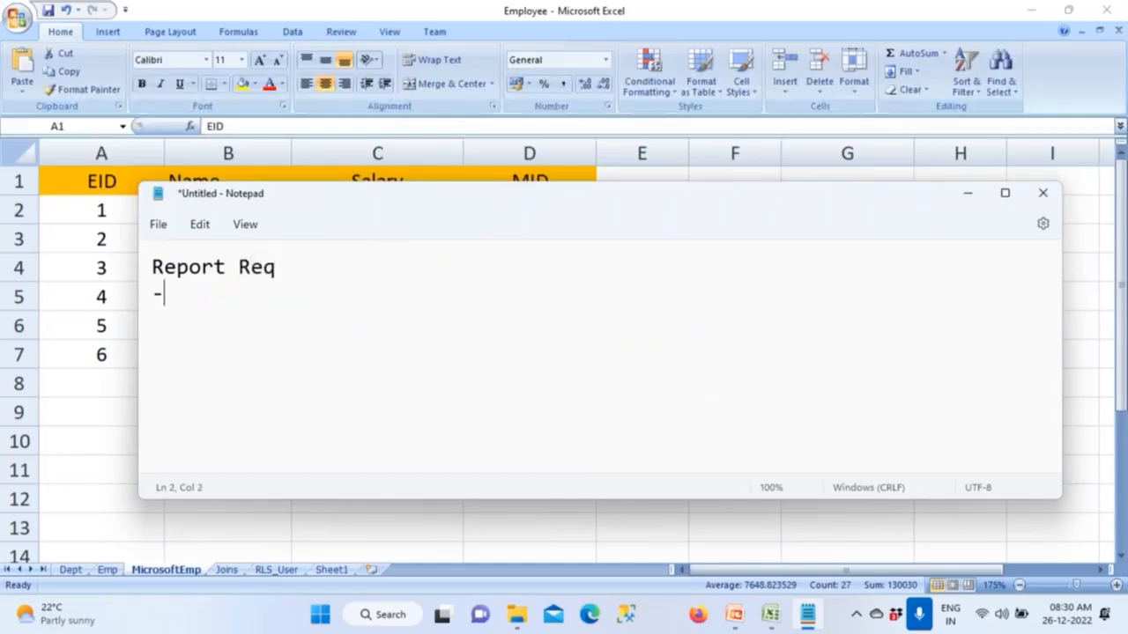
type("-----------")
left_click(1007, 194)
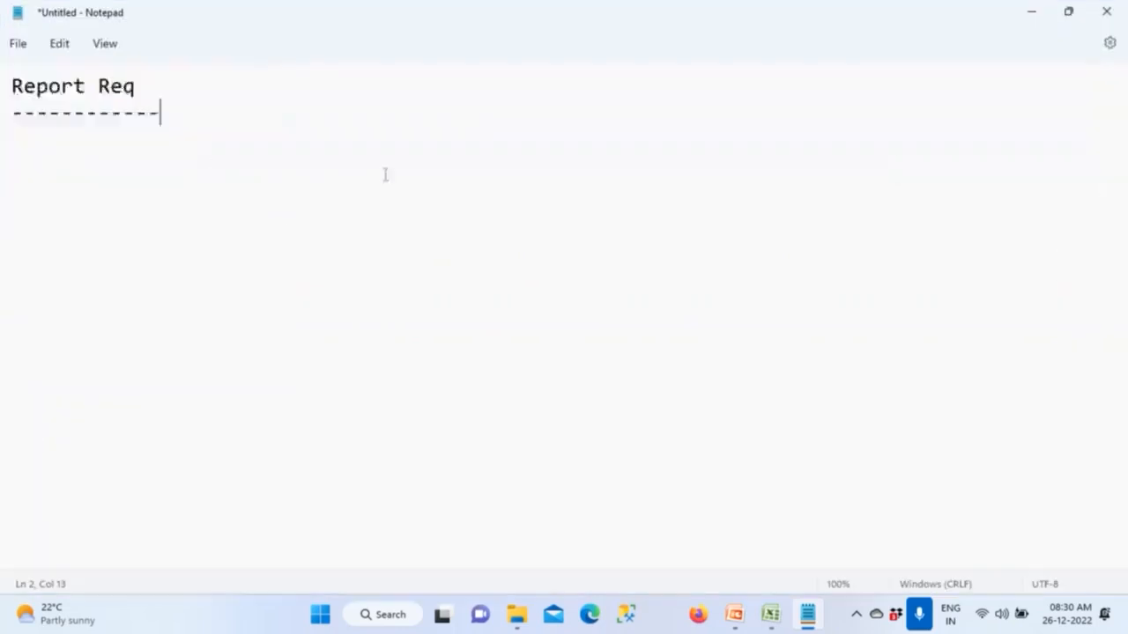
Add the line "Data -- Customer will be giving the data" under the dashed heading line
key("Return")
left_click(207, 113)
key("Return")
type("Dtaa")
key("BackSpace")
key("BackSpace")
key("BackSpace")
type("ata -- Customer will be givib")
key("BackSpace")
type("ng ")
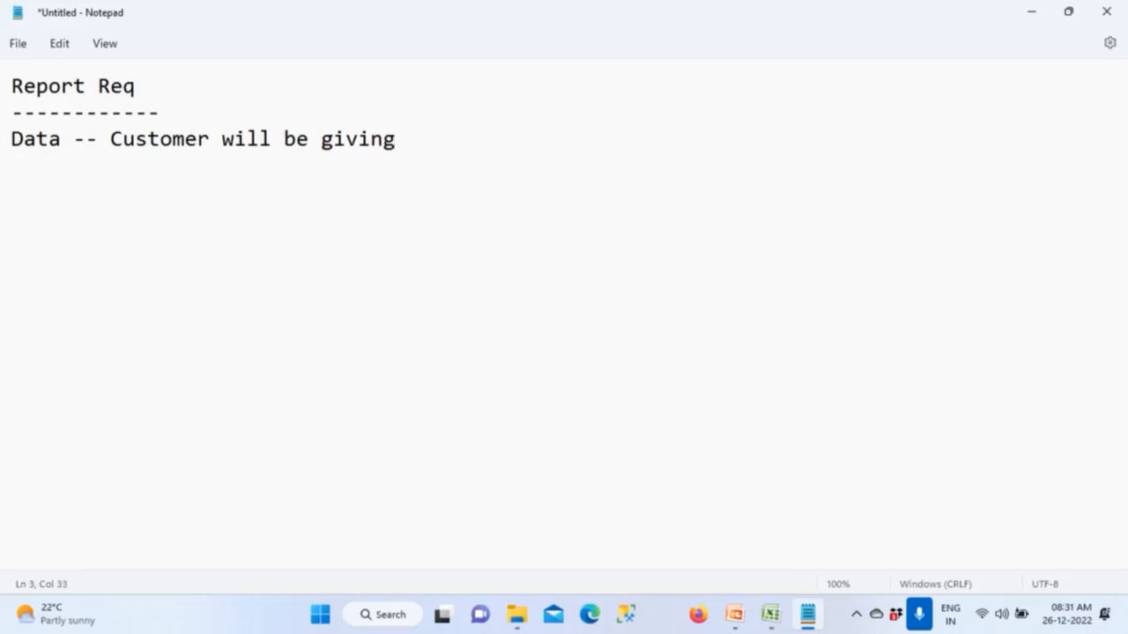
type("the data")
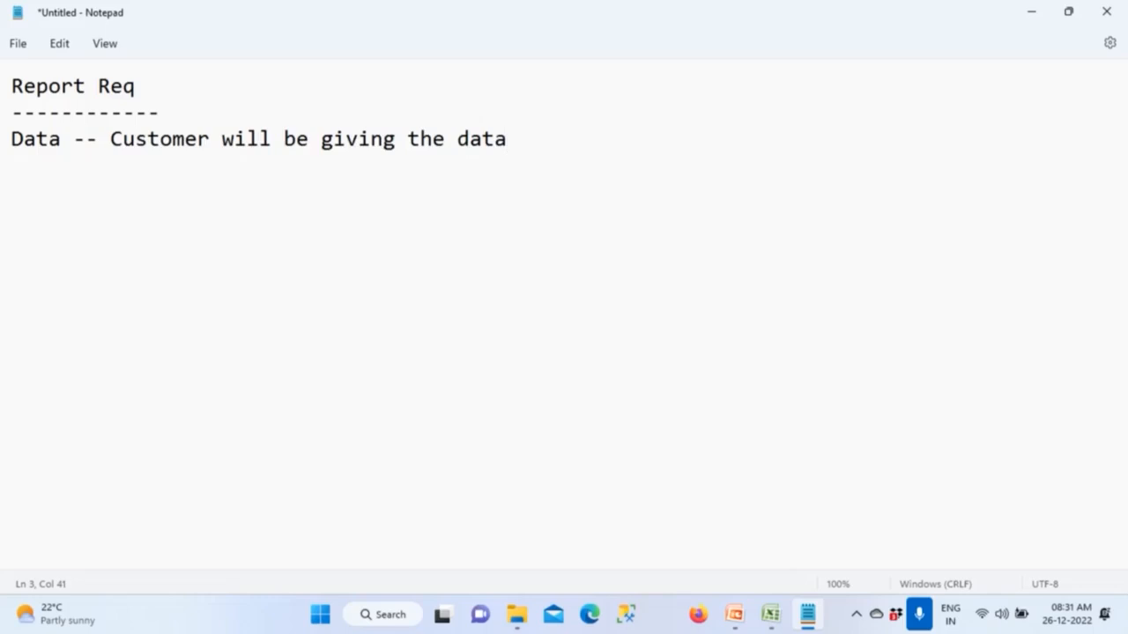
Leave a blank line and write the requirement "Display the Emp Name along with their boss name"
key("Return")
key("Return")
type("Displa")
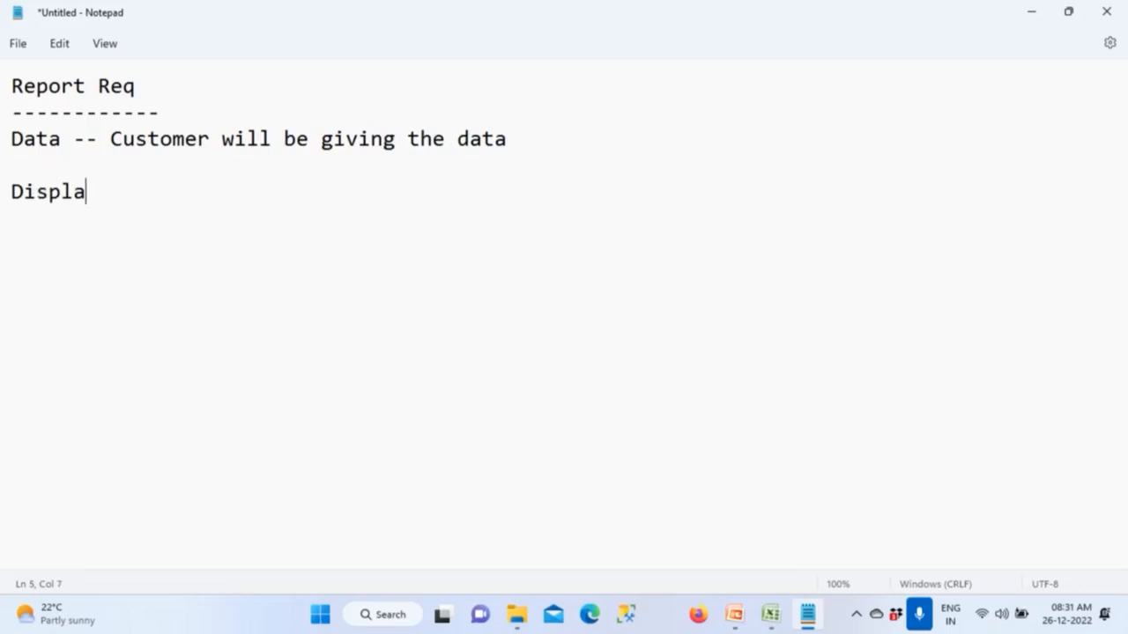
type("y the Emp NAme")
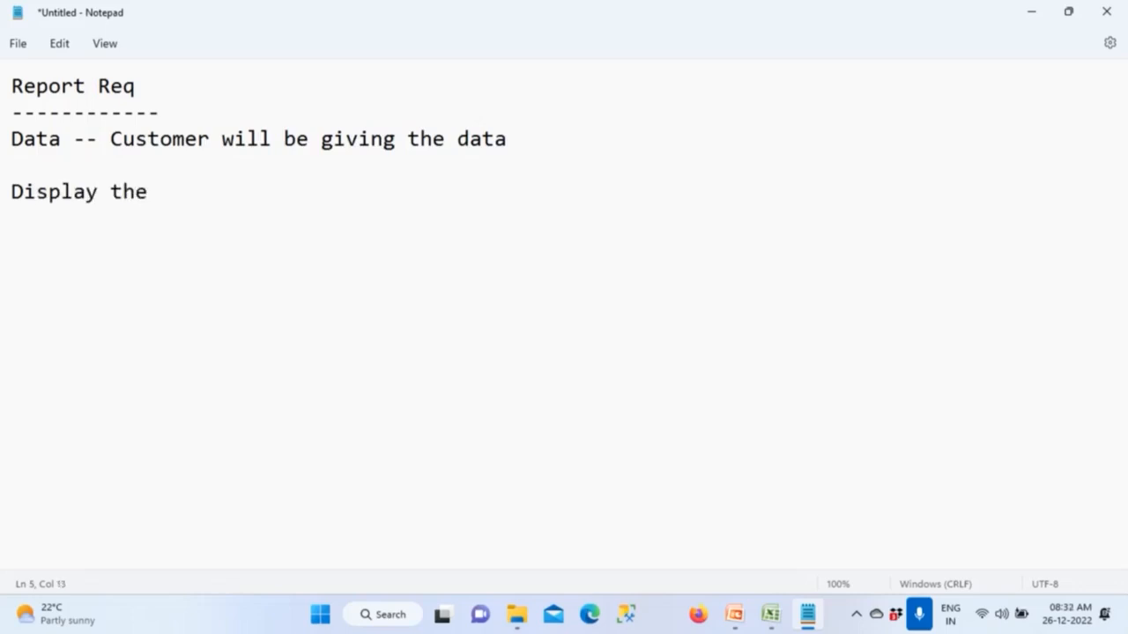
key("BackSpace")
key("BackSpace")
key("BackSpace")
type("a")
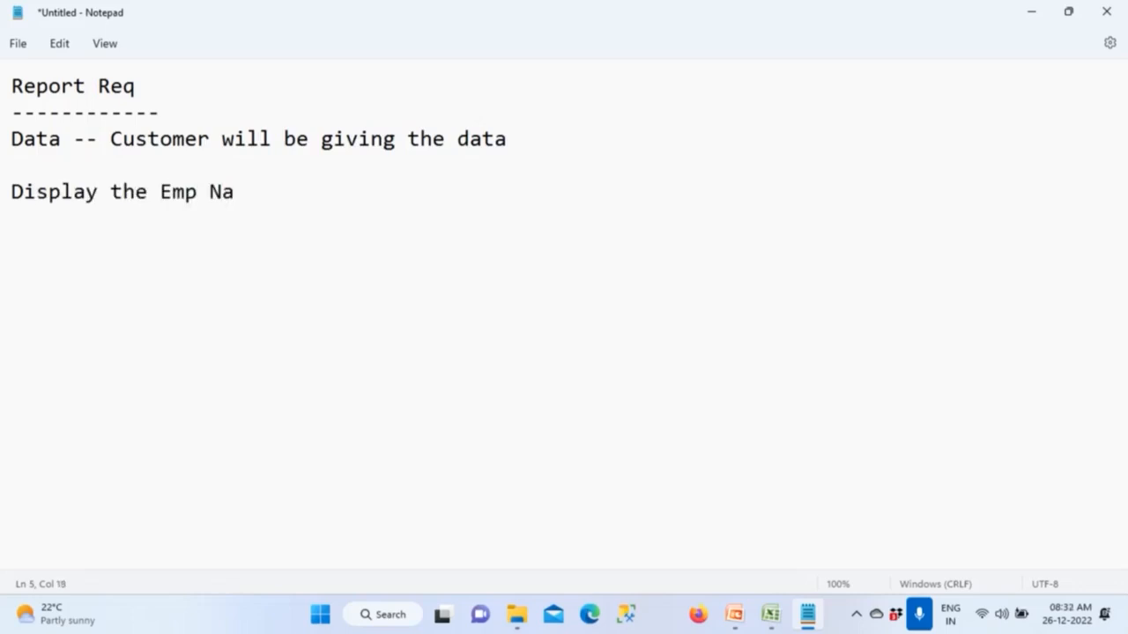
type("me along ")
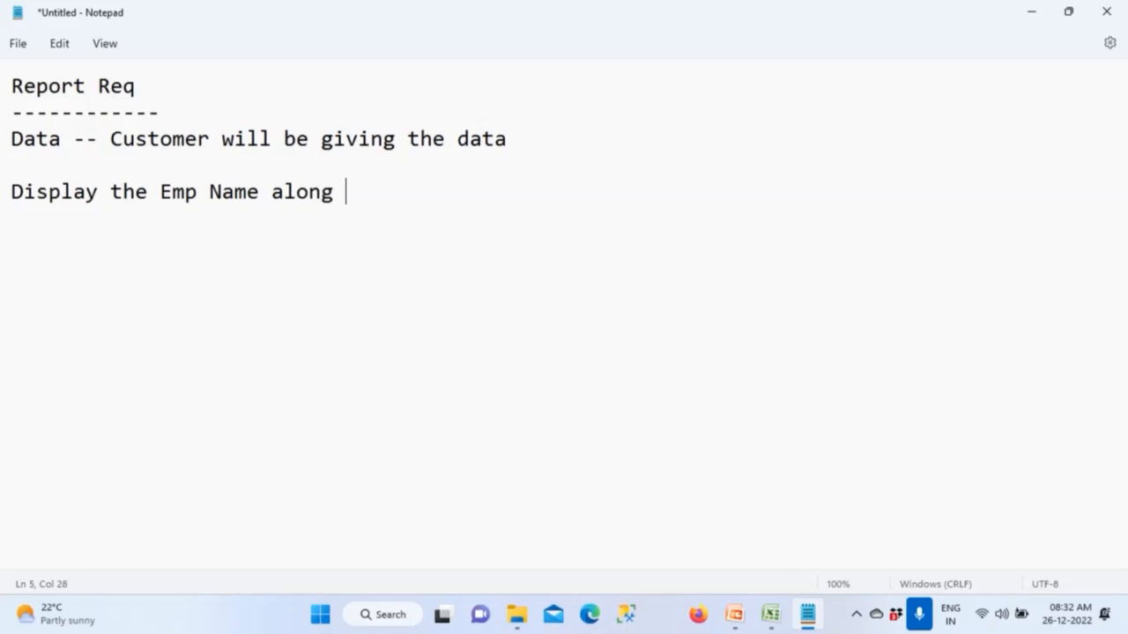
type("with their boss name")
Extend "boss" in the requirement line so that it reads "boss/manager's name"
key("Left")
key("Left")
key("Left")
key("Left")
key("Left")
type("managers")
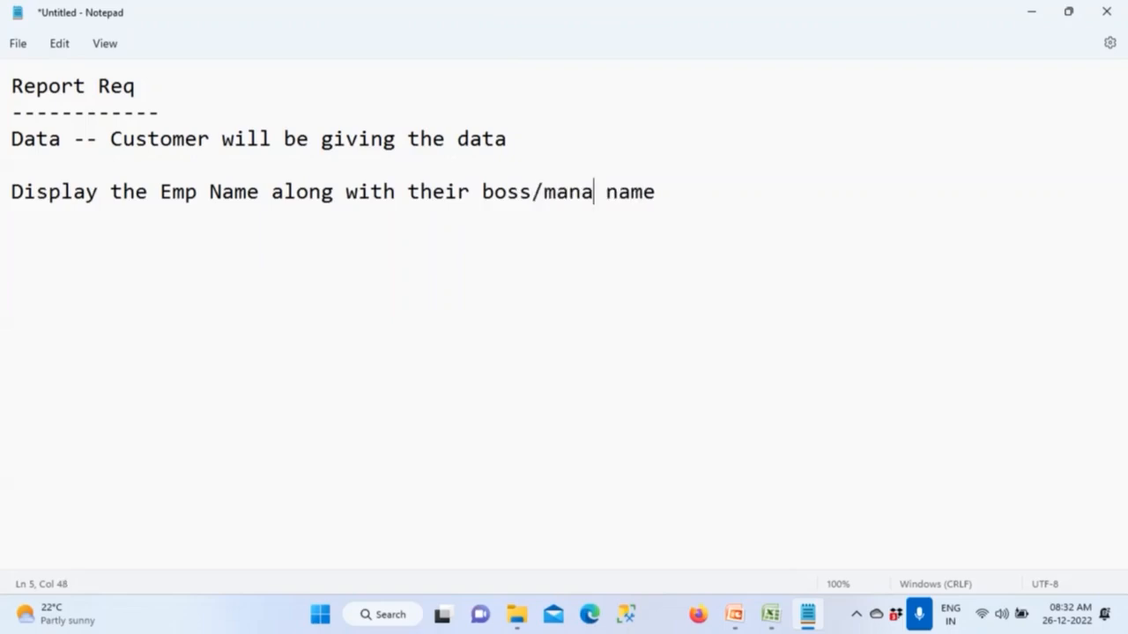
key("Left")
type("'")
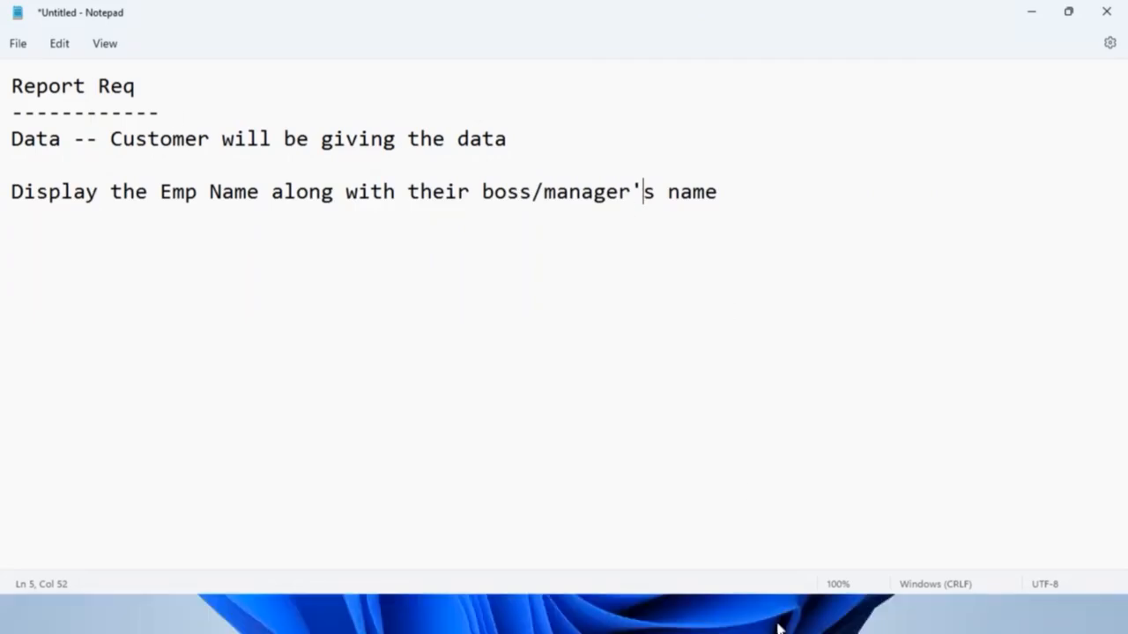
Copy the Name column B1:B7 from the MicrosoftEmp sheet in Excel and paste it below the requirement in Notepad
left_click(772, 617)
left_click_drag(201, 182, 217, 354)
key("ctrl+c")
key("alt+Tab")
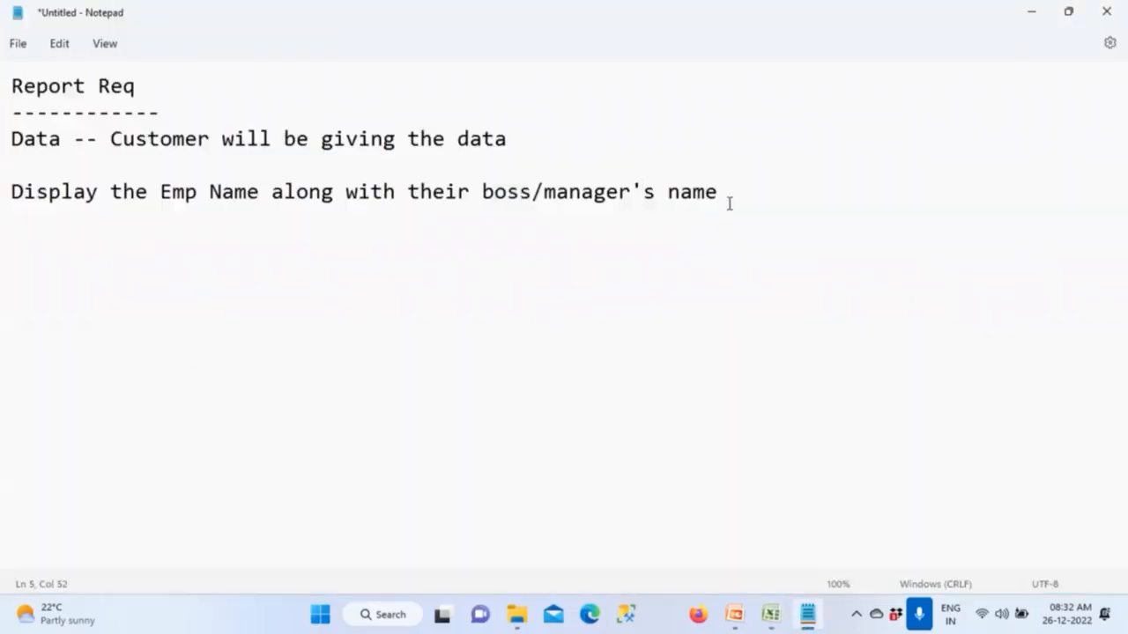
key("Return")
key("Return")
key("ctrl+v")
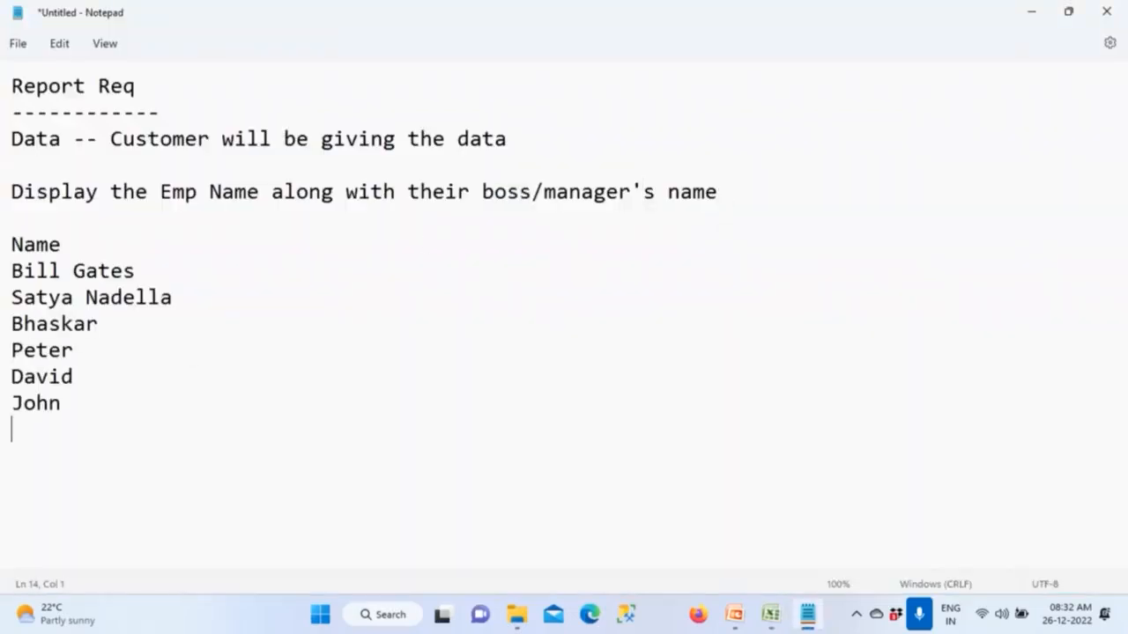
Insert a long line of dashes between the Name header and the list of employees
left_click(83, 239)
key("Return")
type("-------------------------------")
key("Down")
key("Up")
key("Up")
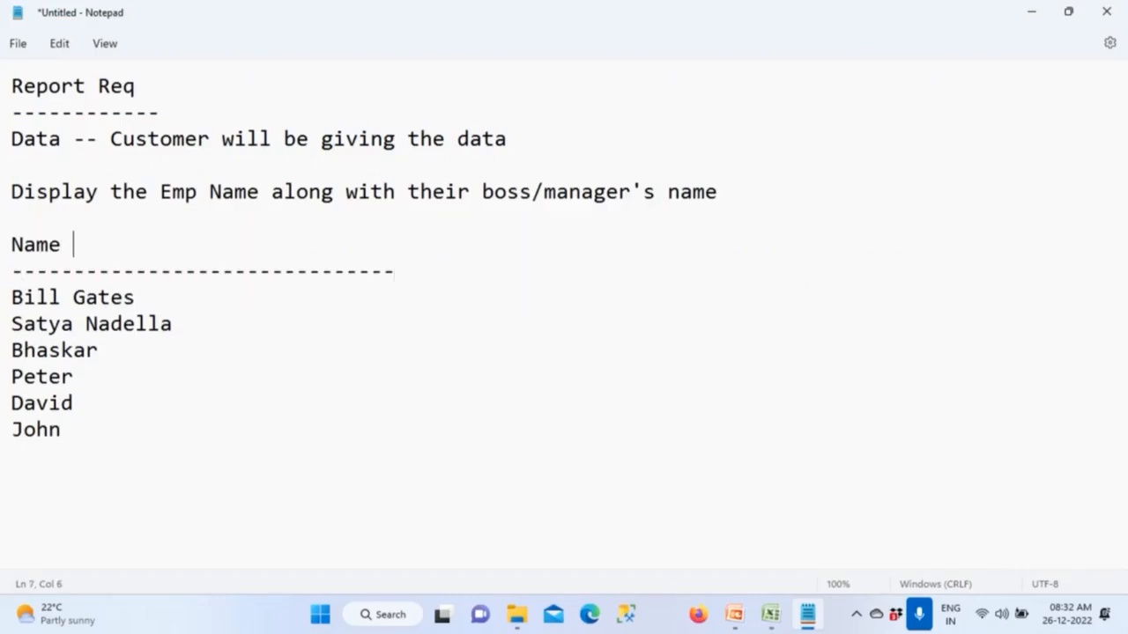
Add a second column header "Boss Name" on the same line as Name, spaced well apart from it
type("Boss ")
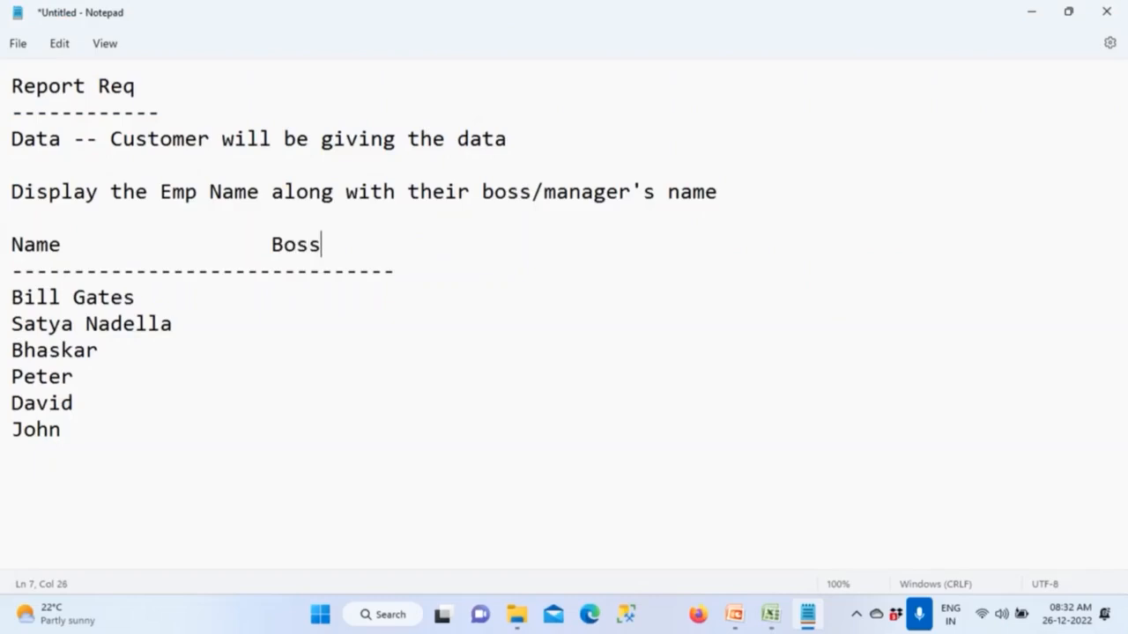
type("n")
key("BackSpace")
key("BackSpace")
type("NAme")
key("BackSpace")
key("BackSpace")
type("me")
Fill the Boss Name column with null for Bill Gates and Bill Gates for Satya Nadella
left_click(143, 295)
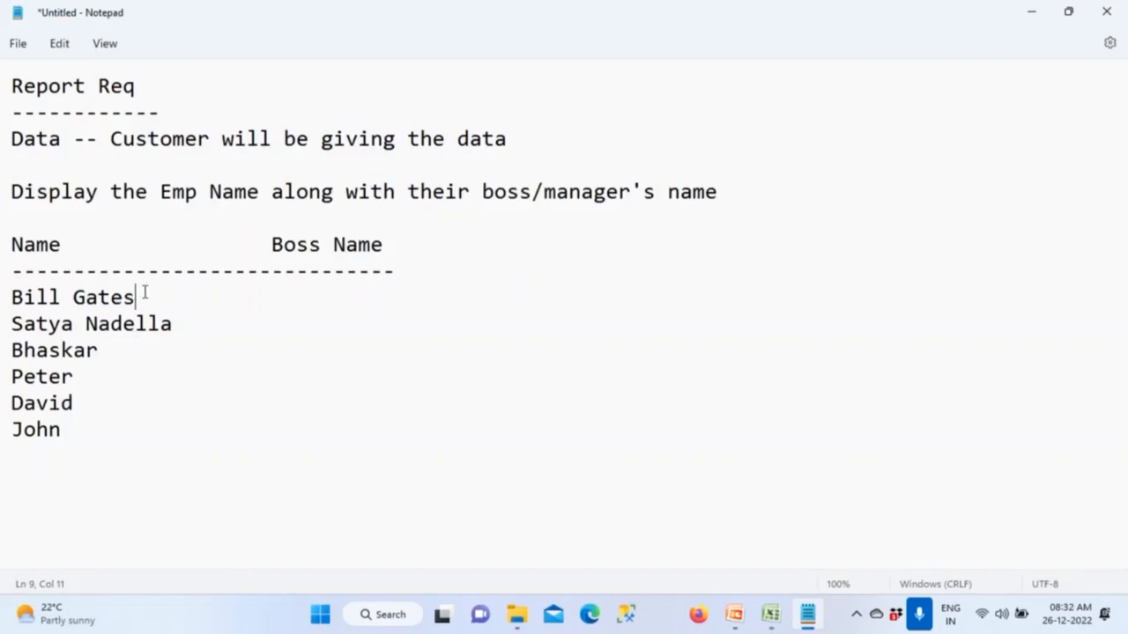
type("null")
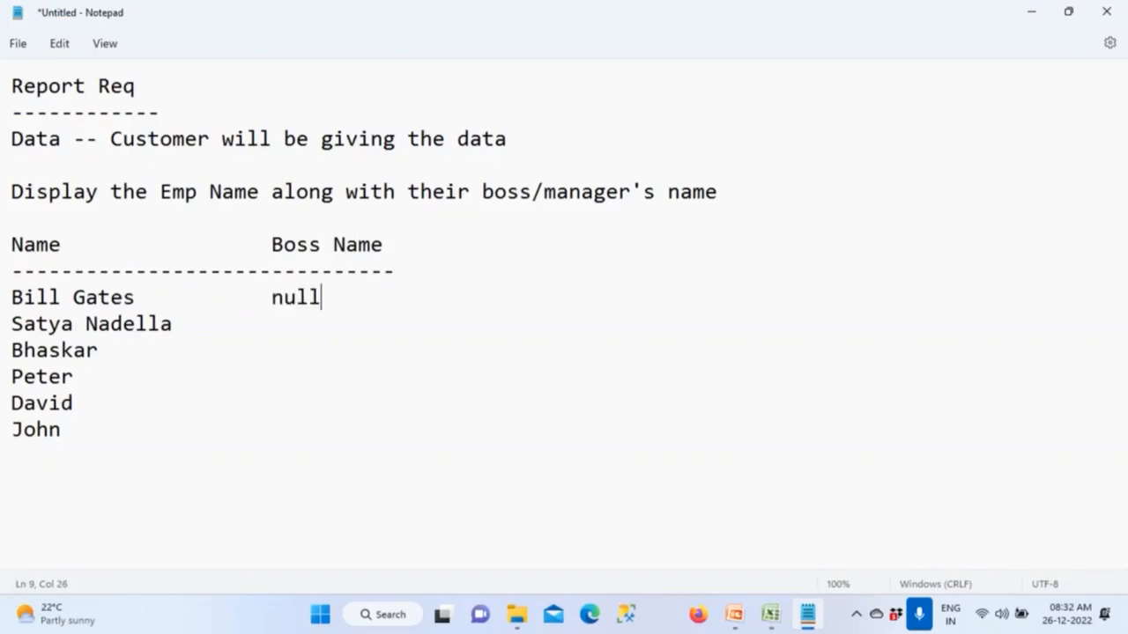
key("Down")
left_click_drag(146, 298, 11, 298)
left_click(178, 332)
key("ctrl+v")
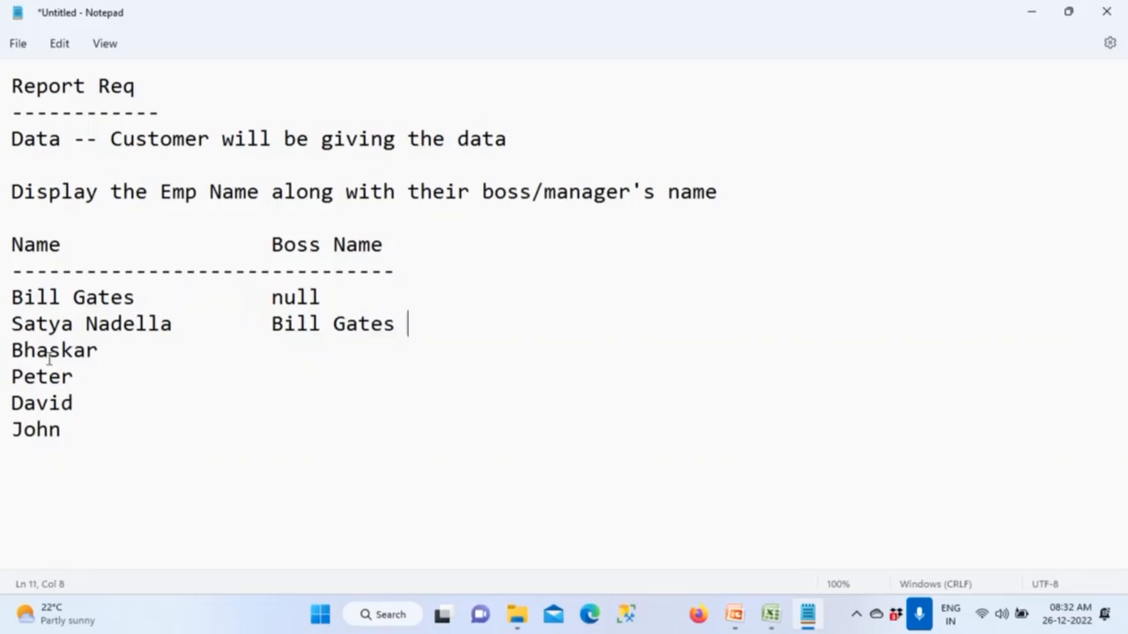
Look up the third employee's manager in the Excel sheet by matching the MID in row 4 to the EID column
double_click(93, 352)
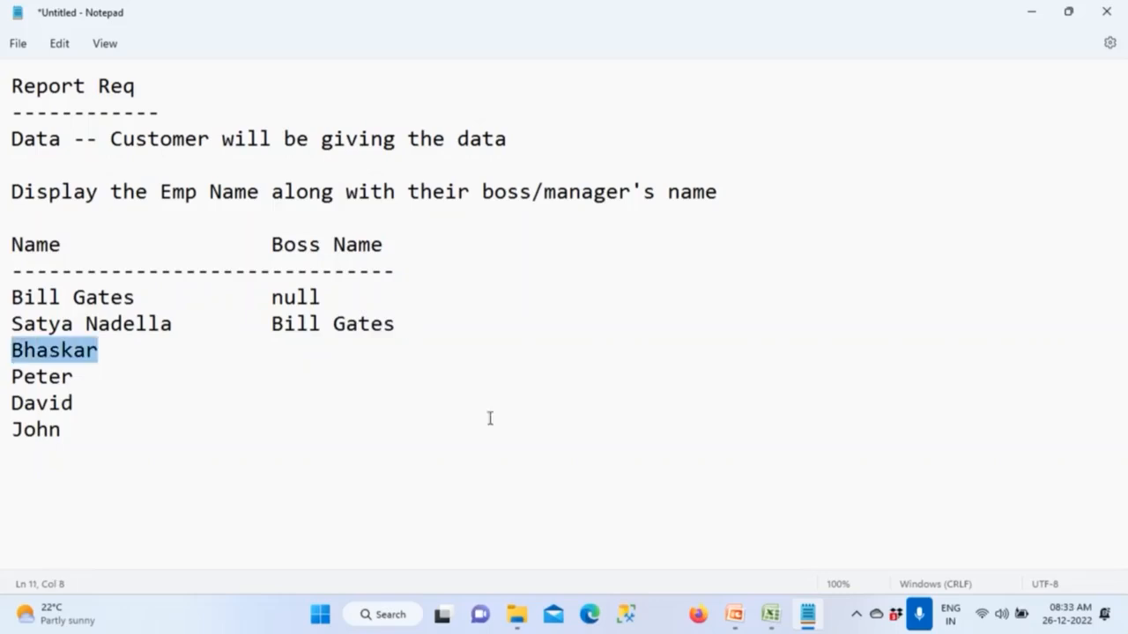
left_click(770, 614)
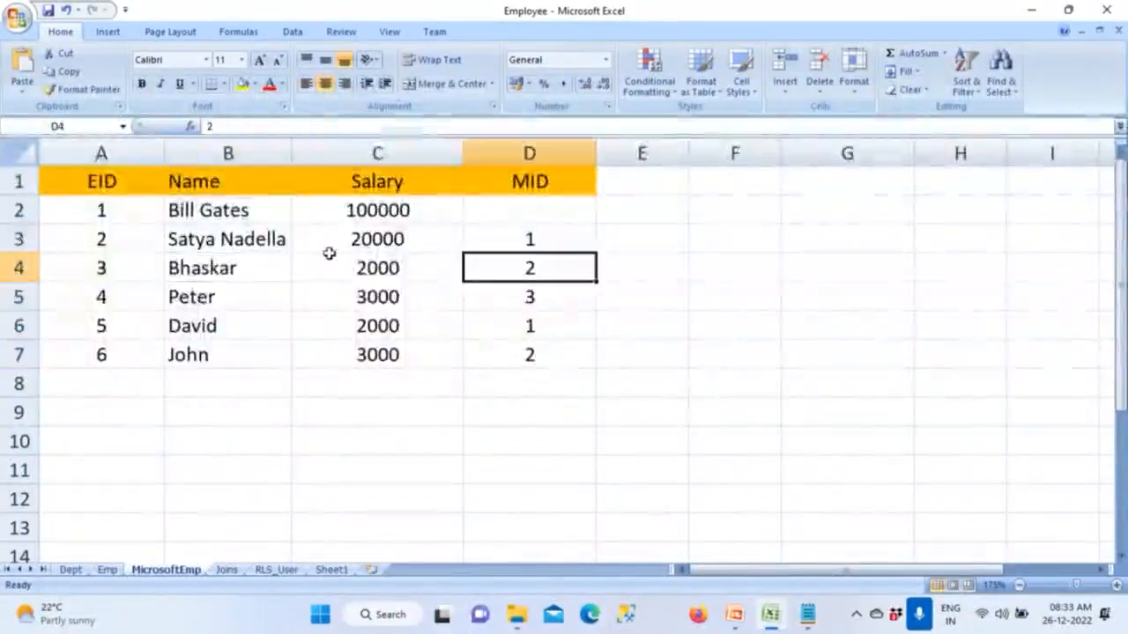
left_click(151, 237)
left_click(226, 236)
key("ctrl+c")
key("alt+Tab")
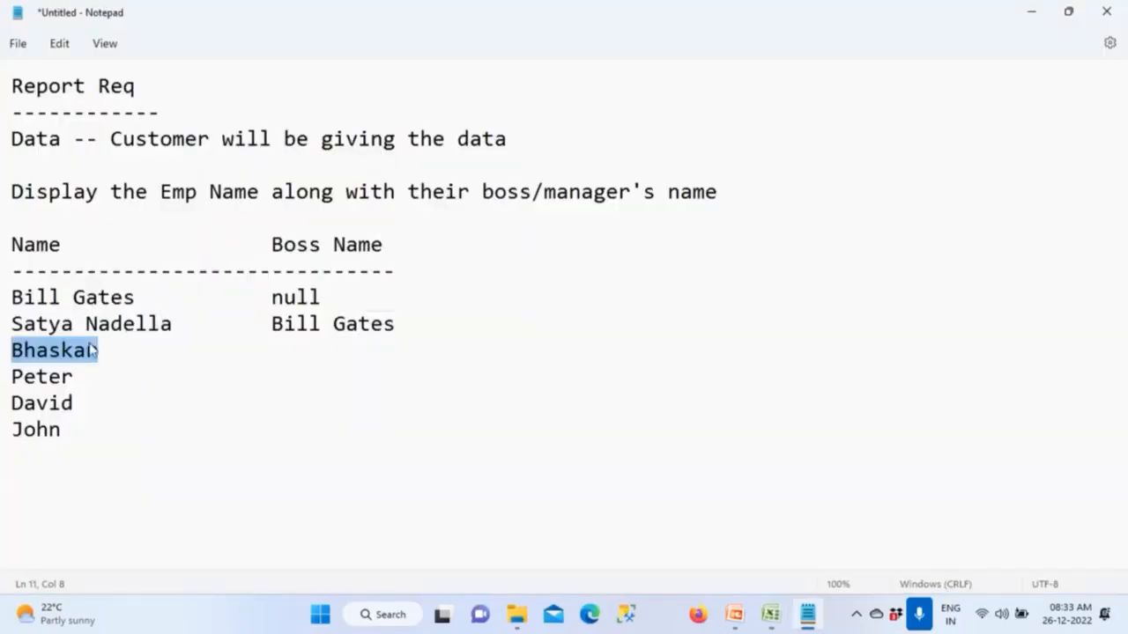
Copy Satya Nadella from the Name list into the Boss Name column for the third employee
left_click(21, 323)
left_click(207, 324, "shift")
left_click(120, 324)
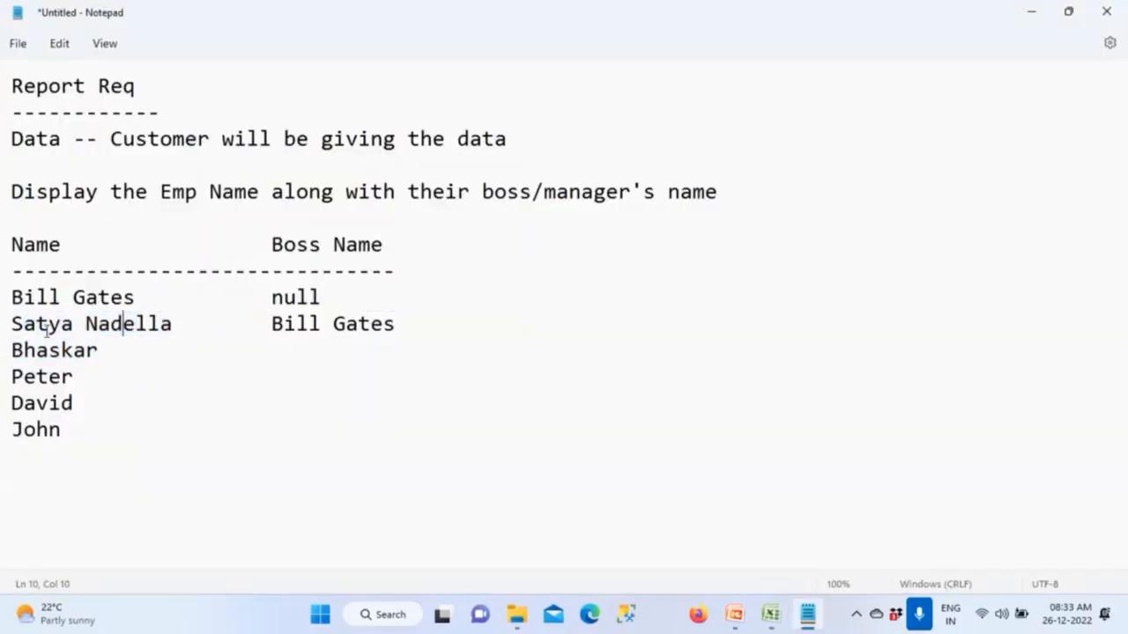
triple_click(122, 328)
left_click(171, 326)
key("ctrl+shift+Left")
key("ctrl+shift+Left")
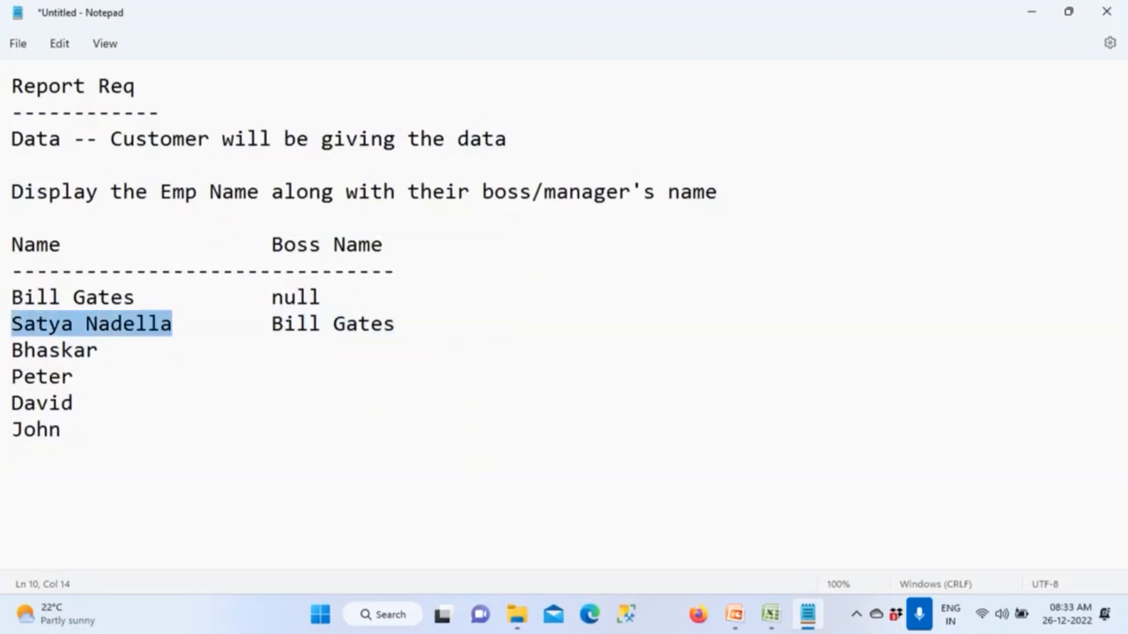
left_click(111, 360)
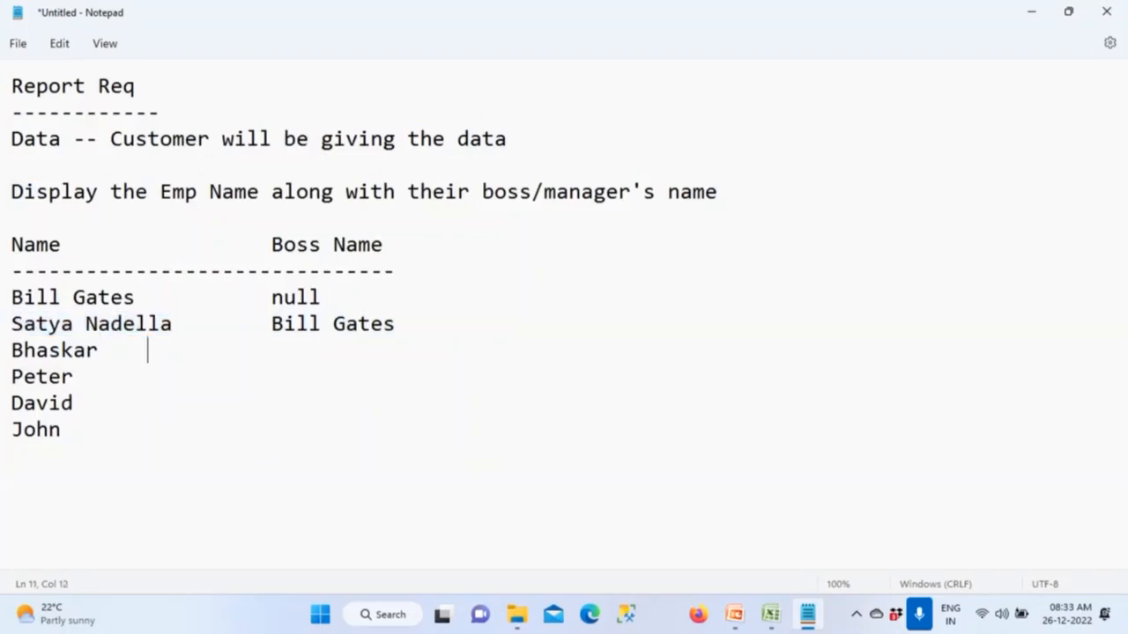
key("ctrl+v")
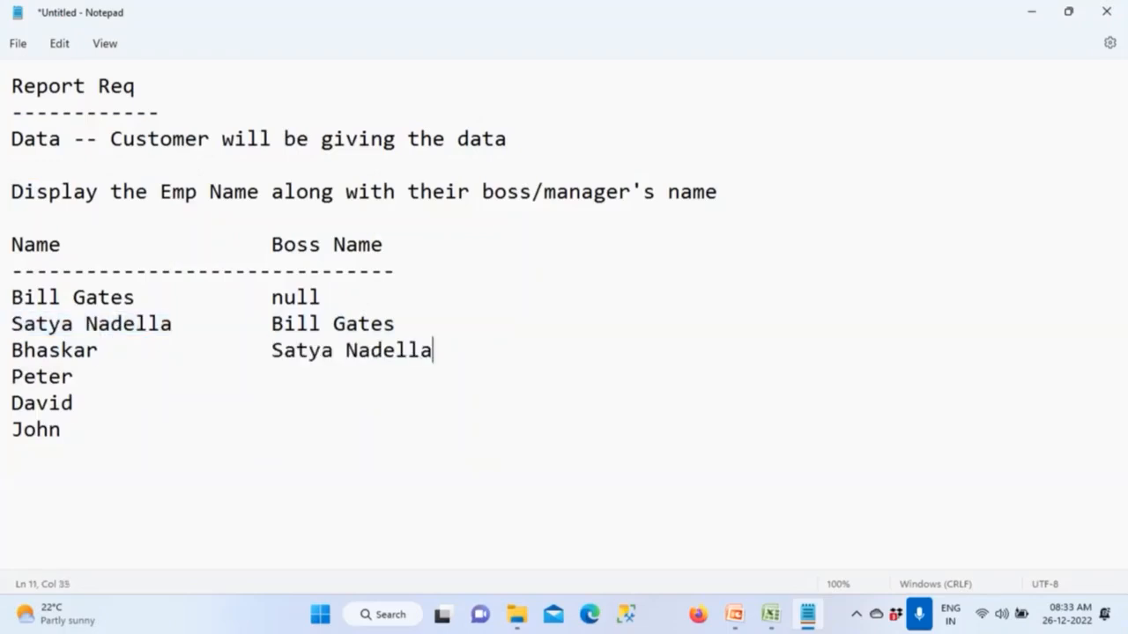
Trace the fourth employee's manager in the Excel sheet by matching row 5's MID to the EID column
double_click(78, 378)
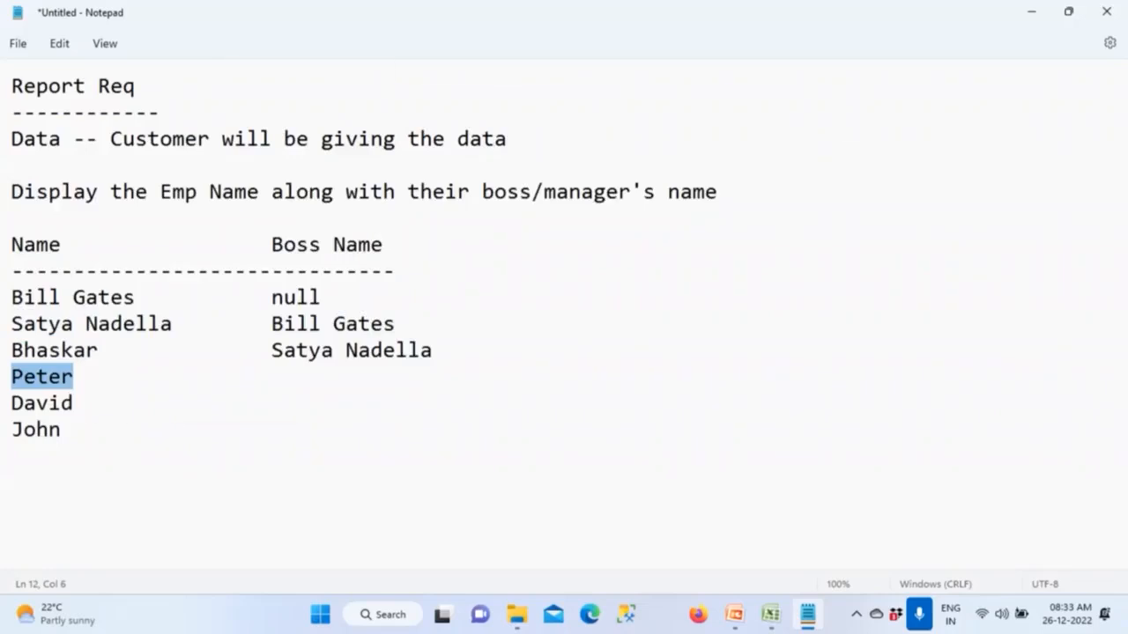
key("alt+Tab")
left_click(202, 297)
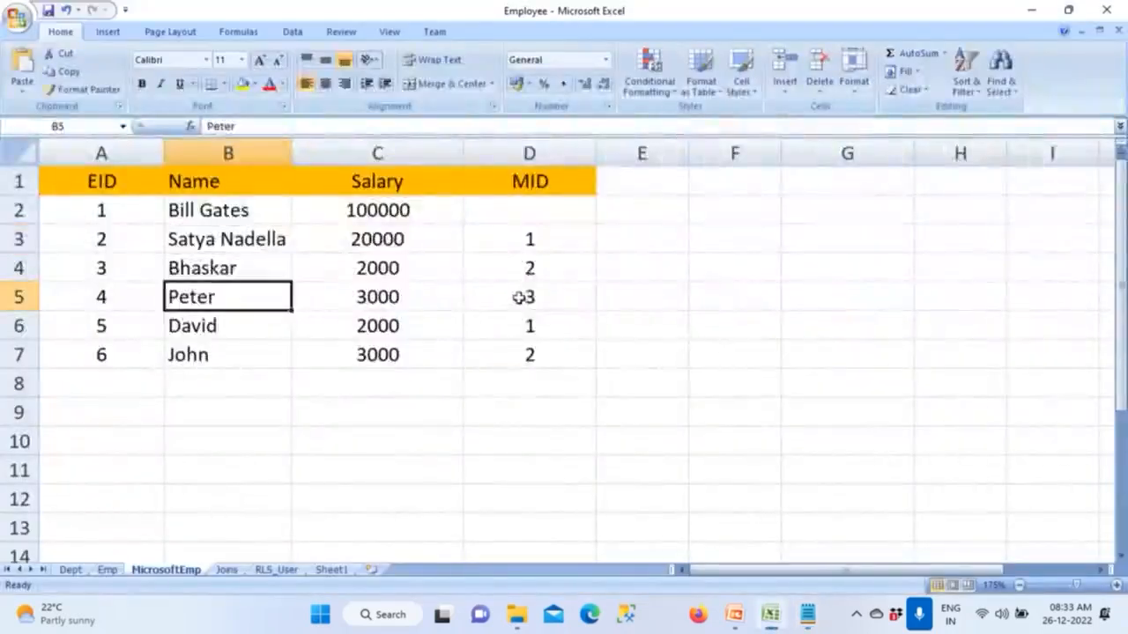
left_click(520, 297)
left_click(131, 267)
left_click(176, 268)
Back in Notepad, copy the third employee's name into the Boss Name column for the fourth employee
key("alt+Tab")
left_click(90, 352)
double_click(92, 354)
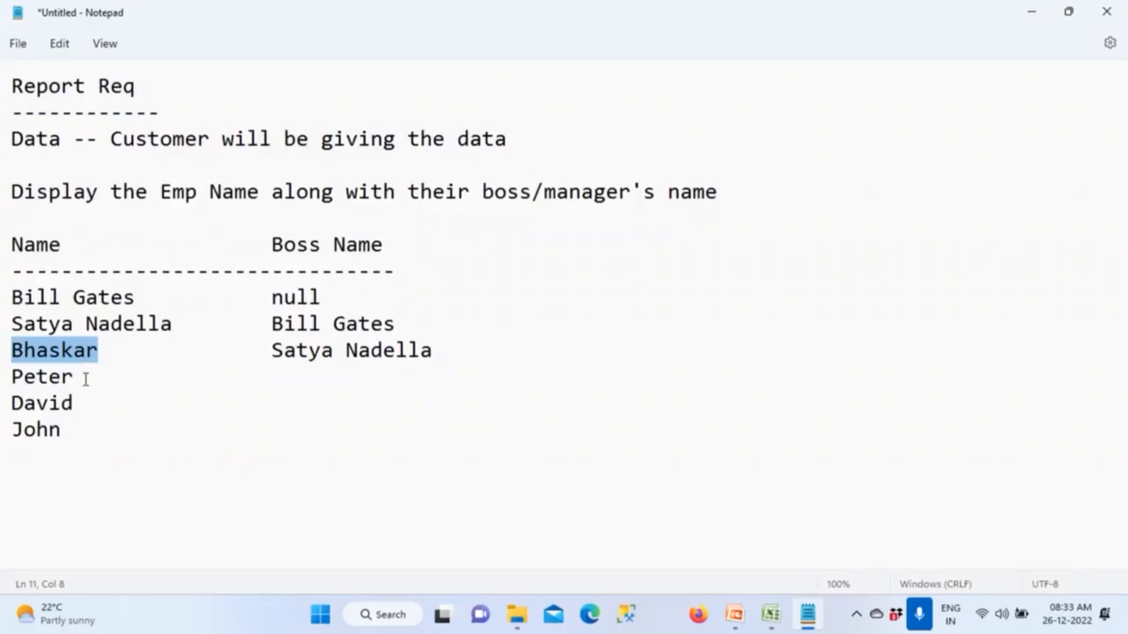
left_click(86, 379)
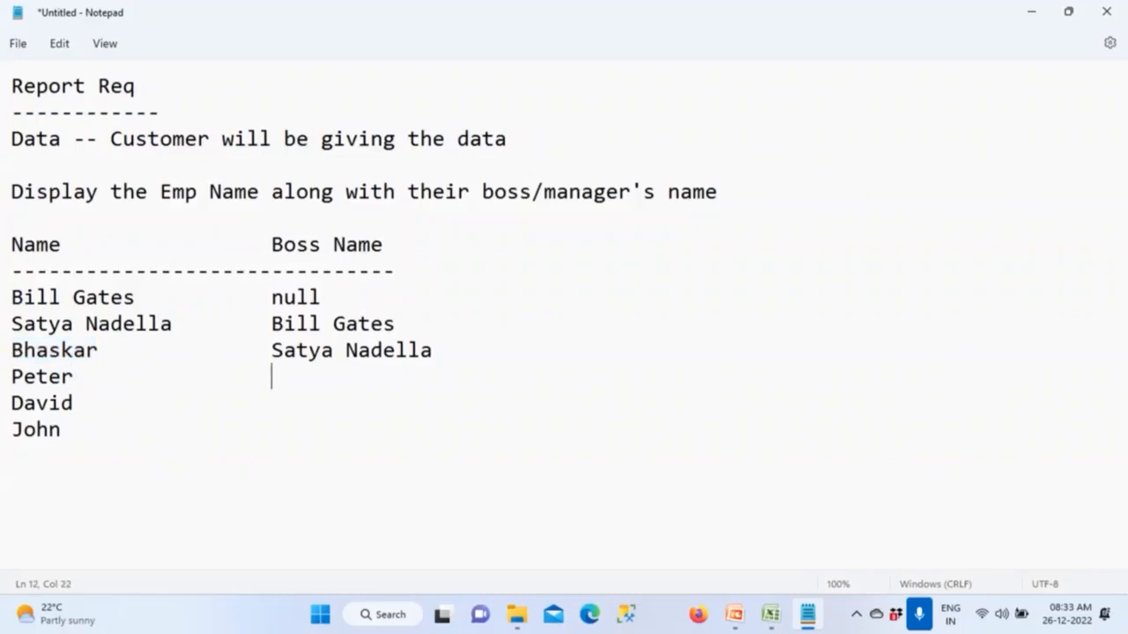
key("ctrl+v")
Find the fifth employee's manager in the Excel sheet by matching row 6's MID to the EID column
left_click(37, 403)
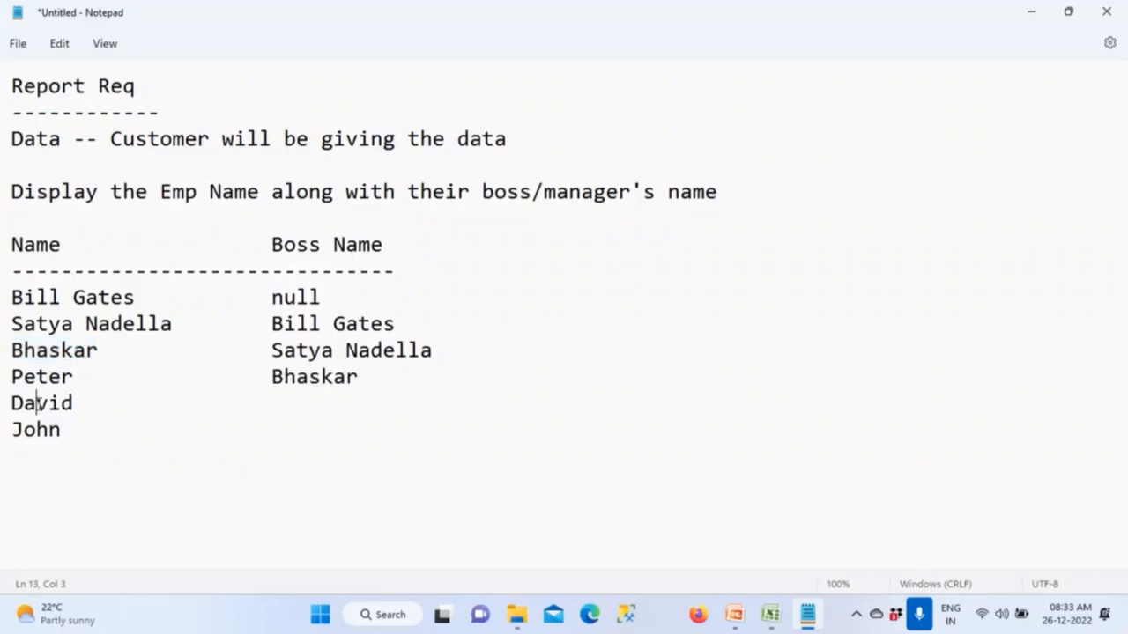
key("alt+Tab")
left_click(191, 325)
left_click(491, 321)
left_click(162, 216)
Return to Notepad and copy Bill Gates into the Boss Name column for the fifth employee
key("alt+Tab")
left_click_drag(158, 297, 11, 297)
left_click(91, 402)
key("ctrl+v")
Check the last employee's manager in the Excel sheet by matching row 7's MID to the EID column
double_click(54, 430)
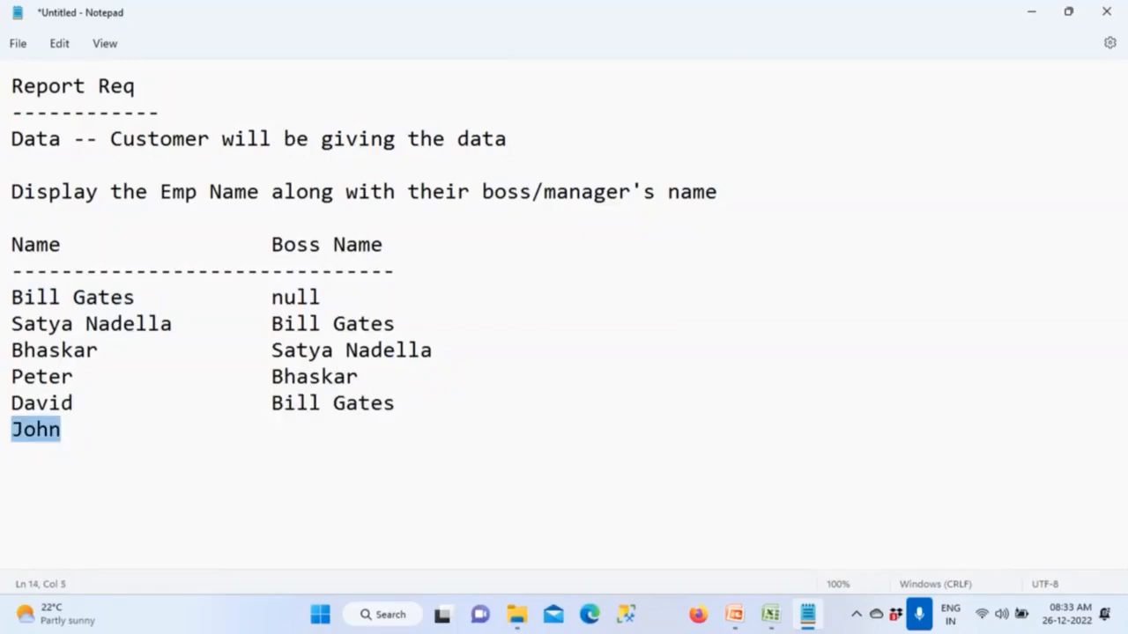
key("alt+Tab")
left_click(257, 360)
left_click(535, 362)
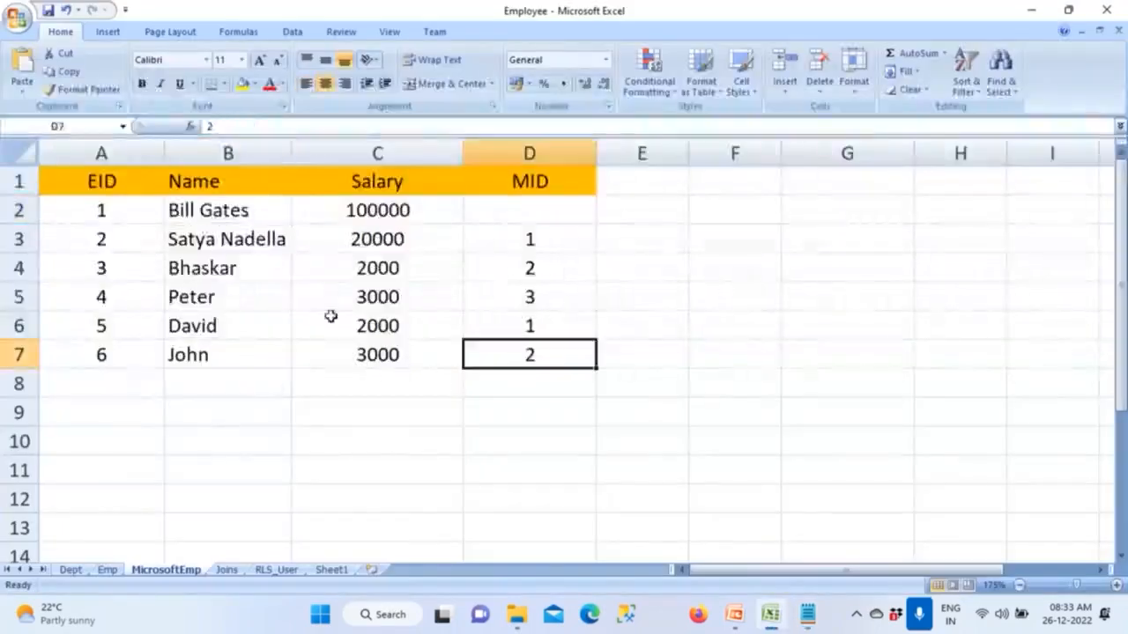
left_click(228, 246)
Return to Notepad and copy Satya Nadella into the Boss Name column for the last employee
key("alt+Tab")
left_click_drag(173, 325, 12, 324)
left_click(77, 433)
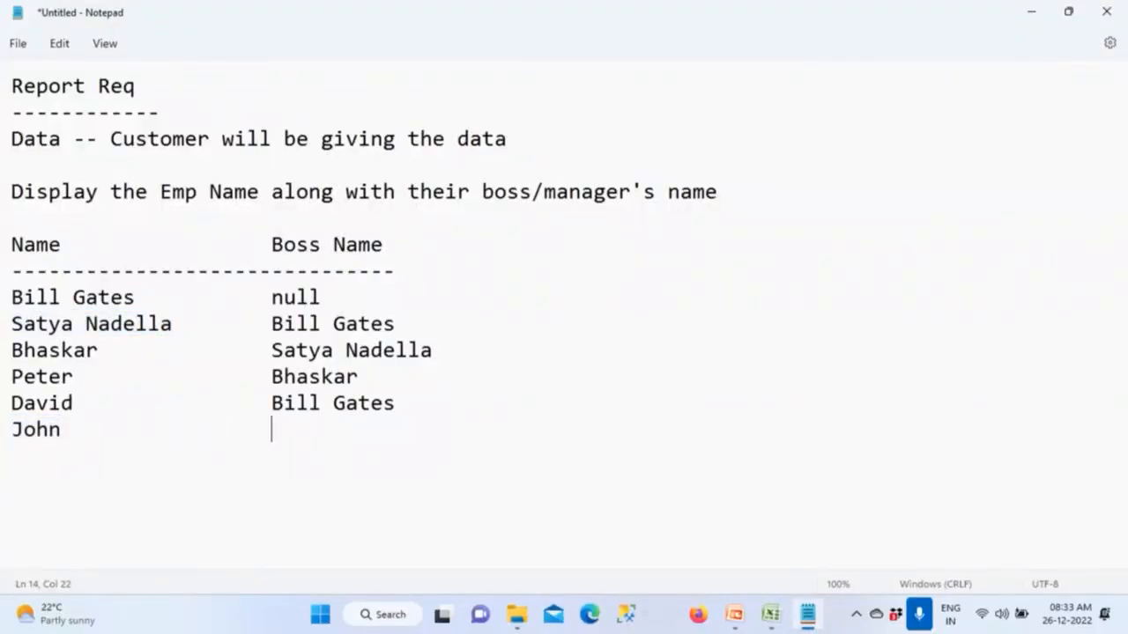
key("ctrl+v")
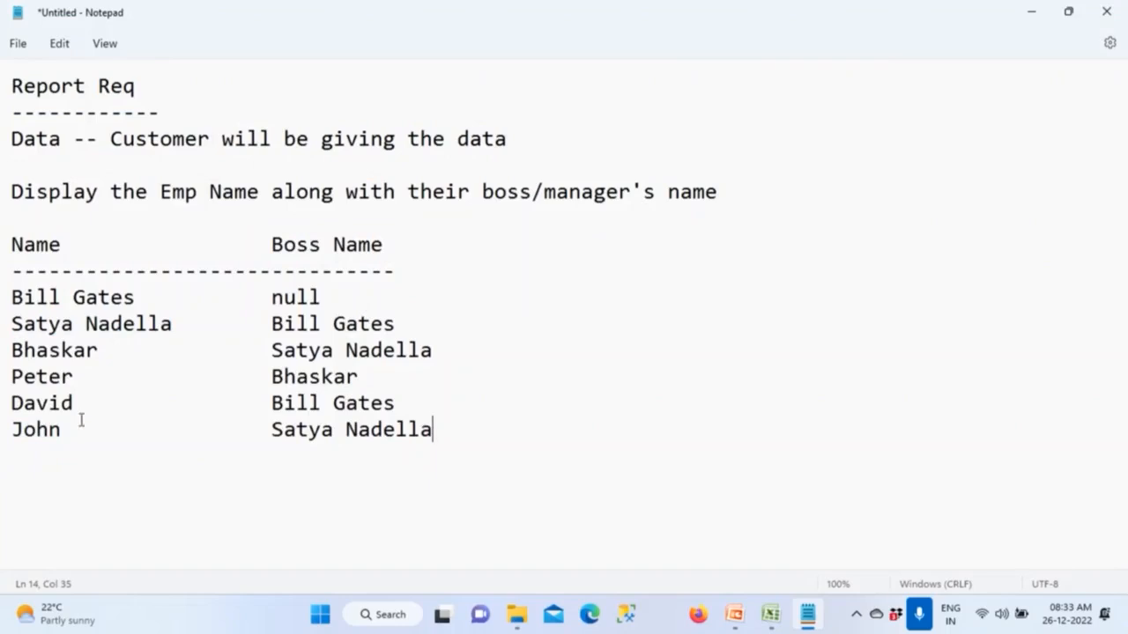
Rename the Name heading to Emp Name and pull the Boss Name heading back over its column
left_click(13, 244)
type("Emp")
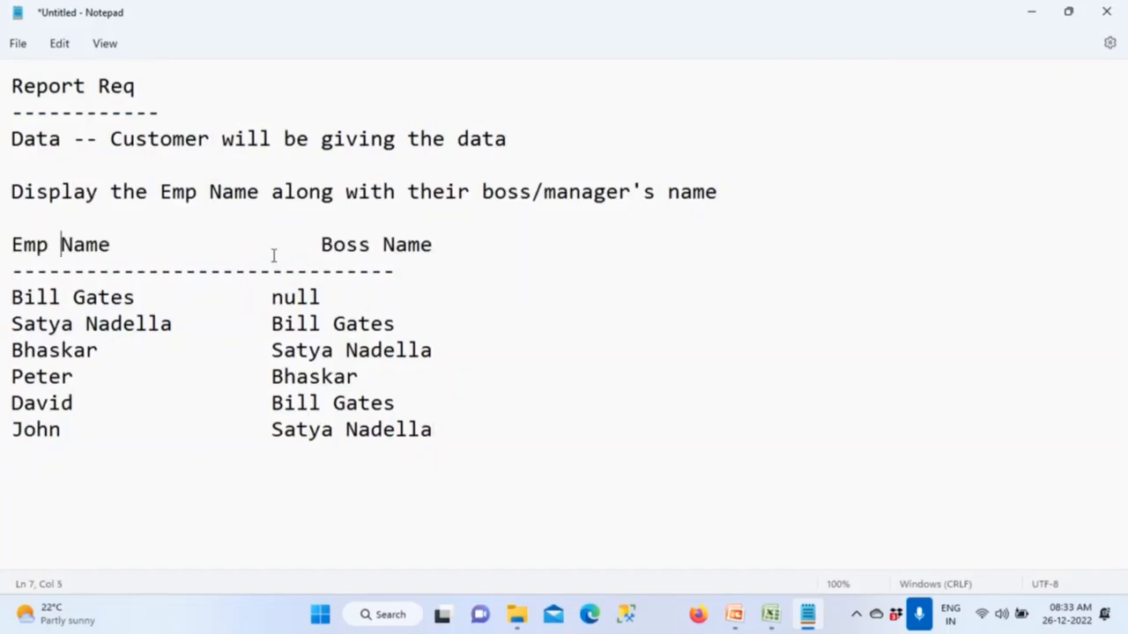
key("Delete")
key("Delete")
key("Delete")
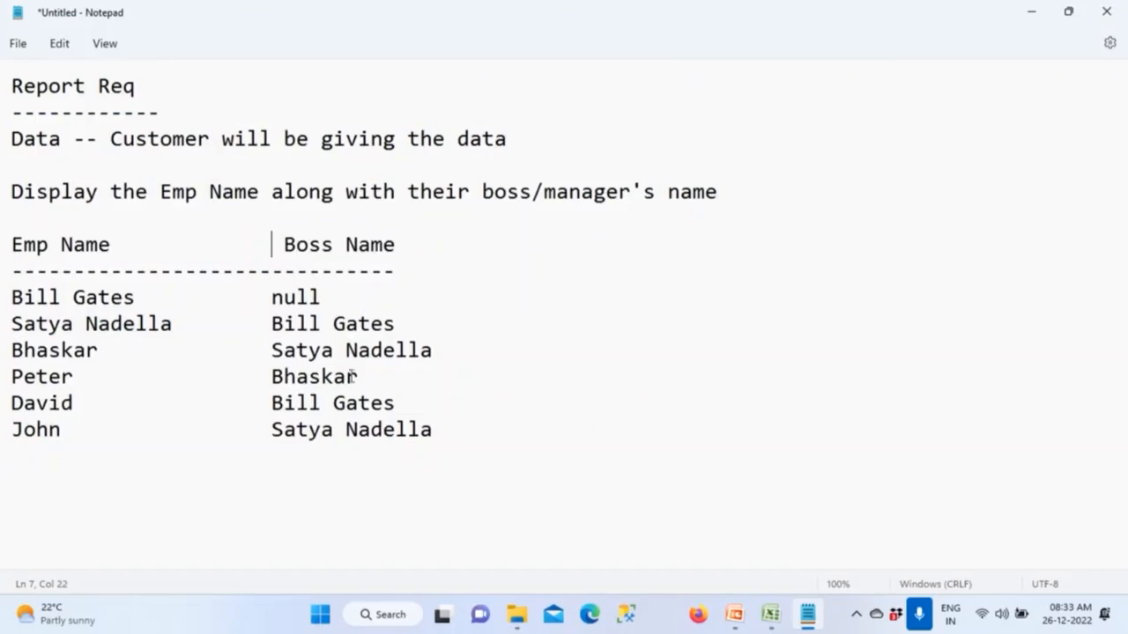
Highlight the whole expected output table, from the Emp Name heading to the last employee's row
left_click_drag(484, 438, 11, 244)
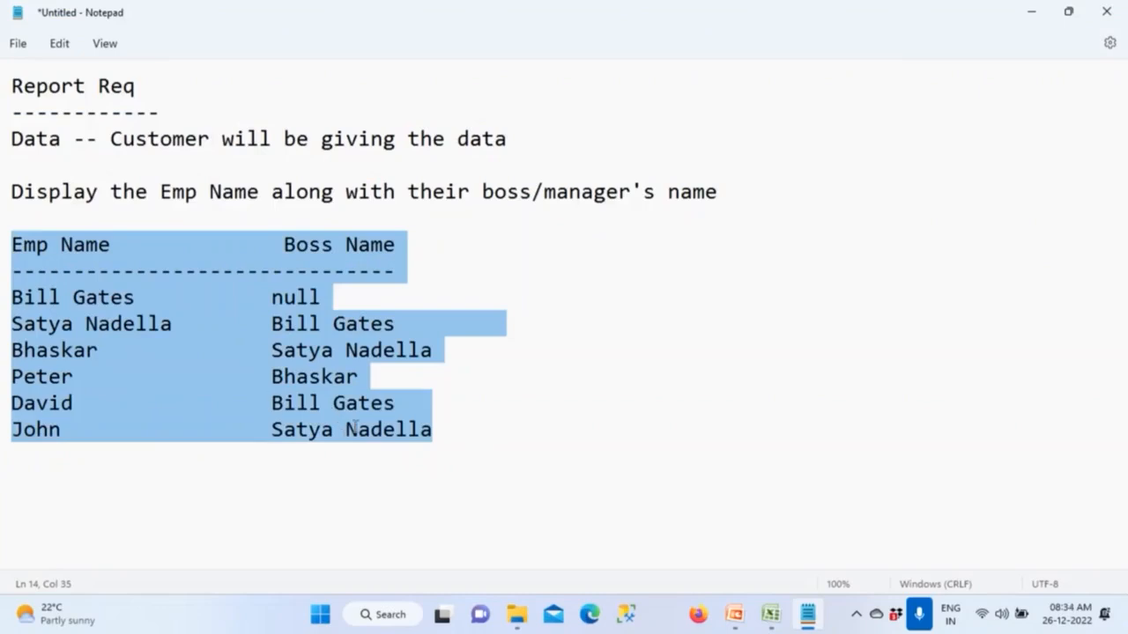
left_click(432, 429)
left_click_drag(432, 429, 11, 244)
Switch to the Excel sheet and examine the employee names in B2:B7 against the MID values in column D
left_click(770, 614)
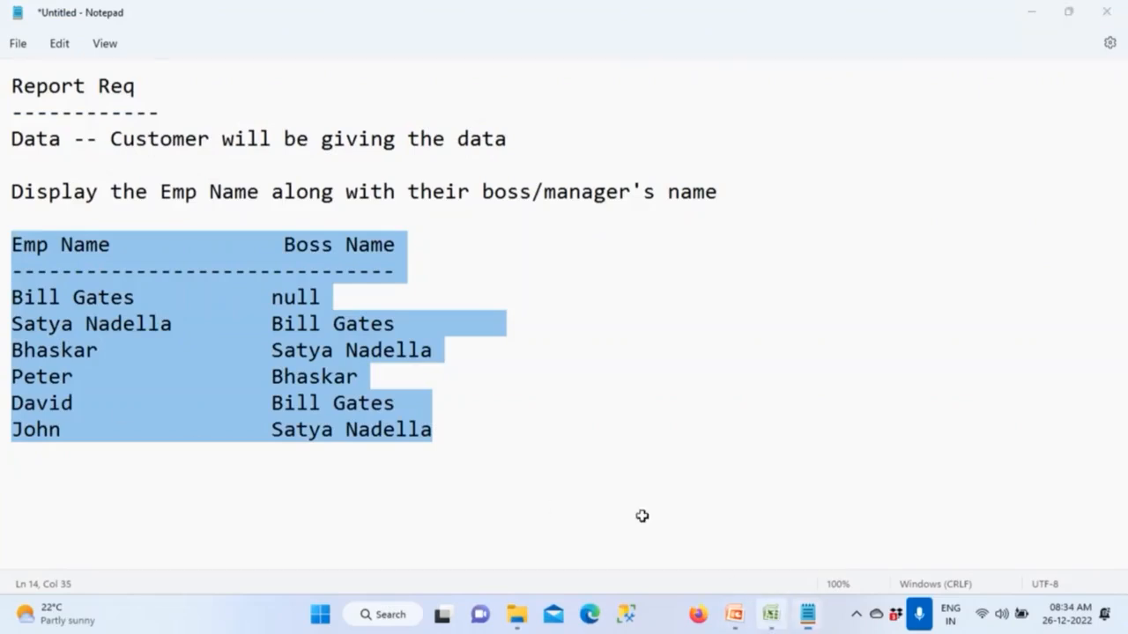
left_click_drag(211, 210, 221, 356)
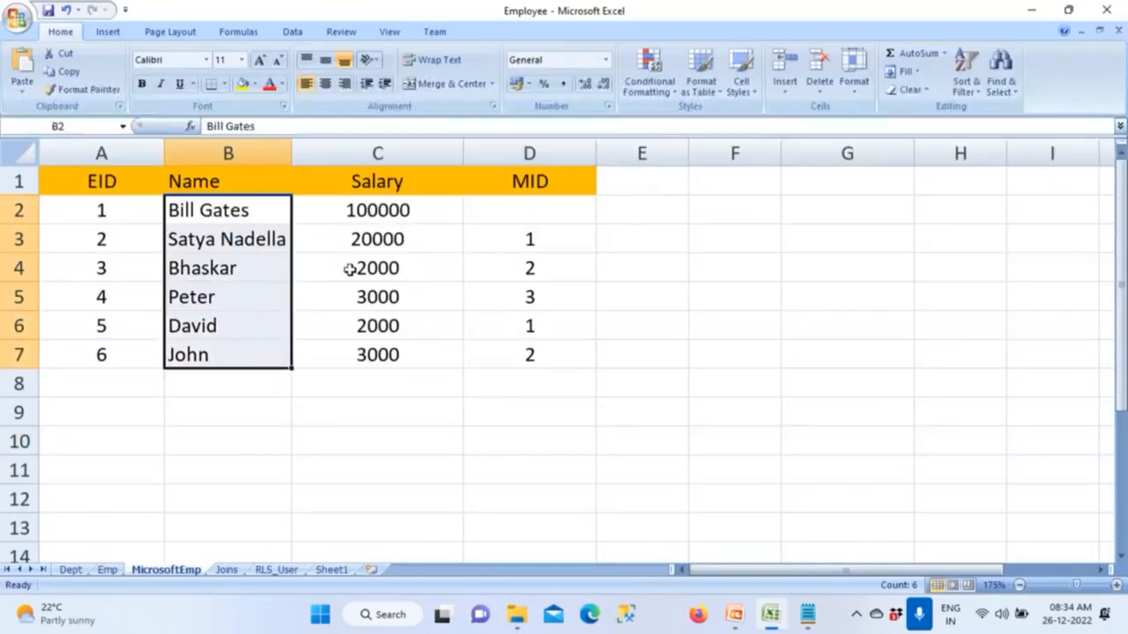
left_click_drag(577, 250, 583, 394)
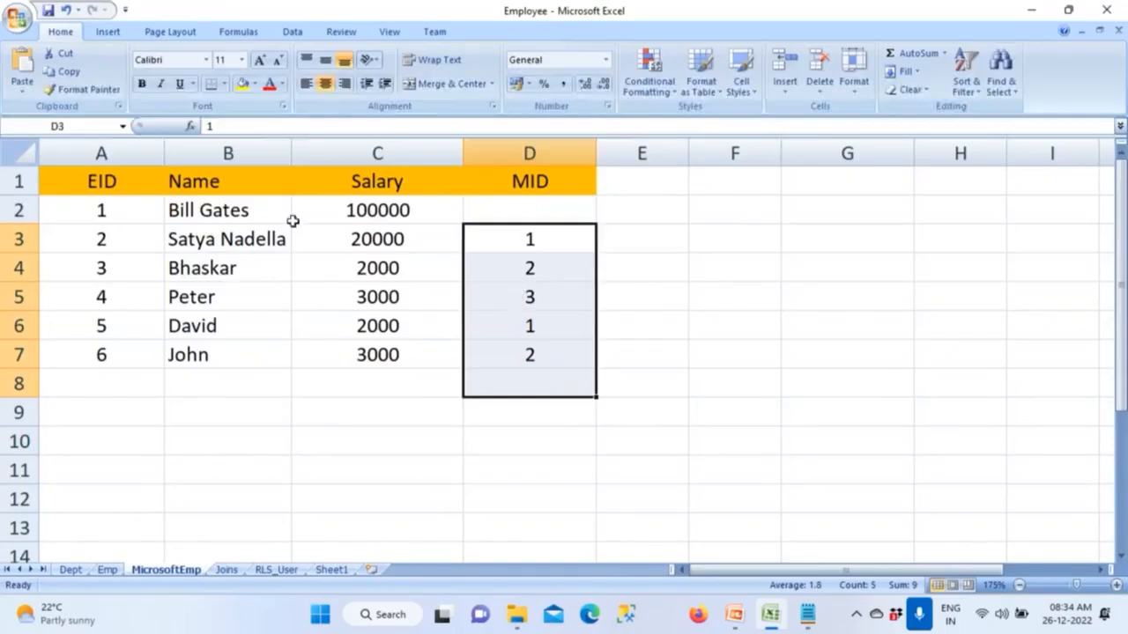
left_click_drag(238, 216, 233, 352)
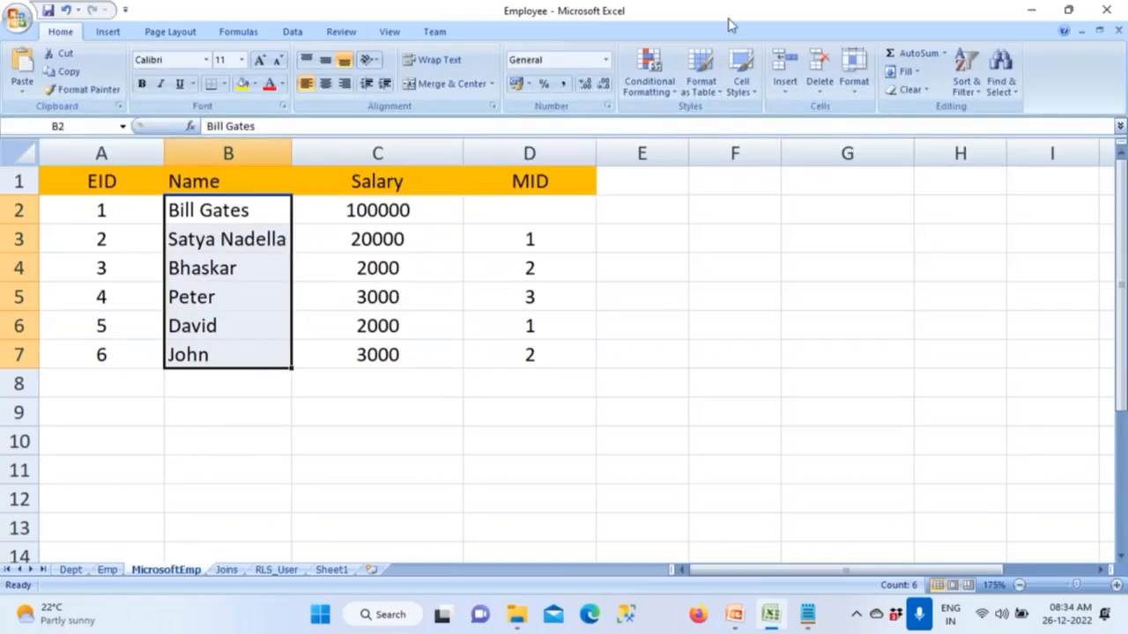
Draw a stick figure with a handwritten name in the blank area beside the employee table
mouse_move(837, 203)
left_mouse_down()
mouse_move(867, 216)
mouse_move(848, 199)
left_mouse_up()
left_click_drag(824, 236, 839, 333)
left_click_drag(859, 284, 796, 303)
mouse_move(952, 261)
left_mouse_down()
mouse_move(920, 273)
mouse_move(981, 250)
mouse_move(1048, 271)
mouse_move(1087, 244)
mouse_move(1082, 258)
left_mouse_up()
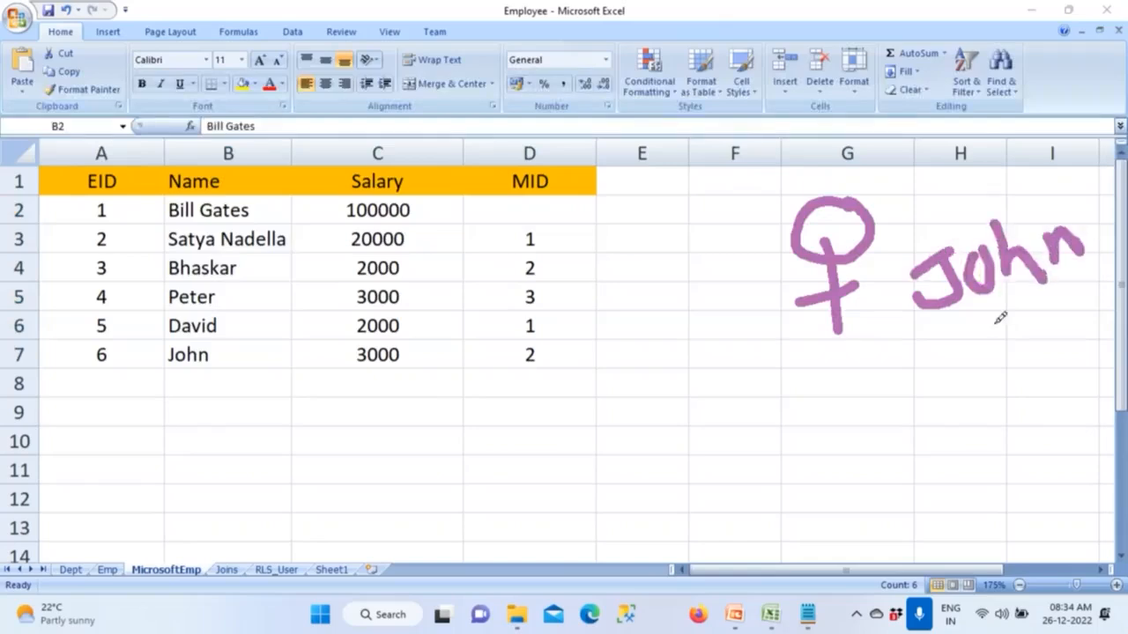
Branch two named child figures off the stick figure with connecting lines, and box the top figure's name
left_click_drag(763, 369, 615, 423)
mouse_move(552, 441)
left_mouse_down()
mouse_move(520, 467)
mouse_move(548, 442)
left_mouse_up()
left_click_drag(540, 489, 538, 539)
left_click_drag(576, 508, 490, 509)
mouse_move(348, 457)
left_mouse_down()
mouse_move(344, 493)
mouse_move(322, 498)
left_mouse_up()
mouse_move(302, 468)
left_mouse_down()
mouse_move(385, 438)
mouse_move(407, 480)
mouse_move(505, 448)
left_mouse_up()
mouse_move(807, 376)
left_mouse_down()
mouse_move(868, 413)
mouse_move(892, 460)
mouse_move(900, 429)
left_mouse_up()
left_click_drag(893, 553, 907, 482)
mouse_move(871, 520)
left_mouse_down()
mouse_move(950, 468)
mouse_move(944, 495)
mouse_move(981, 473)
mouse_move(953, 491)
left_mouse_up()
mouse_move(989, 480)
left_mouse_down()
mouse_move(999, 461)
mouse_move(1036, 469)
mouse_move(1060, 442)
left_mouse_up()
left_click_drag(516, 547, 579, 549)
left_click_drag(1001, 521, 949, 532)
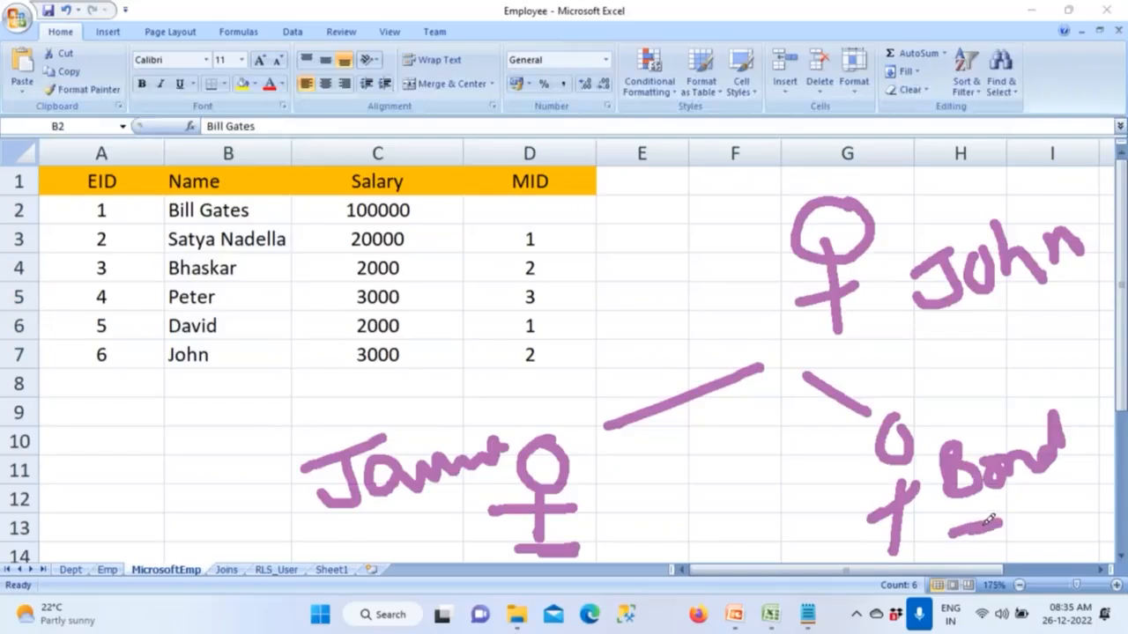
left_click_drag(580, 478, 657, 447)
left_click_drag(921, 530, 943, 526)
mouse_move(930, 340)
left_mouse_down()
mouse_move(1083, 291)
mouse_move(1053, 191)
mouse_move(885, 304)
mouse_move(932, 345)
left_mouse_up()
Write Emp beside the table with a line leading down, and mark the two branches E1 X and E2 Y
left_click_drag(570, 160, 577, 360)
mouse_move(624, 216)
left_mouse_down()
mouse_move(616, 251)
mouse_move(642, 277)
mouse_move(696, 280)
mouse_move(714, 231)
left_mouse_up()
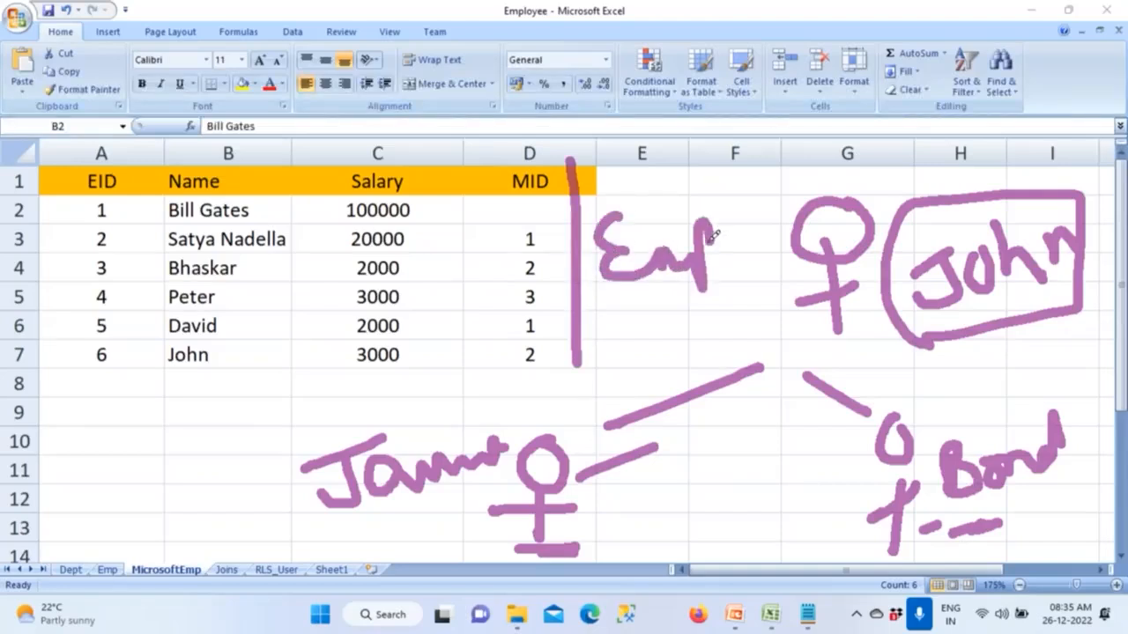
left_click_drag(653, 296, 654, 315)
left_click_drag(680, 390, 687, 441)
mouse_move(765, 417)
left_mouse_down()
mouse_move(766, 453)
mouse_move(756, 434)
mouse_move(784, 456)
left_mouse_up()
mouse_move(976, 379)
left_mouse_down()
mouse_move(975, 408)
mouse_move(978, 393)
left_mouse_up()
left_click_drag(992, 386, 1022, 401)
mouse_move(714, 495)
left_mouse_down()
mouse_move(791, 506)
mouse_move(729, 532)
left_mouse_up()
mouse_move(1055, 364)
left_mouse_down()
mouse_move(1079, 383)
mouse_move(1081, 416)
left_mouse_up()
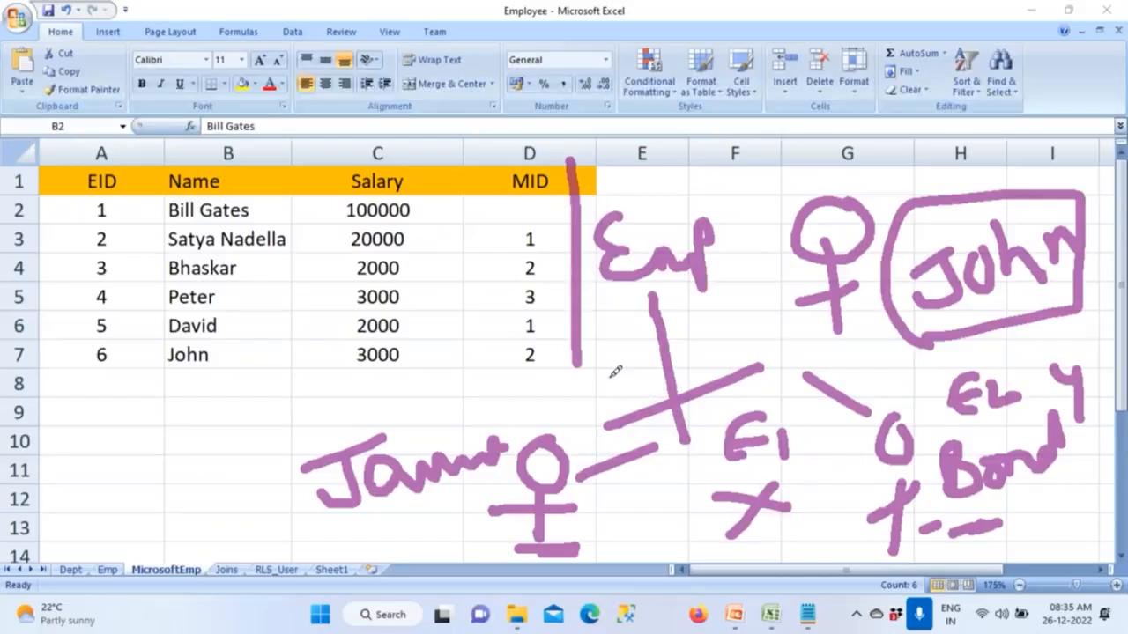
Circle Emp, E2 and the sheet's Name column, underline E1, and clear the annotations
left_click_drag(591, 301, 685, 307)
mouse_move(744, 275)
left_mouse_down()
mouse_move(627, 199)
mouse_move(590, 305)
left_mouse_up()
left_click_drag(715, 470, 835, 476)
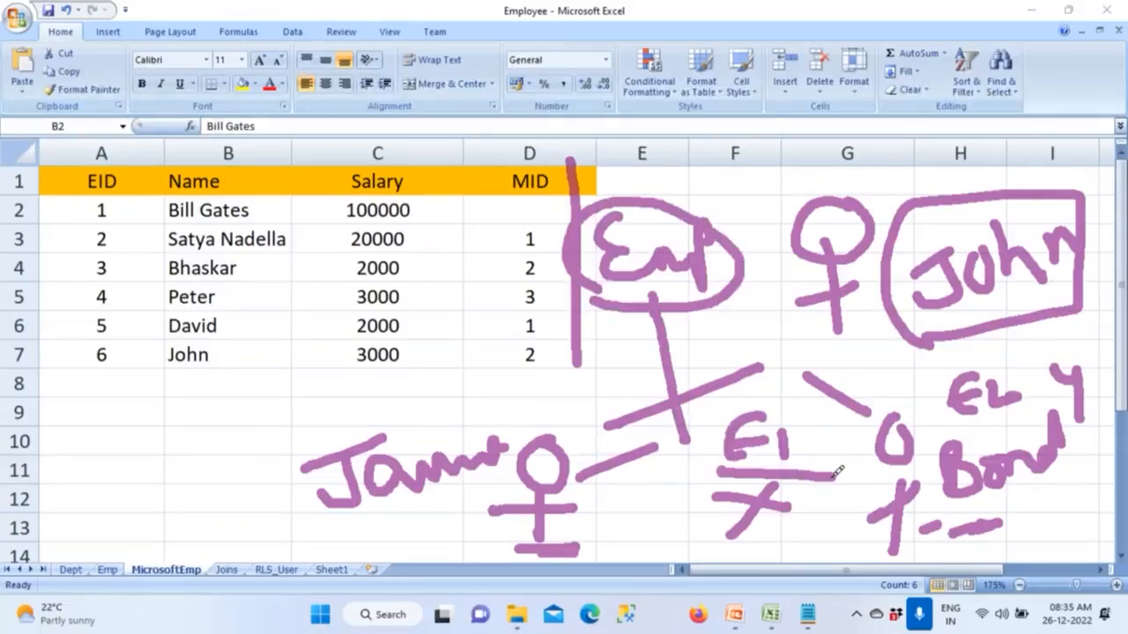
mouse_move(192, 181)
left_mouse_down()
mouse_move(205, 397)
mouse_move(306, 225)
mouse_move(163, 141)
left_mouse_up()
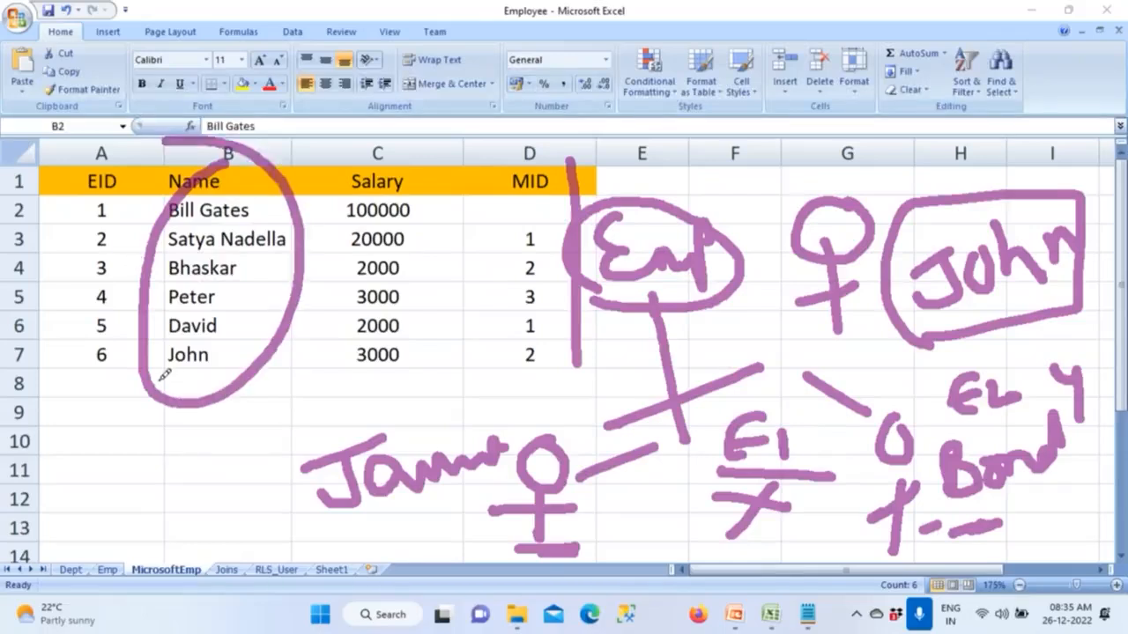
mouse_move(1004, 357)
left_mouse_down()
mouse_move(916, 375)
mouse_move(1014, 363)
left_mouse_up()
mouse_move(249, 168)
left_mouse_down()
mouse_move(185, 249)
mouse_move(185, 370)
mouse_move(248, 185)
left_mouse_up()
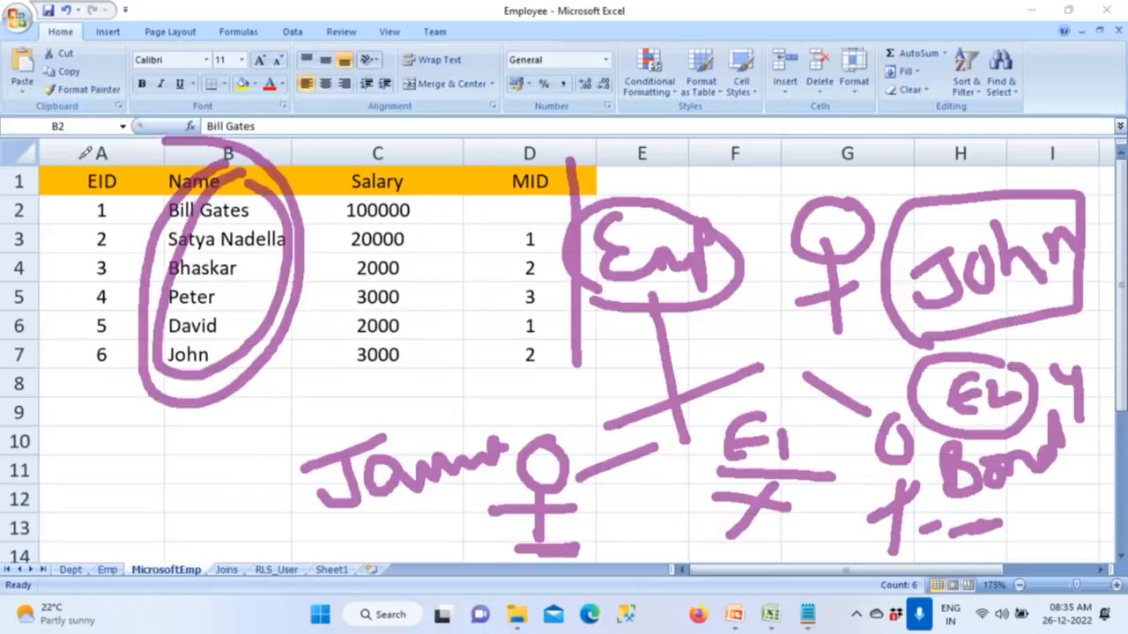
key("Escape")
Copy the employee table A1:D7 and paste it at A10 and again at F10
left_click(111, 246)
left_click(75, 187)
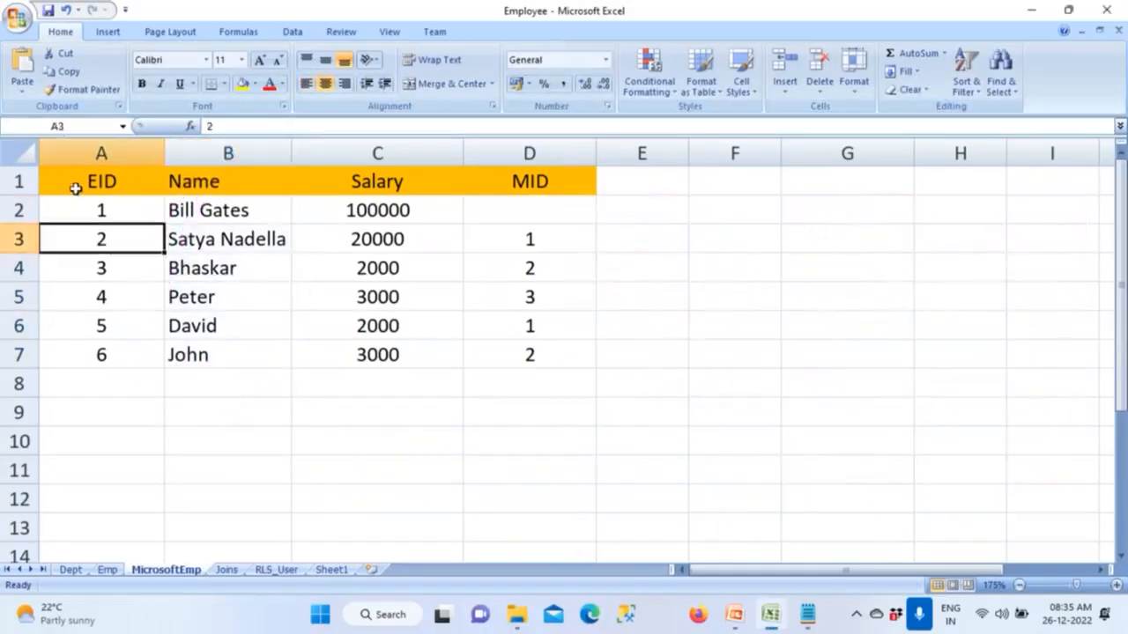
left_click(115, 244)
left_click_drag(115, 244, 553, 358)
key("ctrl+c")
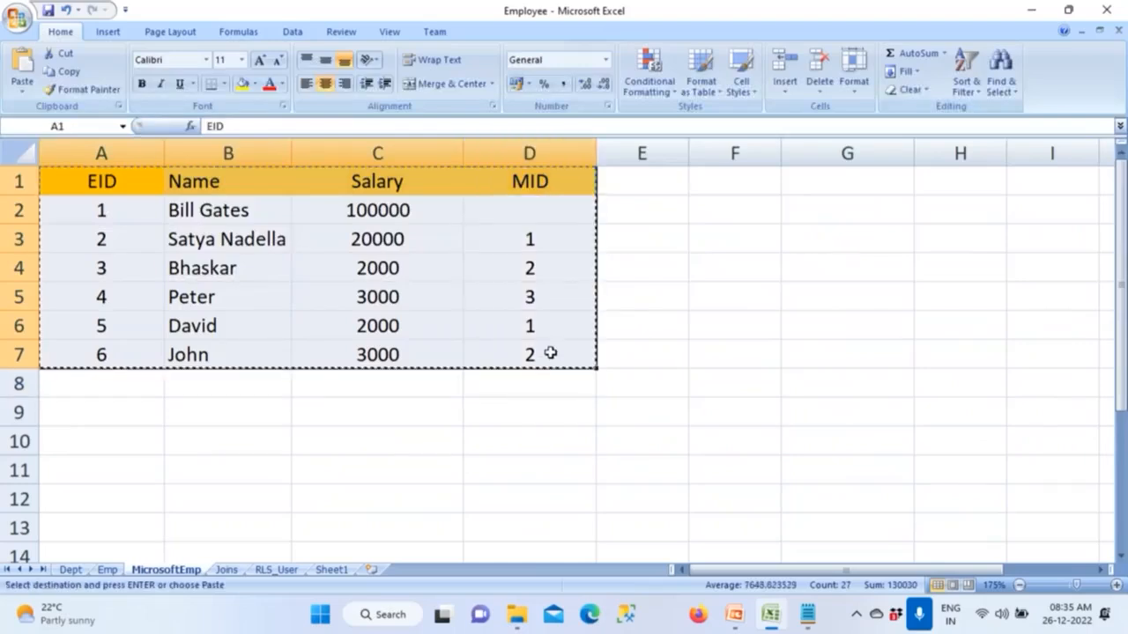
scroll(244, 368, "down", 2)
left_click(116, 387)
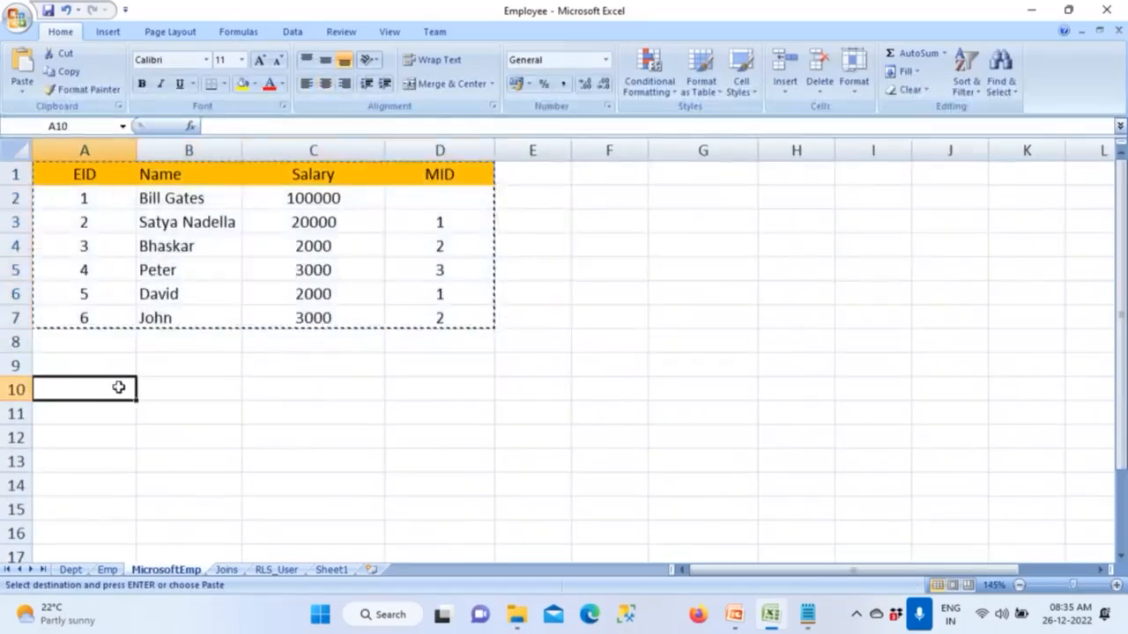
key("ctrl+v")
left_click(638, 396)
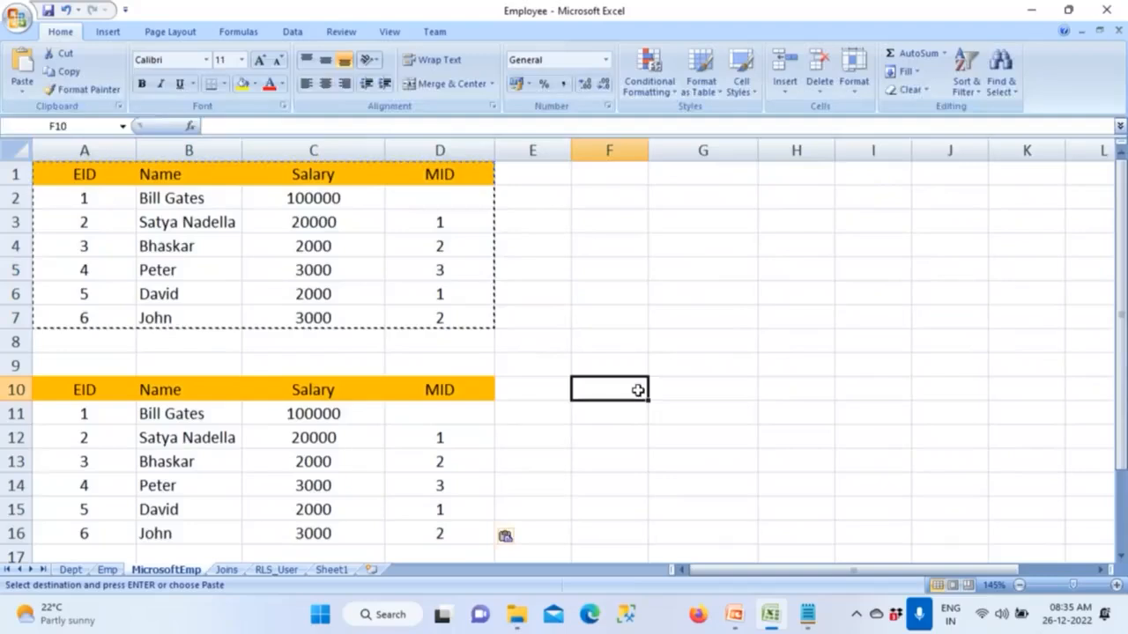
key("ctrl+v")
left_click(773, 321)
Label the two table copies E1 in cell B9 and E2 in cell G9
left_click(202, 361)
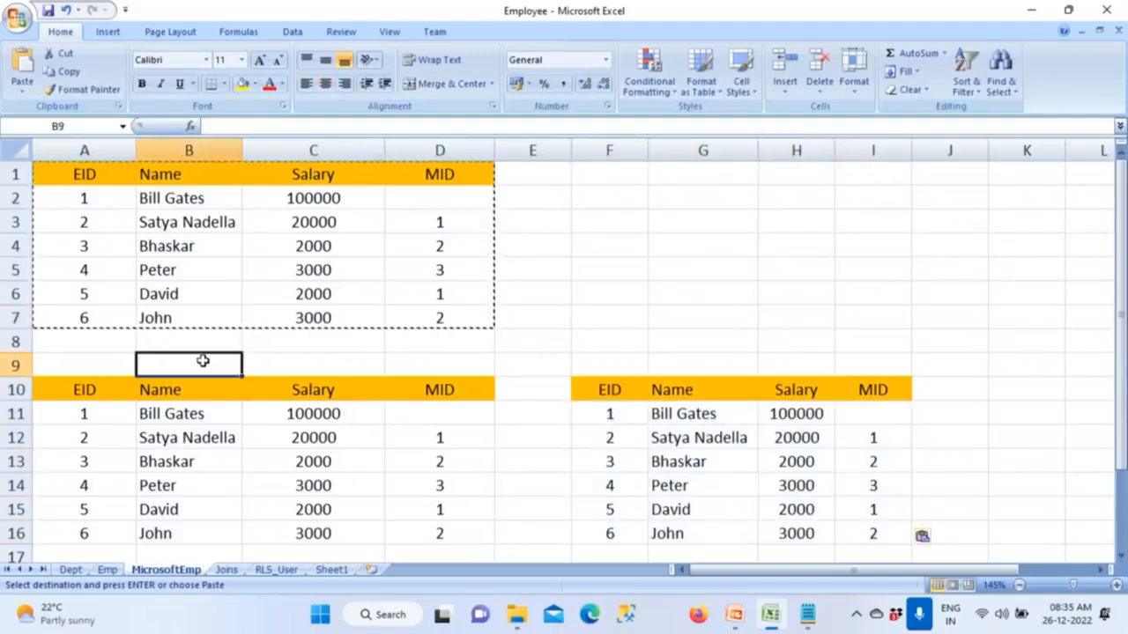
type("E1")
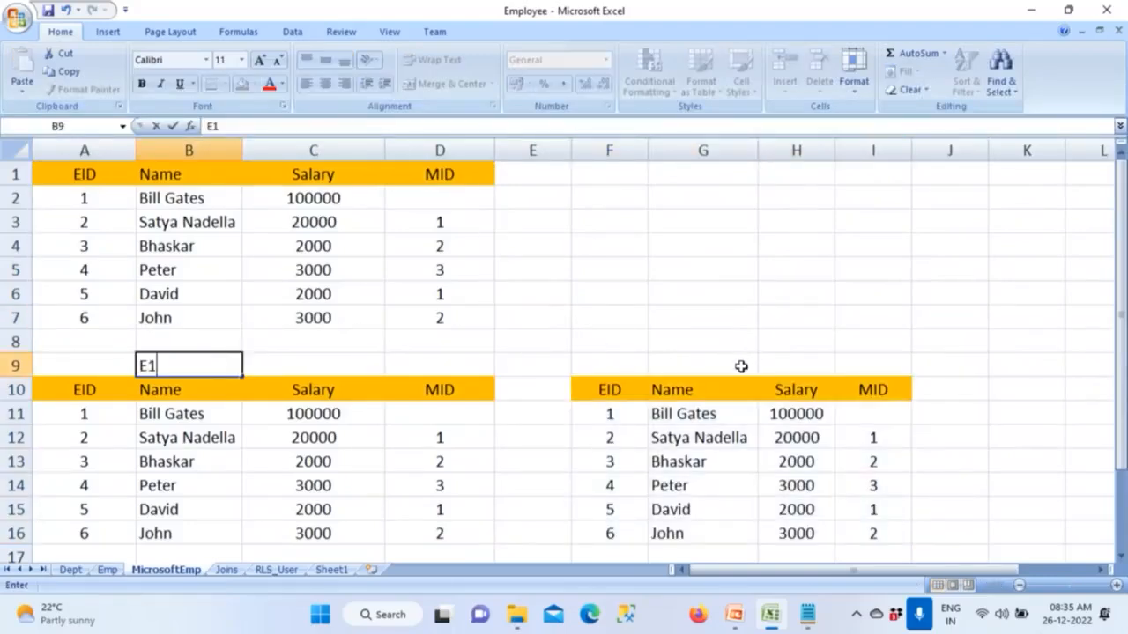
left_click(741, 366)
type("E2")
left_click(772, 308)
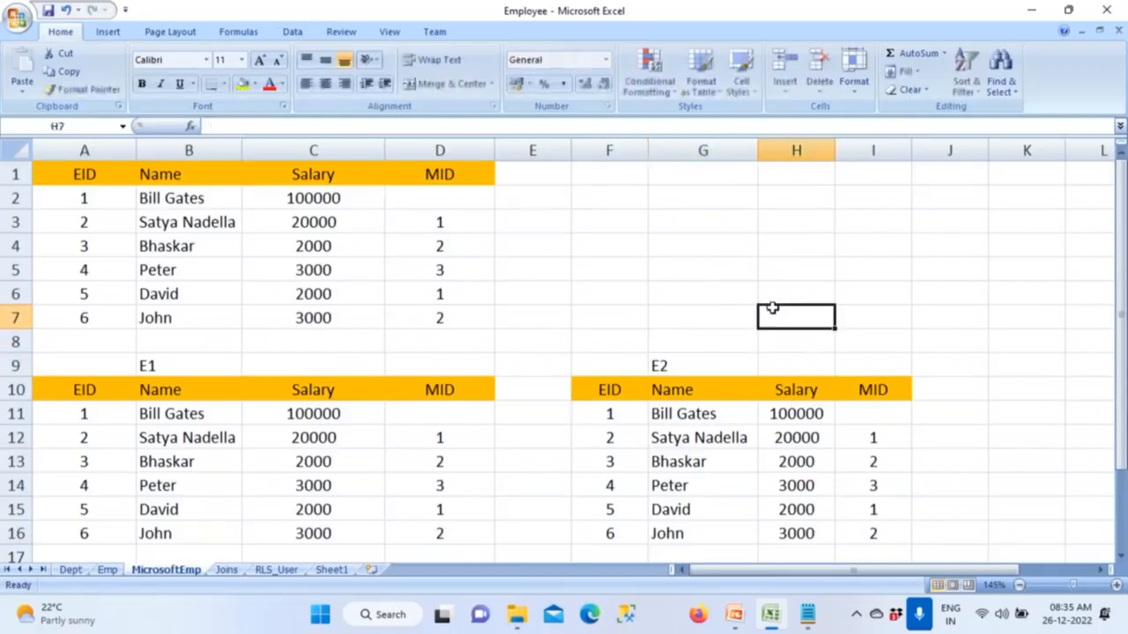
Highlight the original employee table, the E1 copy and the E2 copy in turn to compare them
left_click_drag(88, 174, 476, 324)
left_click_drag(107, 370, 435, 534)
left_click_drag(590, 365, 853, 509)
Write Emp beside the original table with a line to E1, and circle both copy labels and their Name columns
mouse_move(553, 174)
left_mouse_down()
mouse_move(524, 189)
mouse_move(579, 231)
mouse_move(624, 203)
mouse_move(619, 275)
mouse_move(536, 262)
mouse_move(262, 342)
mouse_move(127, 349)
mouse_move(201, 330)
left_mouse_up()
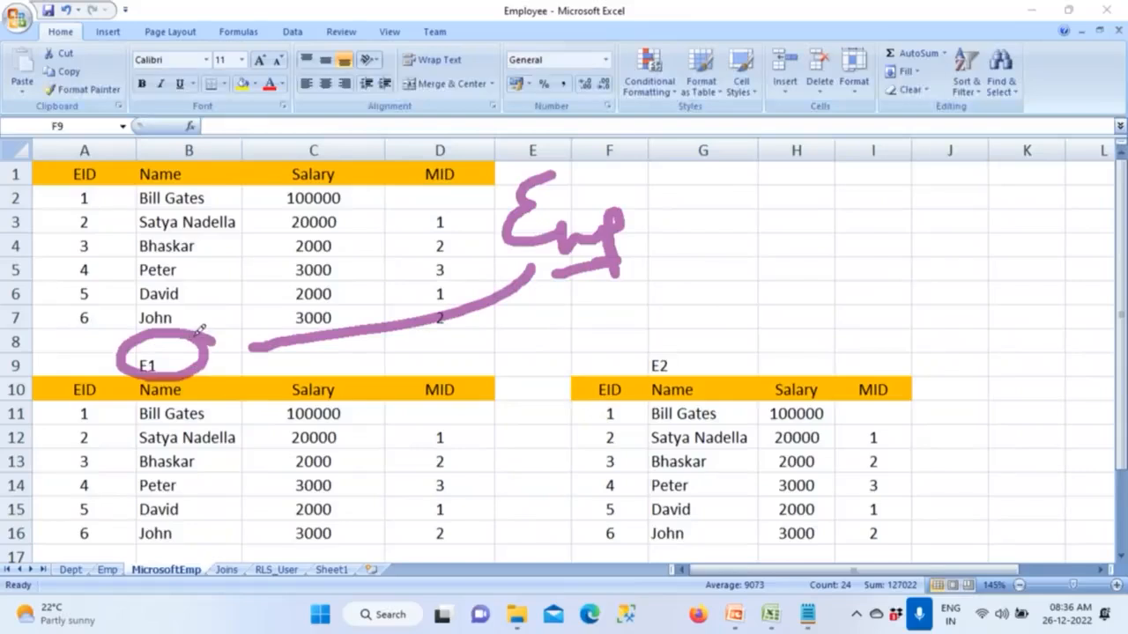
mouse_move(669, 333)
left_mouse_down()
mouse_move(684, 370)
mouse_move(650, 322)
left_mouse_up()
mouse_move(180, 380)
left_mouse_down()
mouse_move(116, 424)
mouse_move(159, 571)
left_mouse_up()
left_click_drag(248, 501, 176, 370)
left_click_drag(201, 508, 269, 405)
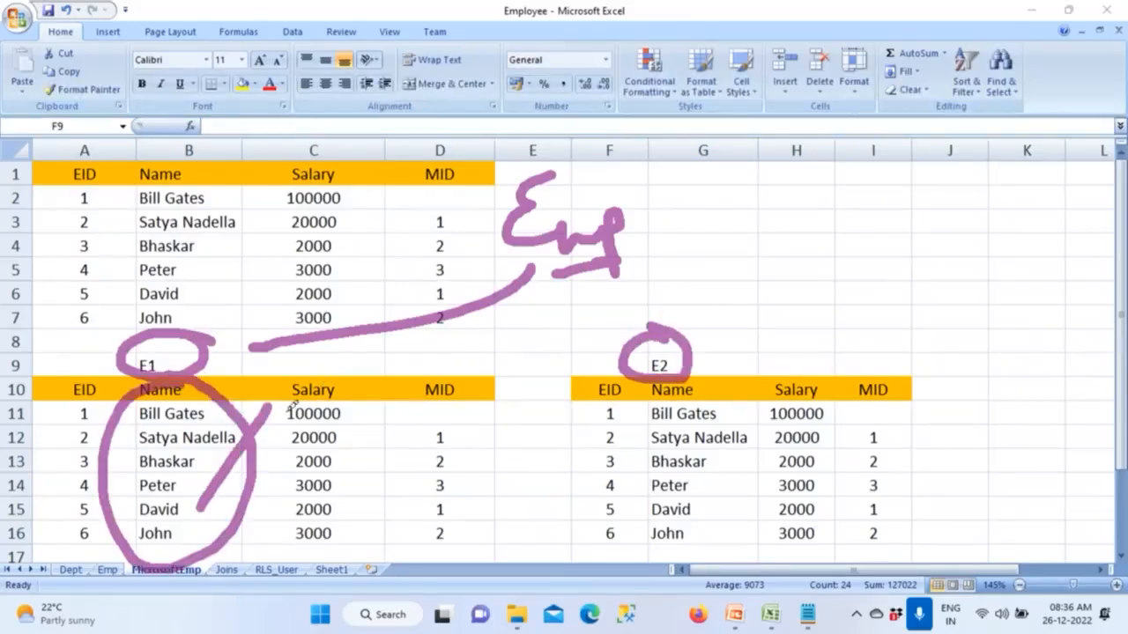
mouse_move(728, 379)
left_mouse_down()
mouse_move(648, 516)
mouse_move(758, 437)
mouse_move(721, 382)
left_mouse_up()
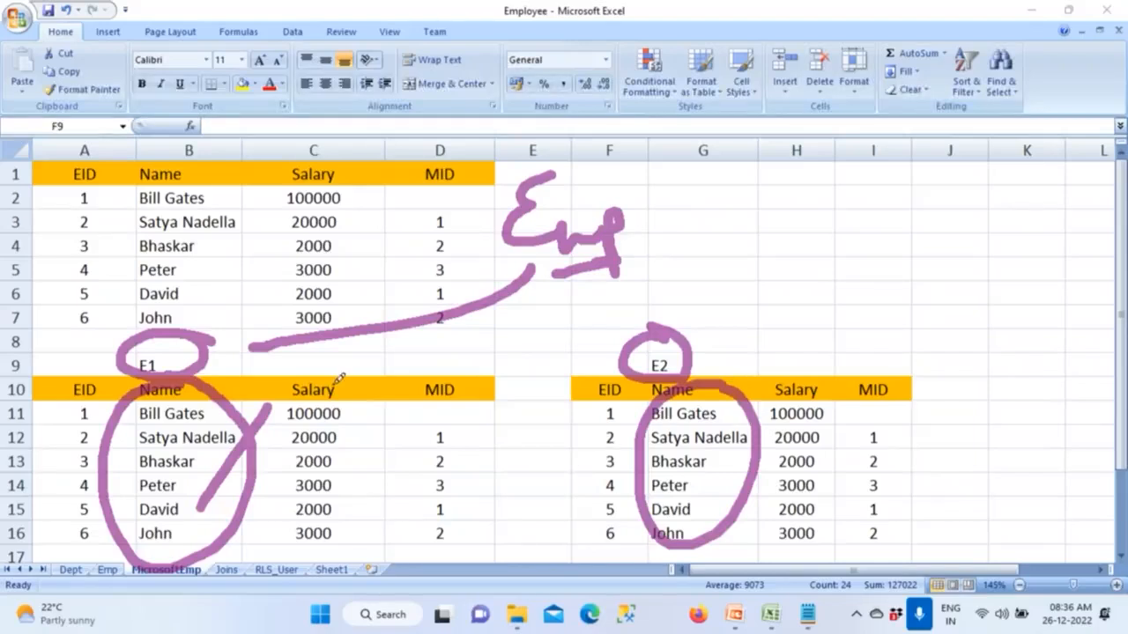
Mark the E1 and E2 labels again and write an underlined pk-fk note above the E2 table
left_click_drag(171, 362, 201, 354)
mouse_move(690, 352)
left_mouse_down()
mouse_move(758, 340)
mouse_move(684, 354)
left_mouse_up()
left_click_drag(835, 215, 852, 279)
mouse_move(844, 224)
left_mouse_down()
mouse_move(888, 236)
mouse_move(885, 249)
mouse_move(960, 255)
left_mouse_up()
mouse_move(959, 231)
left_mouse_down()
mouse_move(975, 226)
mouse_move(1000, 256)
left_mouse_up()
left_click_drag(998, 217, 1025, 215)
left_click_drag(1002, 235, 1052, 250)
left_click_drag(871, 312, 1003, 304)
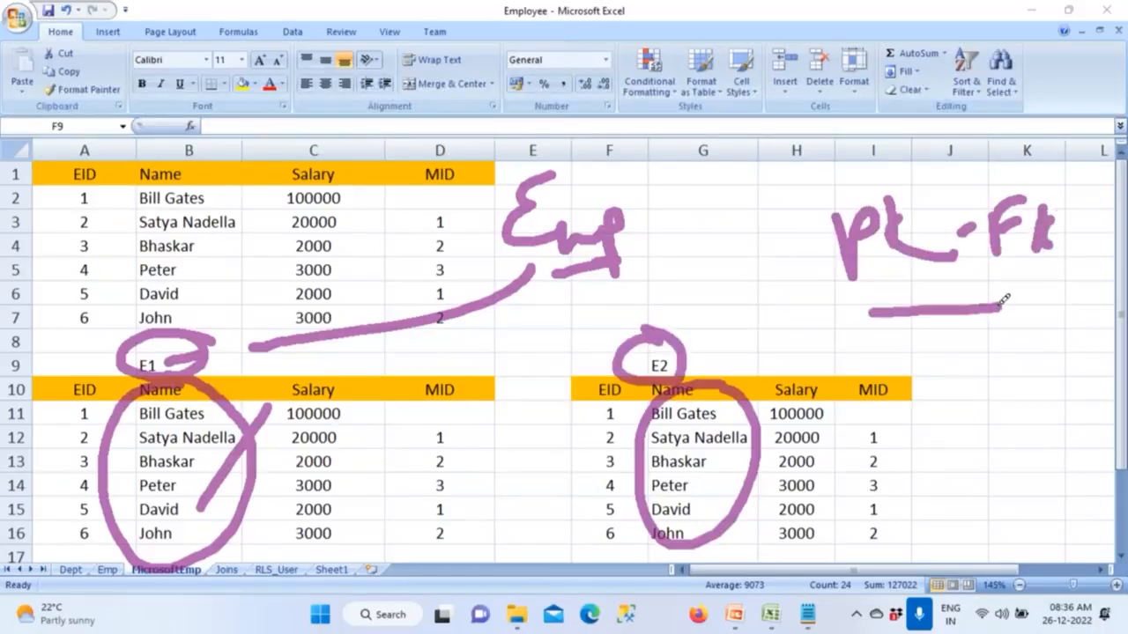
Mark the EID and MID headings in the E1 and E2 tables as the key columns, and clear the annotations
mouse_move(99, 390)
left_mouse_down()
mouse_move(79, 406)
mouse_move(107, 390)
left_mouse_up()
left_click_drag(718, 319, 679, 356)
mouse_move(857, 413)
left_mouse_down()
mouse_move(874, 409)
mouse_move(853, 412)
left_mouse_up()
mouse_move(705, 354)
left_mouse_down()
mouse_move(722, 345)
mouse_move(724, 356)
left_mouse_up()
left_click_drag(583, 410, 631, 398)
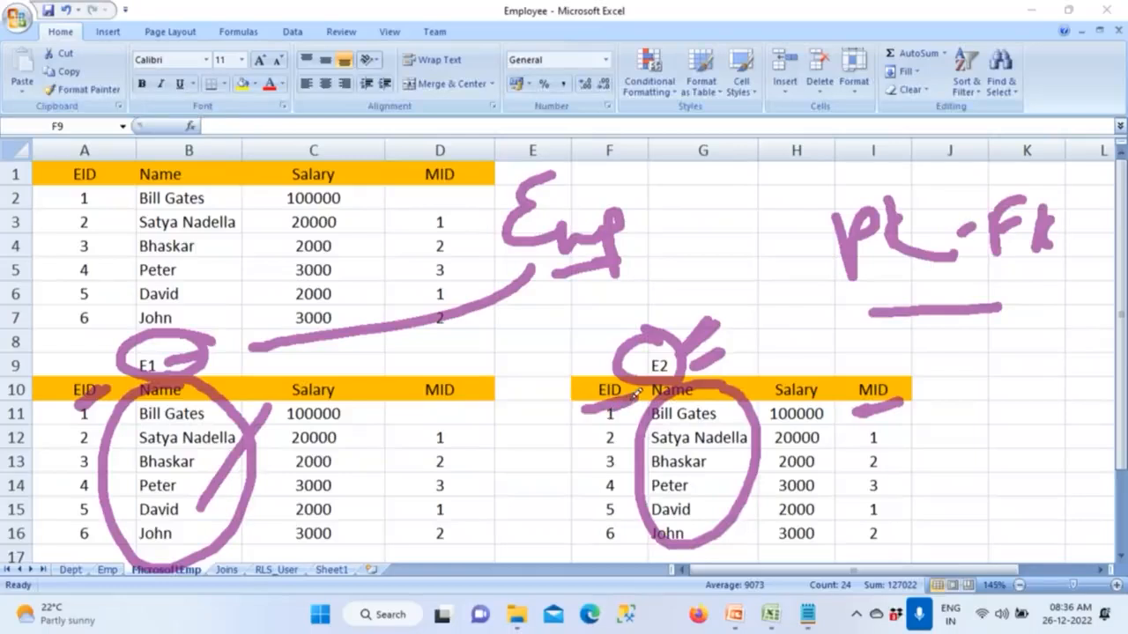
mouse_move(181, 346)
left_mouse_down()
mouse_move(234, 337)
mouse_move(247, 351)
left_mouse_up()
mouse_move(398, 387)
left_mouse_down()
mouse_move(488, 370)
mouse_move(398, 379)
left_mouse_up()
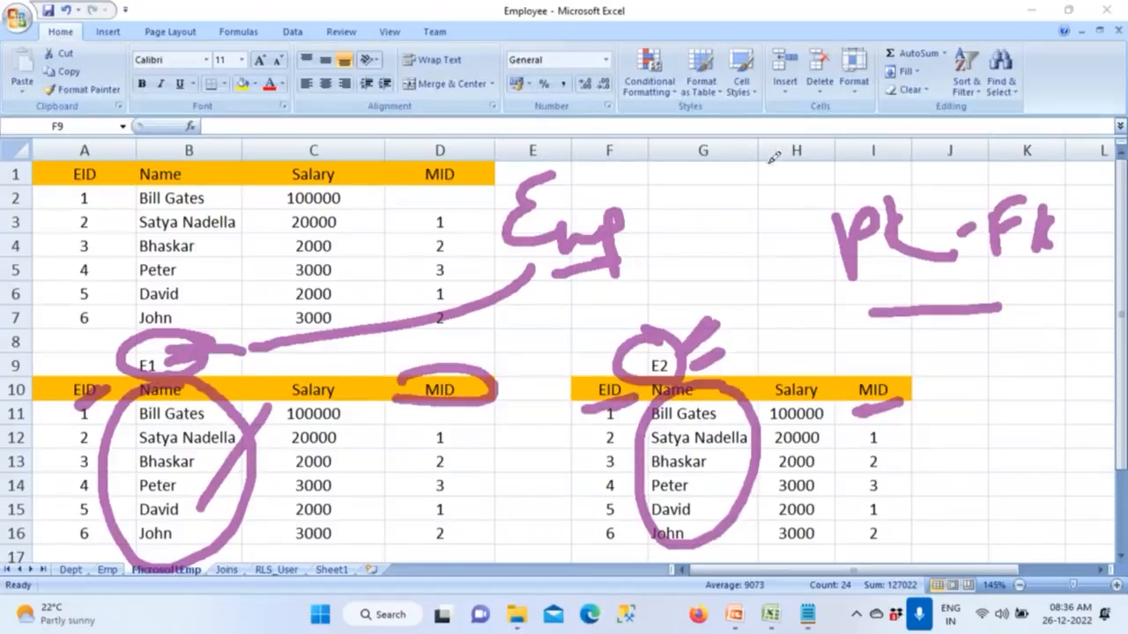
left_click(732, 22)
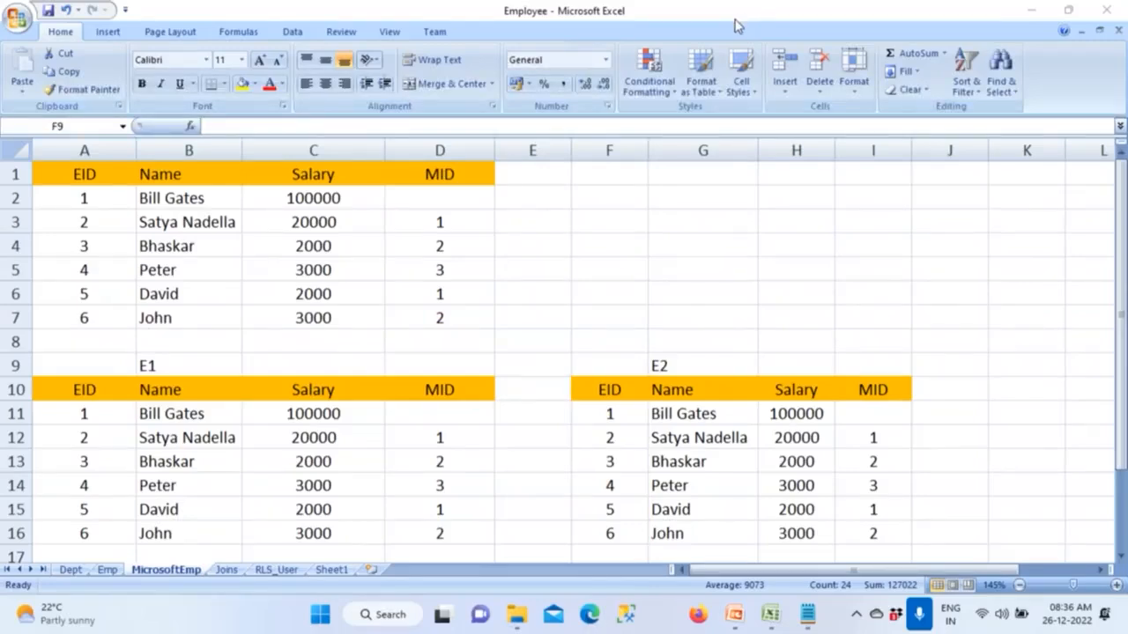
Circle the E1 and E2 labels, underline both tables' EID and MID headings to pair them, and clear the drawing
mouse_move(107, 385)
left_mouse_down()
mouse_move(184, 367)
mouse_move(183, 386)
mouse_move(111, 389)
left_mouse_up()
mouse_move(585, 379)
left_mouse_down()
mouse_move(683, 360)
mouse_move(597, 362)
mouse_move(608, 377)
left_mouse_up()
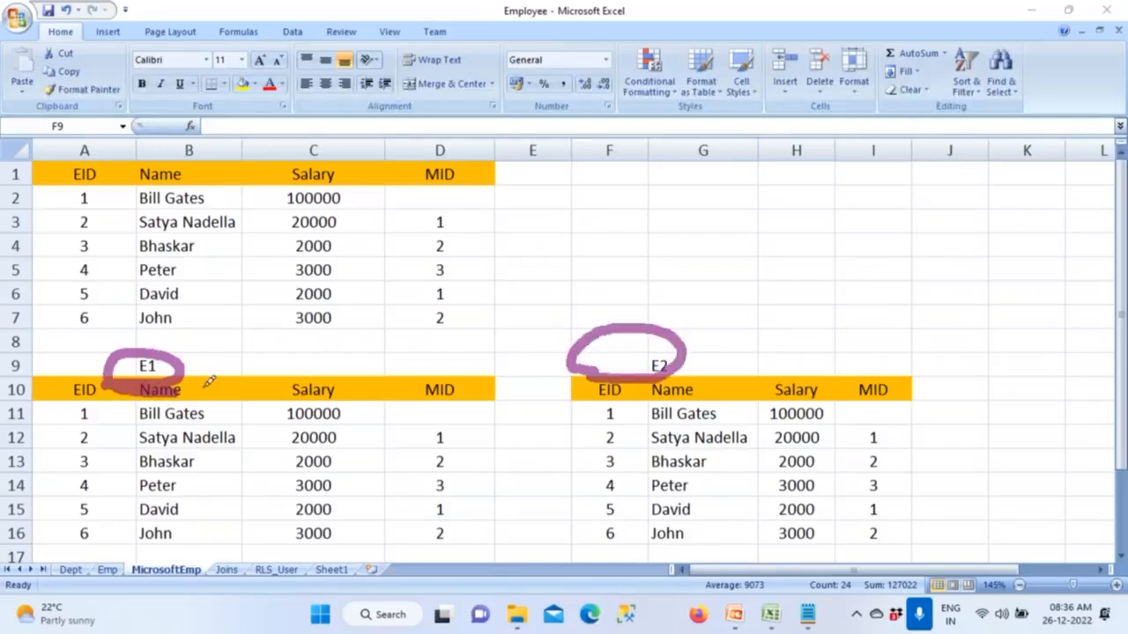
left_click_drag(210, 330, 140, 372)
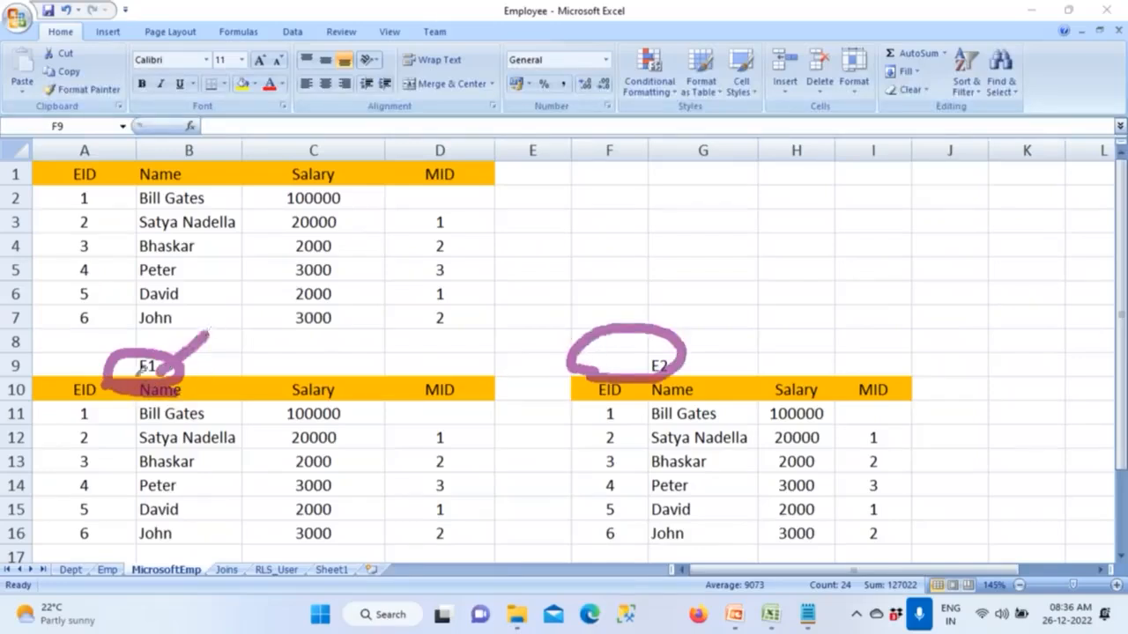
left_click_drag(79, 397, 109, 395)
left_click_drag(849, 405, 893, 398)
left_click_drag(656, 357, 709, 322)
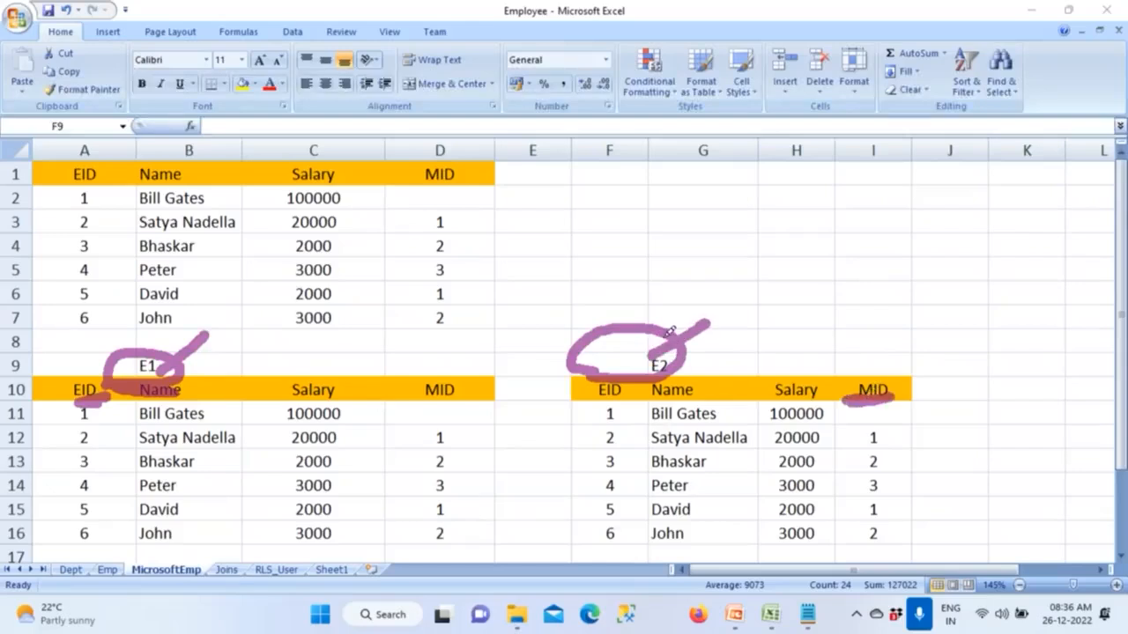
left_click_drag(584, 407, 638, 390)
mouse_move(438, 401)
left_mouse_down()
mouse_move(453, 401)
mouse_move(476, 339)
left_mouse_up()
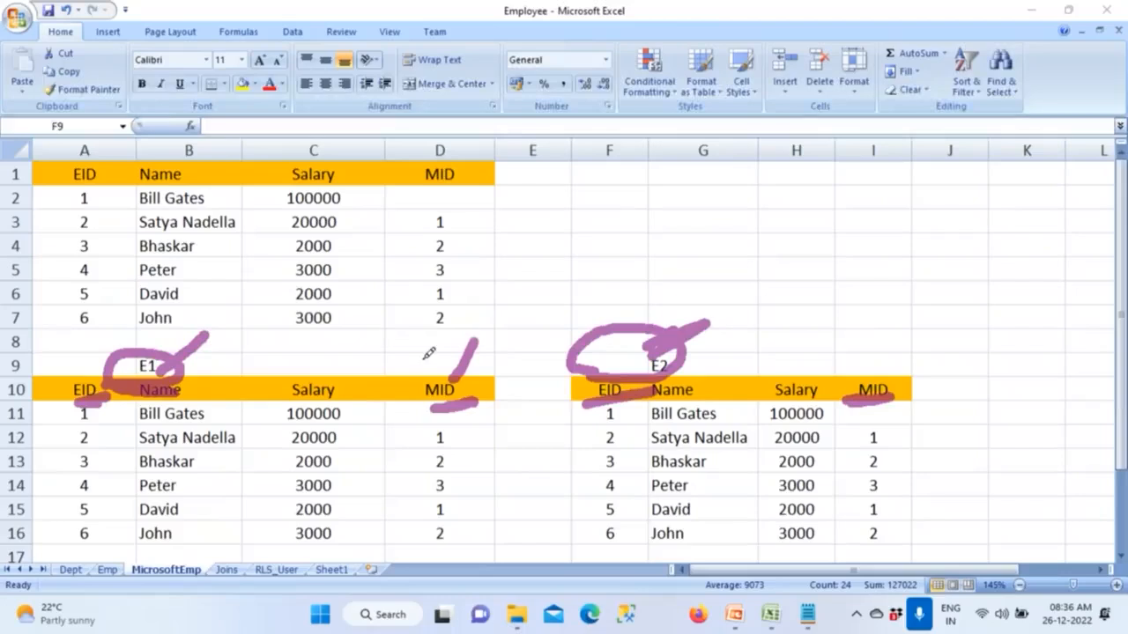
left_click(61, 137)
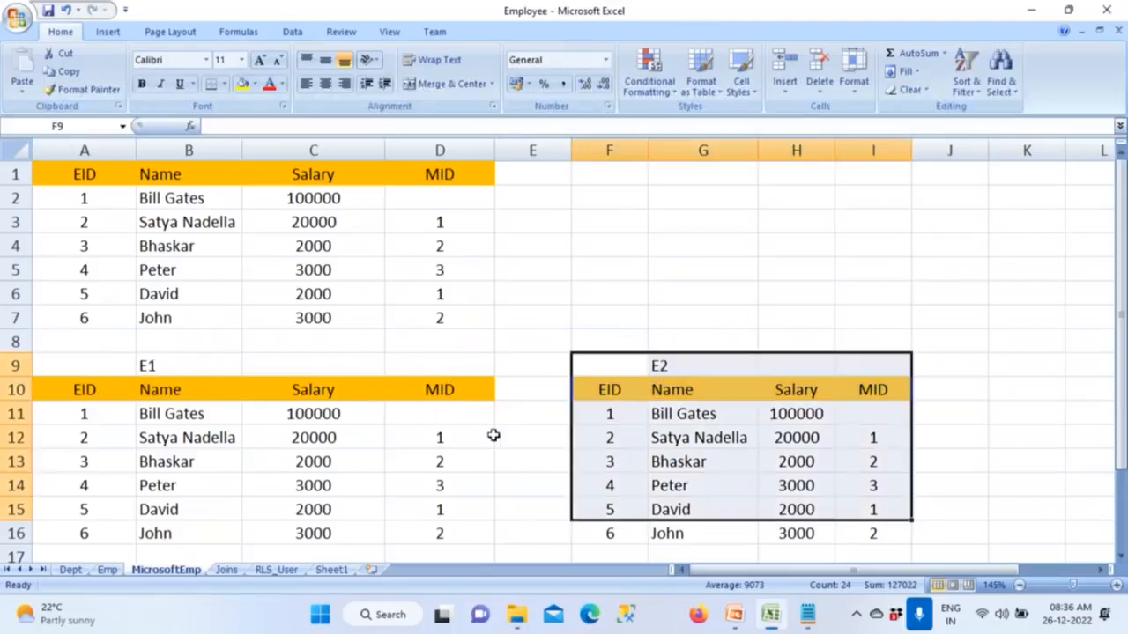
Highlight the EID column of the E2 table and the MID column of the E1 table as the join columns
left_click(527, 429)
scroll(573, 379, "down", 1)
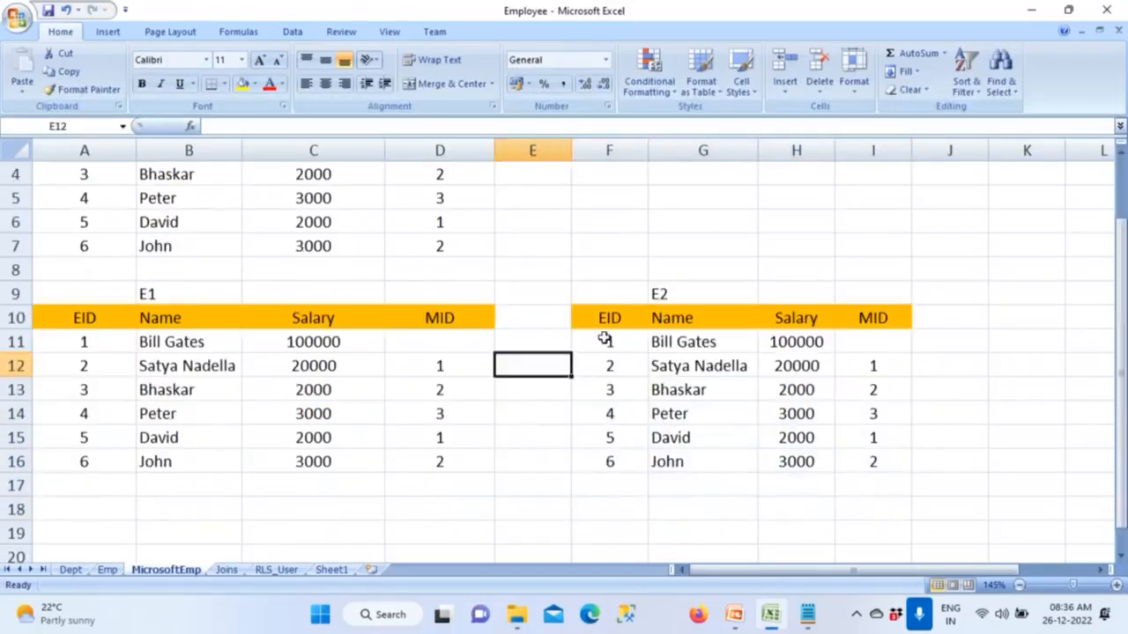
left_click(668, 298)
left_click_drag(601, 319, 599, 480)
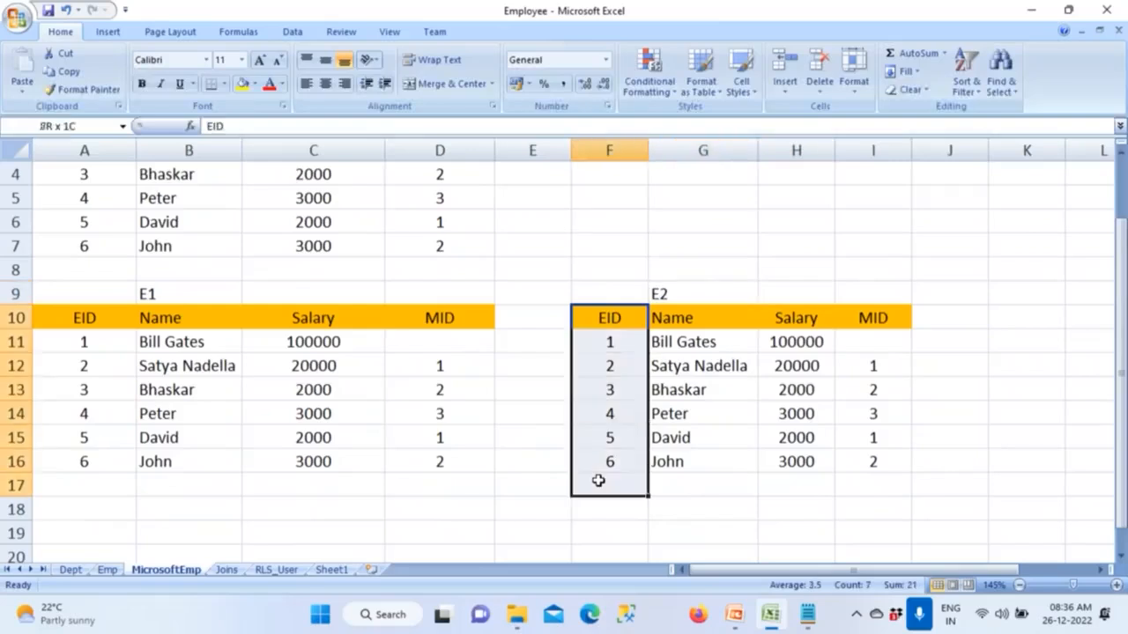
left_click_drag(460, 319, 480, 480)
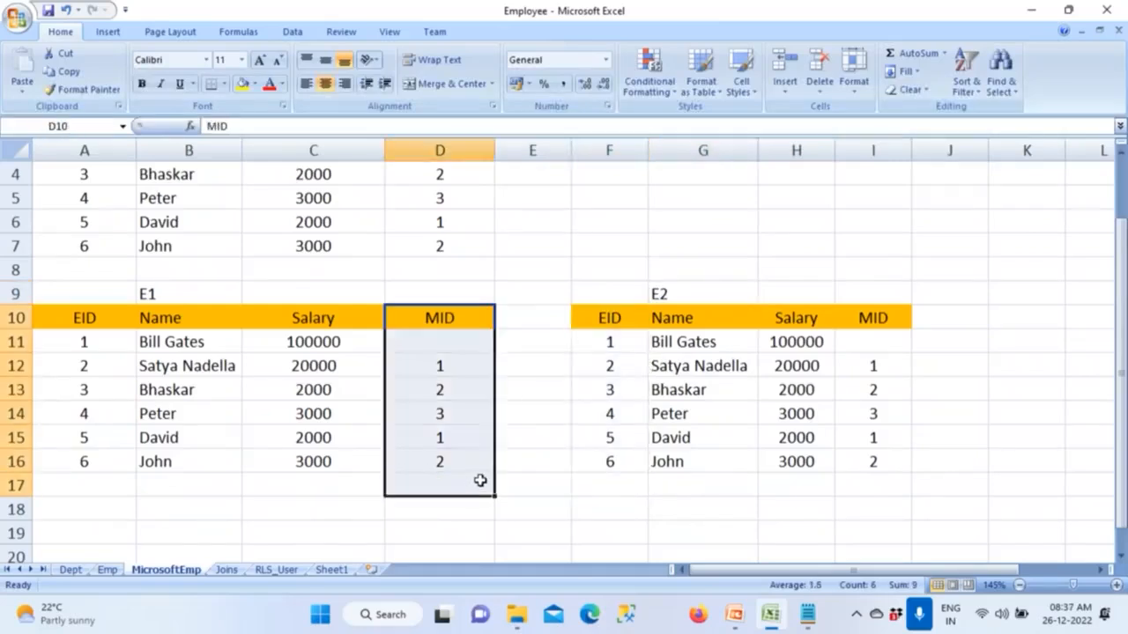
Copy the E1 table's header row, EID through MID, to the row starting at A19
left_click(547, 462)
left_click_drag(84, 318, 440, 318)
key("ctrl+c")
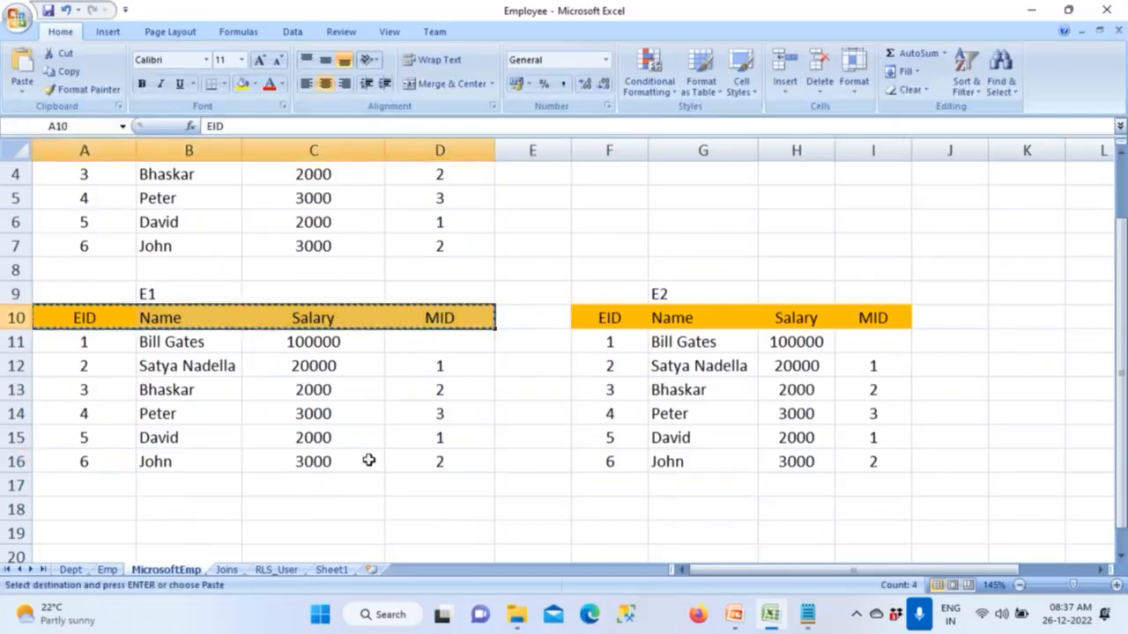
scroll(149, 401, "down", 2)
left_click(121, 385)
key("ctrl+v")
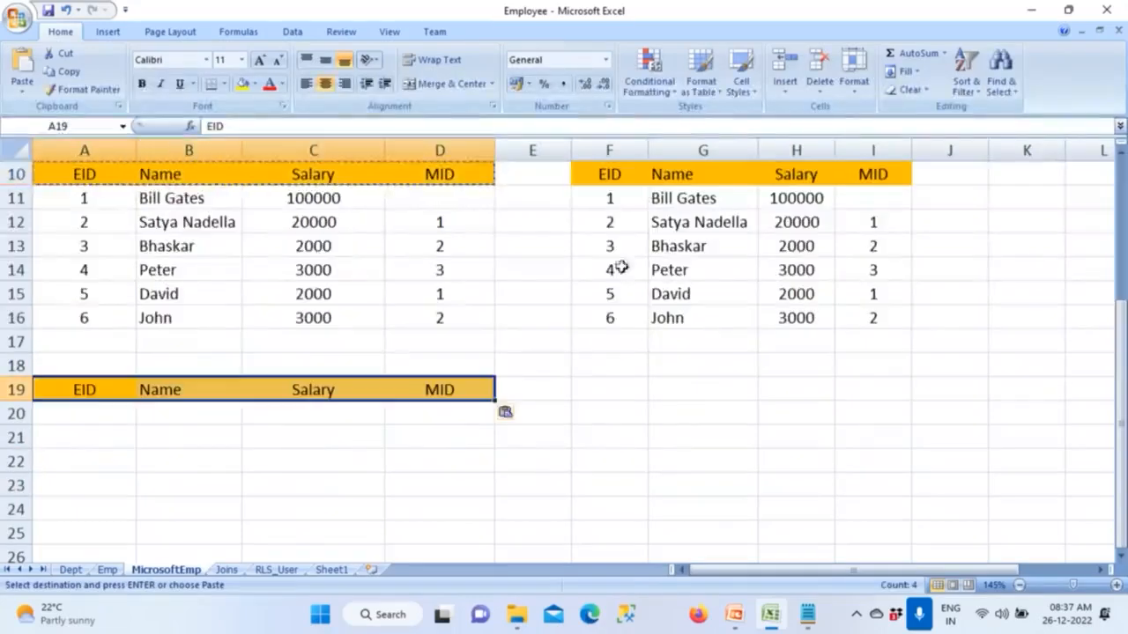
Copy the E2 table's header row beside the first one, starting at E19, to complete the combined result header
left_click_drag(593, 176, 846, 179)
key("ctrl+c")
left_click(531, 388)
key("ctrl+v")
key("Escape")
left_click(569, 448)
Highlight E2's EID column and E1's MID column again to compare the values being matched
scroll(569, 447, "up", 2)
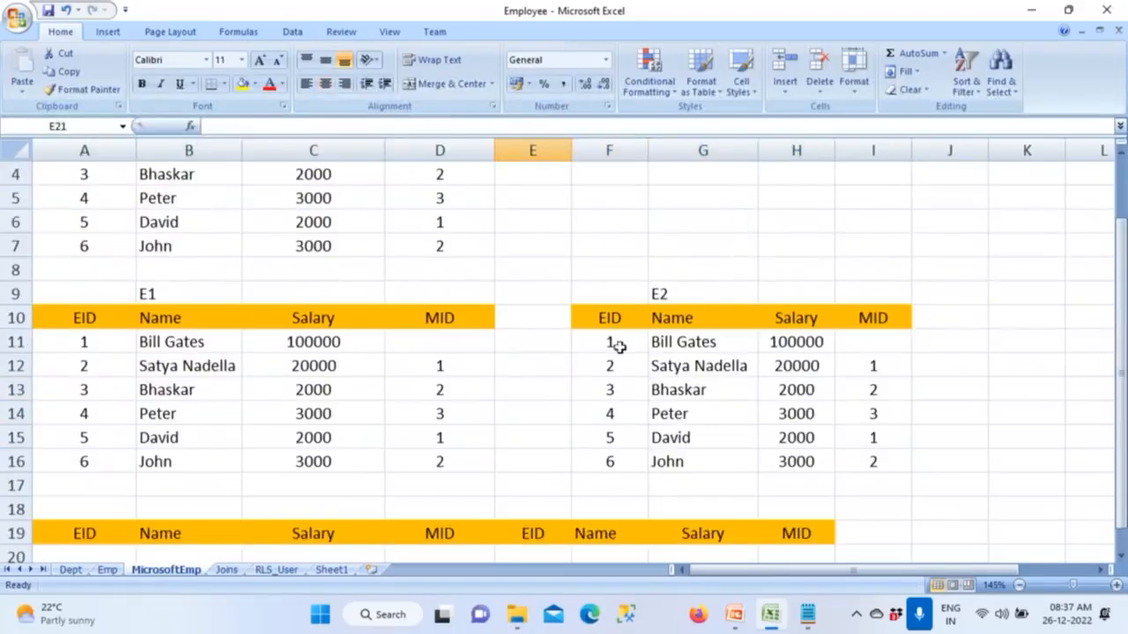
left_click(656, 304)
left_click_drag(623, 320, 612, 468)
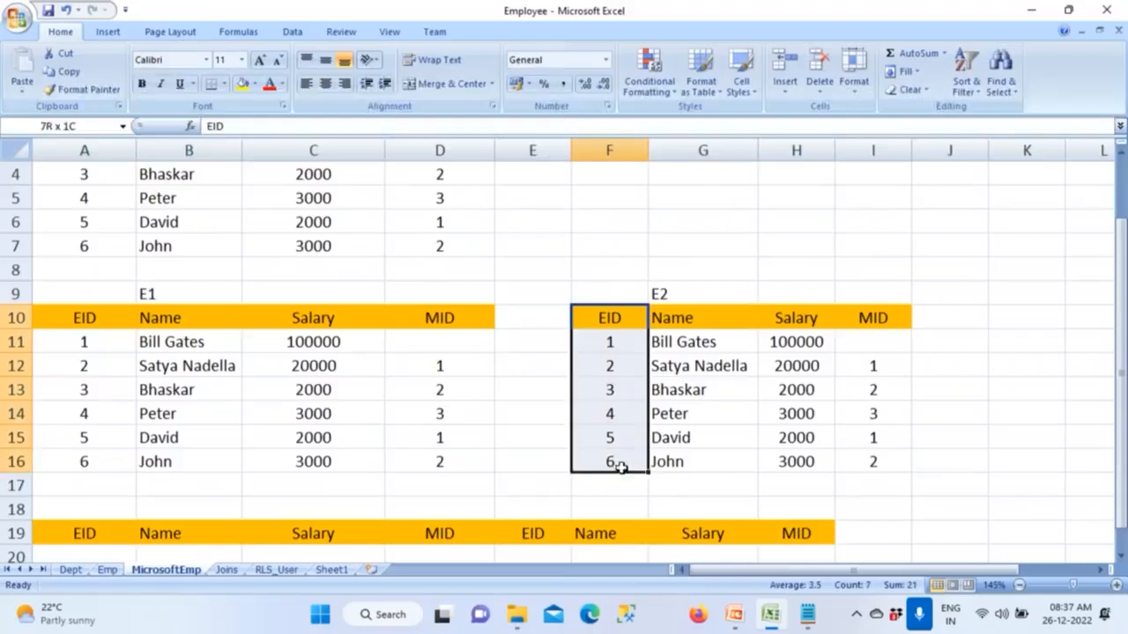
left_click(454, 327)
left_click_drag(451, 460, 448, 320)
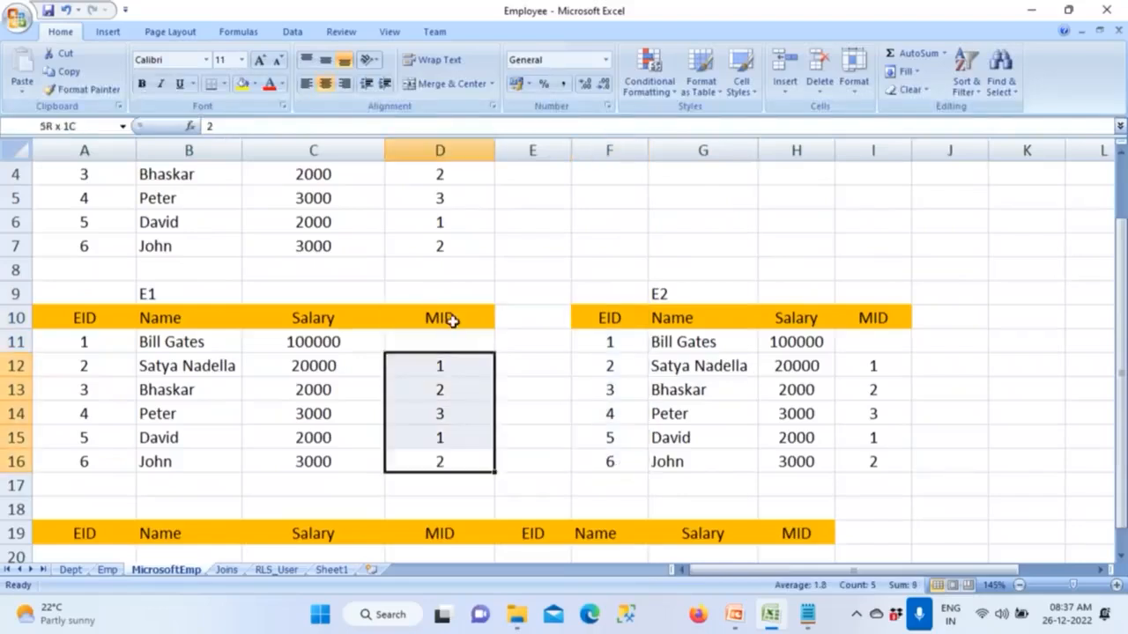
left_click(506, 388)
Trace the E1 rows one by one, comparing each MID value with the EID values in the E2 table
left_click_drag(95, 340, 428, 344)
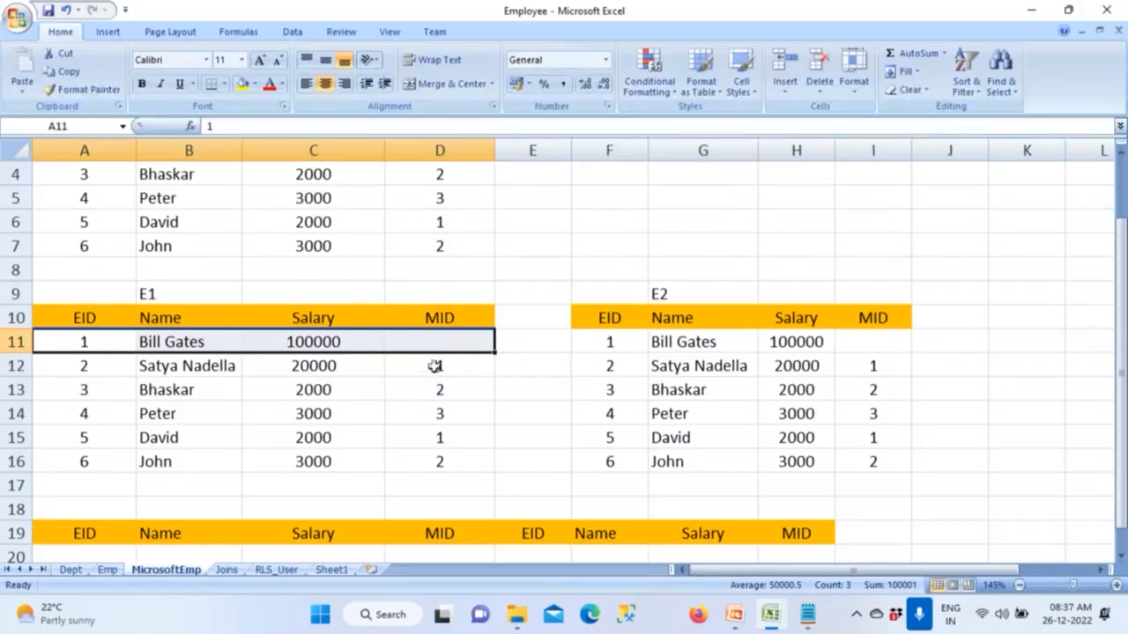
left_click(473, 361)
left_click(608, 317)
left_click(481, 386)
left_click(608, 366)
left_click(463, 415)
left_click(607, 390)
left_click(450, 438)
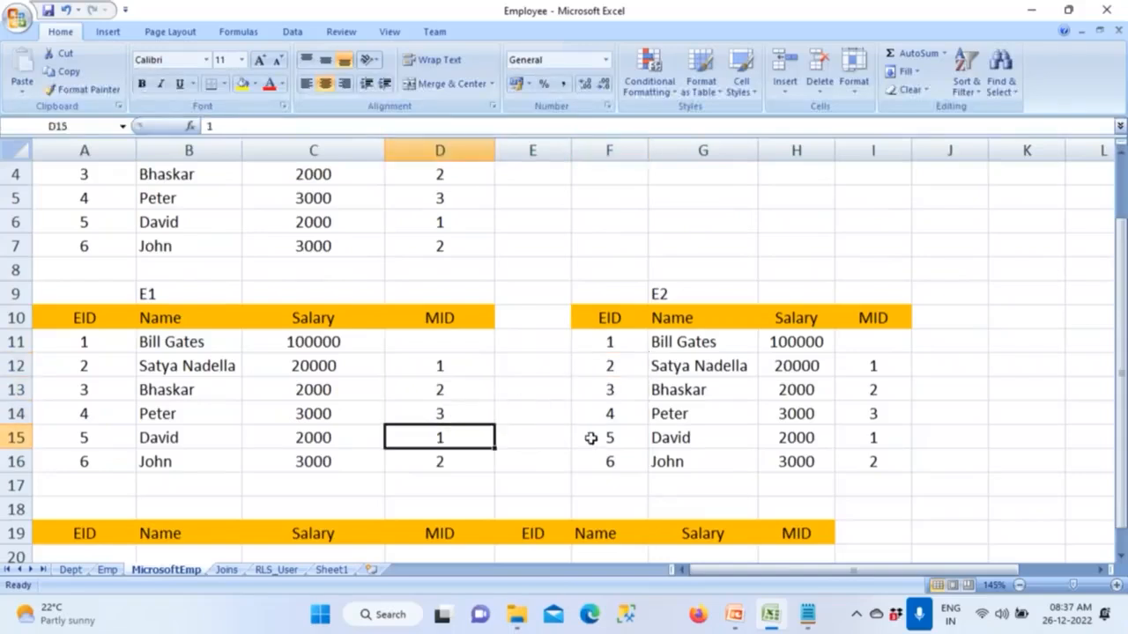
left_click(581, 414)
left_click(487, 444)
left_click(557, 388)
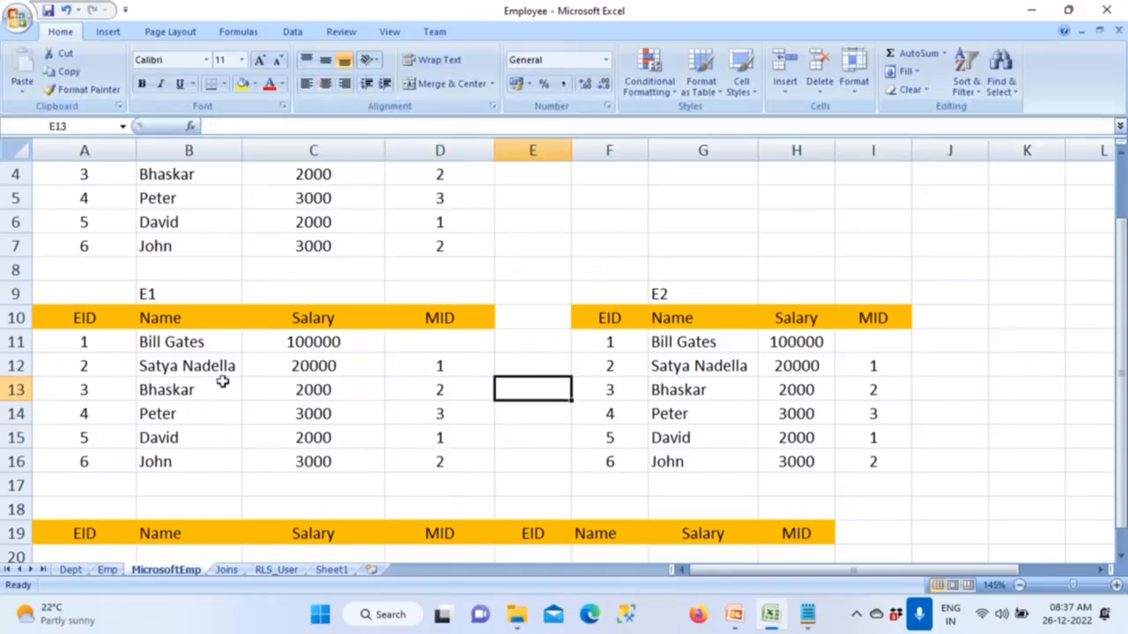
Check the MID cell of E1's first row, D11, against the EID values in E2
left_click(475, 344)
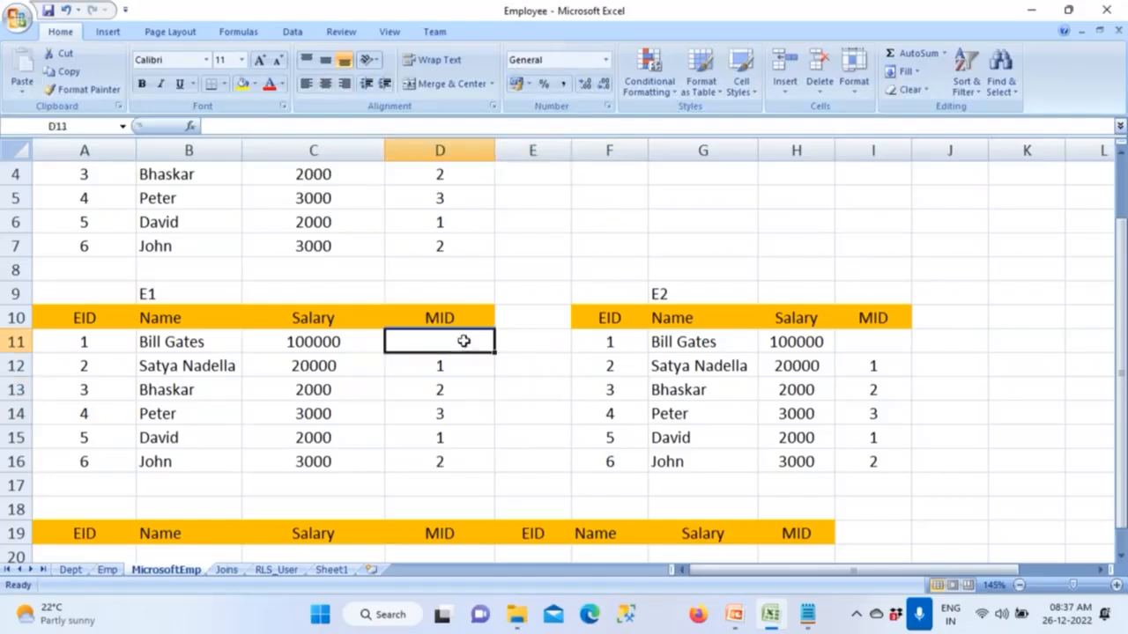
left_click_drag(610, 342, 609, 438)
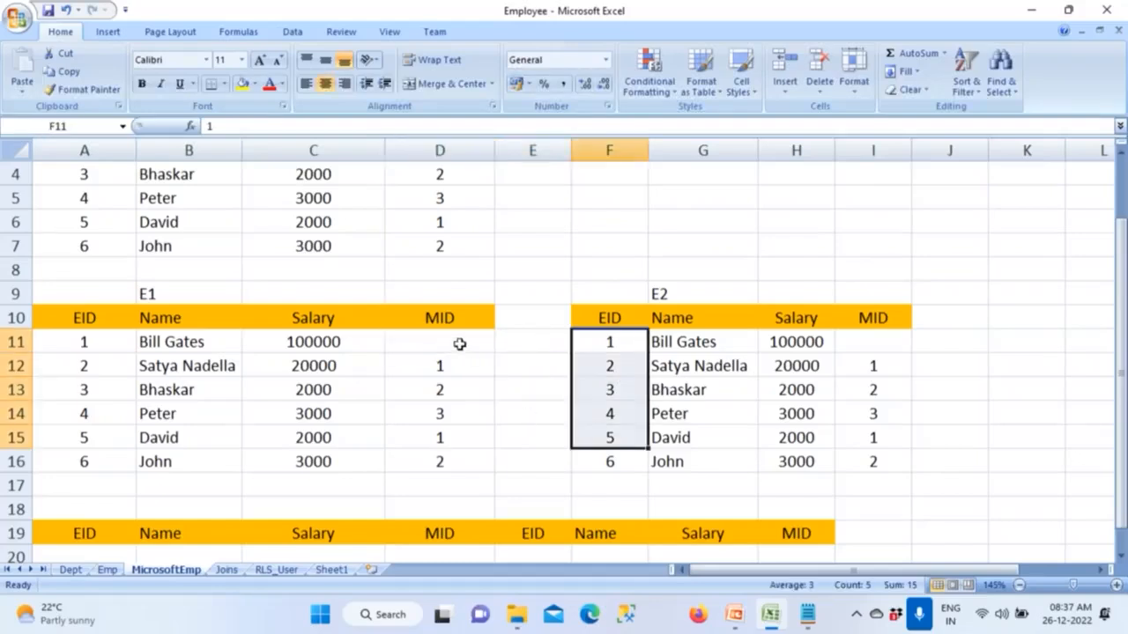
left_click(459, 344)
Match MID 1 in D12 to EID 1 in E2, and copy E1's EID 2 row to A21
left_click(476, 364)
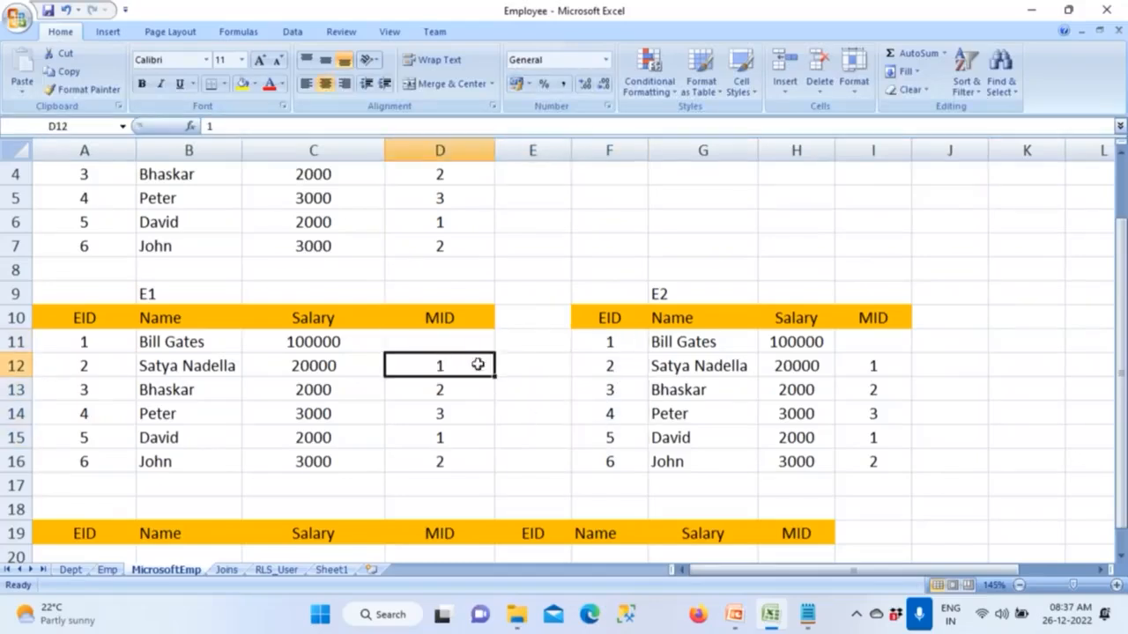
left_click(597, 342)
left_click_drag(123, 370, 409, 376)
key("ctrl+c")
scroll(416, 423, "down", 2)
left_click(100, 438)
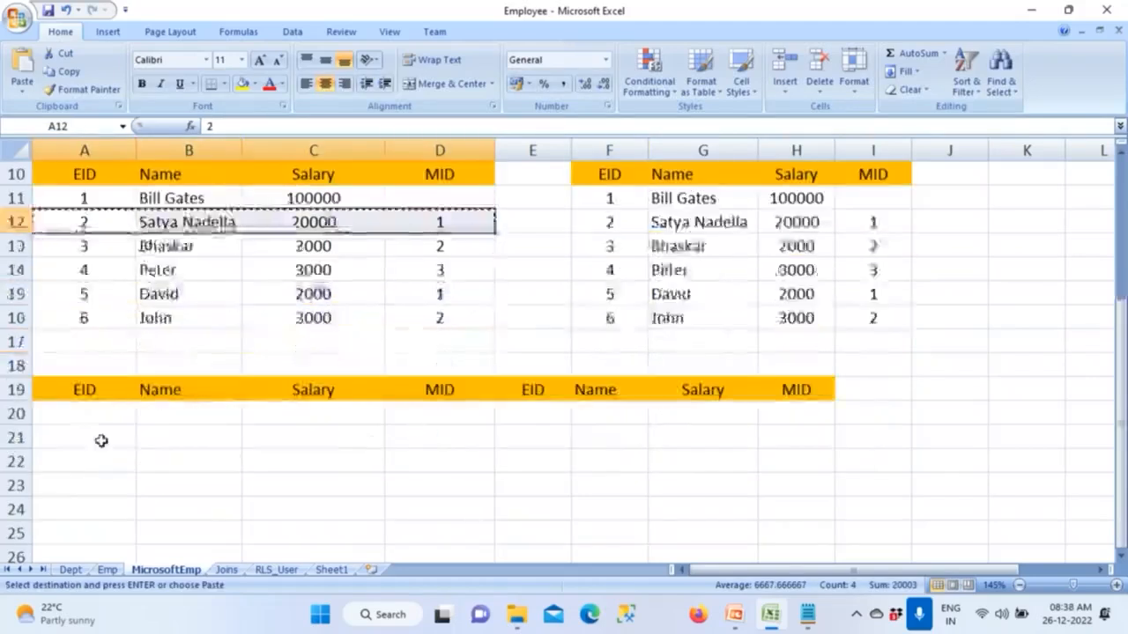
key("ctrl+v")
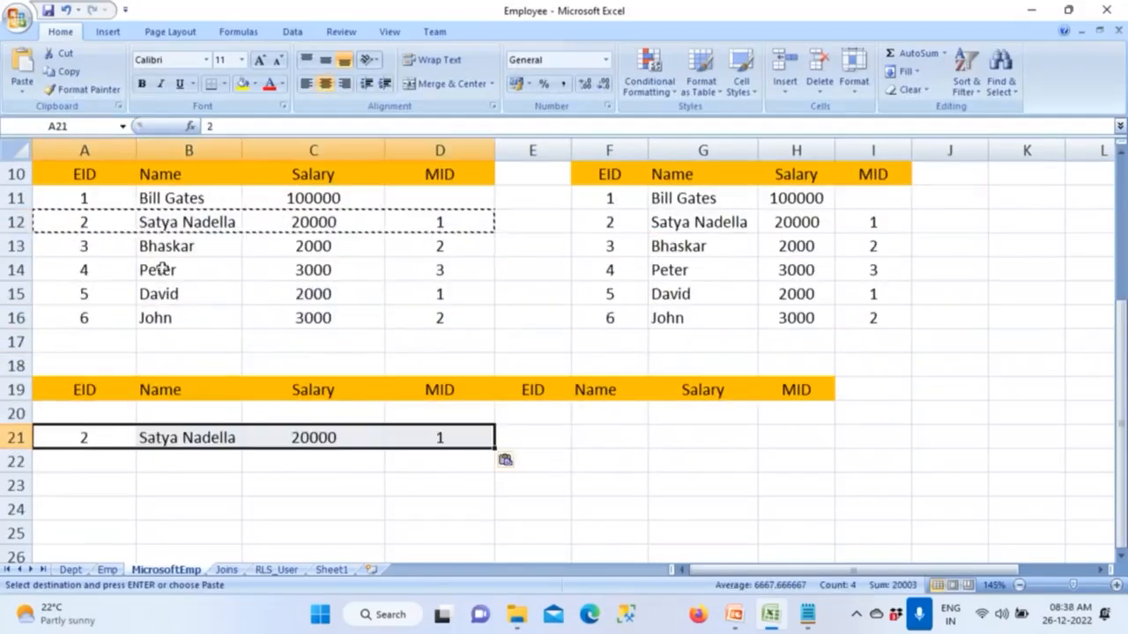
Copy E2's EID 1 row to E21 as the manager record for the EID 2 employee
left_click(460, 223)
left_click_drag(589, 197, 853, 201)
key("ctrl+c")
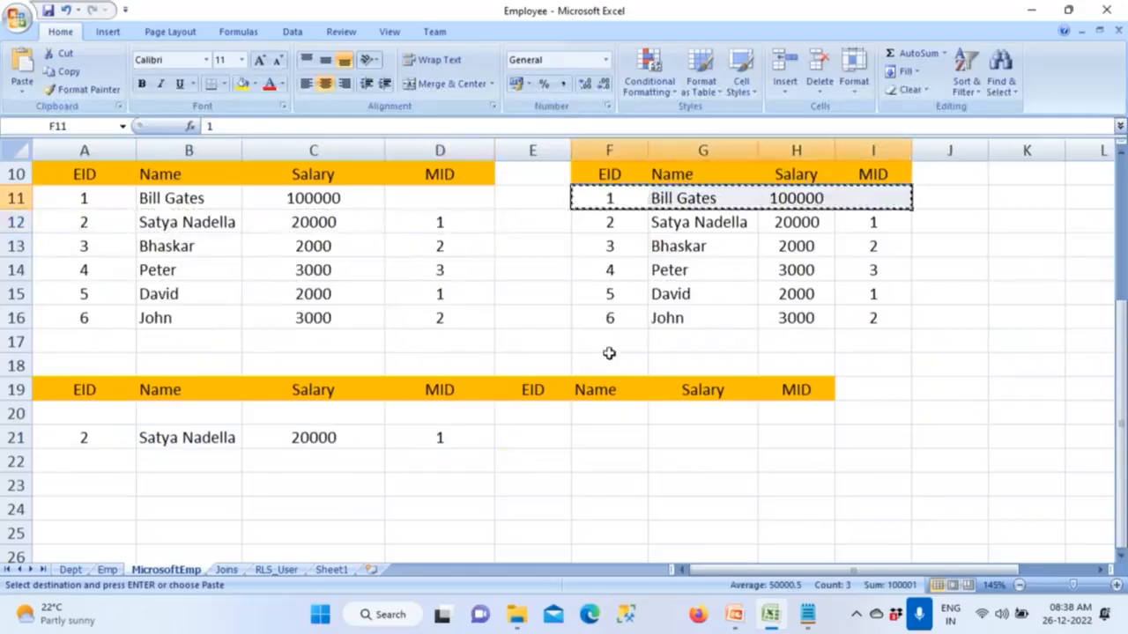
left_click(547, 442)
key("ctrl+v")
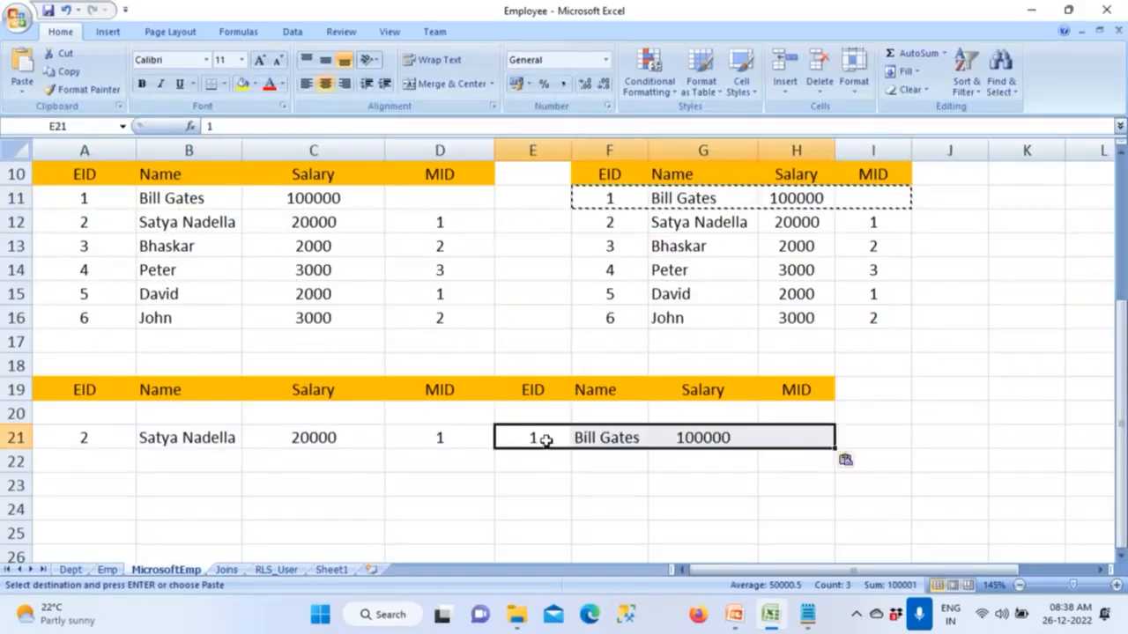
Match MID 2 in D13 to EID 2 in E2, and copy E1's EID 3 row to A22
left_click(462, 221)
left_click(602, 194)
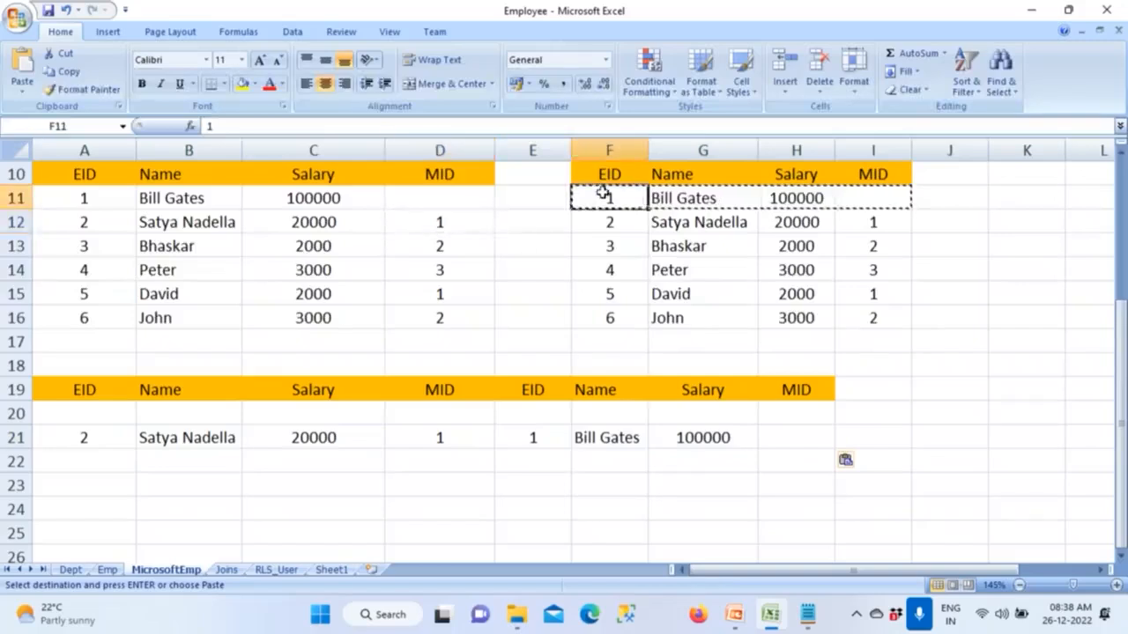
left_click(453, 246)
left_click(599, 220)
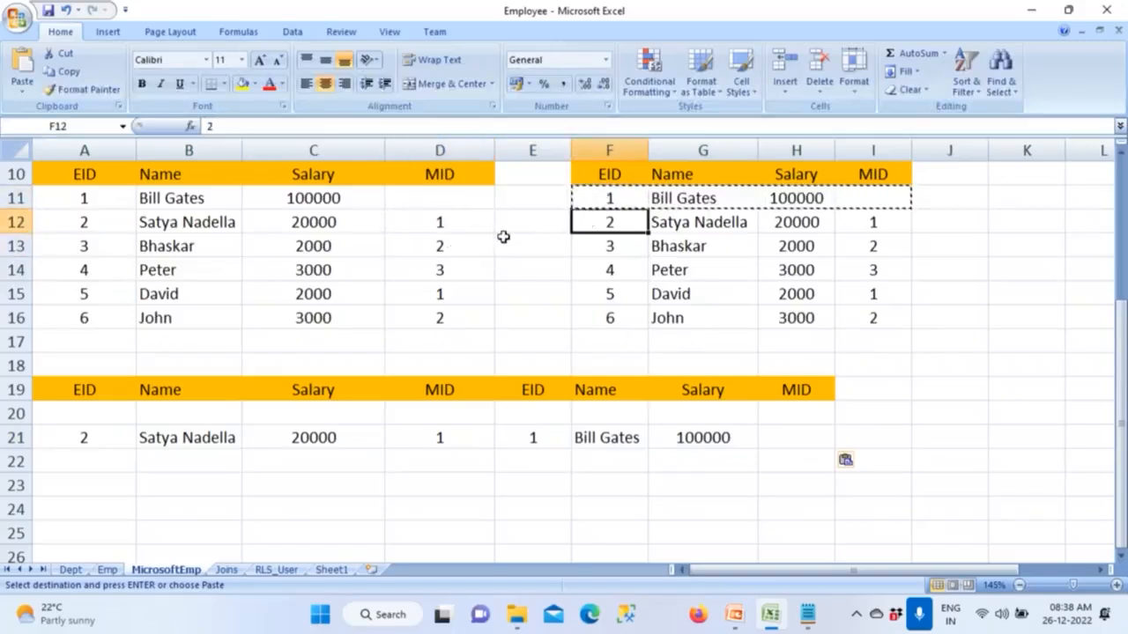
left_click_drag(386, 246, 106, 244)
key("ctrl+c")
left_click(104, 462)
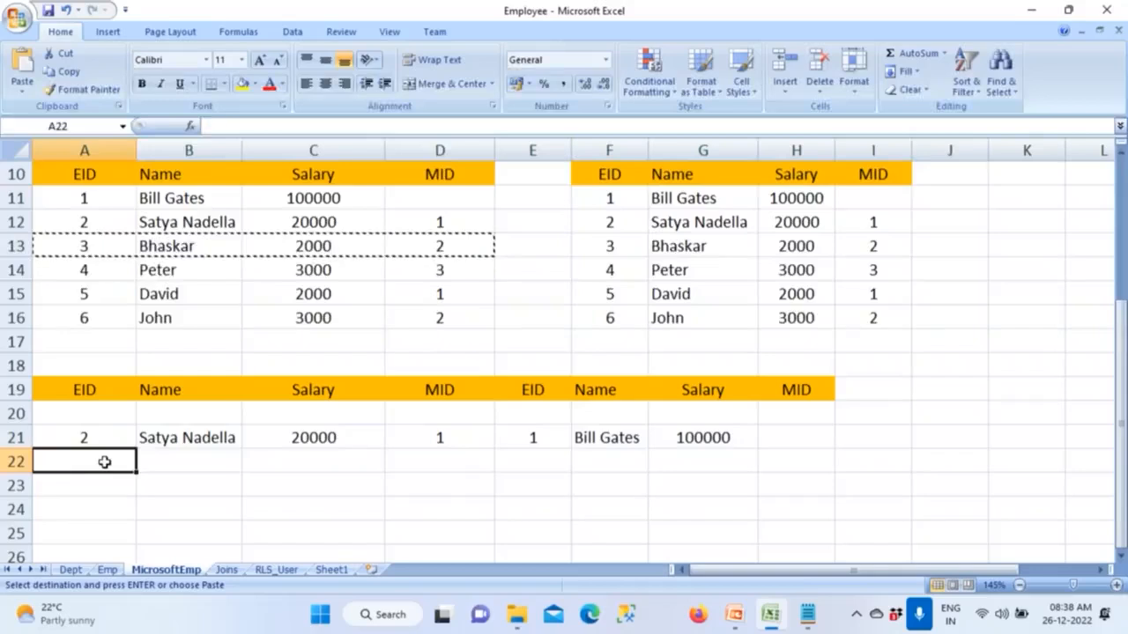
key("ctrl+v")
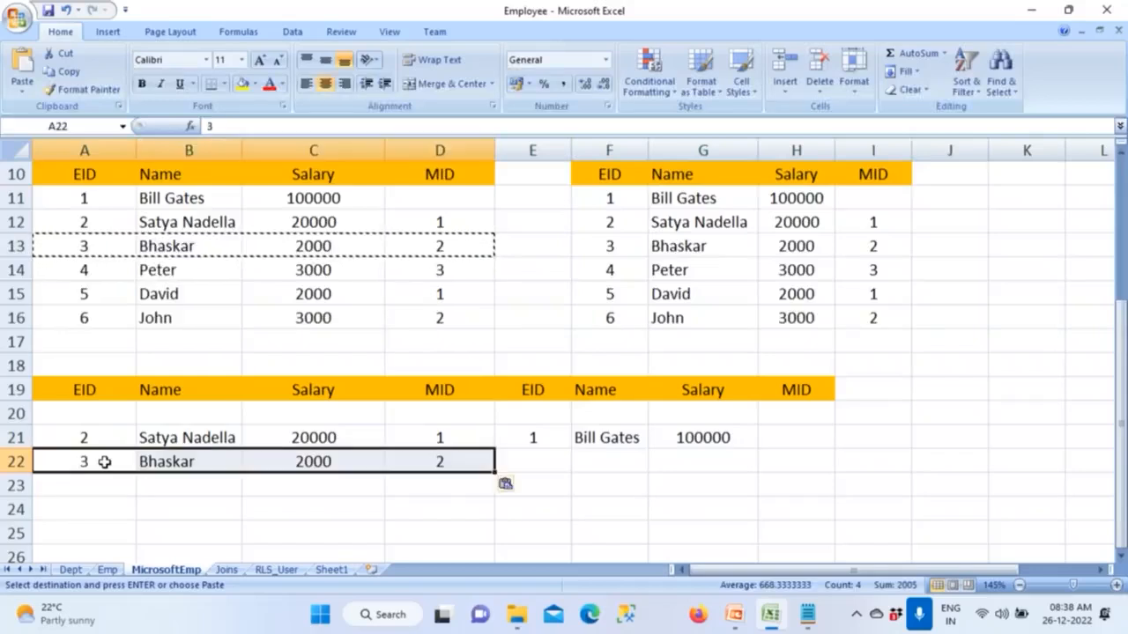
Copy E2's EID 2 row to E22 as the manager record for the EID 3 employee
left_click(448, 248)
left_click_drag(608, 222, 851, 223)
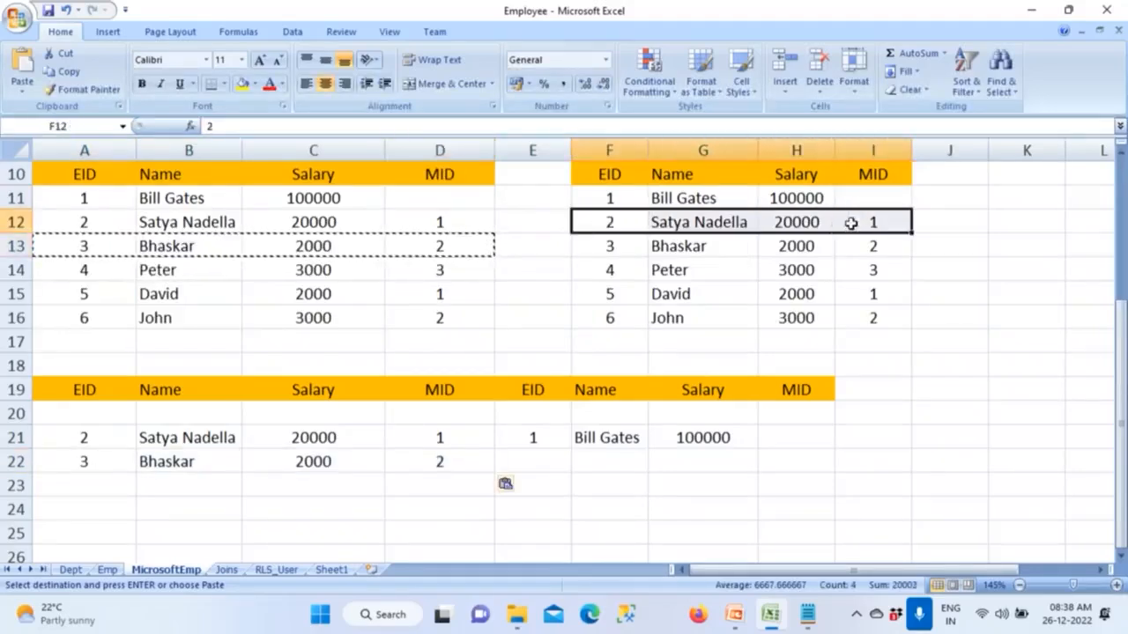
key("ctrl+c")
left_click(547, 461)
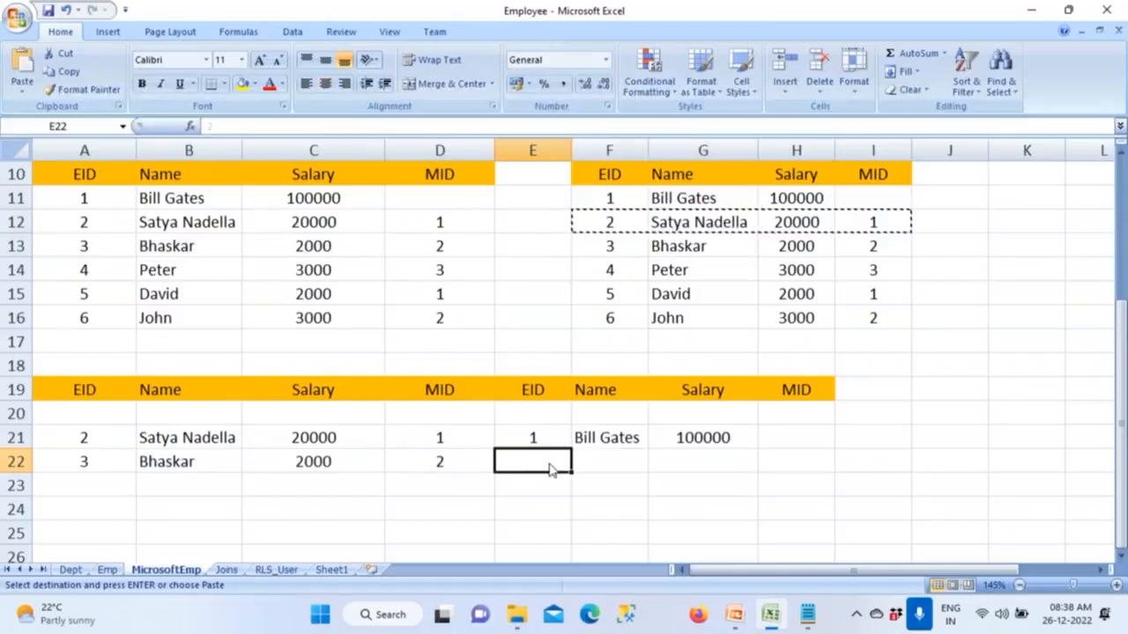
key("ctrl+v")
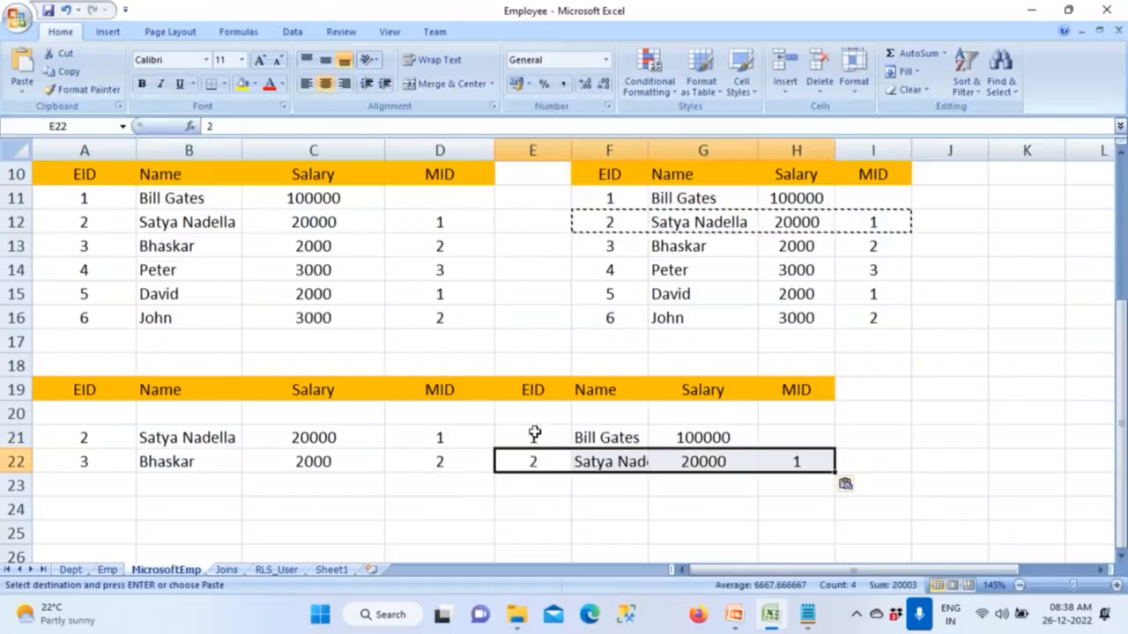
Copy E1's EID 4 row to A23 and its matching E2 row, EID 3, beside it at E23
left_click_drag(454, 270, 106, 273)
key("ctrl+c")
left_click(105, 485)
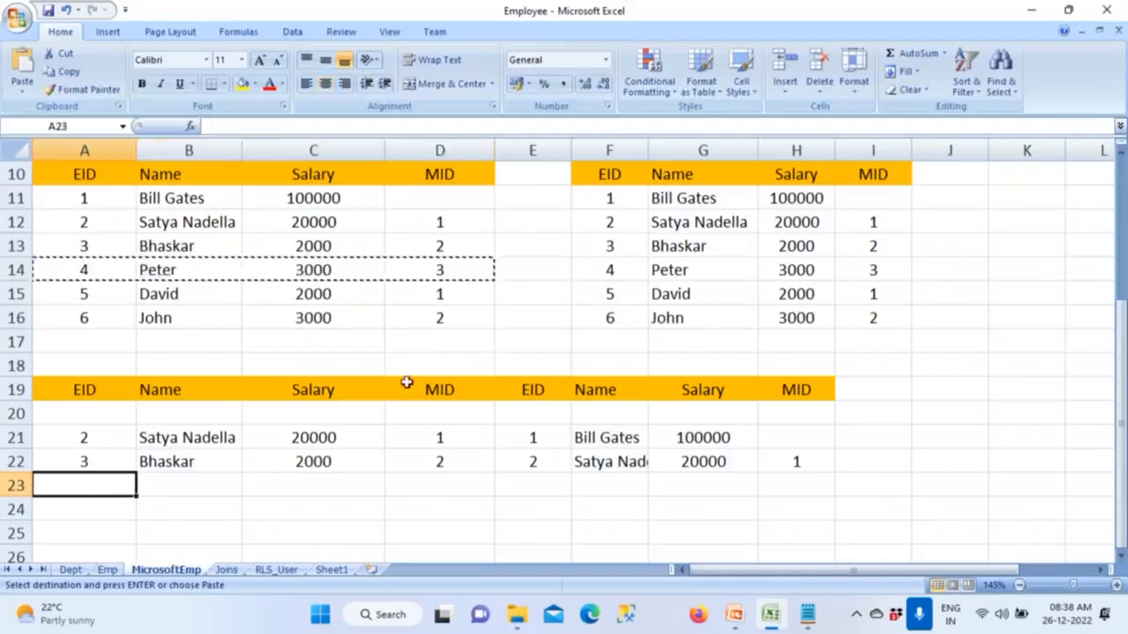
key("ctrl+v")
left_click(467, 248)
left_click_drag(573, 246, 860, 241)
key("ctrl+c")
left_click(530, 487)
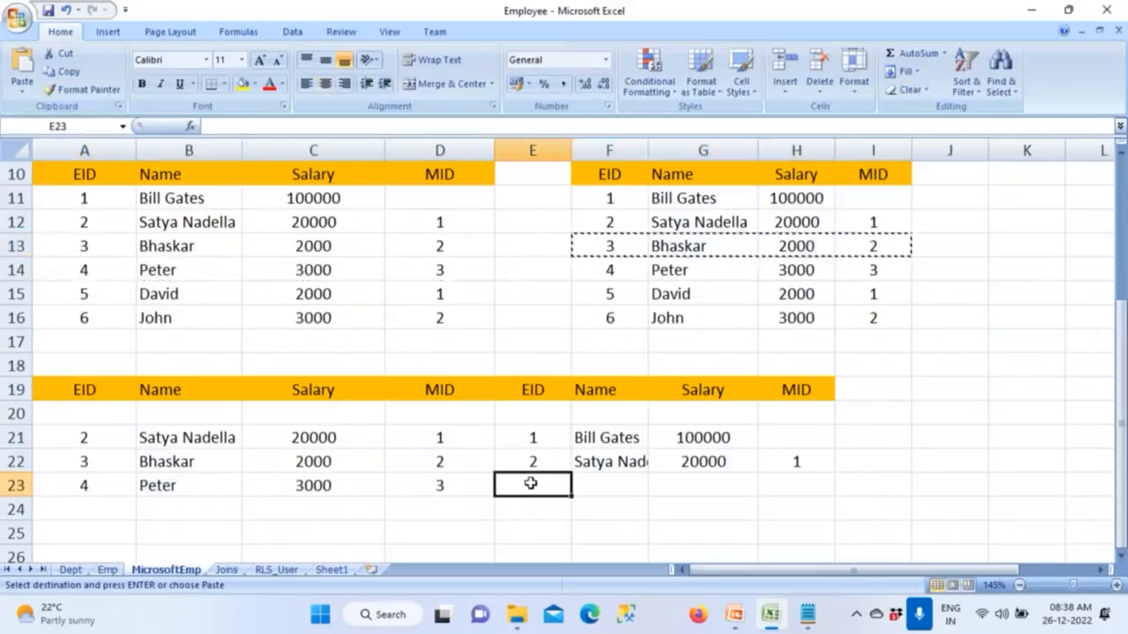
key("ctrl+v")
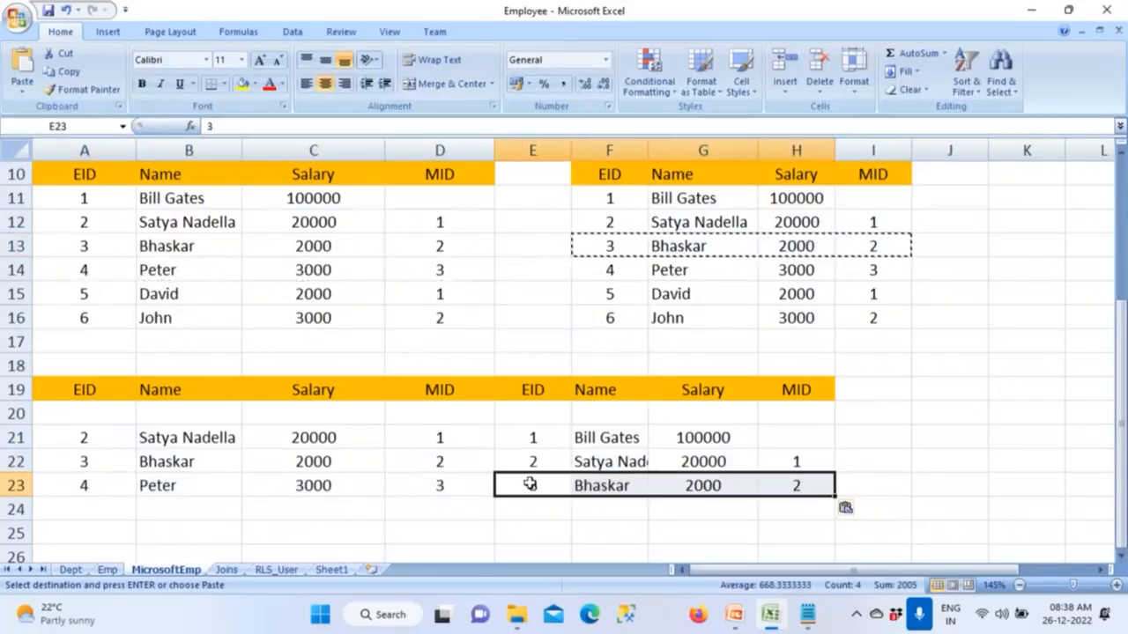
Copy E1's EID 5 row to A24 and its matching E2 row, EID 1, beside it at E24
left_click(472, 295)
left_click_drag(479, 294, 109, 288)
key("ctrl+c")
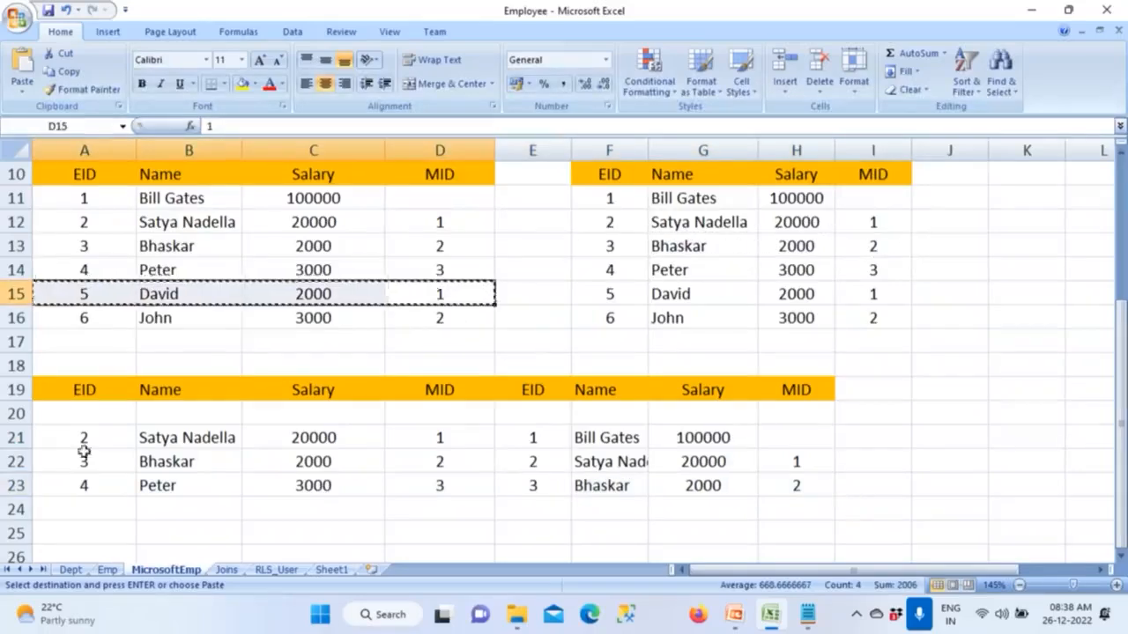
left_click(99, 507)
key("ctrl+v")
left_click_drag(572, 207, 851, 192)
key("ctrl+c")
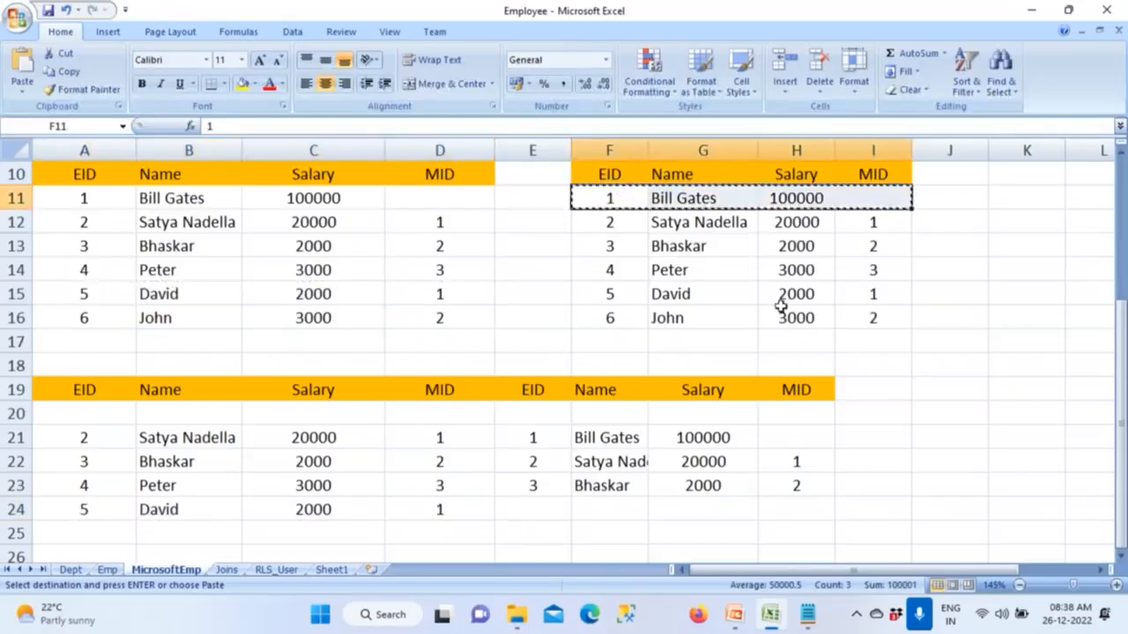
left_click(553, 502)
key("ctrl+v")
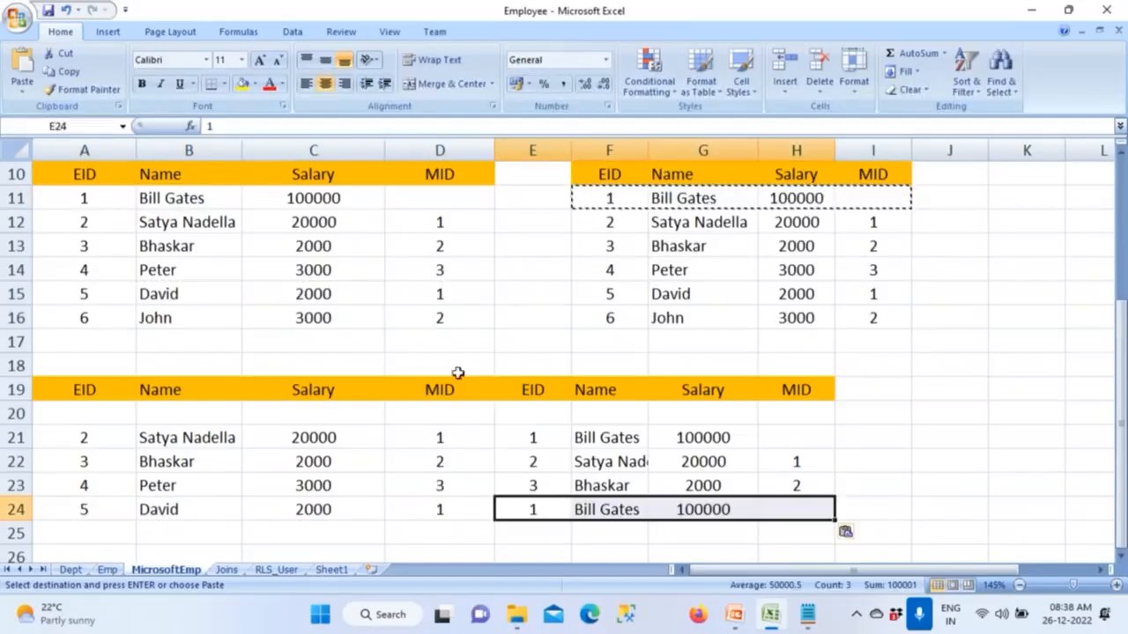
Match MID 2 in D16 to EID 2 in E2, and copy E1's EID 6 row to A25
left_click(459, 319)
left_click(611, 222)
left_click_drag(472, 318, 83, 313)
key("ctrl+c")
scroll(81, 432, "down", 1)
left_click(82, 452)
key("ctrl+v")
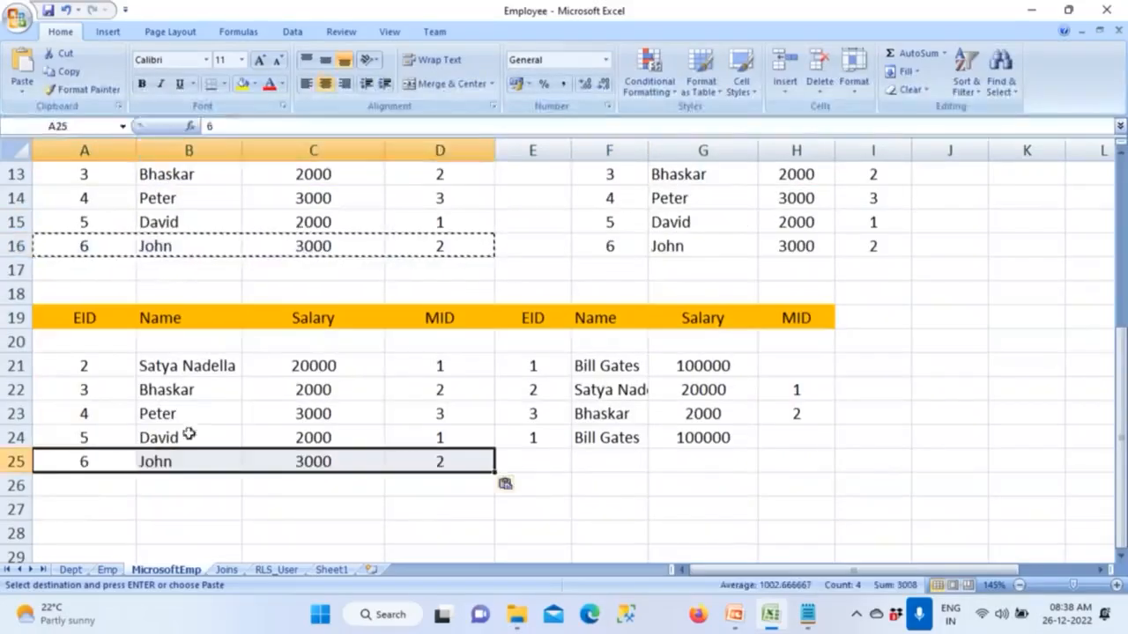
Copy E2's EID 2 row to E25 as the manager record for the EID 6 employee
left_click(456, 249)
left_click_drag(616, 294, 855, 292)
scroll(830, 351, "down", 2)
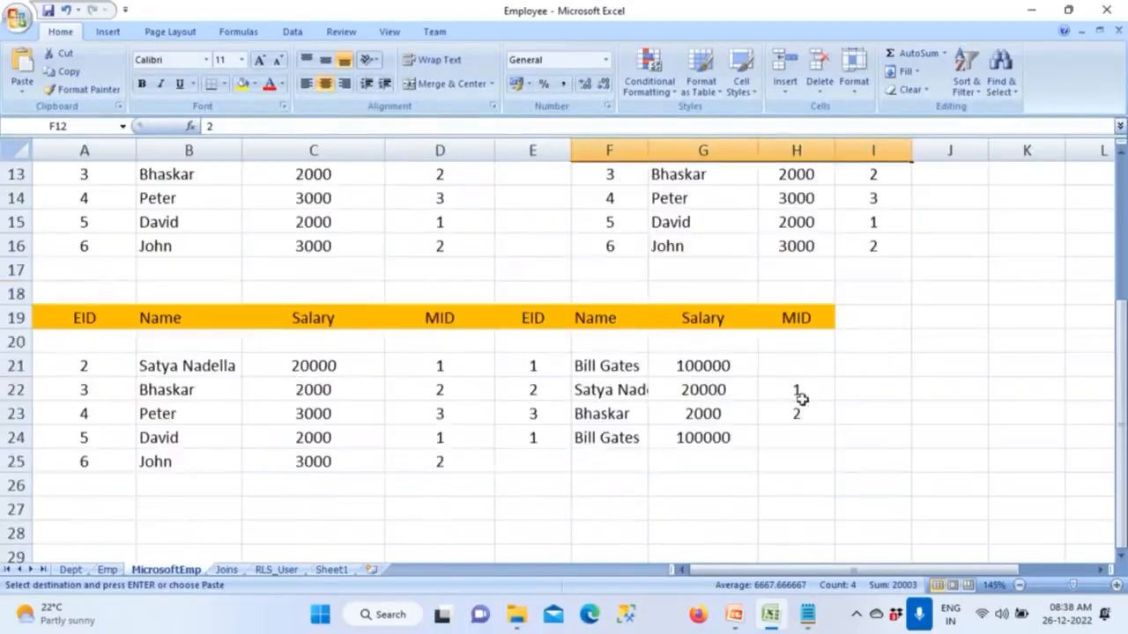
left_click(549, 465)
key("ctrl+v")
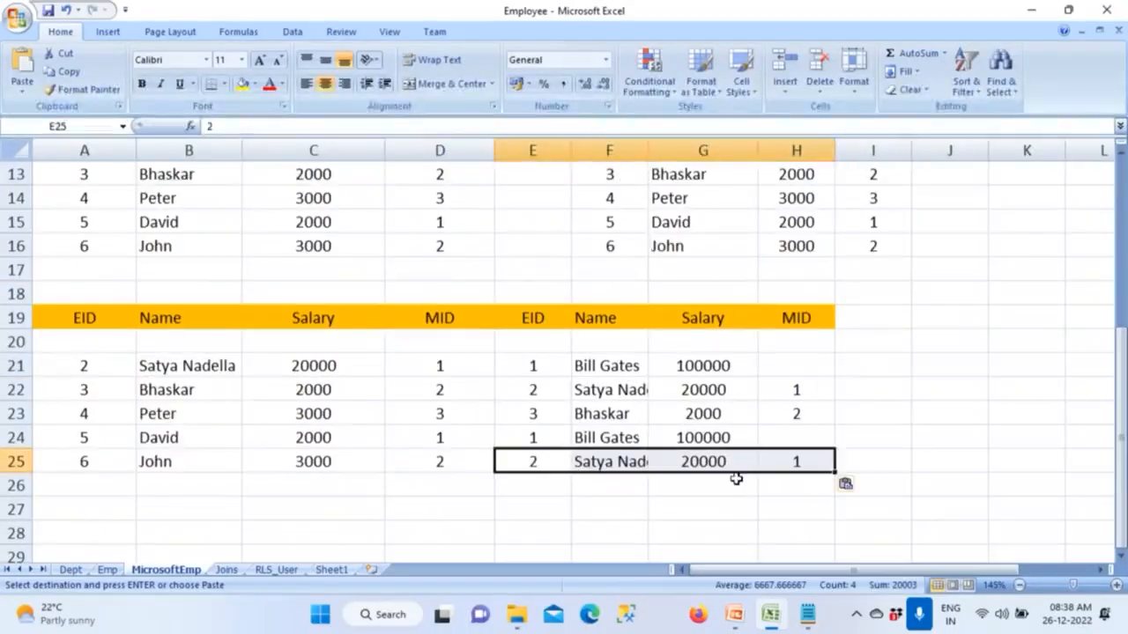
left_click(884, 440)
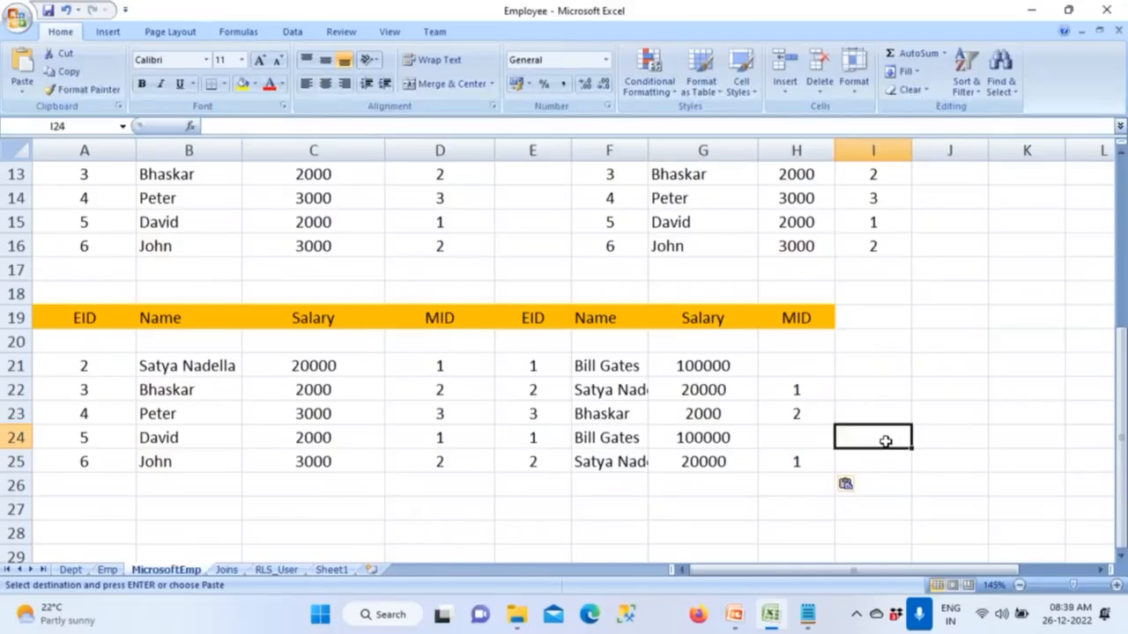
Trace the joined rows for EID 2 and EID 3 from employee name through MID and matching EID to the manager's name
left_click(212, 369)
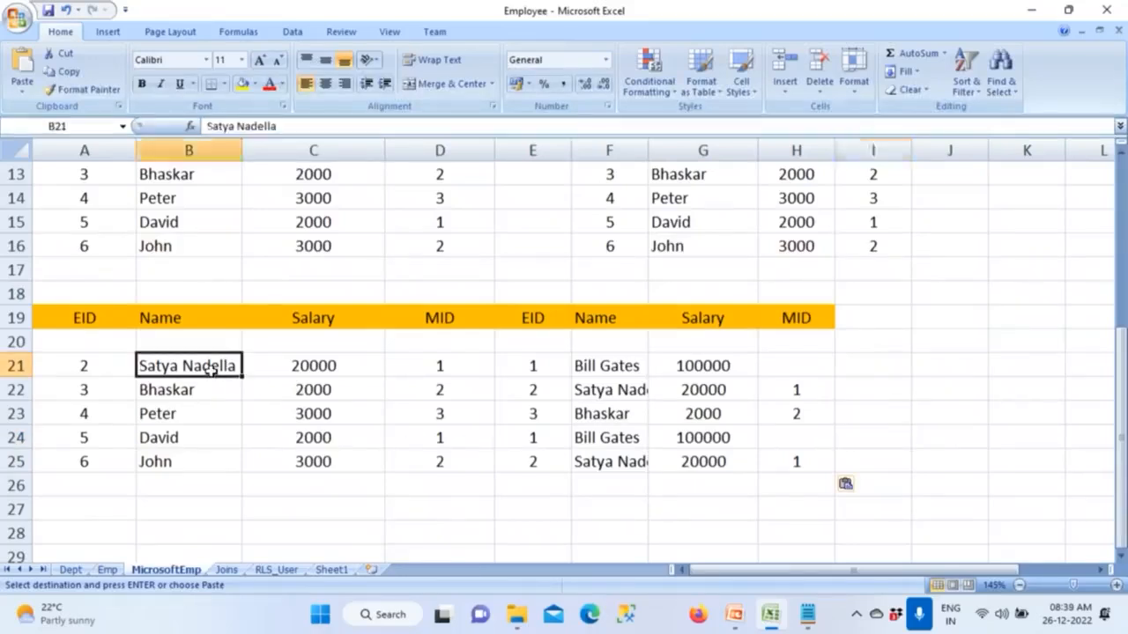
left_click(440, 366)
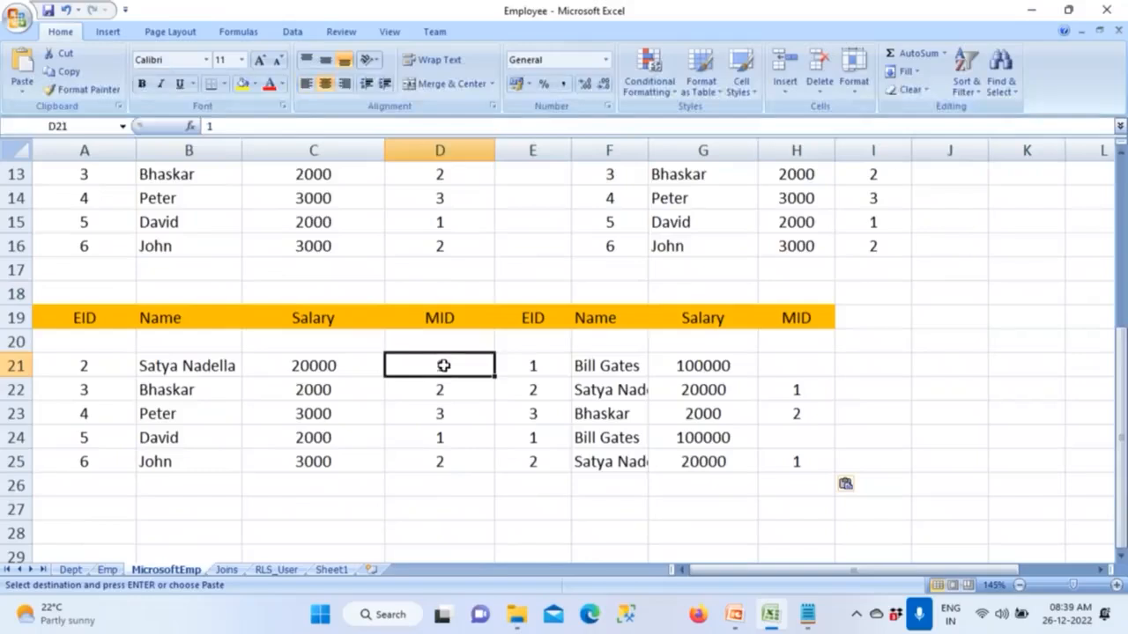
left_click(543, 365)
left_click(609, 366)
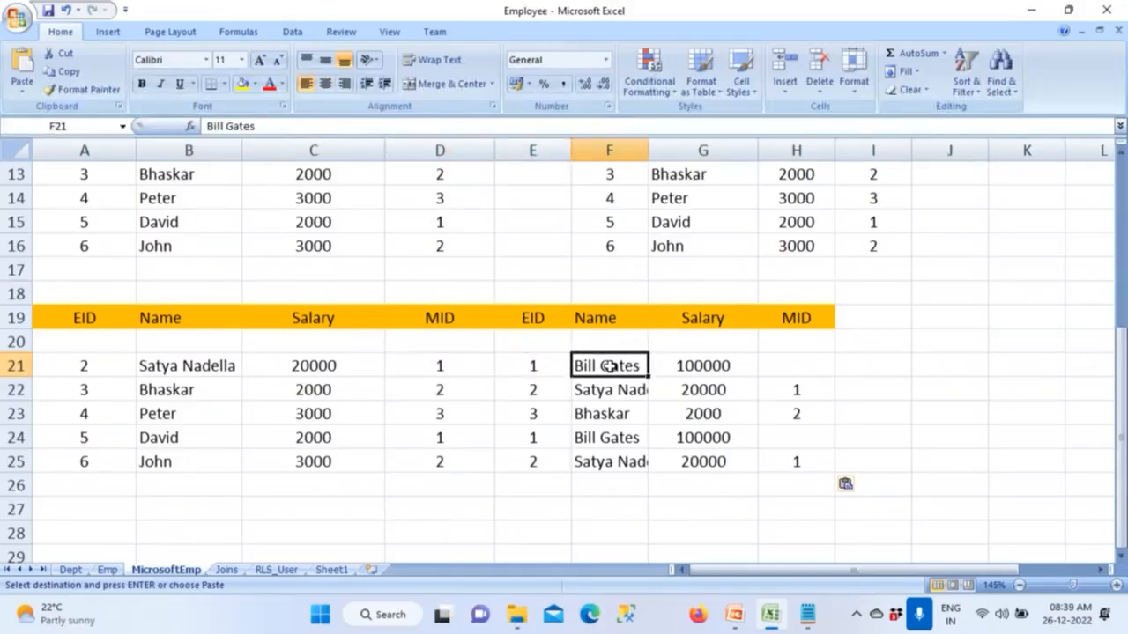
left_click(206, 392)
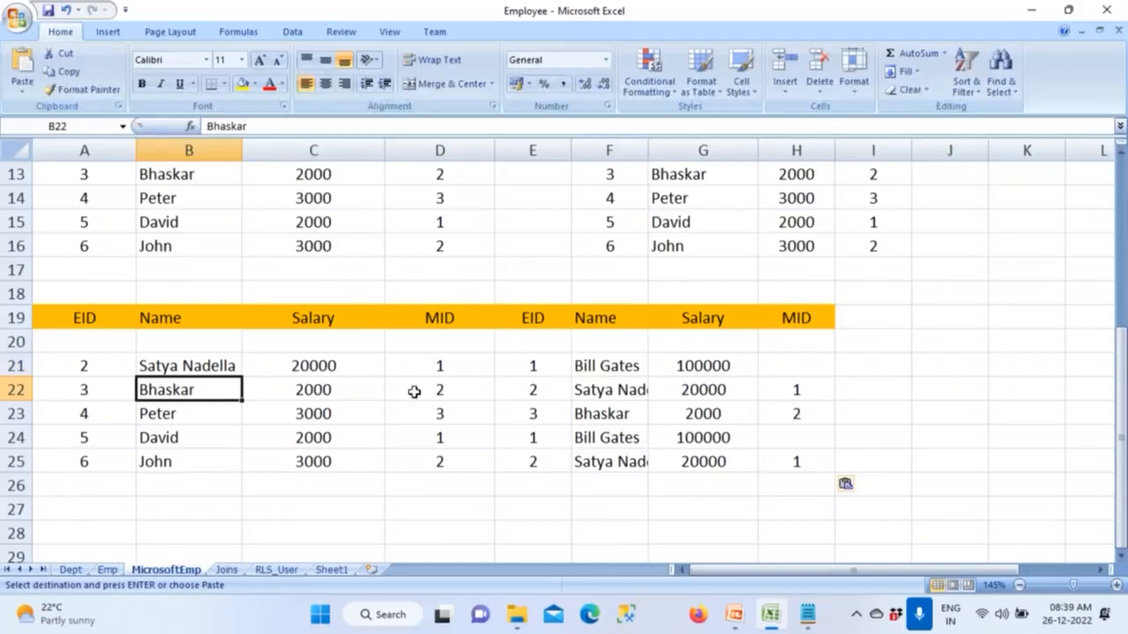
left_click(436, 391)
left_click(524, 390)
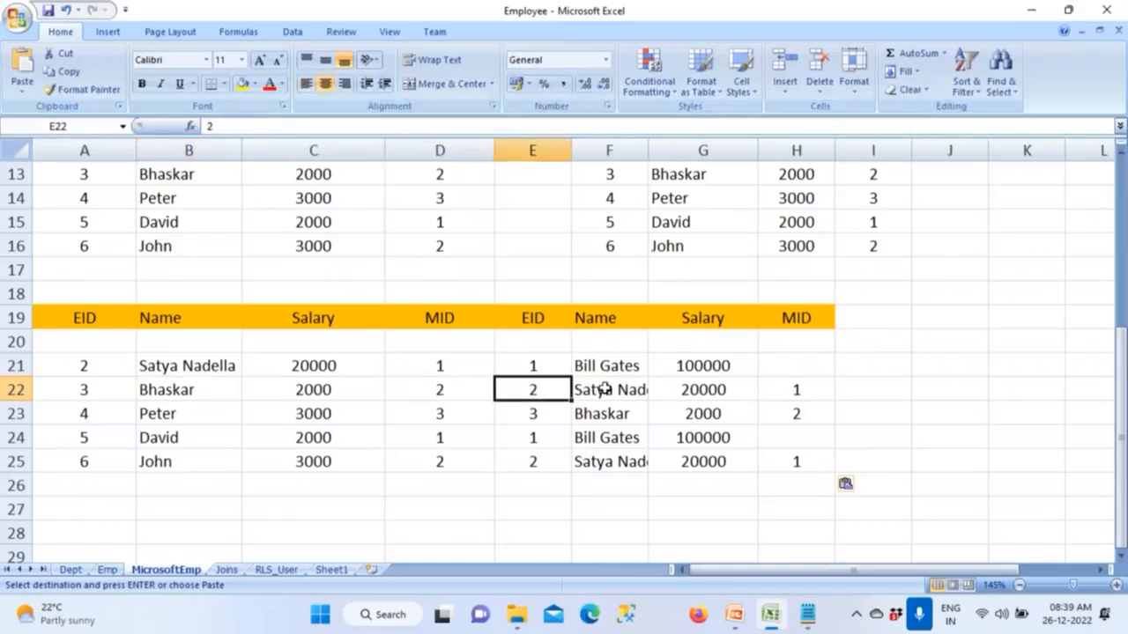
left_click(603, 390)
Check the EID 3 employee's manager in E1 and the original table, following the MID in D4 to the EID 2 row
scroll(305, 340, "up", 2)
left_click(168, 320)
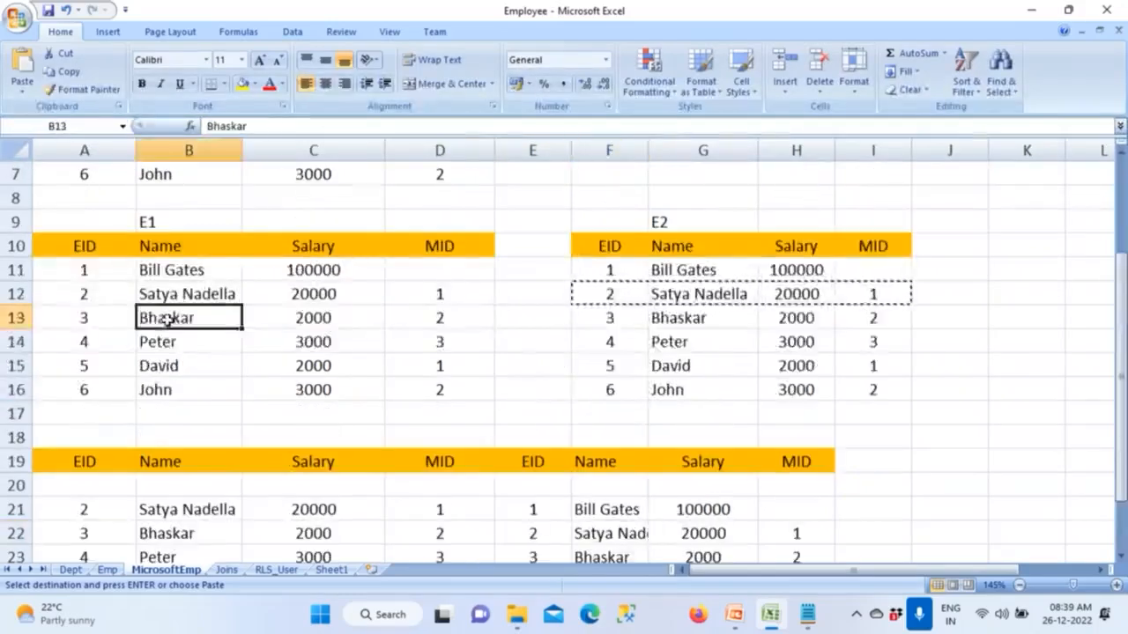
scroll(167, 319, "up", 2)
left_click(163, 246)
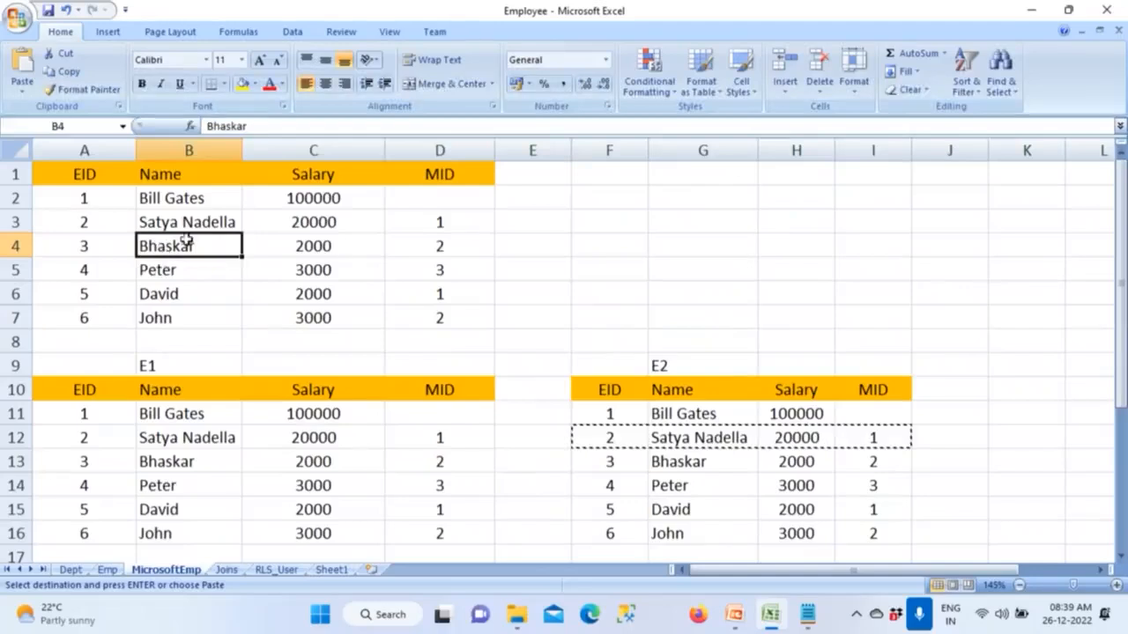
left_click(440, 245)
left_click(96, 220)
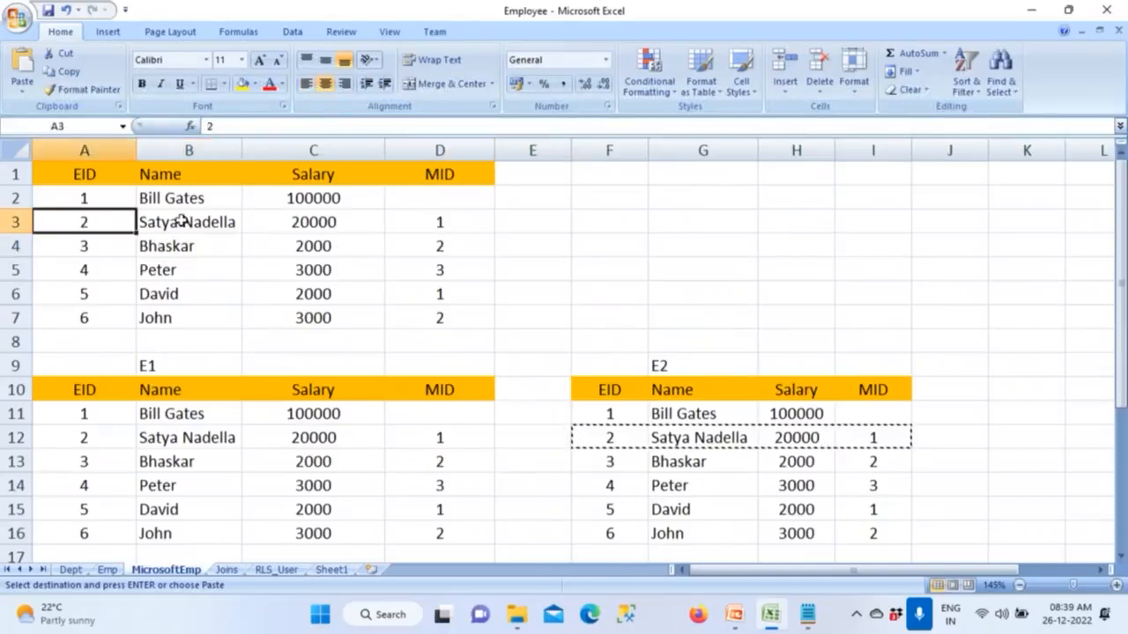
left_click(181, 222)
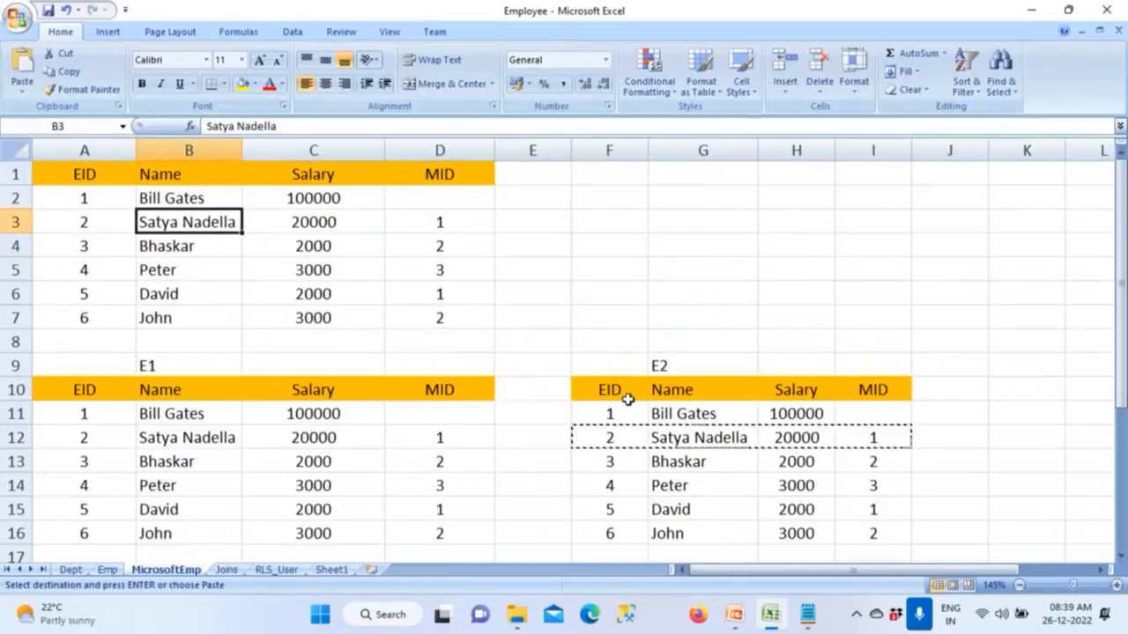
scroll(627, 400, "down", 2)
key("Escape")
scroll(627, 400, "up", 2)
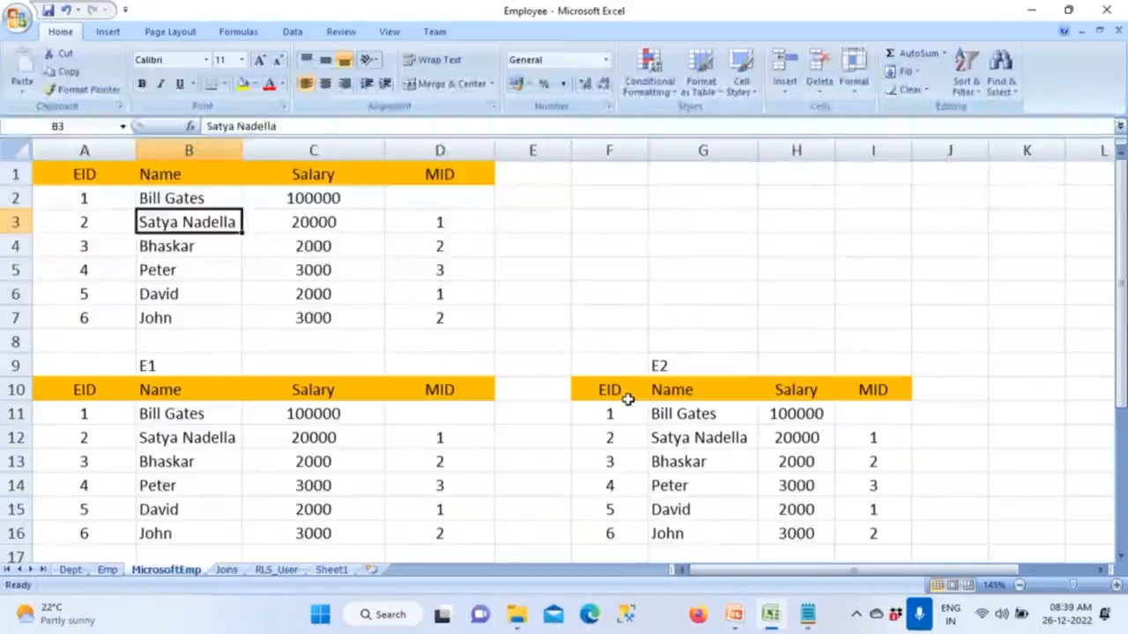
Trace the EID 4 employee's MID in E1 and in joined row 23 to the manager's name in F23
left_click(176, 490)
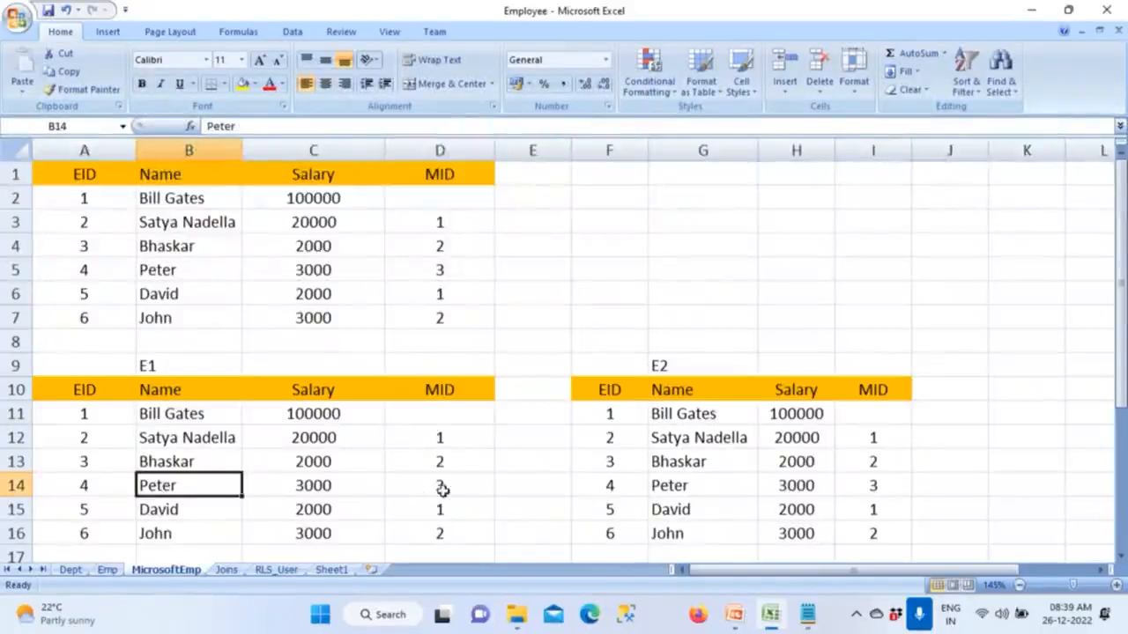
left_click(443, 490)
scroll(542, 463, "down", 3)
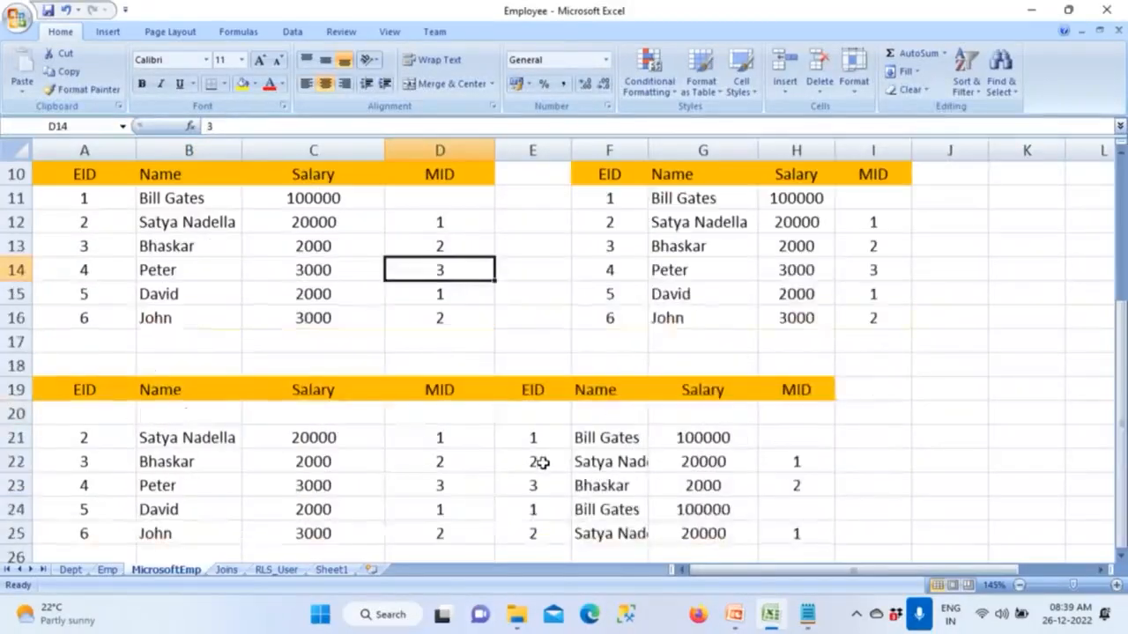
scroll(410, 475, "down", 1)
left_click(208, 420)
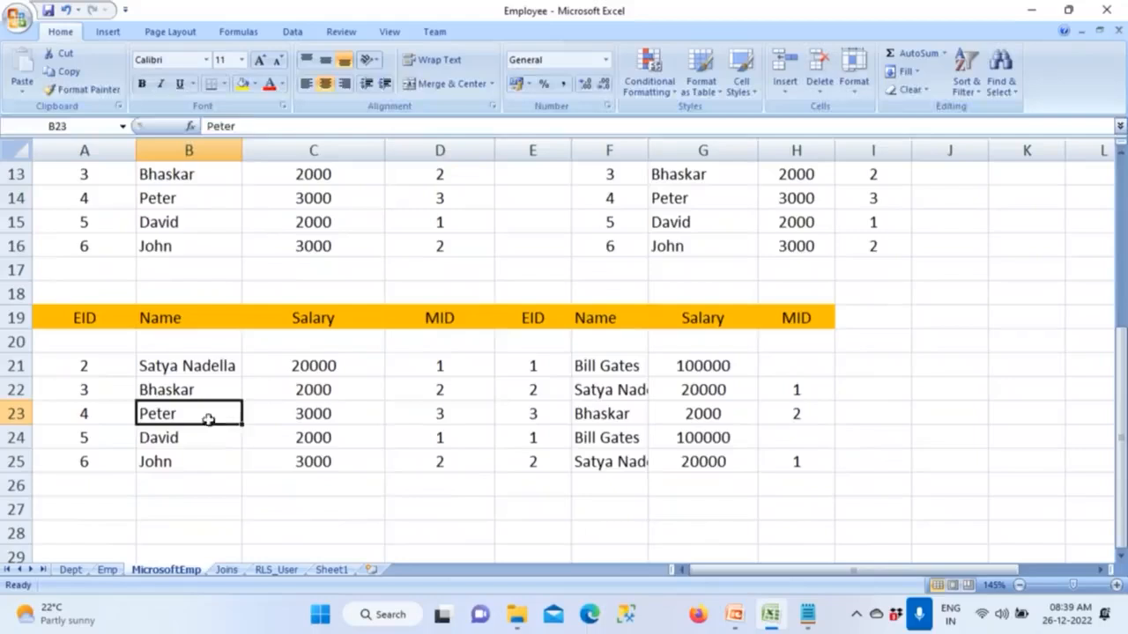
left_click(456, 421)
left_click(551, 421)
left_click(584, 416)
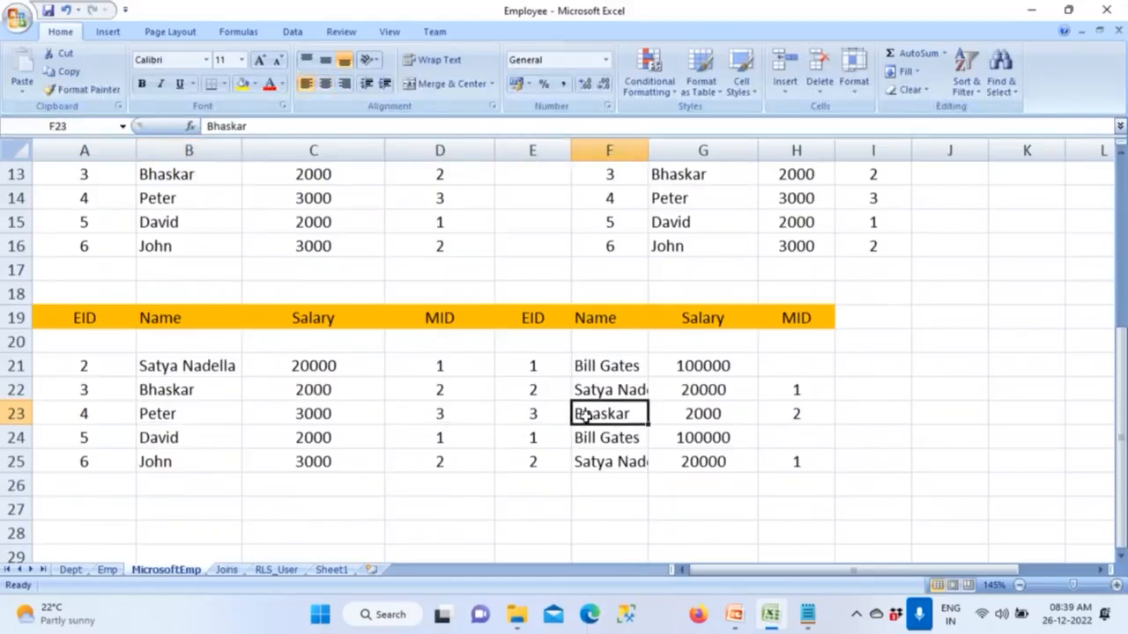
Trace joined rows 24 and 25 from employee name through MID and matching EID to the manager's name
left_click(91, 395)
left_click(154, 440)
left_click(449, 436)
left_click(539, 435)
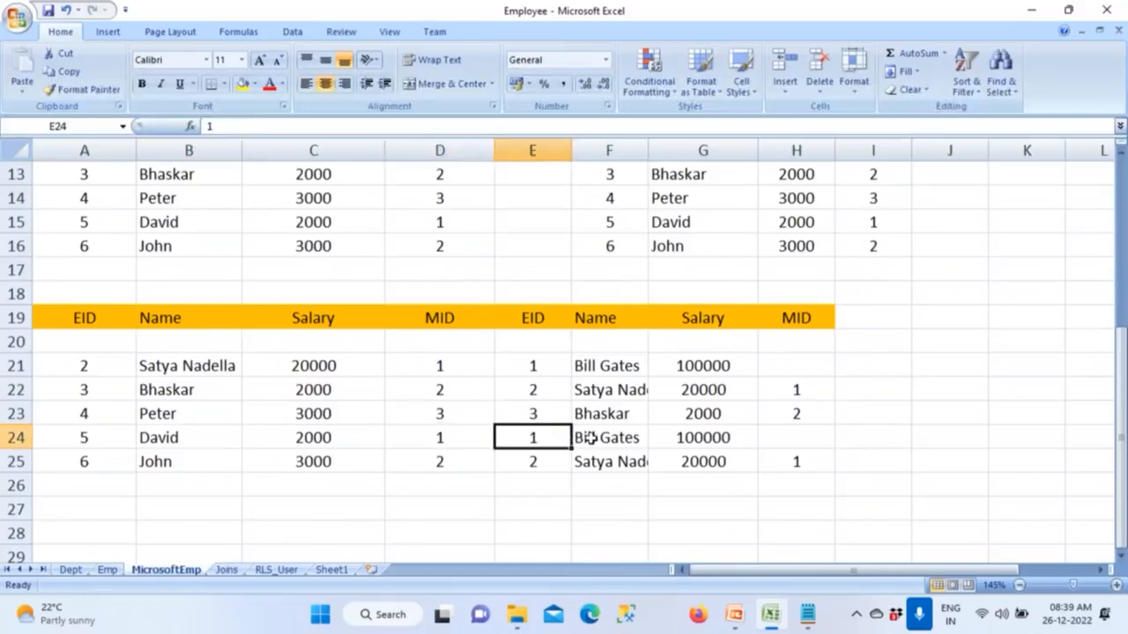
left_click(588, 438)
left_click(183, 459)
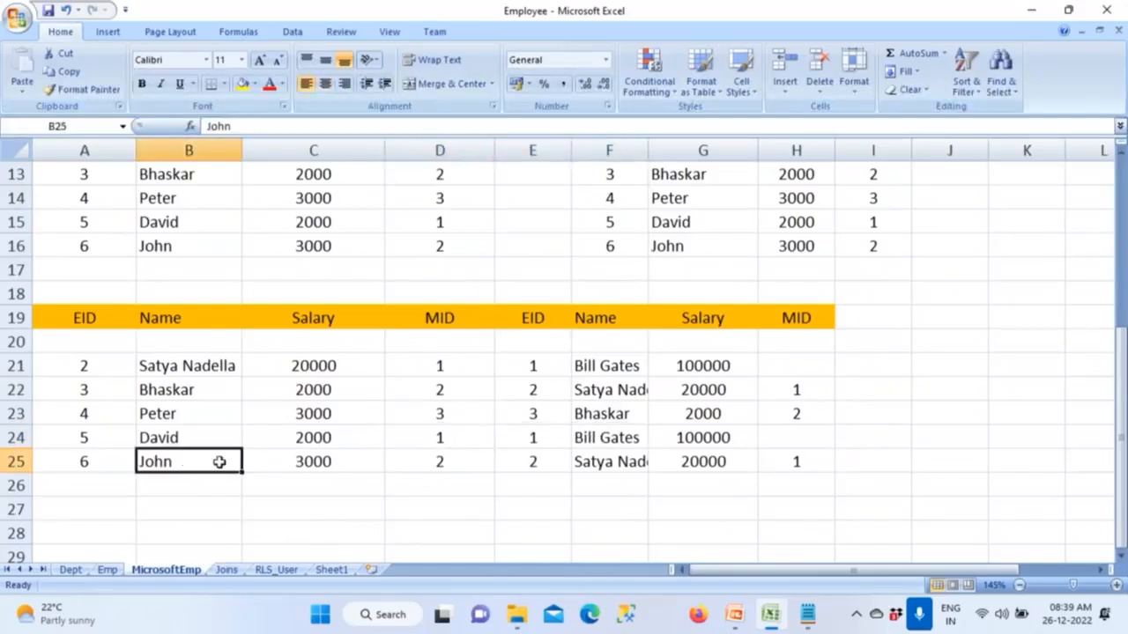
left_click(427, 467)
left_click(527, 464)
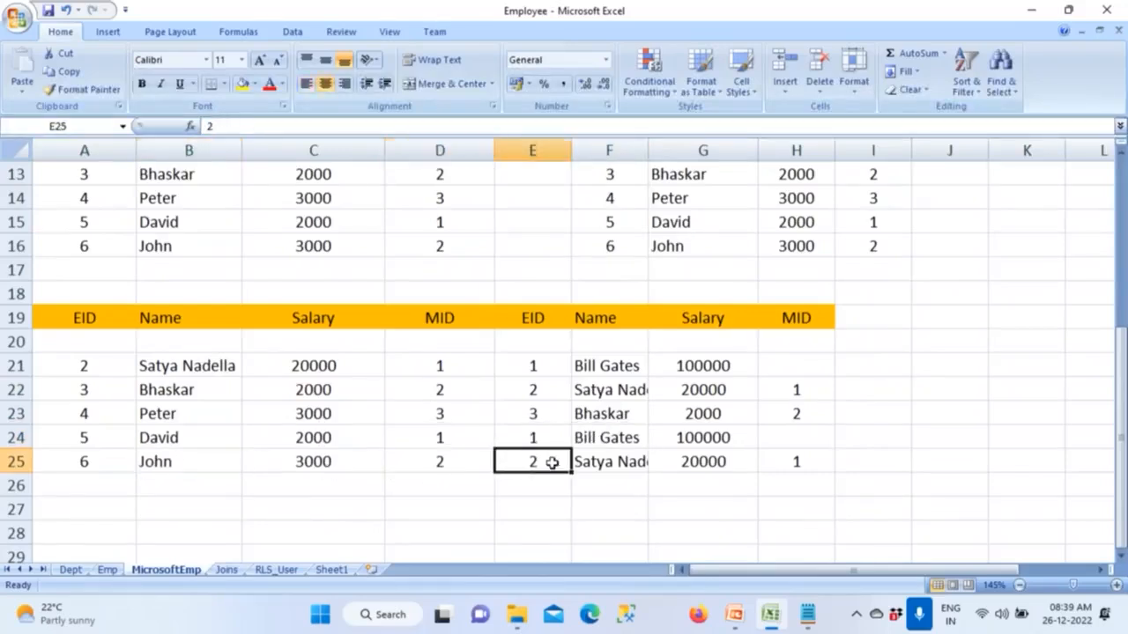
left_click(612, 463)
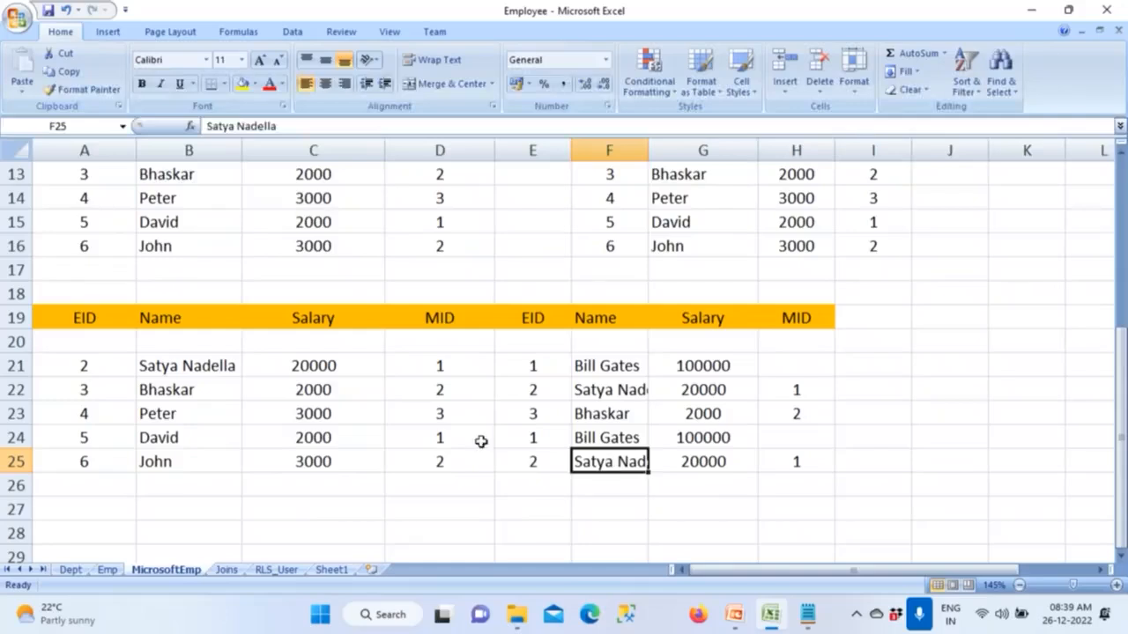
Compare the joined rows A21:H25 with E1's matched rows A12:D16 by selecting each range
left_click_drag(95, 369, 790, 460)
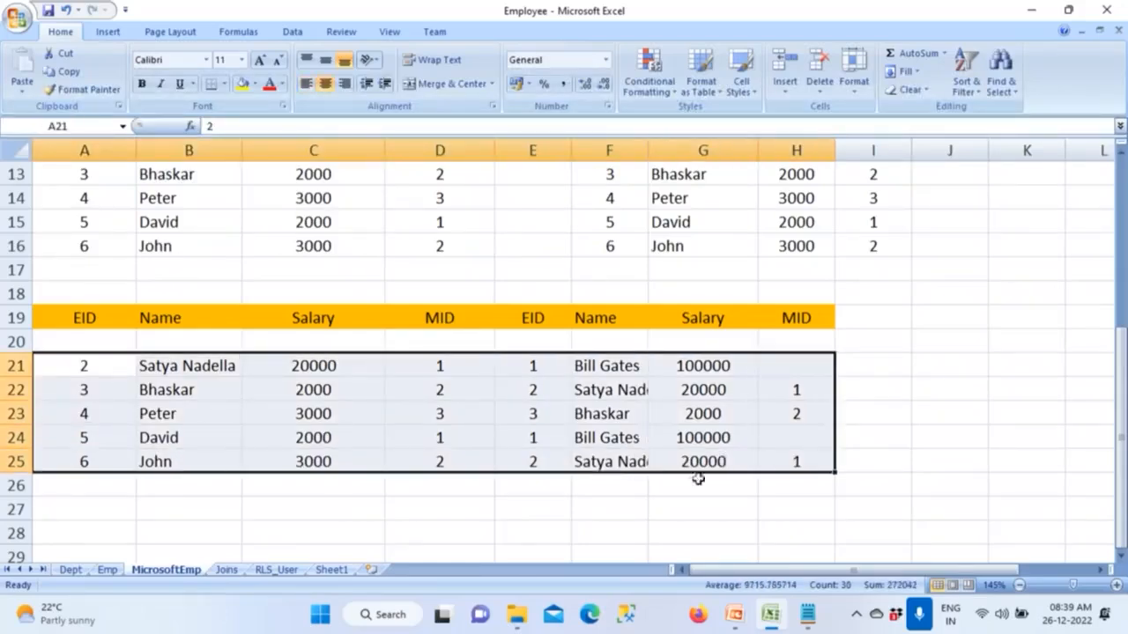
scroll(690, 485, "up", 2)
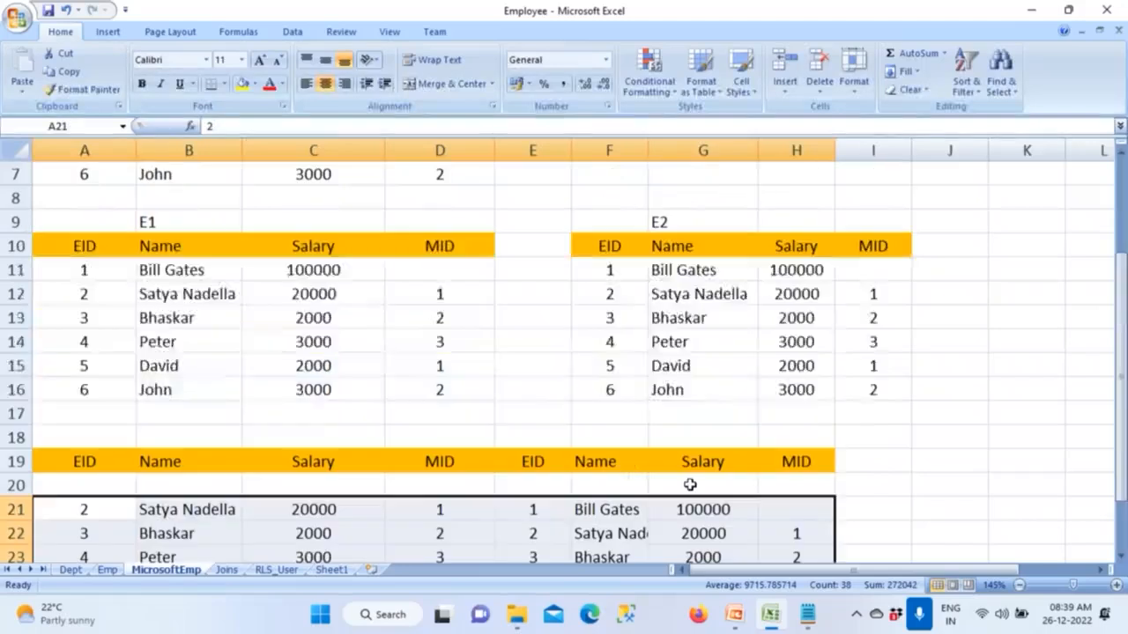
left_click_drag(460, 300, 466, 387)
left_click_drag(330, 377, 86, 388)
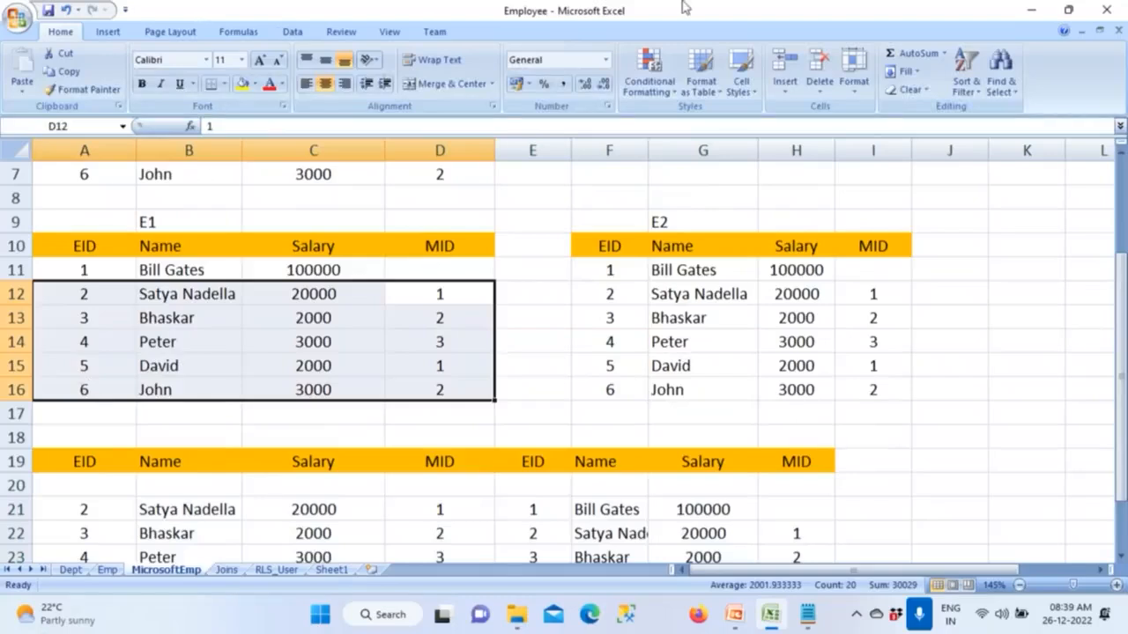
Draw freehand marks around E1 and E2, starting with an L above E1's MID header, and clear the annotations
left_click_drag(395, 207, 456, 235)
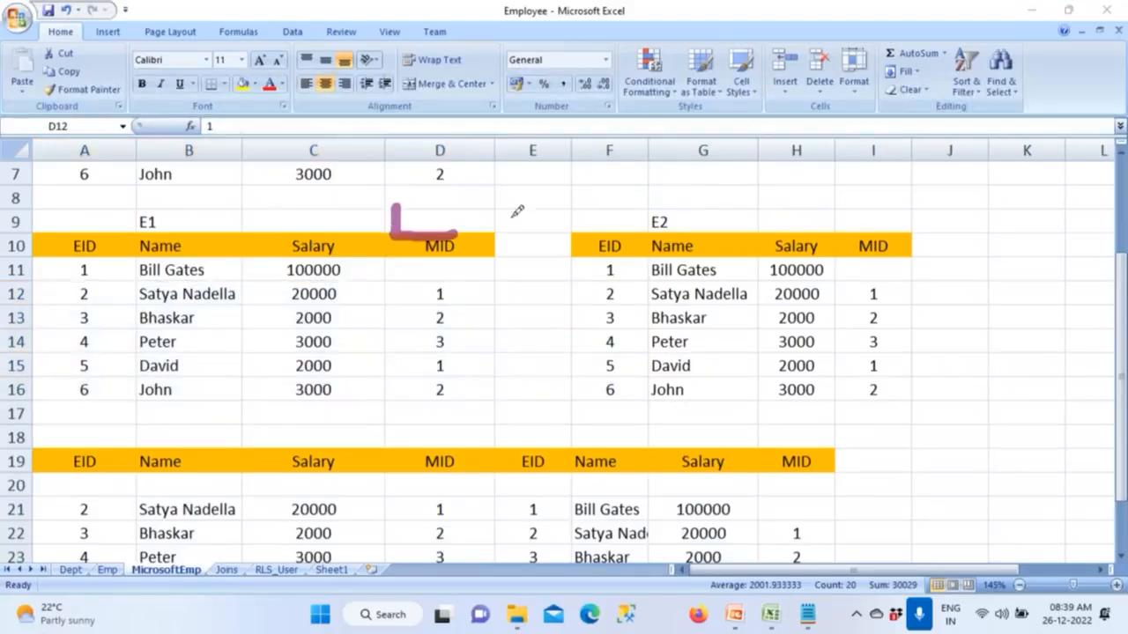
mouse_move(667, 189)
left_mouse_down()
mouse_move(673, 232)
mouse_move(680, 212)
mouse_move(726, 232)
left_mouse_up()
mouse_move(950, 209)
left_mouse_down()
mouse_move(982, 241)
mouse_move(1025, 214)
mouse_move(1074, 238)
mouse_move(1092, 216)
mouse_move(1101, 231)
left_mouse_up()
mouse_move(969, 327)
left_mouse_down()
mouse_move(966, 350)
mouse_move(1042, 315)
mouse_move(1047, 425)
left_mouse_up()
mouse_move(1050, 321)
left_mouse_down()
mouse_move(1088, 403)
mouse_move(1040, 428)
mouse_move(1082, 421)
left_mouse_up()
key("Escape")
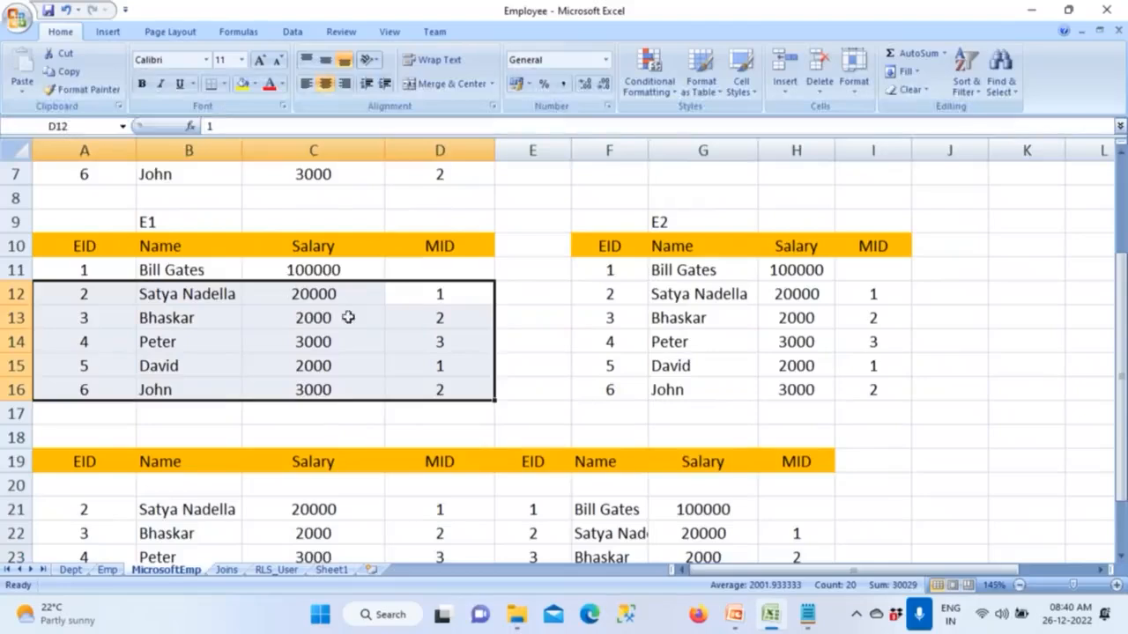
Copy E1's EID 1 row, which has no MID, to A20 above the joined rows
left_click(372, 331)
left_click_drag(104, 267, 406, 265)
key("ctrl+c")
left_click(108, 484)
key("ctrl+v")
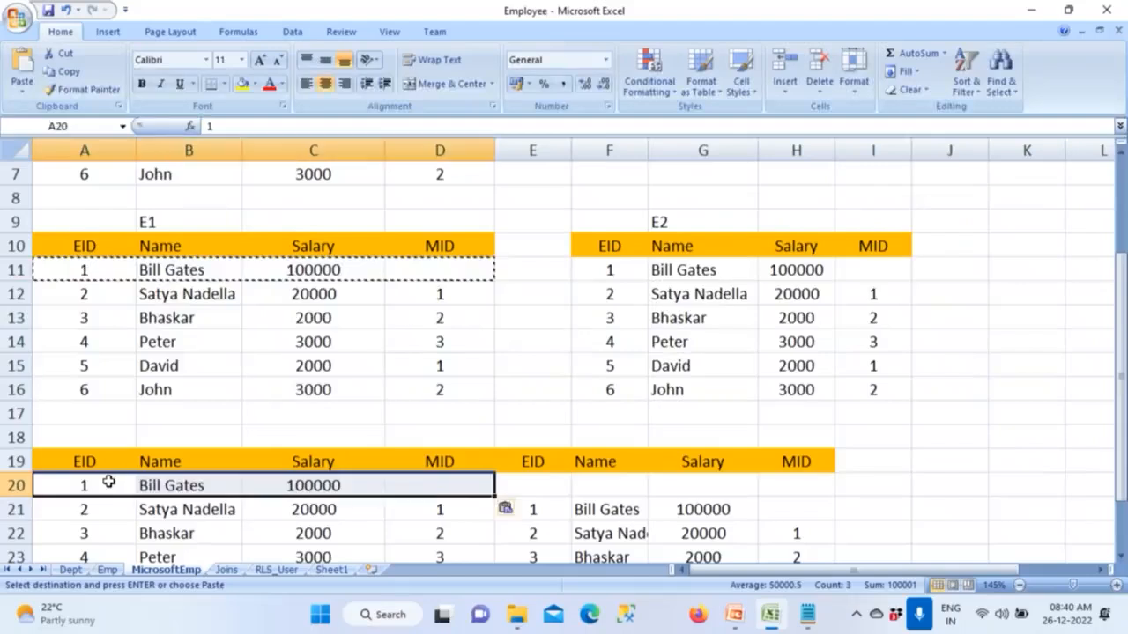
Enter null in the manager columns E20 to H20 of the EID 1 row
left_click(530, 488)
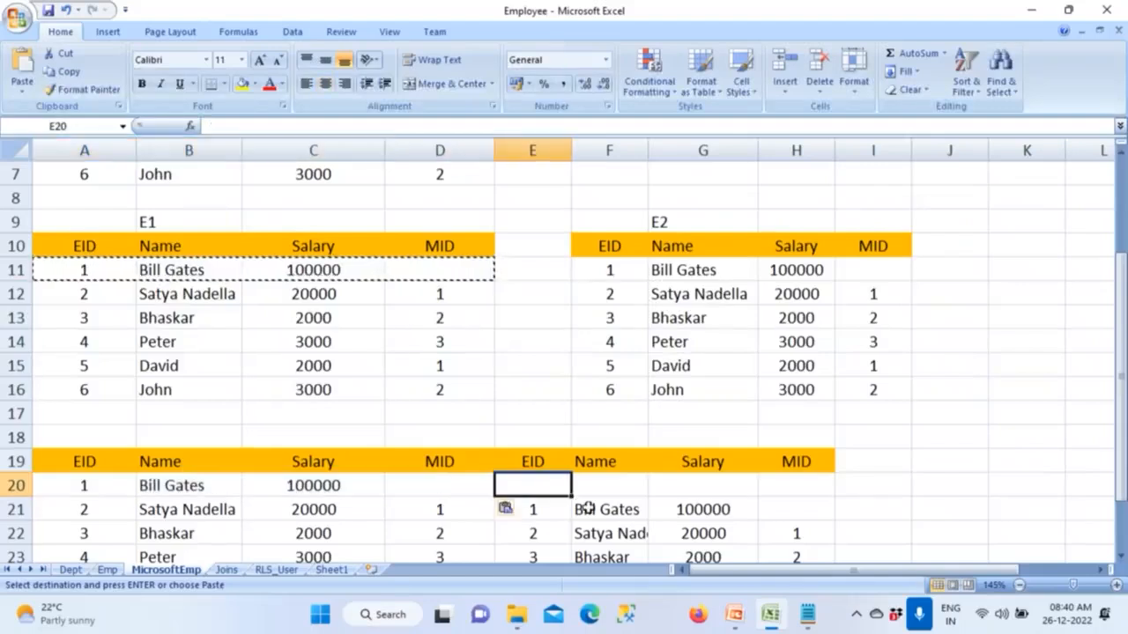
type("null")
left_click(634, 482)
type("b")
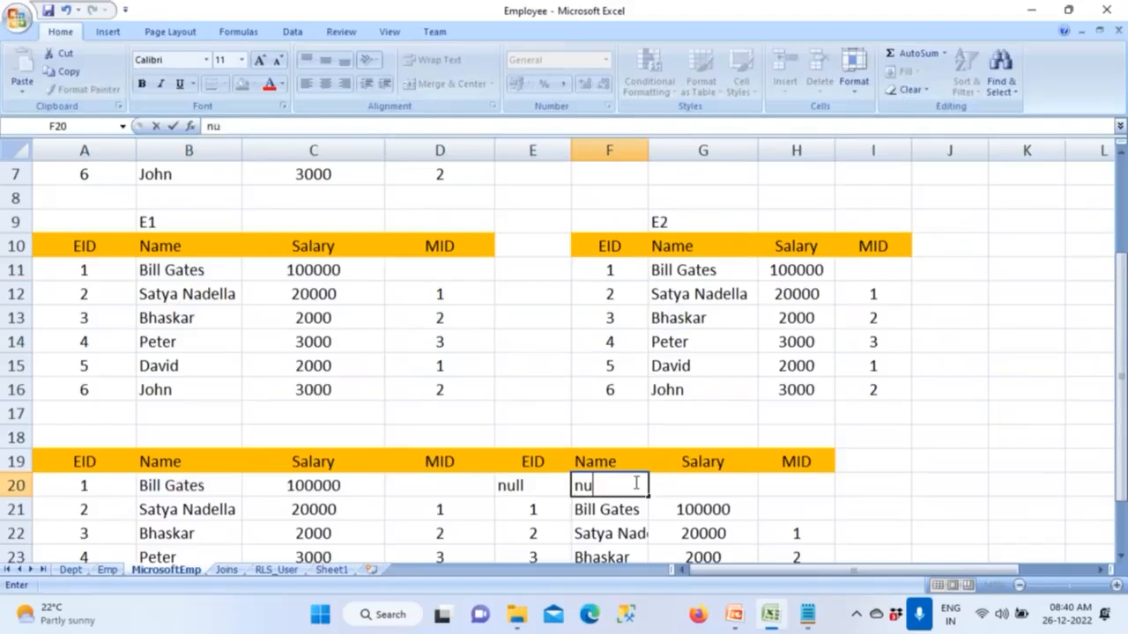
type("ull")
key("Tab")
type("nu")
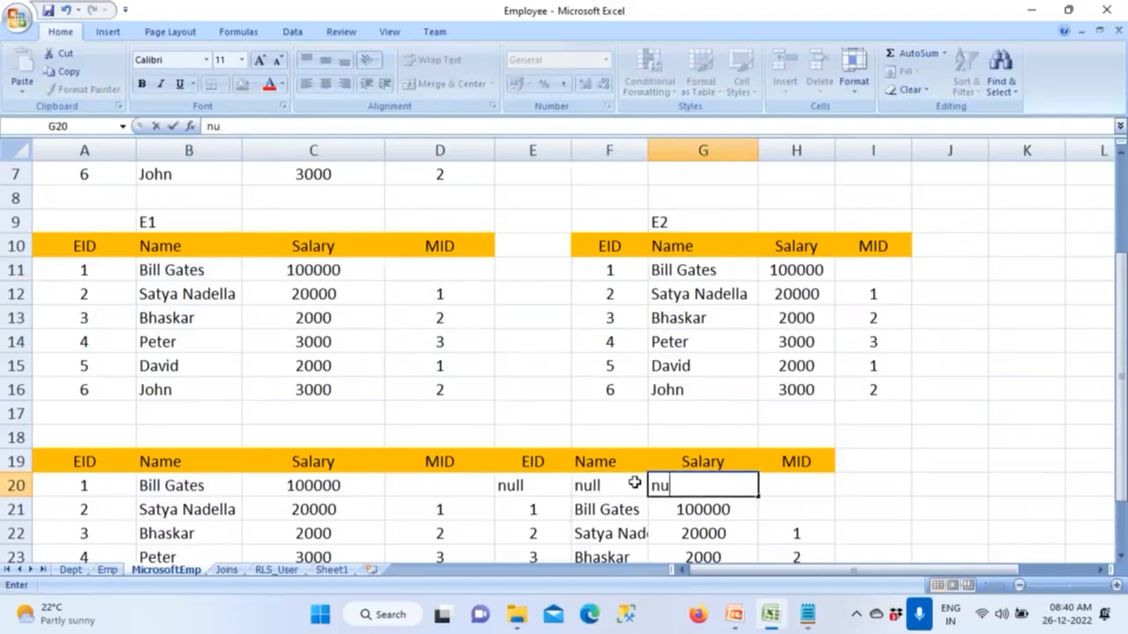
key("Tab")
type("null")
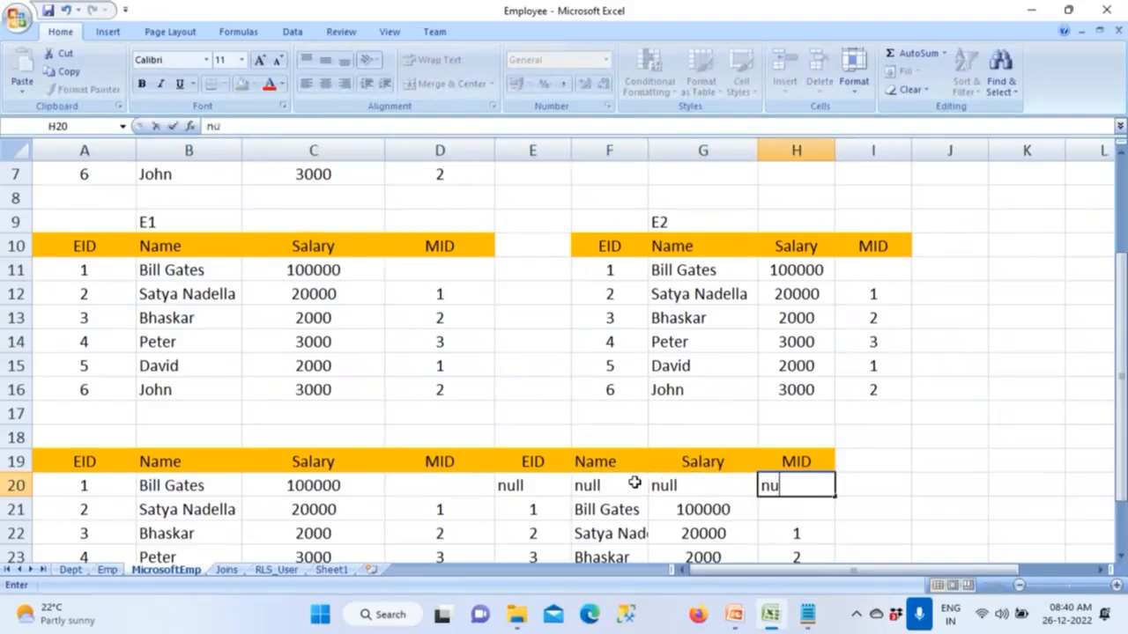
Enter null as the MID in D20 for the EID 1 employee
key("Left")
key("Left")
key("Left")
key("Left")
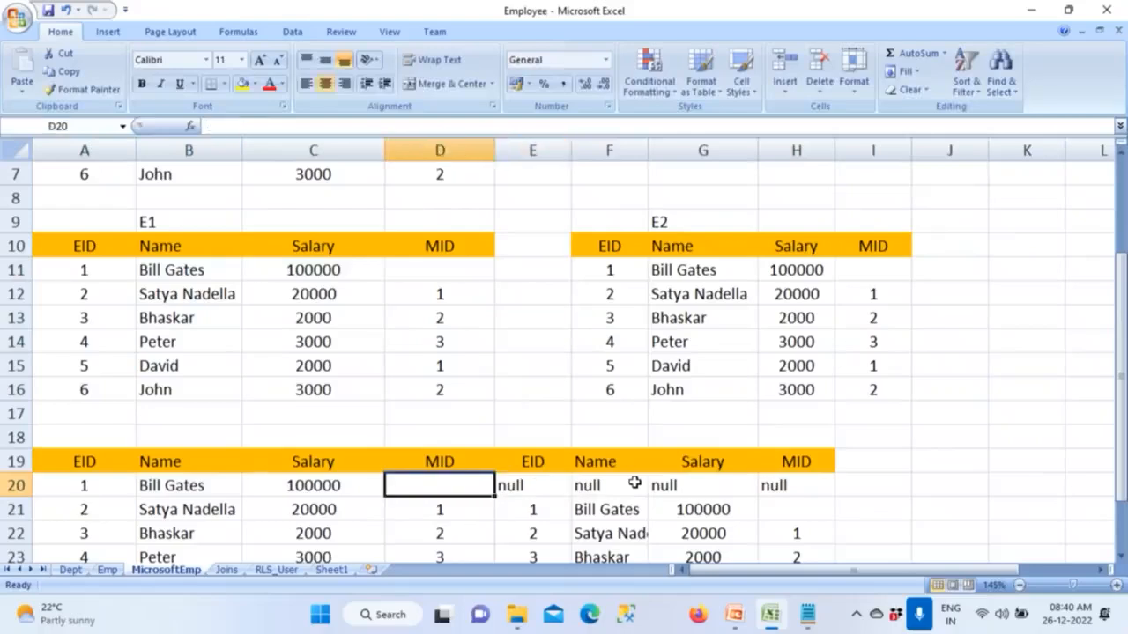
type("null")
key("Return")
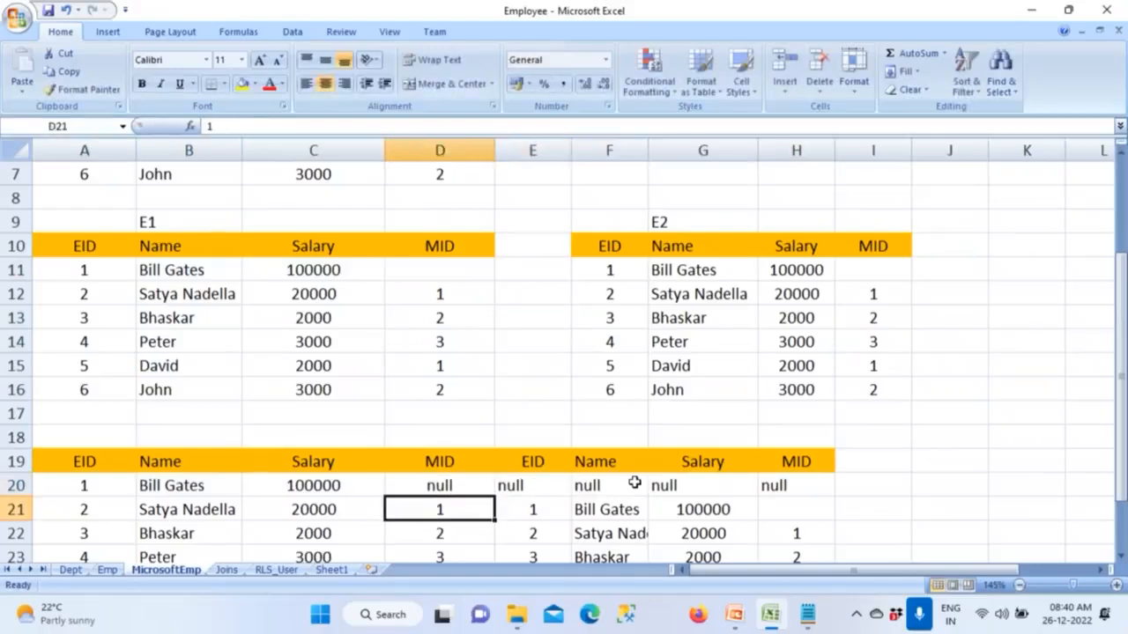
Compare the employee names in column B with the manager names in column F across the joined rows
scroll(638, 459, "down", 3)
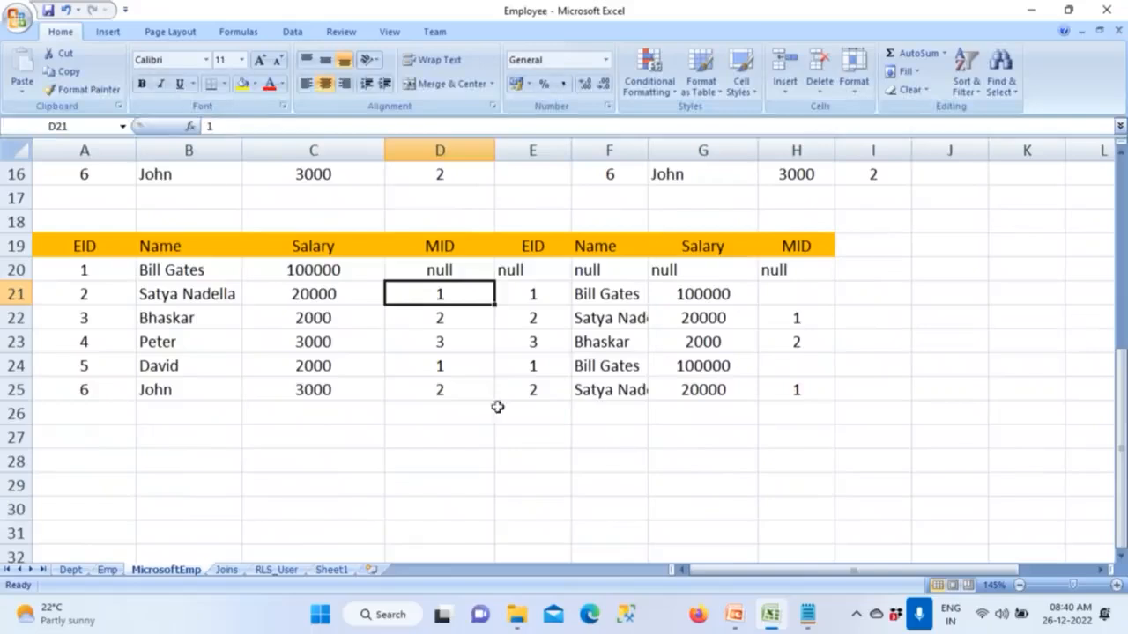
left_click_drag(218, 270, 205, 414)
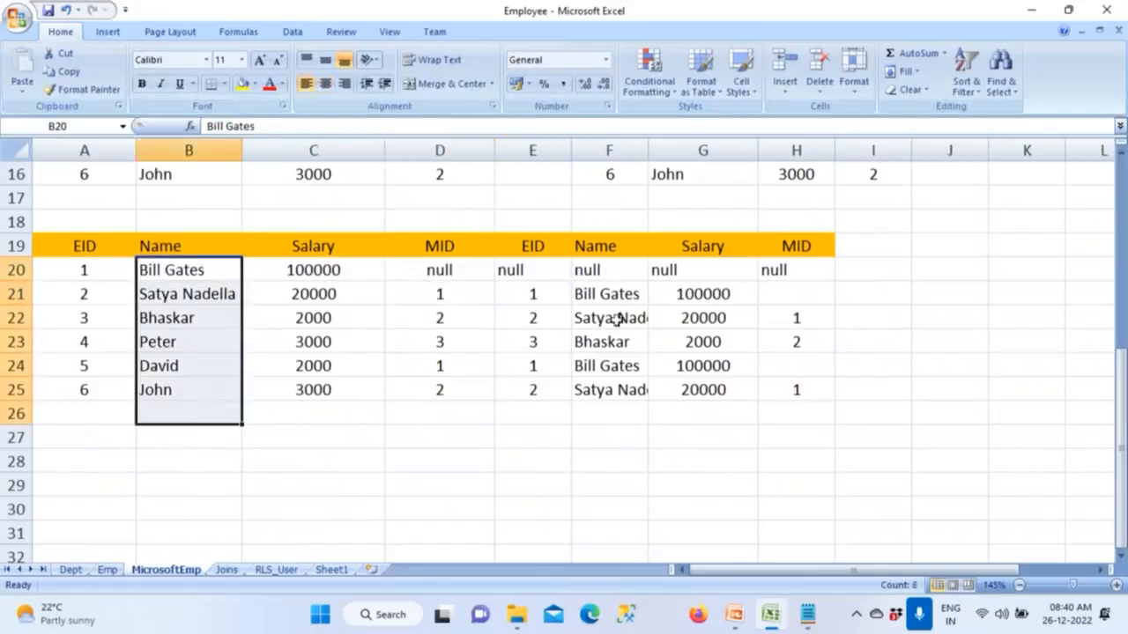
left_click_drag(616, 361, 605, 262)
left_click(604, 262)
left_click_drag(225, 299, 617, 390)
left_click(584, 468)
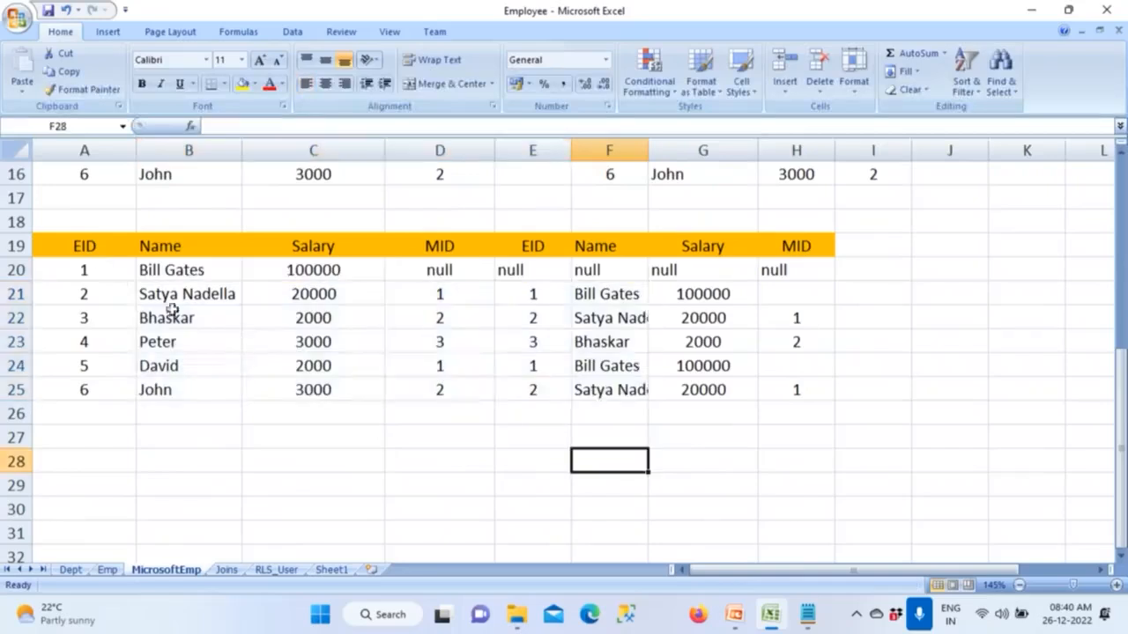
Review the employee part of the joined table, the original table, and its E1 and E2 copies by selecting each
left_click_drag(84, 247, 420, 402)
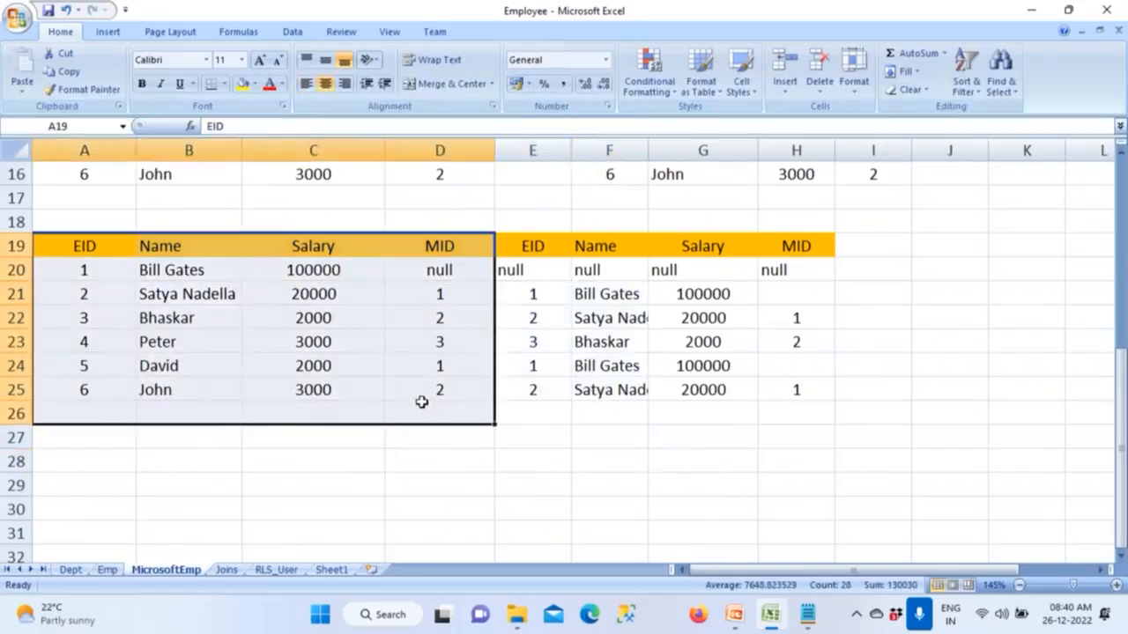
scroll(408, 388, "up", 5)
left_click_drag(83, 176, 441, 319)
left_click_drag(97, 366, 440, 510)
left_click_drag(592, 368, 859, 526)
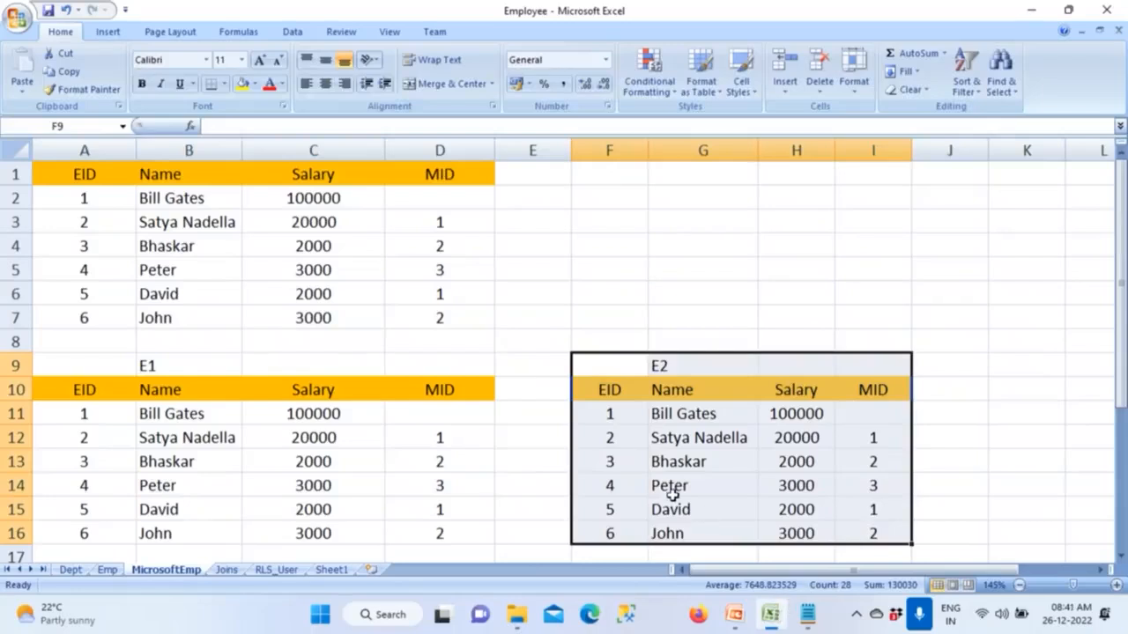
Switch to the PowerPoint presentation and present the slides from Joins Types through Self Join to the Agenda
scroll(632, 483, "down", 5)
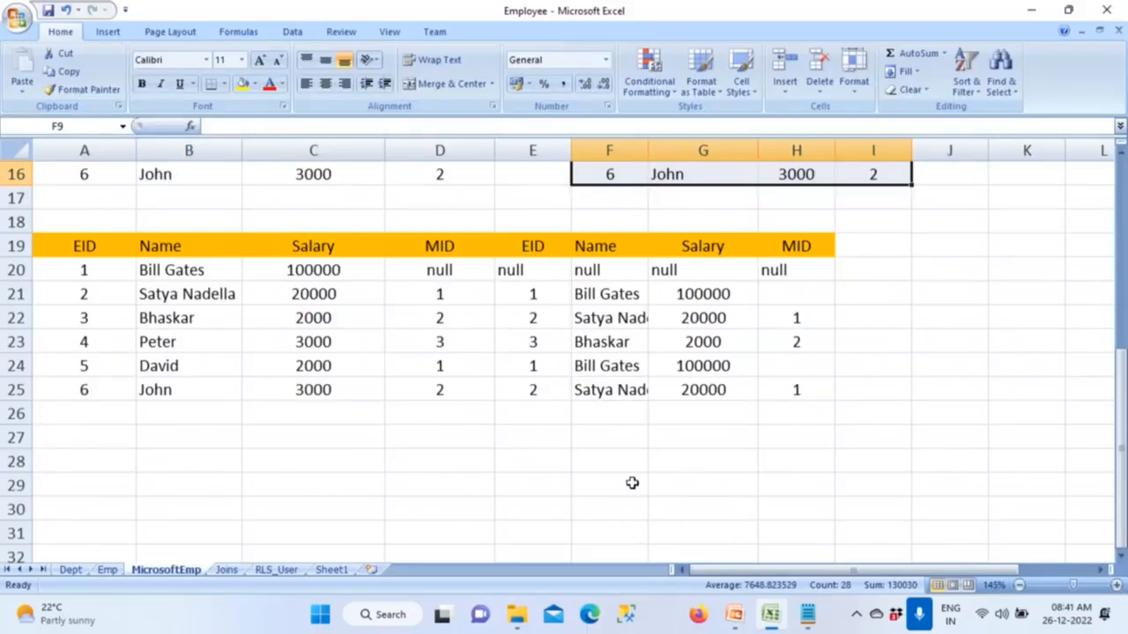
left_click(739, 623)
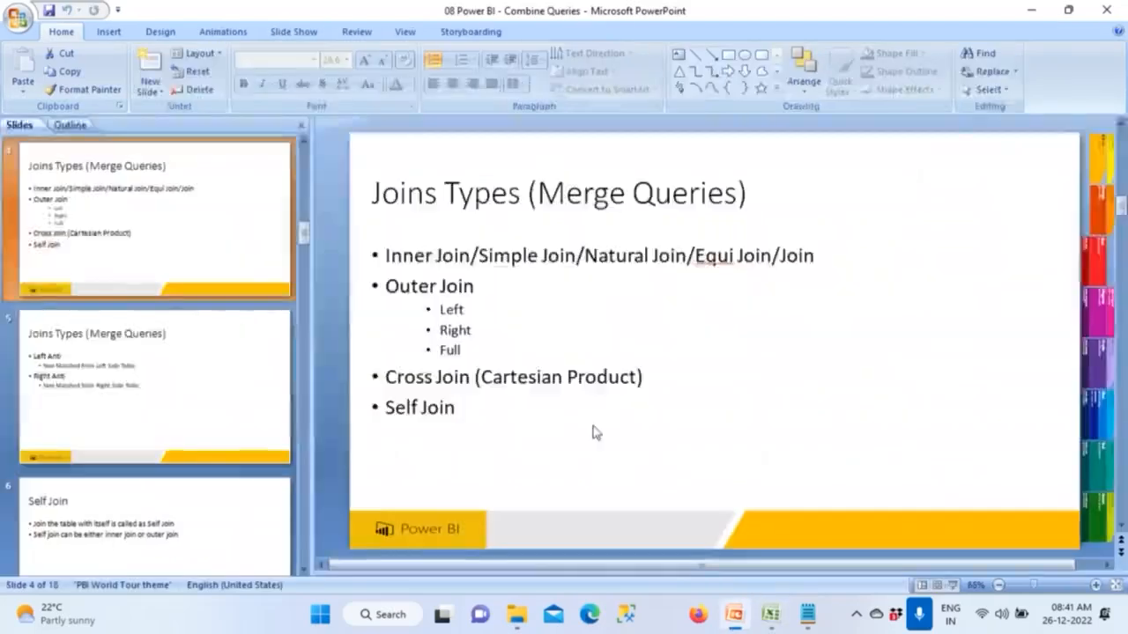
key("shift+F5")
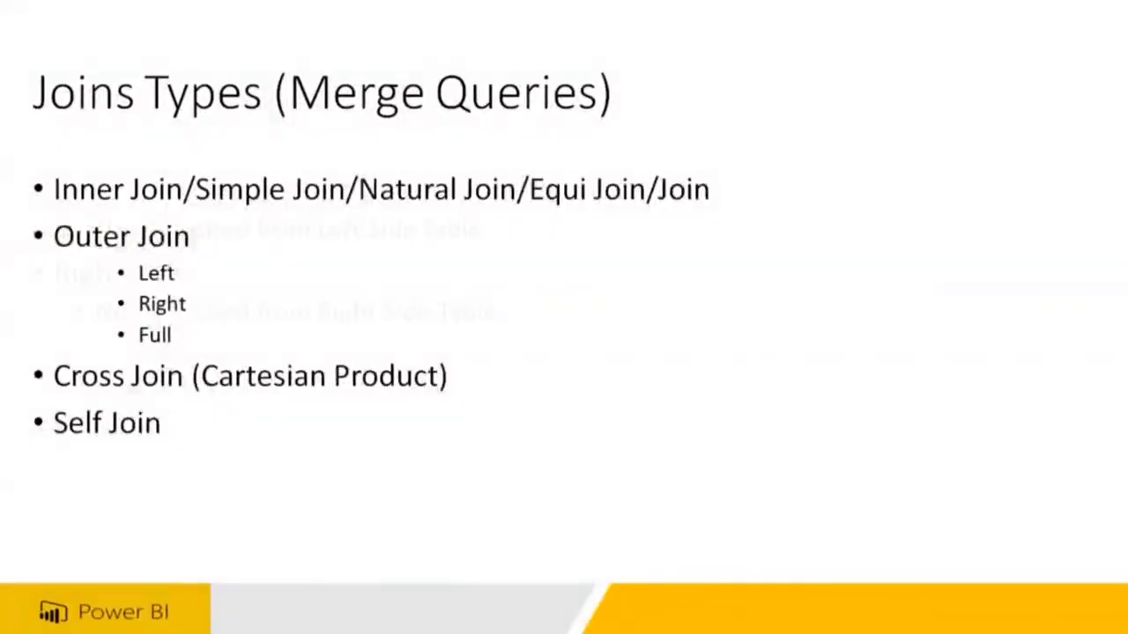
key("Right")
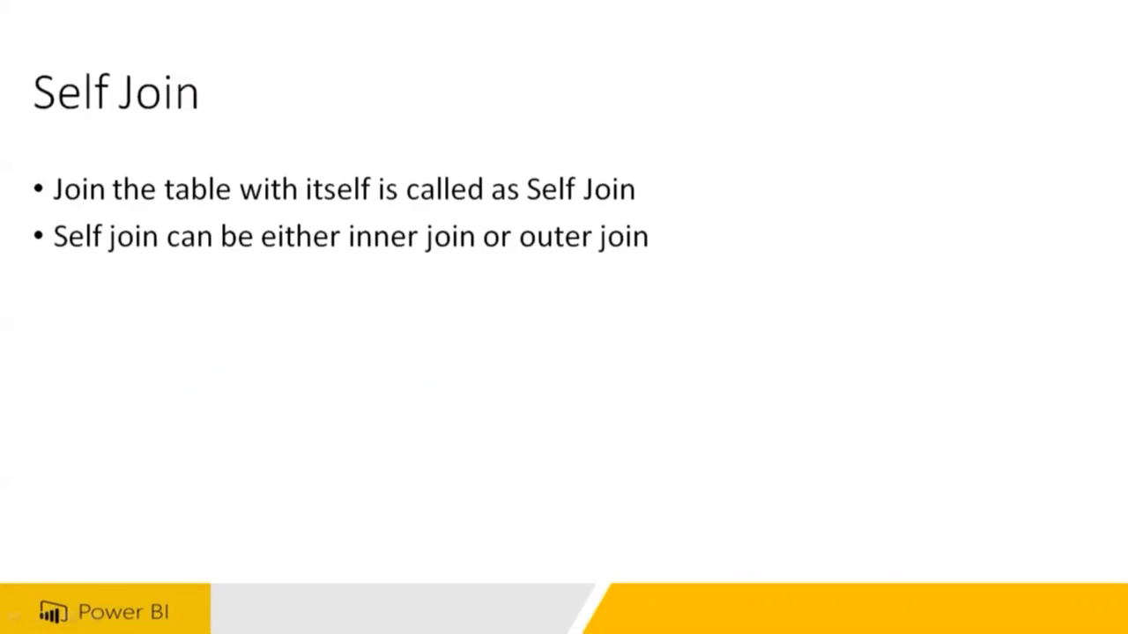
key("Right")
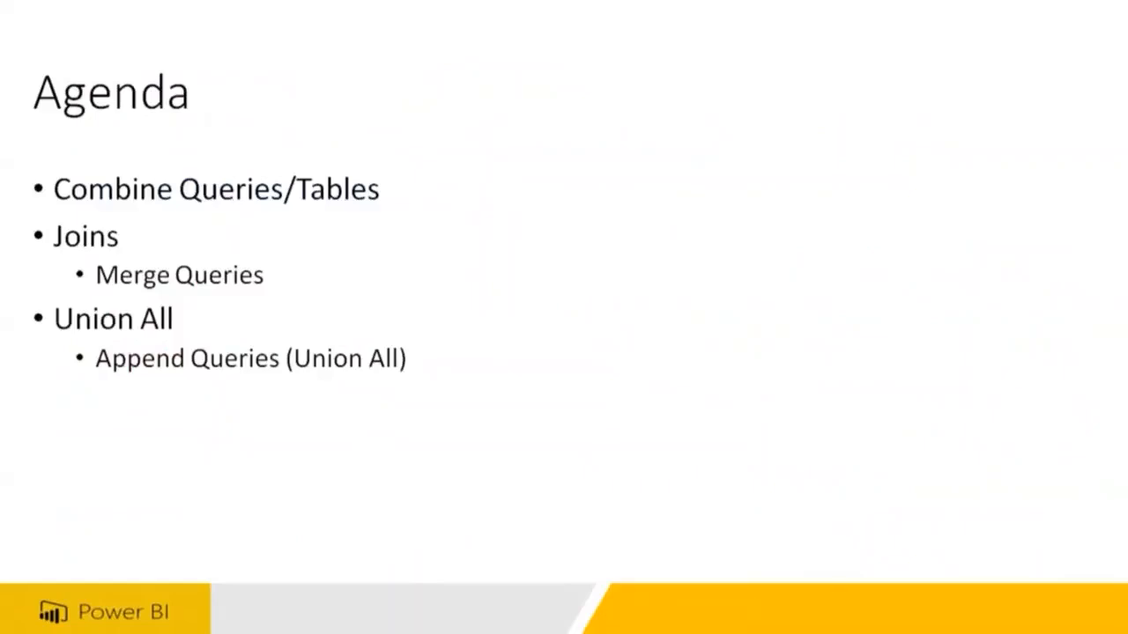
Launch Power BI Desktop and open the Power Query Editor from a blank report
key("super")
type("power")
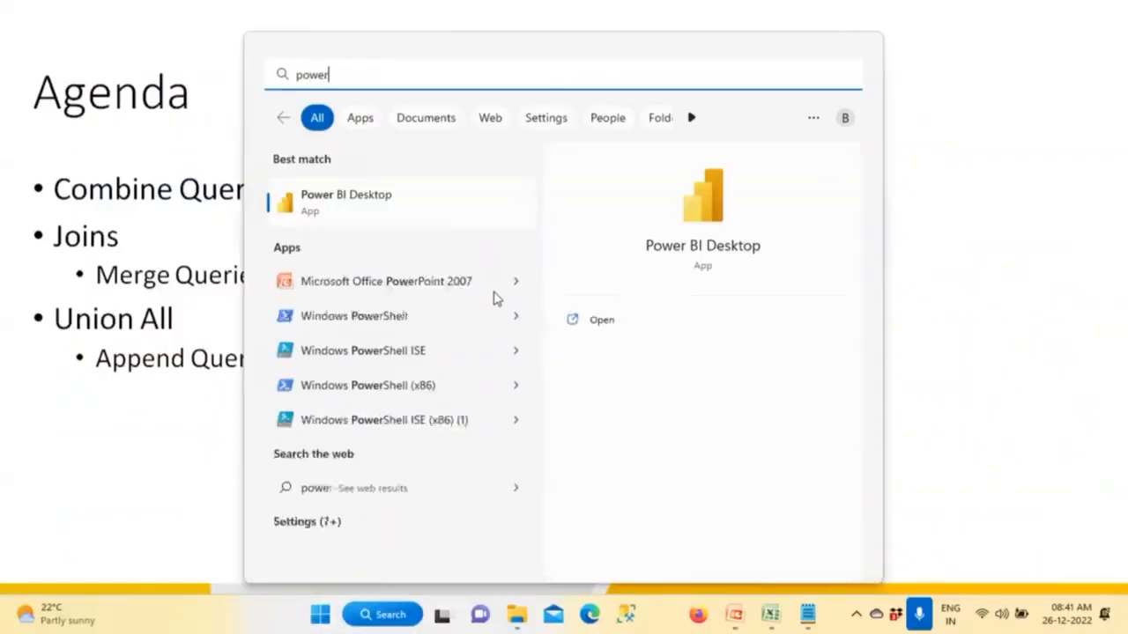
left_click(384, 204)
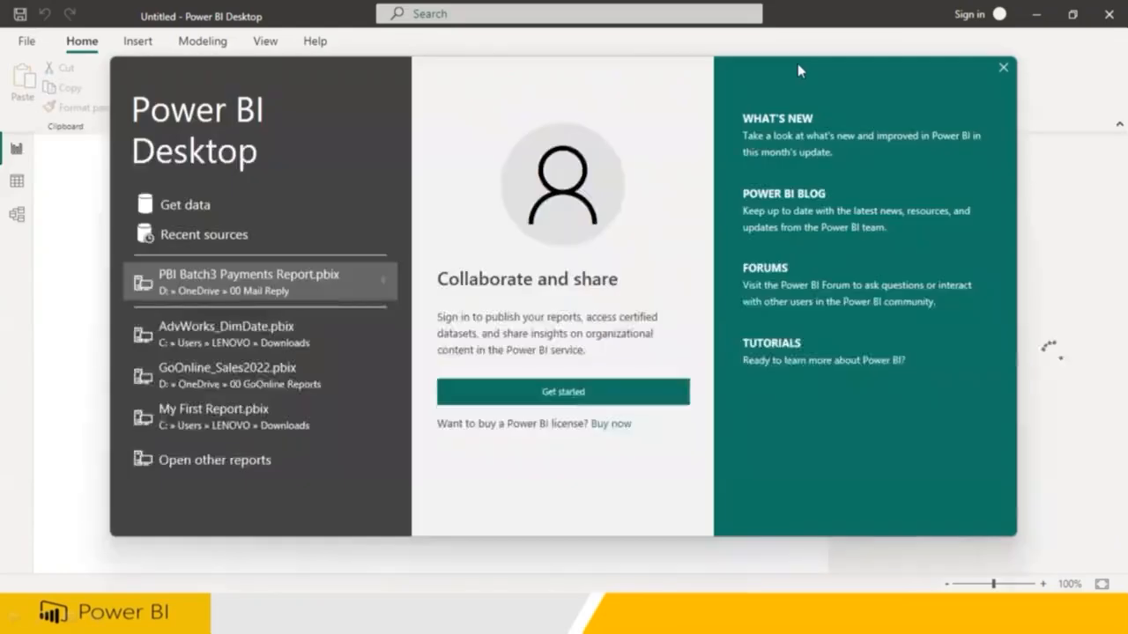
left_click(1003, 67)
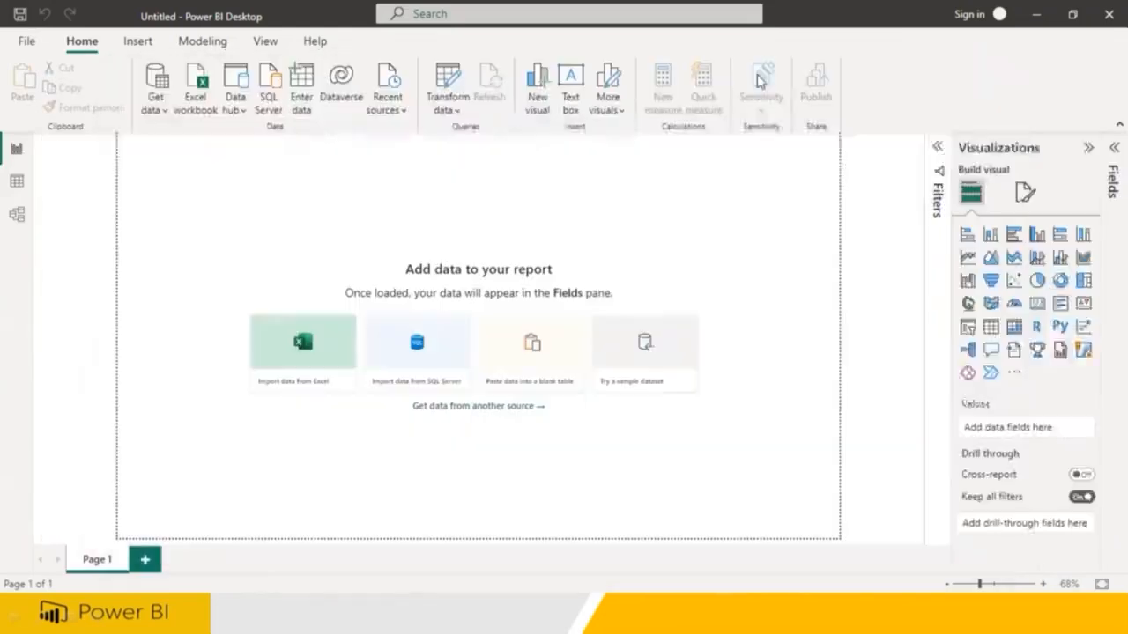
left_click(454, 103)
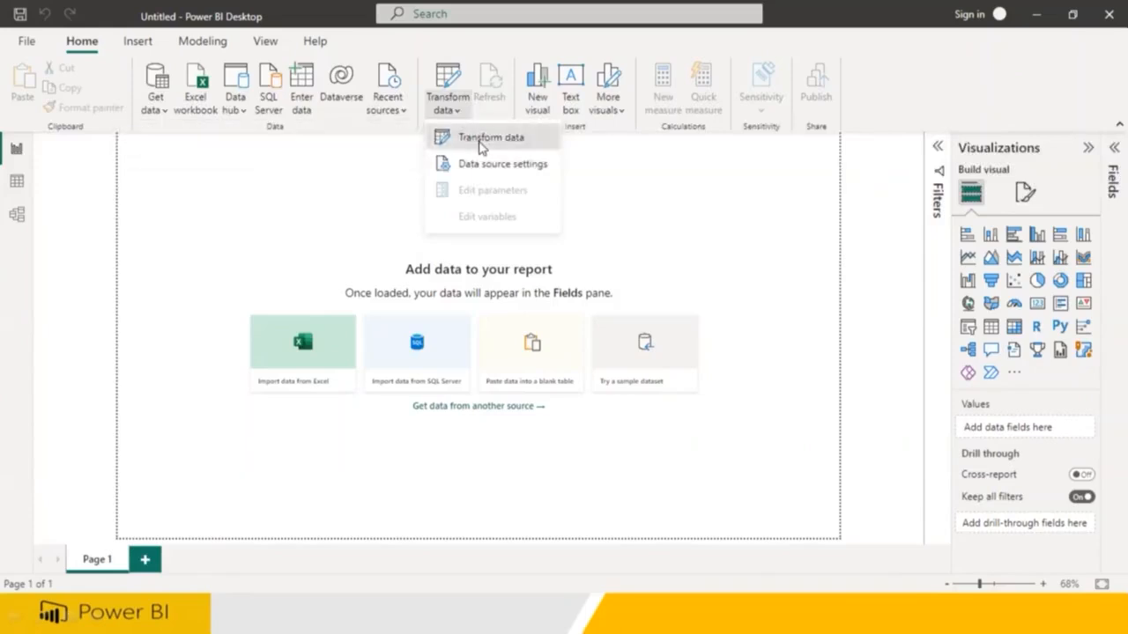
left_click(482, 141)
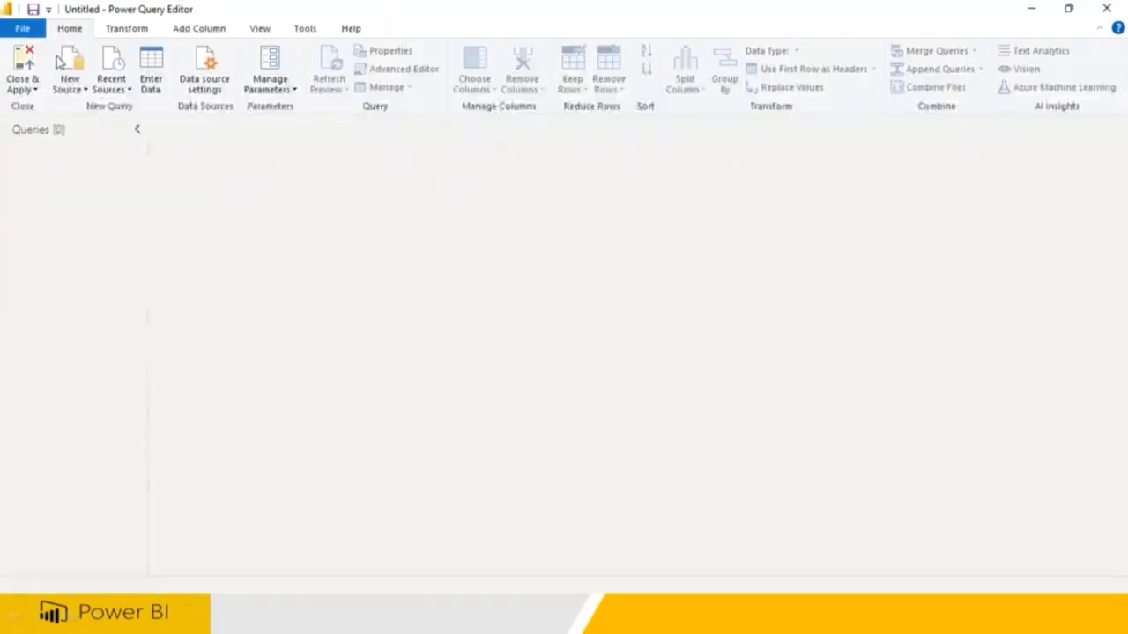
Add the Employee Excel workbook from the PBI_SourceData folder on the D: drive as a new source
left_click(70, 83)
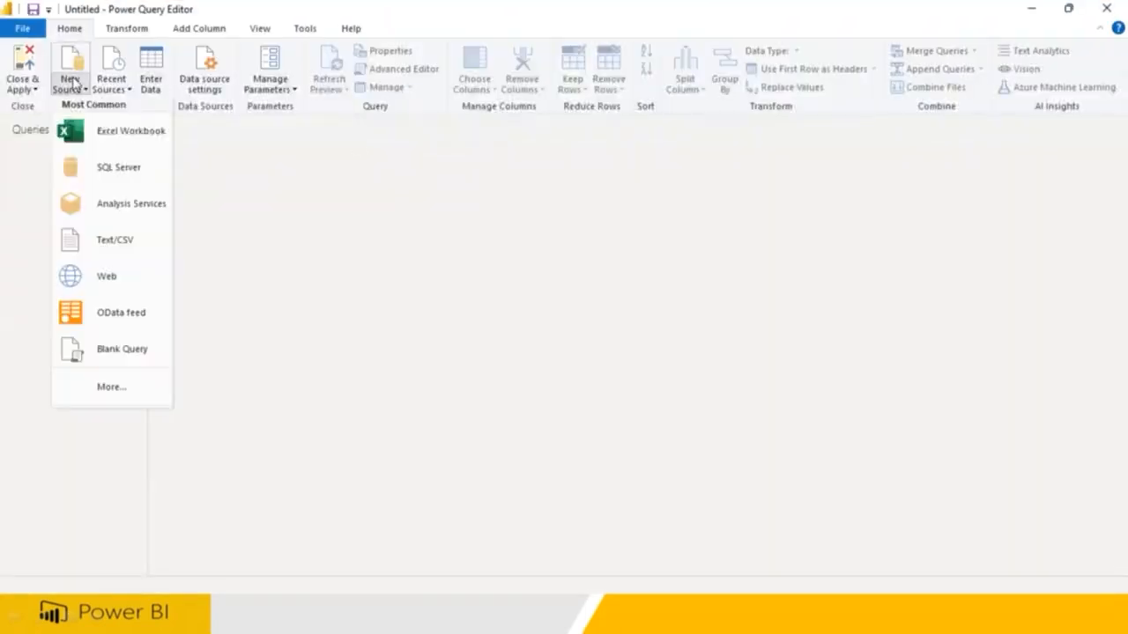
left_click(109, 134)
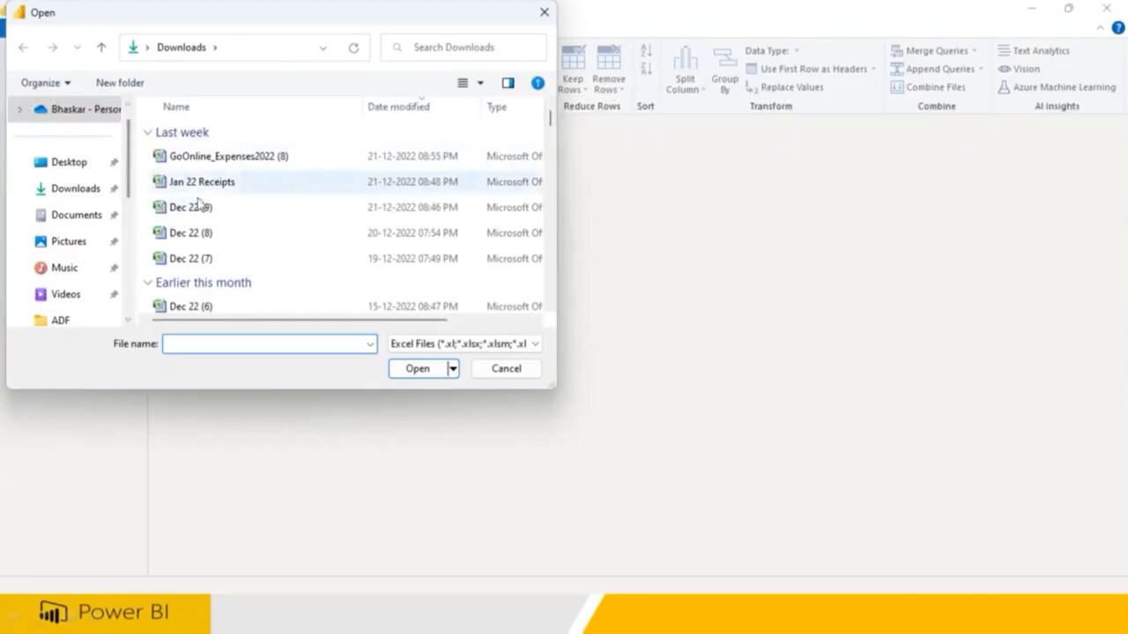
scroll(199, 204, "down", 10)
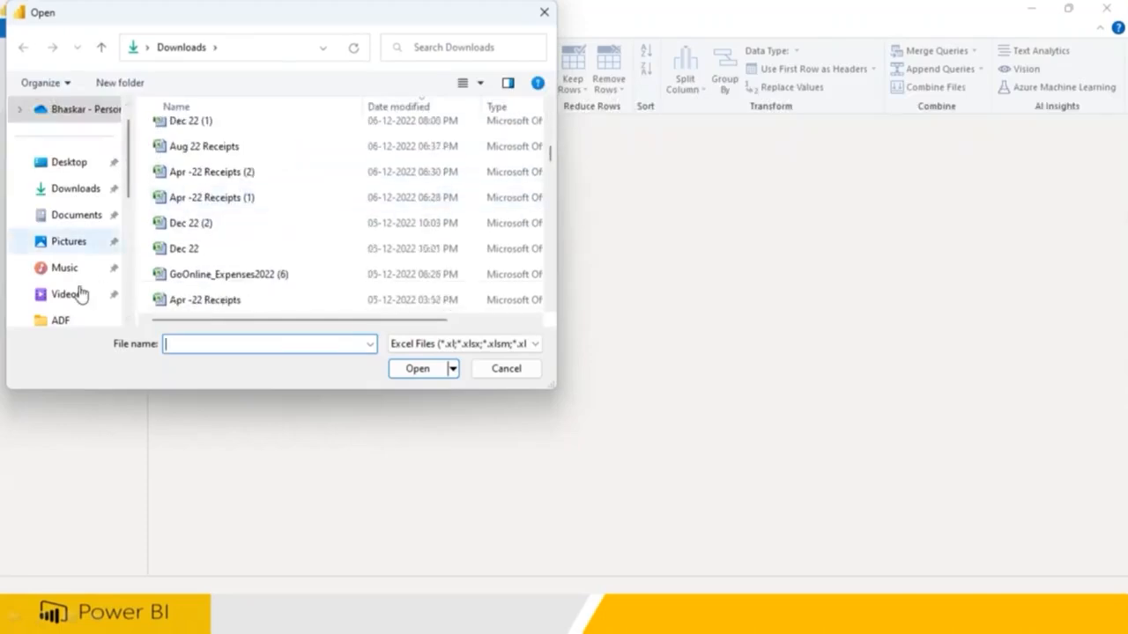
scroll(79, 282, "down", 5)
left_click(84, 163)
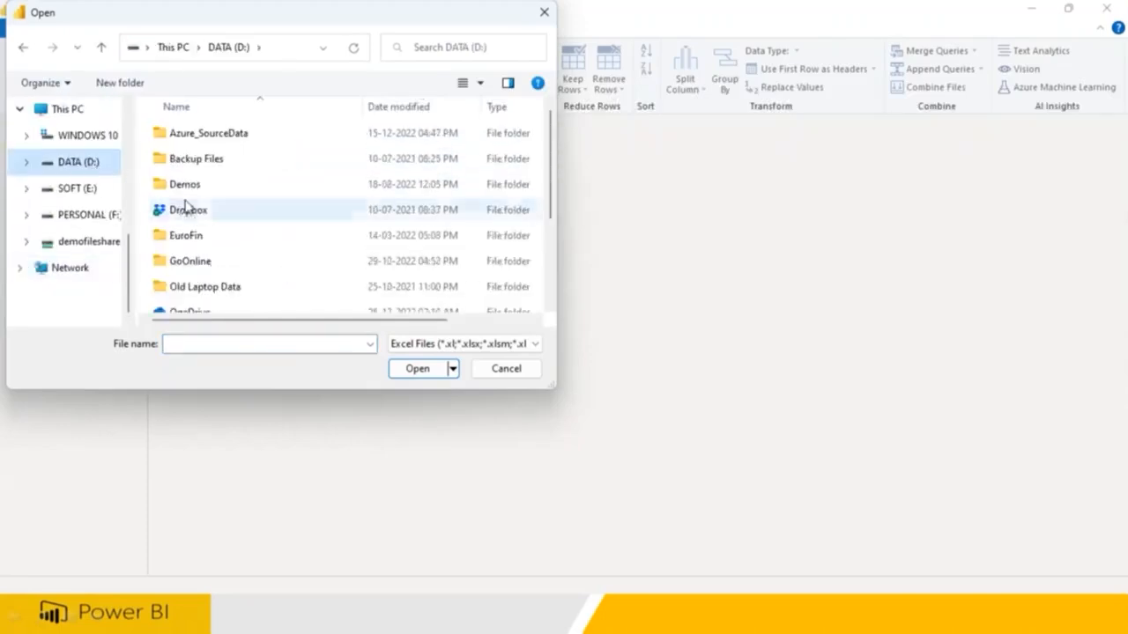
scroll(189, 204, "down", 1)
left_click(198, 280)
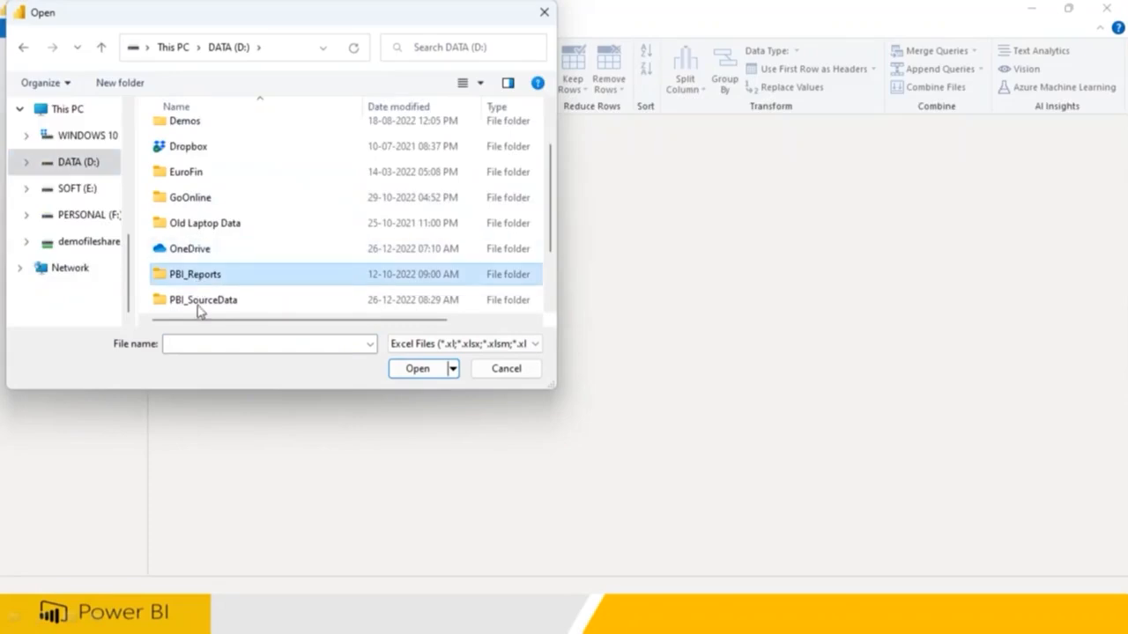
double_click(201, 304)
left_click(201, 289)
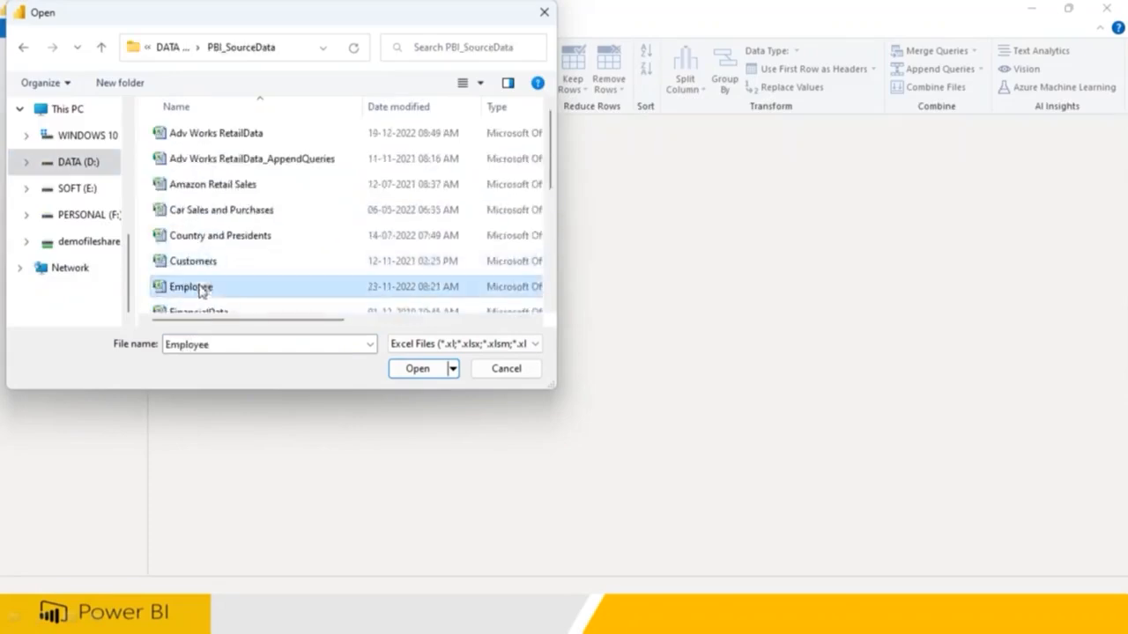
left_click(419, 368)
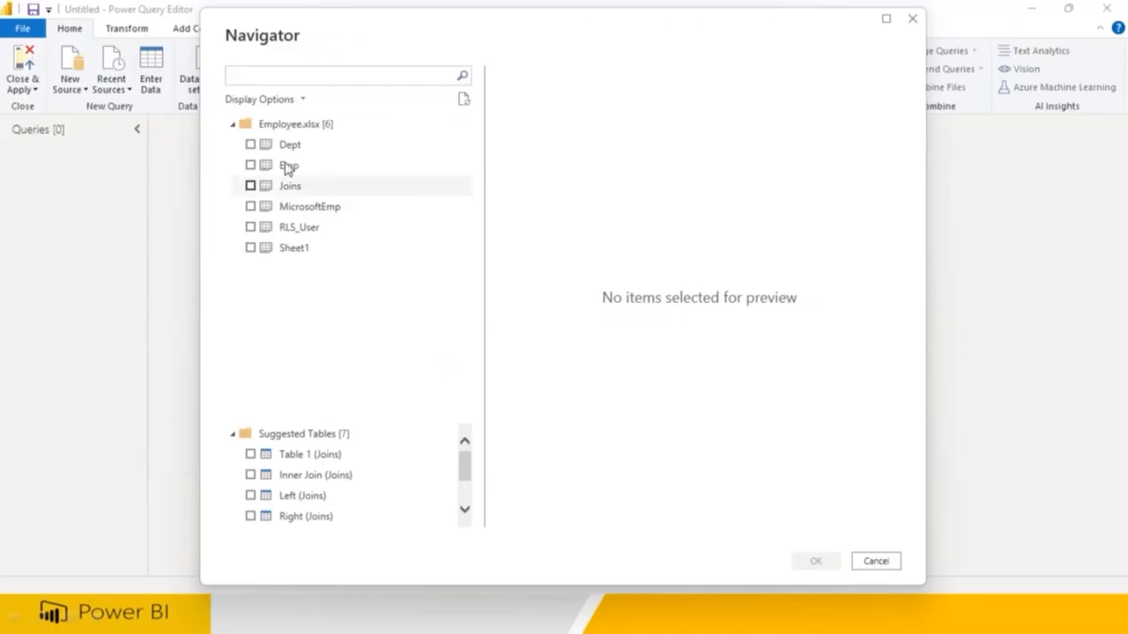
Import the Dept and Emp sheets of Employee.xlsx as queries
left_click(251, 145)
left_click(251, 166)
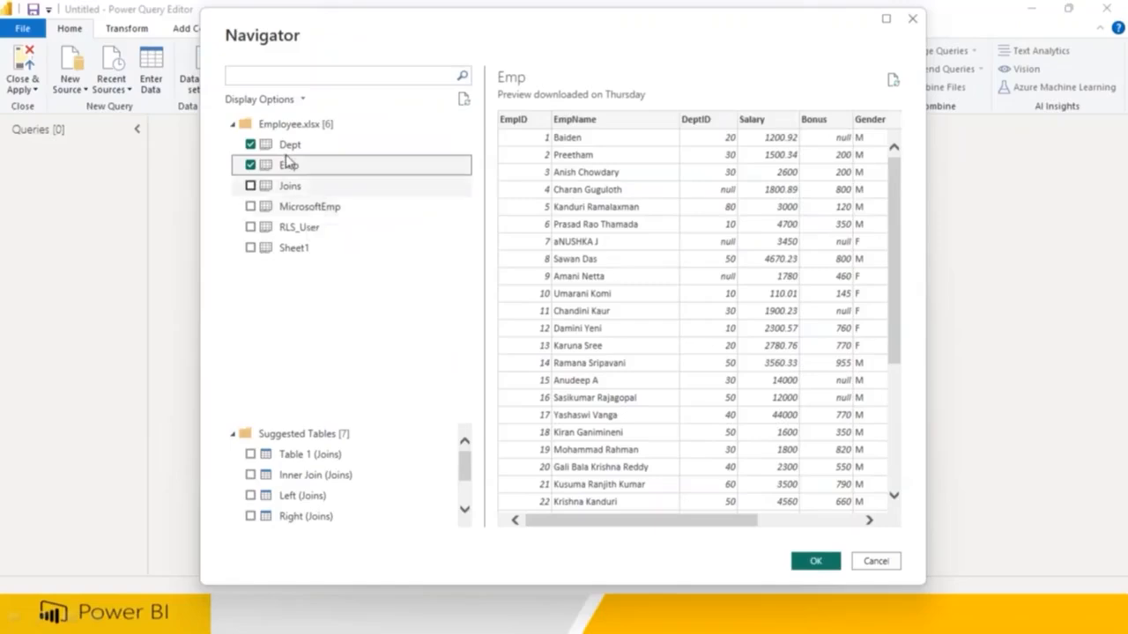
left_click(813, 562)
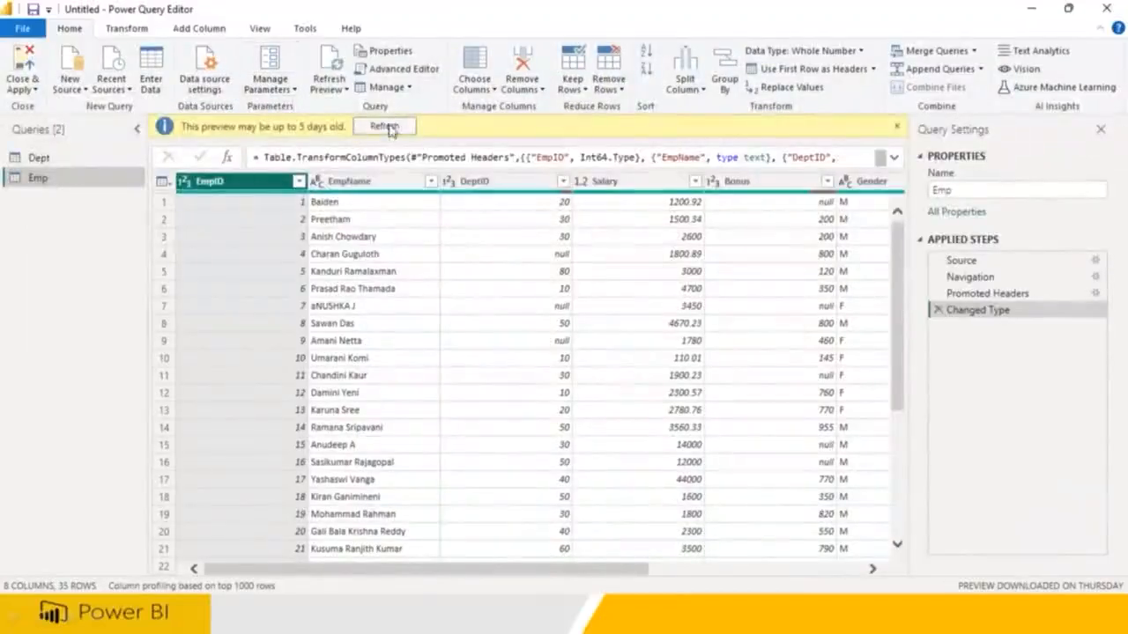
Refresh the outdated previews of the Dept and Emp queries and look over both tables
left_click(40, 161)
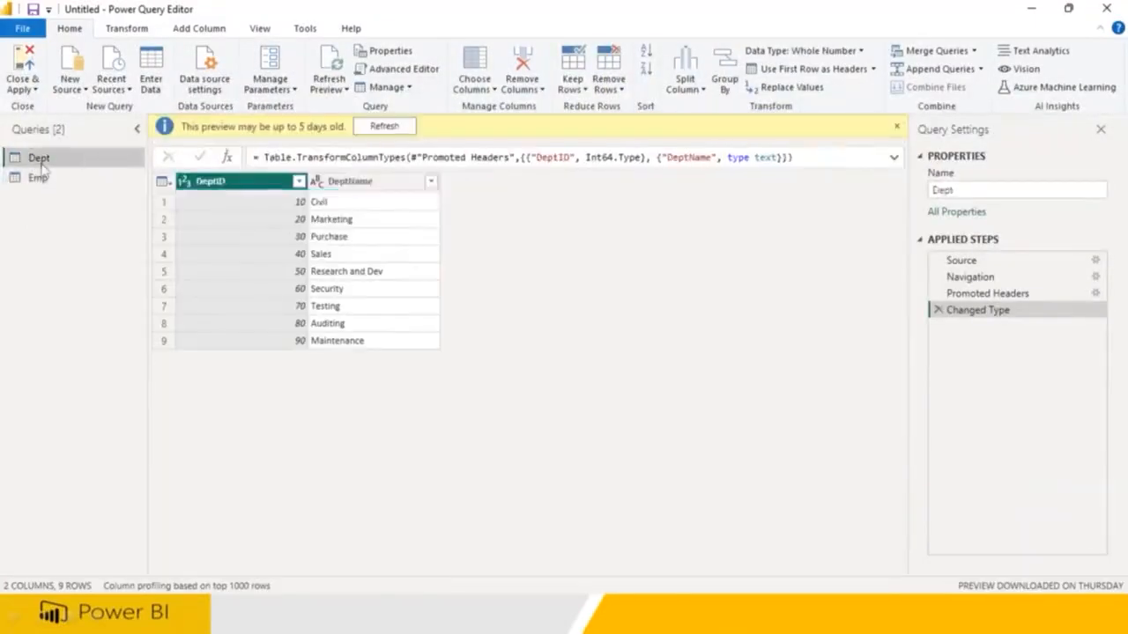
left_click(379, 126)
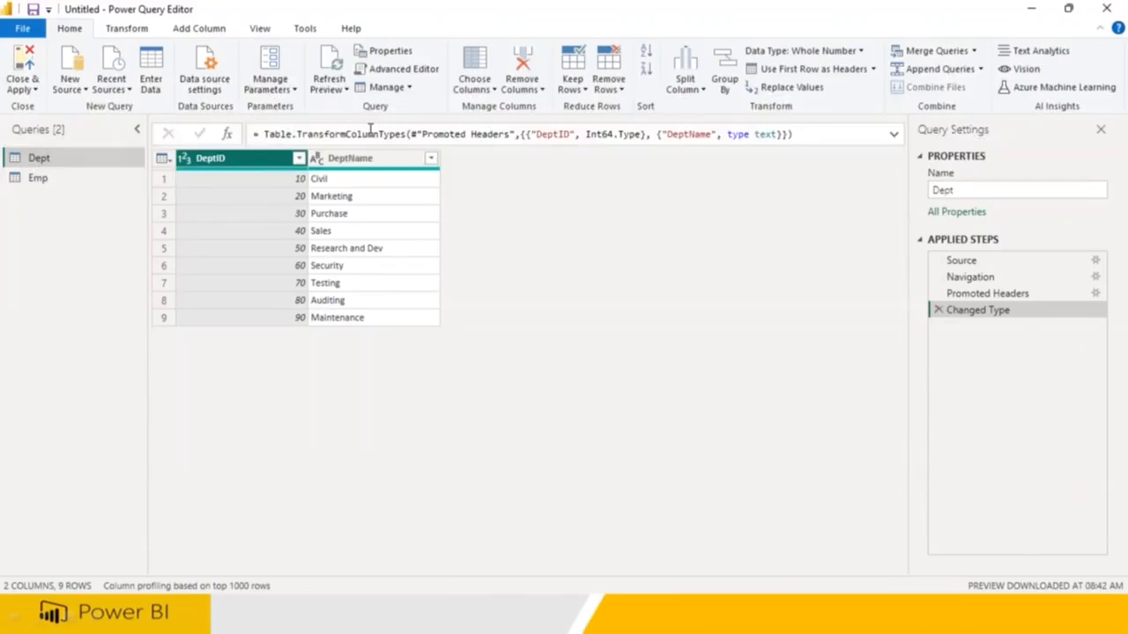
left_click(38, 178)
left_click(39, 160)
left_click(40, 178)
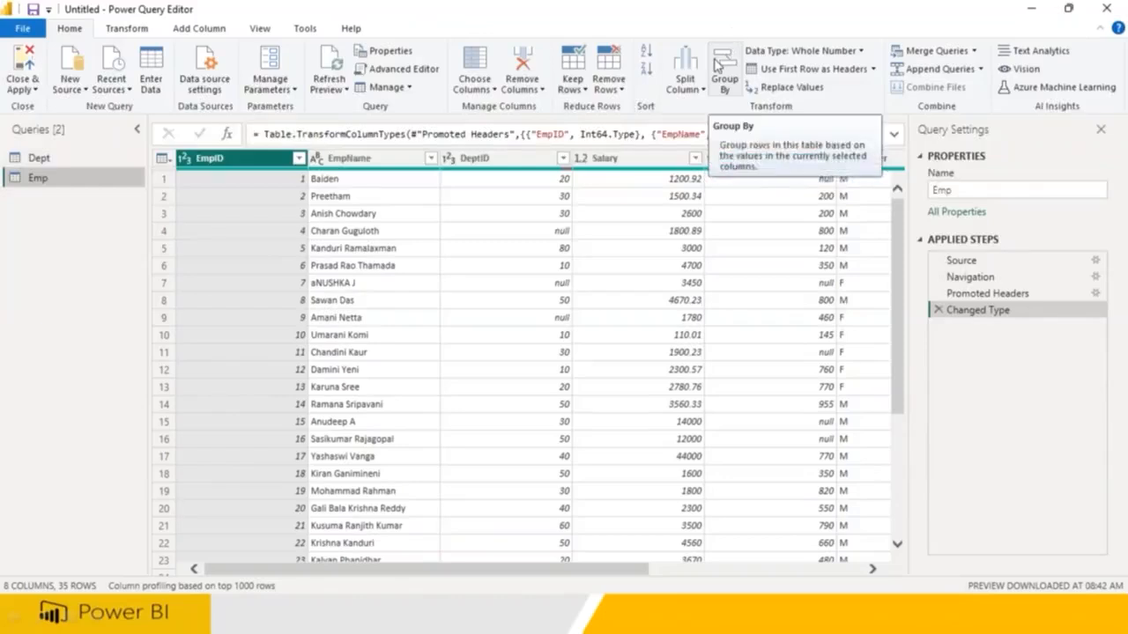
left_click_drag(886, 122, 820, 237)
mouse_move(881, 113)
left_mouse_down()
mouse_move(990, 58)
mouse_move(951, 27)
mouse_move(874, 88)
mouse_move(889, 114)
left_mouse_up()
left_click_drag(904, 58, 962, 56)
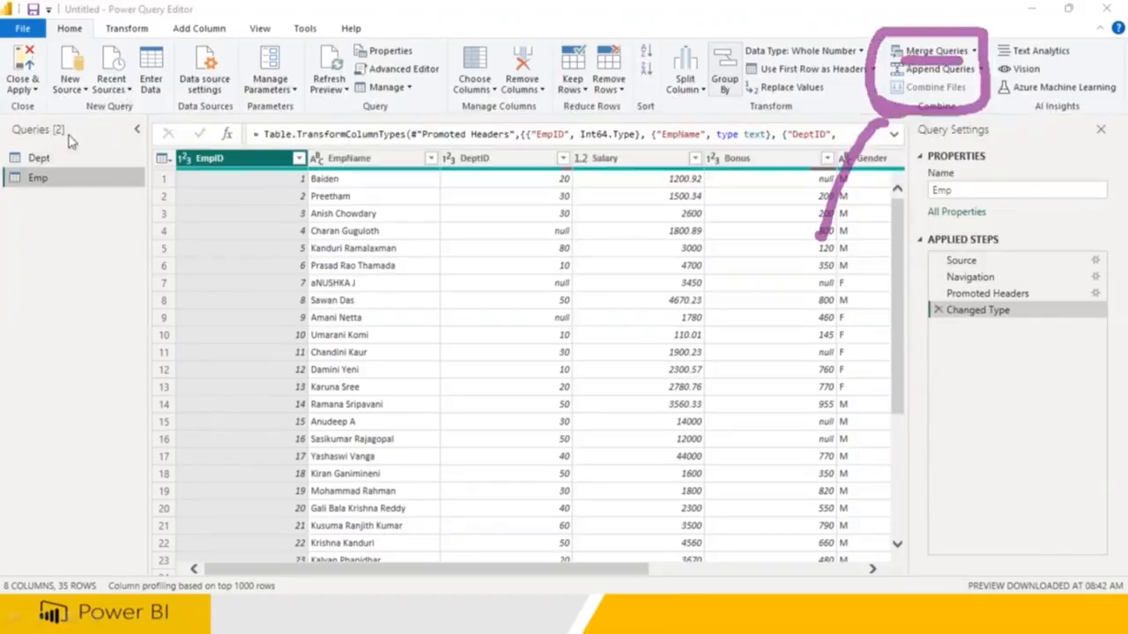
left_click(974, 50)
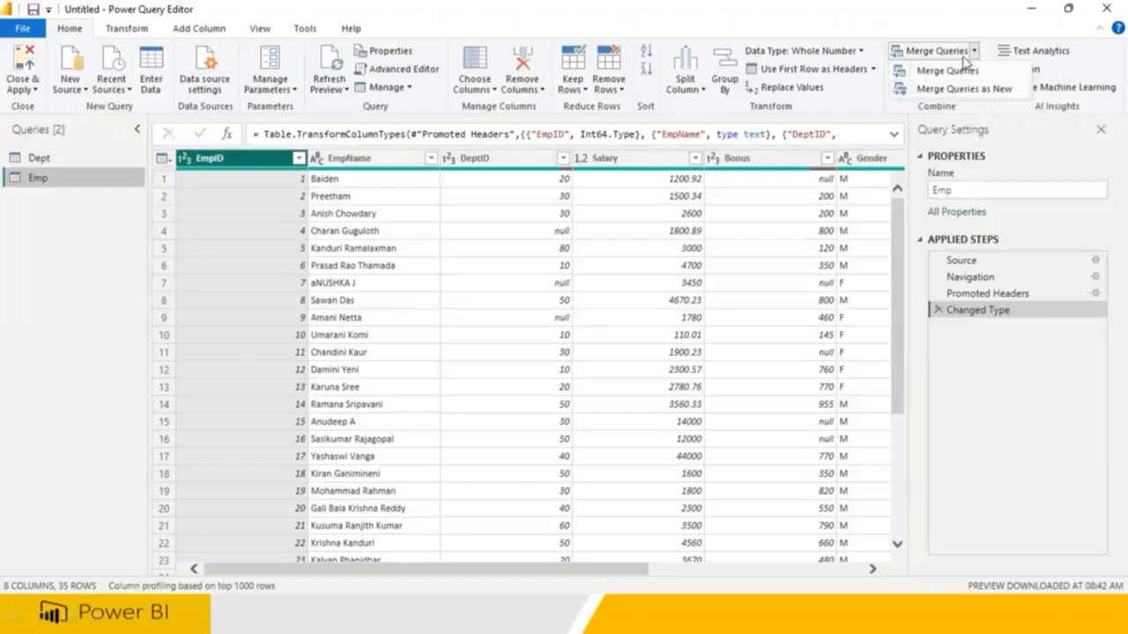
left_click(49, 162)
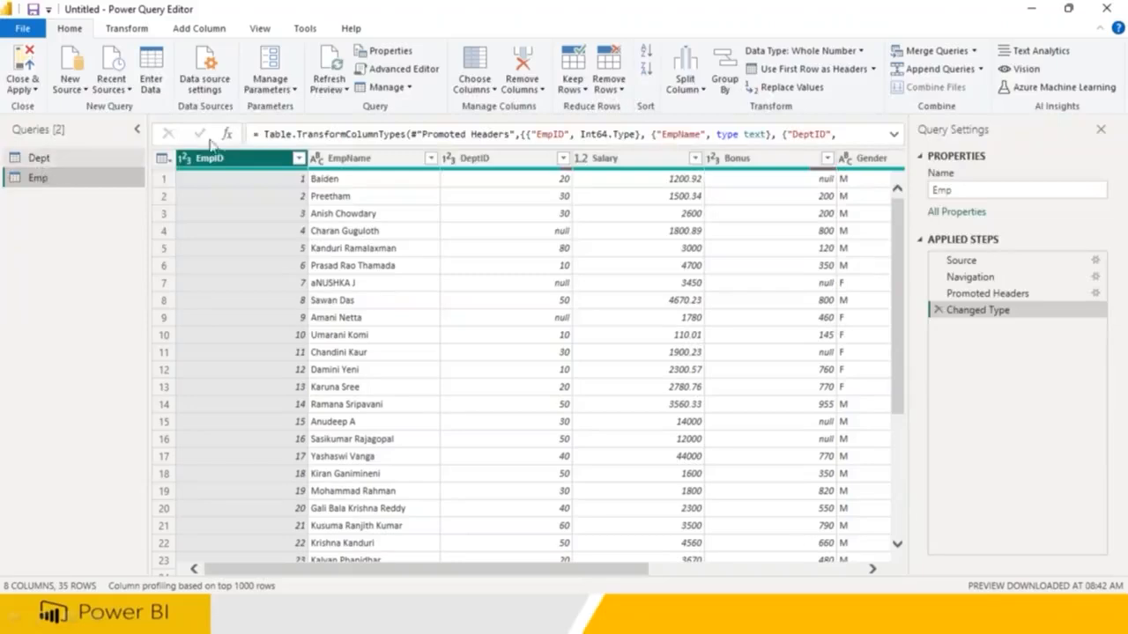
Start a Merge Queries as New operation with Emp as the first table and Dept as the second table
left_click(974, 51)
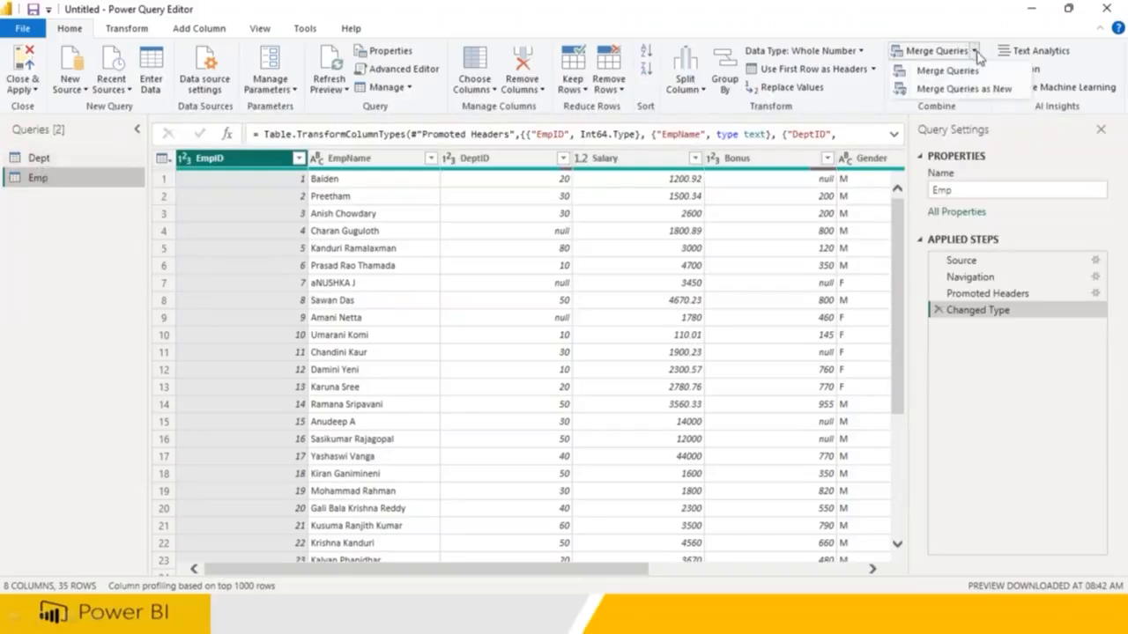
left_click(988, 89)
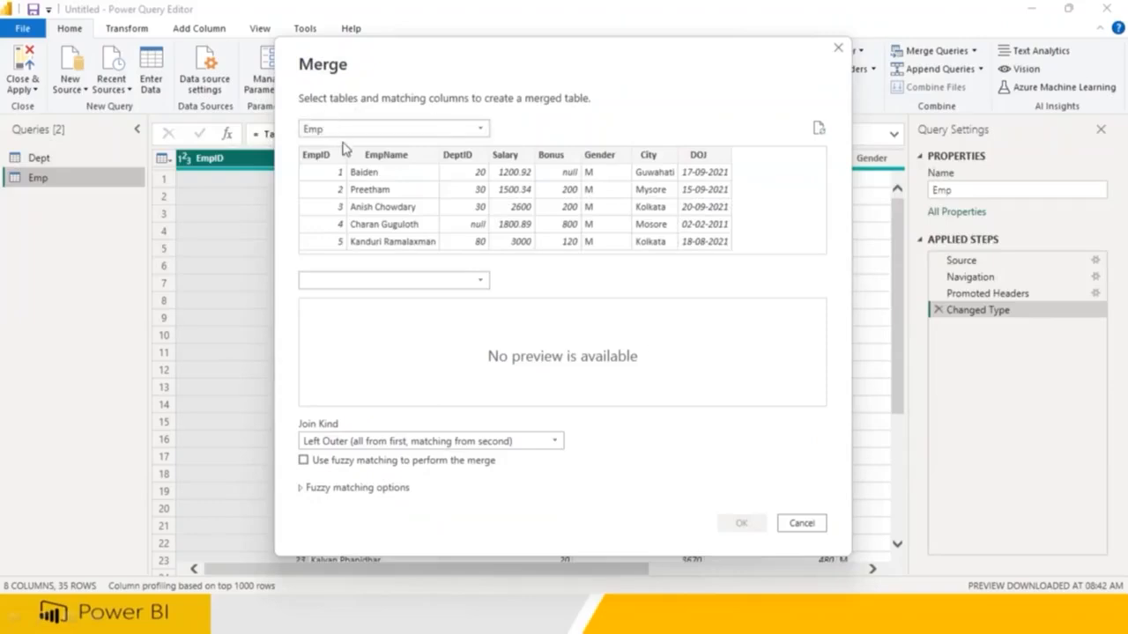
left_click(342, 132)
left_click(344, 164)
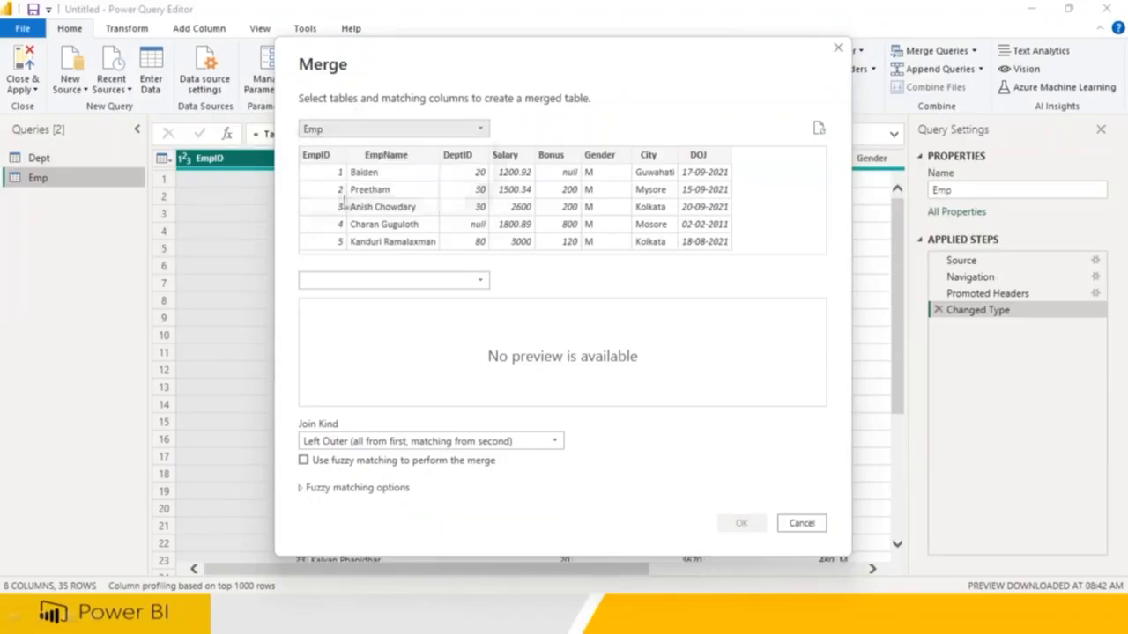
left_click(356, 285)
left_click(353, 300)
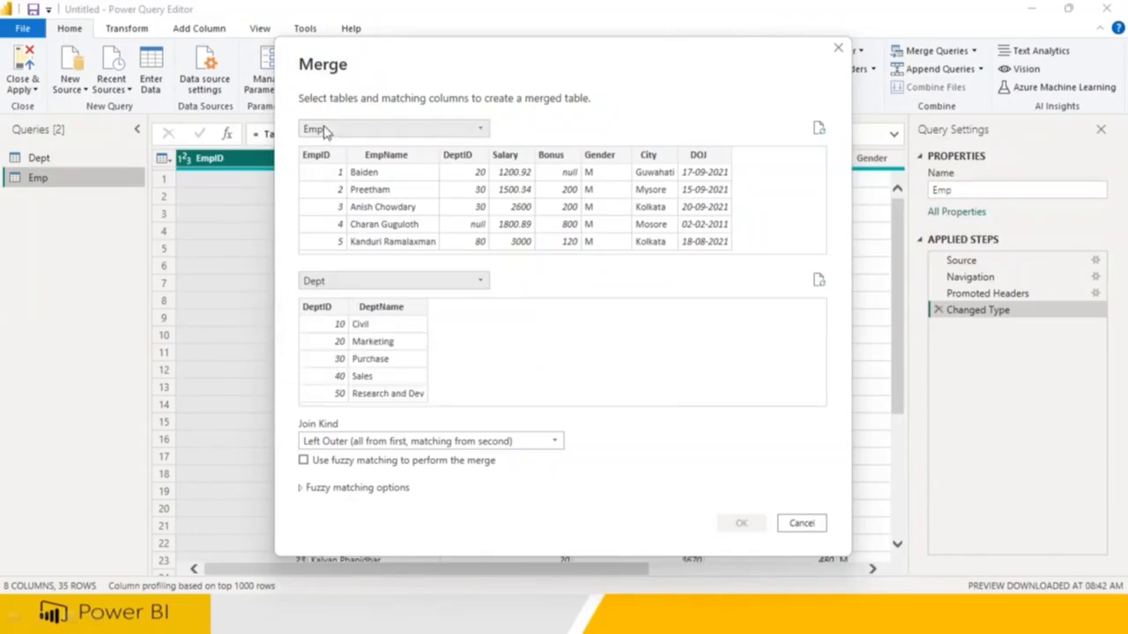
Create the merge with the Inner (only matching rows) join kind, matching DeptID in Emp with DeptID in Dept
left_click(406, 443)
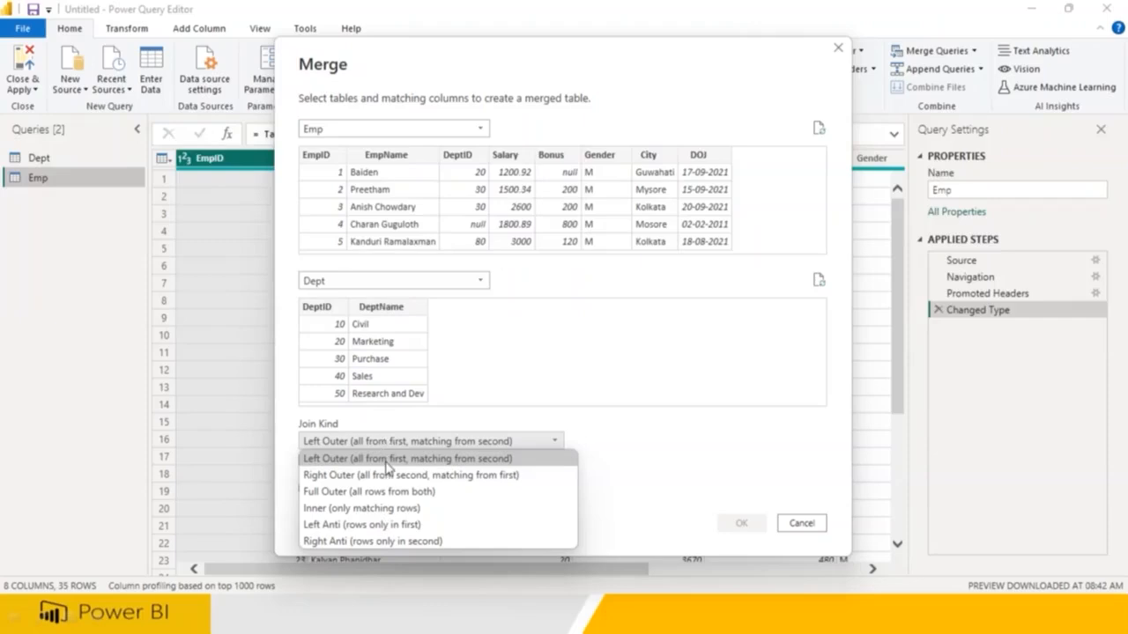
left_click(391, 510)
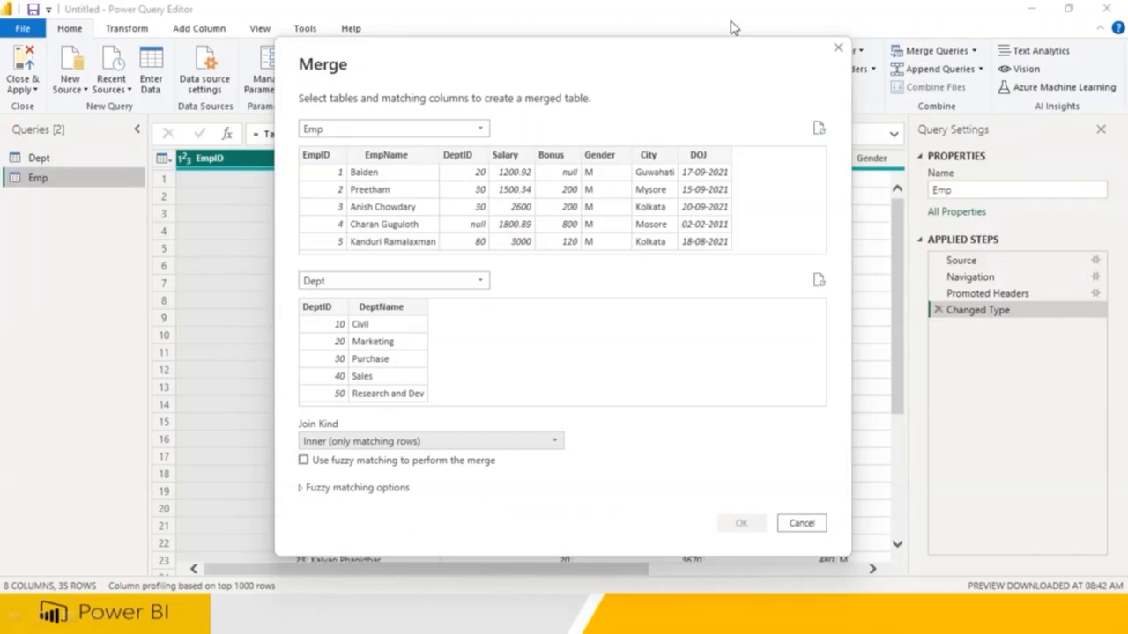
mouse_move(439, 175)
left_mouse_down()
mouse_move(476, 129)
mouse_move(453, 179)
left_mouse_up()
left_click_drag(296, 315, 352, 304)
left_click(61, 133)
left_click(469, 156)
left_click(317, 308)
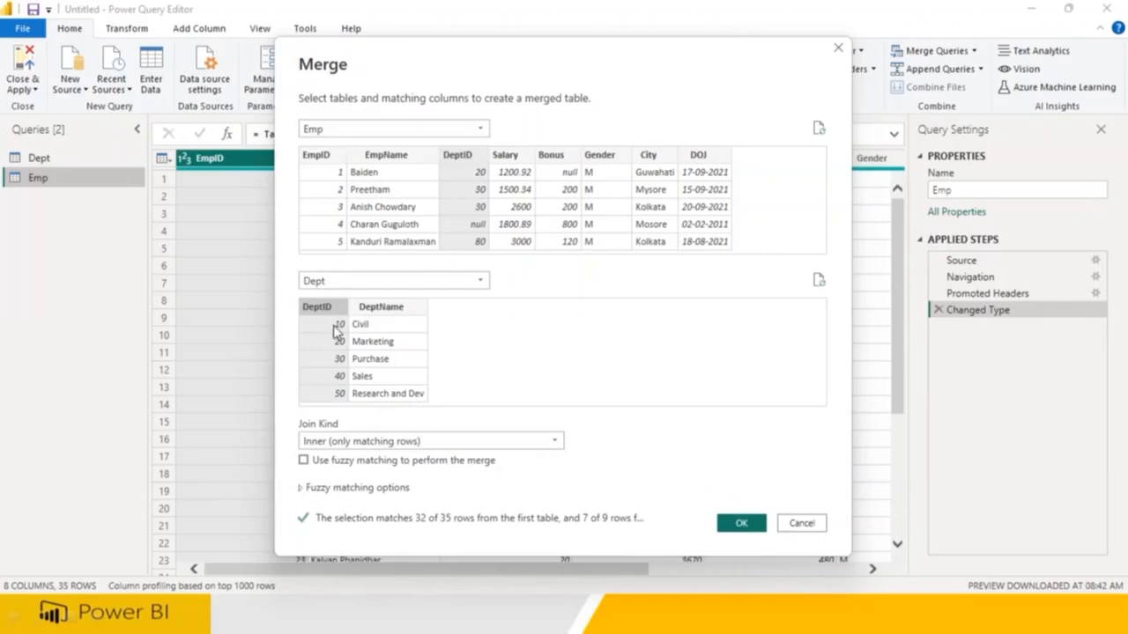
left_click(741, 524)
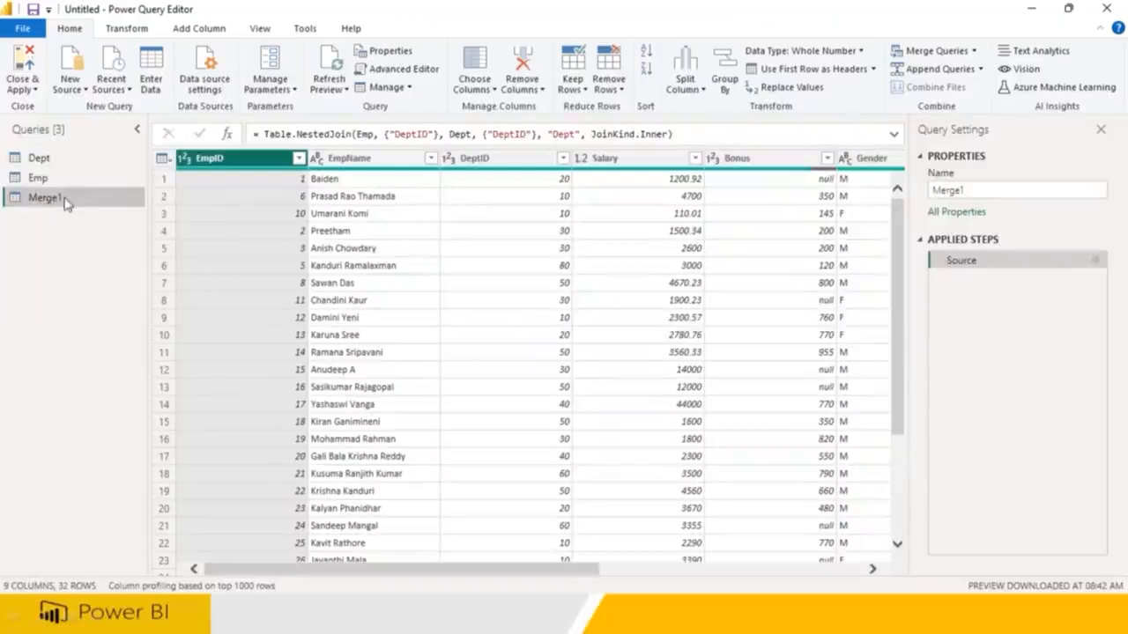
Rename the merged query as EmpInnerJoinDept
left_click(997, 192)
key("BackSpace")
key("BackSpace")
key("BackSpace")
key("BackSpace")
key("BackSpace")
key("BackSpace")
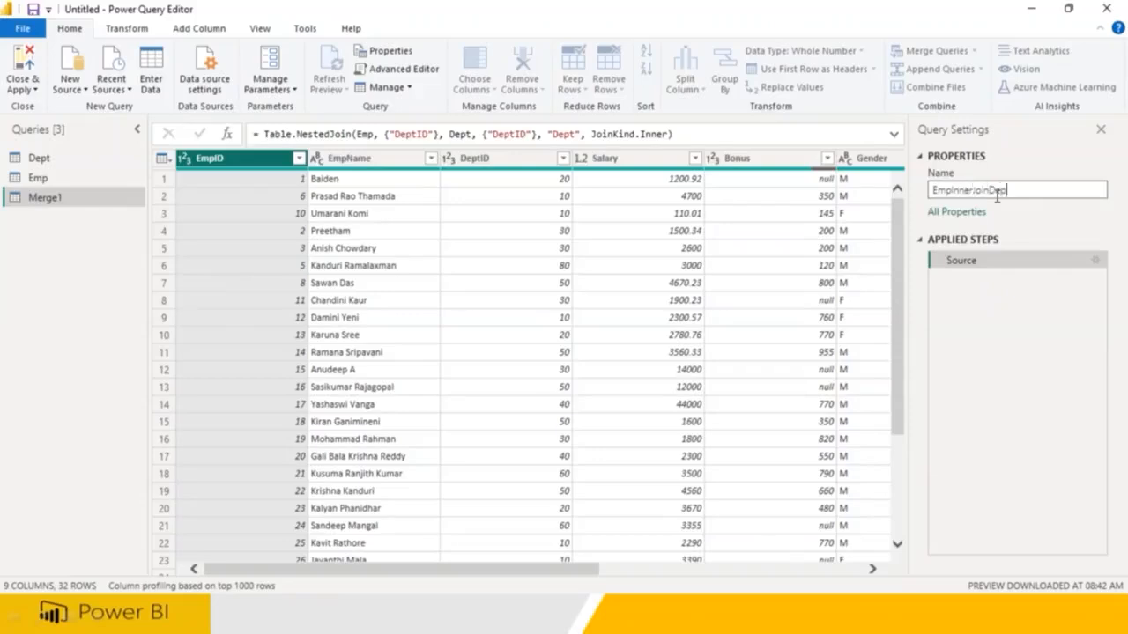
key("Return")
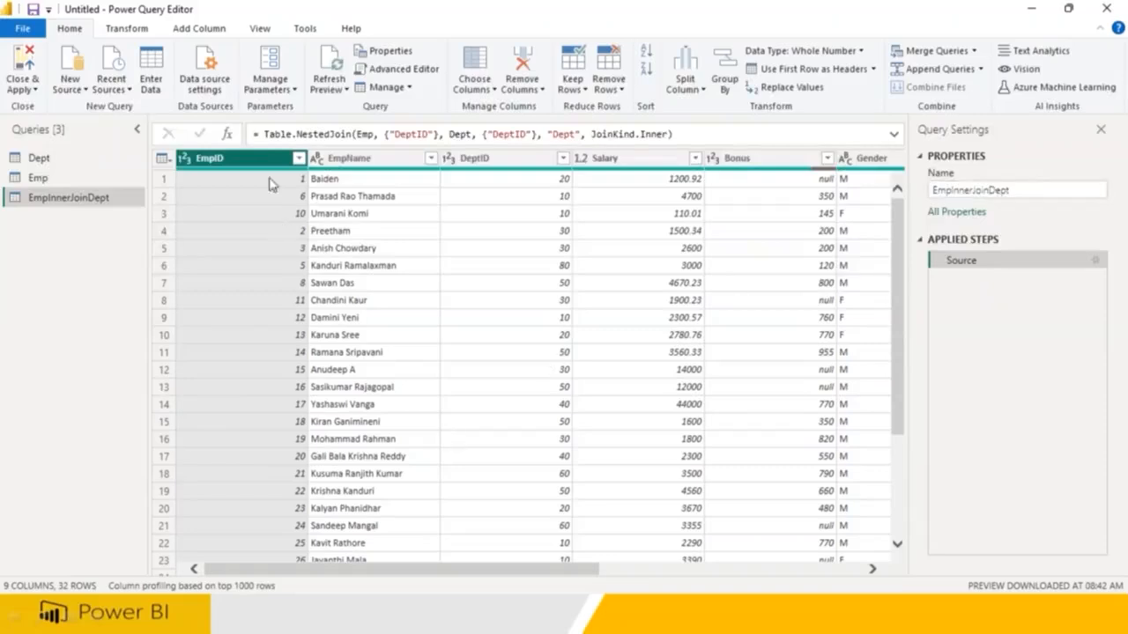
Expand the Dept column of EmpInnerJoinDept into DeptID and DeptName without the original column name as prefix
left_click_drag(433, 570, 718, 592)
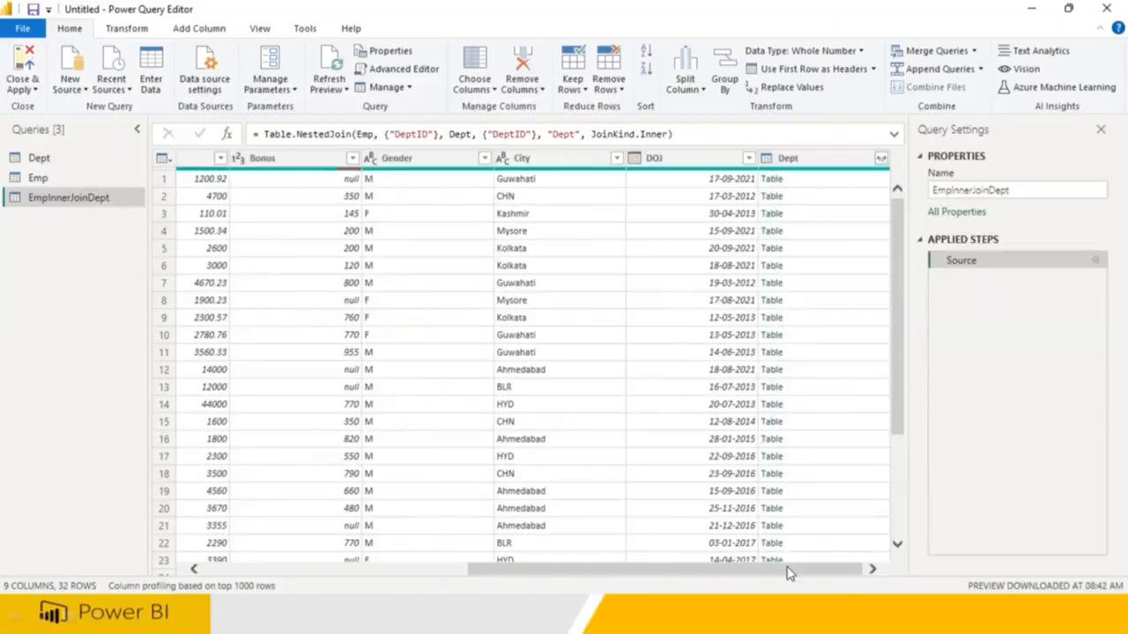
left_click(880, 160)
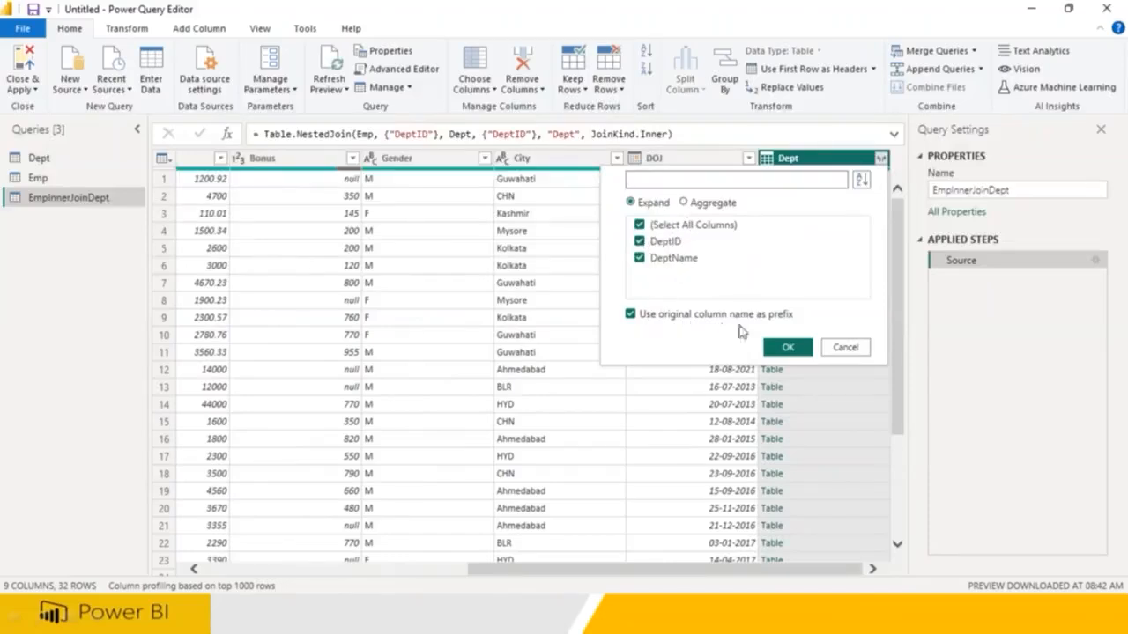
left_click(630, 314)
left_click(788, 348)
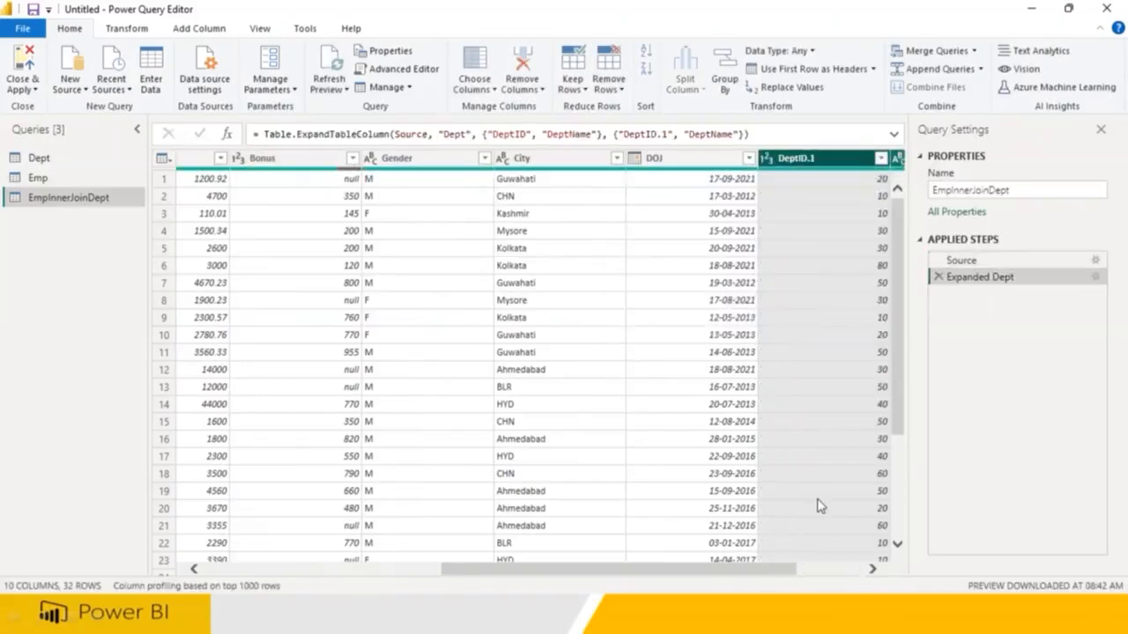
left_click(841, 569)
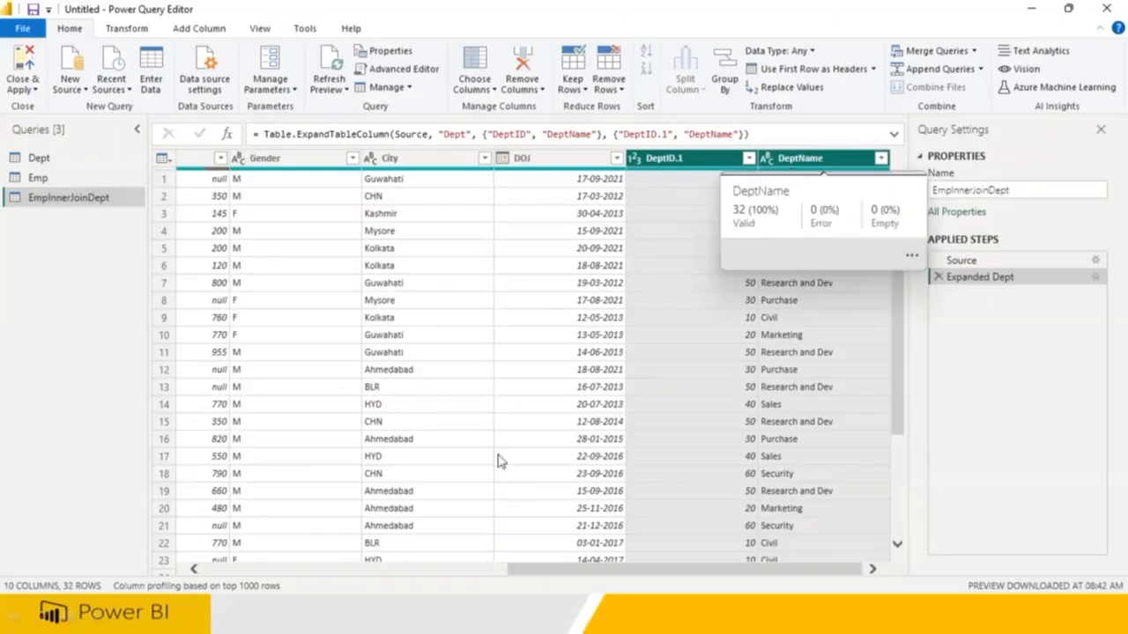
left_click(222, 569)
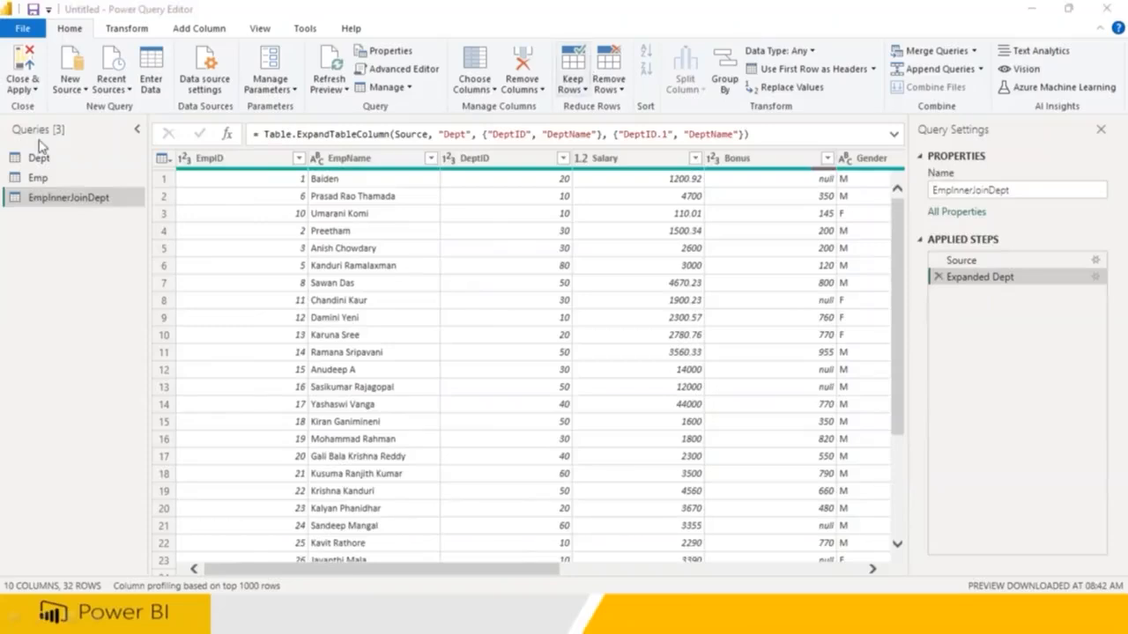
mouse_move(111, 316)
left_mouse_down()
mouse_move(132, 348)
mouse_move(113, 379)
left_mouse_up()
mouse_move(171, 310)
left_mouse_down()
mouse_move(157, 373)
mouse_move(188, 310)
left_mouse_up()
left_click_drag(198, 269, 211, 280)
mouse_move(220, 385)
left_mouse_down()
mouse_move(421, 430)
mouse_move(421, 467)
left_mouse_up()
left_click_drag(425, 385, 425, 431)
mouse_move(469, 403)
left_mouse_down()
mouse_move(493, 411)
mouse_move(481, 462)
left_mouse_up()
left_click_drag(534, 414, 572, 451)
mouse_move(571, 380)
left_mouse_down()
mouse_move(476, 507)
mouse_move(528, 357)
left_mouse_up()
mouse_move(299, 315)
left_mouse_down()
mouse_move(421, 272)
mouse_move(477, 312)
left_mouse_up()
mouse_move(534, 216)
left_mouse_down()
mouse_move(578, 258)
mouse_move(571, 275)
left_mouse_up()
mouse_move(582, 174)
left_mouse_down()
mouse_move(564, 176)
mouse_move(578, 181)
left_mouse_up()
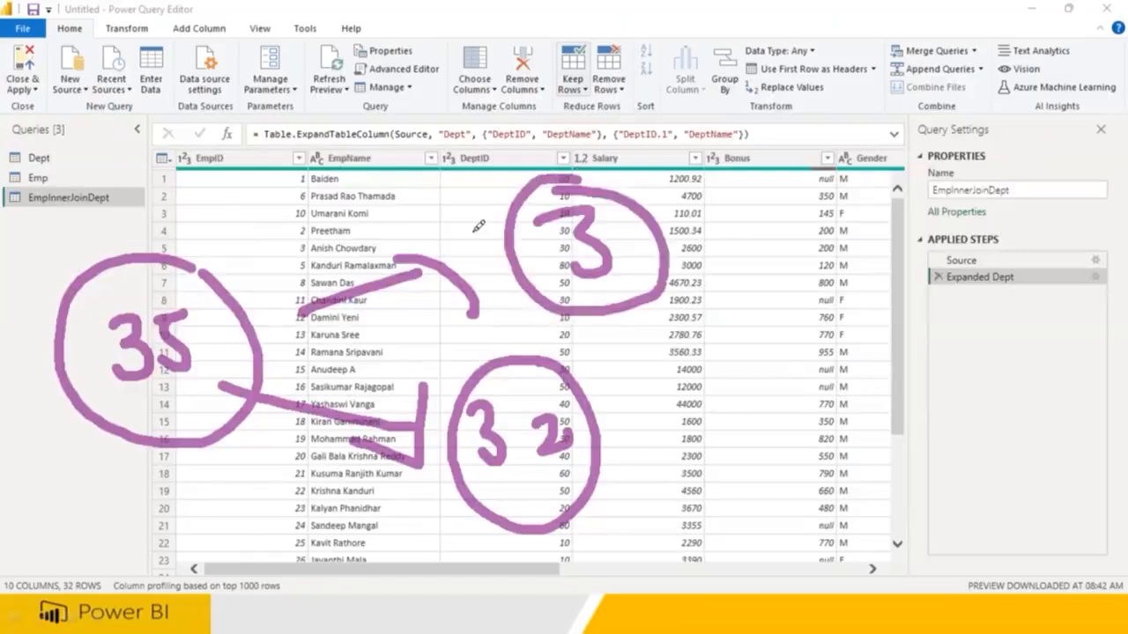
mouse_move(119, 592)
left_mouse_down()
mouse_move(70, 548)
mouse_move(60, 571)
mouse_move(93, 599)
left_mouse_up()
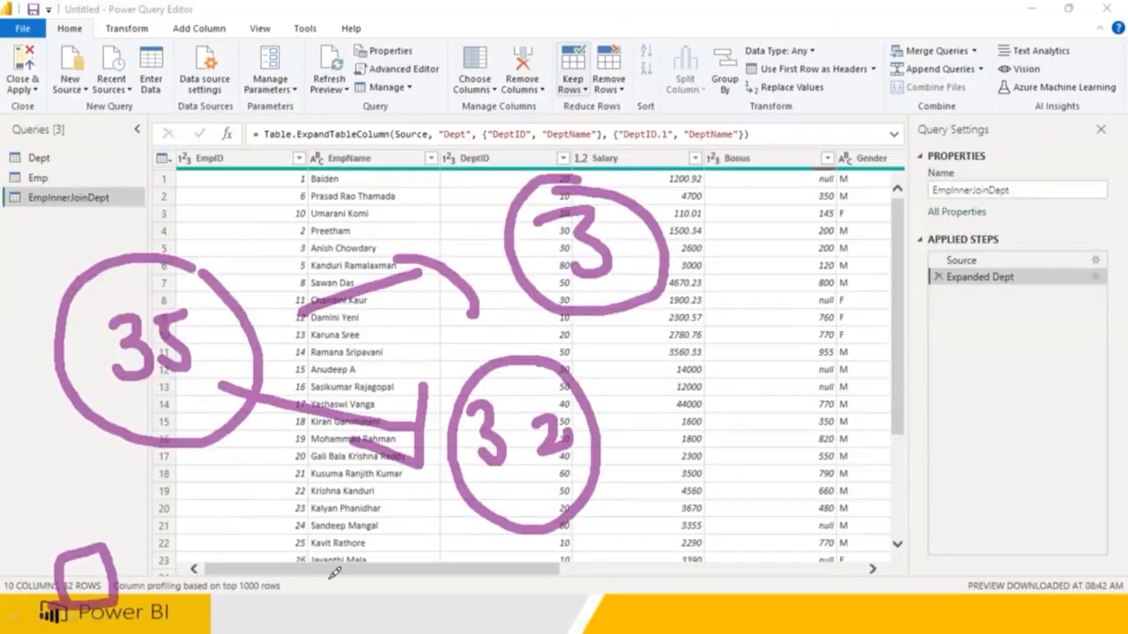
left_click_drag(626, 480, 715, 458)
left_click_drag(719, 374, 783, 506)
mouse_move(797, 409)
left_mouse_down()
mouse_move(802, 480)
mouse_move(819, 440)
left_mouse_up()
left_click_drag(801, 475, 868, 467)
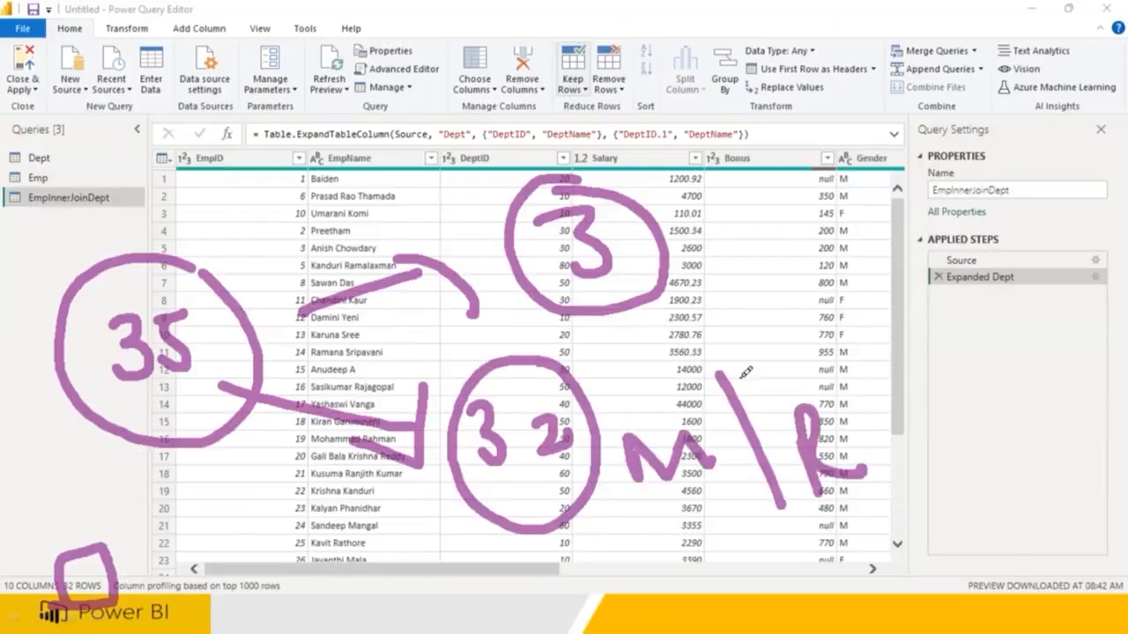
mouse_move(697, 210)
left_mouse_down()
mouse_move(782, 252)
mouse_move(852, 201)
left_mouse_up()
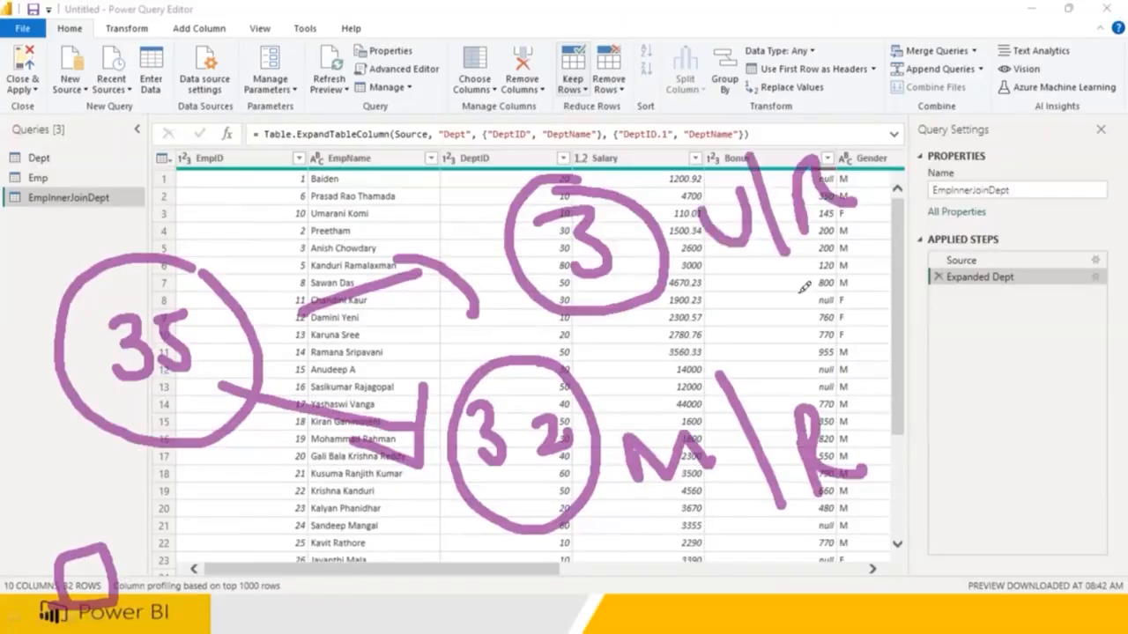
left_click_drag(697, 319, 804, 284)
left_click_drag(516, 272, 675, 209)
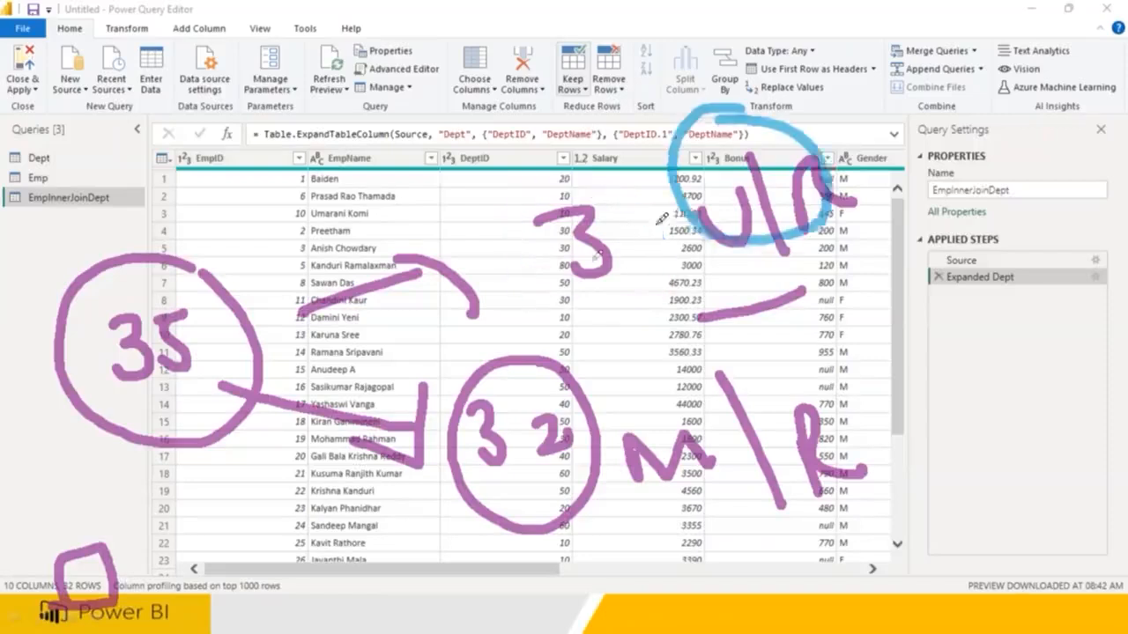
left_click_drag(536, 295, 599, 293)
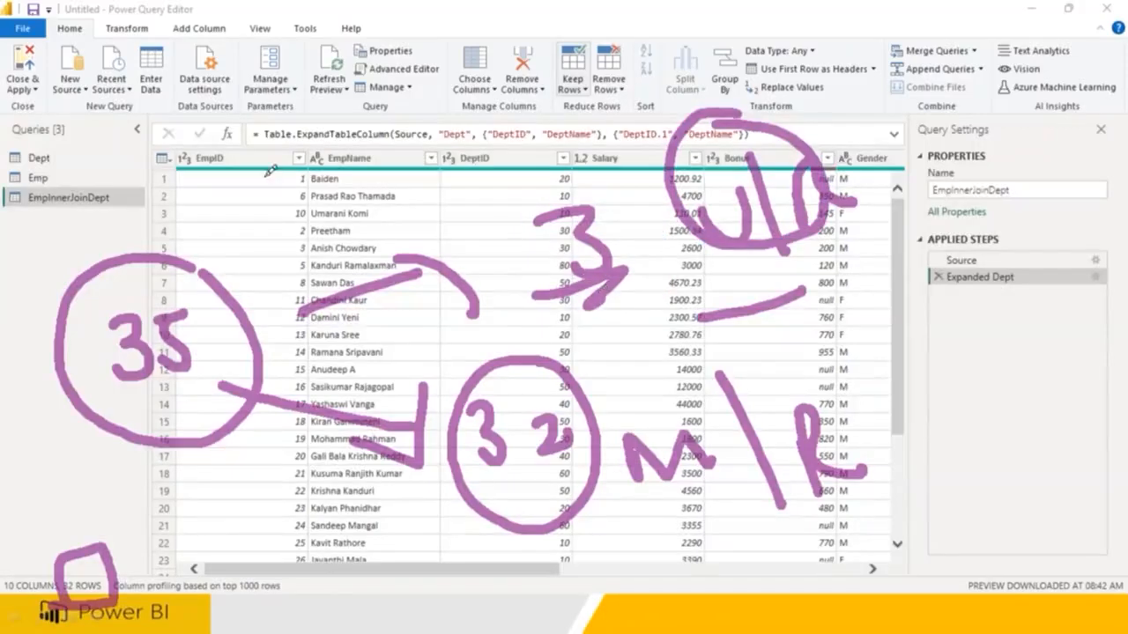
key("Escape")
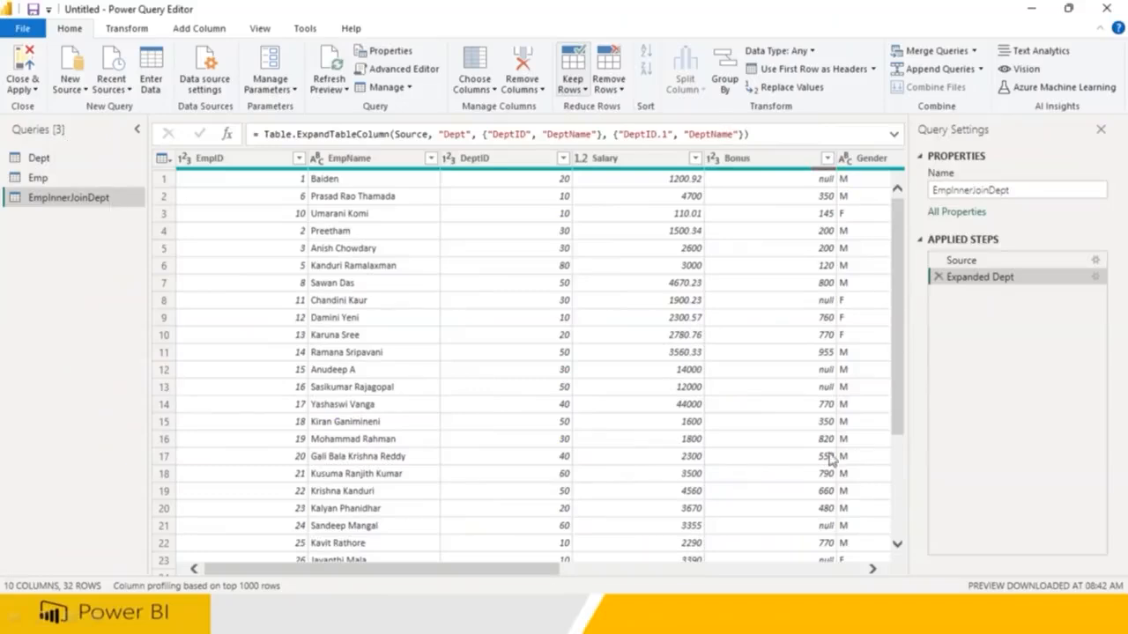
Start another Merge Queries as New operation with Emp as the first table and Dept as the second
left_click(974, 52)
left_click(969, 89)
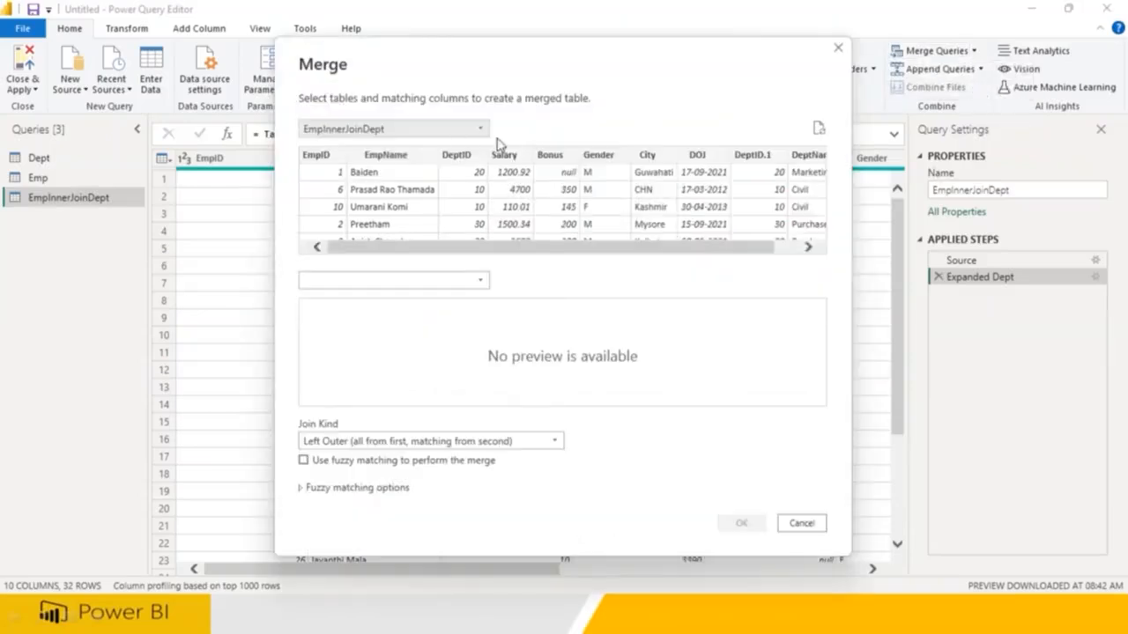
left_click(448, 129)
left_click(335, 161)
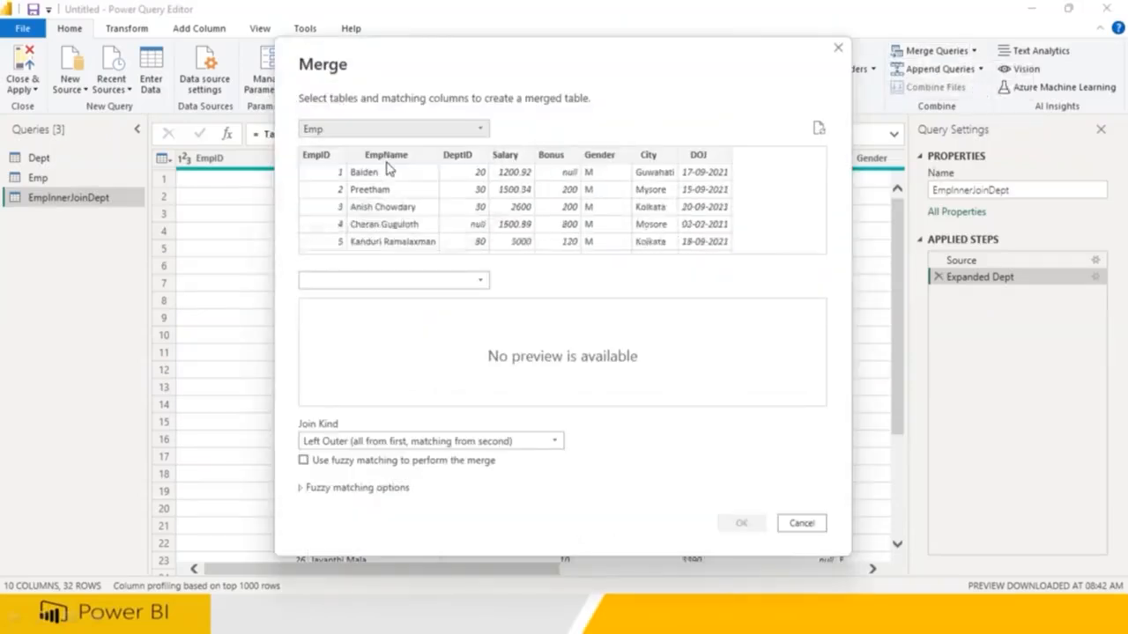
left_click(340, 280)
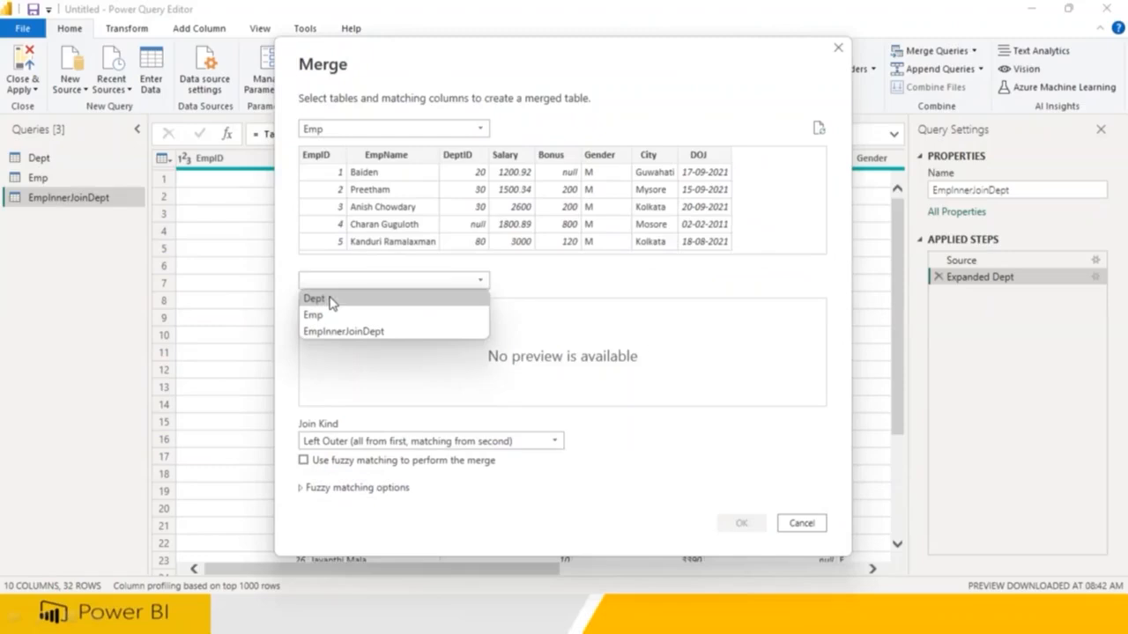
left_click(339, 297)
Swap the merge tables to Dept first and Emp second, and switch back to Emp first and Dept second
left_click(319, 130)
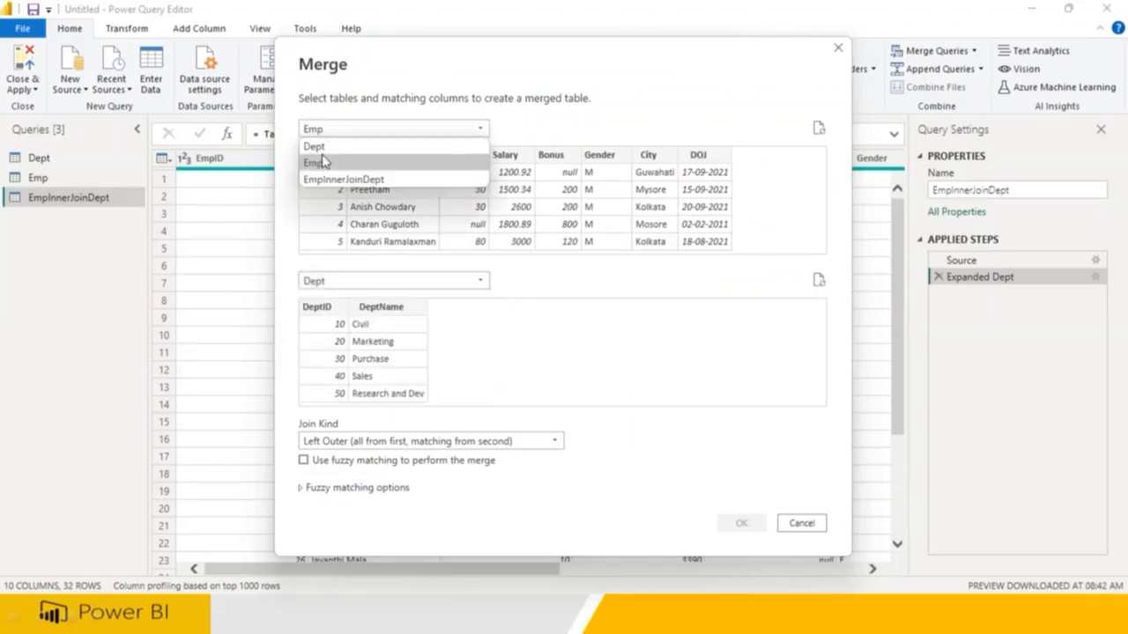
left_click(322, 147)
left_click(352, 281)
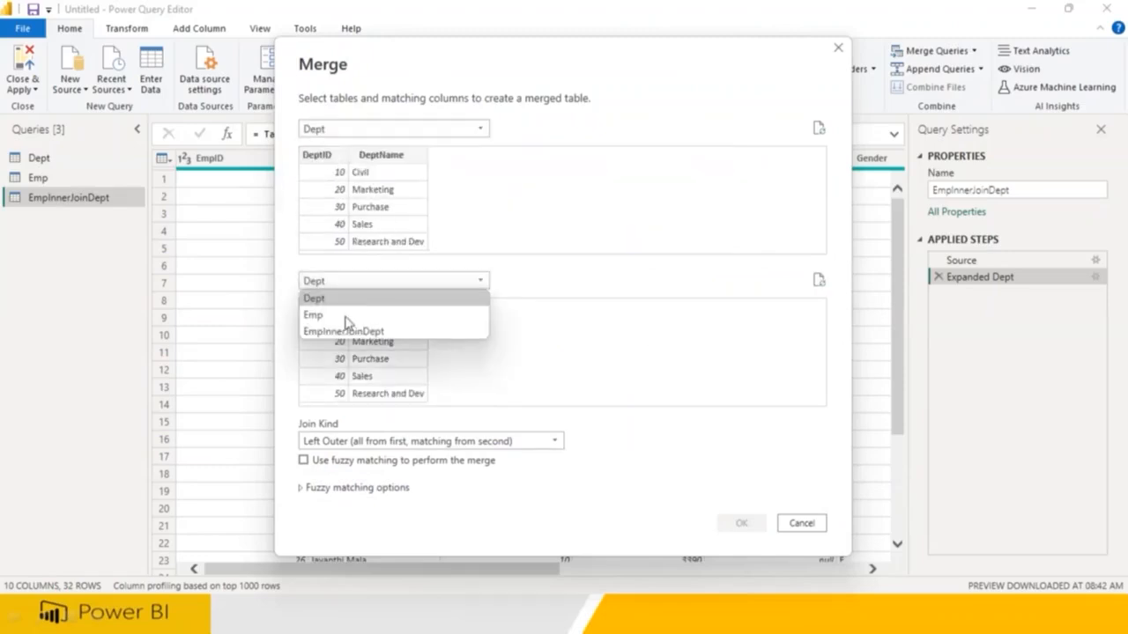
left_click(345, 313)
left_click(333, 132)
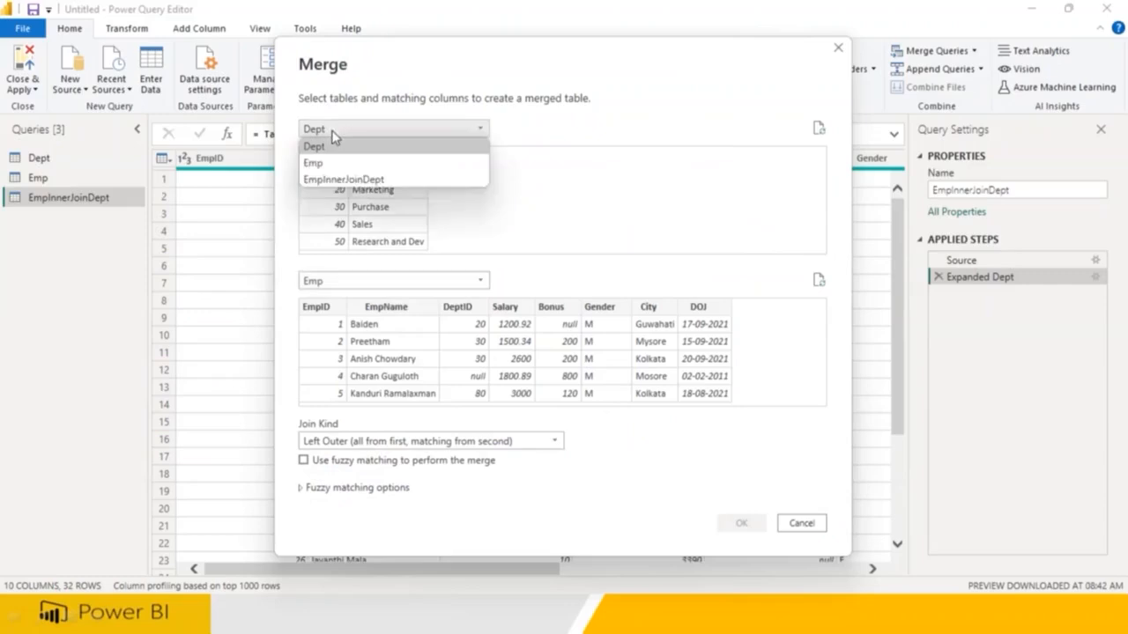
left_click(323, 163)
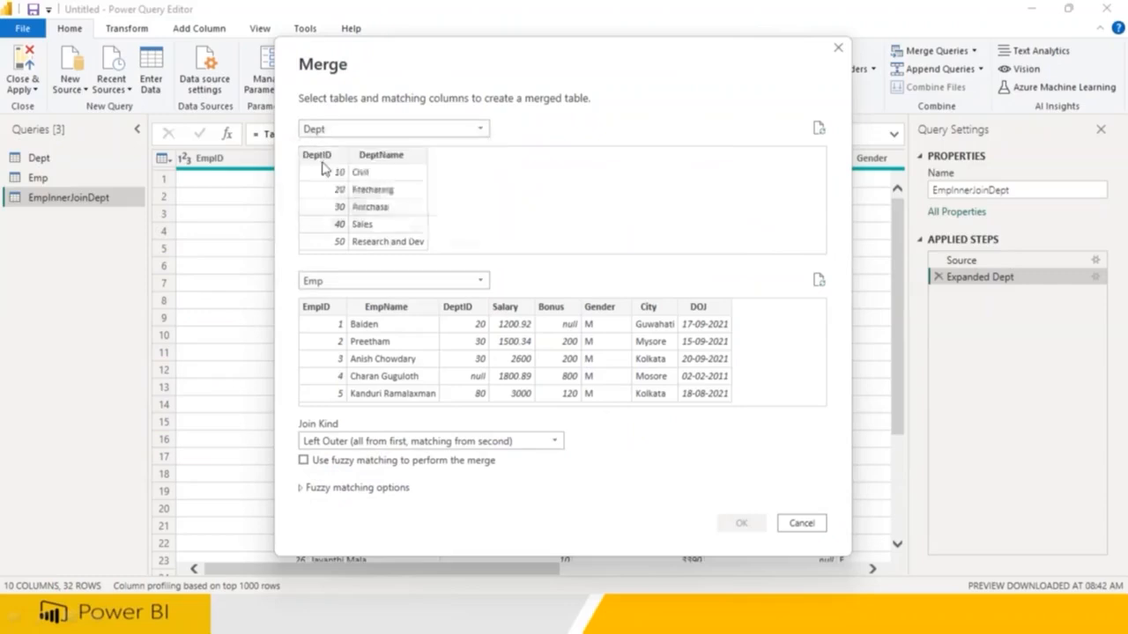
left_click(335, 282)
left_click(328, 297)
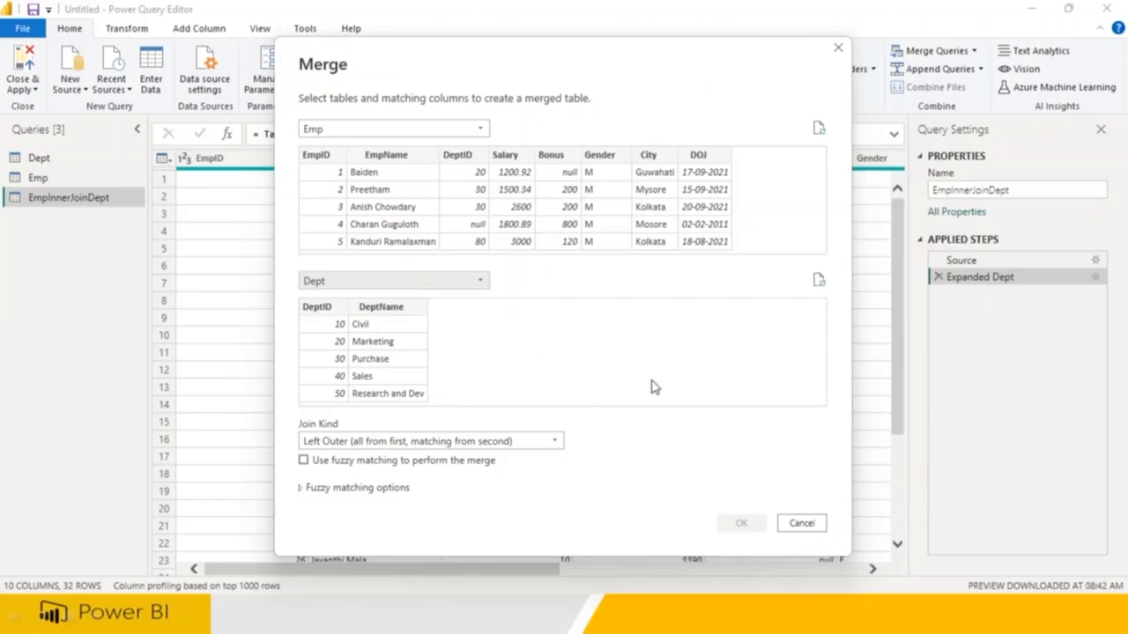
Create the merge with the Left Outer (all from first, matching from second) join kind, matching DeptID in both tables
left_click(460, 157)
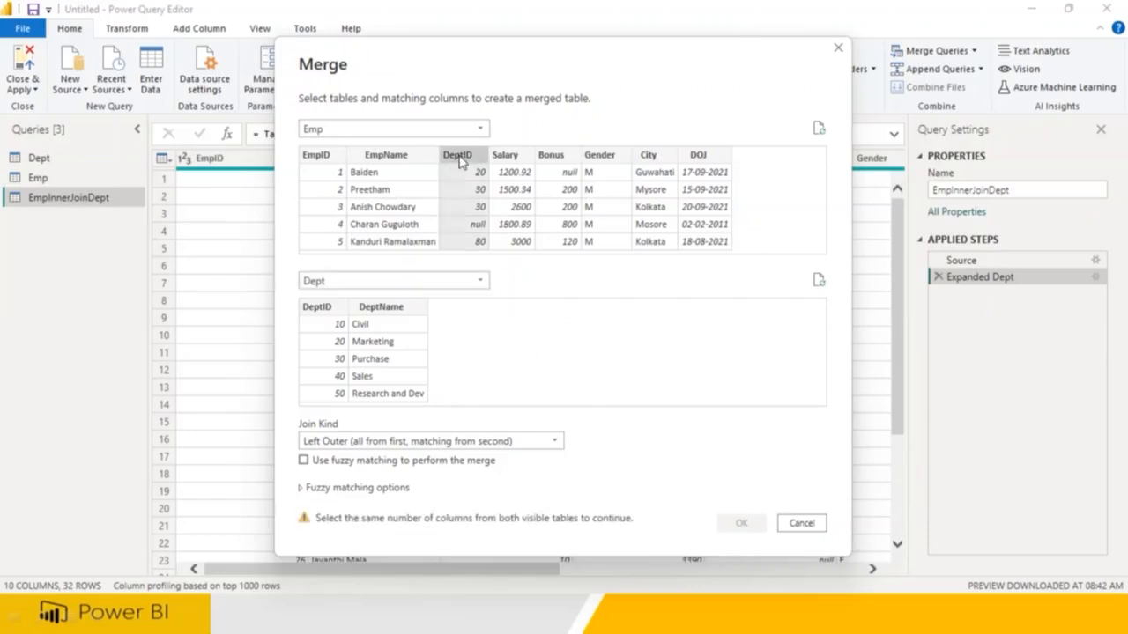
left_click(333, 310)
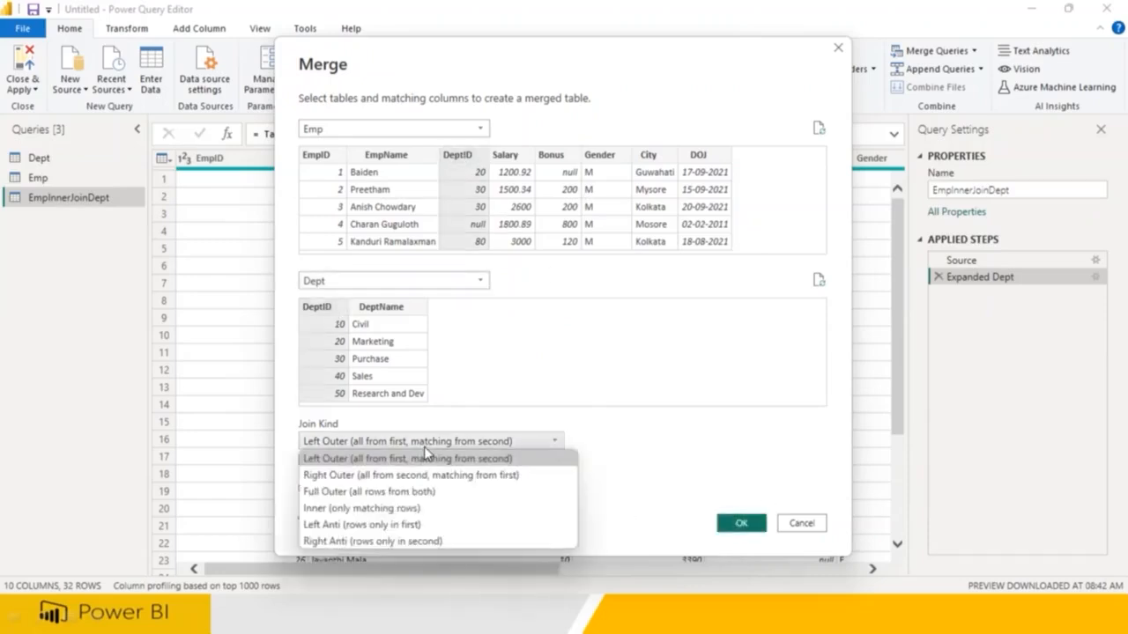
left_click(355, 460)
left_click(741, 523)
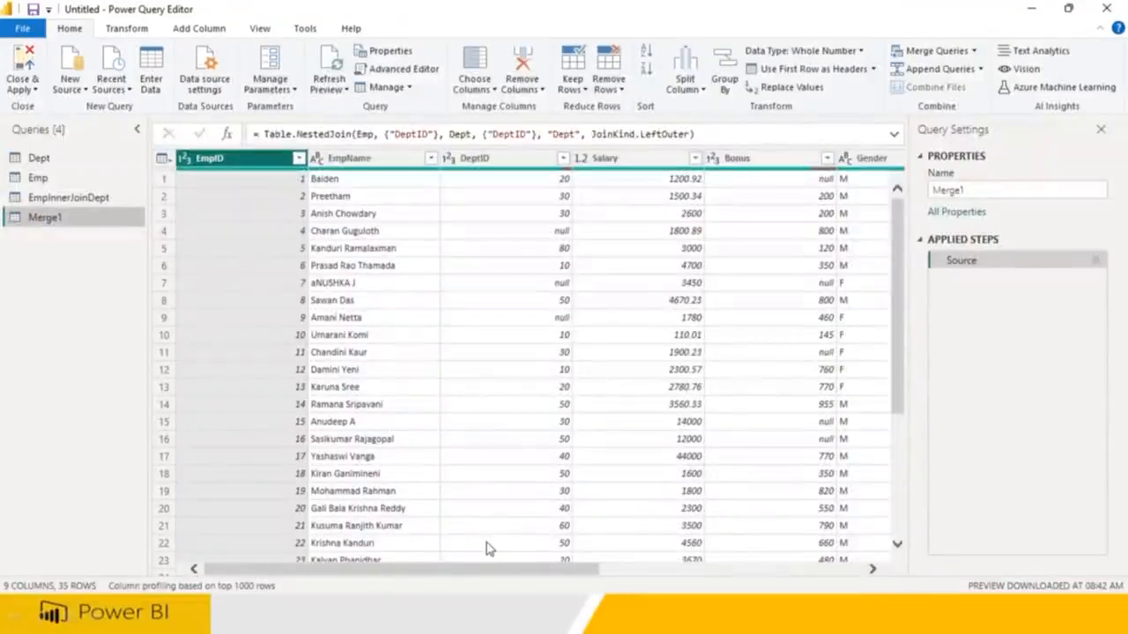
Expand the left outer merge's Dept column into DeptID and DeptName without a prefix, and look over the merged rows
left_click_drag(573, 569, 853, 578)
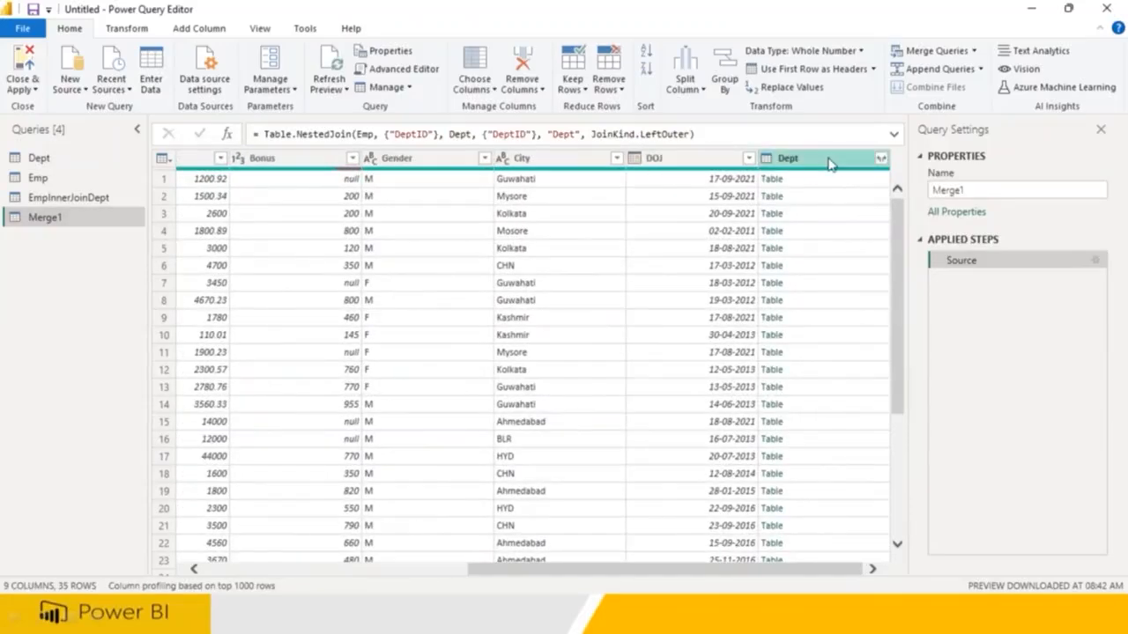
left_click(881, 161)
left_click(881, 160)
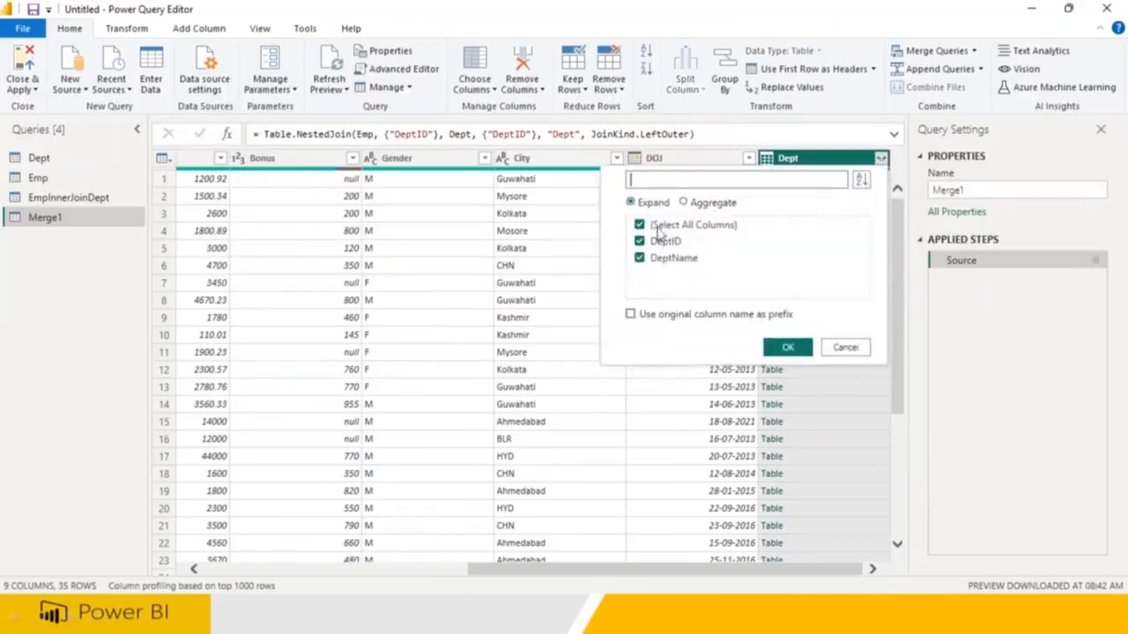
left_click(802, 352)
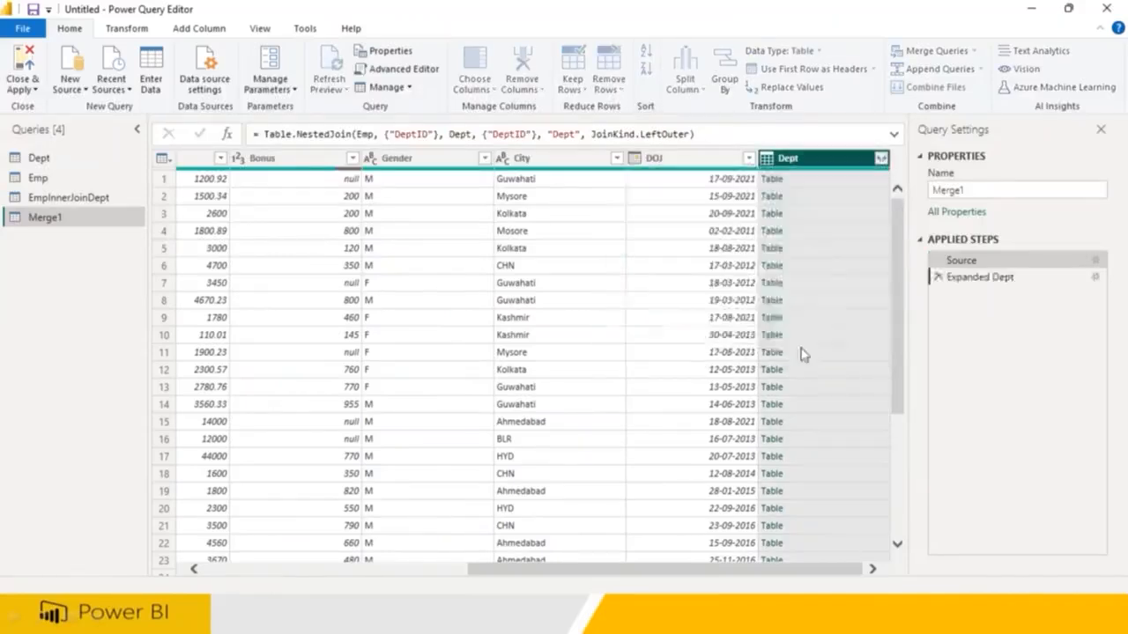
left_click_drag(718, 569, 833, 564)
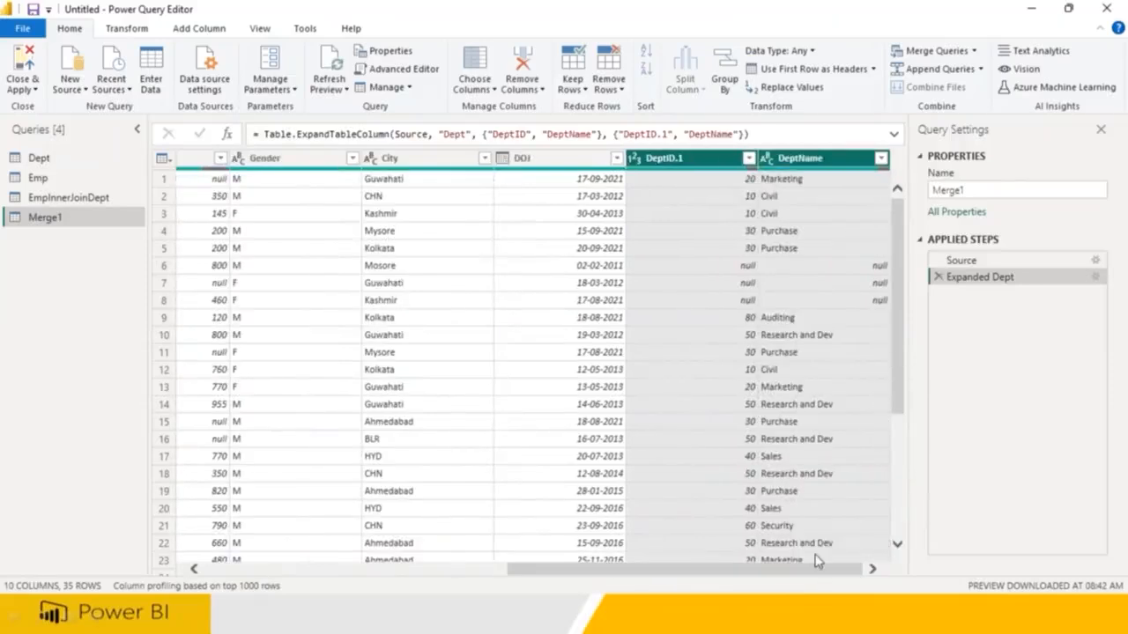
left_click_drag(743, 569, 397, 568)
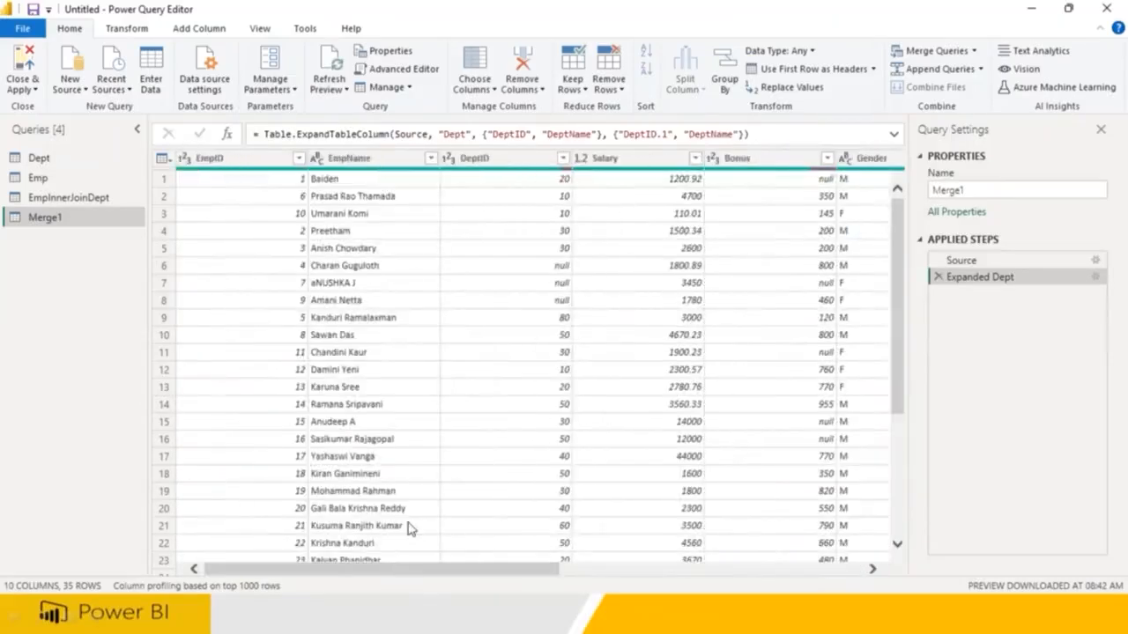
left_click(476, 560)
left_click_drag(533, 571, 872, 573)
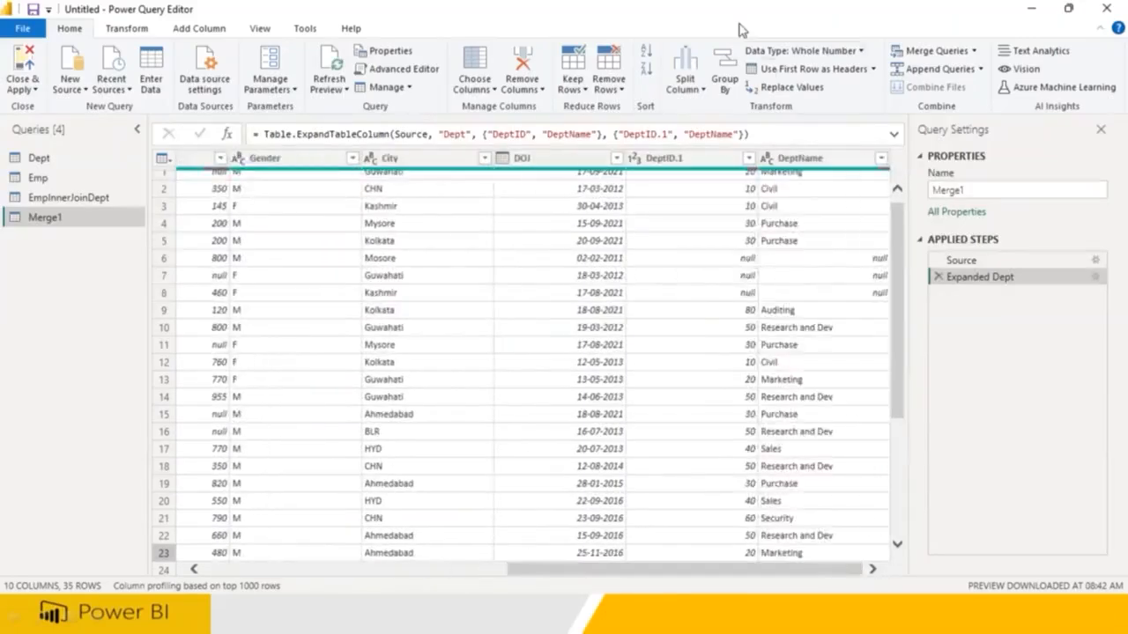
mouse_move(771, 246)
left_mouse_down()
mouse_move(705, 258)
mouse_move(725, 296)
mouse_move(918, 262)
mouse_move(819, 249)
mouse_move(745, 258)
left_mouse_up()
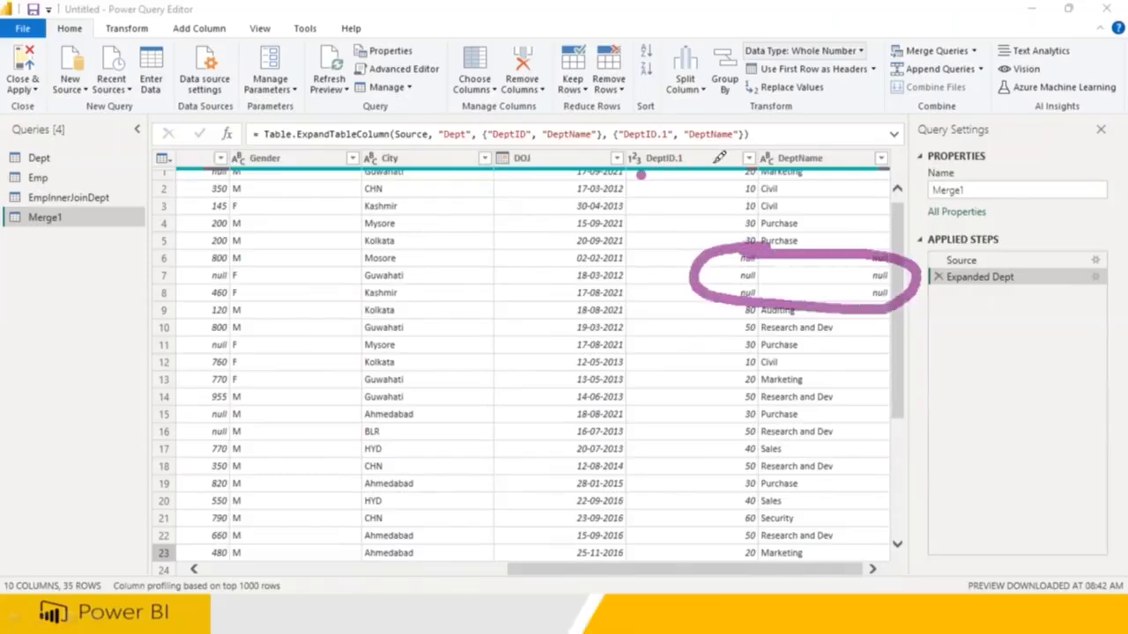
left_click_drag(637, 174, 718, 161)
left_click_drag(844, 166, 763, 176)
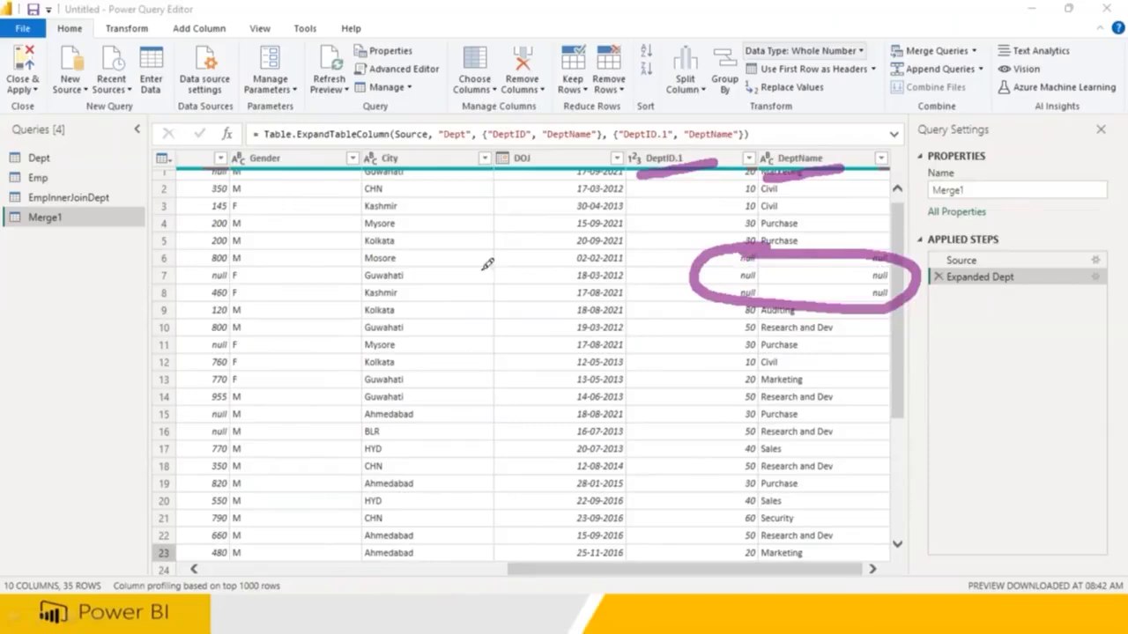
mouse_move(110, 558)
left_mouse_down()
mouse_move(53, 564)
mouse_move(93, 614)
mouse_move(91, 541)
left_mouse_up()
mouse_move(196, 402)
left_mouse_down()
mouse_move(222, 391)
mouse_move(226, 451)
left_mouse_up()
left_click_drag(258, 384, 370, 409)
mouse_move(310, 491)
left_mouse_down()
mouse_move(388, 459)
mouse_move(372, 512)
mouse_move(381, 560)
left_mouse_up()
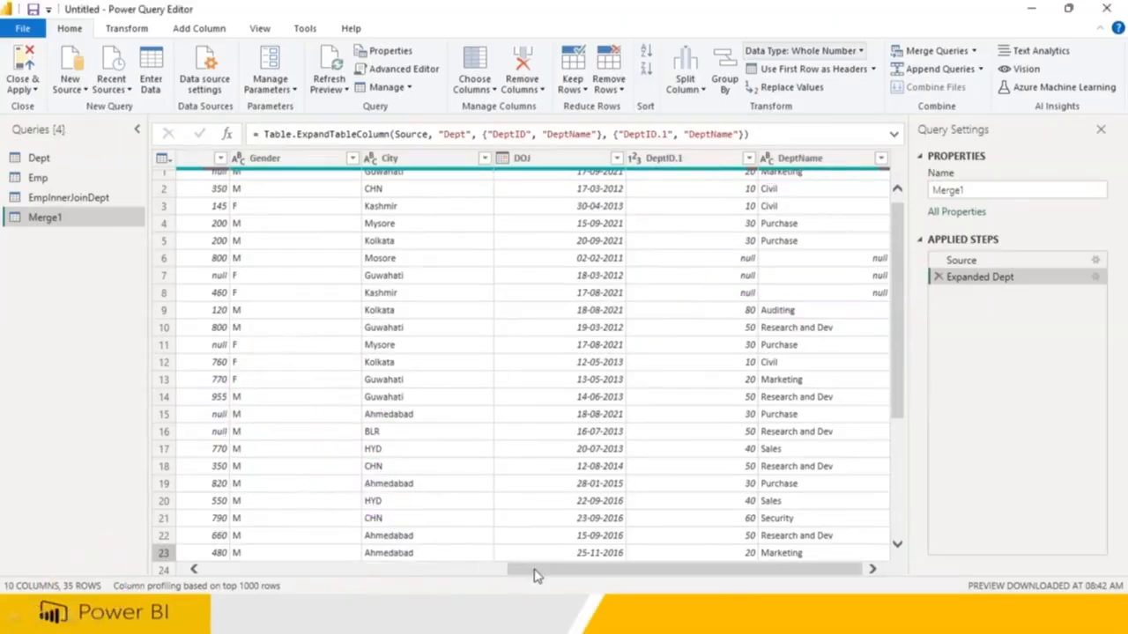
Look over the employees without a DeptID in the left outer merge, and rename the query as EmpLeftJoinDept
left_click_drag(534, 574, 196, 592)
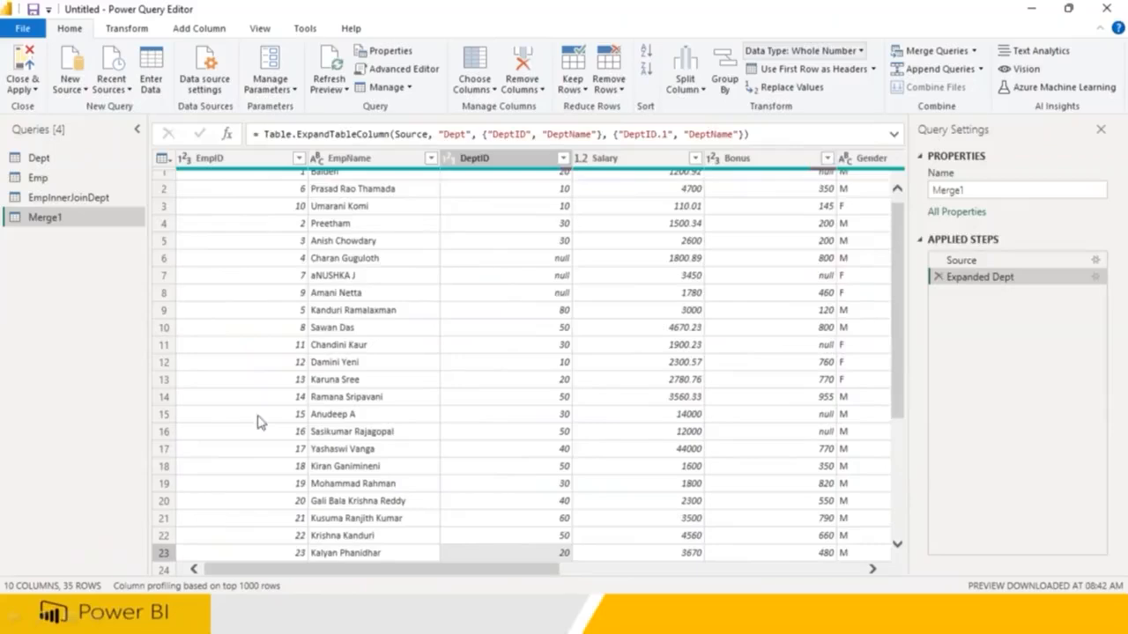
left_click(349, 263)
left_click(347, 294)
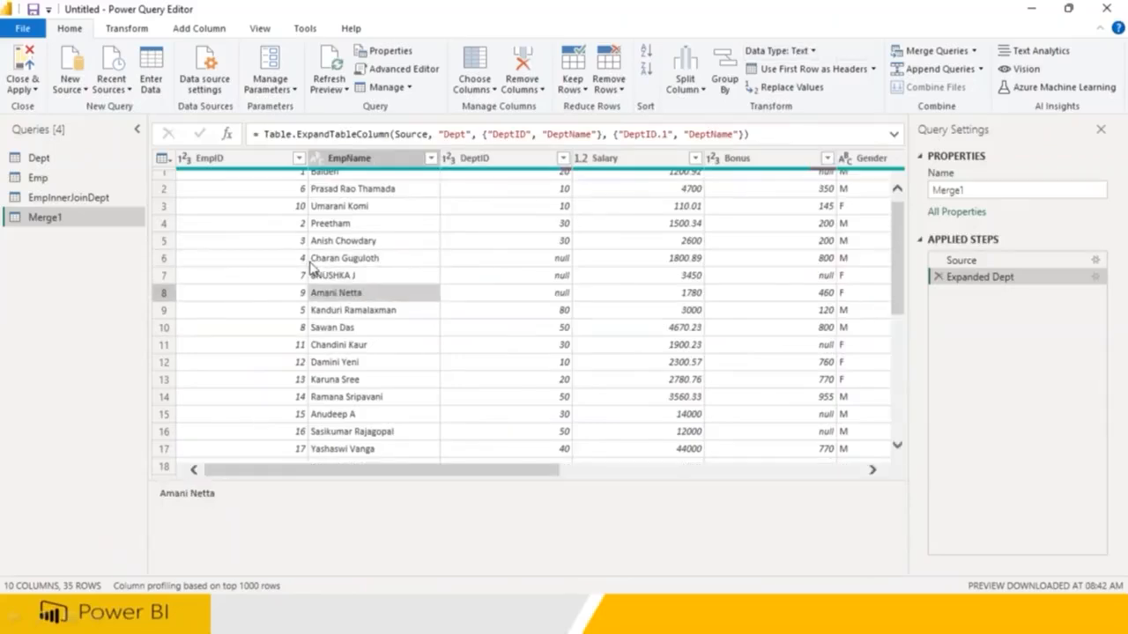
double_click(950, 190)
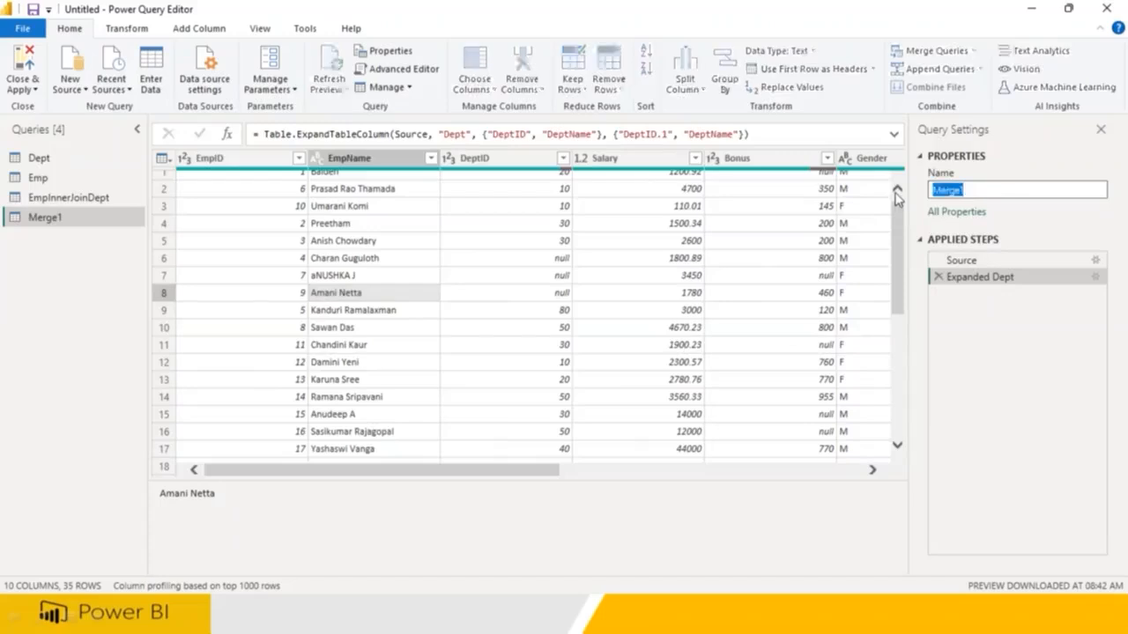
type("Em")
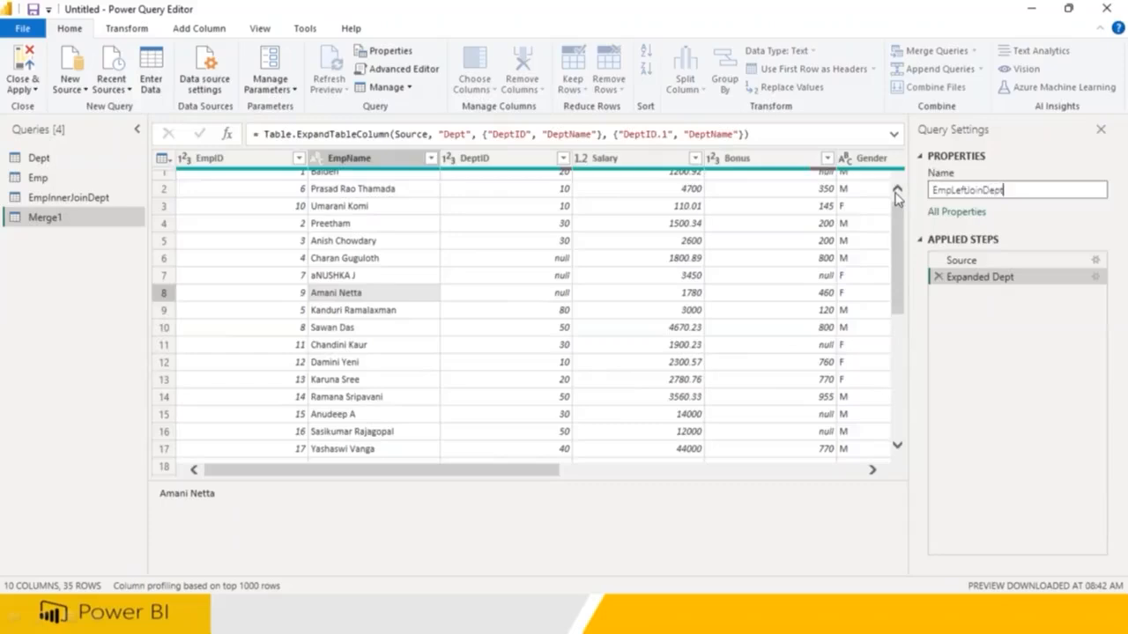
type("pLeftJoinDept")
key("Return")
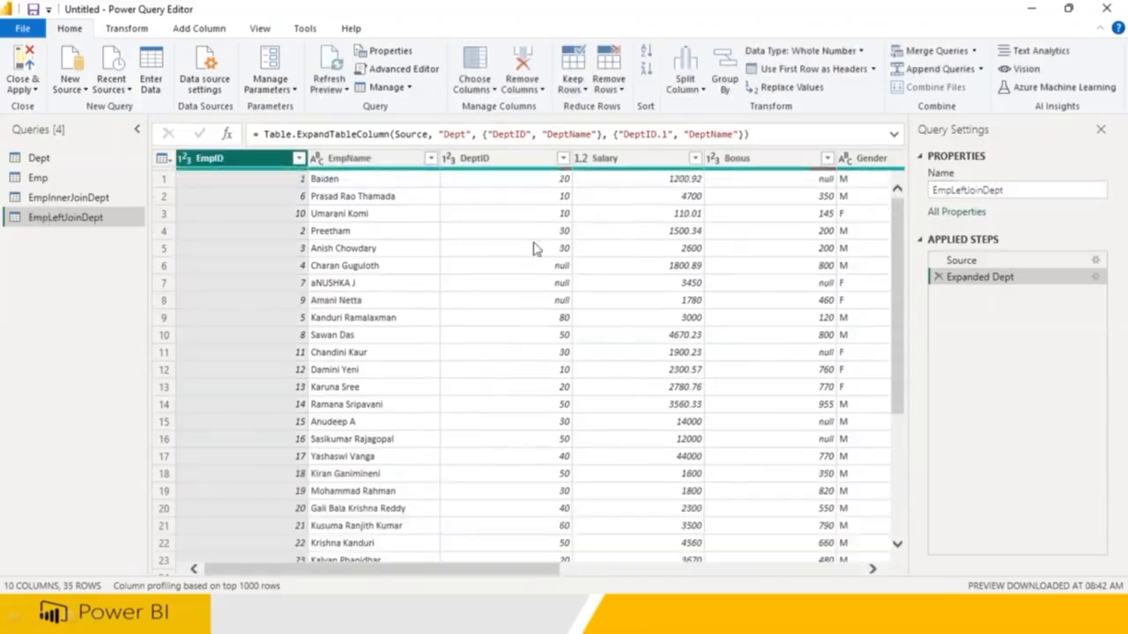
Start a new Merge Queries as New operation with Emp as the first table and Dept as the second
left_click(973, 51)
left_click(971, 88)
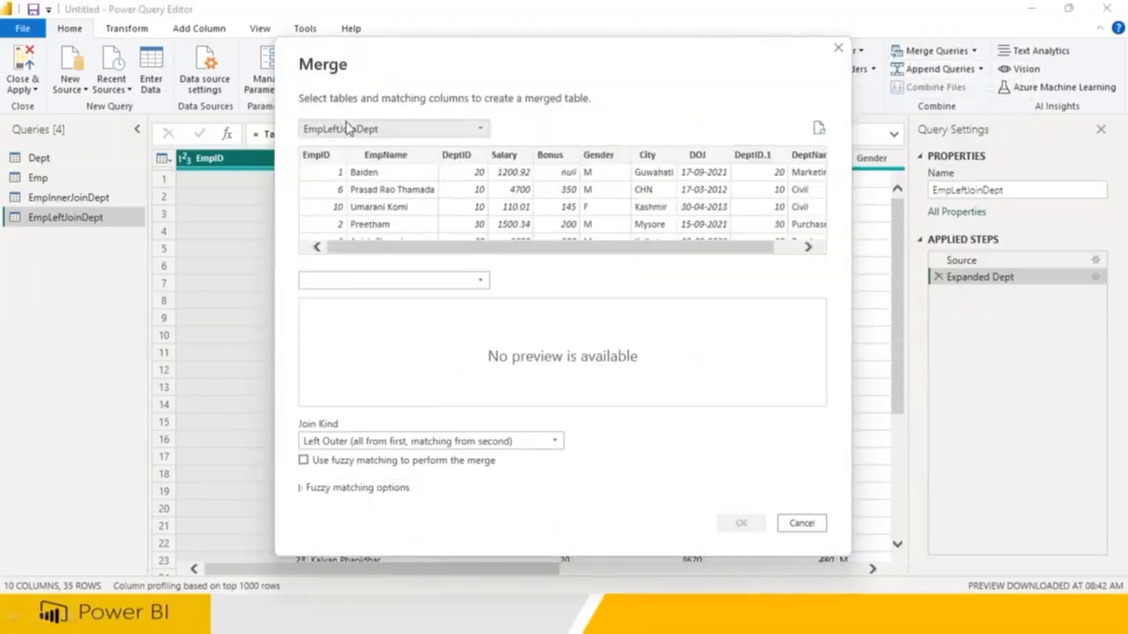
left_click(344, 130)
left_click(333, 163)
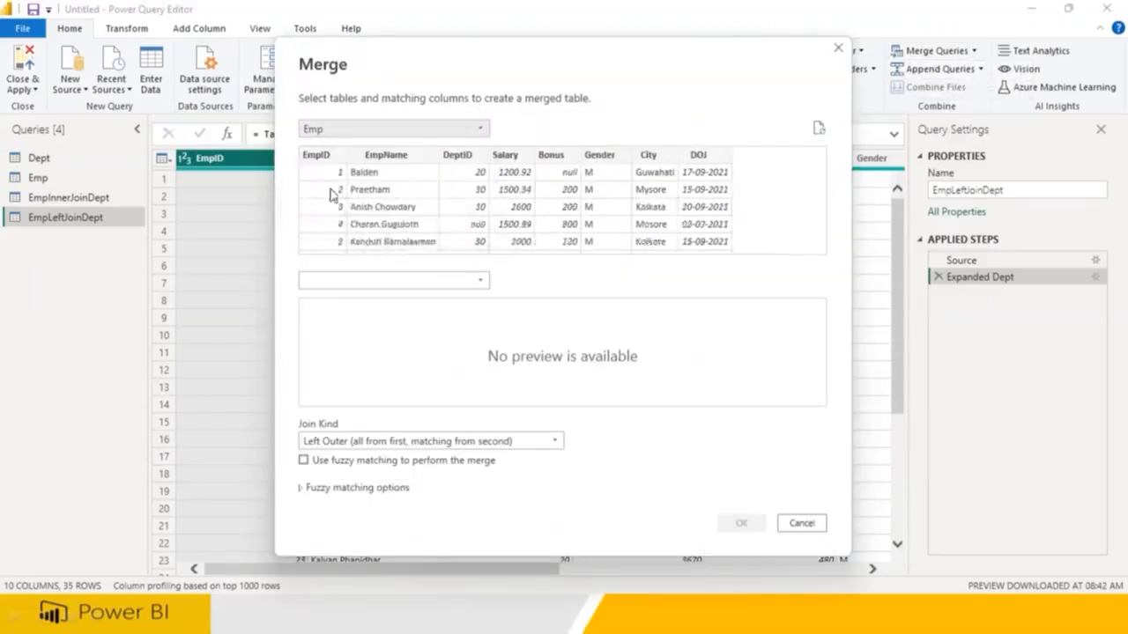
left_click(336, 280)
left_click(330, 296)
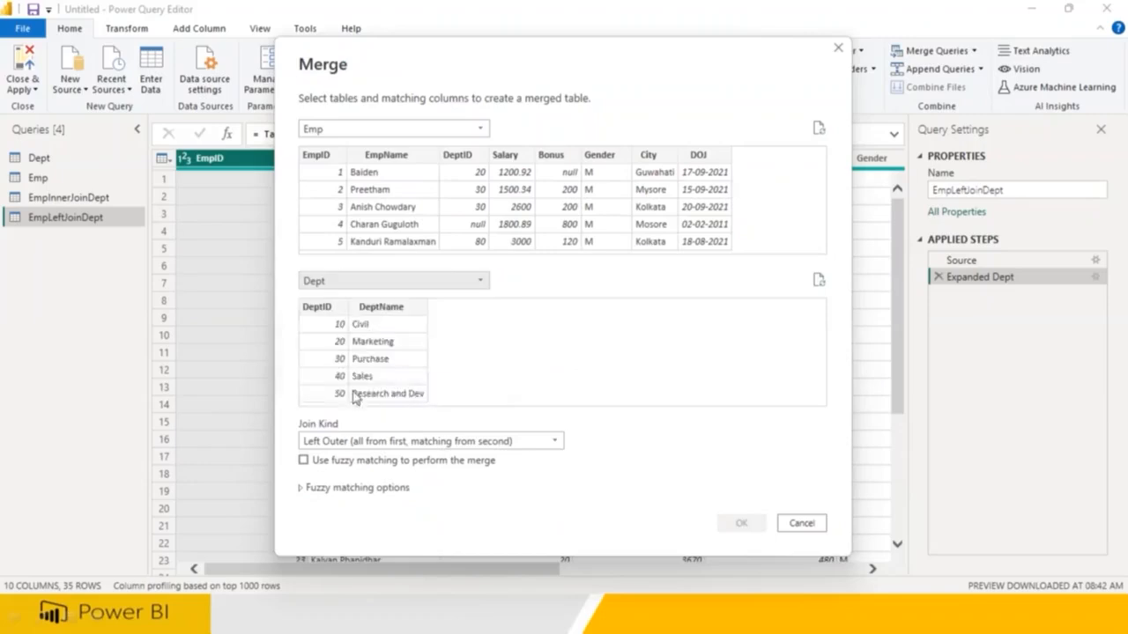
Set the join kind to Right Outer (all from second, matching from first) and match DeptID in both tables
left_click(368, 442)
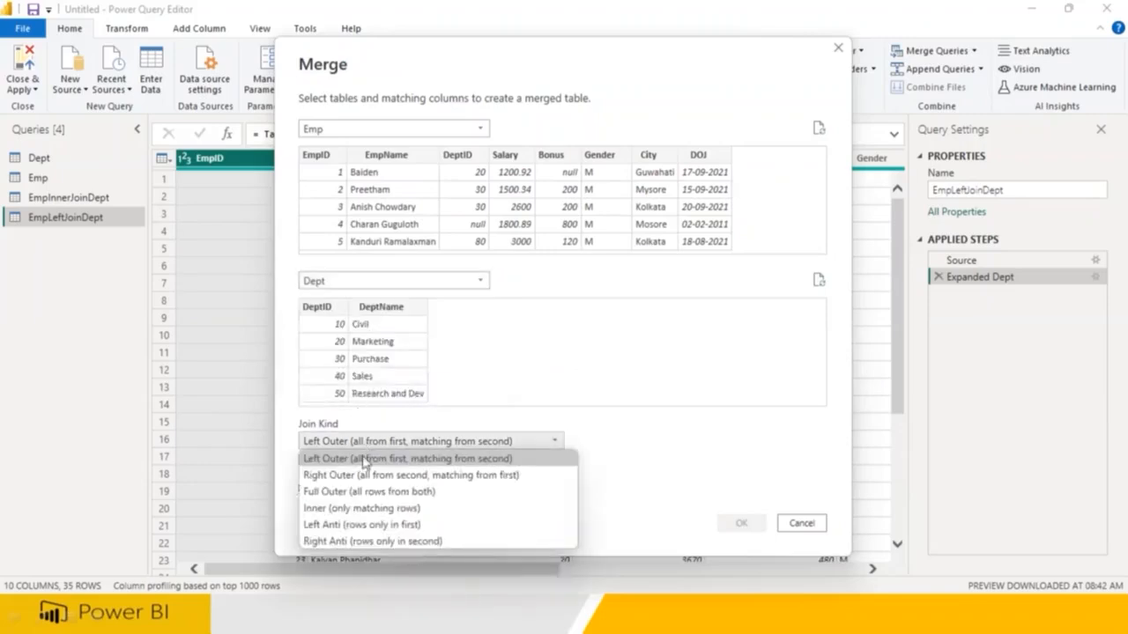
left_click(367, 541)
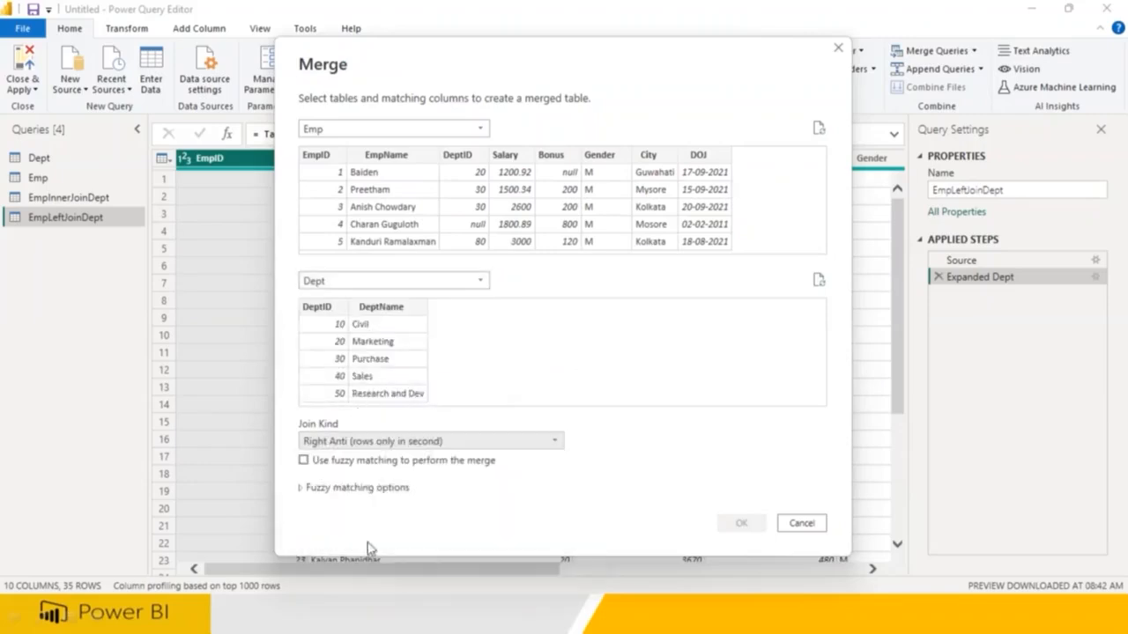
left_click(368, 442)
left_click(362, 473)
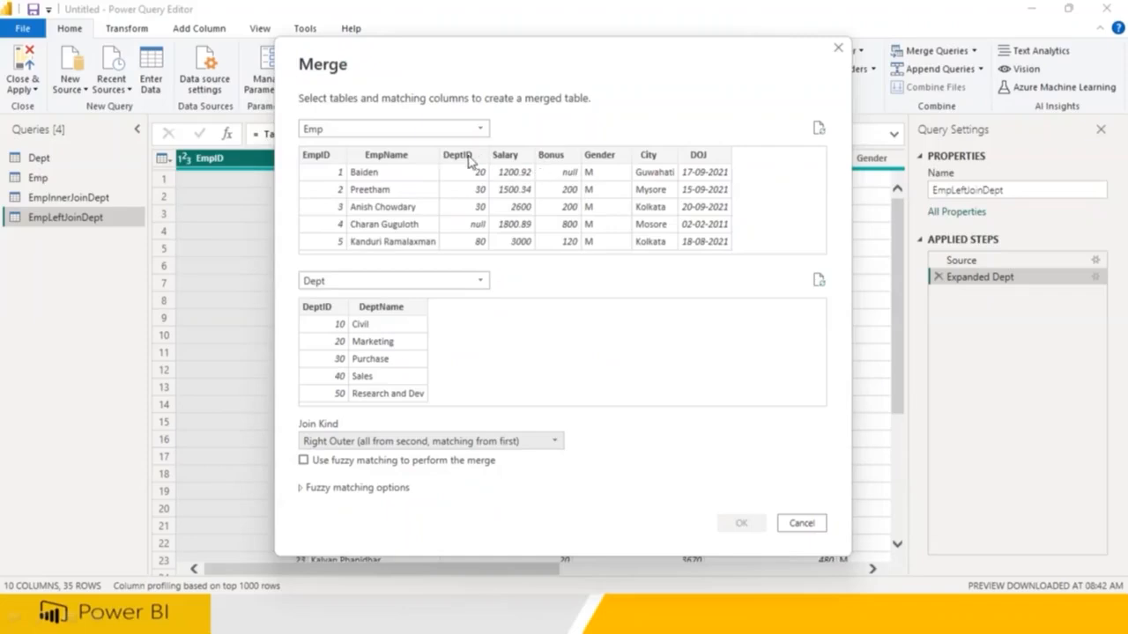
left_click(458, 156)
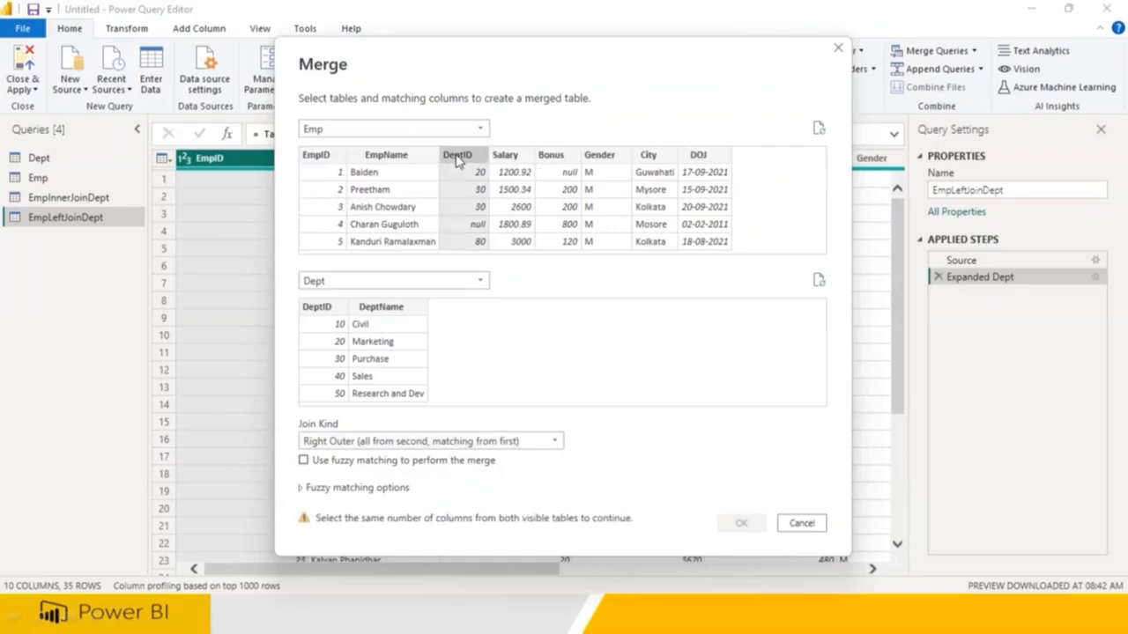
left_click(325, 308)
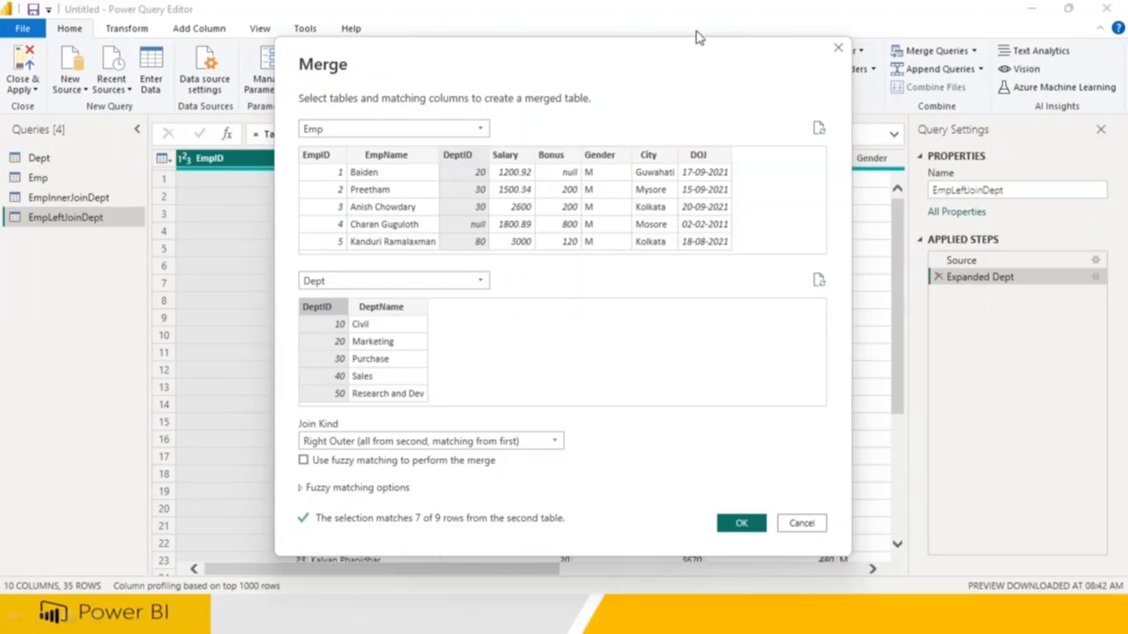
Mark Emp as L and Dept as R in on-screen ink, cross out the Emp side, underline the join kind, and clear the ink
mouse_move(581, 134)
left_mouse_down()
mouse_move(582, 214)
mouse_move(653, 209)
left_mouse_up()
mouse_move(474, 331)
left_mouse_down()
mouse_move(487, 377)
mouse_move(543, 408)
left_mouse_up()
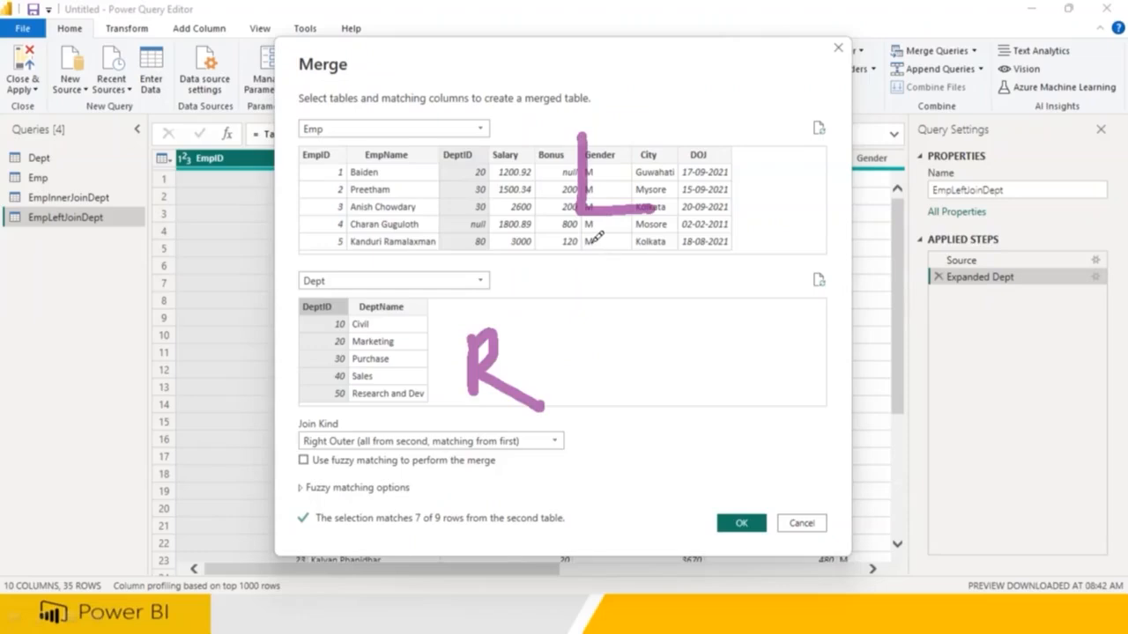
left_click_drag(287, 150, 384, 133)
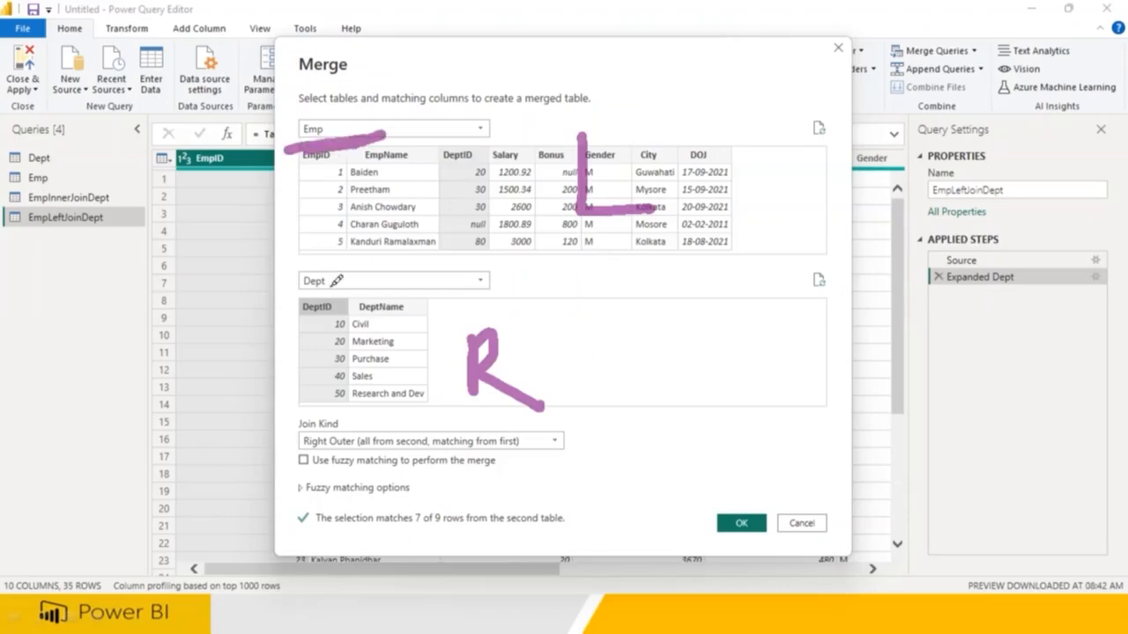
left_click_drag(290, 307, 357, 300)
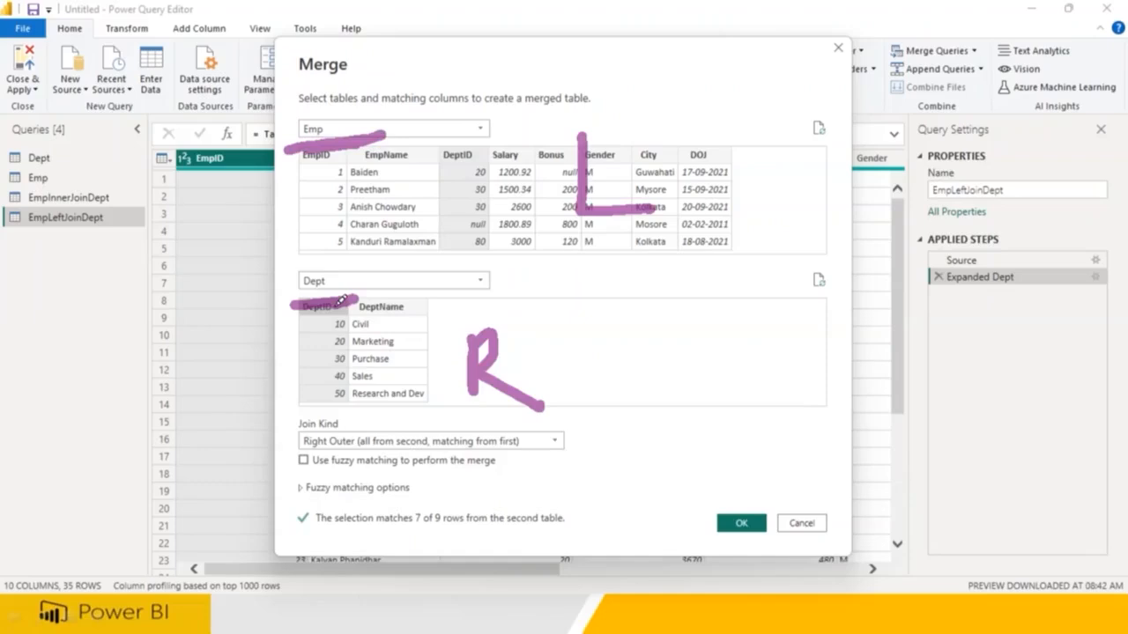
left_click_drag(585, 241, 629, 222)
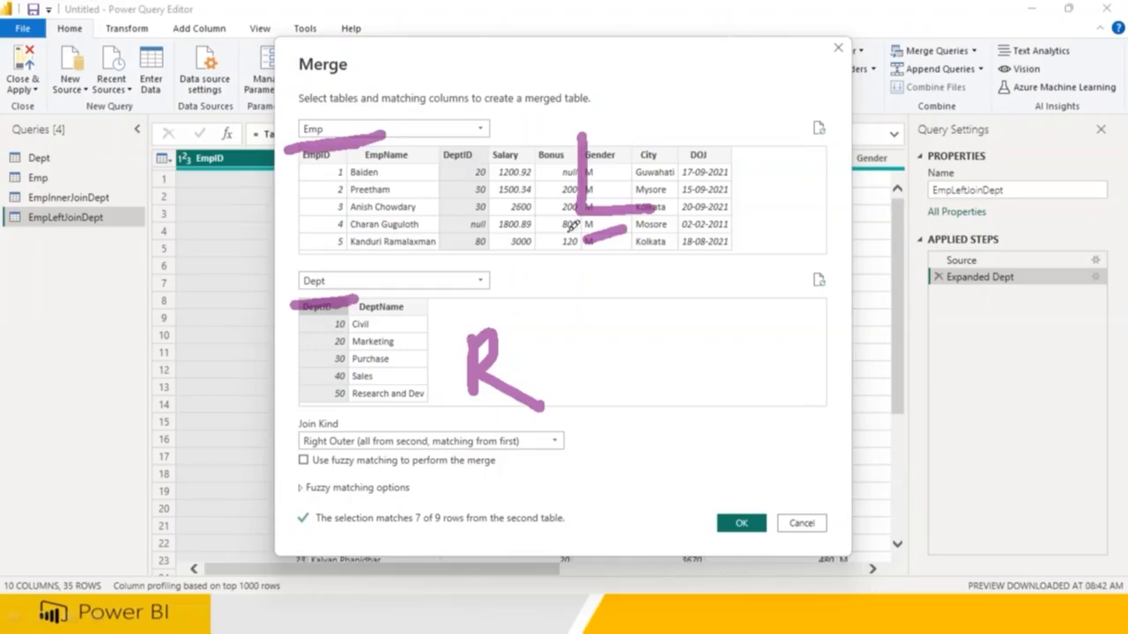
left_click_drag(568, 222, 628, 250)
mouse_move(495, 428)
left_mouse_down()
mouse_move(596, 424)
mouse_move(577, 421)
left_mouse_up()
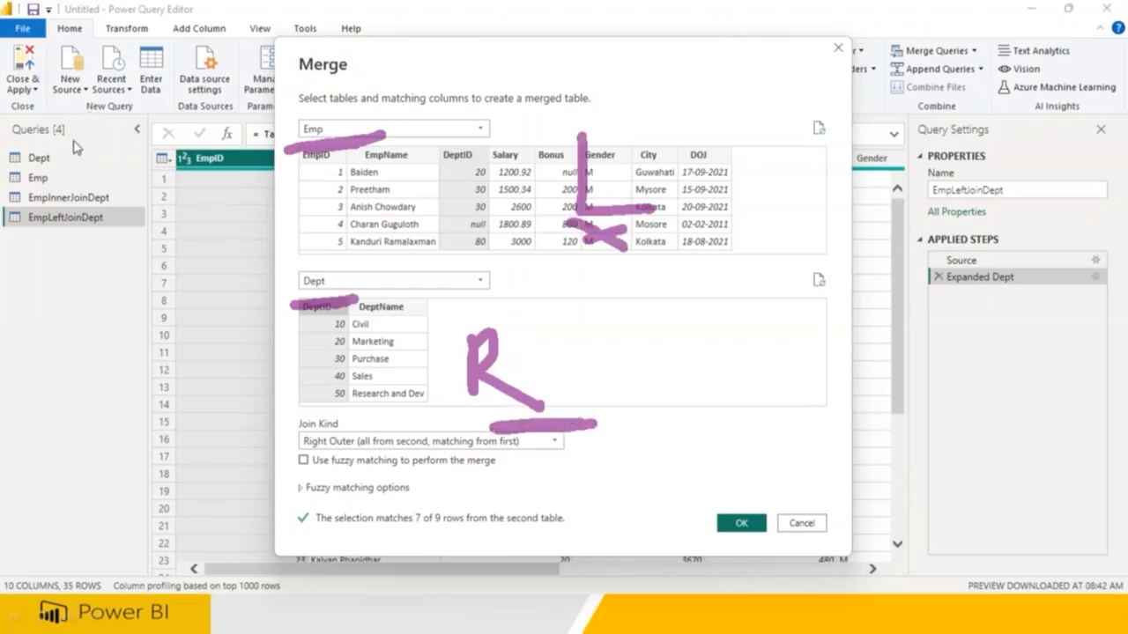
key("Escape")
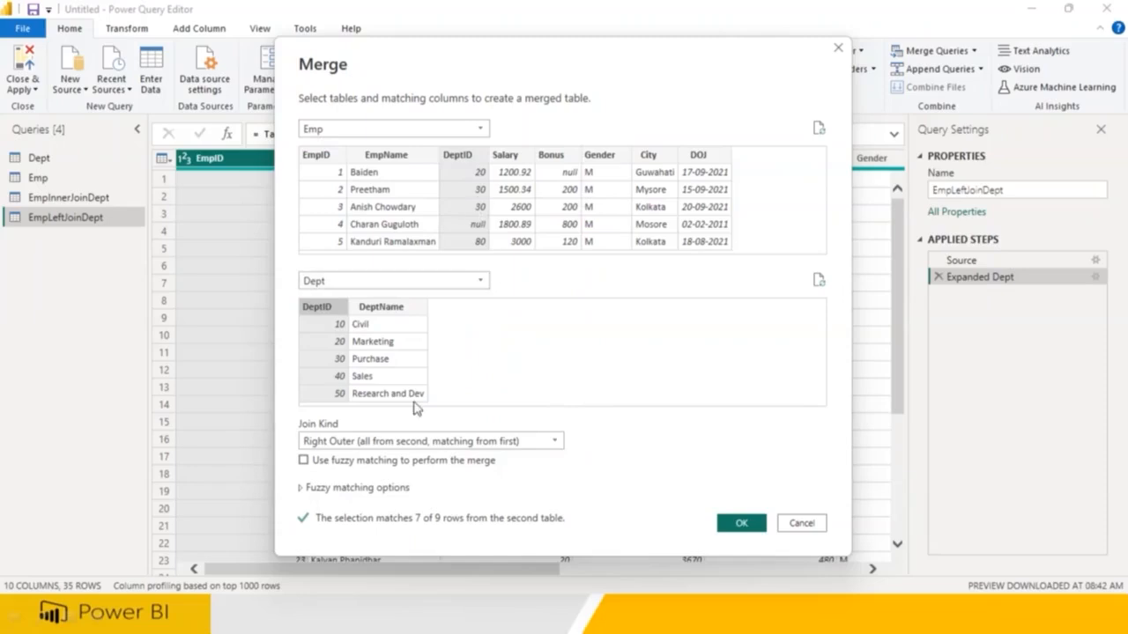
Create the right outer merge and rename the new query as EmpRightJoinDept
left_click(741, 524)
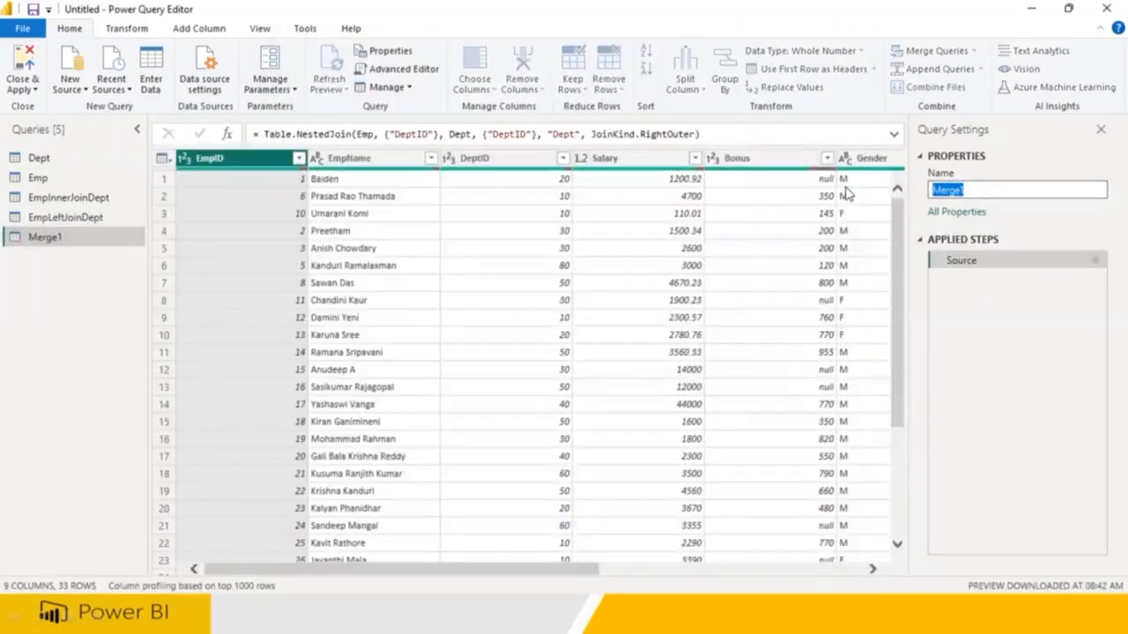
type("EmpRightJoinDept")
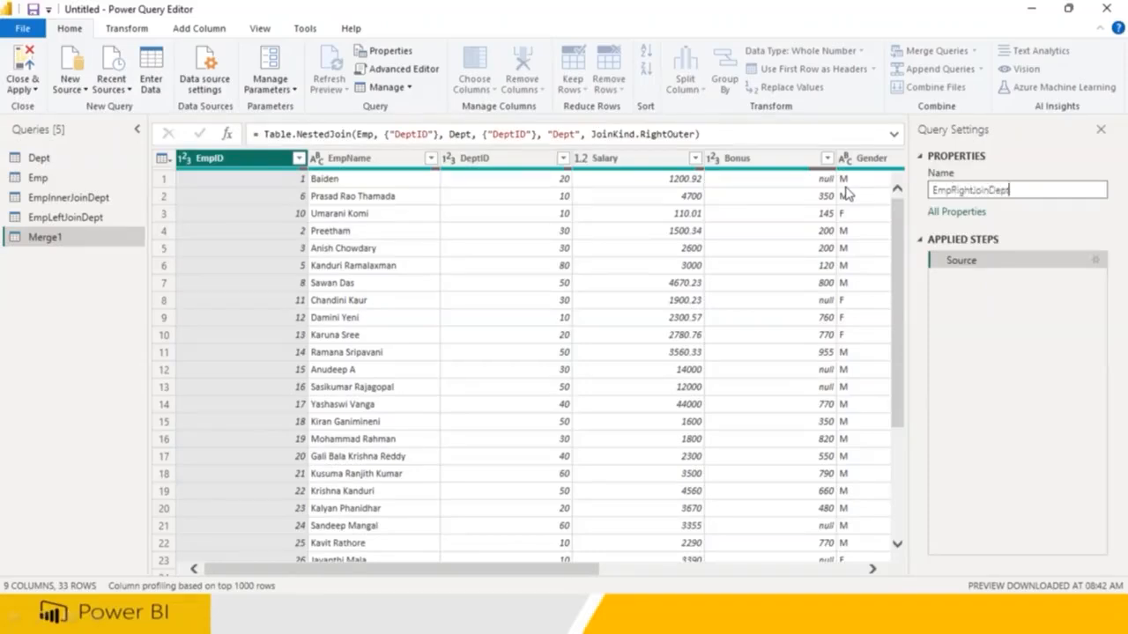
key("Return")
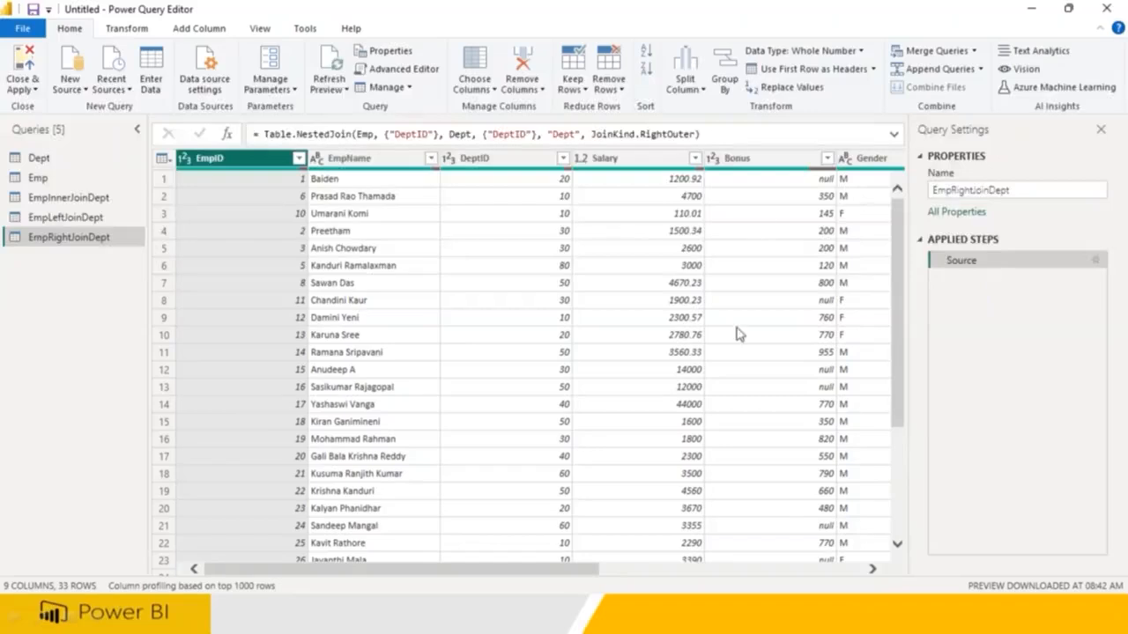
Expand the right outer merge's Dept column into DeptID and DeptName without the original column name as prefix
left_click(765, 574)
left_click(881, 160)
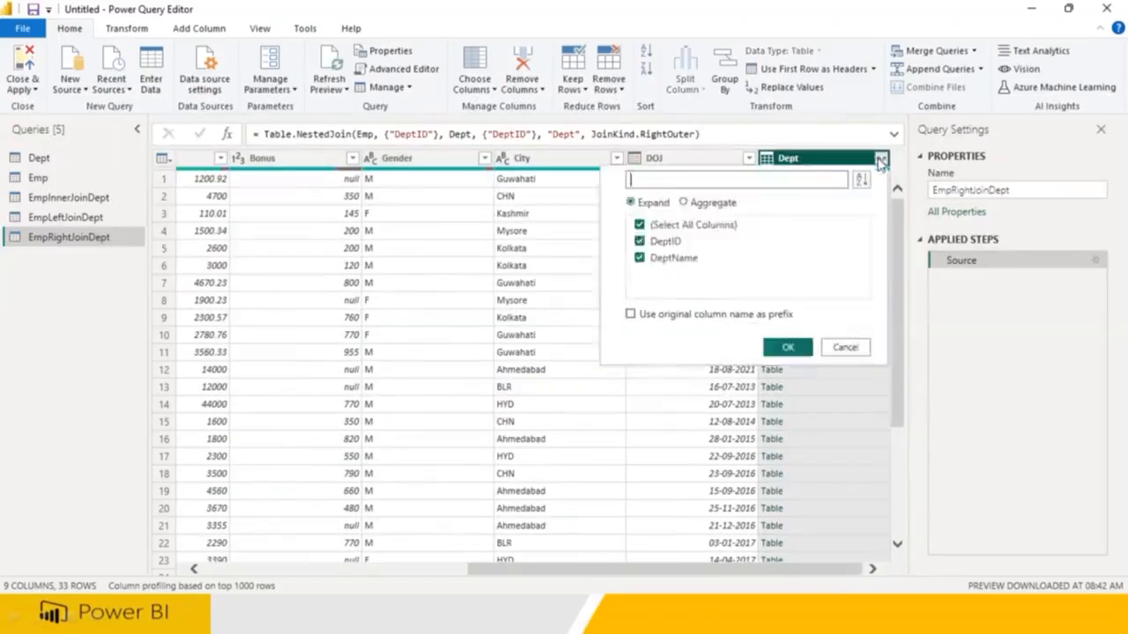
left_click(787, 347)
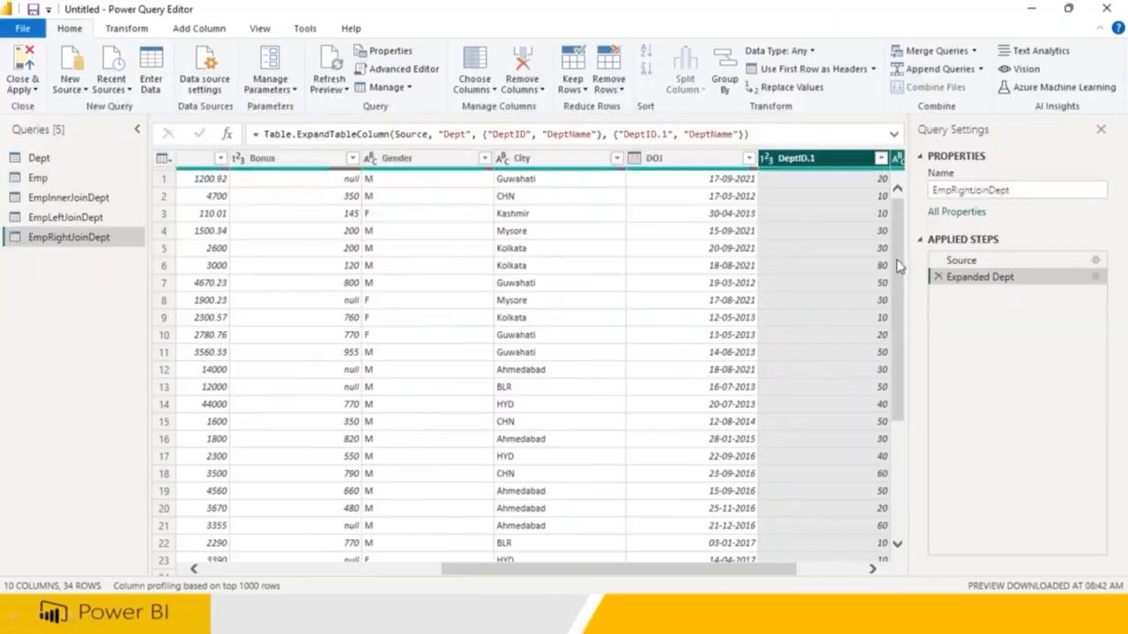
Examine the last rows of EmpRightJoinDept, comparing the employee columns with DeptID.1 and DeptName for the unmatched departments
scroll(907, 252, "down", 4)
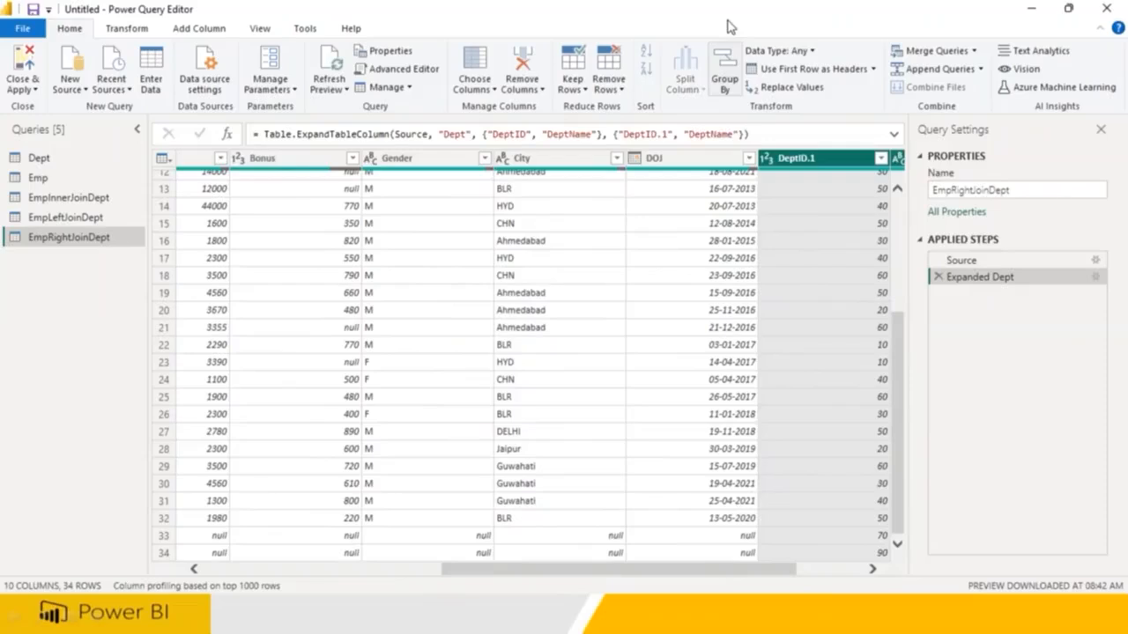
mouse_move(881, 518)
left_mouse_down()
mouse_move(872, 555)
mouse_move(904, 529)
mouse_move(886, 519)
left_mouse_up()
left_click_drag(767, 532, 220, 542)
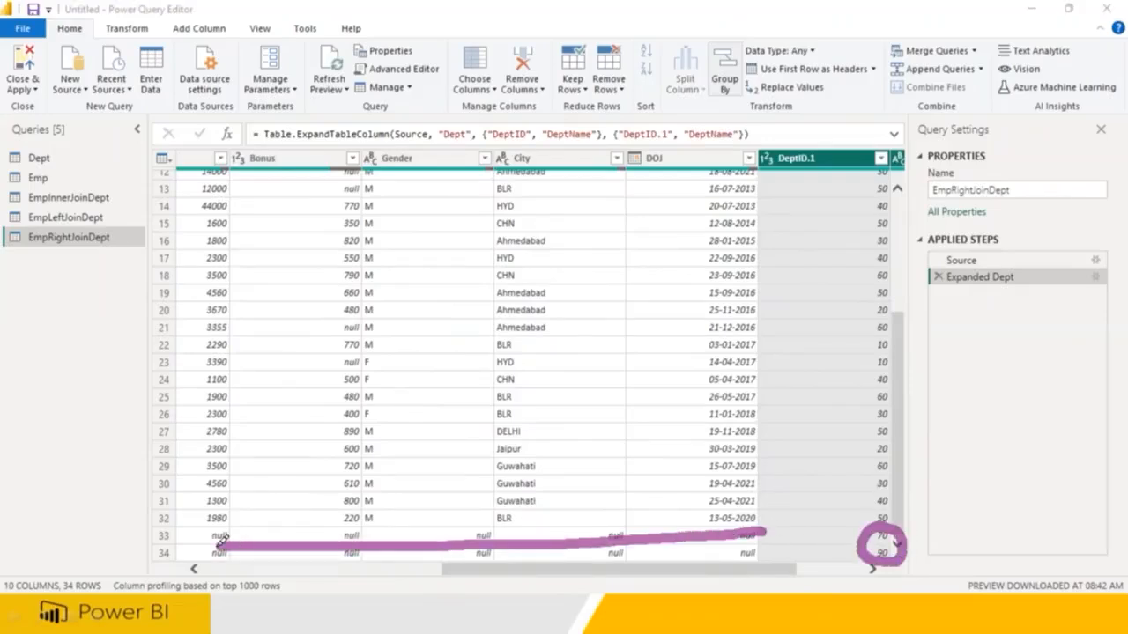
key("Escape")
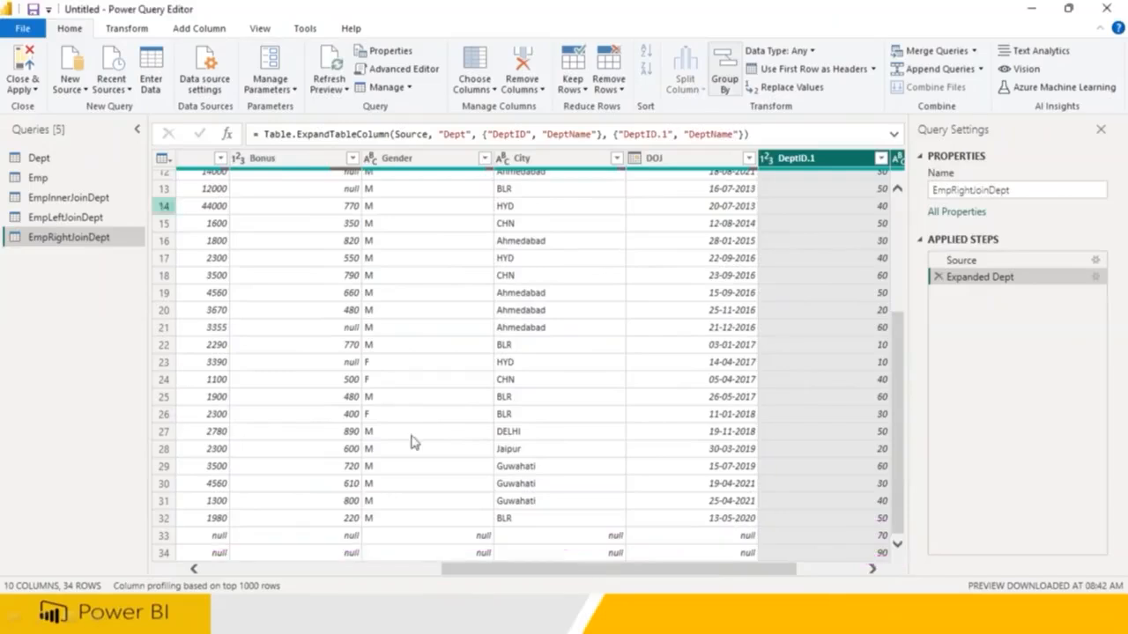
left_click_drag(659, 575, 776, 571)
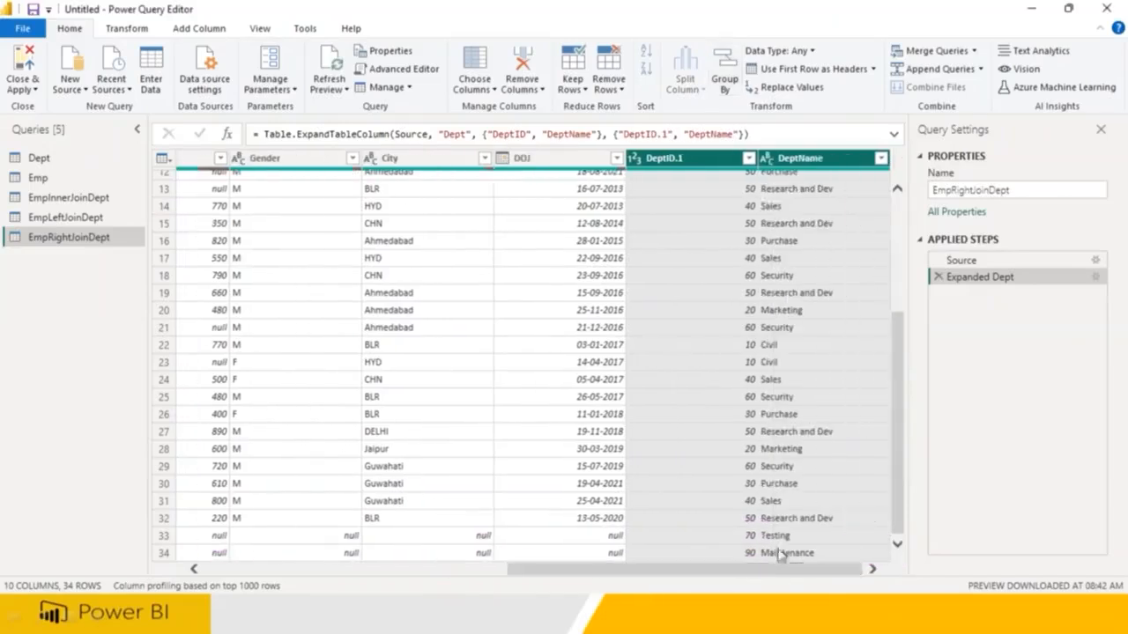
left_click(779, 537)
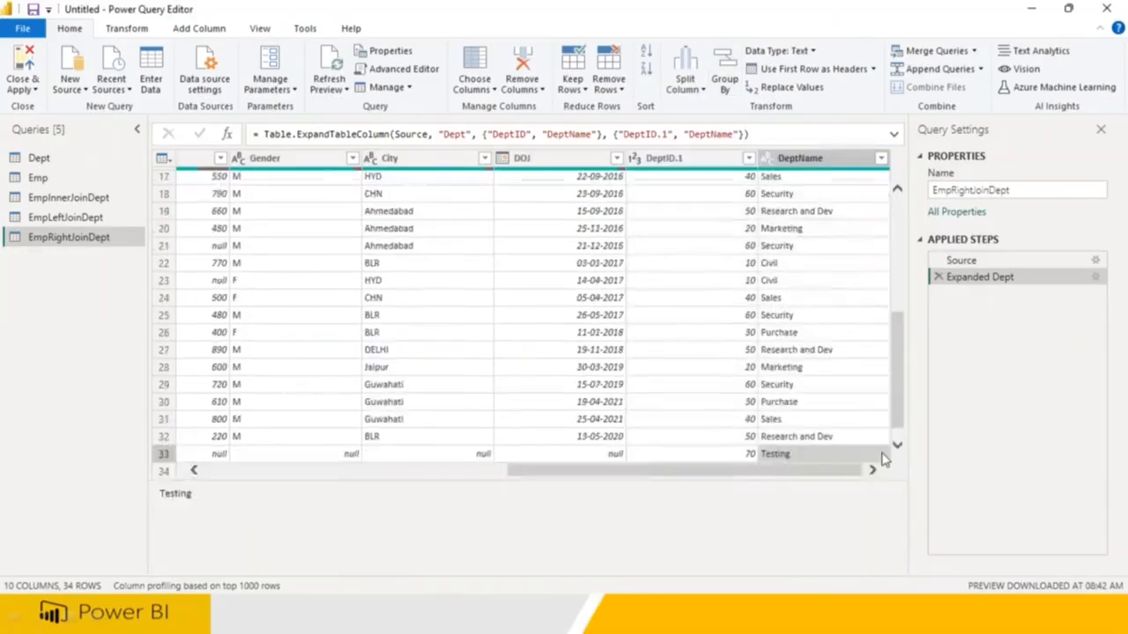
left_click(897, 445)
left_click_drag(775, 473, 382, 484)
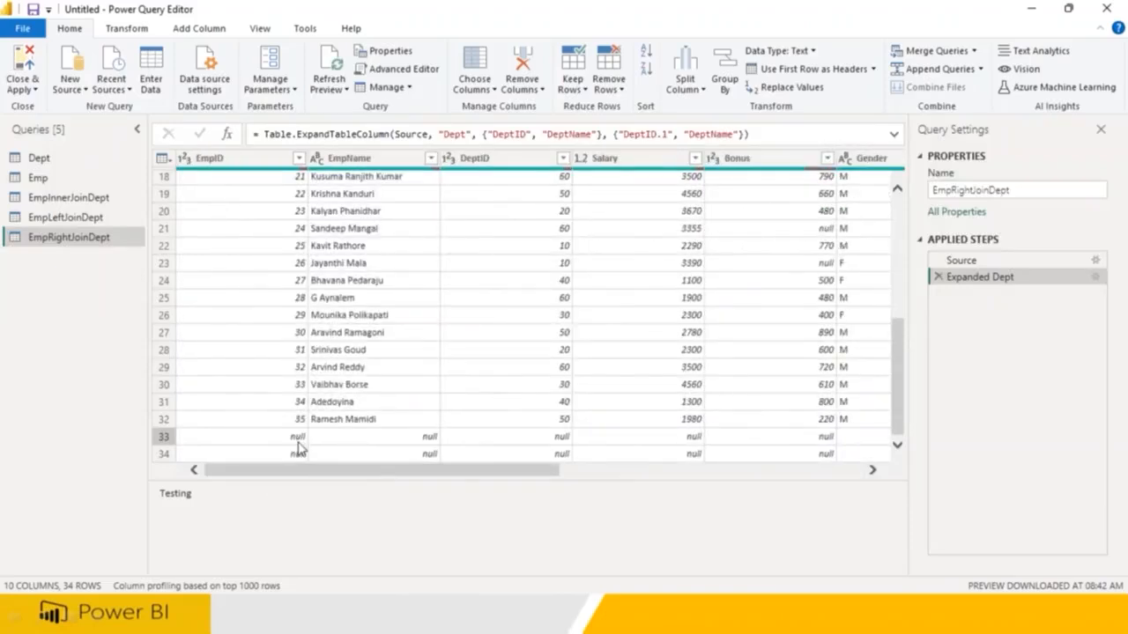
left_click_drag(480, 473, 817, 480)
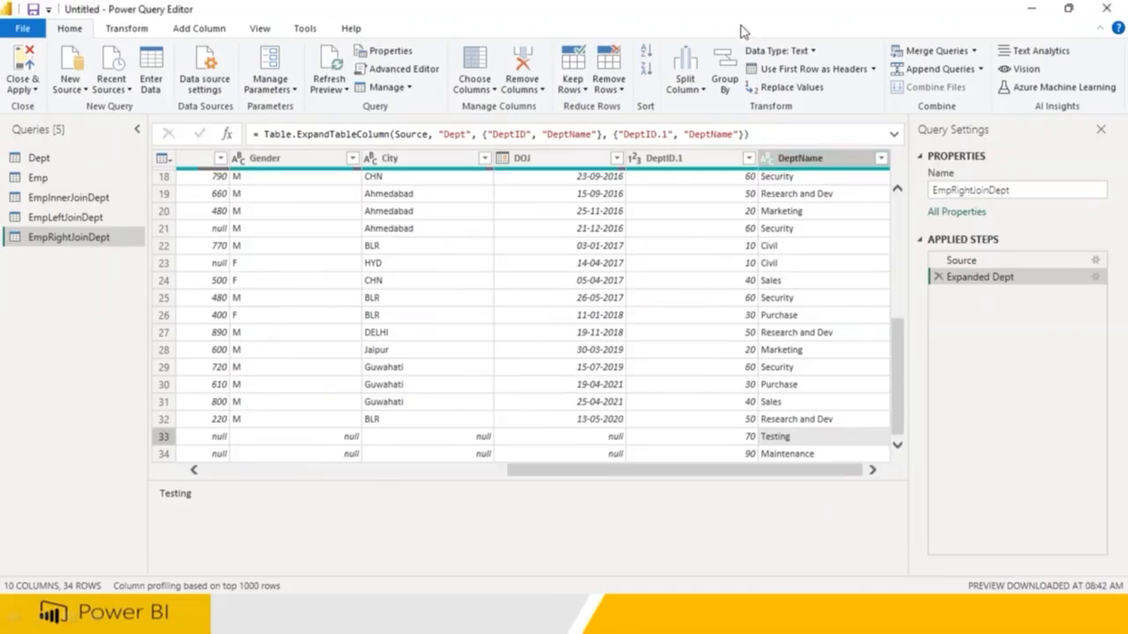
Write the sum 32 + 2 = 34 in on-screen ink, circle the Testing and Maintenance rows, and underline the row count
mouse_move(855, 324)
left_mouse_down()
mouse_move(888, 375)
mouse_move(865, 388)
left_mouse_up()
mouse_move(908, 351)
left_mouse_down()
mouse_move(920, 339)
mouse_move(969, 368)
left_mouse_up()
mouse_move(920, 442)
left_mouse_down()
mouse_move(971, 428)
mouse_move(944, 467)
left_mouse_up()
left_click_drag(962, 483, 1023, 504)
mouse_move(828, 441)
left_mouse_down()
mouse_move(762, 486)
mouse_move(815, 459)
left_mouse_up()
left_click_drag(918, 545, 1038, 522)
mouse_move(980, 553)
left_mouse_down()
mouse_move(1002, 571)
mouse_move(992, 600)
left_mouse_up()
mouse_move(1035, 555)
left_mouse_down()
mouse_move(1032, 584)
mouse_move(1049, 601)
left_mouse_up()
left_click_drag(37, 608, 116, 589)
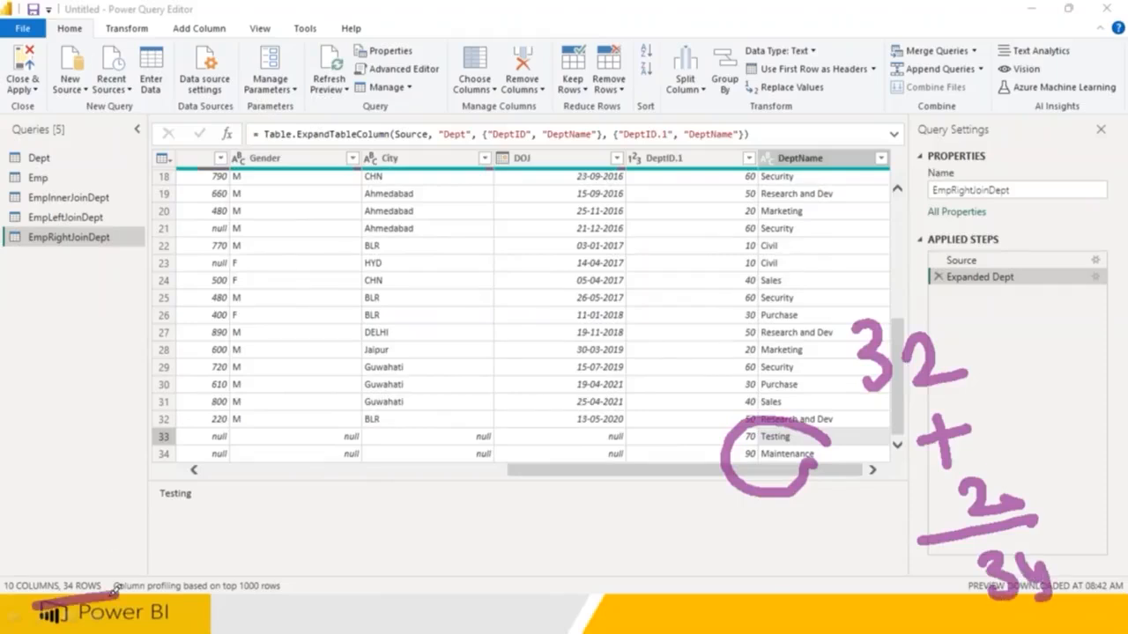
Write 32 in on-screen ink over the Gender and City columns and add underlined L Emp and Dept headings above the two sums
mouse_move(240, 264)
left_mouse_down()
mouse_move(280, 332)
mouse_move(264, 333)
left_mouse_up()
mouse_move(314, 268)
left_mouse_down()
mouse_move(340, 311)
mouse_move(394, 303)
left_mouse_up()
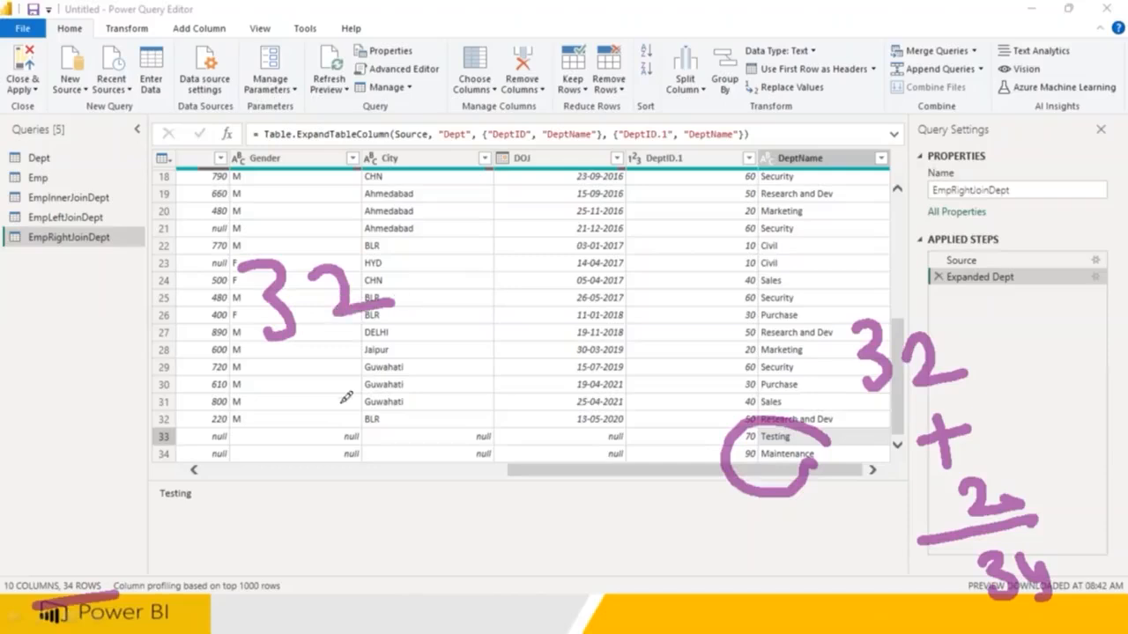
left_click_drag(289, 111, 357, 178)
left_click_drag(261, 199, 381, 176)
mouse_move(411, 141)
left_mouse_down()
mouse_move(381, 187)
mouse_move(458, 180)
mouse_move(533, 204)
left_mouse_up()
mouse_move(835, 213)
left_mouse_down()
mouse_move(846, 244)
mouse_move(921, 245)
mouse_move(969, 231)
mouse_move(819, 264)
mouse_move(1062, 252)
left_mouse_up()
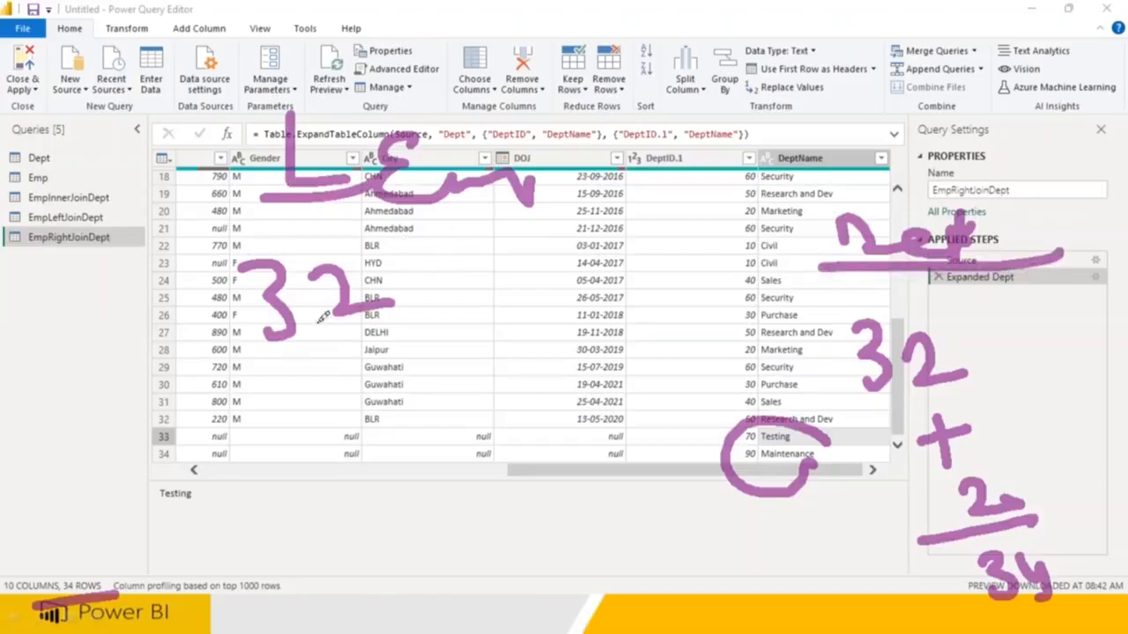
Complete the Emp sum in ink as 32 + 3 = 35 with underlines, and tick the figures of the Dept sum 32 + 2 = 34
left_click_drag(326, 377, 394, 370)
left_click_drag(358, 353, 378, 418)
mouse_move(384, 425)
left_mouse_down()
mouse_move(428, 441)
mouse_move(421, 481)
left_mouse_up()
left_click_drag(326, 535, 510, 506)
left_click_drag(451, 548, 476, 599)
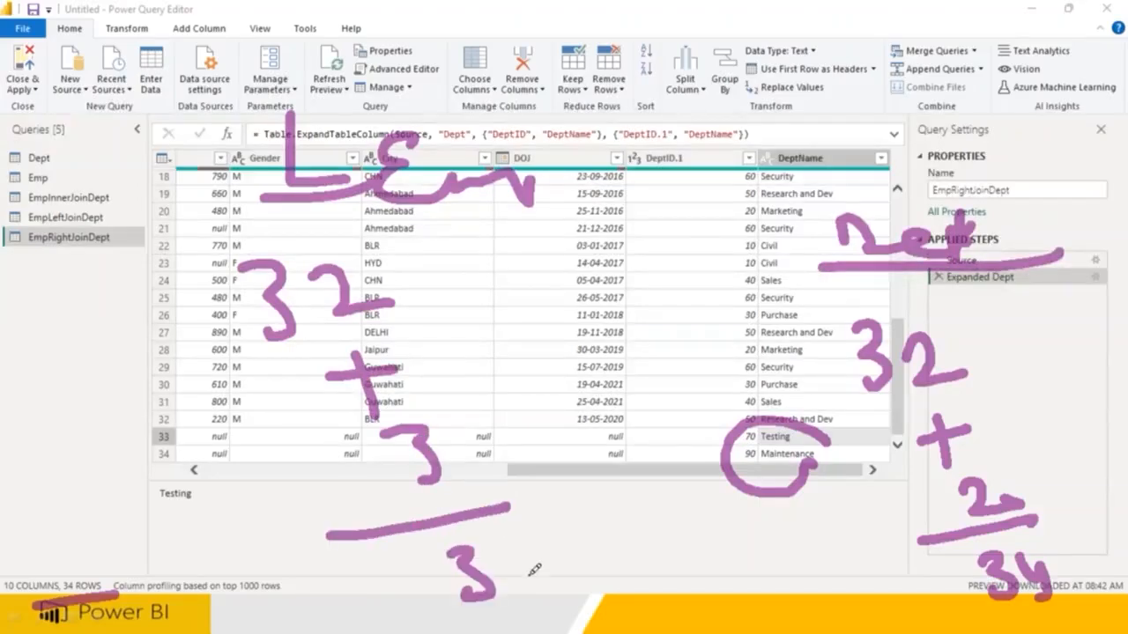
left_click_drag(513, 548, 552, 532)
left_click_drag(498, 621, 599, 577)
left_click_drag(961, 345, 997, 318)
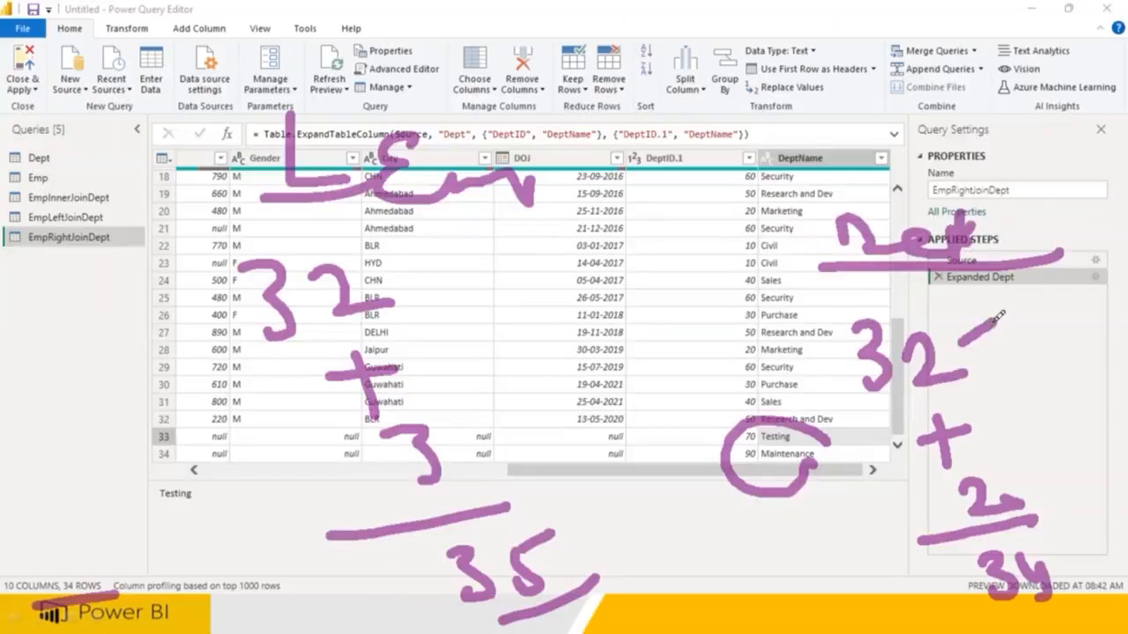
left_click_drag(1005, 491, 1047, 455)
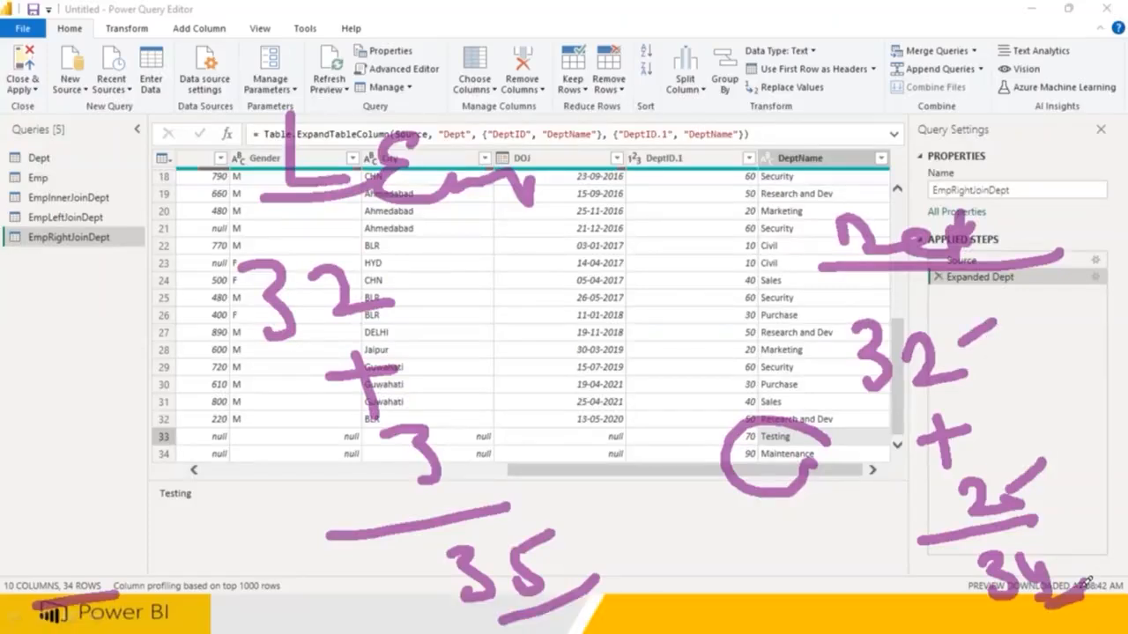
Write the combined sum 32 + 3 + 2 in ink between the two sums, mark its terms, add the total, and clear all ink
mouse_move(509, 261)
left_mouse_down()
mouse_move(551, 295)
mouse_move(525, 321)
left_mouse_up()
left_click(561, 275)
mouse_move(558, 264)
left_mouse_down()
mouse_move(587, 300)
mouse_move(622, 299)
left_mouse_up()
mouse_move(571, 341)
left_mouse_down()
mouse_move(624, 333)
mouse_move(589, 373)
mouse_move(594, 404)
mouse_move(575, 442)
left_mouse_up()
mouse_move(592, 477)
left_mouse_down()
mouse_move(668, 464)
mouse_move(645, 506)
left_mouse_up()
left_click_drag(654, 527, 712, 533)
left_click_drag(665, 592, 749, 529)
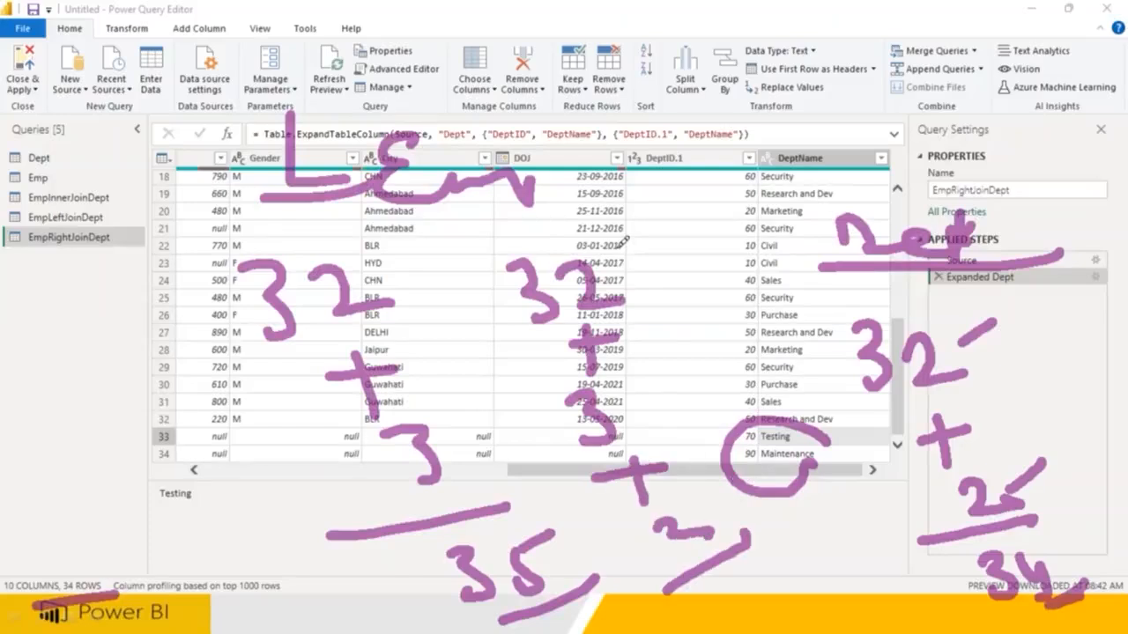
left_click_drag(615, 249, 665, 246)
left_click_drag(608, 402, 674, 381)
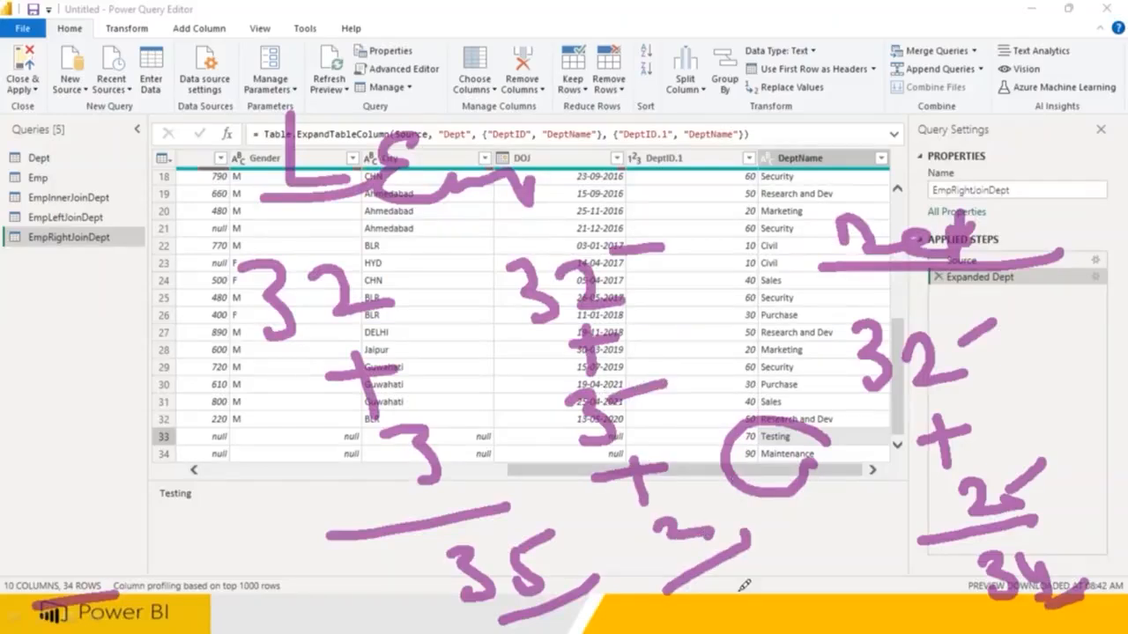
left_click_drag(742, 580, 798, 608)
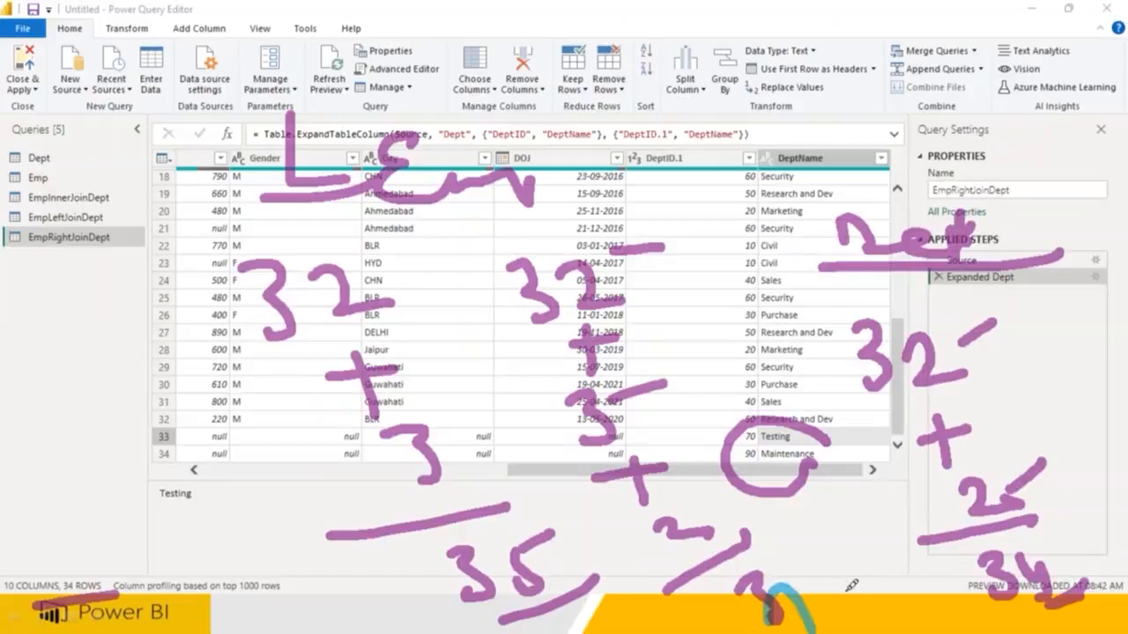
key("Escape")
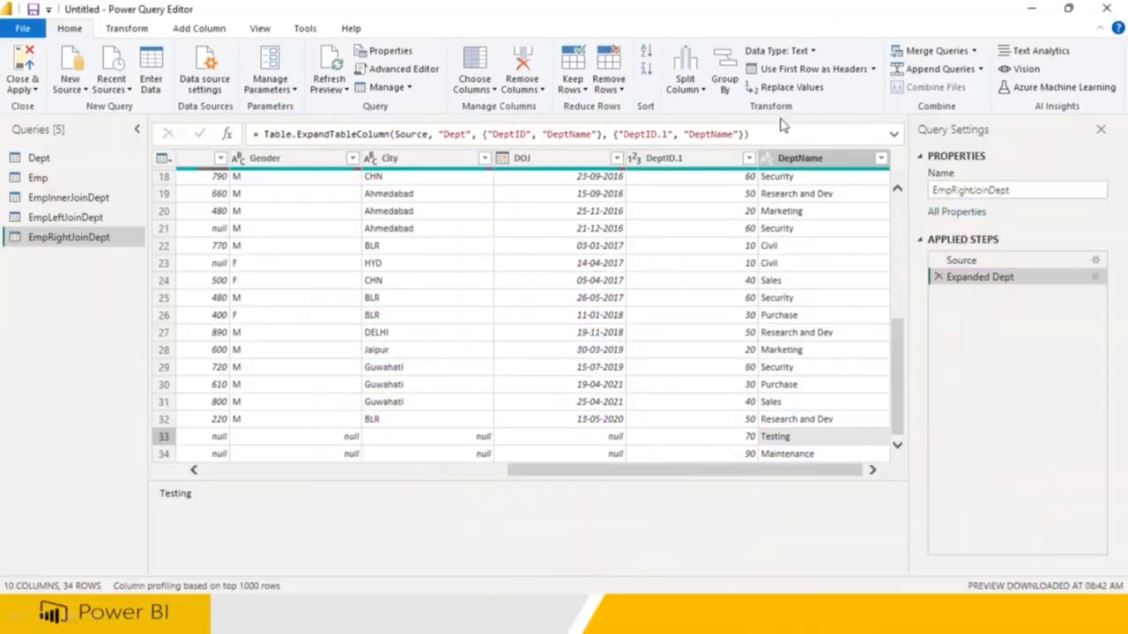
Set up a merge as a new query with Emp as first and Dept as second table, matched on DeptID
left_click(974, 51)
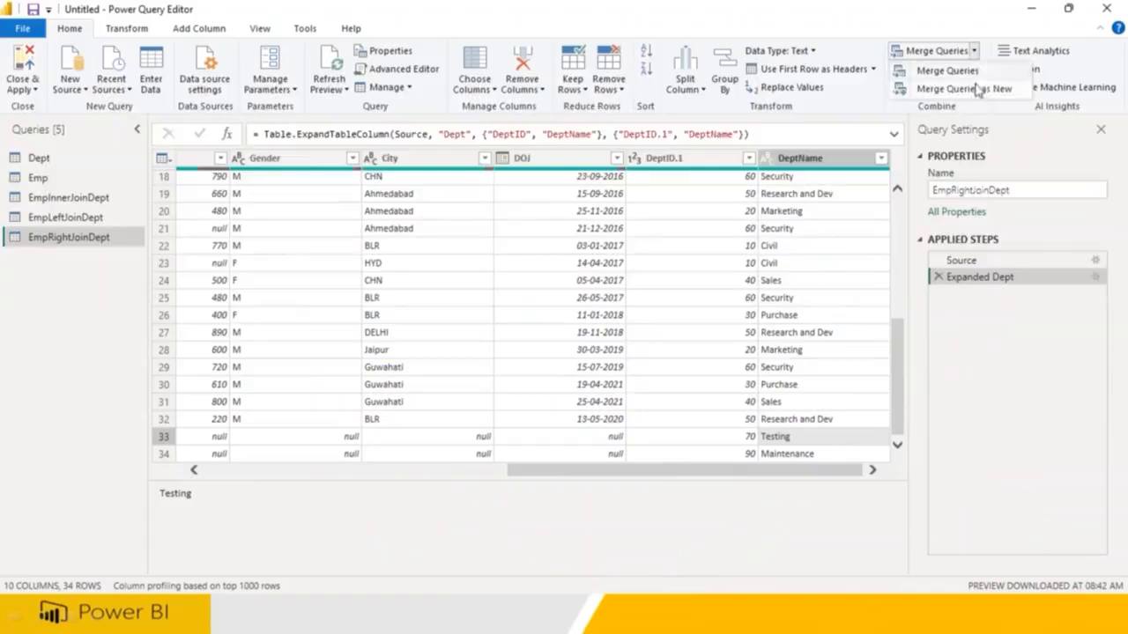
left_click(969, 89)
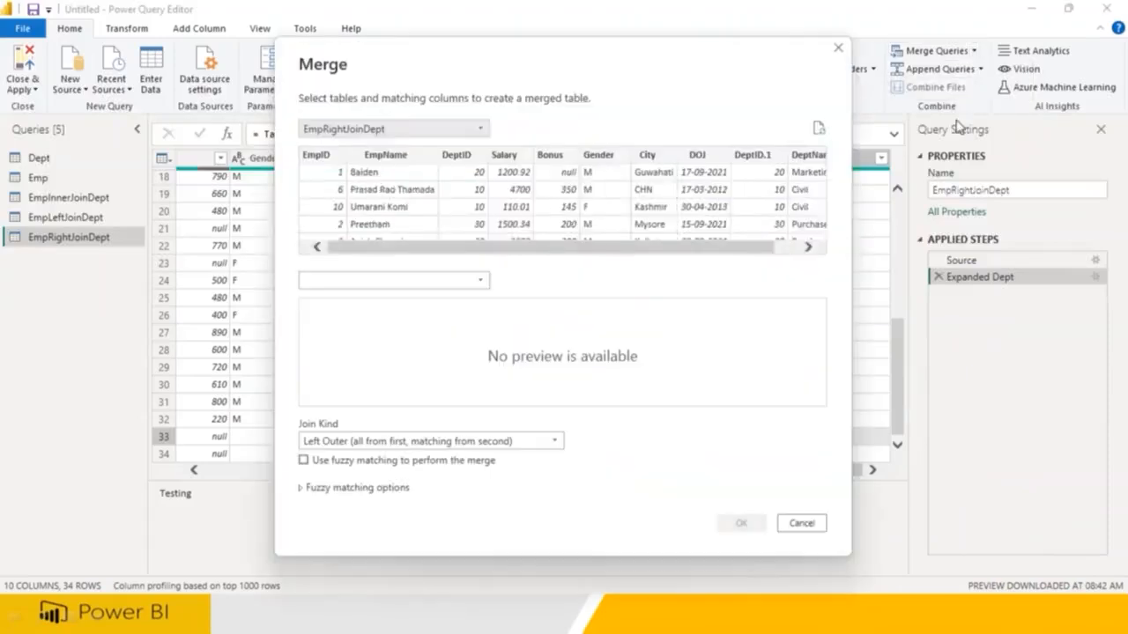
left_click(330, 132)
left_click(319, 166)
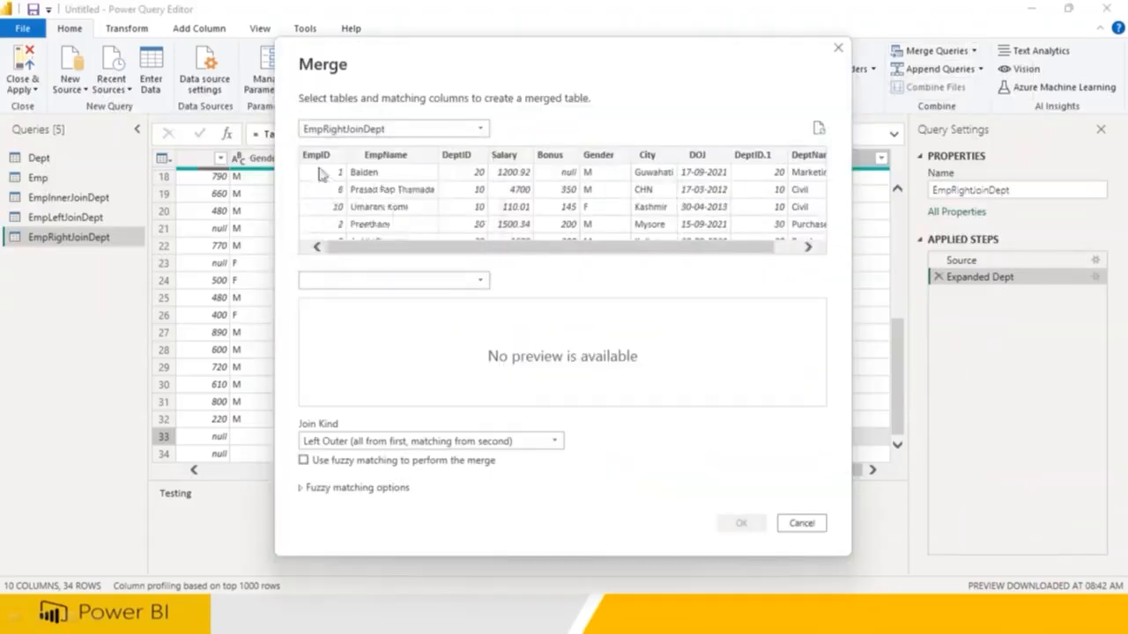
left_click(342, 281)
left_click(333, 299)
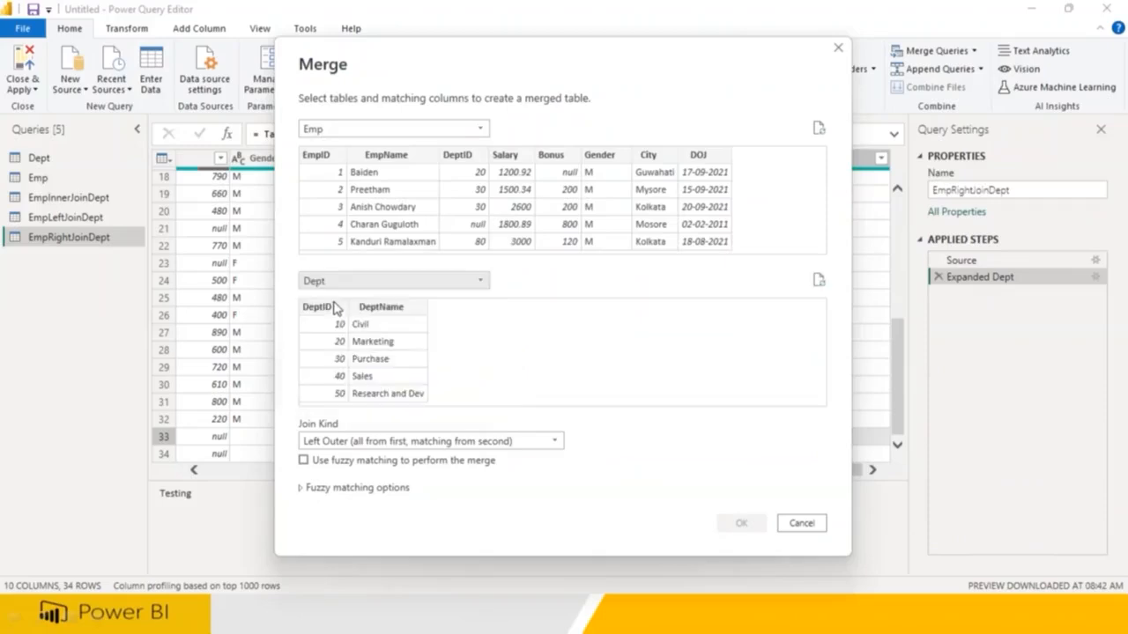
left_click(456, 156)
left_click(317, 309)
Create the merge with the Full Outer (all rows from both) join kind and rename the new query as EmpFullJoinDept
left_click(361, 441)
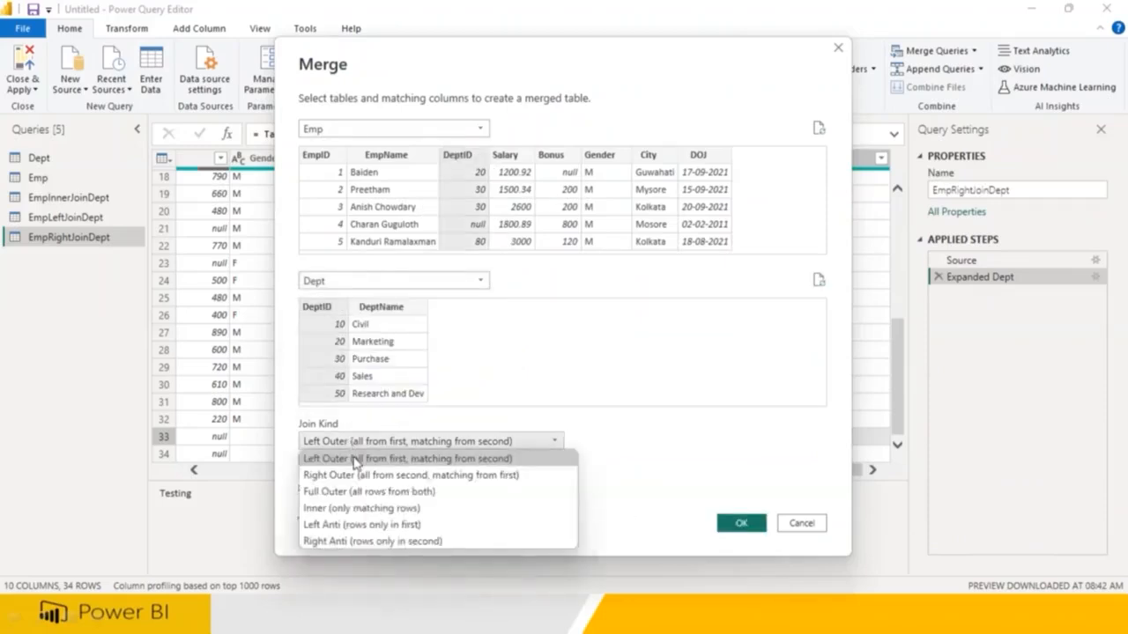
left_click(368, 492)
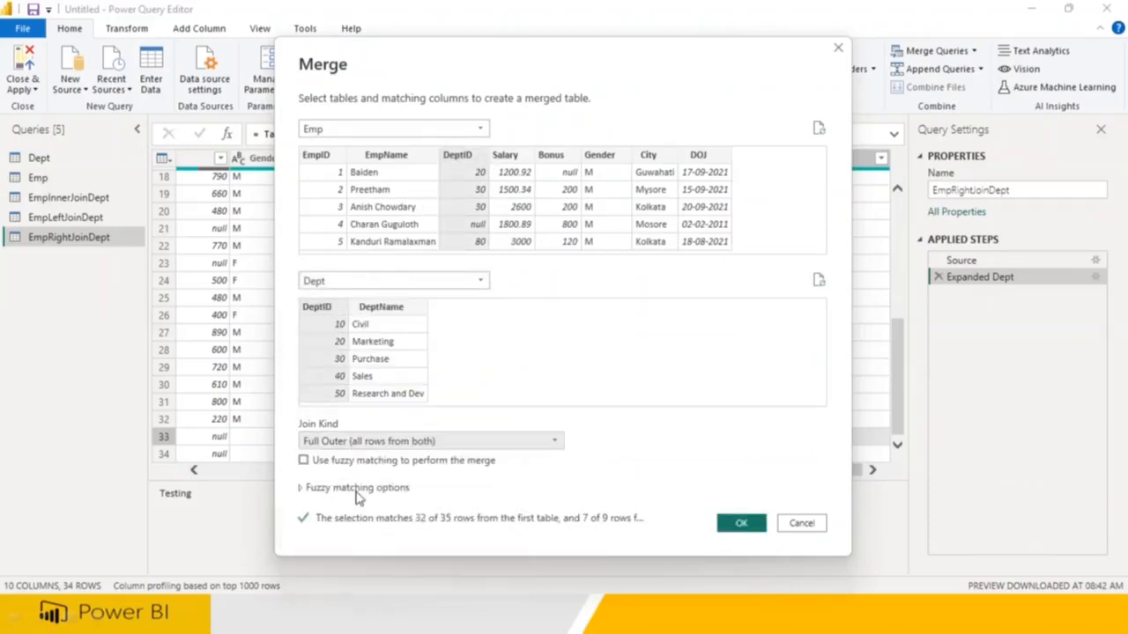
left_click(747, 526)
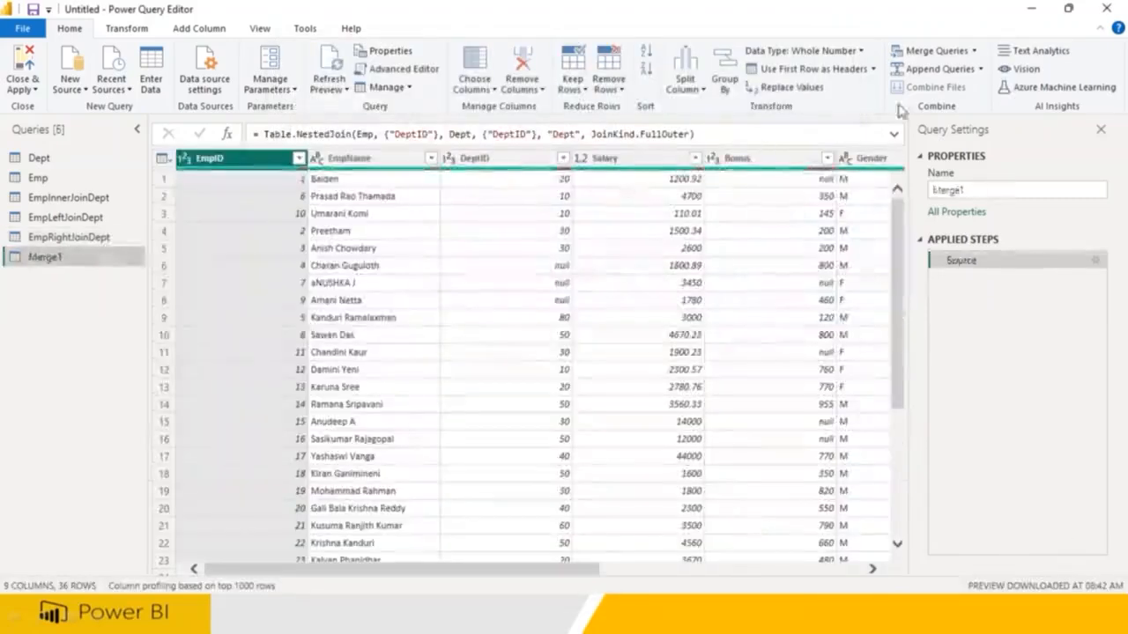
double_click(976, 187)
type("EmpFullJoinDept")
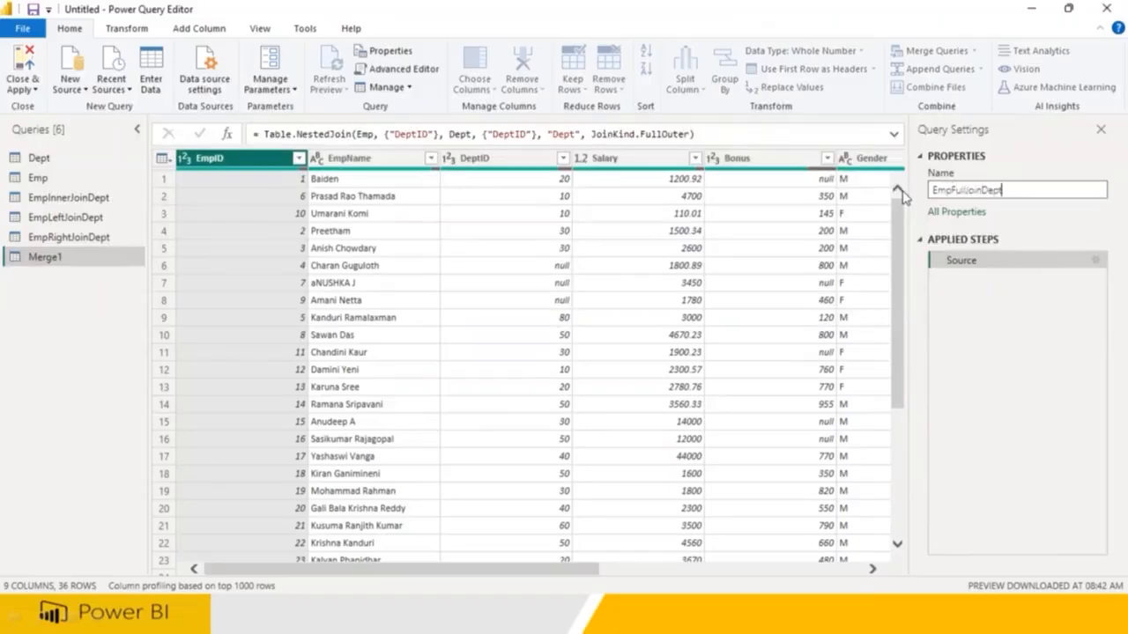
key("Return")
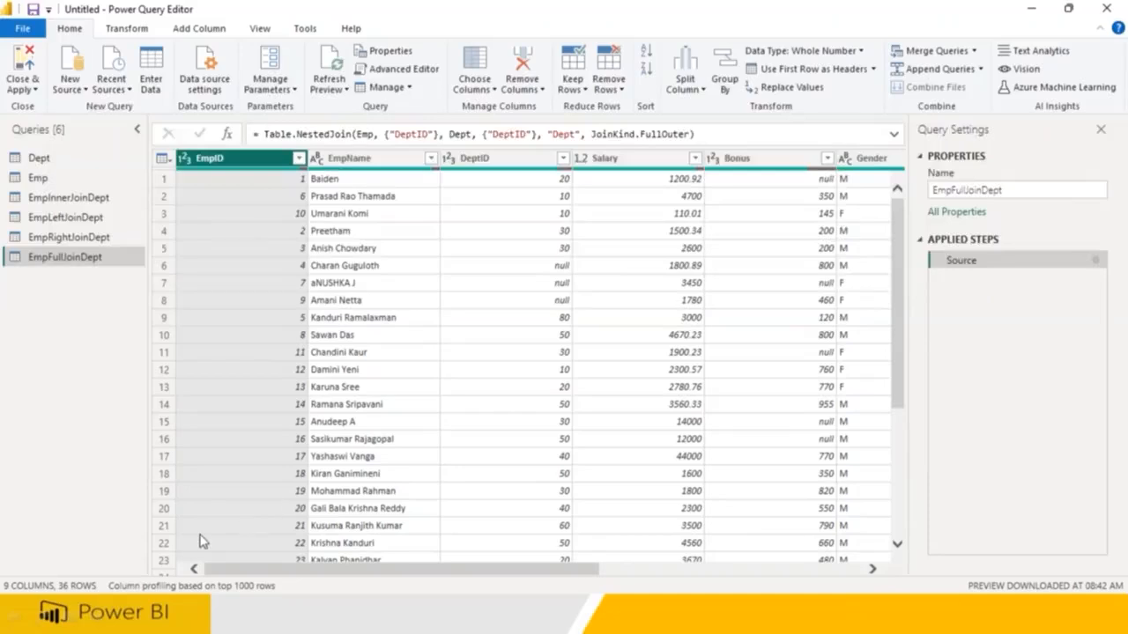
Open the expand options of the Dept column in EmpFullJoinDept
left_click(861, 571)
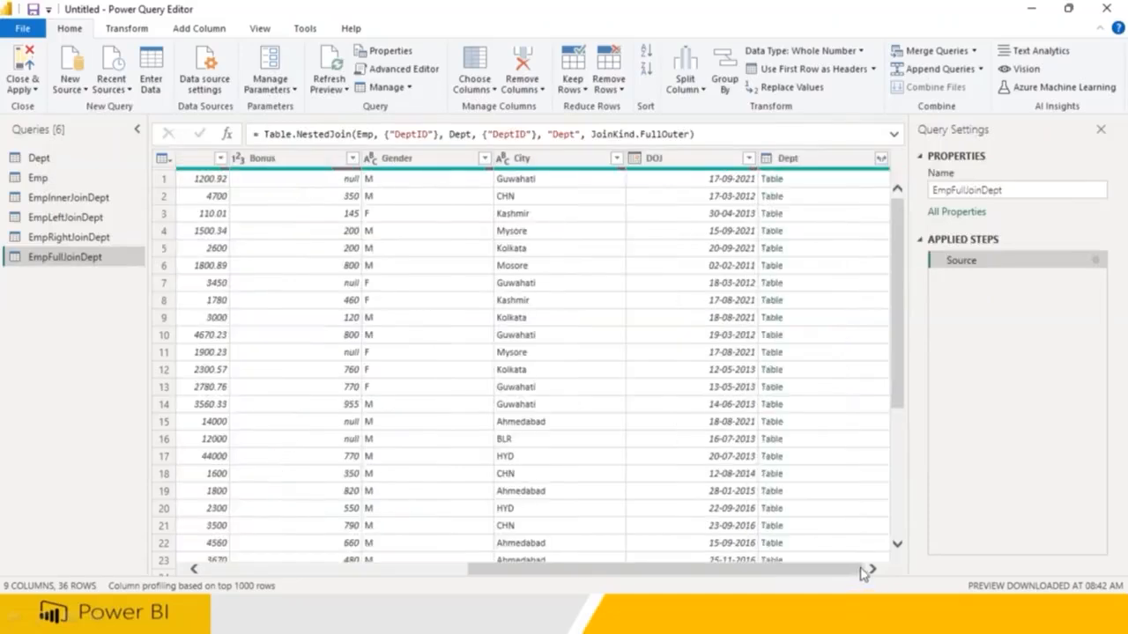
left_click(882, 158)
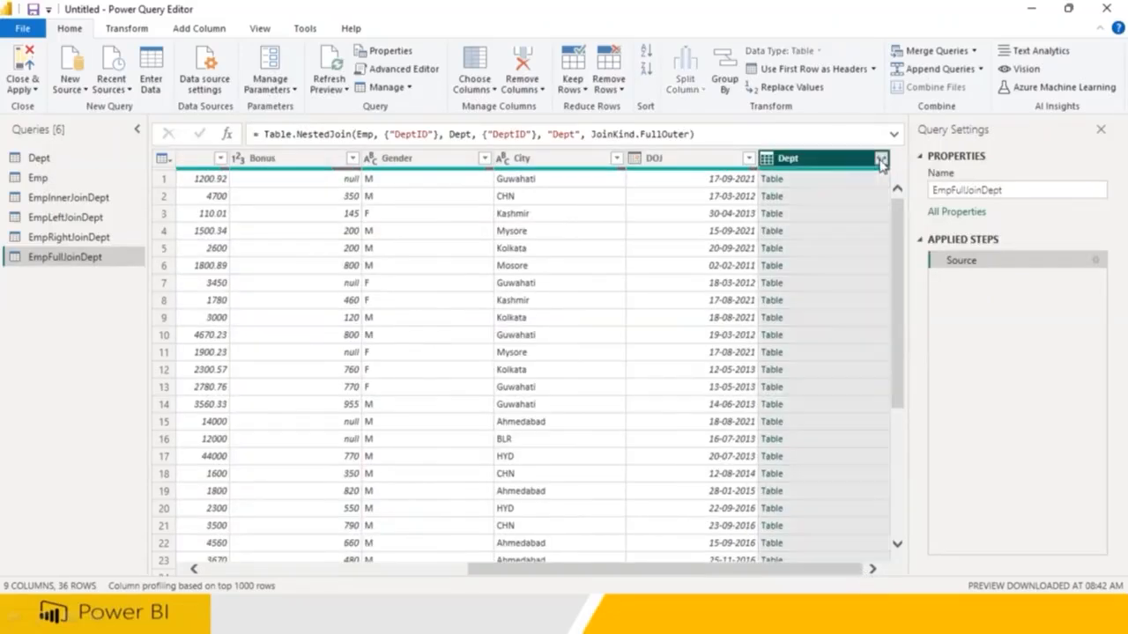
Expand the Dept column of EmpFullJoinDept into its DeptID and DeptName columns
left_click(787, 348)
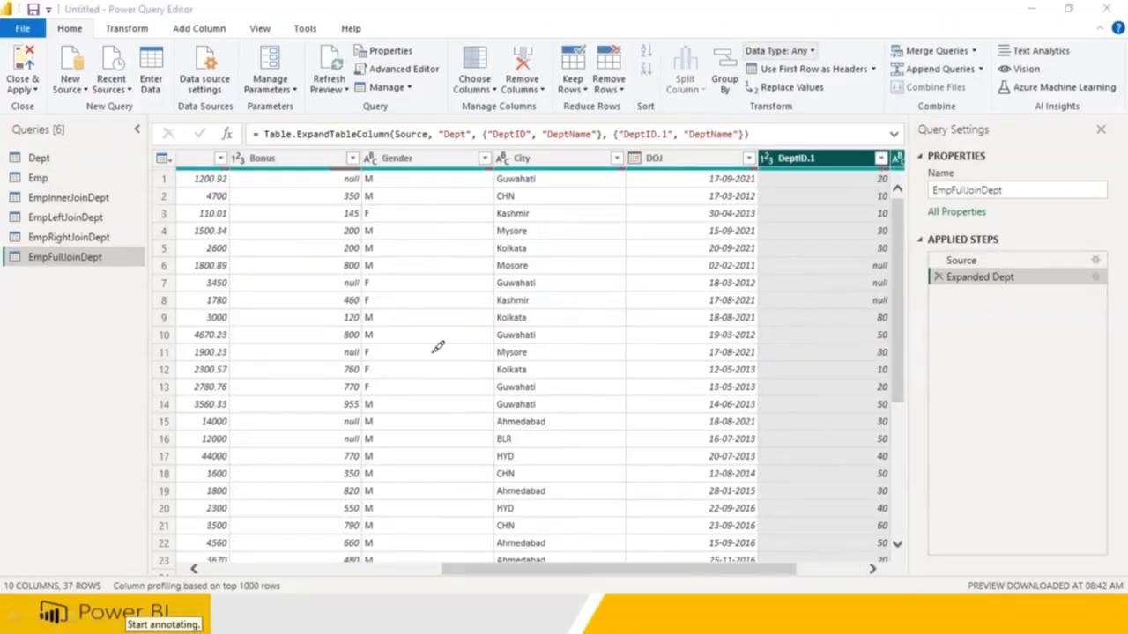
Circle the row count with the annotation pen, write 32 + 3 + 2 over the table, and clear the drawing
left_click_drag(91, 566, 81, 568)
mouse_move(389, 257)
left_mouse_down()
mouse_move(407, 255)
mouse_move(395, 335)
left_mouse_up()
mouse_move(441, 262)
left_mouse_down()
mouse_move(453, 313)
mouse_move(511, 297)
left_mouse_up()
left_click_drag(457, 370, 507, 359)
left_click_drag(477, 336, 487, 398)
mouse_move(508, 403)
left_mouse_down()
mouse_move(525, 428)
mouse_move(513, 465)
left_mouse_up()
left_click_drag(534, 507, 601, 489)
mouse_move(566, 476)
left_mouse_down()
mouse_move(573, 524)
mouse_move(629, 544)
mouse_move(709, 526)
left_mouse_up()
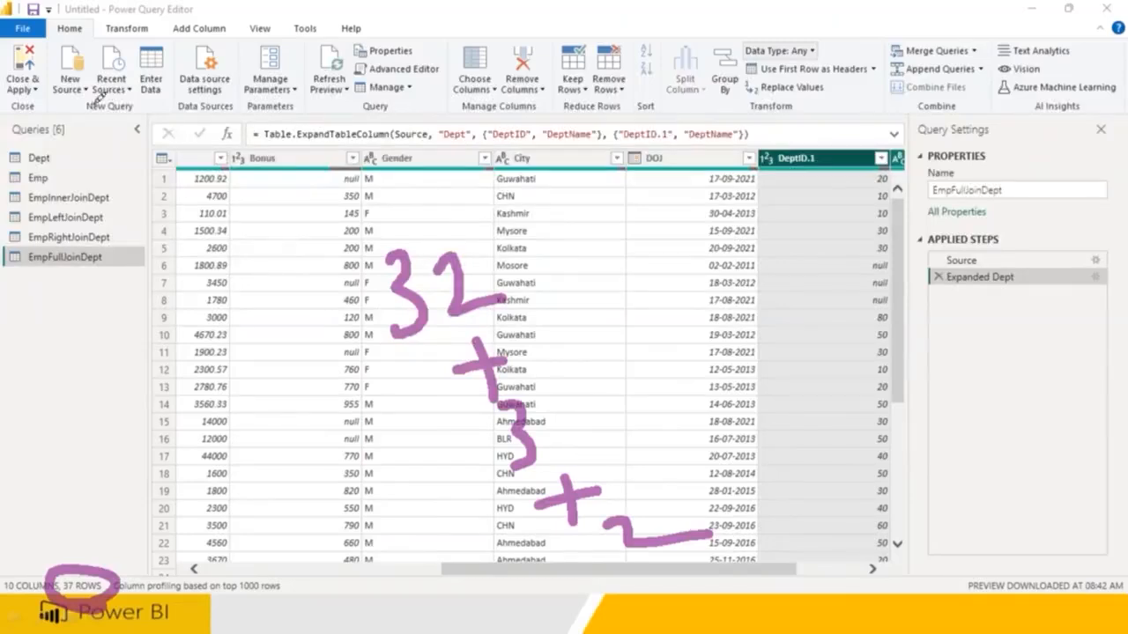
key("Escape")
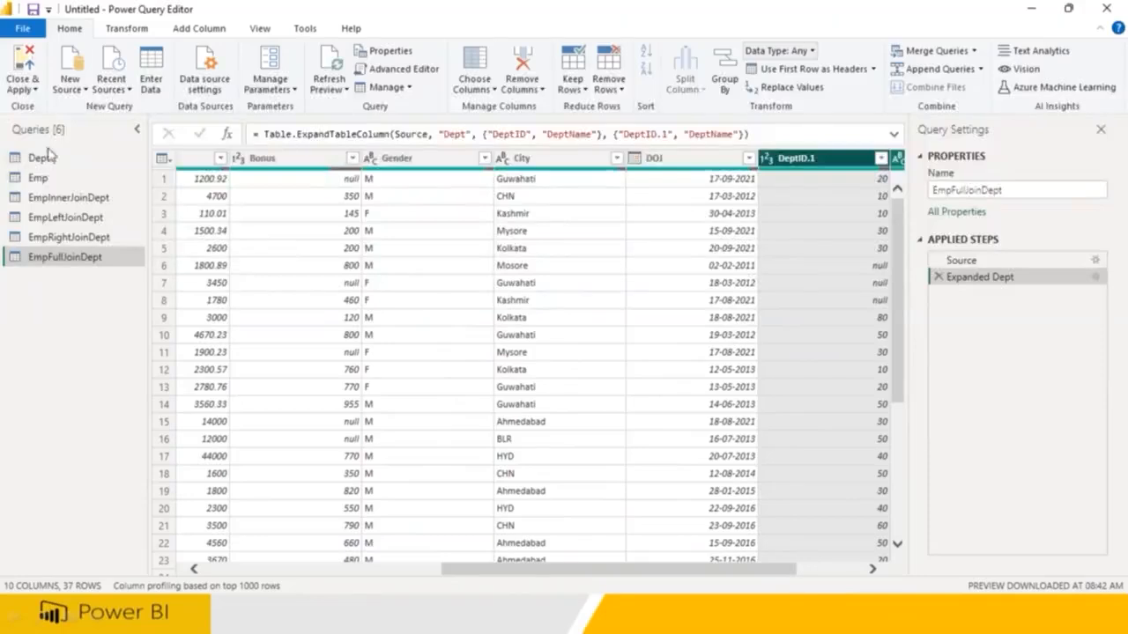
Compare the row counts of the Dept and Emp queries
left_click(44, 163)
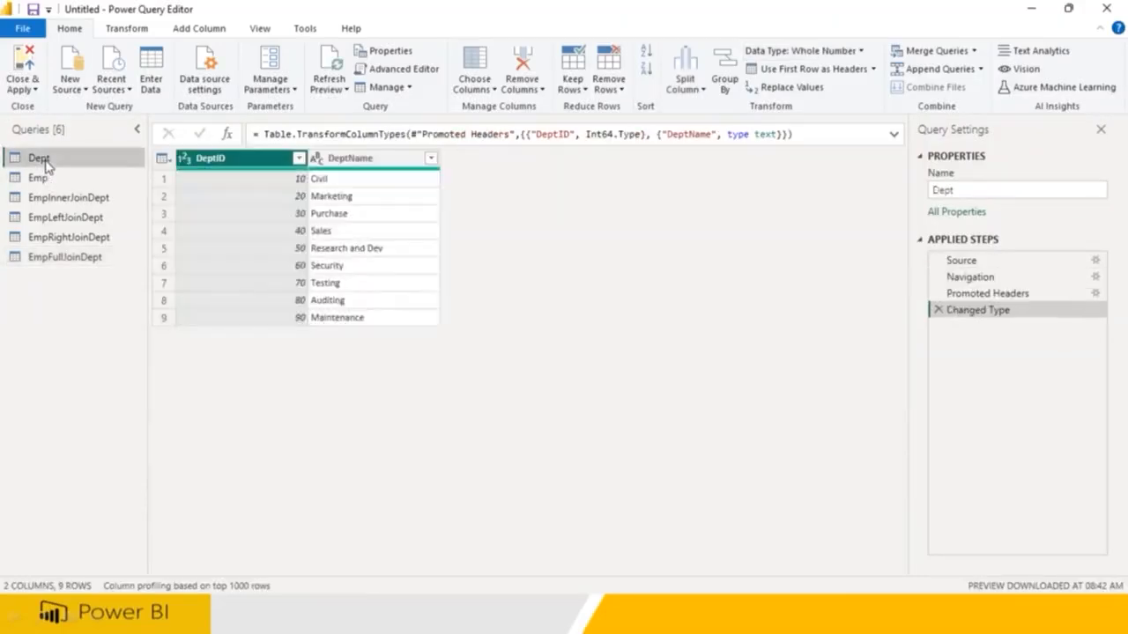
left_click(39, 183)
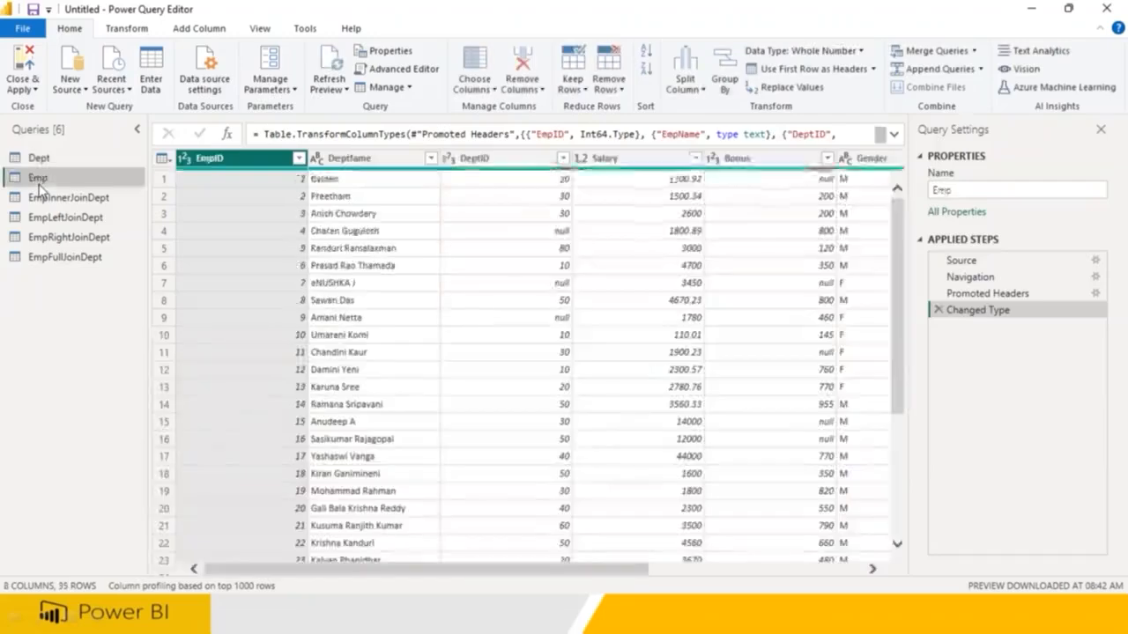
left_click(44, 160)
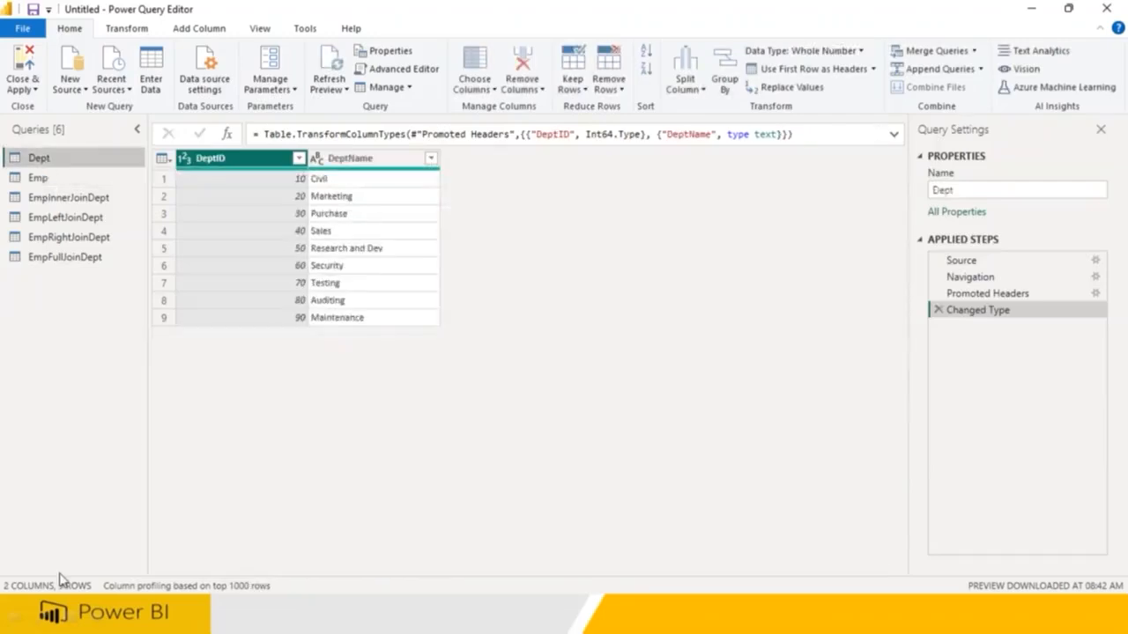
left_click(39, 179)
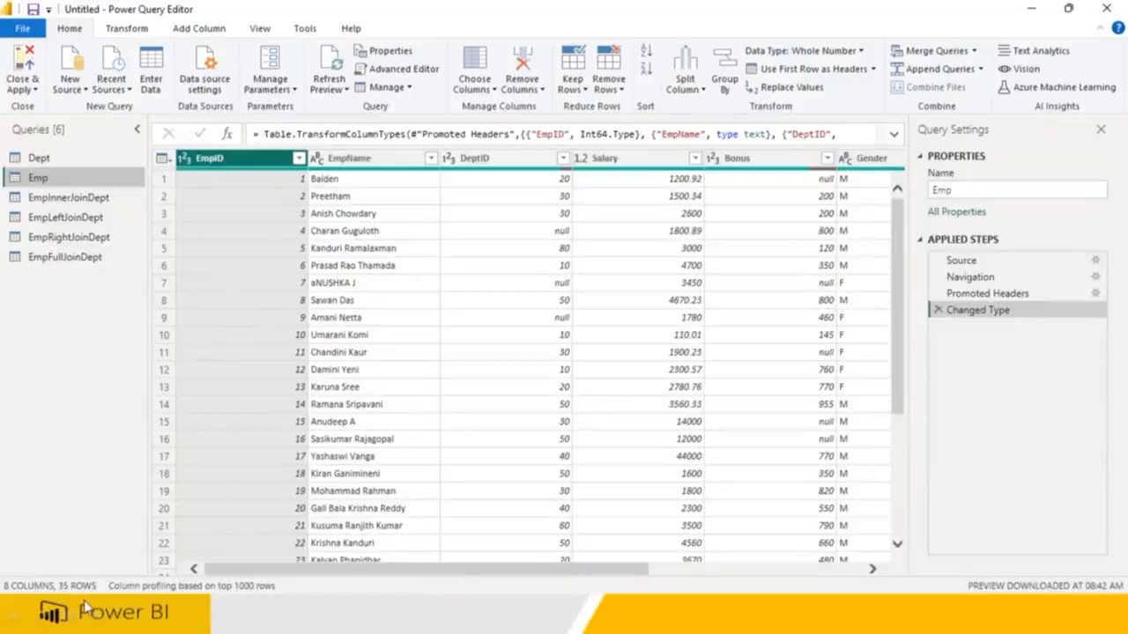
Switch to Calculator, multiply 35 by 9, and close it
key("super")
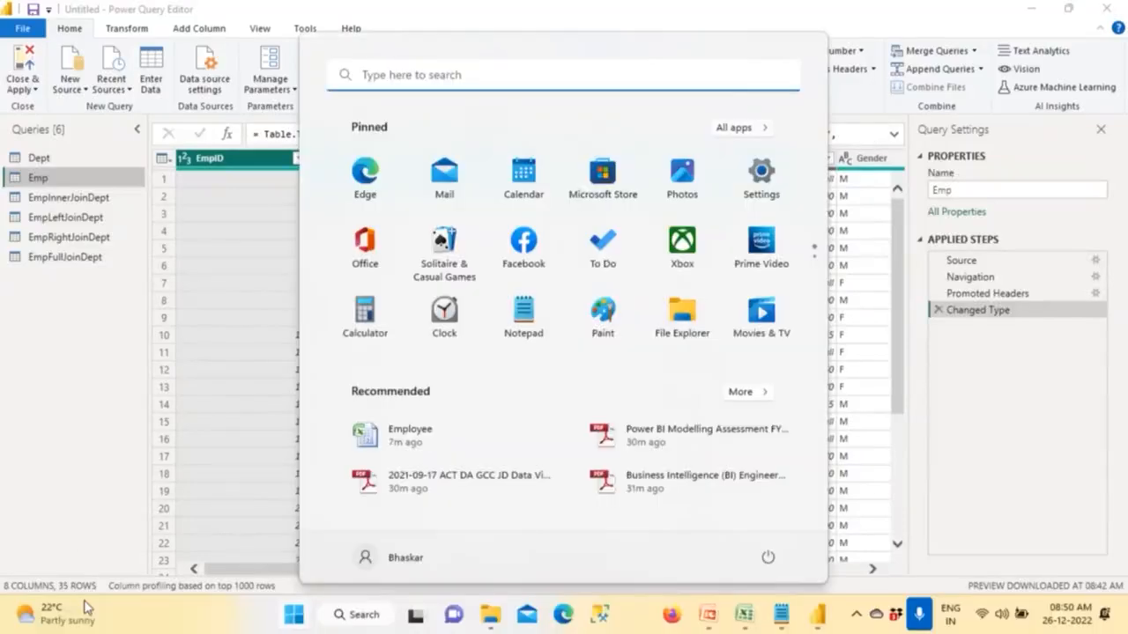
type("cala")
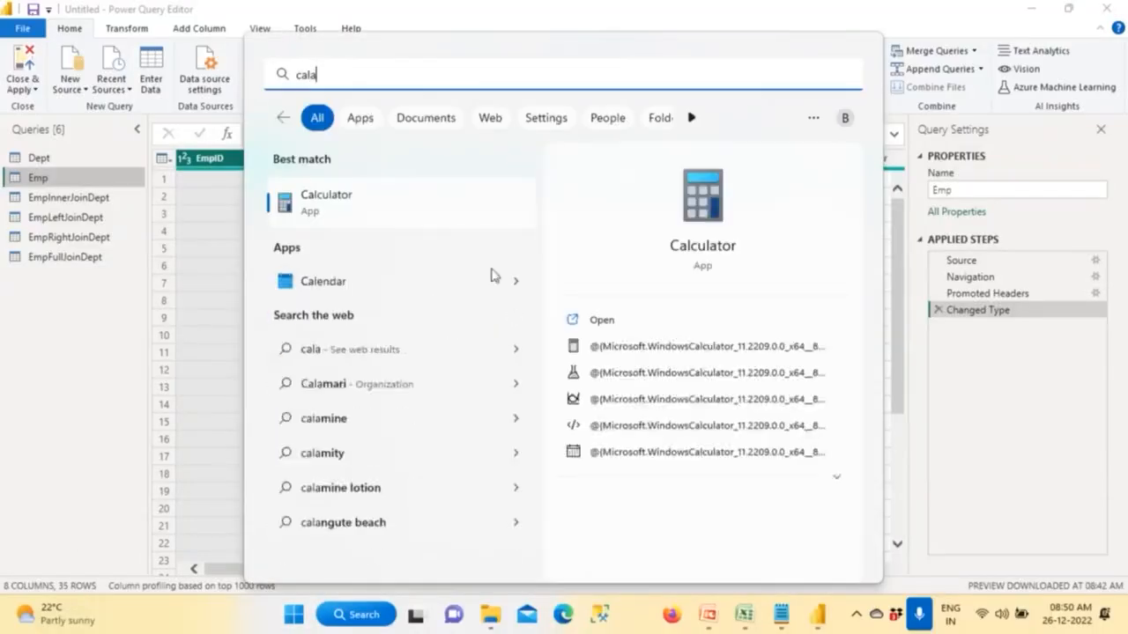
left_click(370, 196)
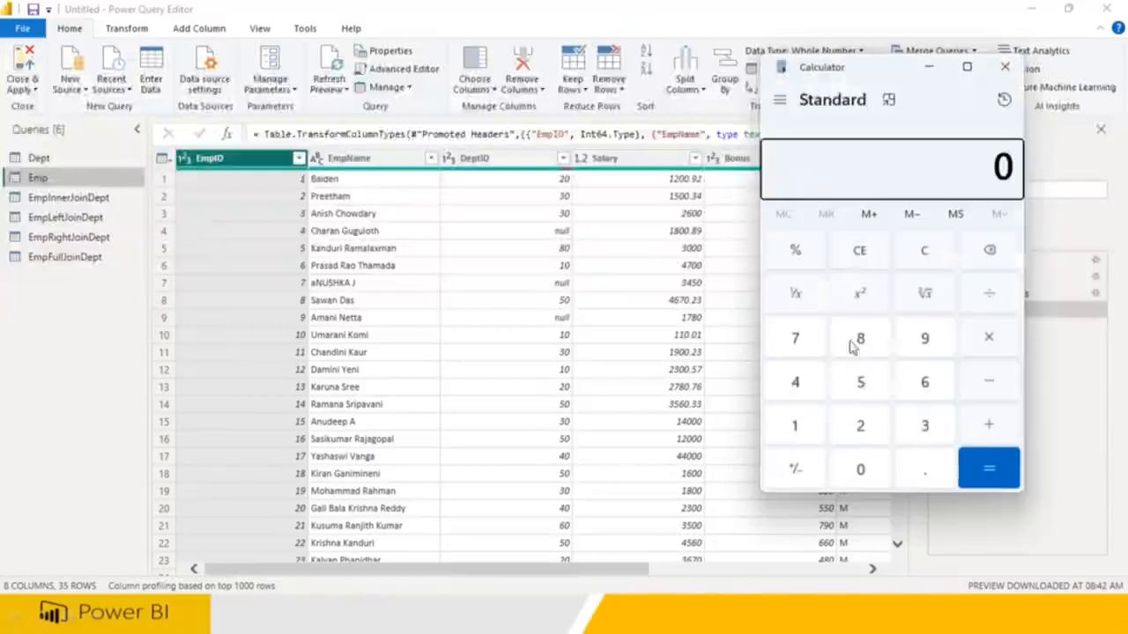
left_click(922, 426)
left_click(860, 381)
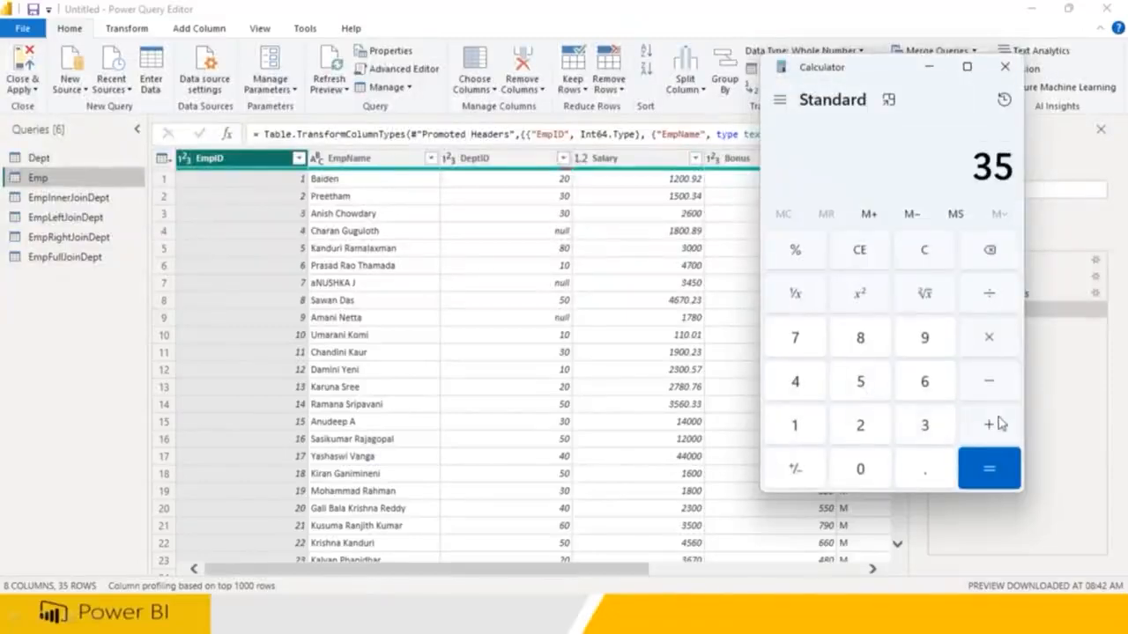
left_click(989, 338)
left_click(924, 338)
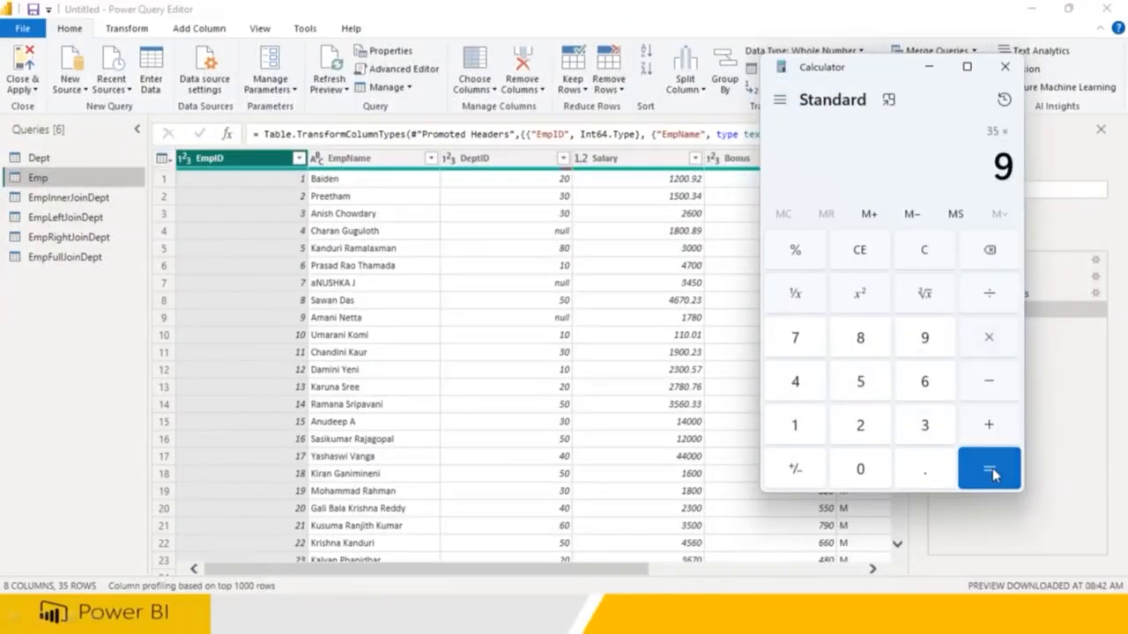
left_click(990, 471)
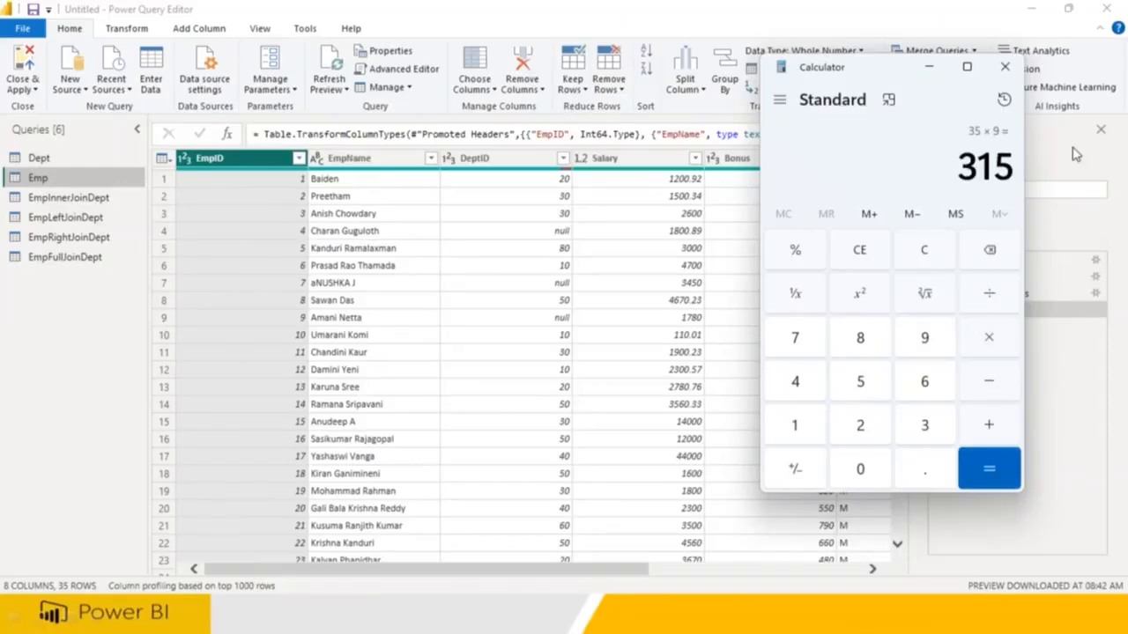
left_click(1006, 67)
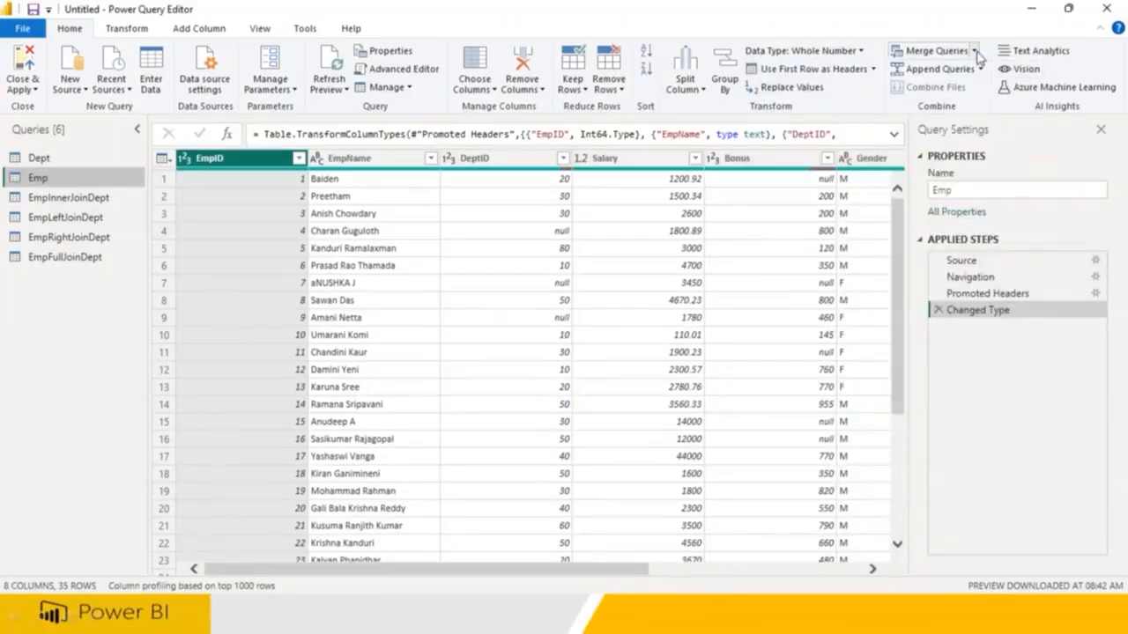
Start merging Emp with Dept as a new query, using the Left Anti (rows only in first) join kind
left_click(974, 51)
left_click(978, 90)
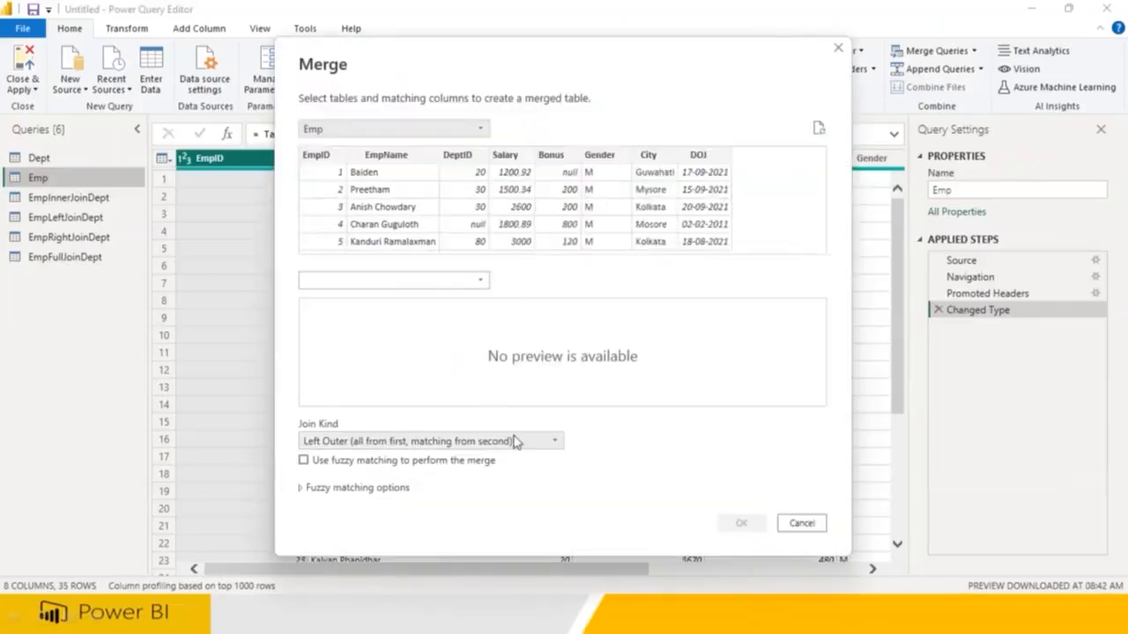
left_click(425, 280)
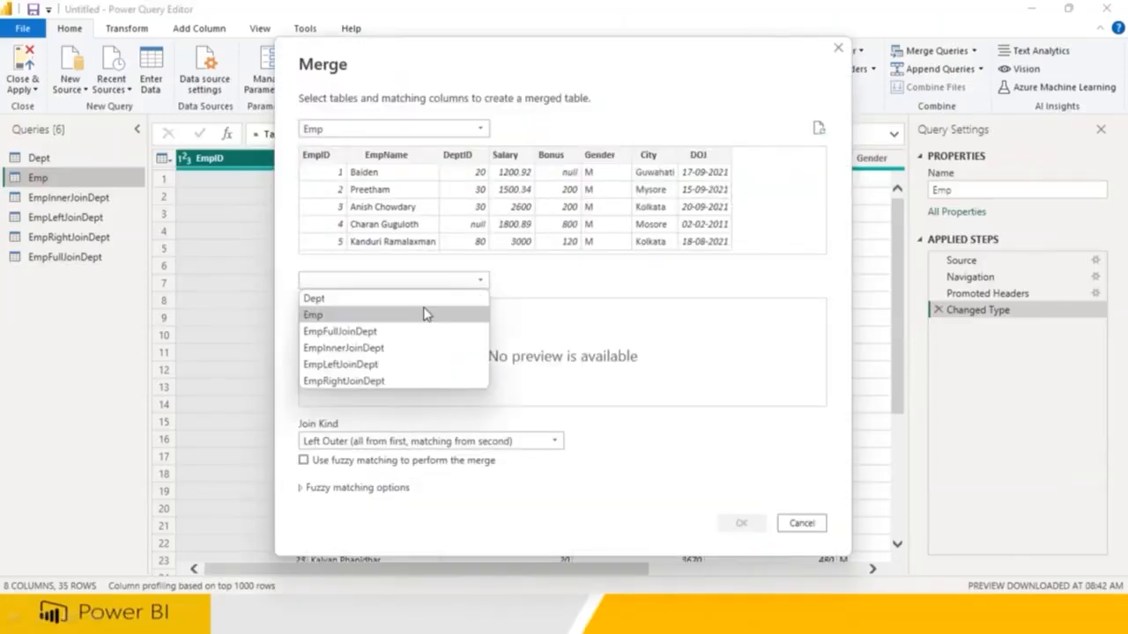
left_click(423, 298)
left_click(537, 444)
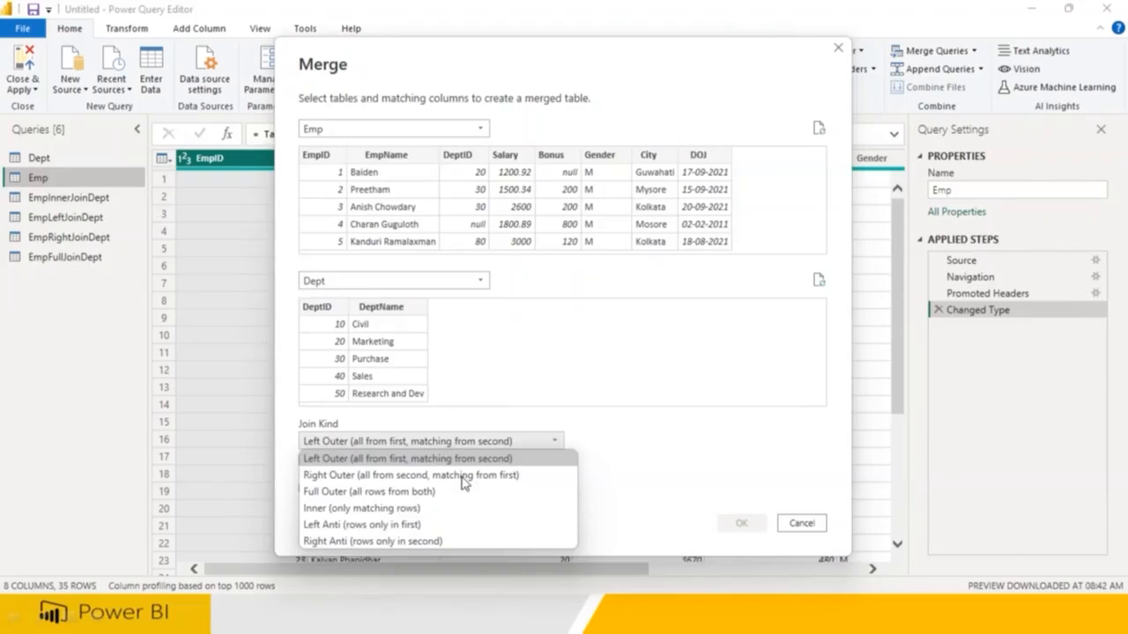
left_click(432, 524)
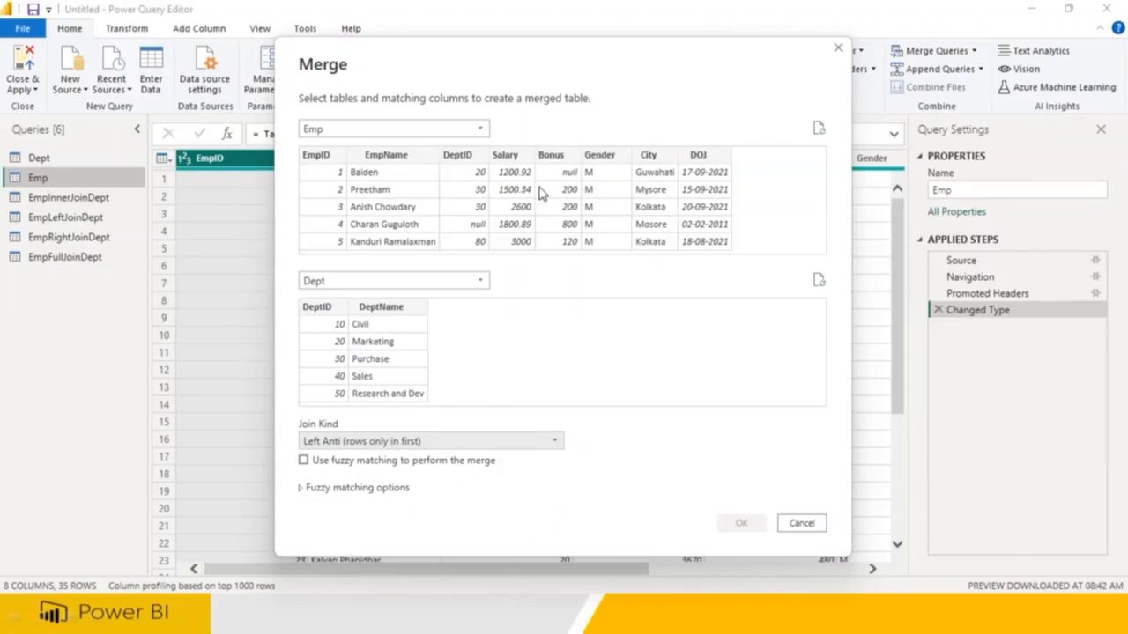
Mark an L on the Emp preview and underline both table names with the annotation pen, and clear the marks
mouse_move(496, 132)
left_mouse_down()
mouse_move(496, 240)
mouse_move(574, 238)
left_mouse_up()
left_click_drag(286, 143, 372, 130)
left_click_drag(301, 308, 391, 295)
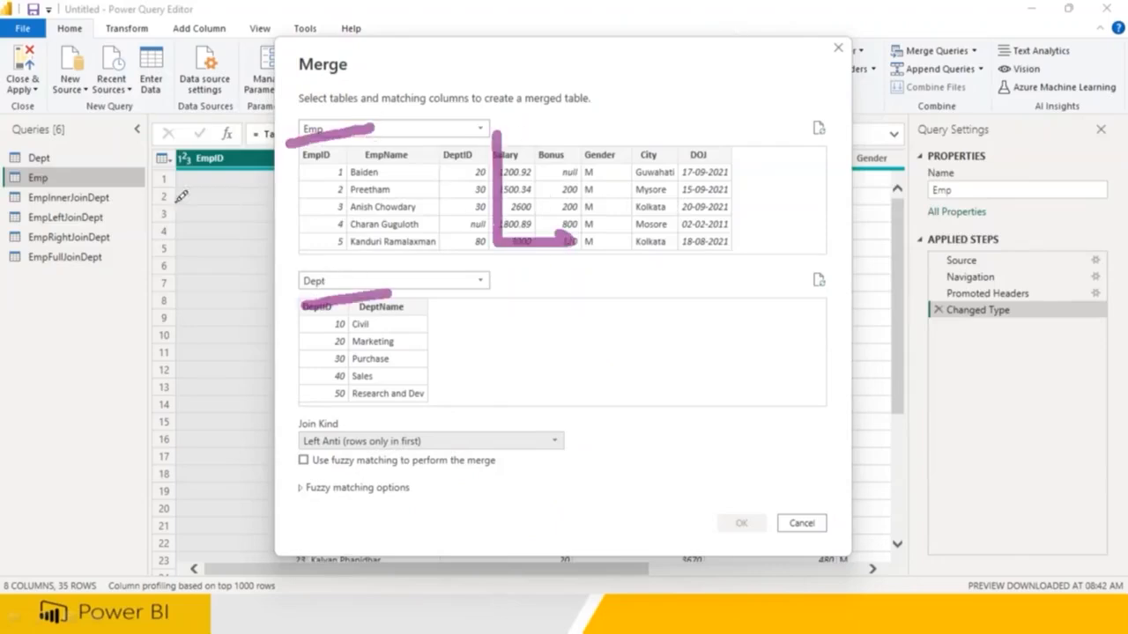
key("Escape")
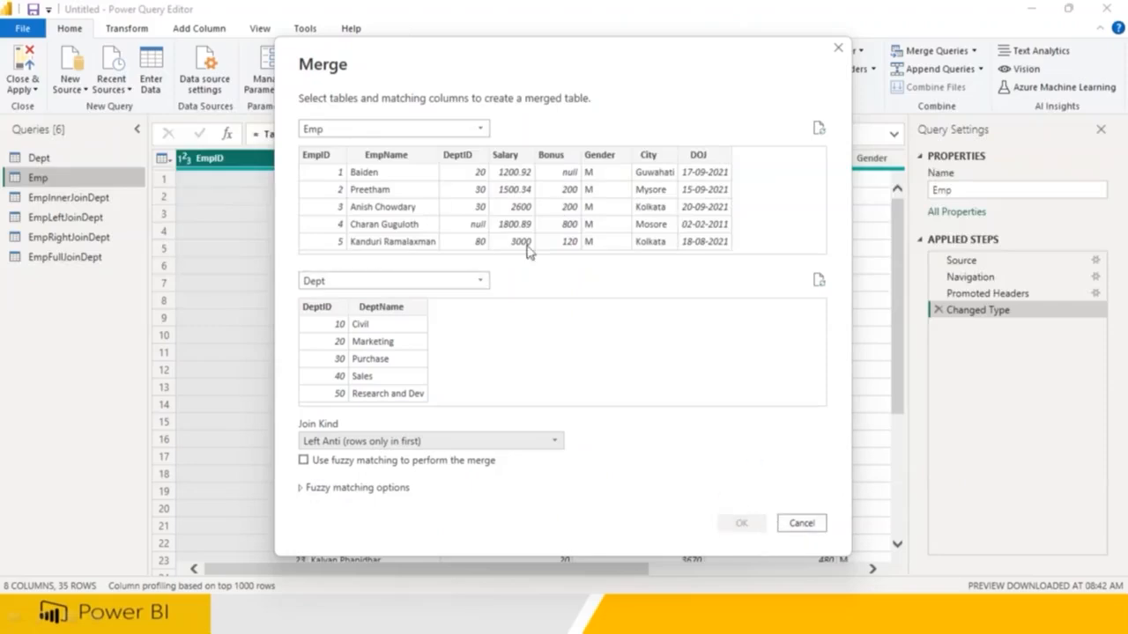
Match Emp and Dept on their DeptID columns and create the merged query
left_click(457, 160)
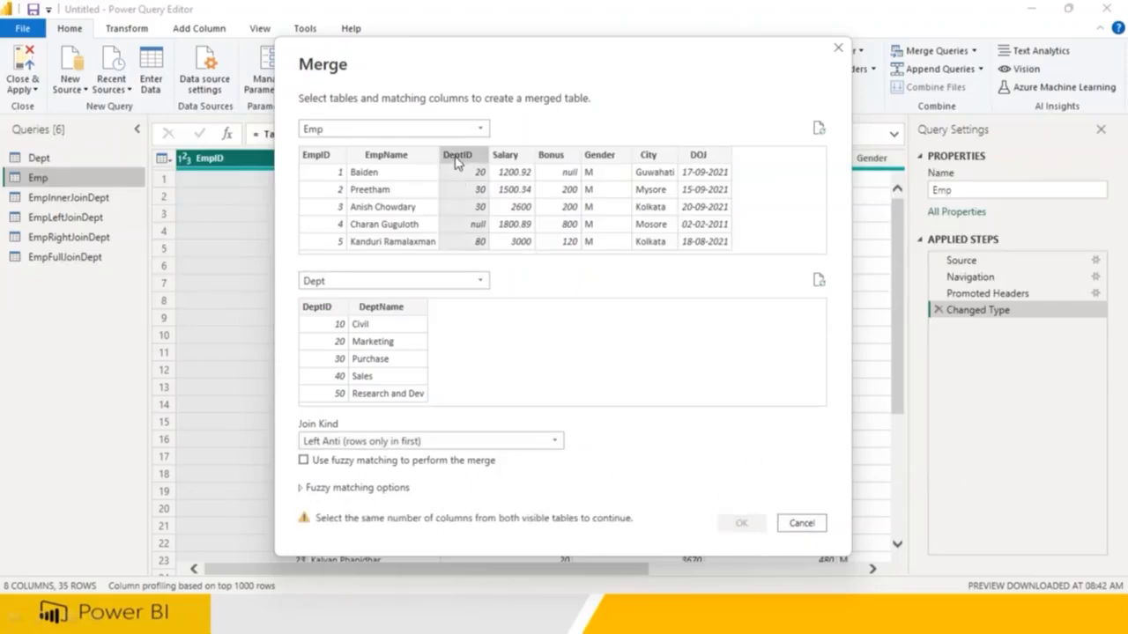
left_click(320, 308)
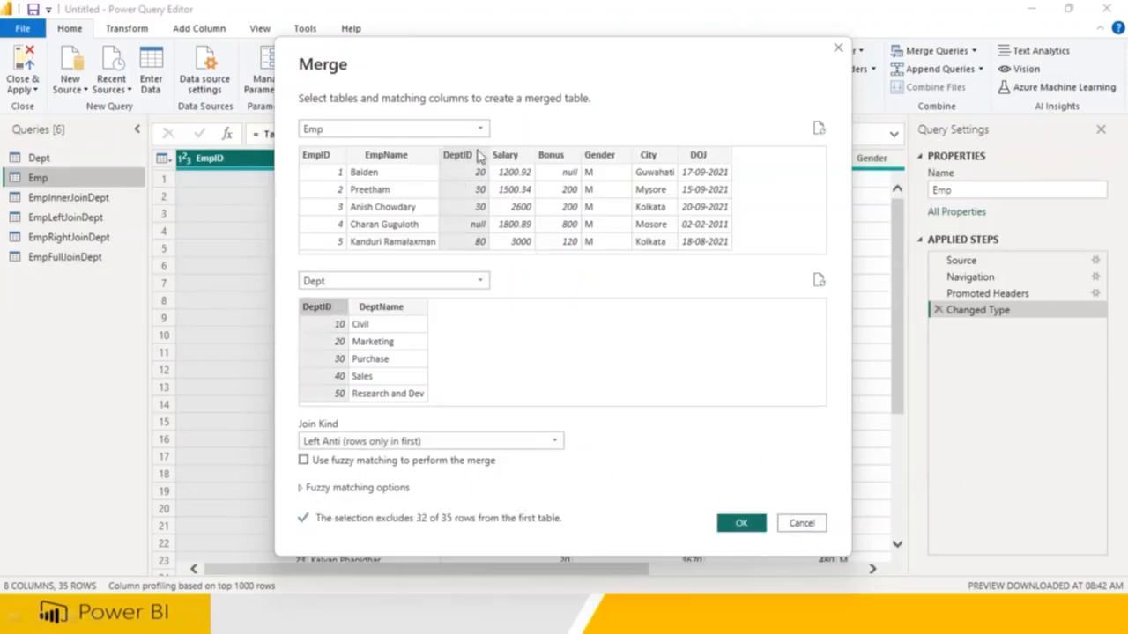
left_click(744, 523)
Rename the new merged query as EmpLeftAntiDept
left_click(996, 190)
type("Emp")
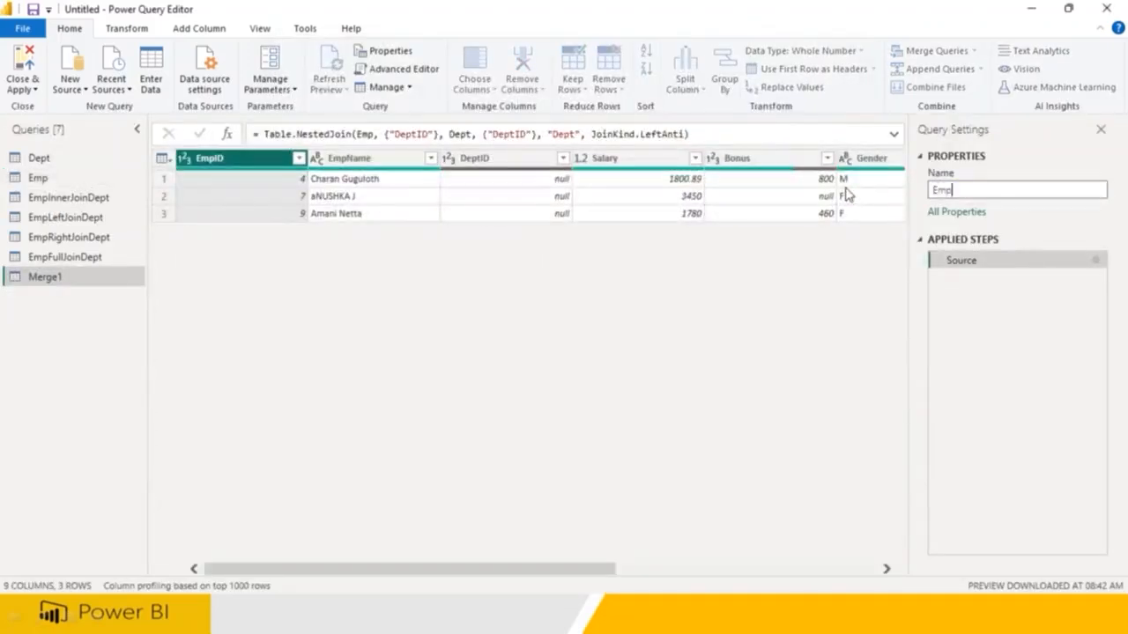
type("LeftAntiDept")
key("Return")
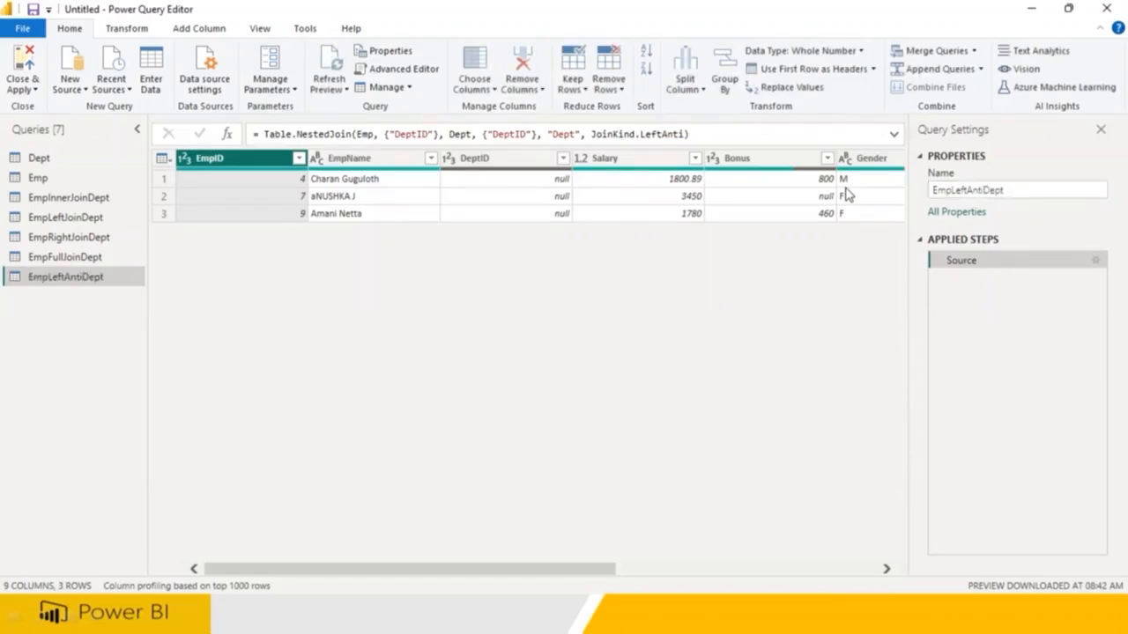
Expand the Dept column of EmpLeftAntiDept into its DeptID and DeptName columns
left_click_drag(605, 569, 892, 575)
left_click(895, 159)
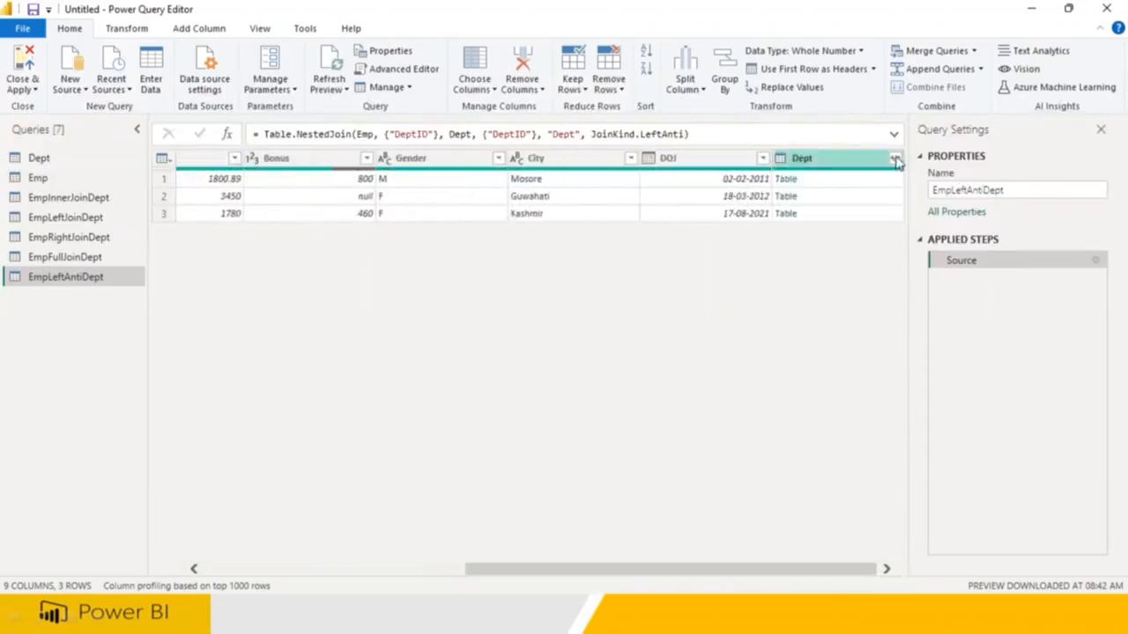
left_click(799, 347)
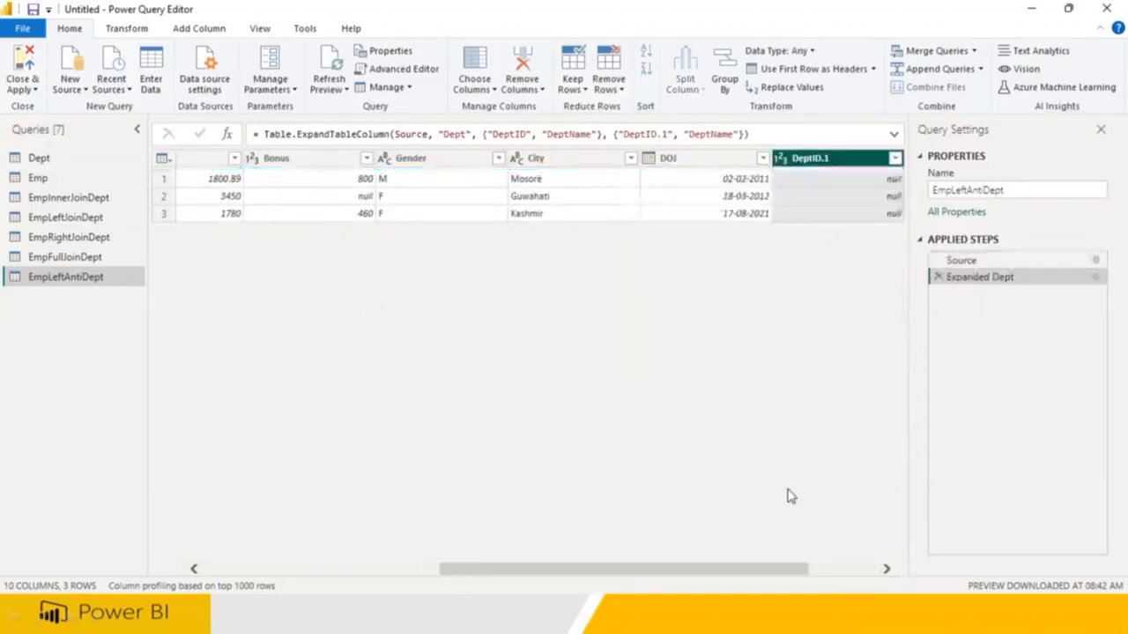
Examine the employee columns and the expanded department columns in the left anti join result
left_click_drag(763, 574, 886, 552)
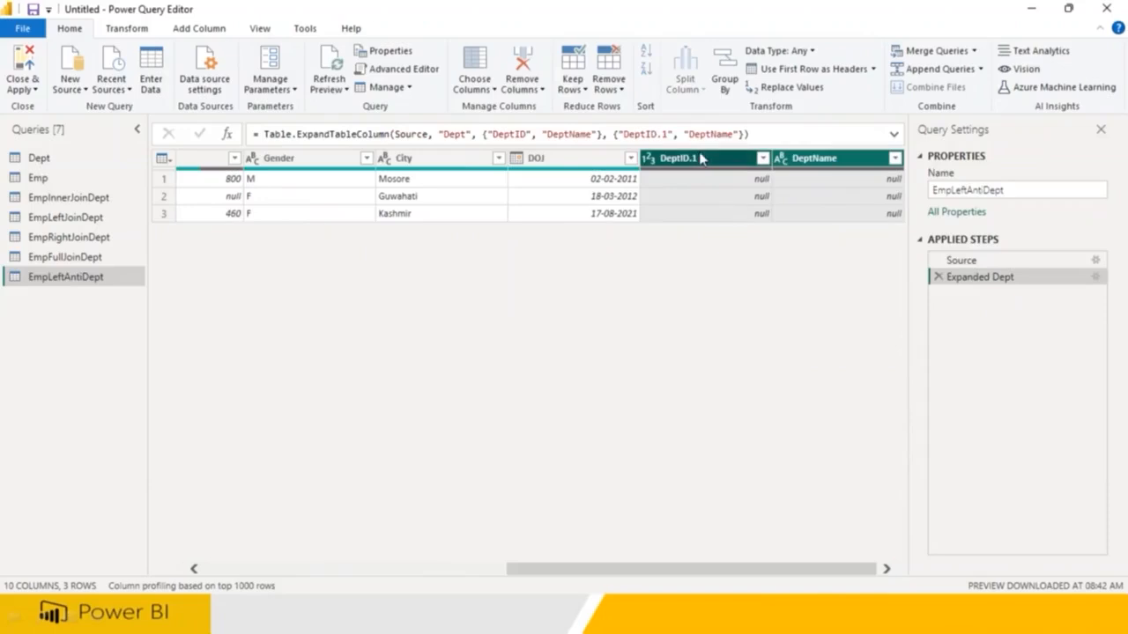
left_click_drag(785, 570, 367, 546)
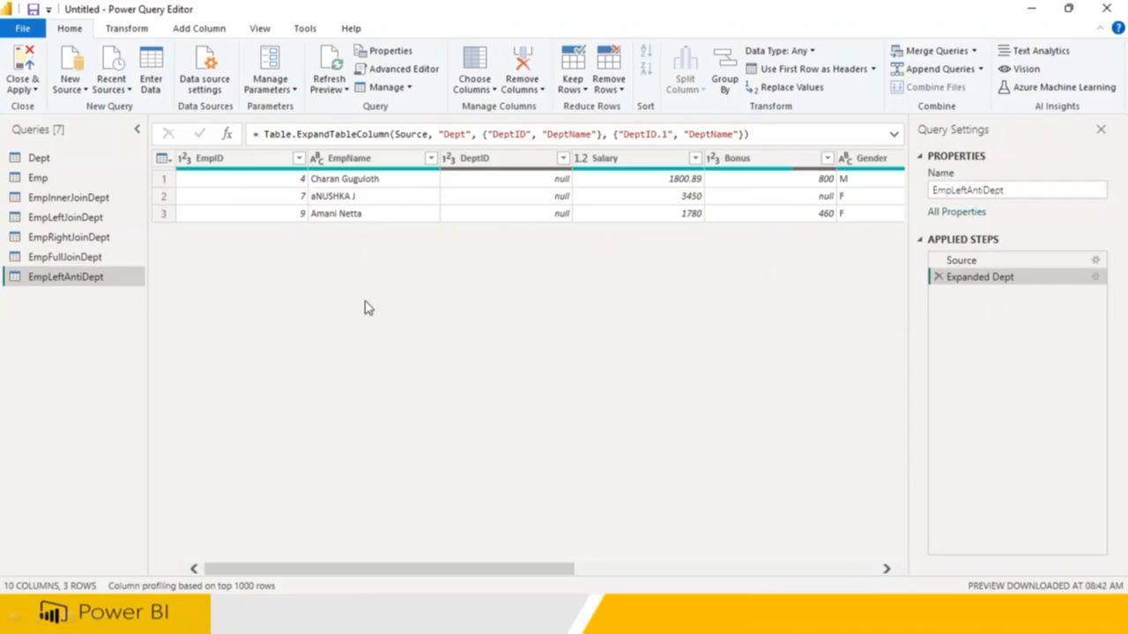
left_click_drag(486, 574, 852, 571)
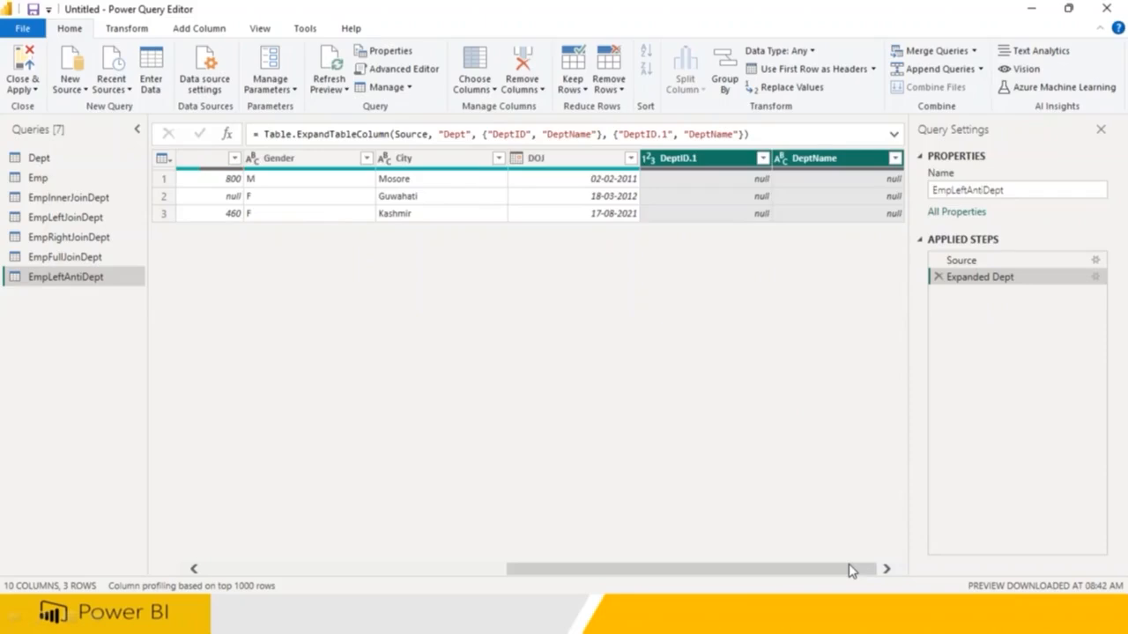
left_click(306, 571)
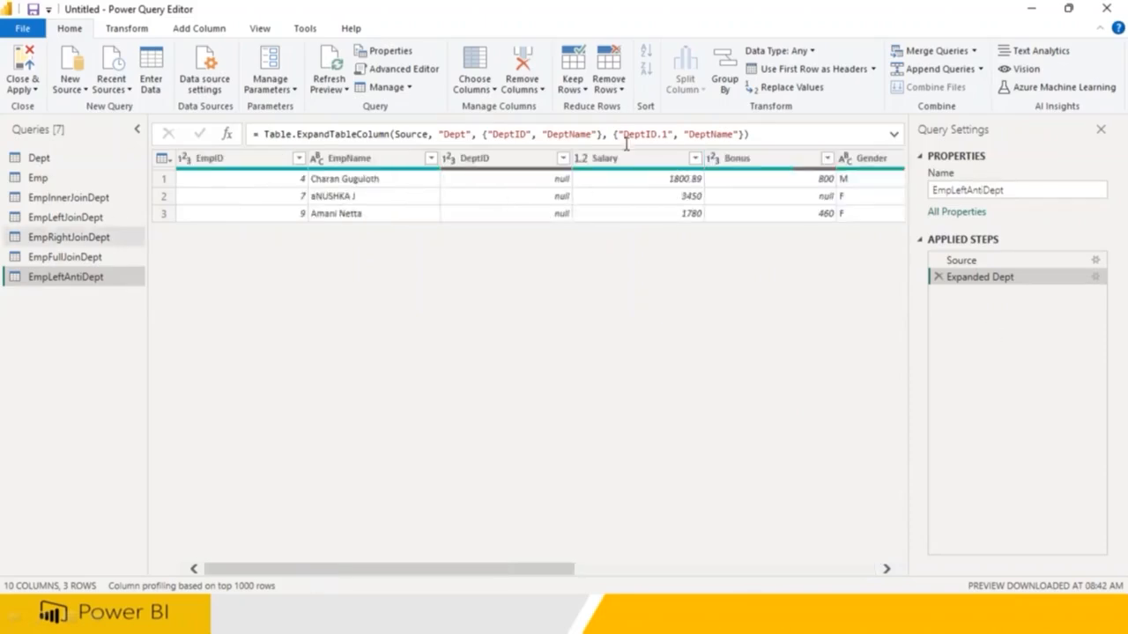
Start another merge as a new query with Emp as the first table and Dept as the second
left_click(973, 50)
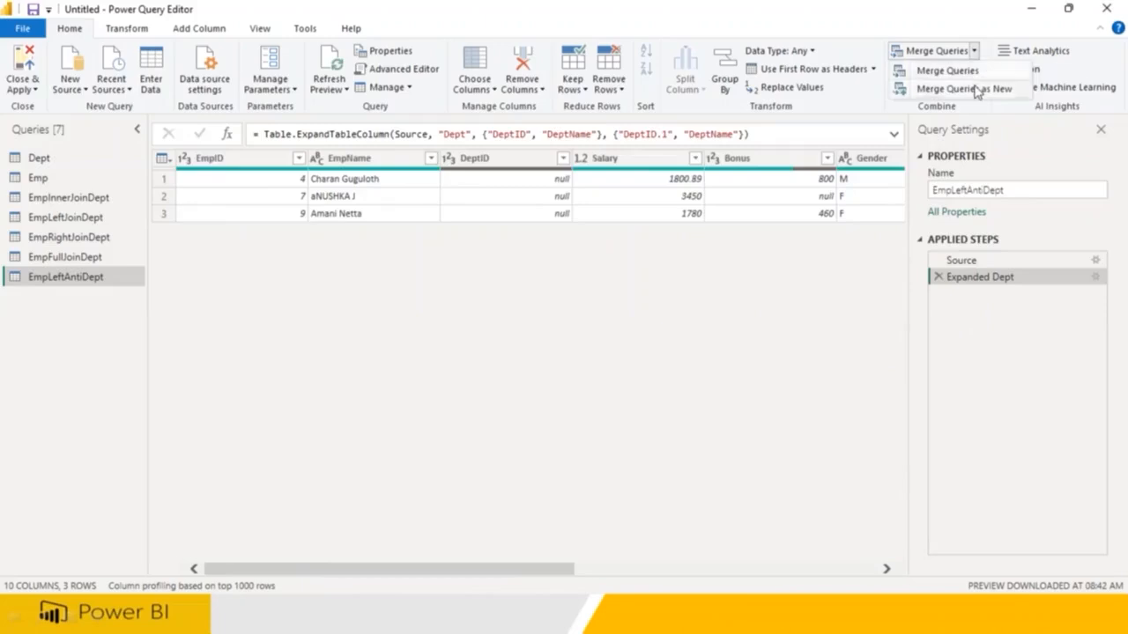
left_click(976, 88)
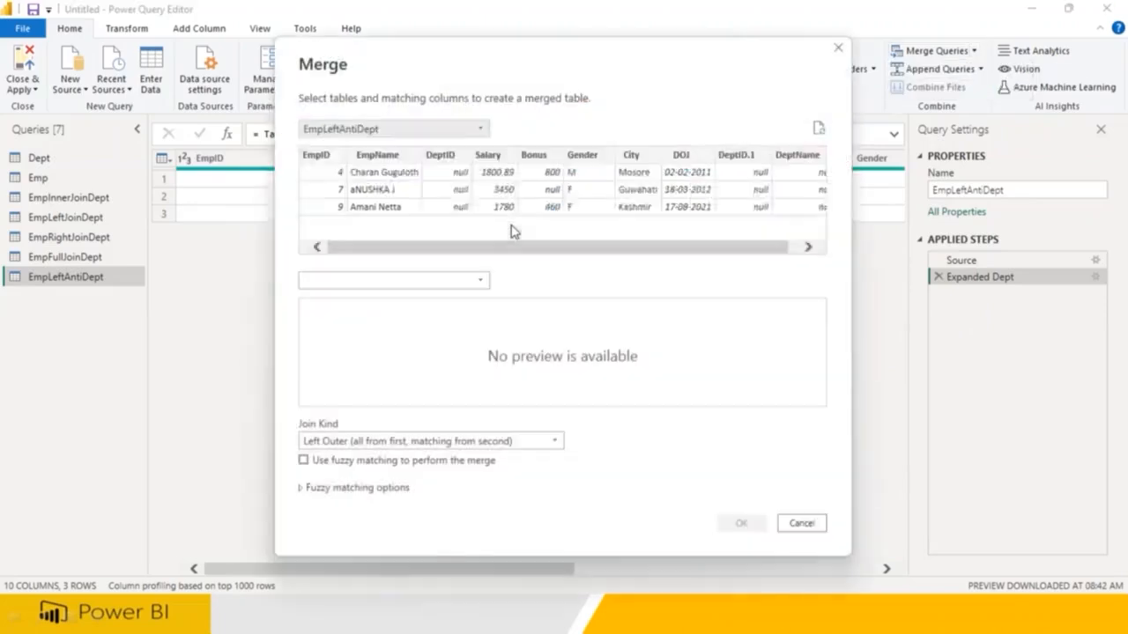
left_click(341, 130)
left_click(327, 164)
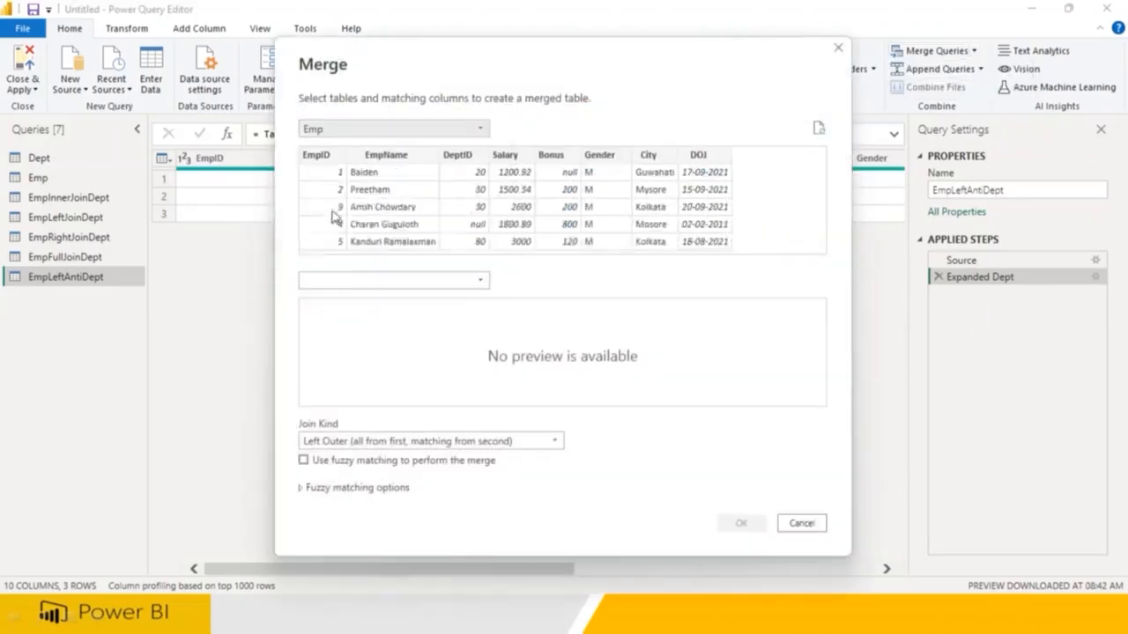
left_click(350, 281)
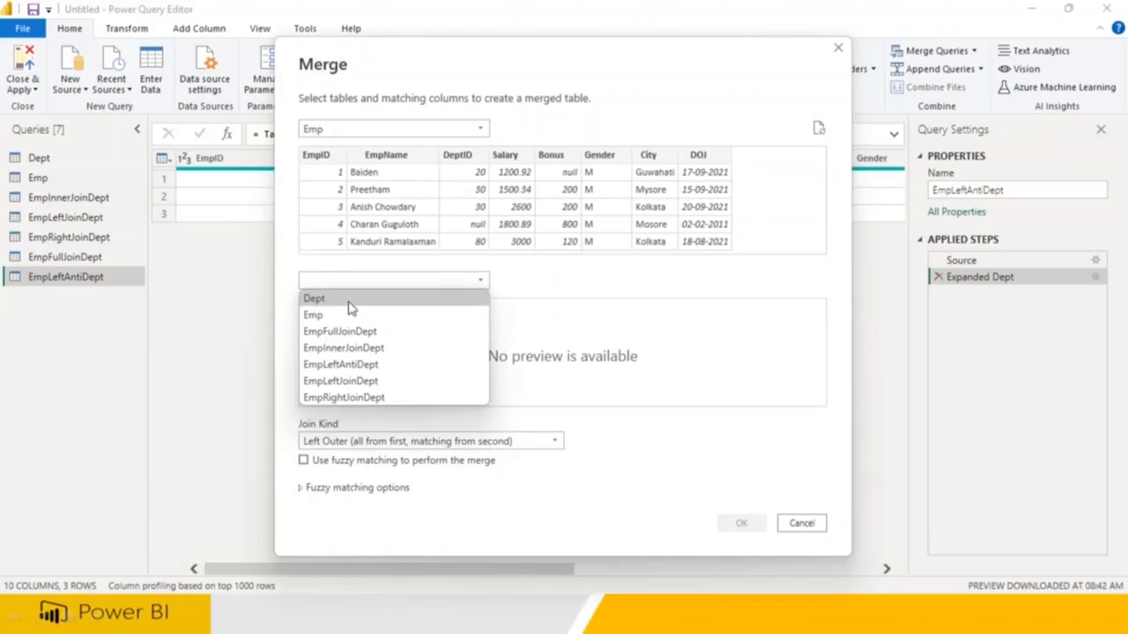
left_click(344, 297)
Mark Emp with an L and Dept with an underlined R using the annotation pen
mouse_move(291, 146)
left_mouse_down()
mouse_move(372, 129)
mouse_move(443, 199)
left_mouse_up()
left_click_drag(291, 302, 375, 294)
mouse_move(416, 396)
left_mouse_down()
mouse_move(430, 348)
mouse_move(495, 390)
left_mouse_up()
left_click_drag(414, 433, 569, 398)
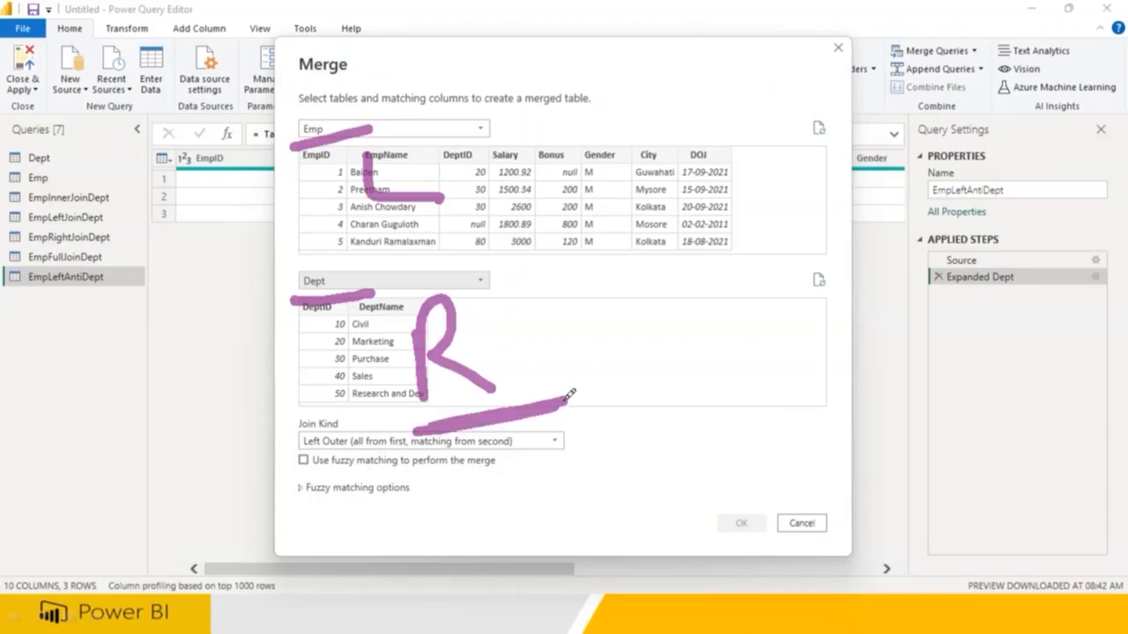
Clear the pen marks, match Emp and Dept on DeptID, and create the merge with the Right Anti join kind
key("Escape")
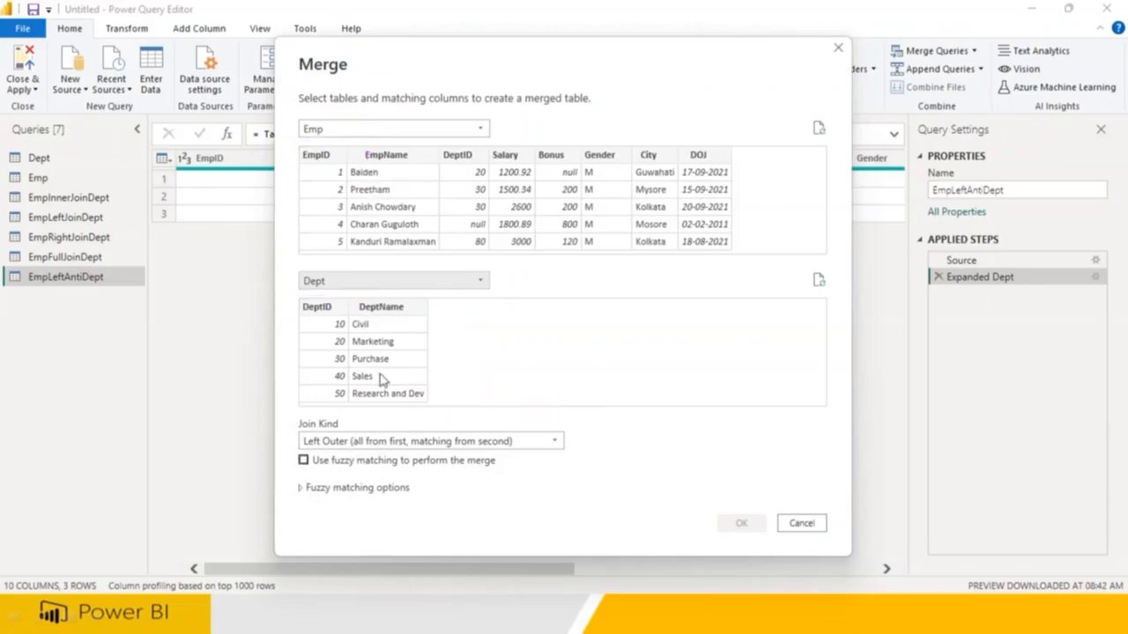
left_click(462, 157)
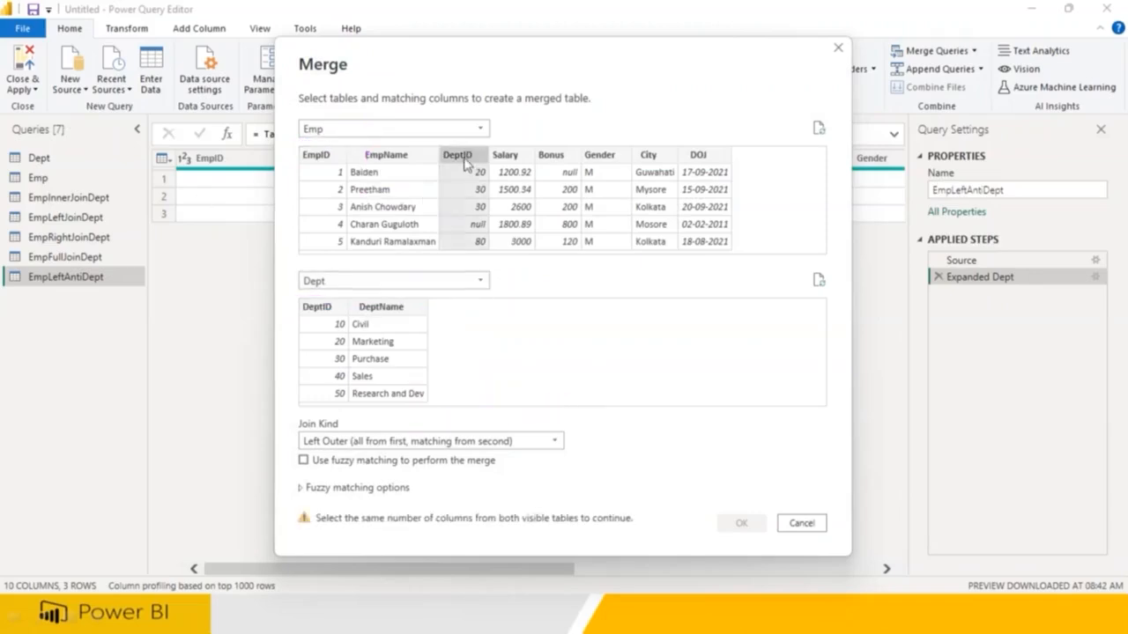
left_click(331, 308)
left_click(365, 443)
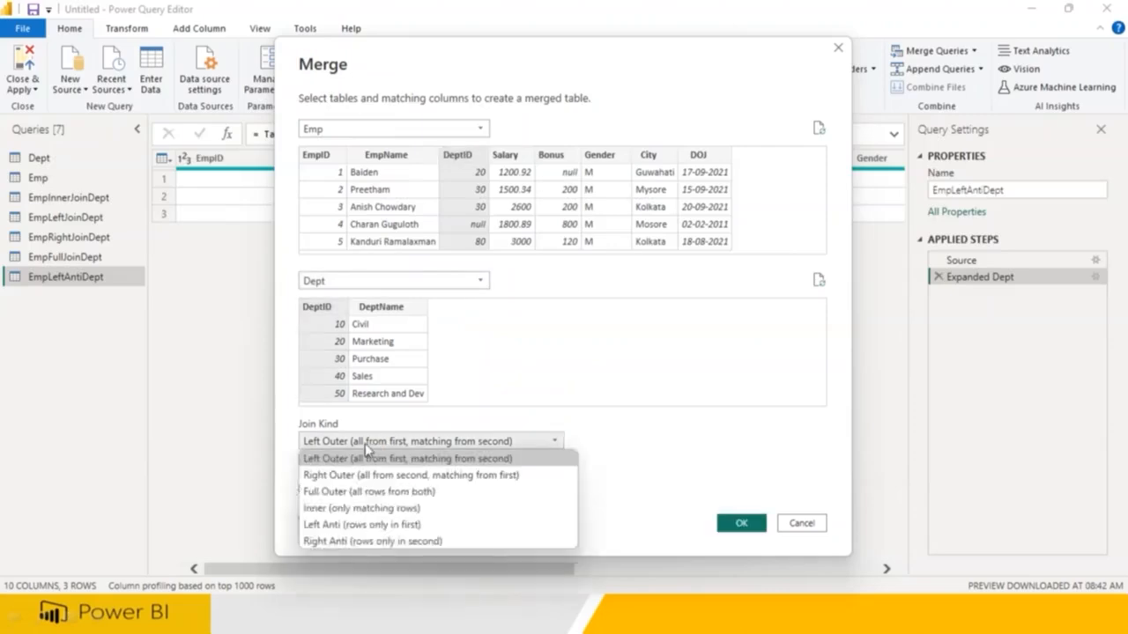
left_click(364, 542)
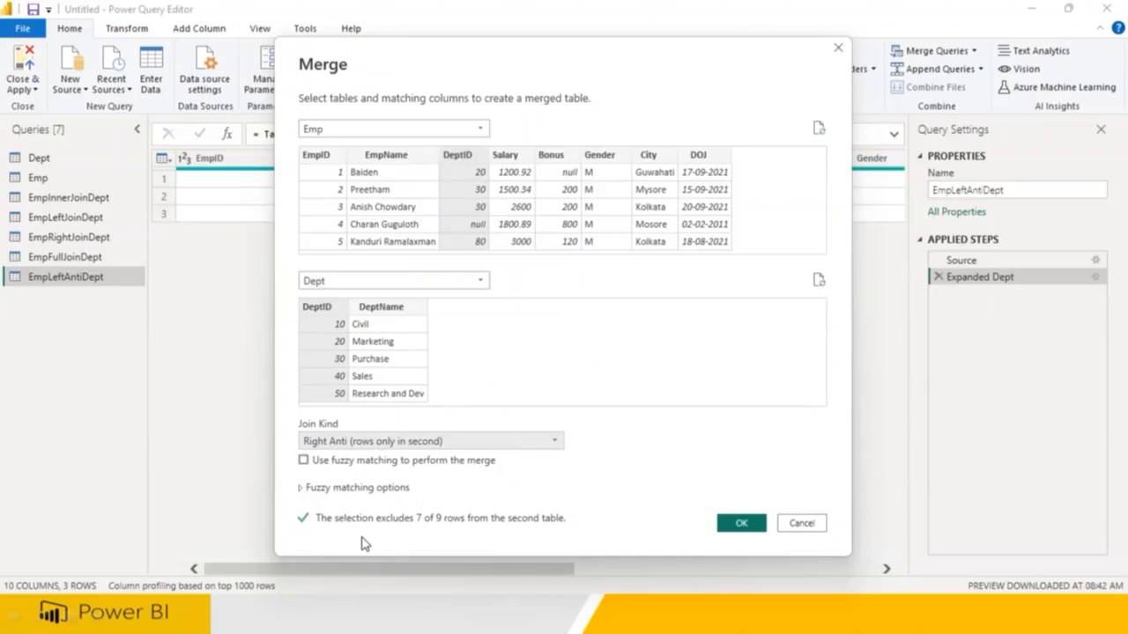
left_click(741, 523)
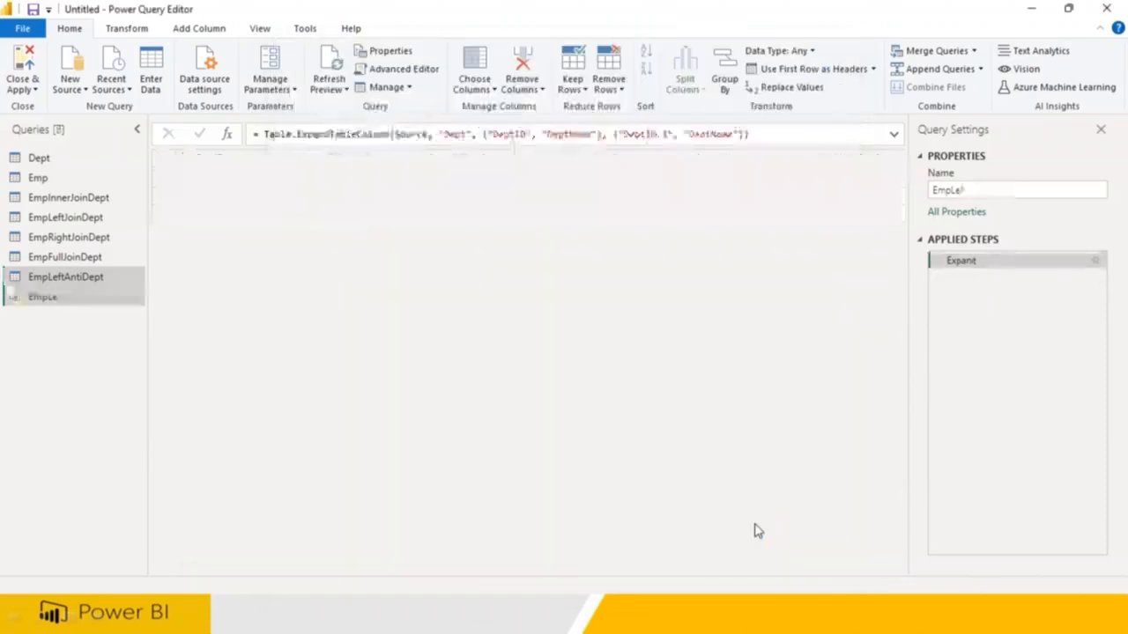
Rename the new merged query as EmpRightAntiDept
left_click_drag(978, 196, 872, 203)
type("E")
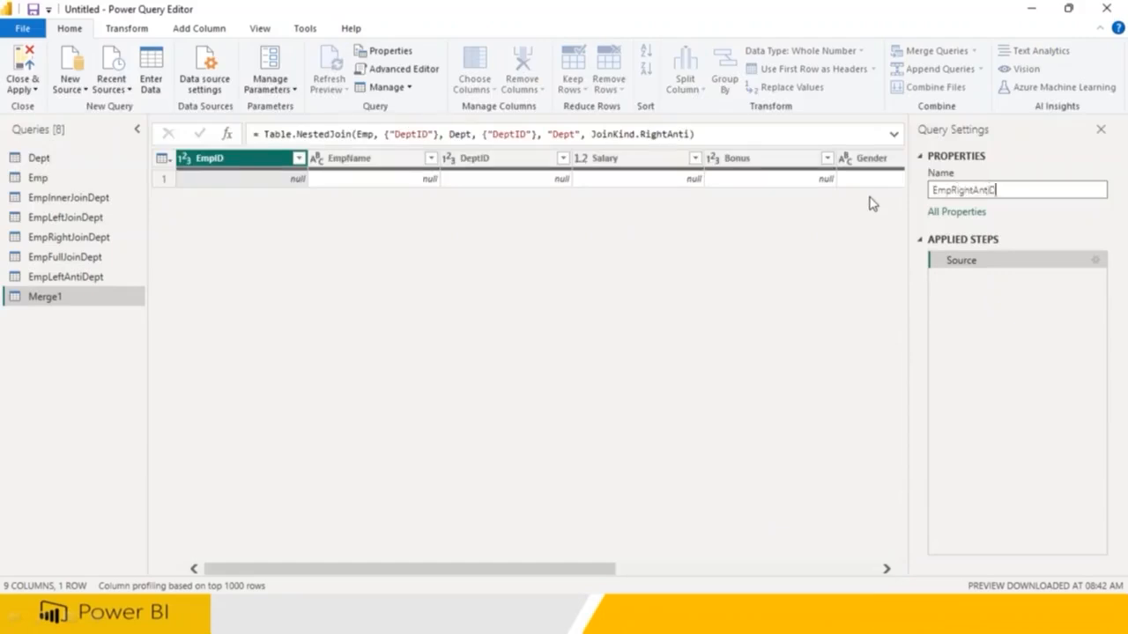
key("Return")
Expand the Dept column of EmpRightAntiDept into its DeptID and DeptName columns, without the original column name as prefix
left_click_drag(594, 570, 873, 571)
left_click(894, 158)
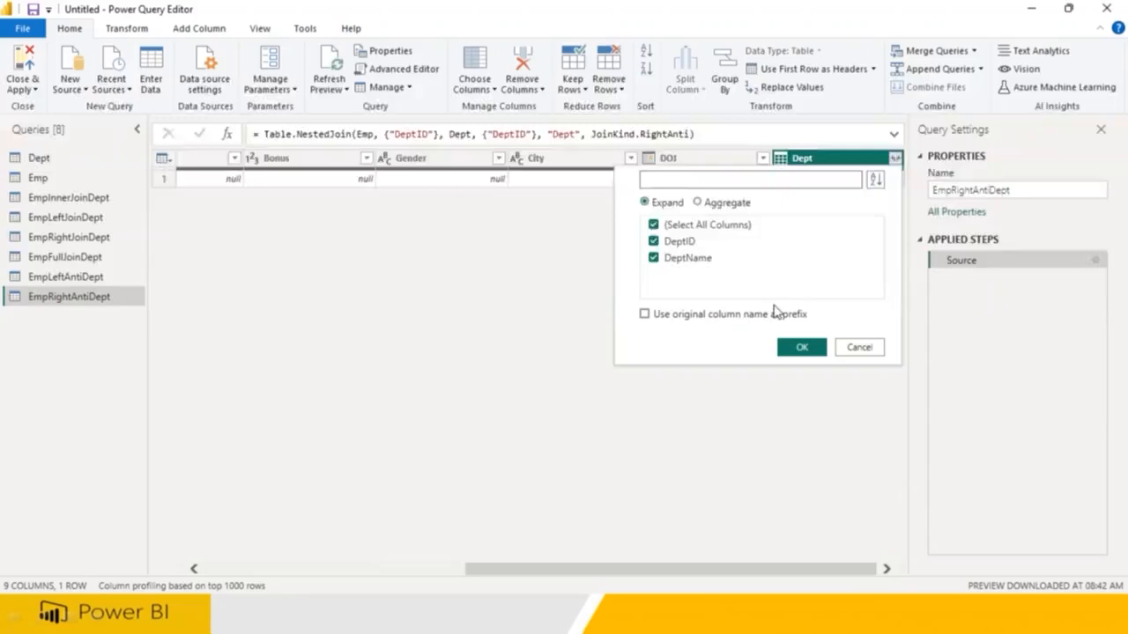
left_click(801, 348)
left_click(851, 573)
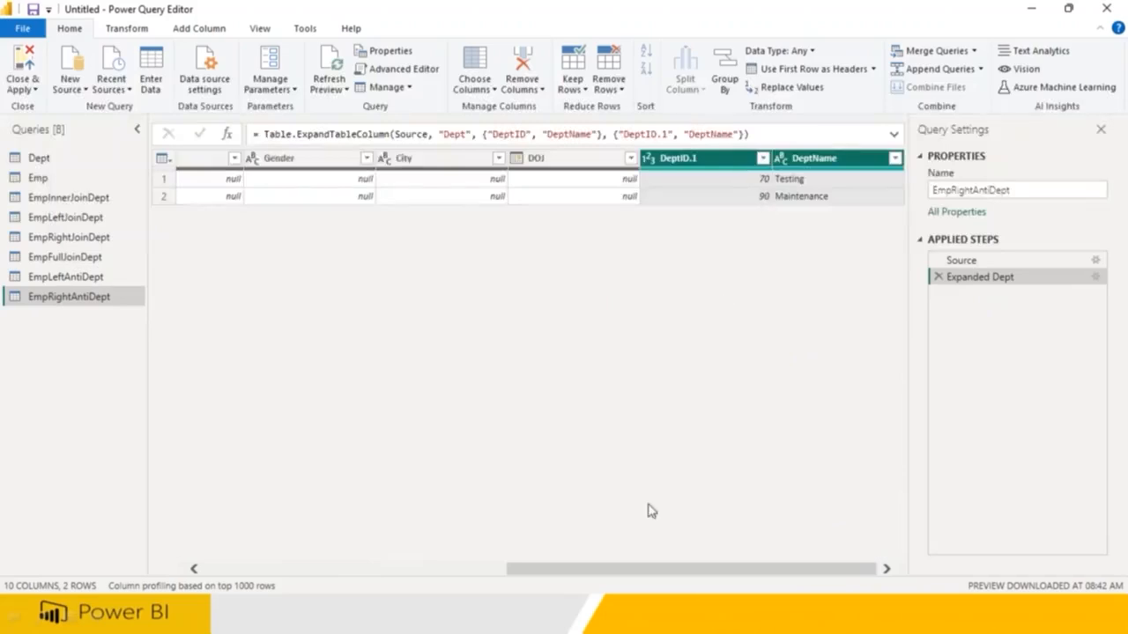
Keep only the DeptID.1 and DeptName columns in EmpRightAntiDept by removing all other columns
left_click_drag(665, 573, 267, 455)
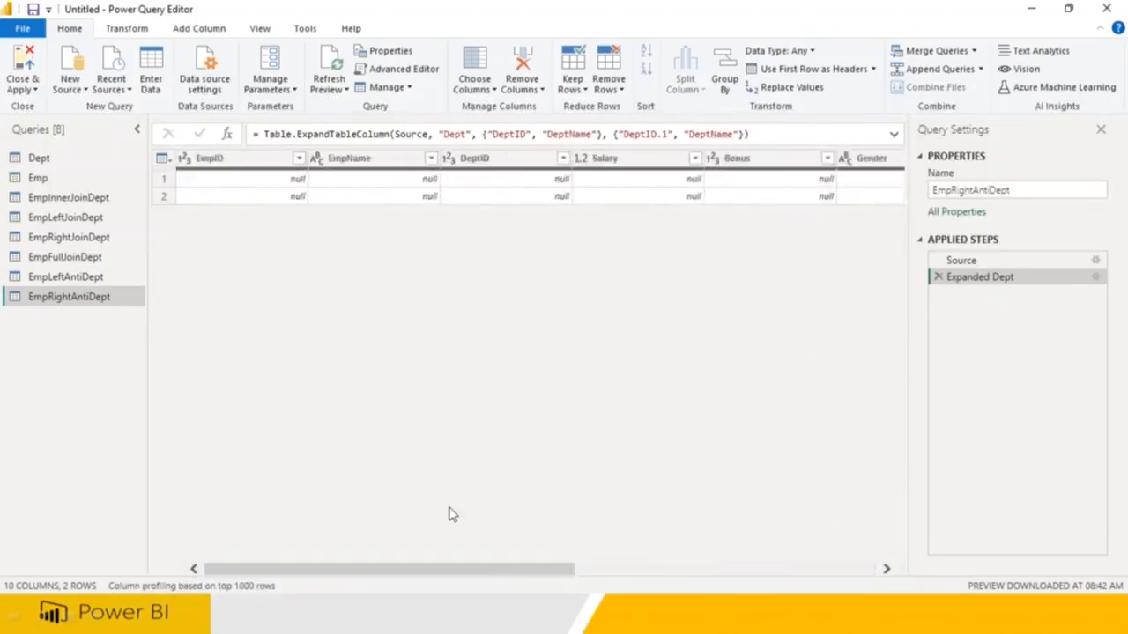
left_click_drag(555, 570, 796, 428)
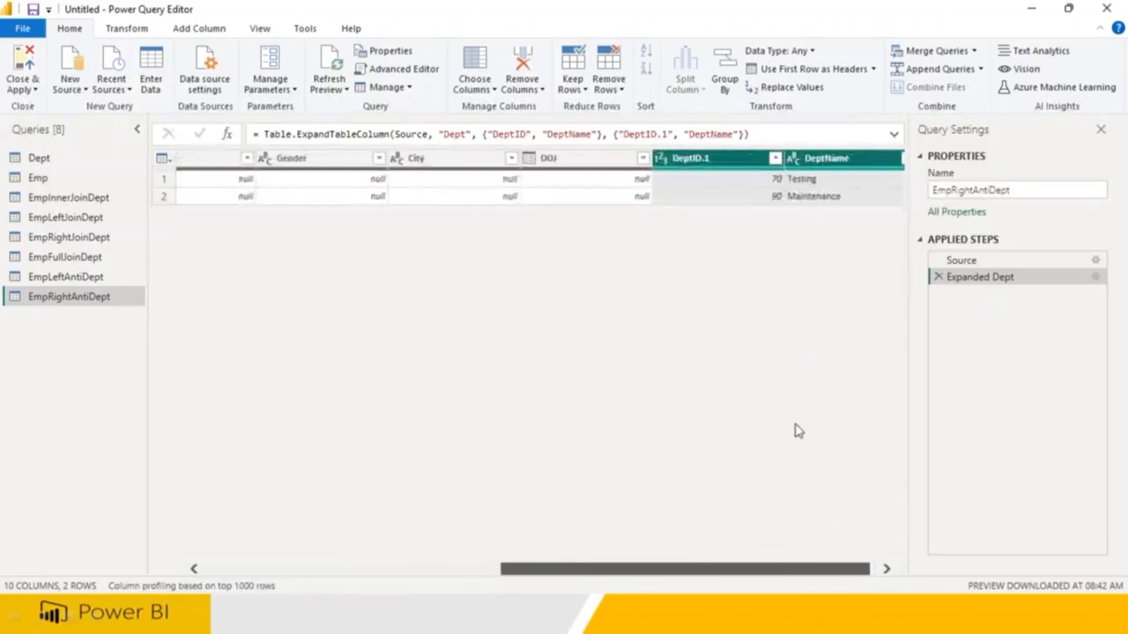
left_click(744, 157)
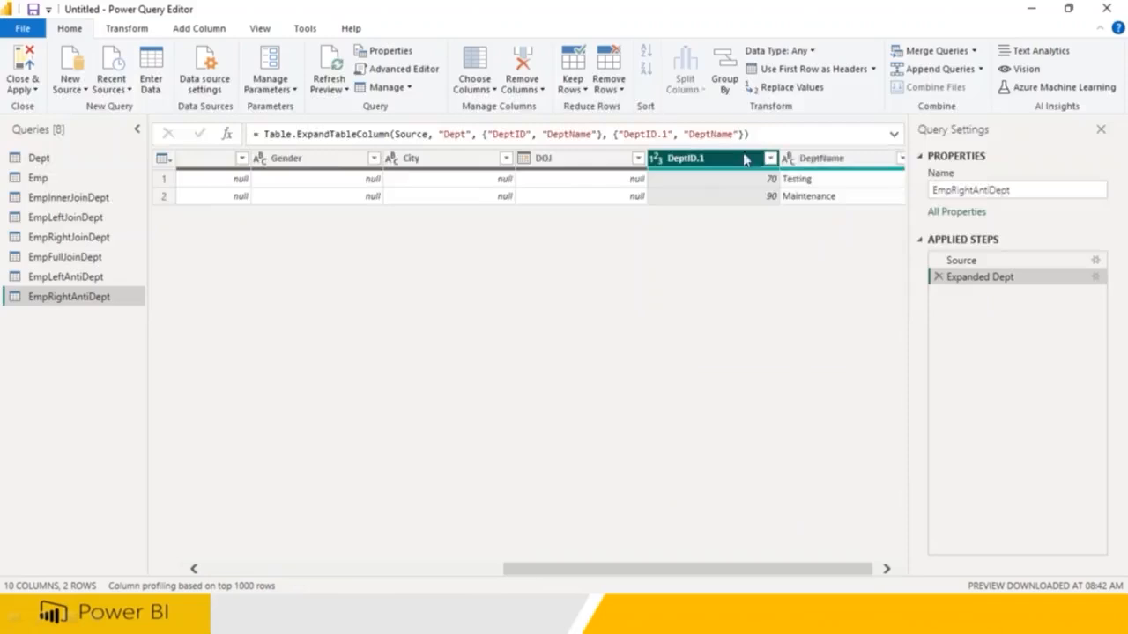
left_click(799, 158, "ctrl")
right_click(799, 159)
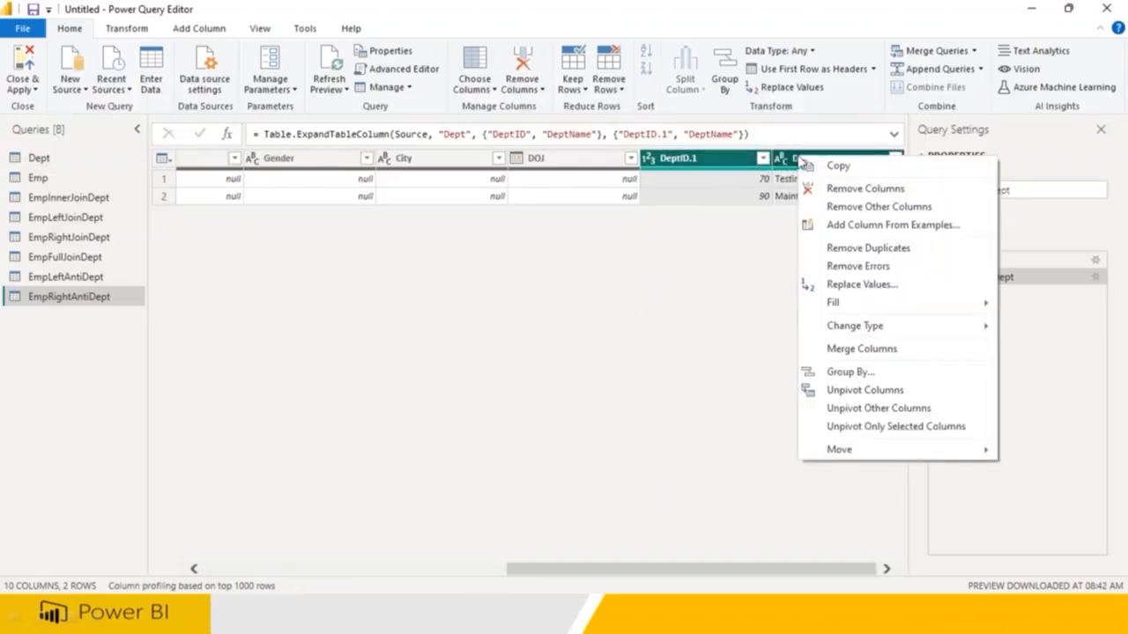
left_click(828, 208)
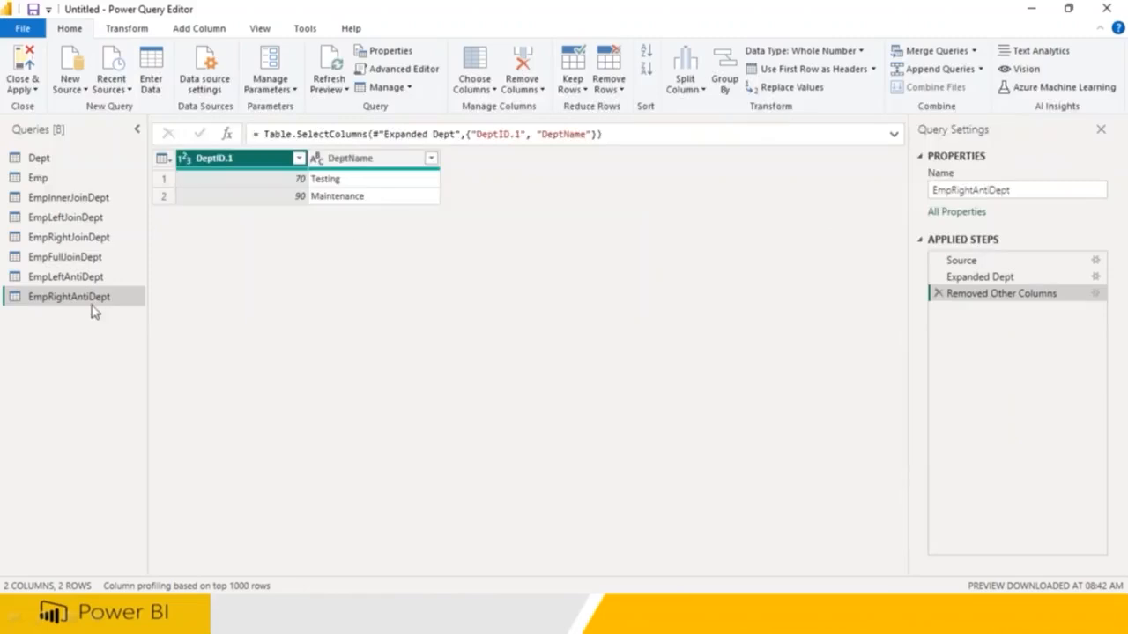
Keep only the EmpID and EmpName columns in EmpLeftAntiDept by removing all other columns
left_click(77, 280)
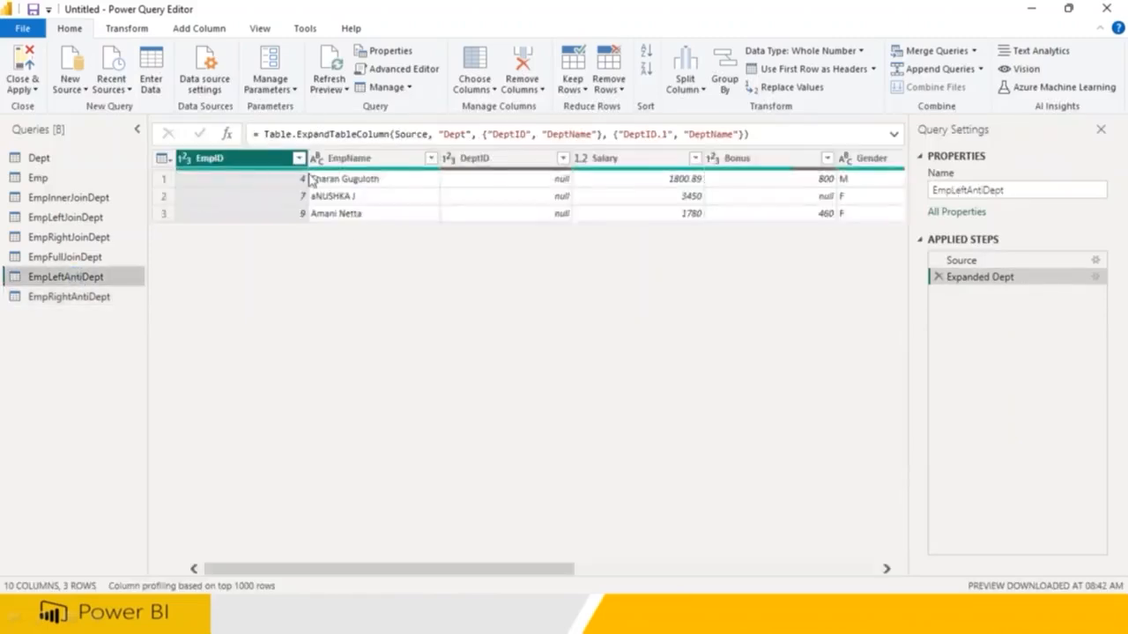
left_click_drag(526, 571, 340, 538)
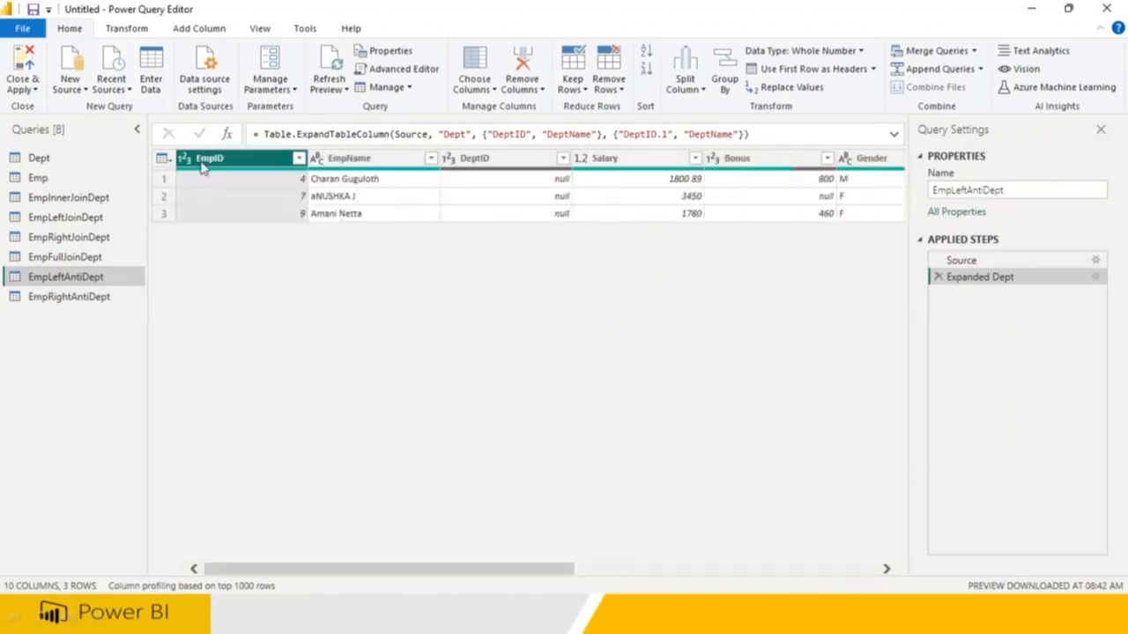
left_click(348, 159, "ctrl")
right_click(355, 161)
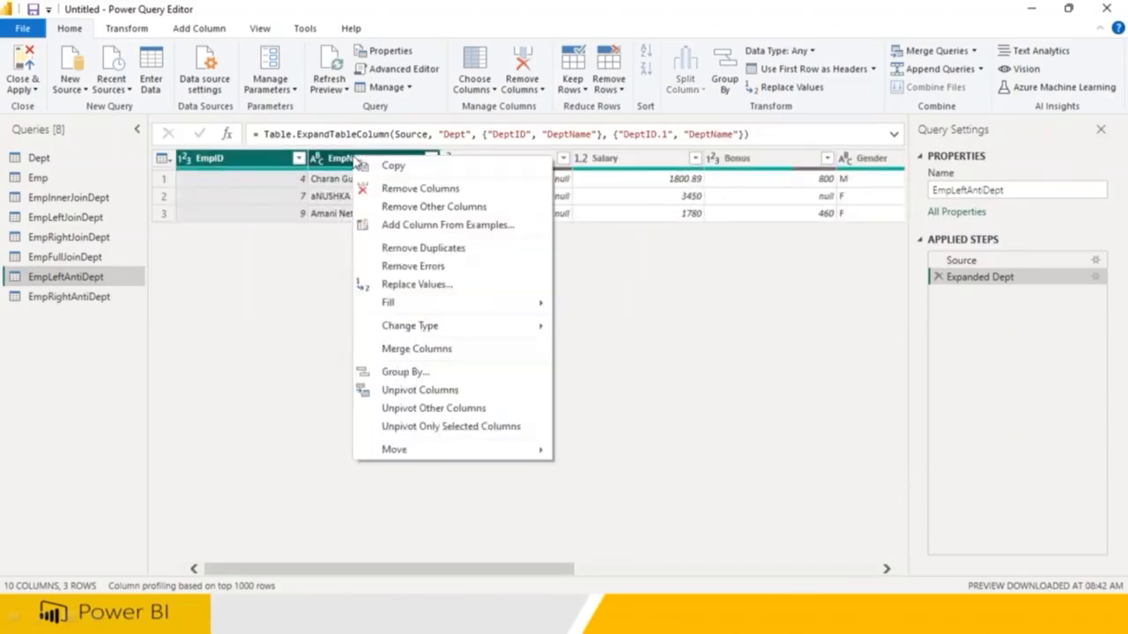
left_click(390, 206)
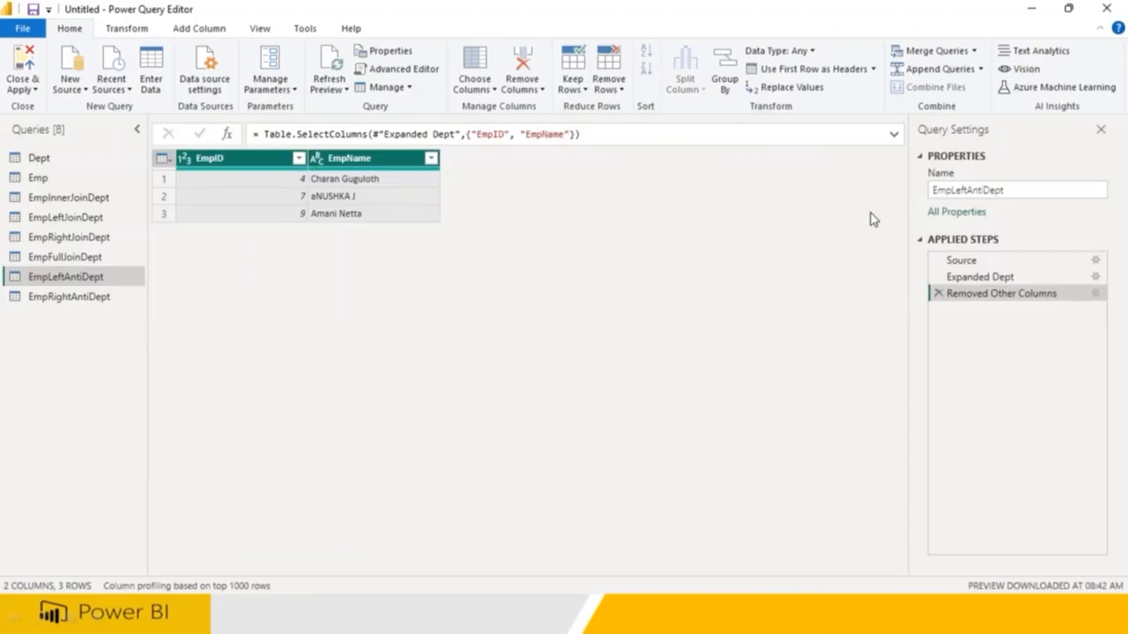
Compare the reduced results of the EmpLeftAntiDept and EmpRightAntiDept queries
left_click(69, 293)
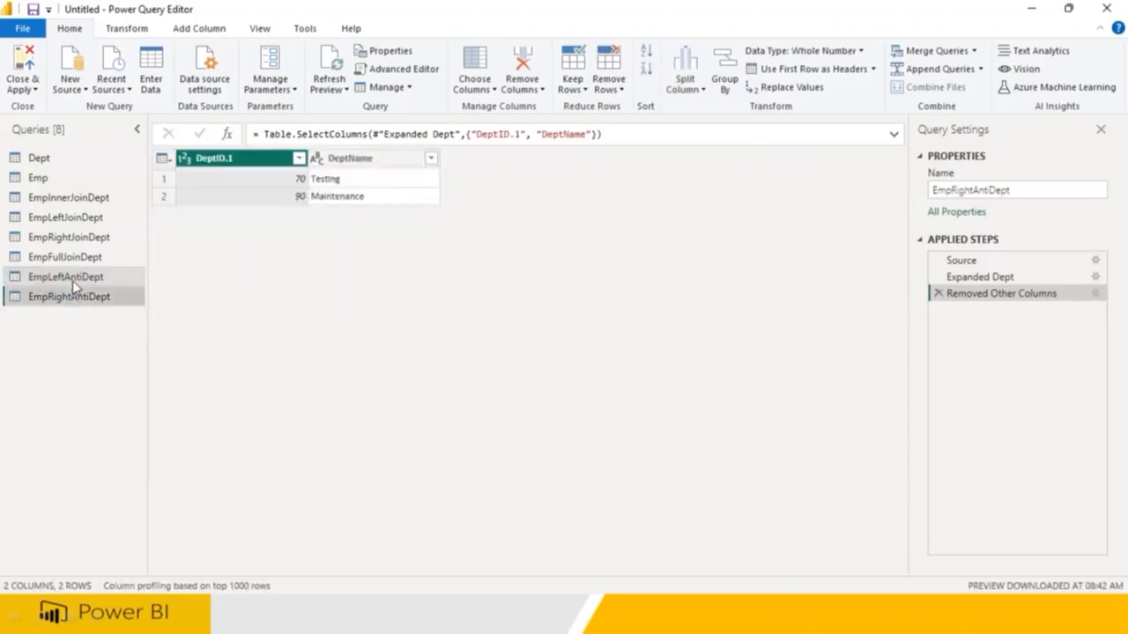
left_click(70, 279)
left_click(68, 297)
key("super")
key("super")
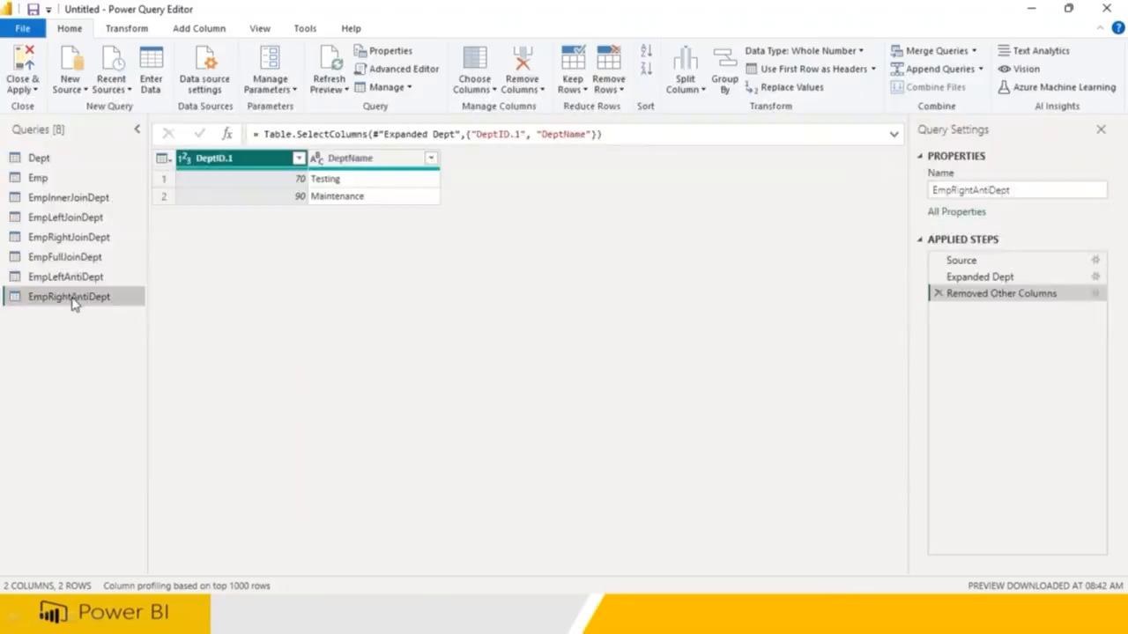
left_click(975, 51)
left_click(967, 91)
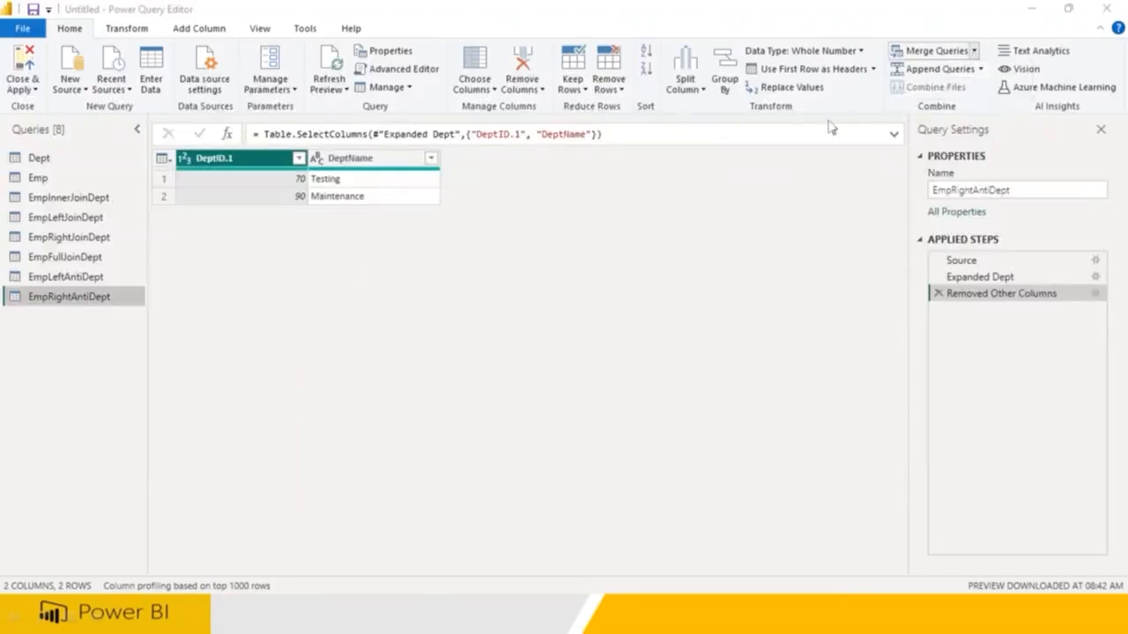
left_click(386, 134)
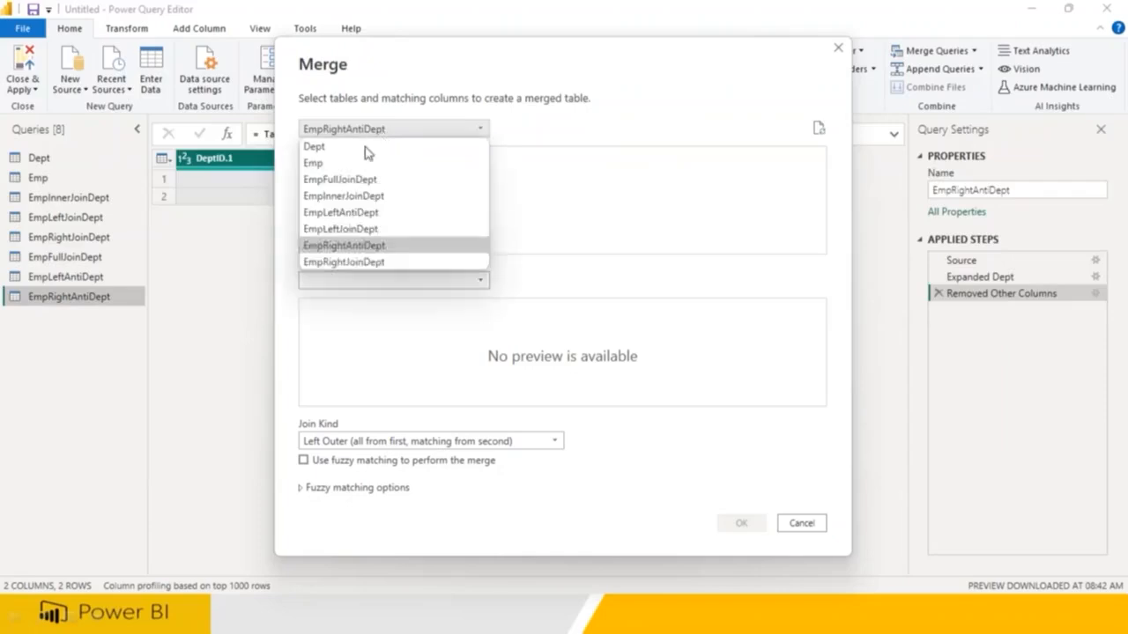
left_click(363, 164)
left_click(363, 281)
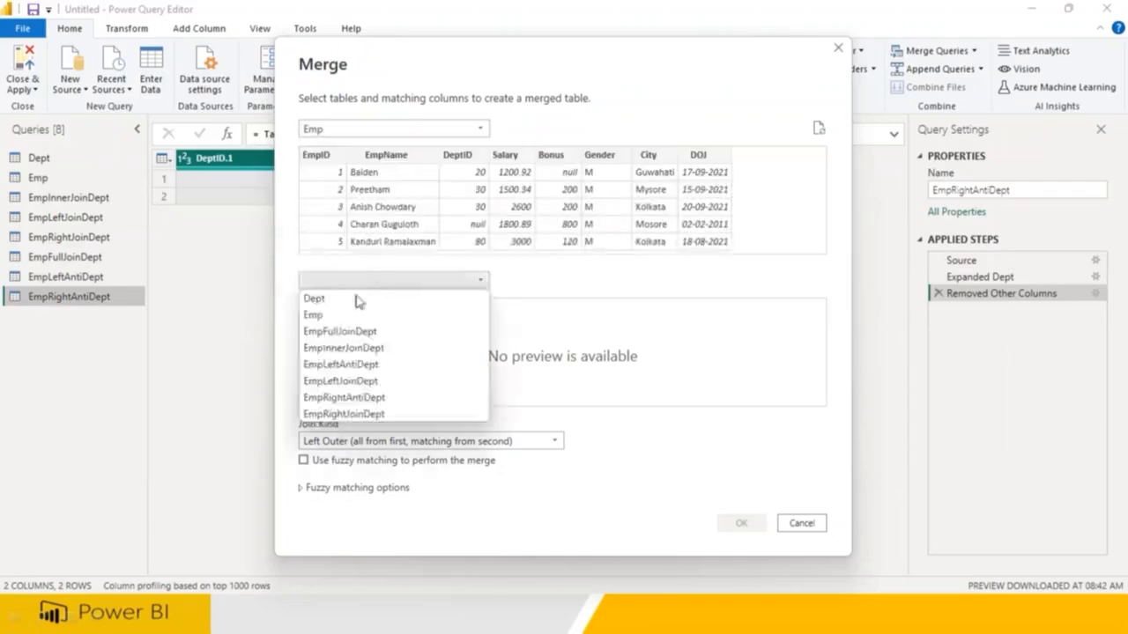
left_click(357, 299)
left_click(410, 445)
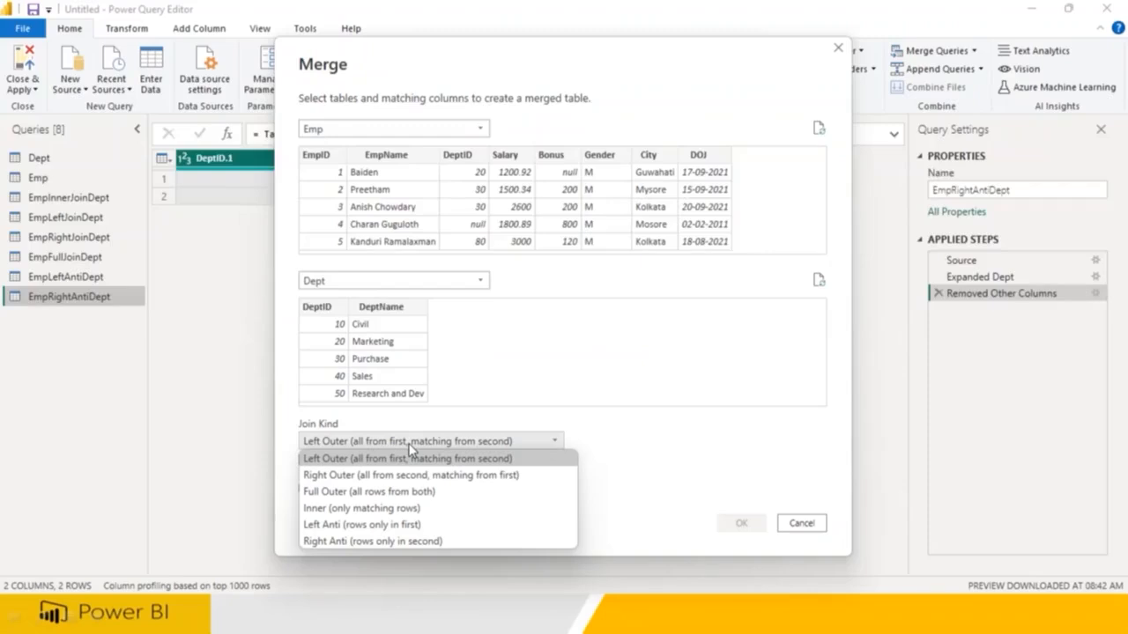
left_click(802, 525)
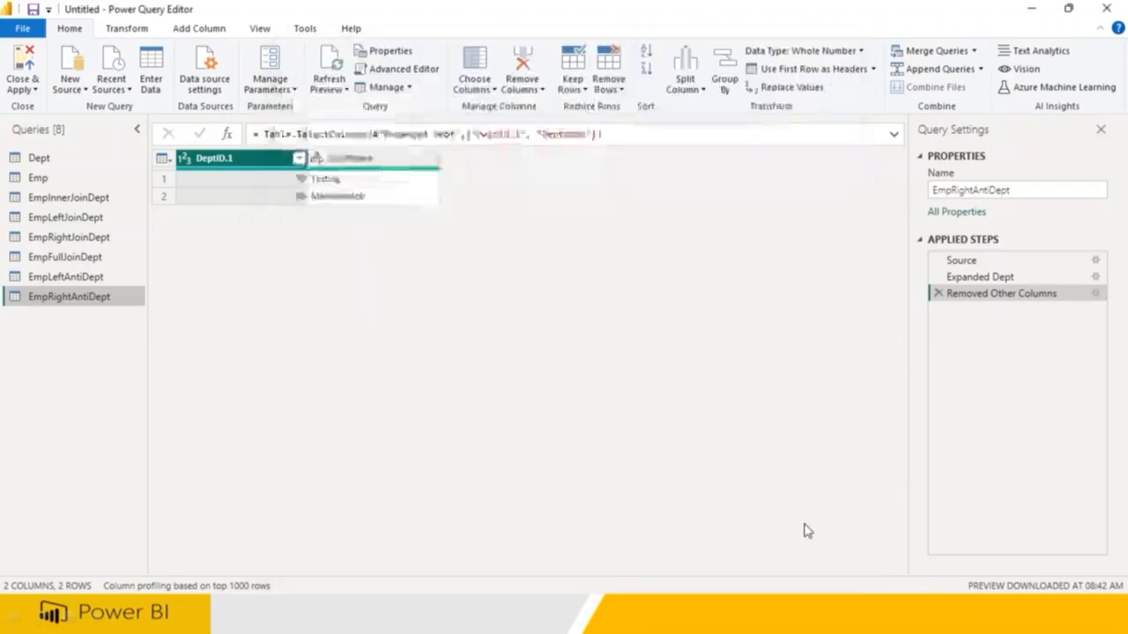
Add a custom column named ID with the constant formula =1 to the Dept query
left_click(42, 160)
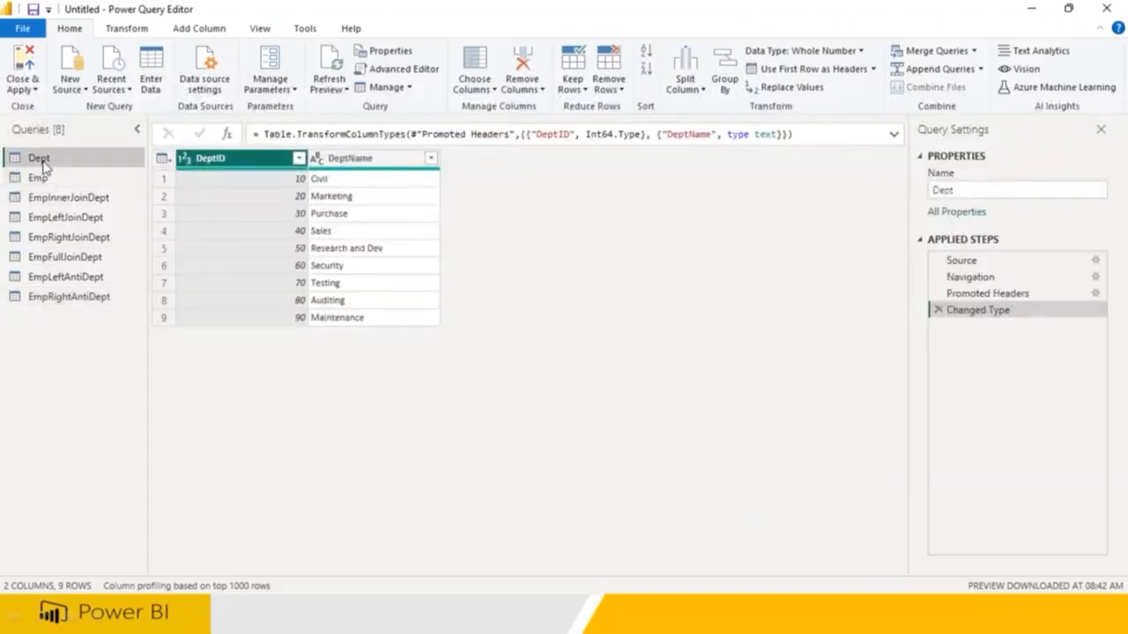
left_click(198, 29)
left_click(88, 69)
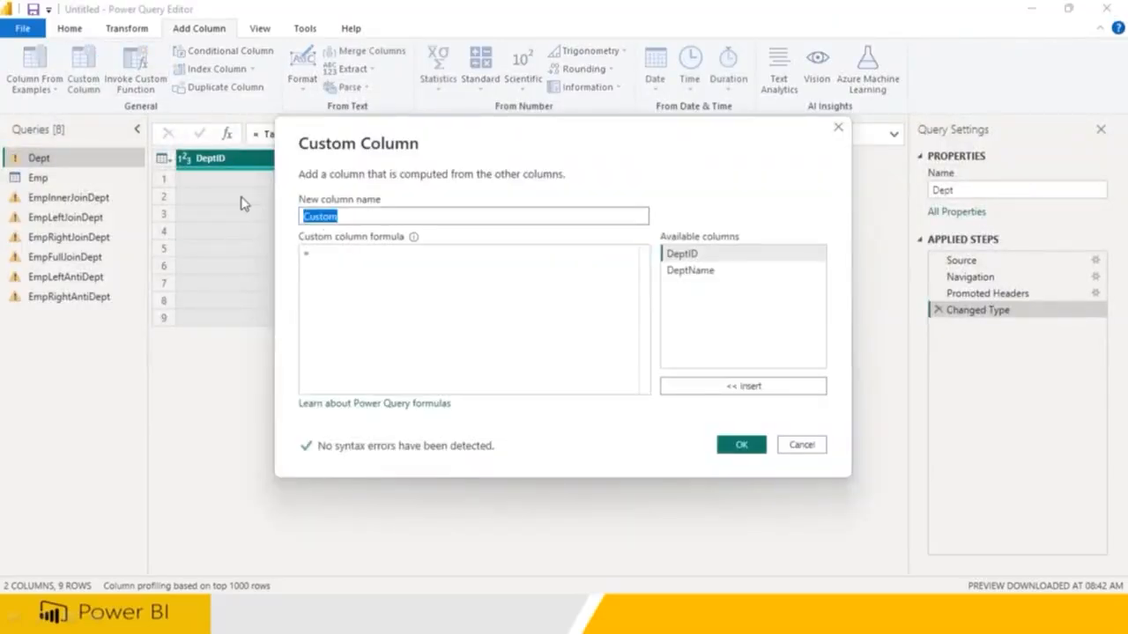
type("ID")
left_click(339, 260)
type("1")
left_click(745, 445)
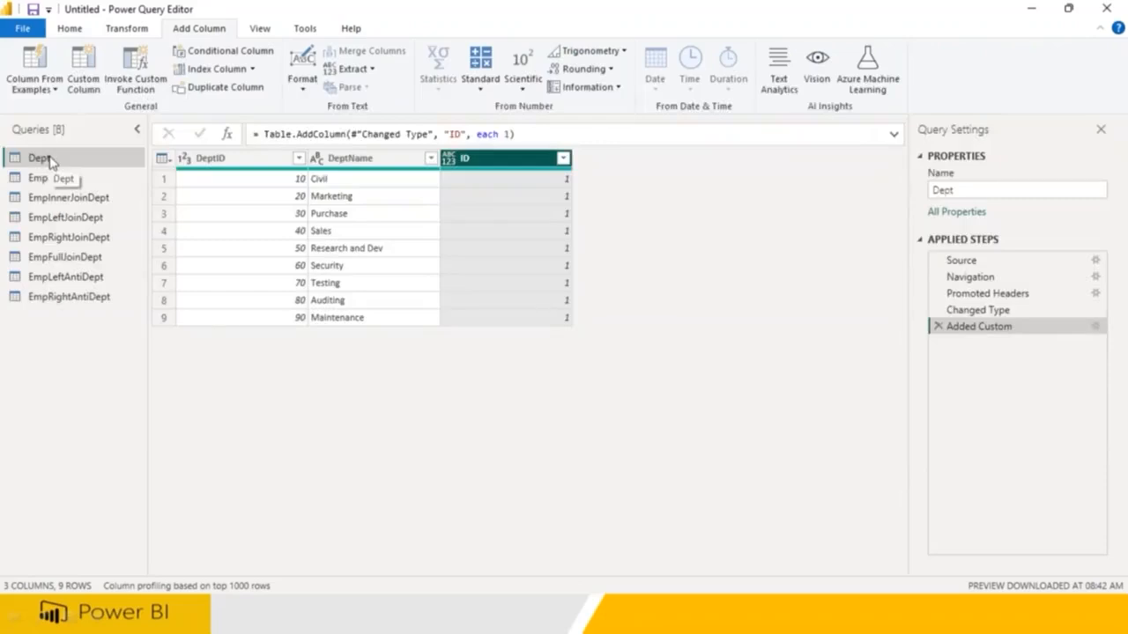
Add a custom column named ID with the constant formula =1 to the Emp query
left_click(70, 29)
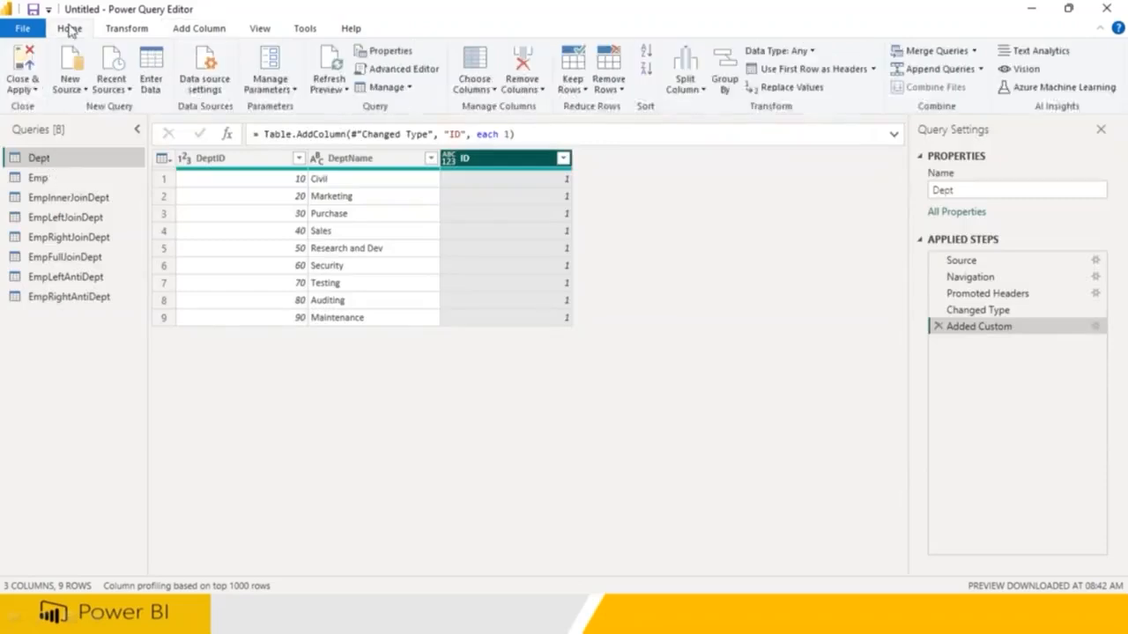
left_click(37, 178)
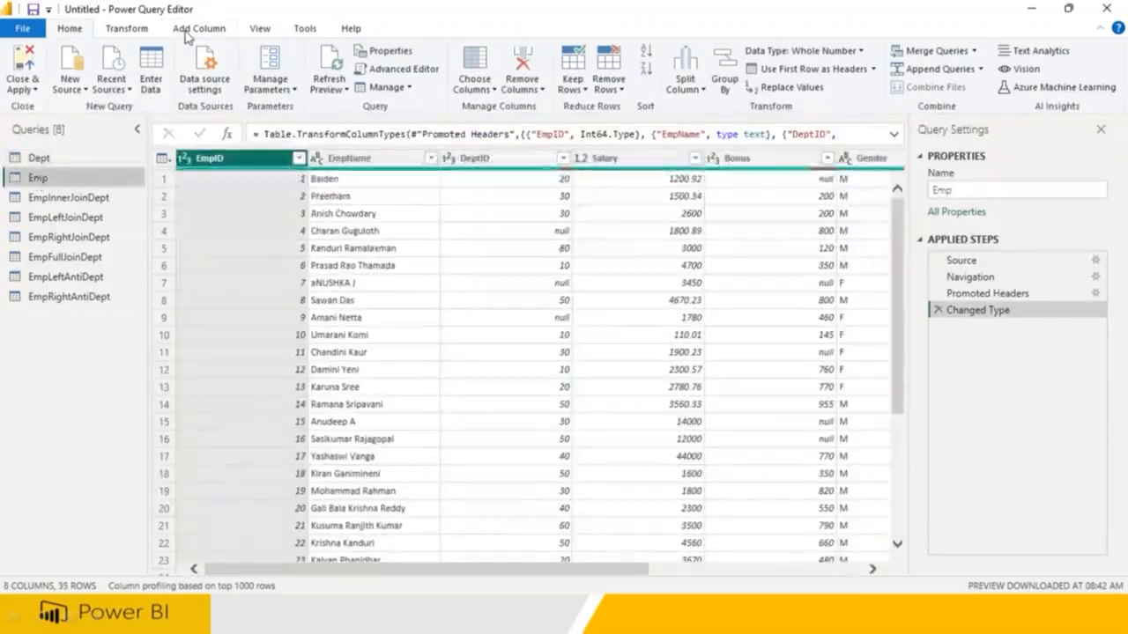
left_click(188, 32)
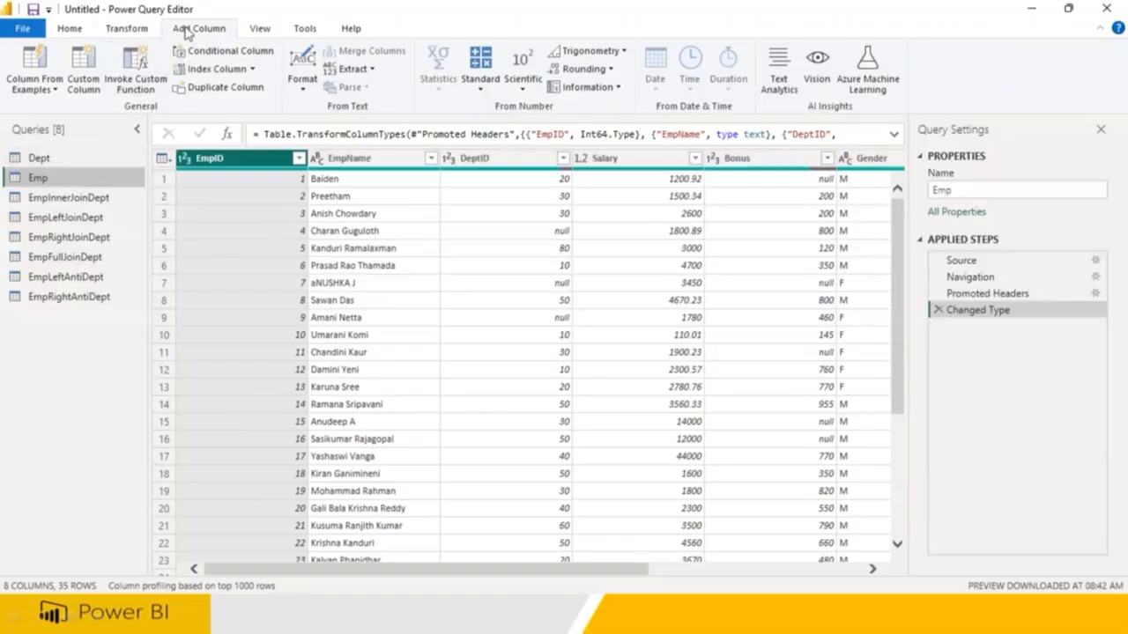
left_click(84, 72)
key("End")
key("shift+Left")
key("shift+Left")
key("shift+Left")
key("shift+Left")
key("shift+Left")
key("shift+Left")
type("ID")
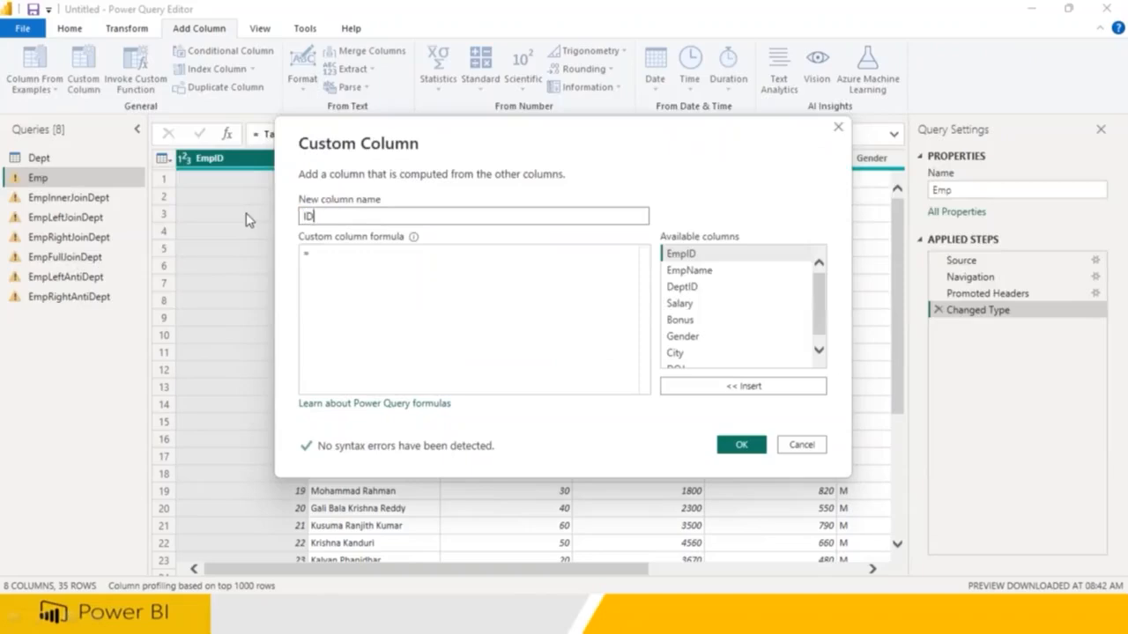
left_click(331, 255)
type("1")
left_click(739, 445)
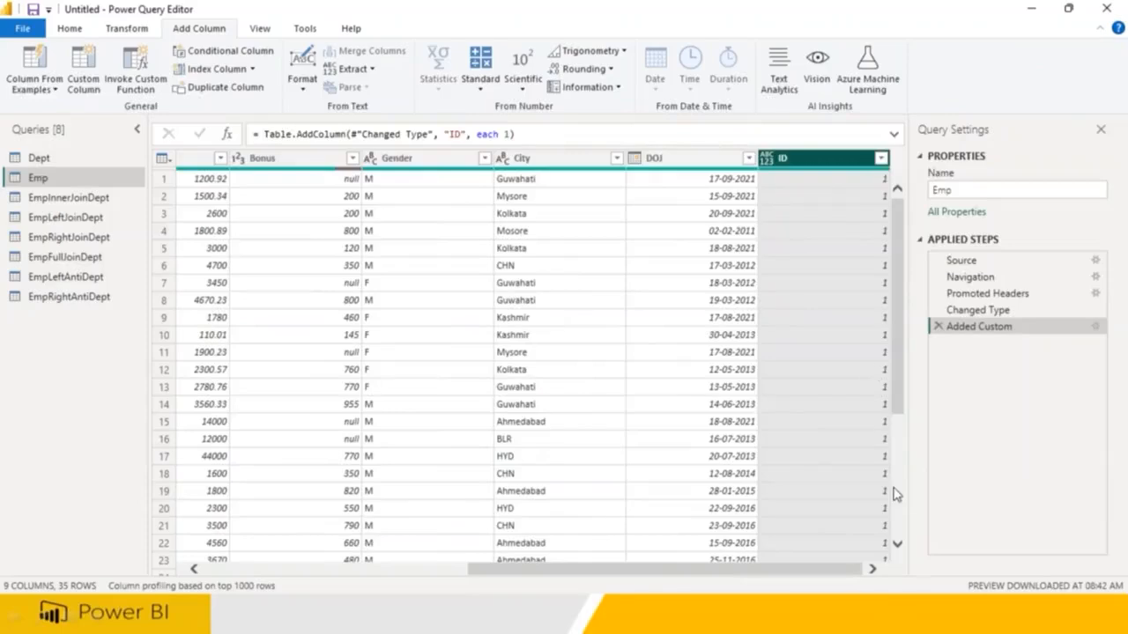
Start merging queries as a new query, with Emp as the first table and Dept as the second
left_click(39, 158)
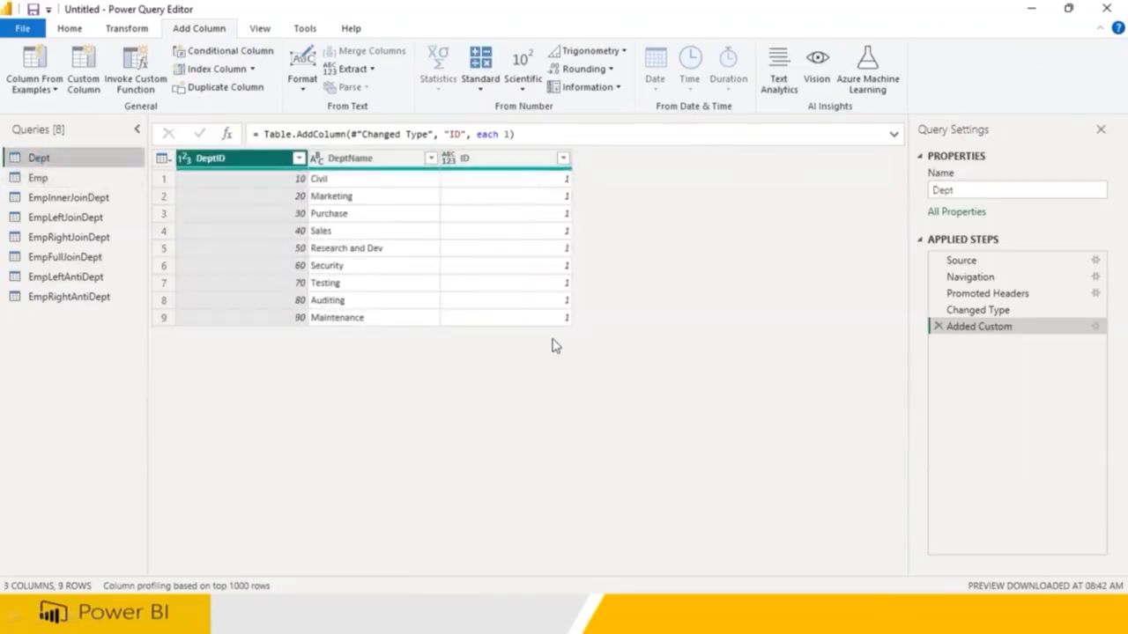
left_click(71, 30)
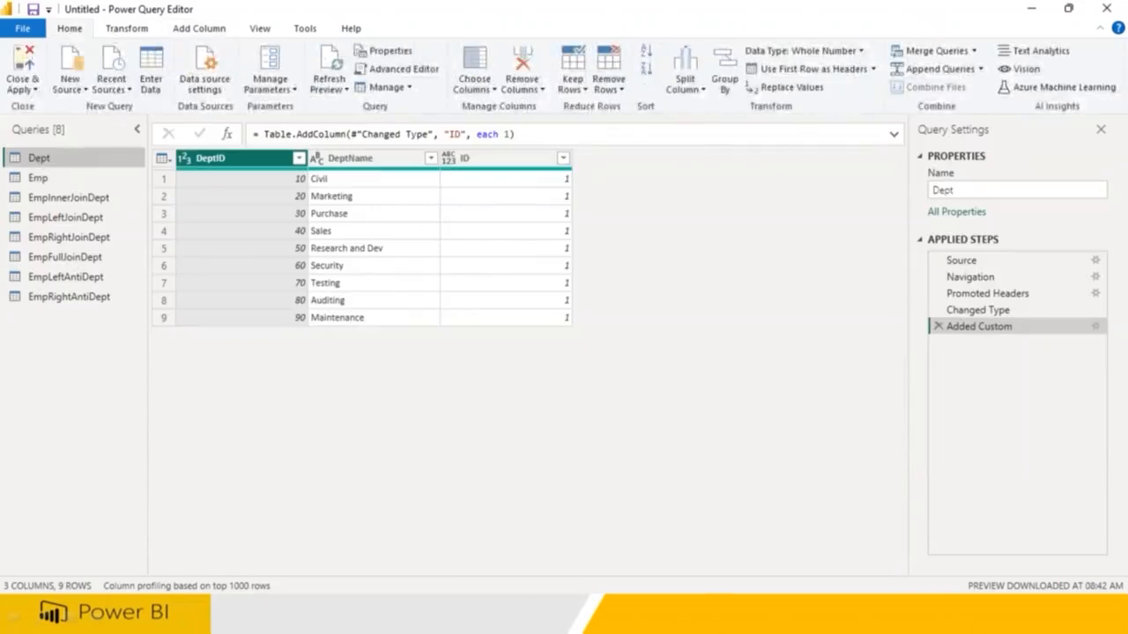
left_click(974, 51)
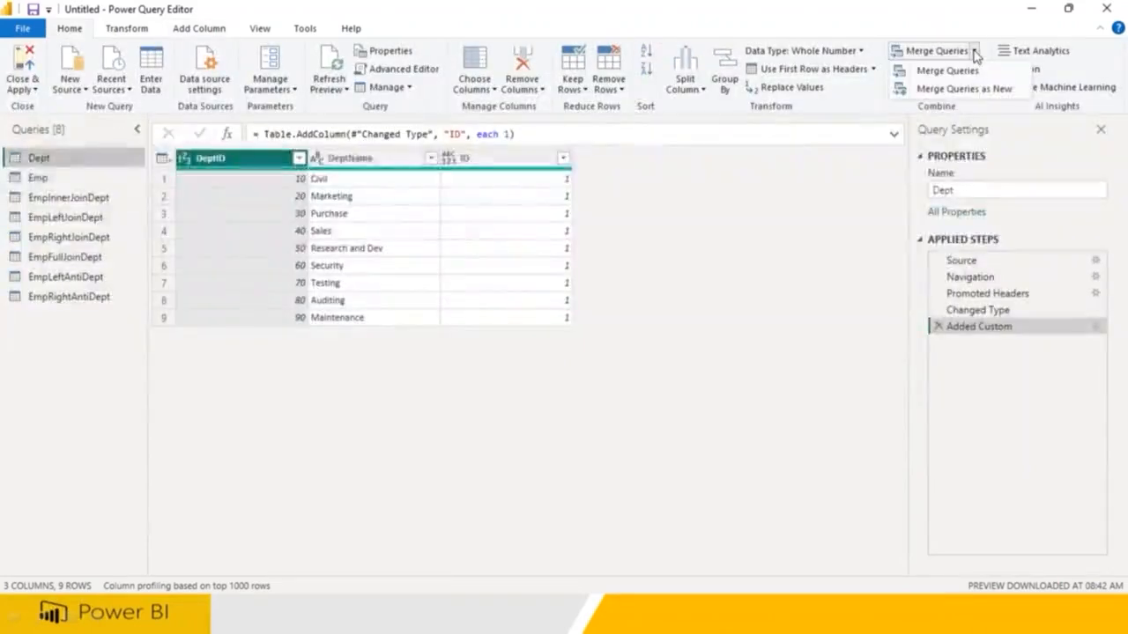
left_click(985, 90)
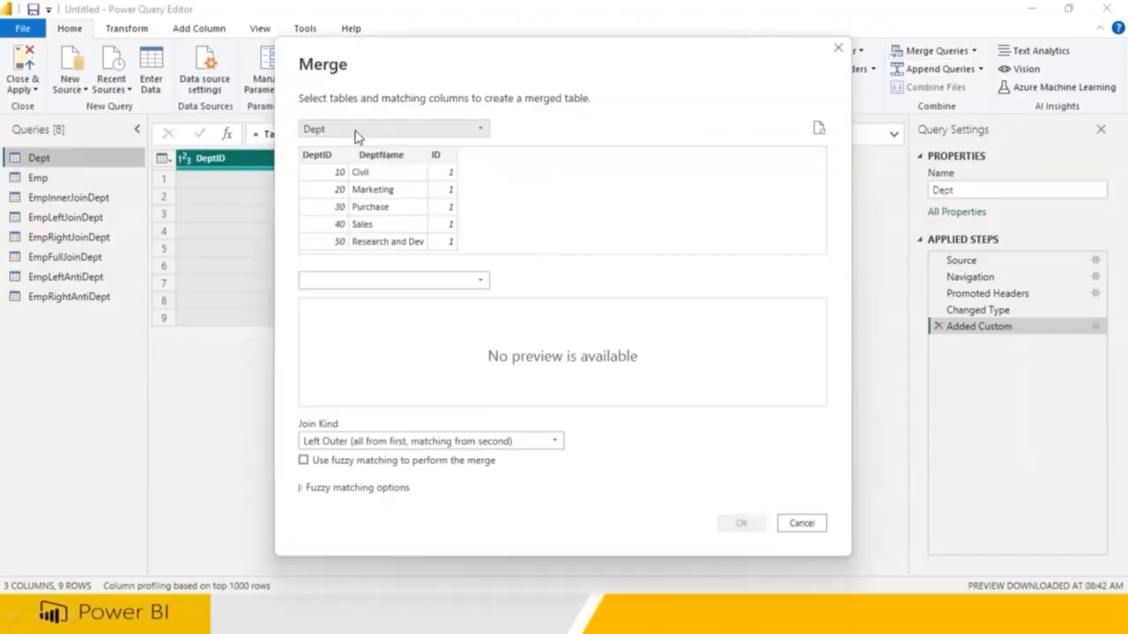
left_click(356, 134)
left_click(344, 163)
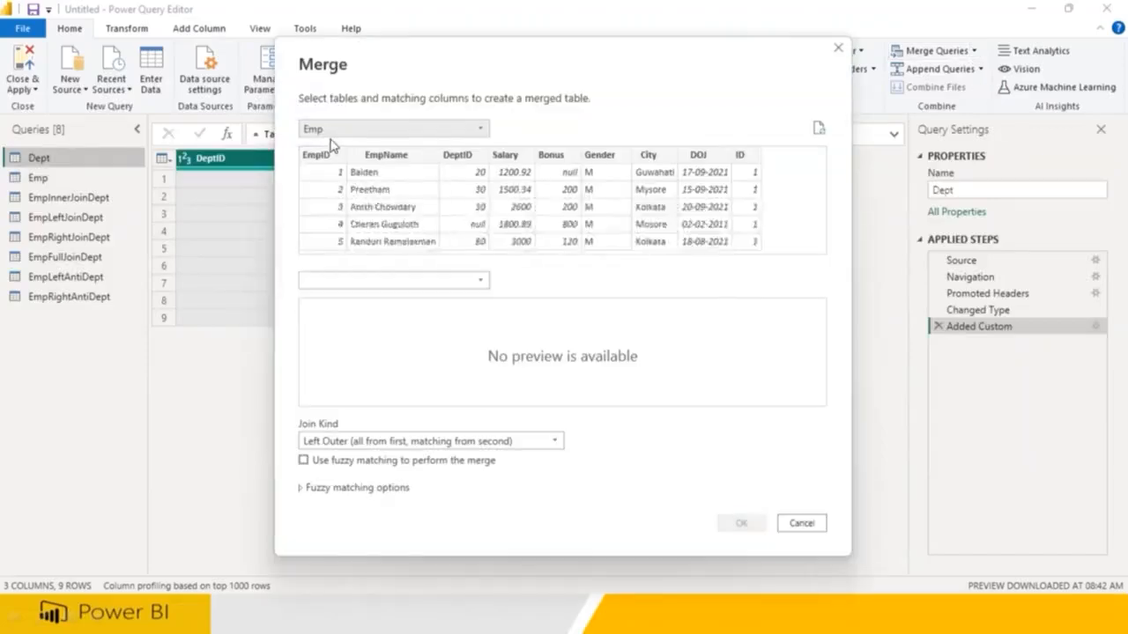
left_click(334, 280)
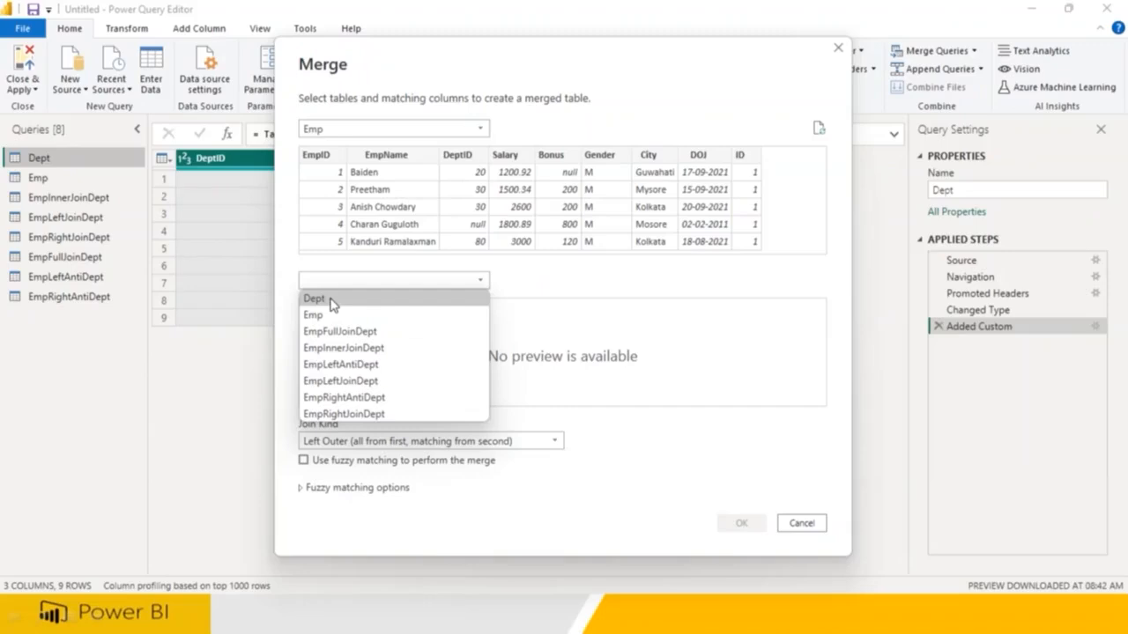
left_click(338, 282)
left_click(340, 282)
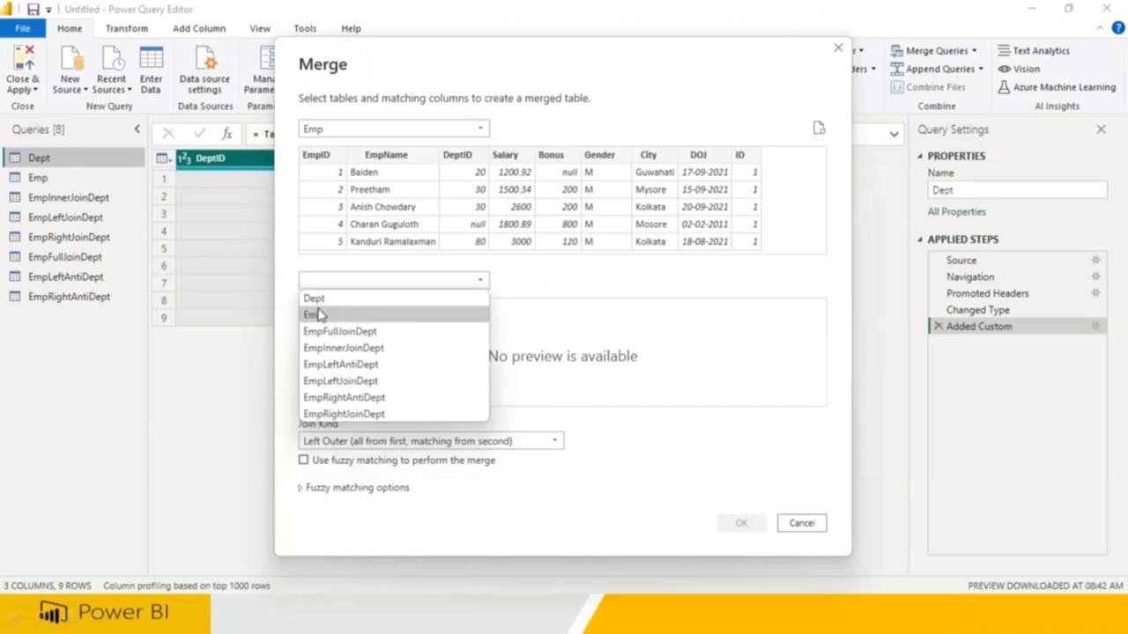
left_click(315, 299)
Set the join kind to Inner, match the ID columns of Emp and Dept, and create the merged query
left_click(329, 442)
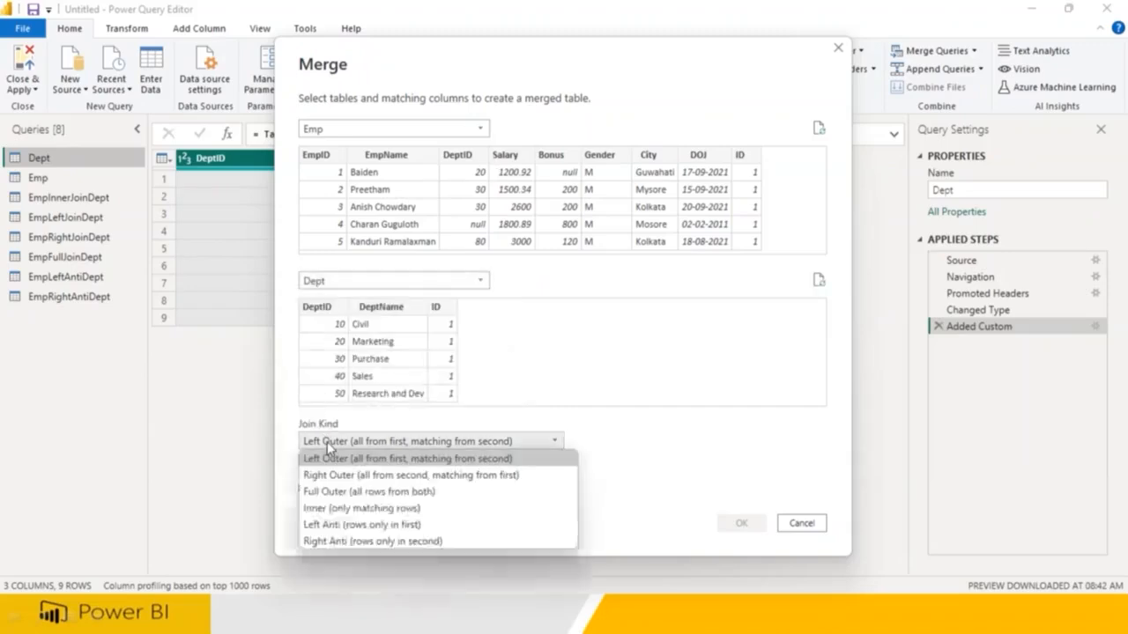
left_click(342, 510)
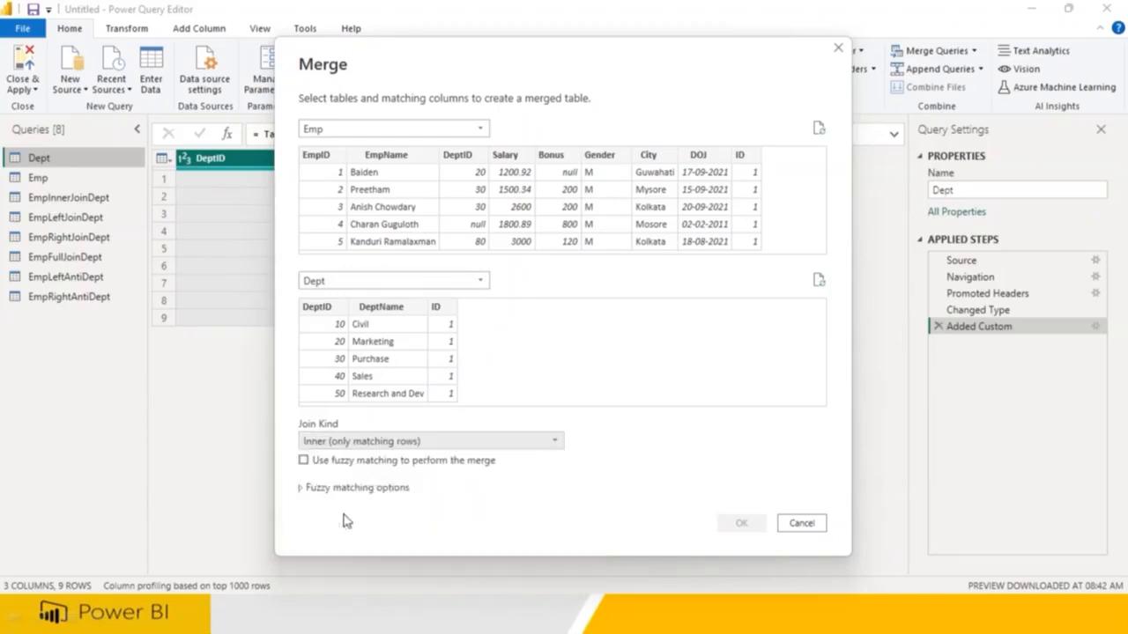
left_click(743, 158)
left_click(441, 308)
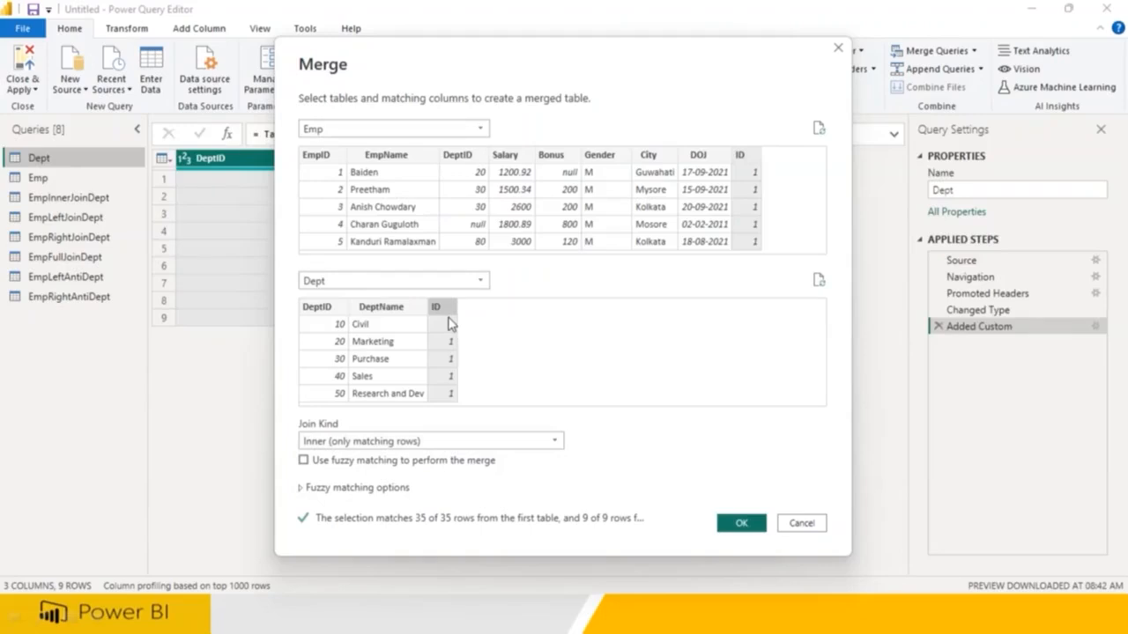
left_click(733, 522)
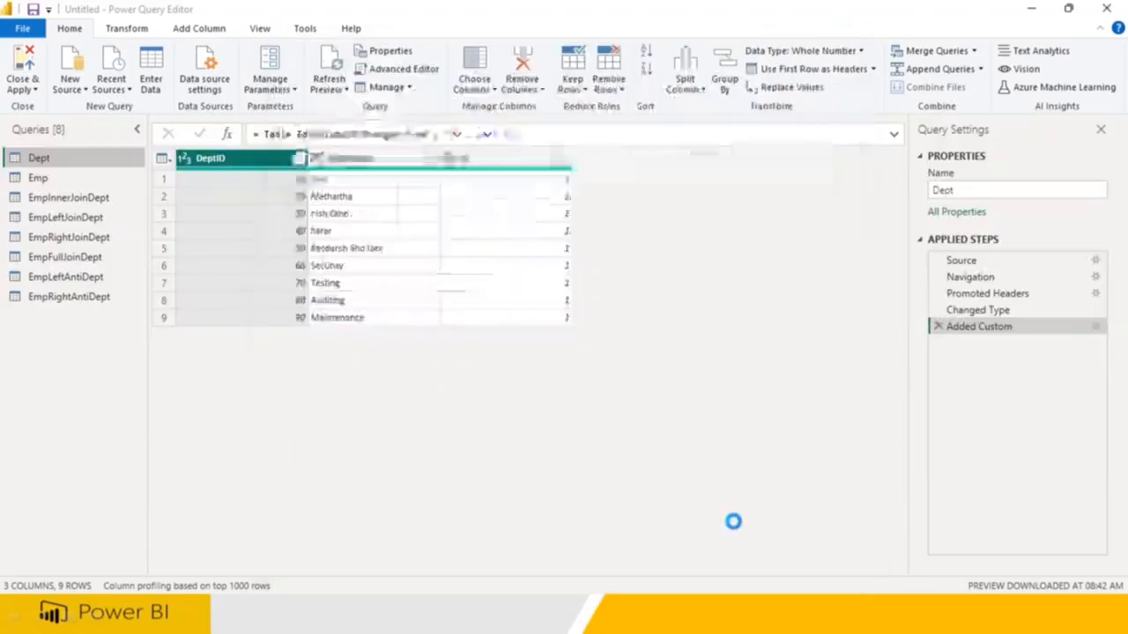
Expand the merged Dept column to DeptID, DeptName and ID without the original column name as prefix
left_click(837, 574)
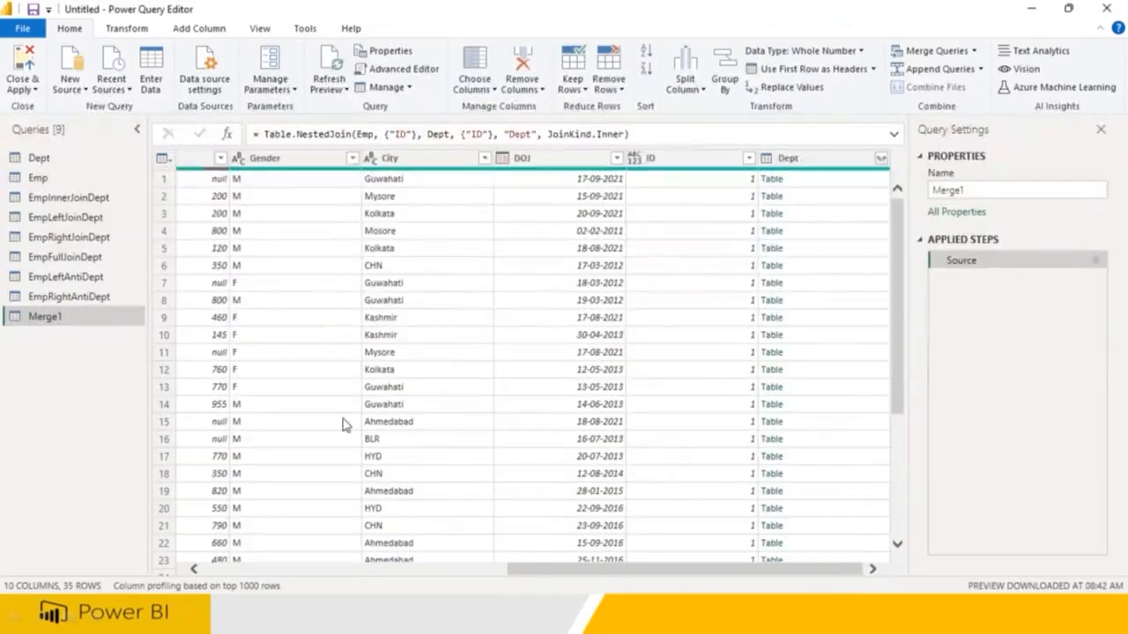
mouse_move(101, 553)
left_mouse_down()
mouse_move(36, 577)
mouse_move(87, 553)
left_mouse_up()
left_click(880, 158)
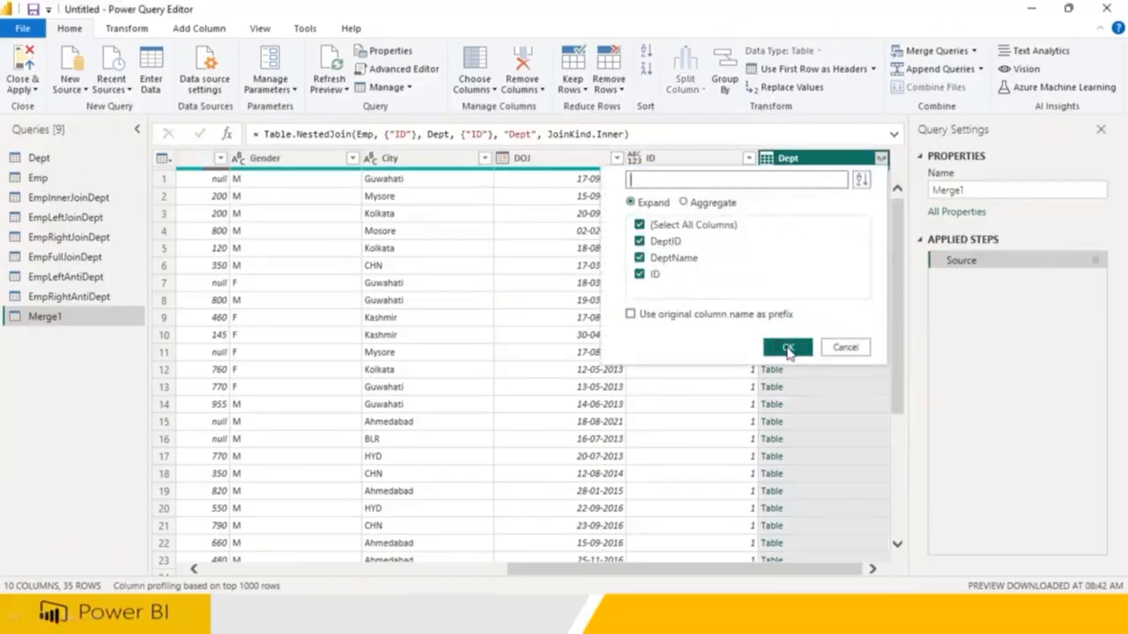
left_click(787, 347)
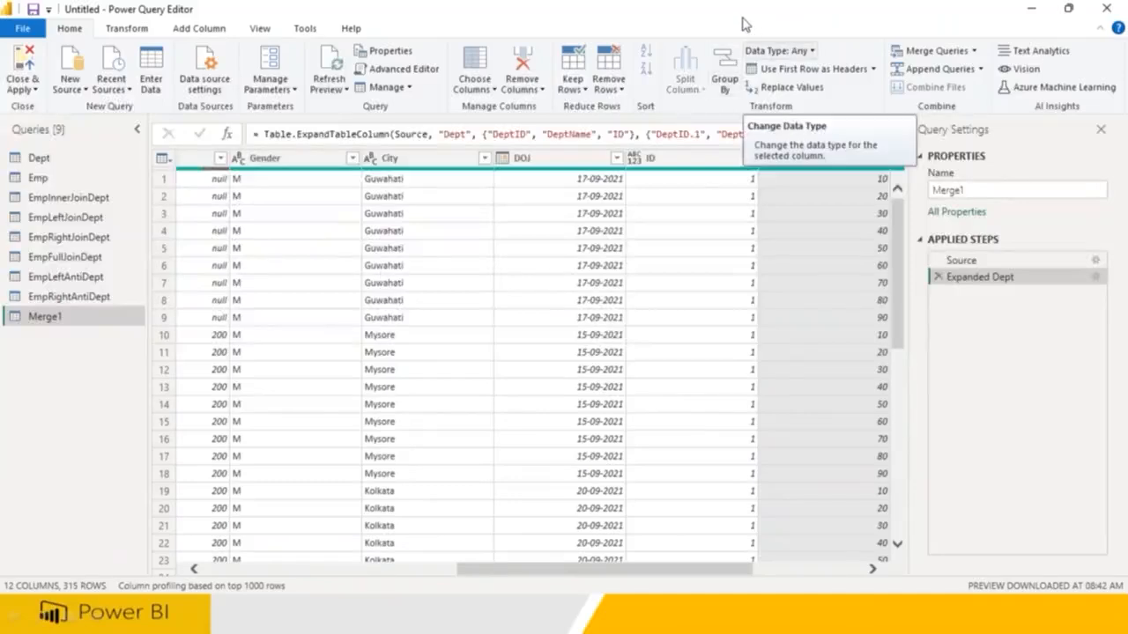
left_click_drag(55, 607, 71, 602)
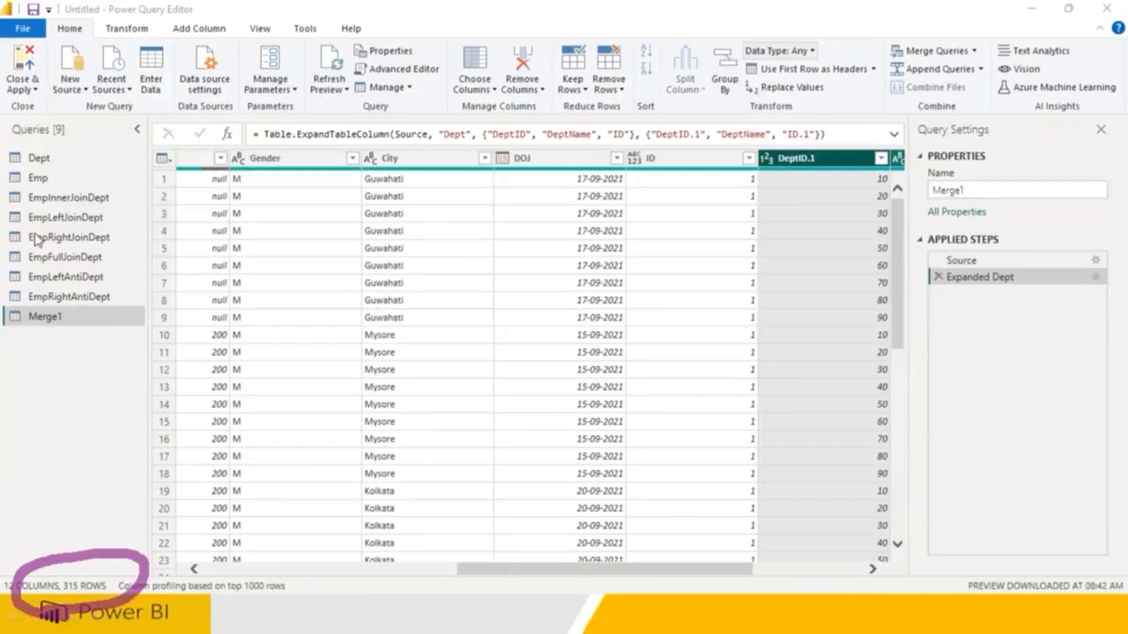
key("Escape")
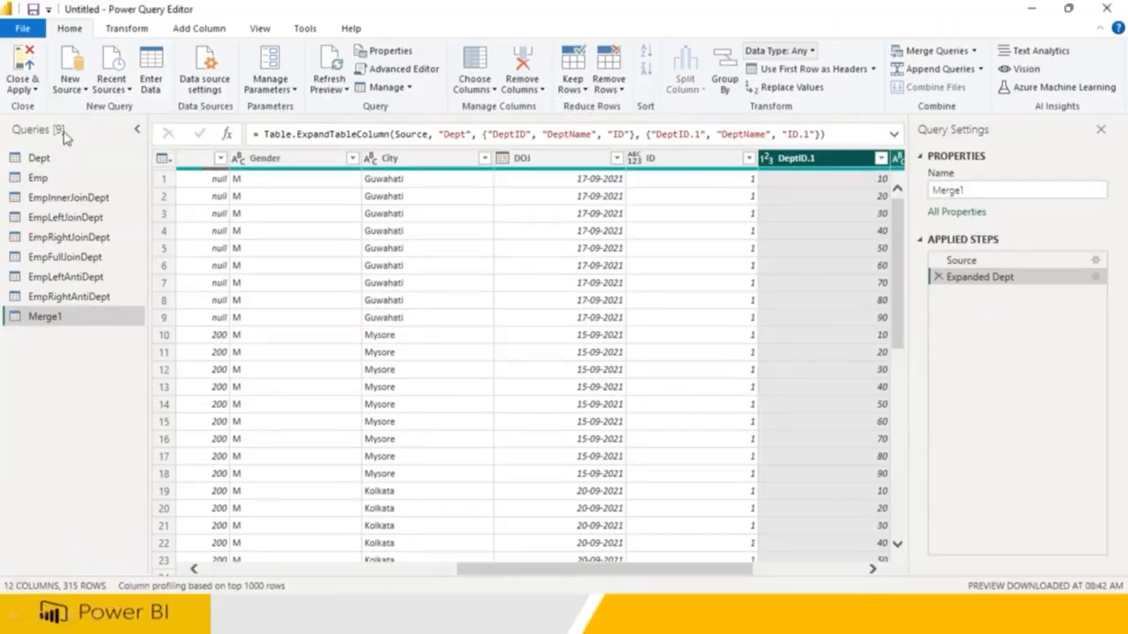
Enter EmpCrossJoinDept as the name of the merged query
left_click(230, 572)
double_click(941, 191)
type("EmpCrossJoinDept")
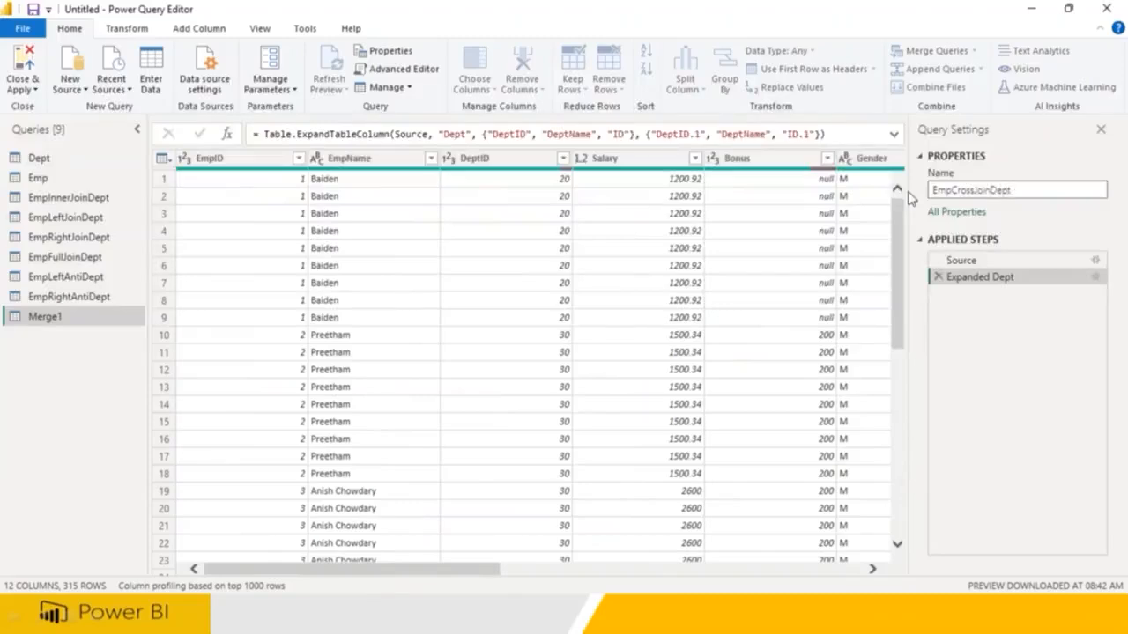
mouse_move(590, 208)
left_mouse_down()
mouse_move(638, 270)
mouse_move(614, 282)
left_mouse_up()
mouse_move(674, 194)
left_mouse_down()
mouse_move(667, 252)
mouse_move(697, 188)
mouse_move(787, 226)
left_mouse_up()
left_click(727, 192)
left_click_drag(770, 193, 756, 242)
left_click_drag(851, 164, 863, 267)
left_click_drag(885, 179, 939, 162)
left_click_drag(894, 211, 962, 190)
mouse_move(969, 139)
left_mouse_down()
mouse_move(999, 157)
mouse_move(981, 208)
left_mouse_up()
left_click_drag(1033, 129, 1044, 184)
left_click_drag(1064, 113, 1077, 164)
left_click_drag(1119, 168, 1012, 236)
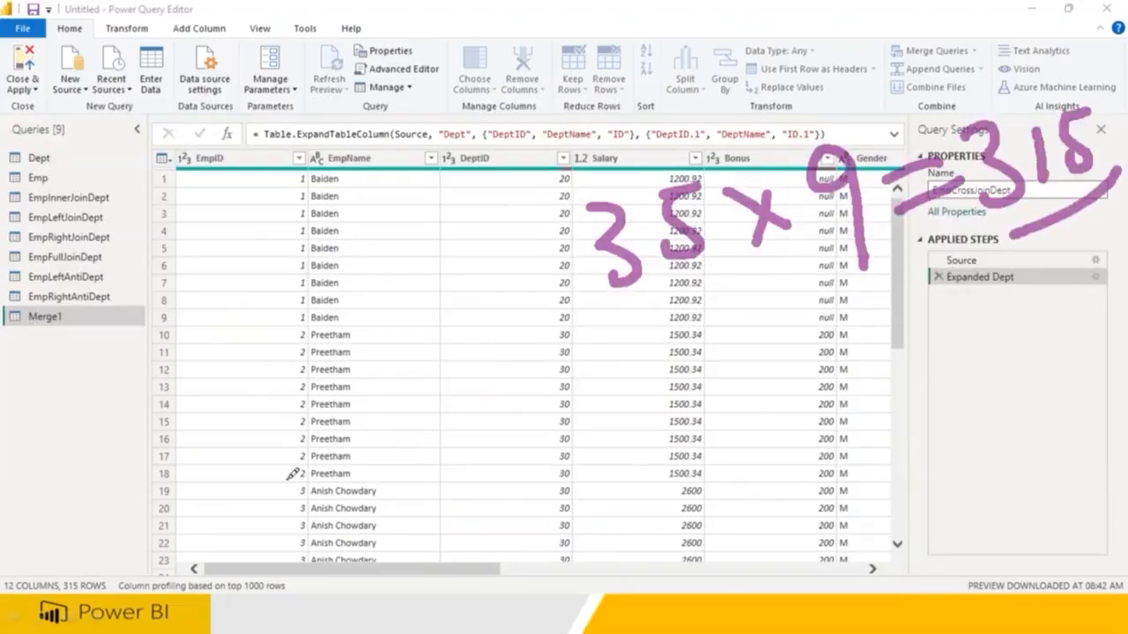
left_click_drag(50, 603, 176, 570)
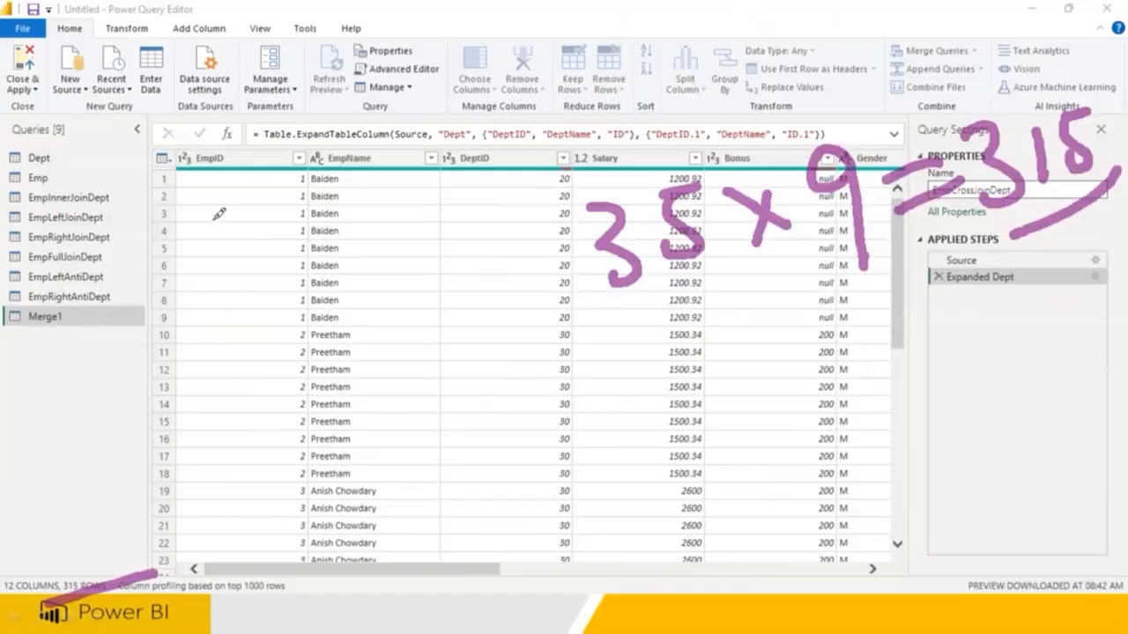
left_click_drag(219, 210, 231, 294)
left_click_drag(263, 212, 274, 289)
left_click_drag(201, 339, 448, 304)
left_click_drag(304, 365, 311, 403)
left_click_drag(321, 429, 344, 504)
left_click_drag(463, 171, 467, 211)
mouse_move(482, 165)
left_mouse_down()
mouse_move(507, 180)
mouse_move(491, 222)
left_mouse_up()
left_click_drag(461, 279, 541, 265)
left_click_drag(511, 356, 527, 402)
left_click_drag(532, 432, 537, 457)
mouse_move(256, 132)
left_mouse_down()
mouse_move(344, 340)
mouse_move(264, 156)
left_mouse_up()
mouse_move(465, 125)
left_mouse_down()
mouse_move(427, 157)
mouse_move(586, 190)
mouse_move(482, 142)
left_mouse_up()
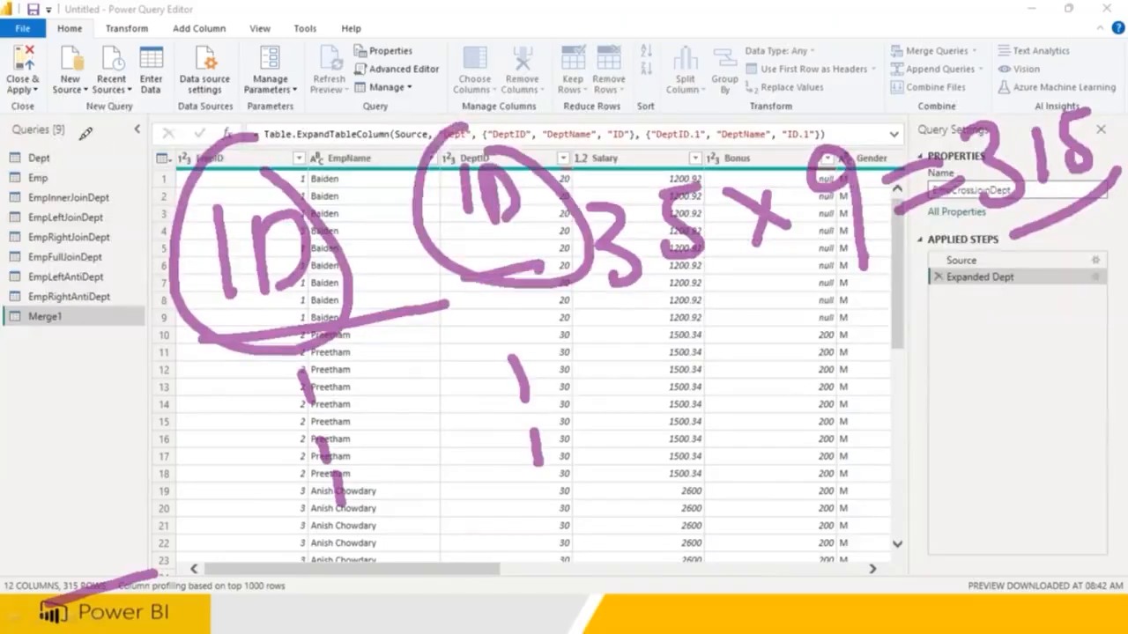
key("Escape")
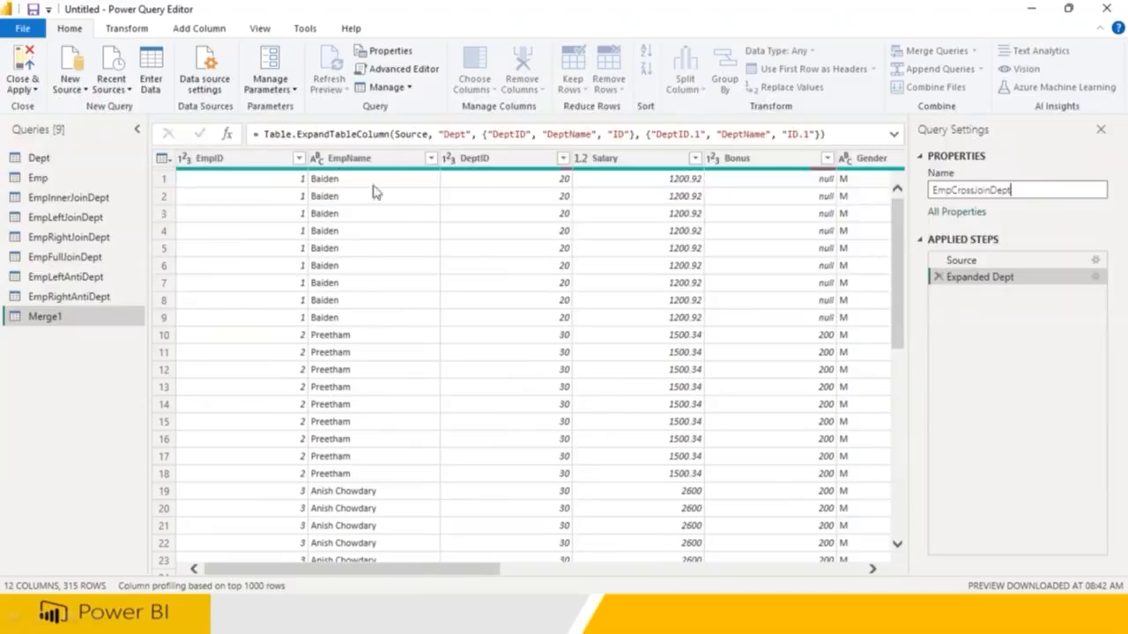
Commit the merged query's new name, then close the editor and apply all queries to the report
key("Return")
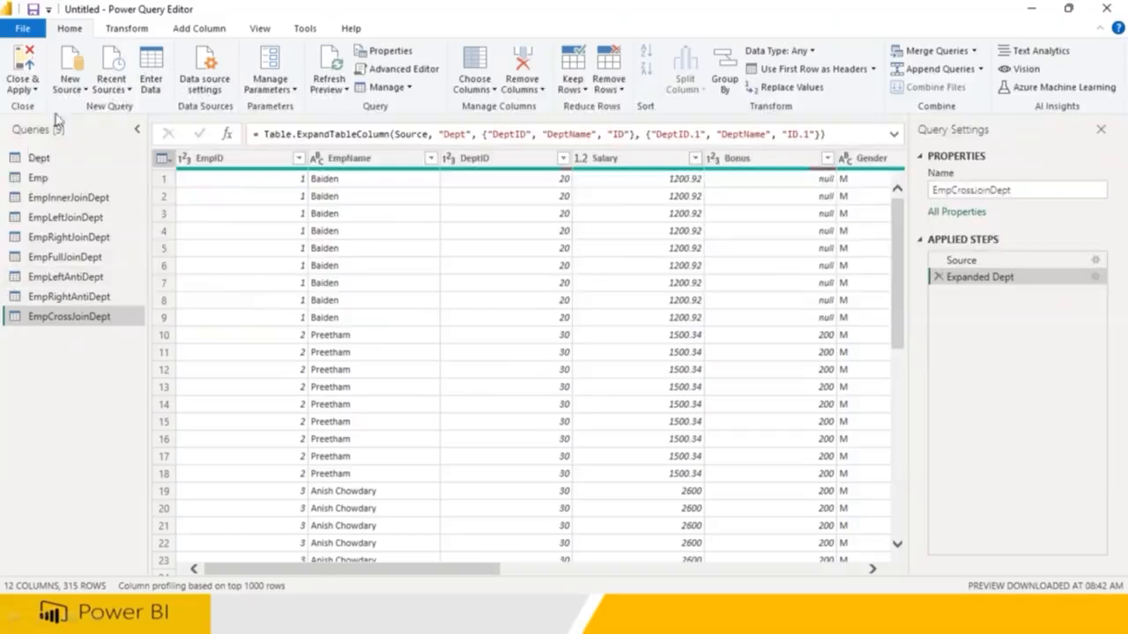
left_click(25, 70)
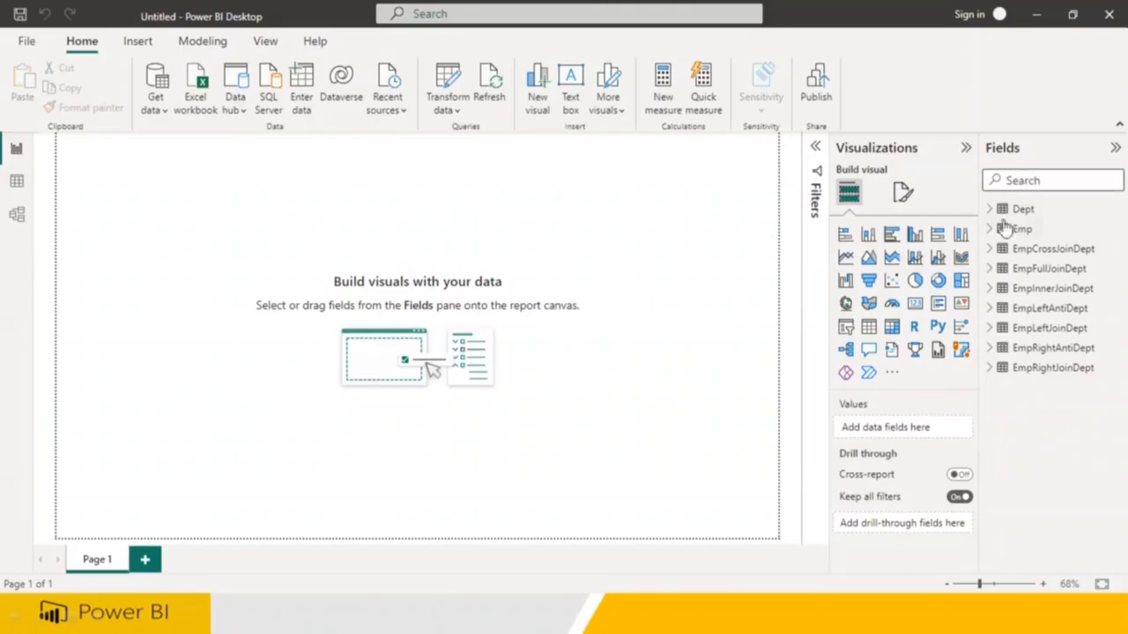
Reopen the Power Query Editor and disable loading of the Dept query, accepting the possible data loss
left_click(443, 108)
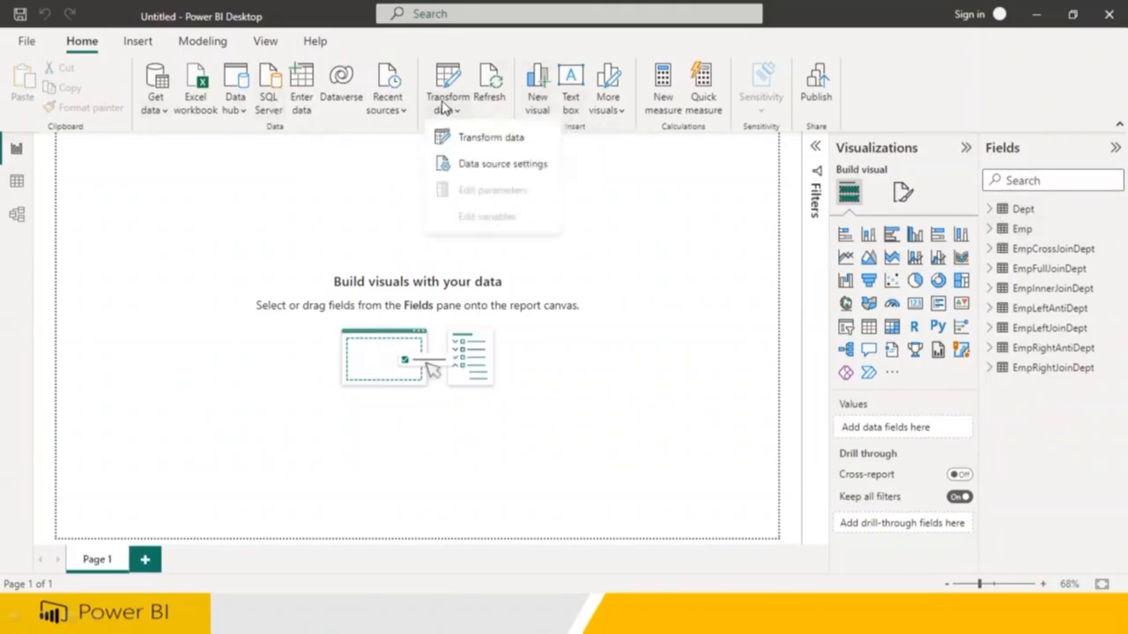
left_click(452, 138)
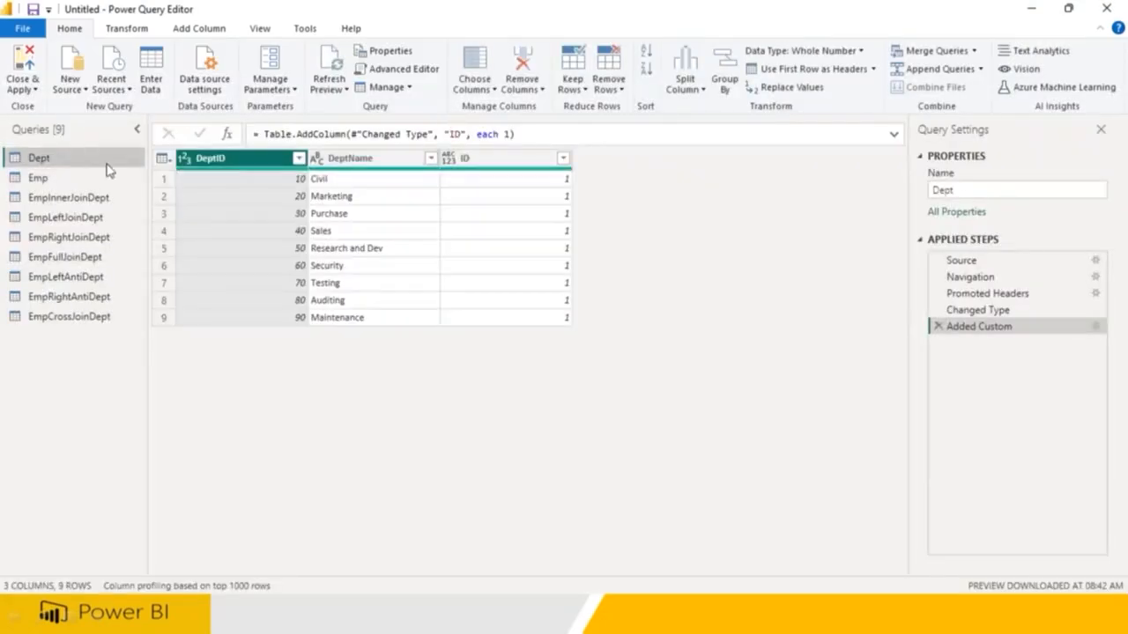
right_click(37, 159)
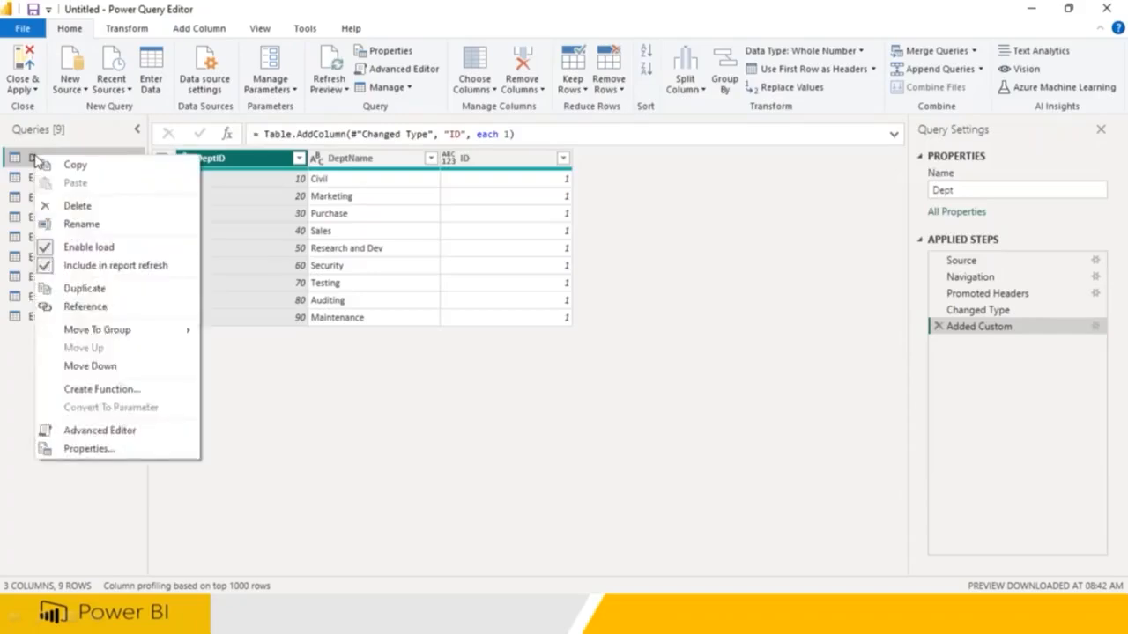
left_click(88, 248)
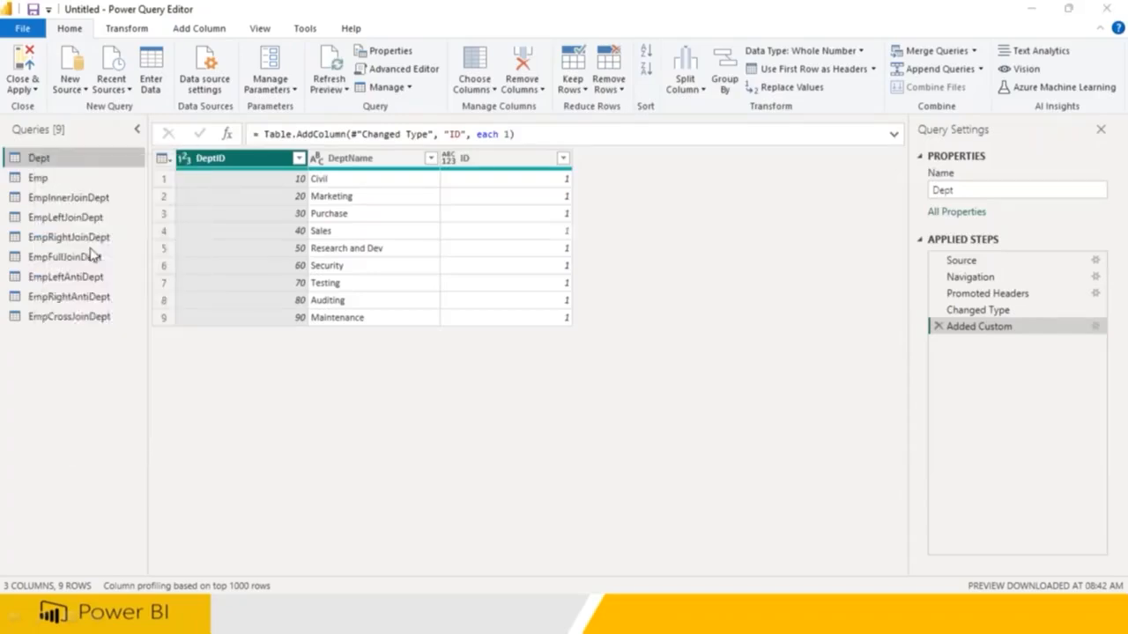
left_click(632, 339)
Disable loading of the Emp query into the report, accepting the possible data loss
left_click(37, 180)
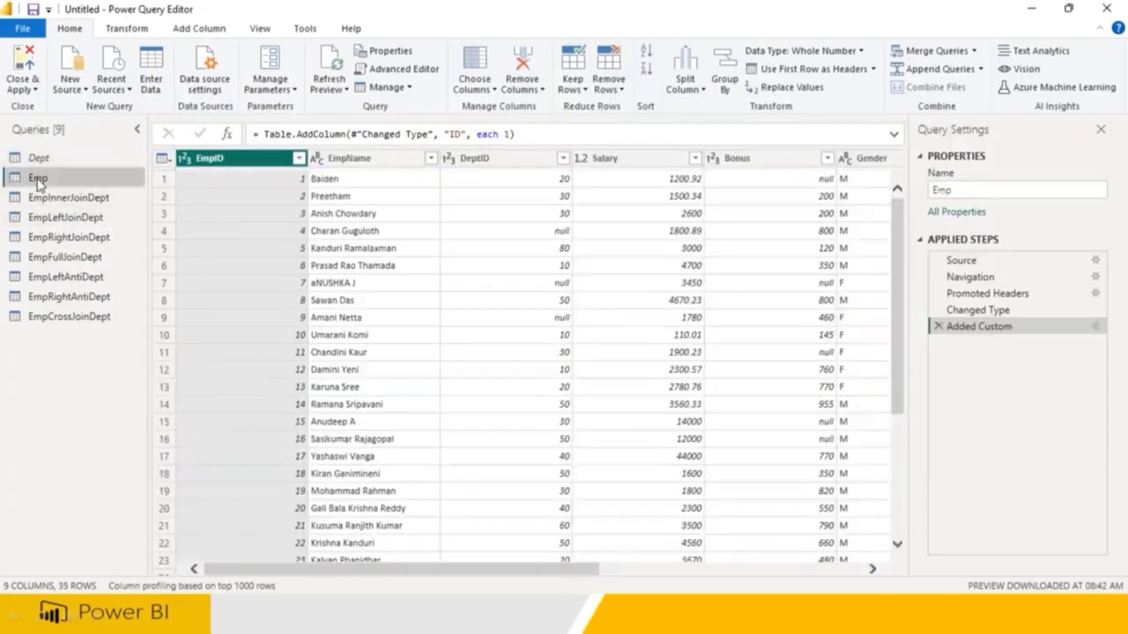
right_click(38, 180)
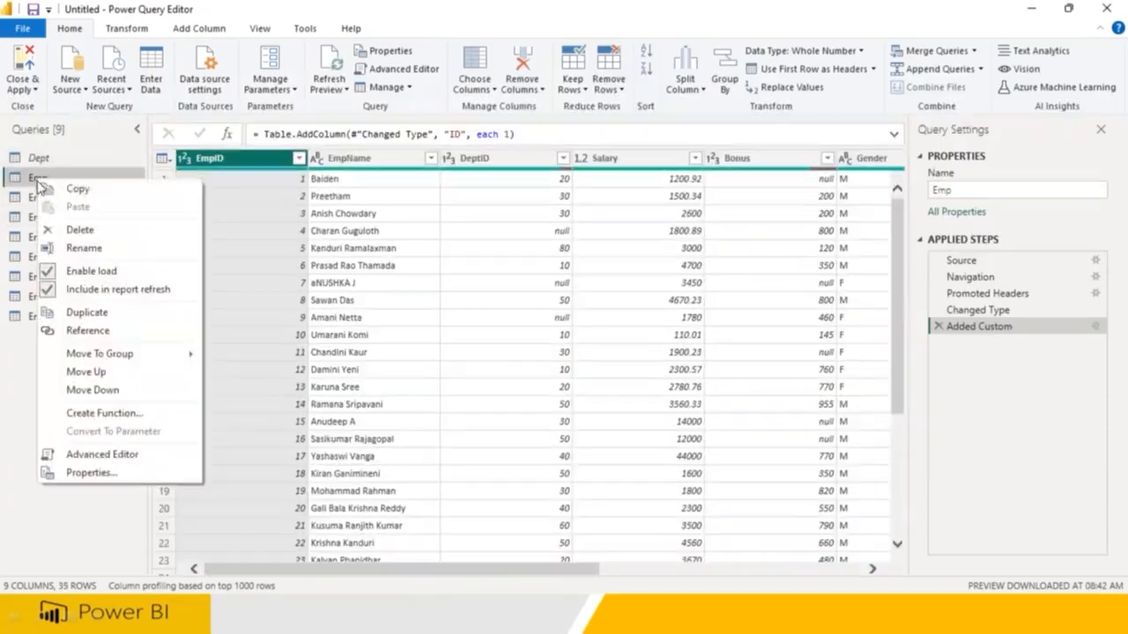
left_click(91, 272)
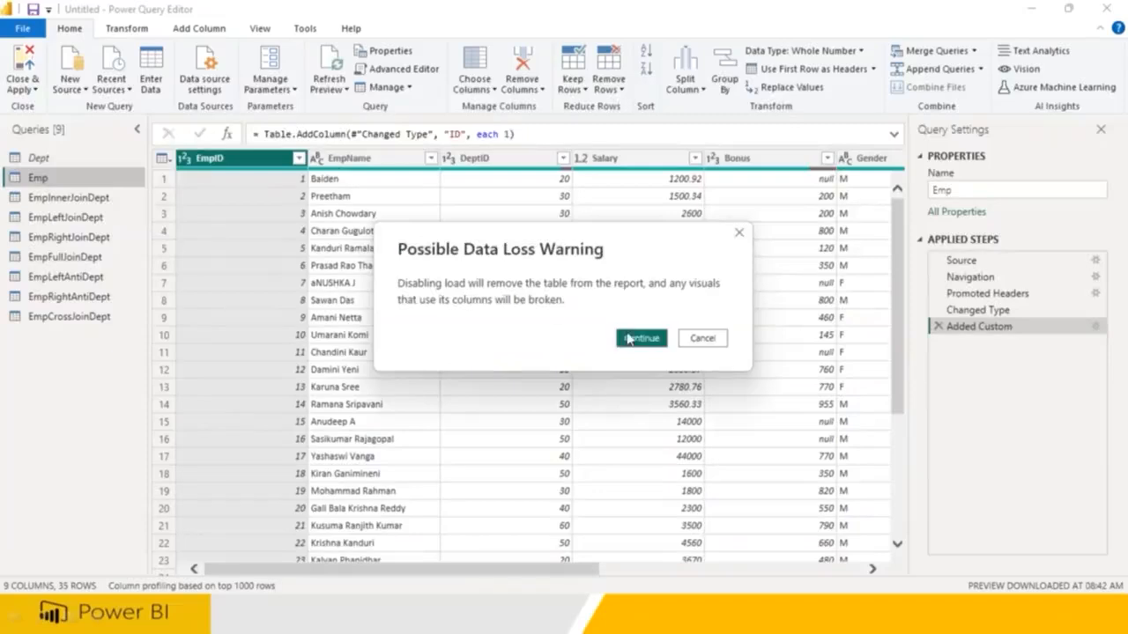
left_click(638, 340)
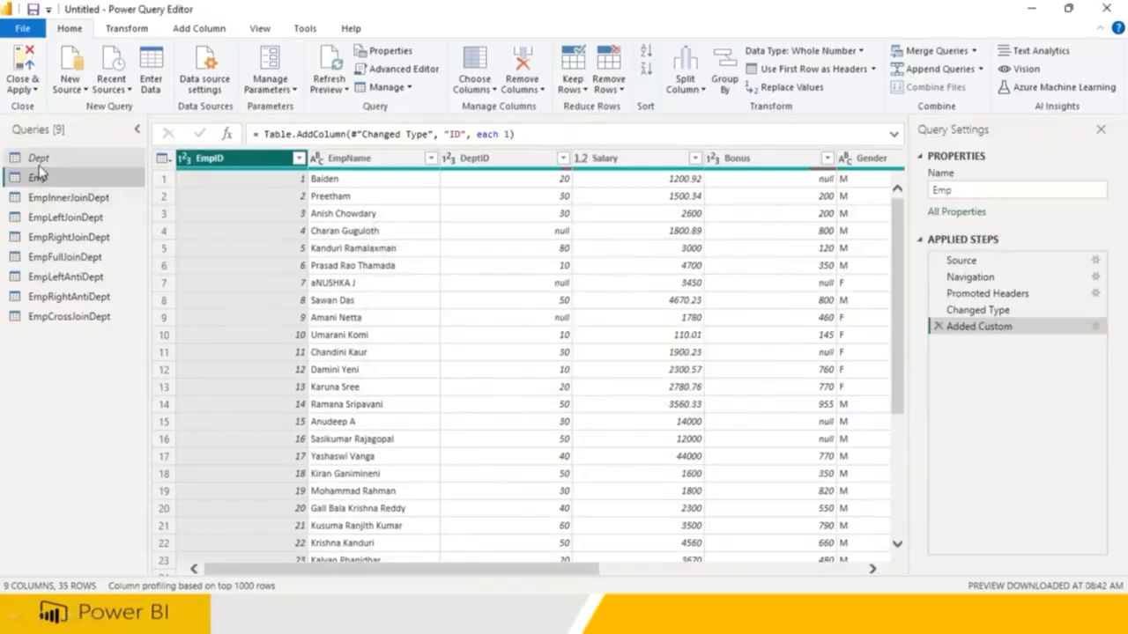
Close the editor, apply the load changes to the report, and expand the EmpFullJoinDept table's fields
left_click(22, 66)
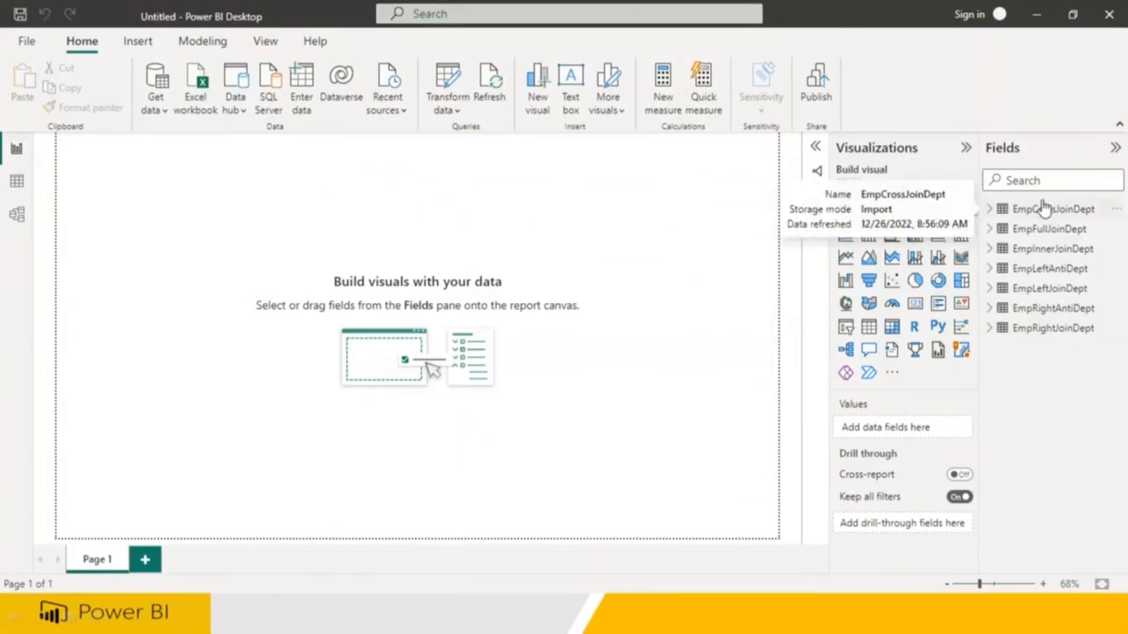
left_click(996, 230)
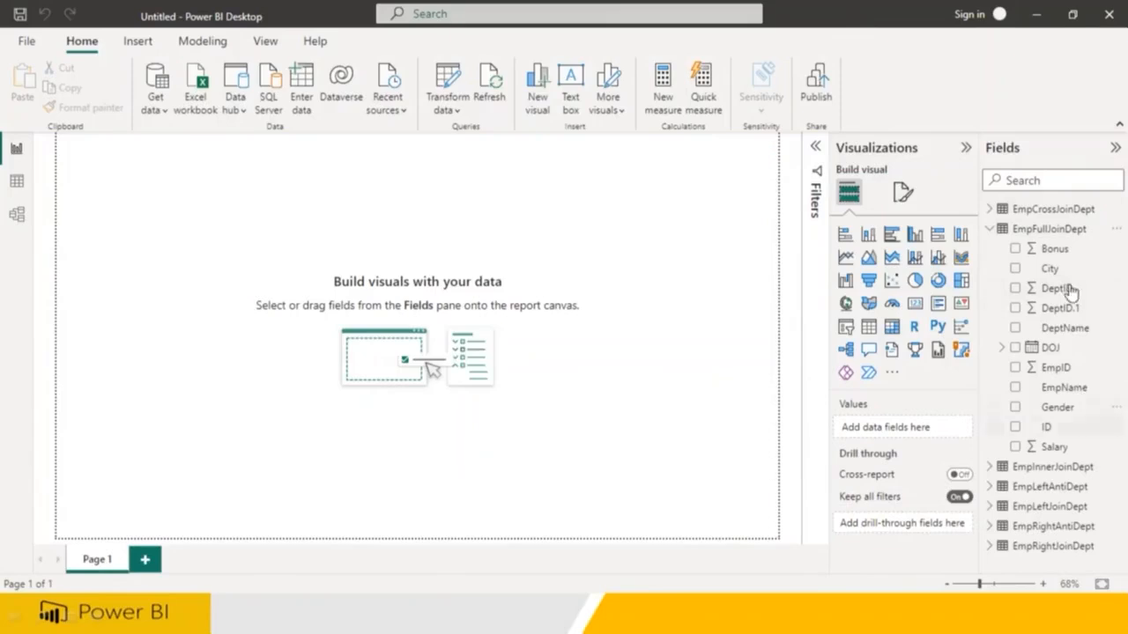
left_click(991, 231)
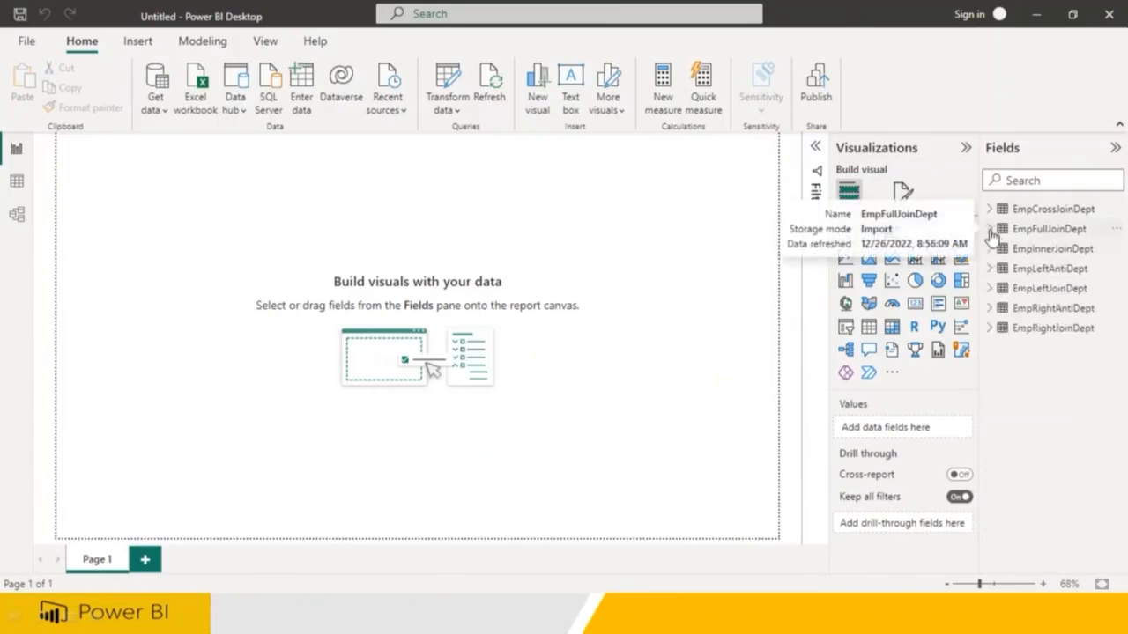
left_click(991, 231)
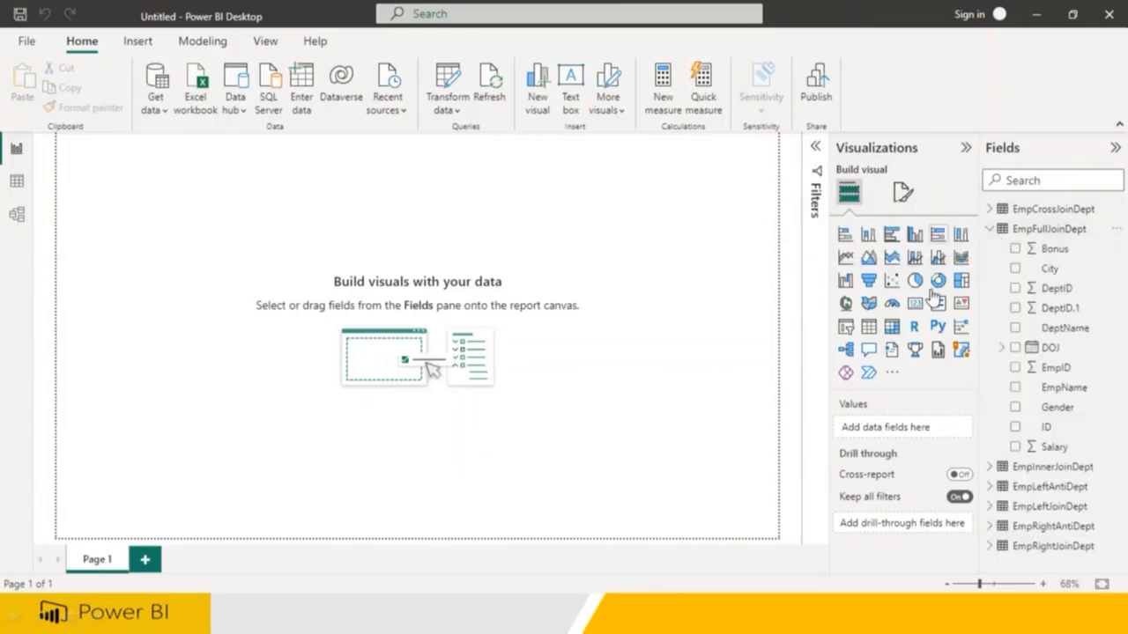
Create a stacked bar chart on the page showing Salary by DeptName from the EmpInnerJoinDept table
left_click(846, 234)
left_click_drag(150, 255, 546, 350)
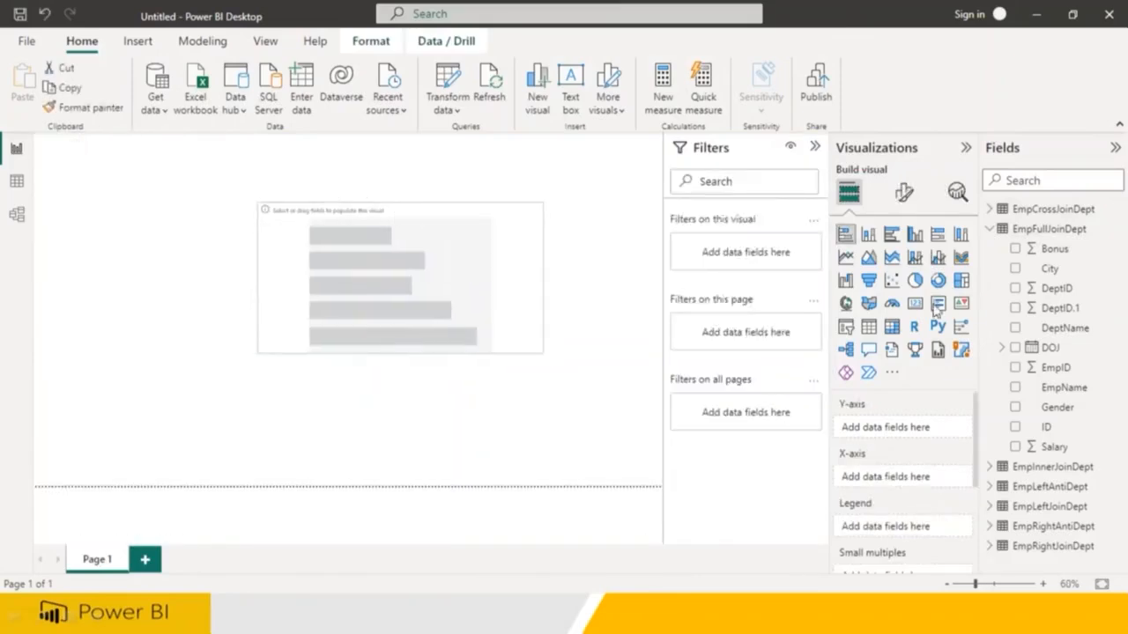
left_click(991, 230)
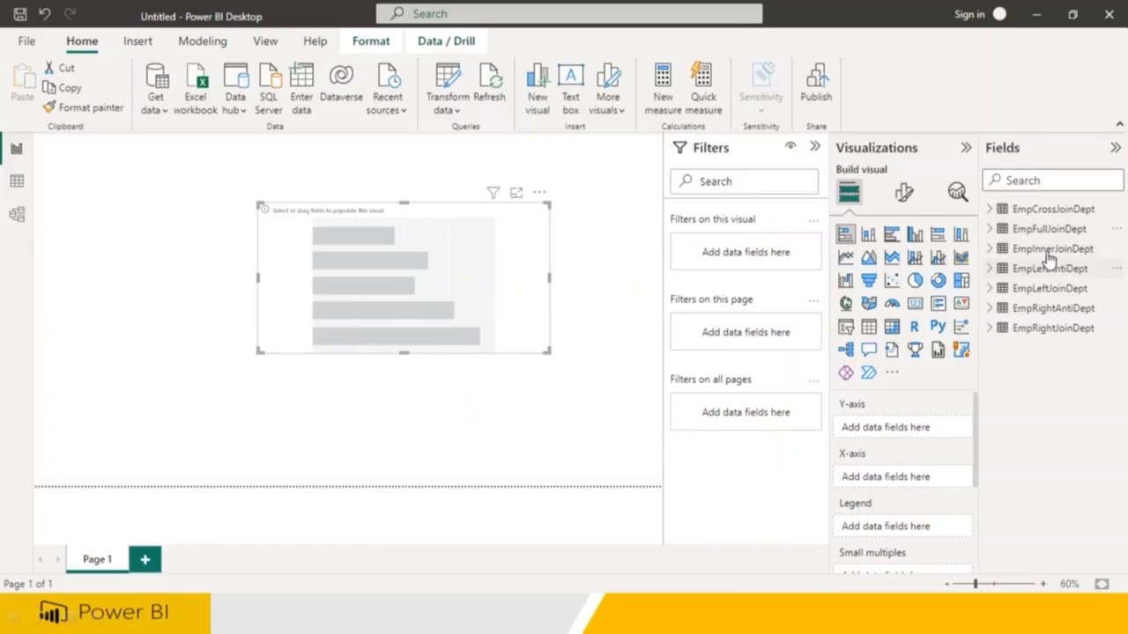
left_click(1006, 251)
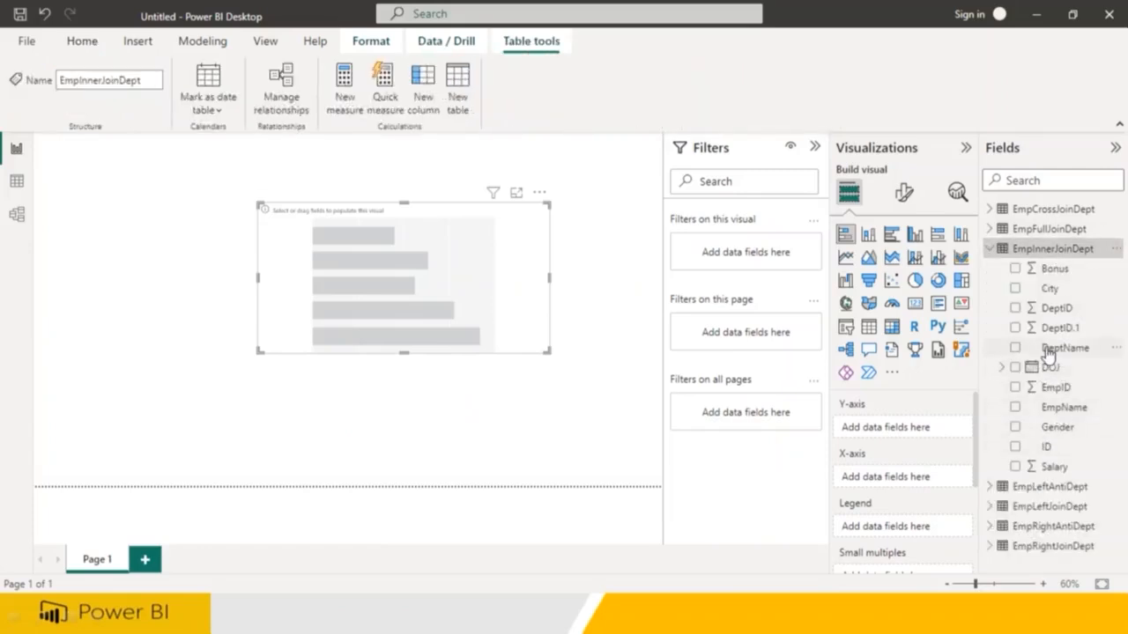
left_click_drag(1048, 350, 418, 262)
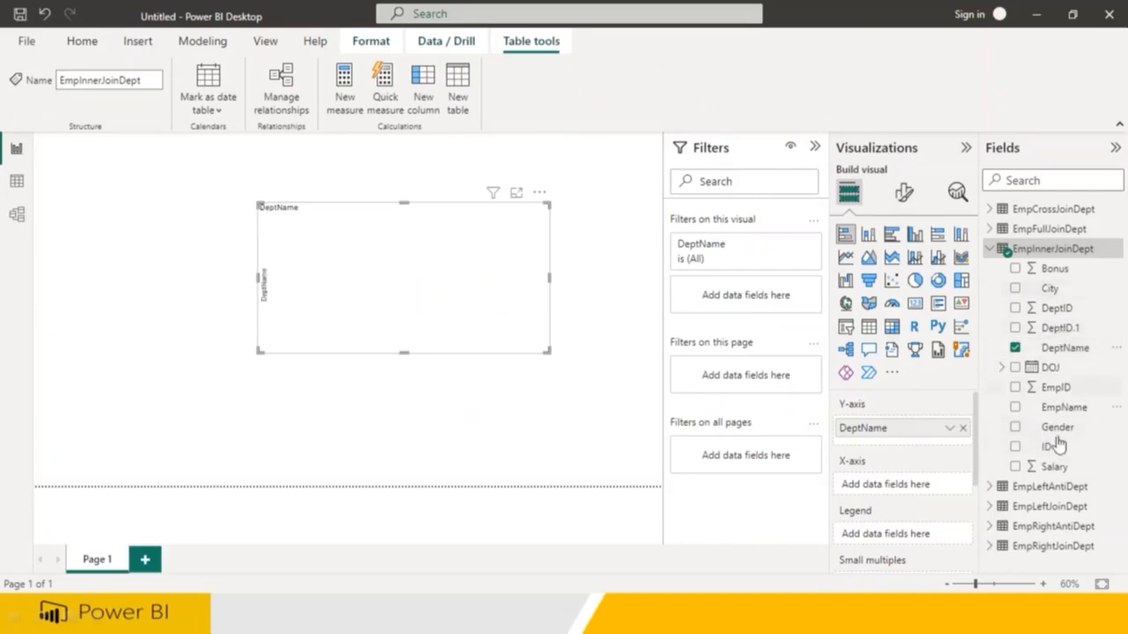
left_click_drag(1054, 470, 471, 270)
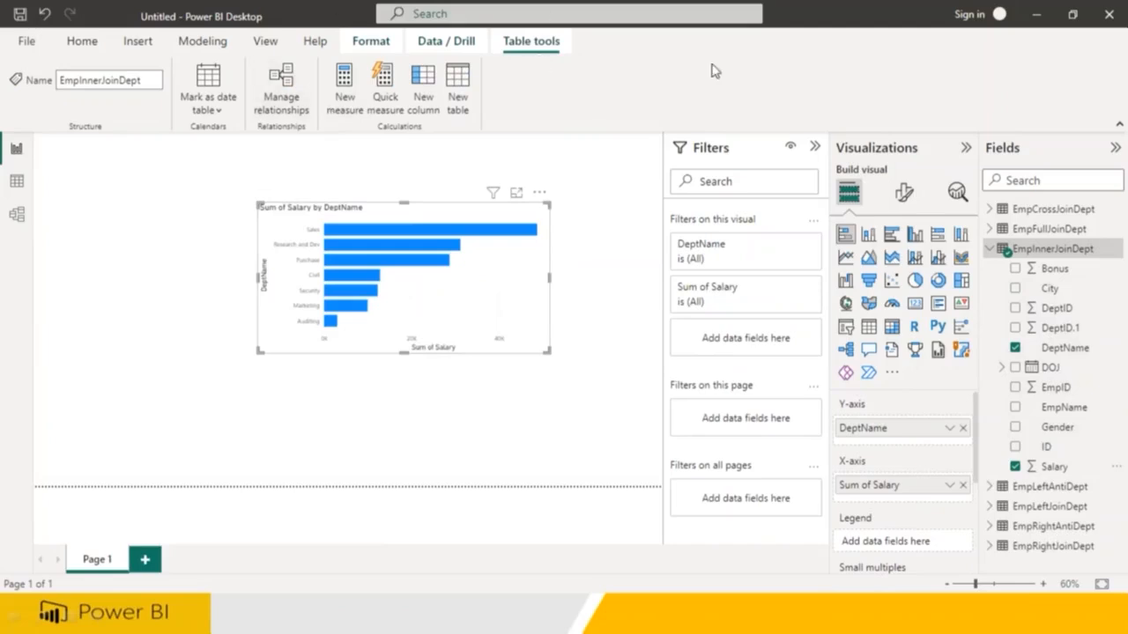
Set the page view to actual size and move the bar chart toward the page's upper-left corner
left_click(265, 40)
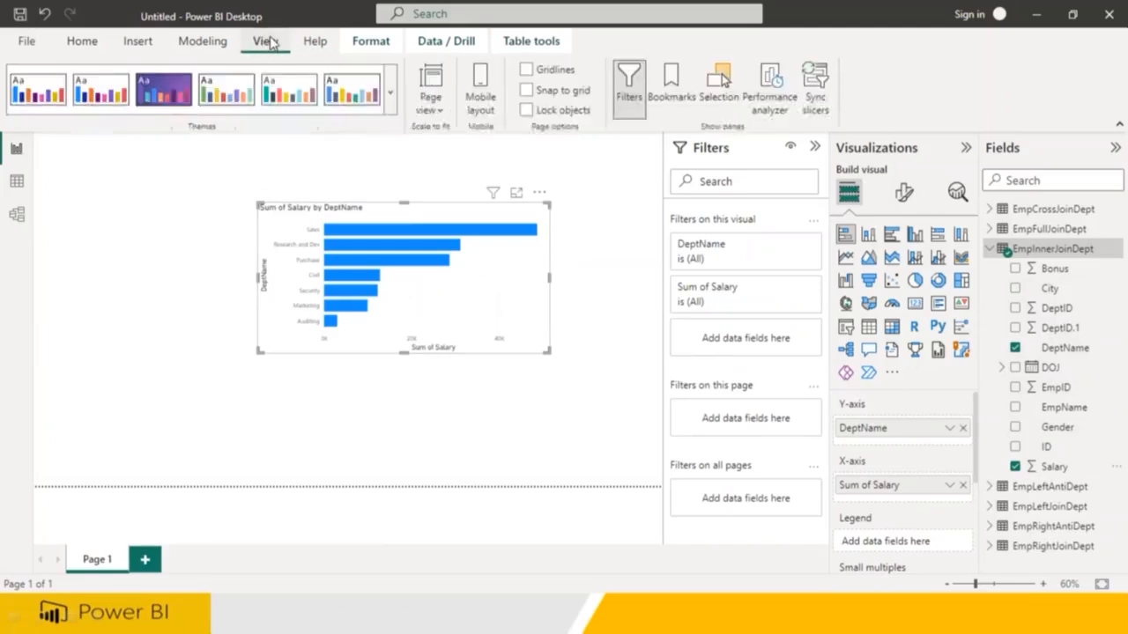
left_click(429, 104)
left_click(454, 186)
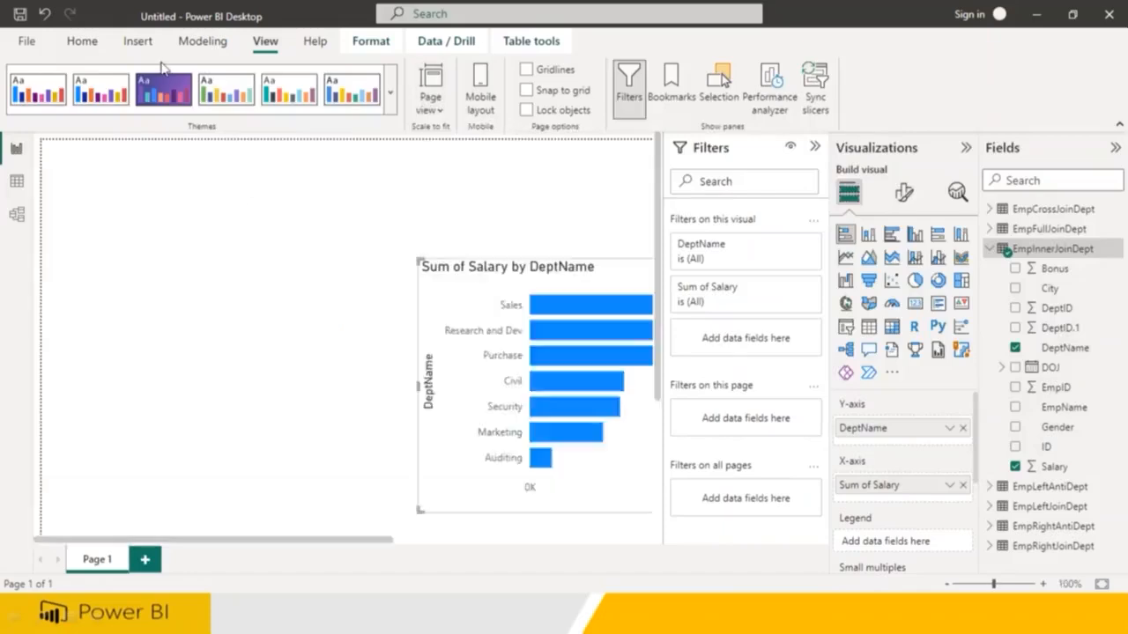
left_click(87, 43)
left_click_drag(535, 264, 247, 209)
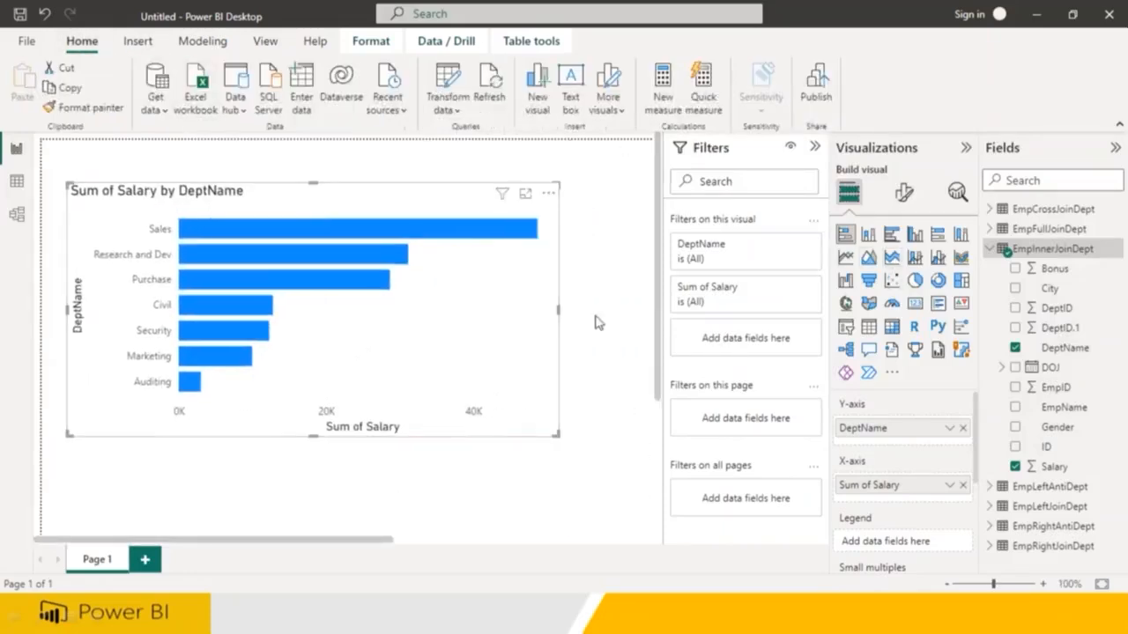
left_click(524, 480)
left_click(557, 411)
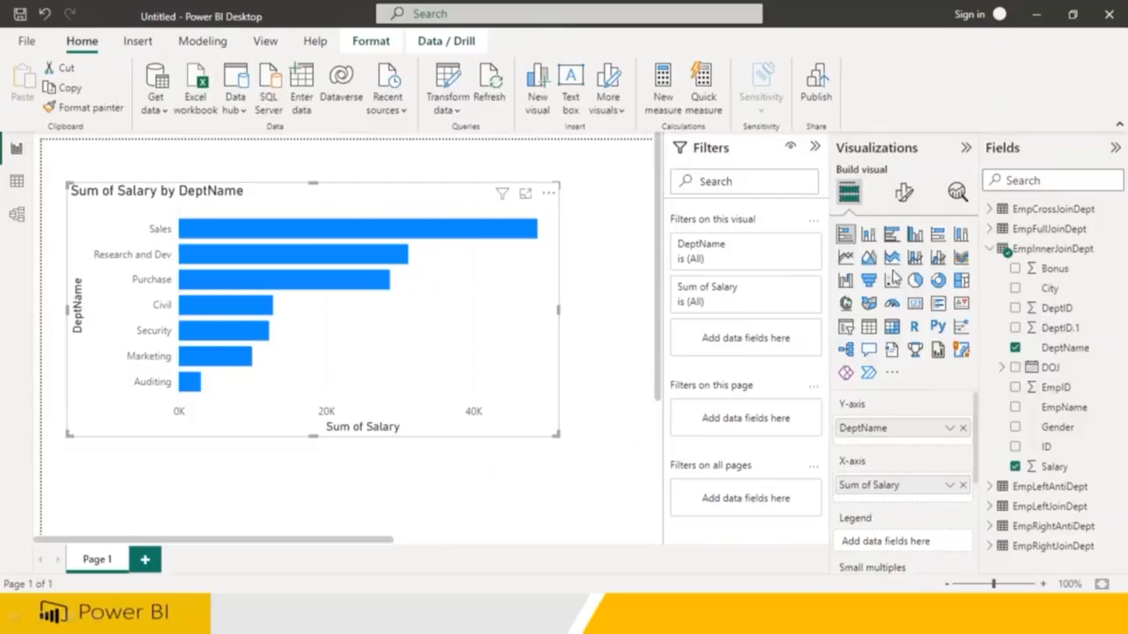
Turn on the bar chart's visual border, shadow and data labels
left_click(903, 194)
left_click(901, 267)
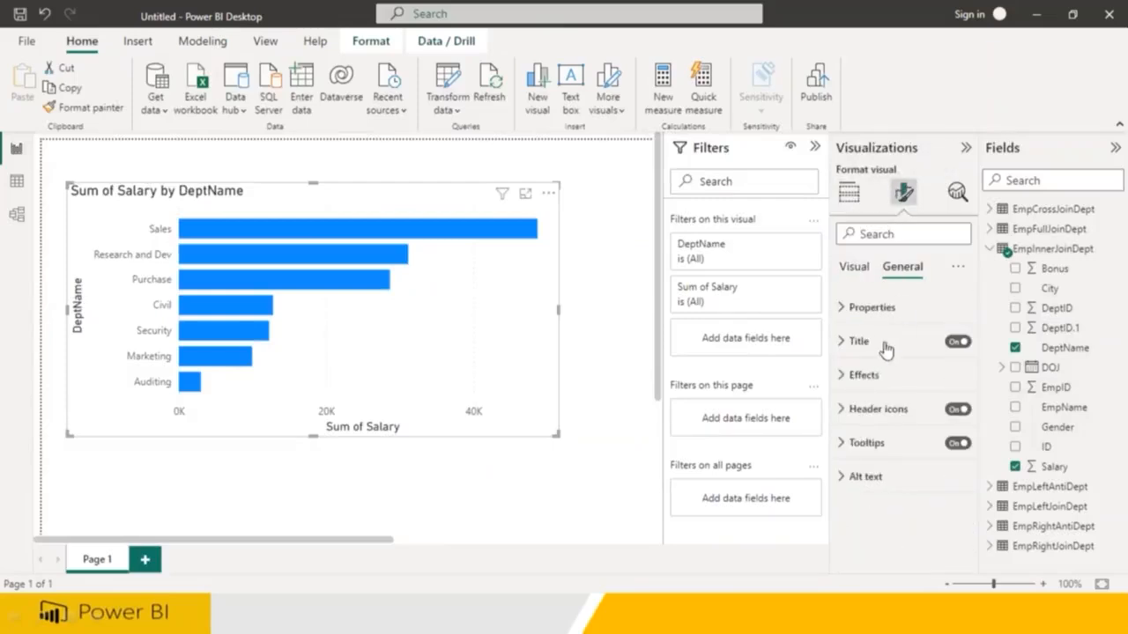
left_click(871, 376)
scroll(925, 441, "down", 1)
left_click(950, 459)
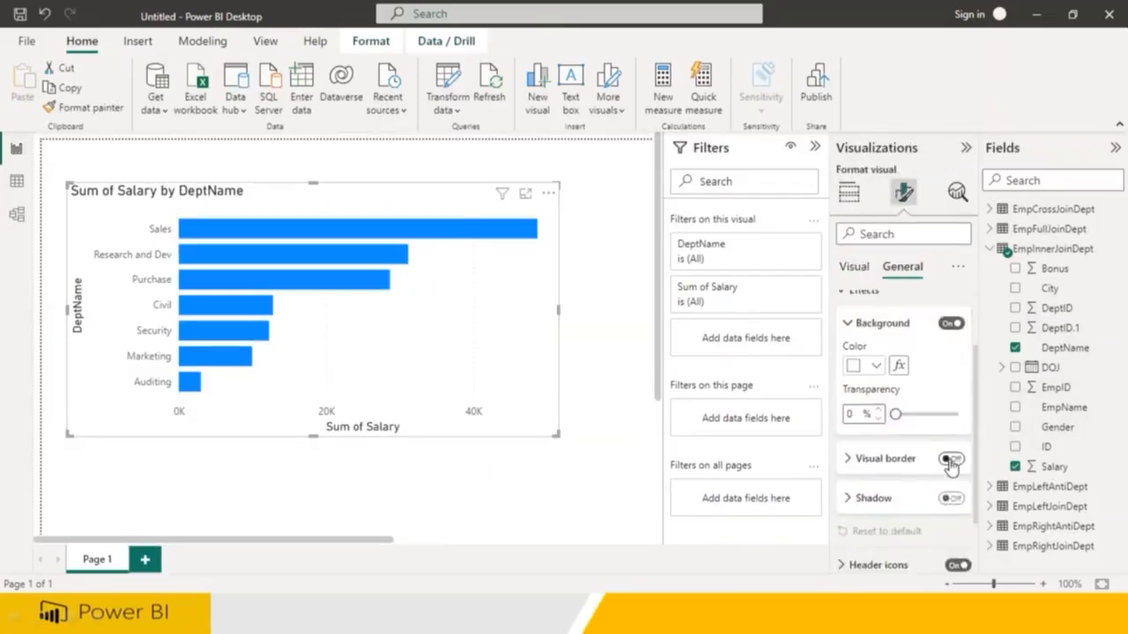
left_click(952, 499)
left_click(856, 269)
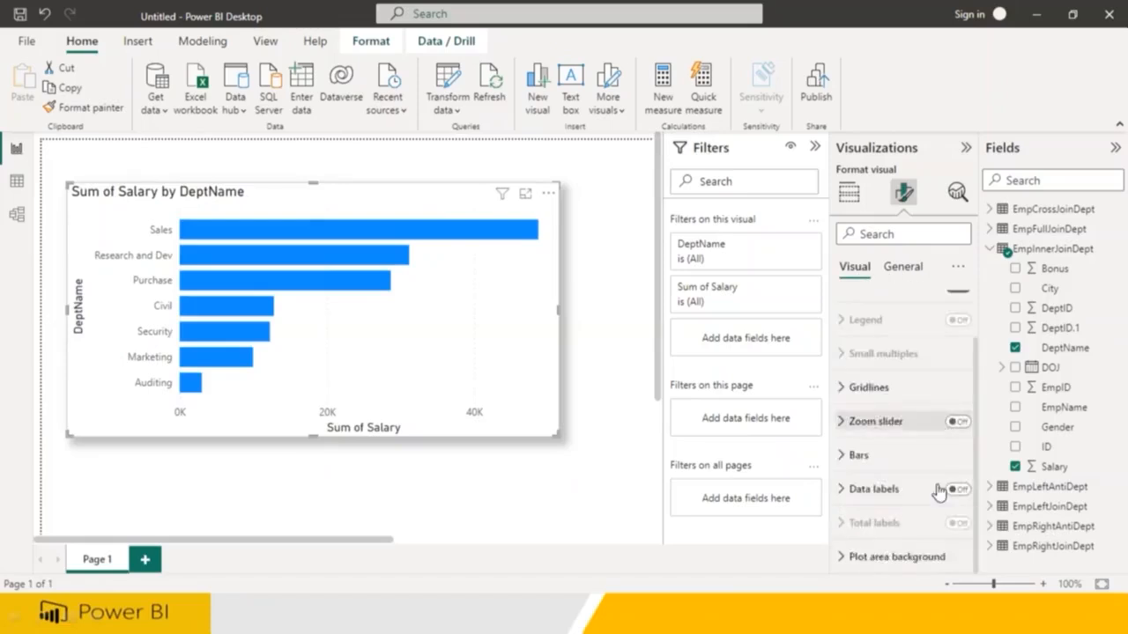
left_click(957, 490)
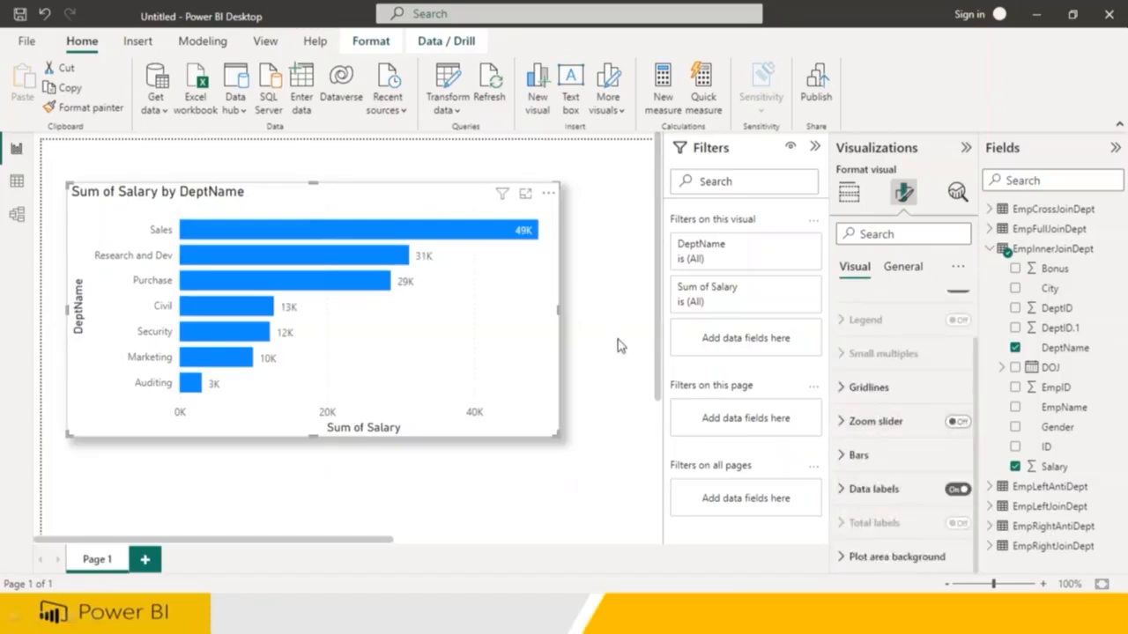
Collapse the EmpInnerJoinDept table's fields and reopen the Power Query Editor
left_click(989, 249)
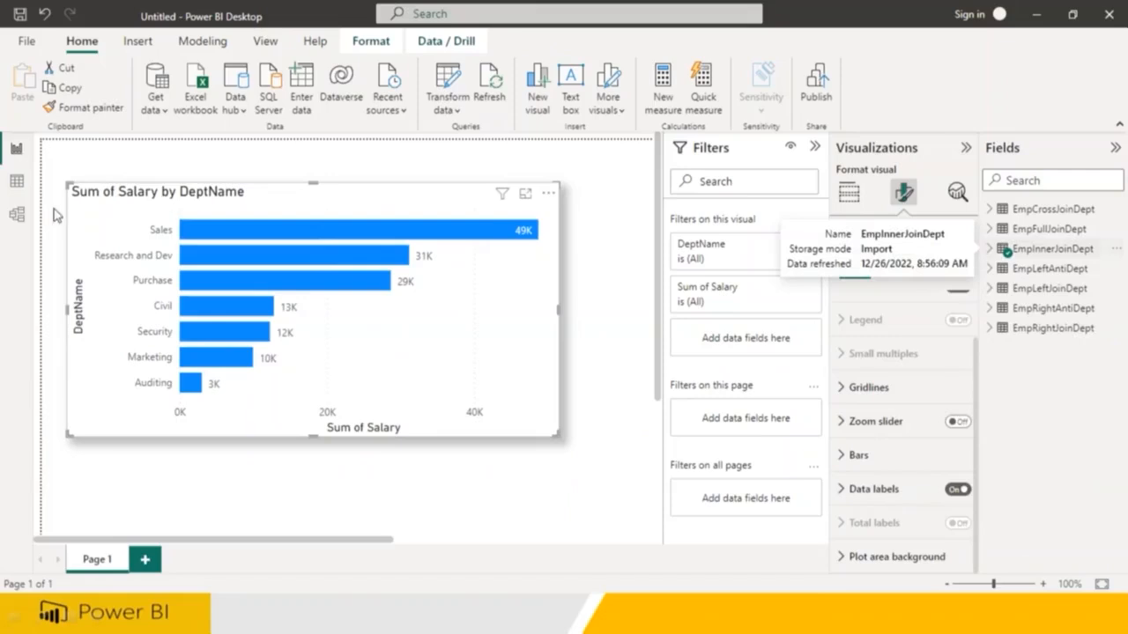
left_click(18, 154)
left_click(448, 111)
left_click(467, 139)
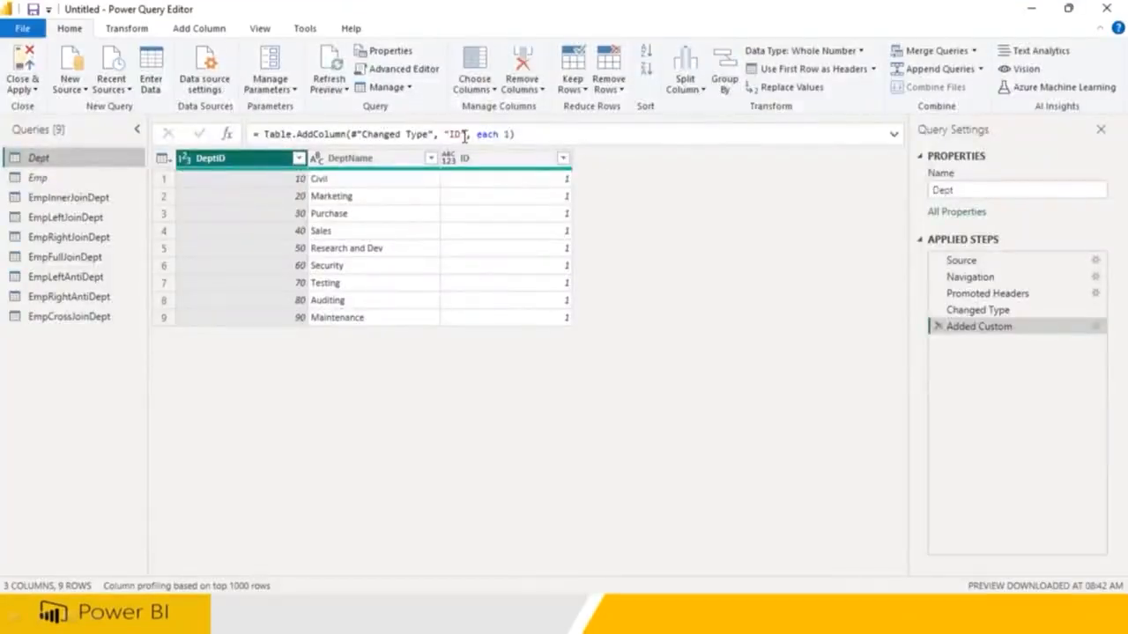
Start merging queries as new, with Emp as the first table and Dept as the second
left_click(974, 52)
left_click(976, 89)
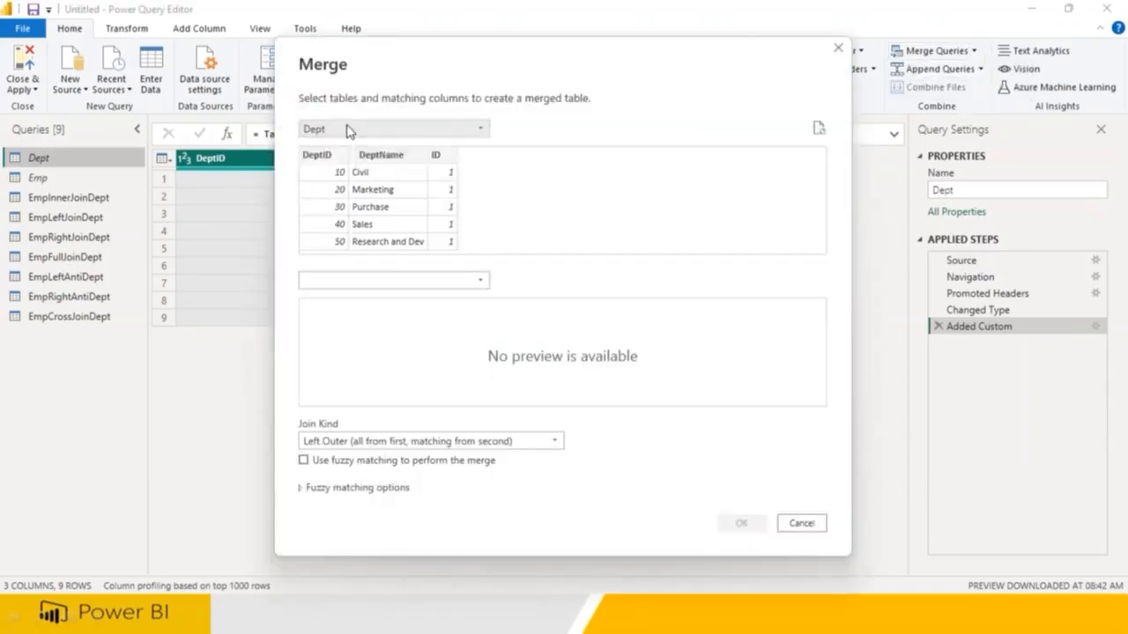
left_click(349, 130)
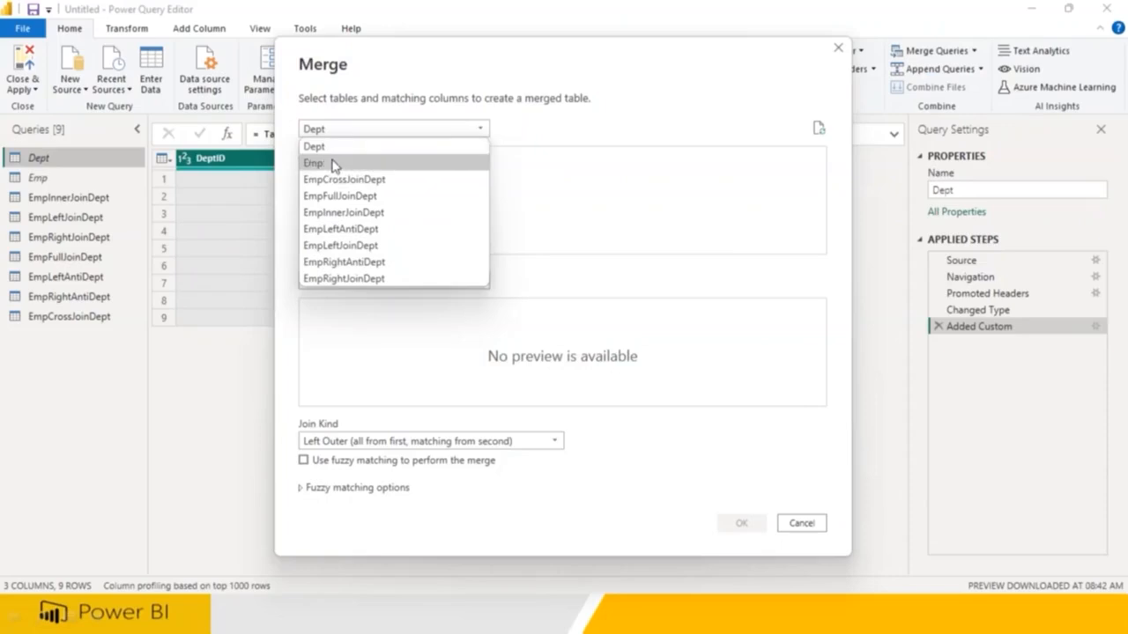
left_click(333, 163)
left_click(344, 282)
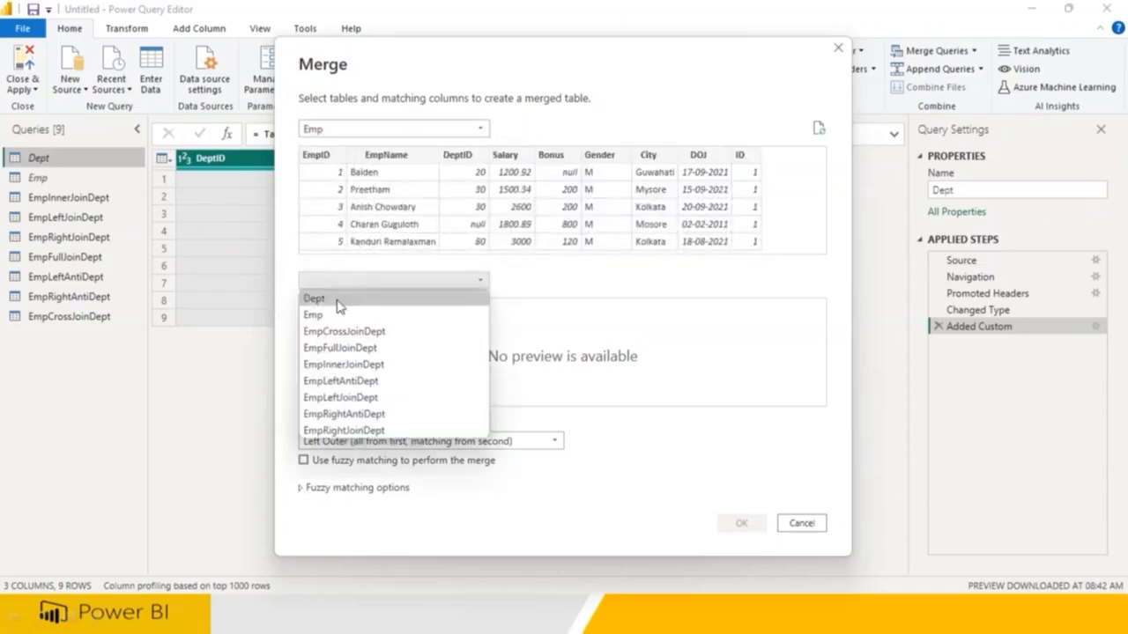
left_click(353, 297)
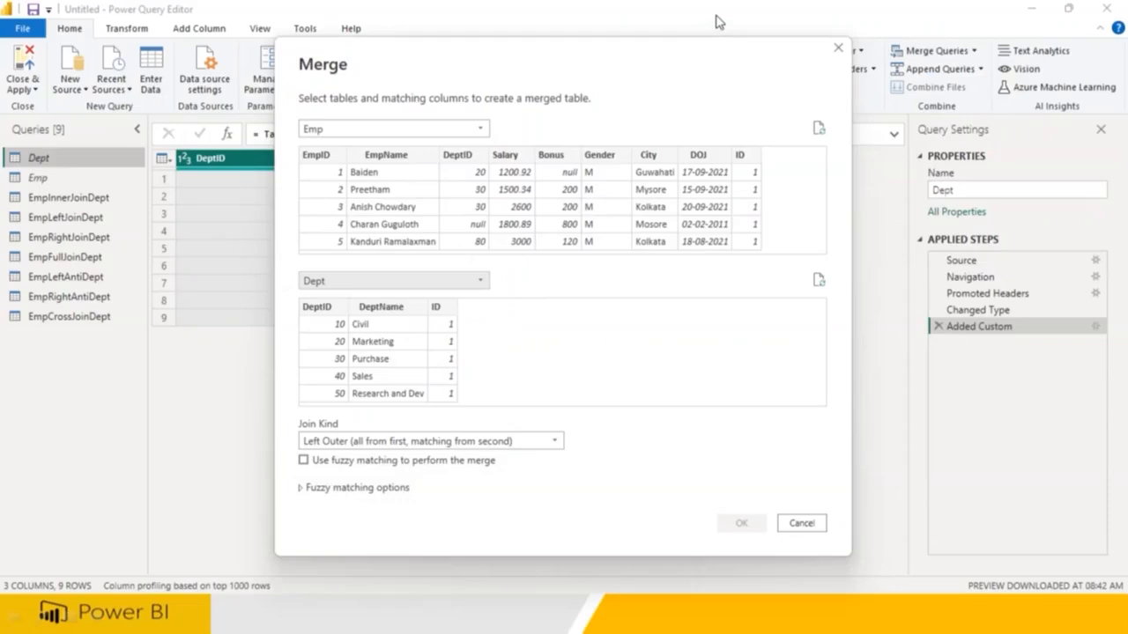
mouse_move(740, 164)
left_mouse_down()
mouse_move(711, 220)
mouse_move(741, 162)
left_mouse_up()
mouse_move(859, 139)
left_mouse_down()
mouse_move(872, 216)
mouse_move(857, 142)
left_mouse_up()
mouse_move(744, 192)
left_mouse_down()
mouse_move(775, 251)
mouse_move(836, 197)
mouse_move(807, 290)
mouse_move(809, 361)
left_mouse_up()
mouse_move(797, 310)
left_mouse_down()
mouse_move(929, 334)
mouse_move(828, 349)
left_mouse_up()
mouse_move(534, 314)
left_mouse_down()
mouse_move(625, 368)
mouse_move(620, 302)
mouse_move(525, 319)
left_mouse_up()
mouse_move(675, 176)
left_mouse_down()
mouse_move(671, 231)
mouse_move(772, 195)
mouse_move(721, 165)
left_mouse_up()
mouse_move(809, 134)
left_mouse_down()
mouse_move(868, 213)
mouse_move(881, 123)
mouse_move(809, 137)
left_mouse_up()
mouse_move(713, 140)
left_mouse_down()
mouse_move(693, 115)
mouse_move(717, 111)
left_mouse_up()
left_click_drag(726, 103, 739, 131)
mouse_move(824, 81)
left_mouse_down()
mouse_move(840, 74)
mouse_move(845, 109)
mouse_move(842, 77)
left_mouse_up()
mouse_move(867, 71)
left_mouse_down()
mouse_move(881, 62)
mouse_move(908, 91)
left_mouse_up()
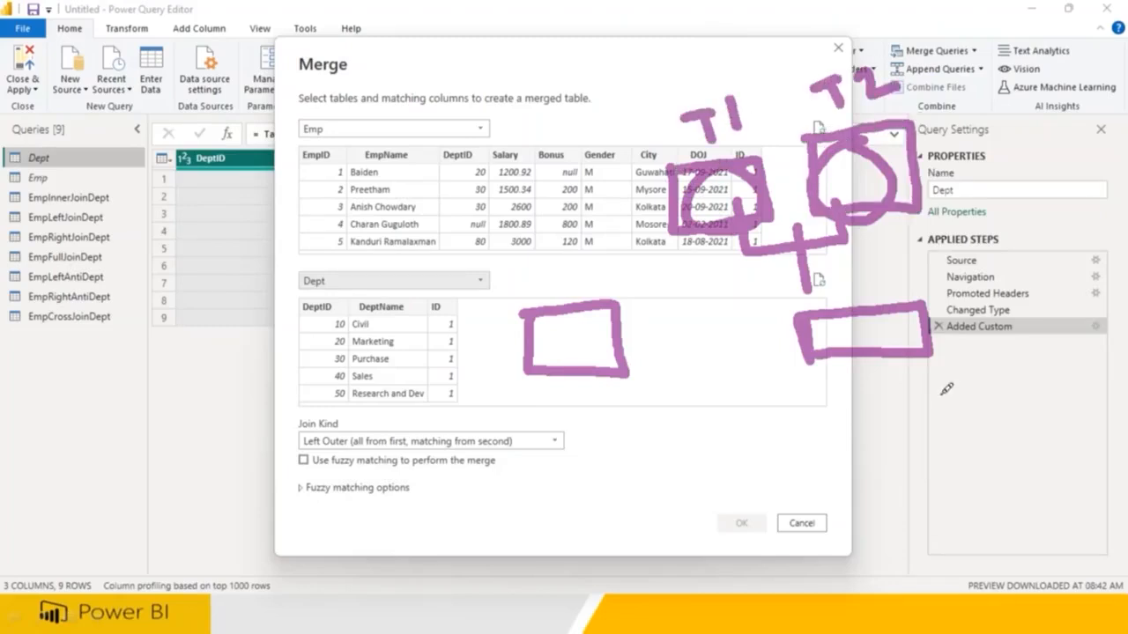
left_click_drag(895, 383, 899, 409)
mouse_move(893, 379)
left_mouse_down()
mouse_move(936, 370)
mouse_move(919, 396)
mouse_move(959, 391)
mouse_move(993, 406)
left_mouse_up()
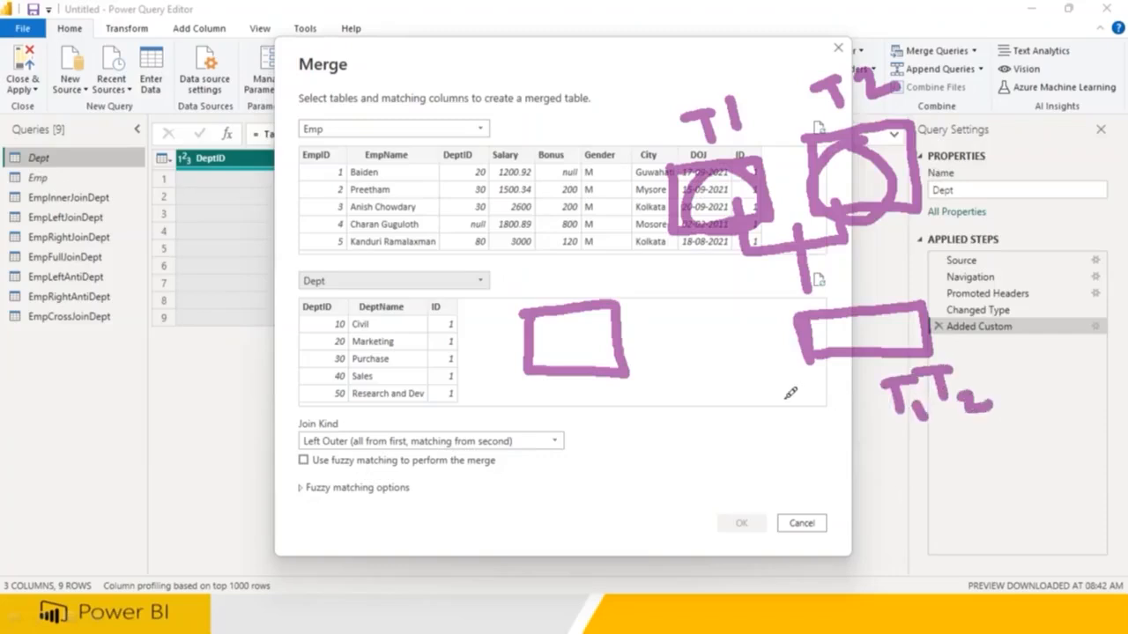
mouse_move(539, 328)
left_mouse_down()
mouse_move(587, 323)
mouse_move(604, 339)
mouse_move(588, 359)
mouse_move(836, 396)
mouse_move(836, 370)
left_mouse_up()
left_click(605, 398)
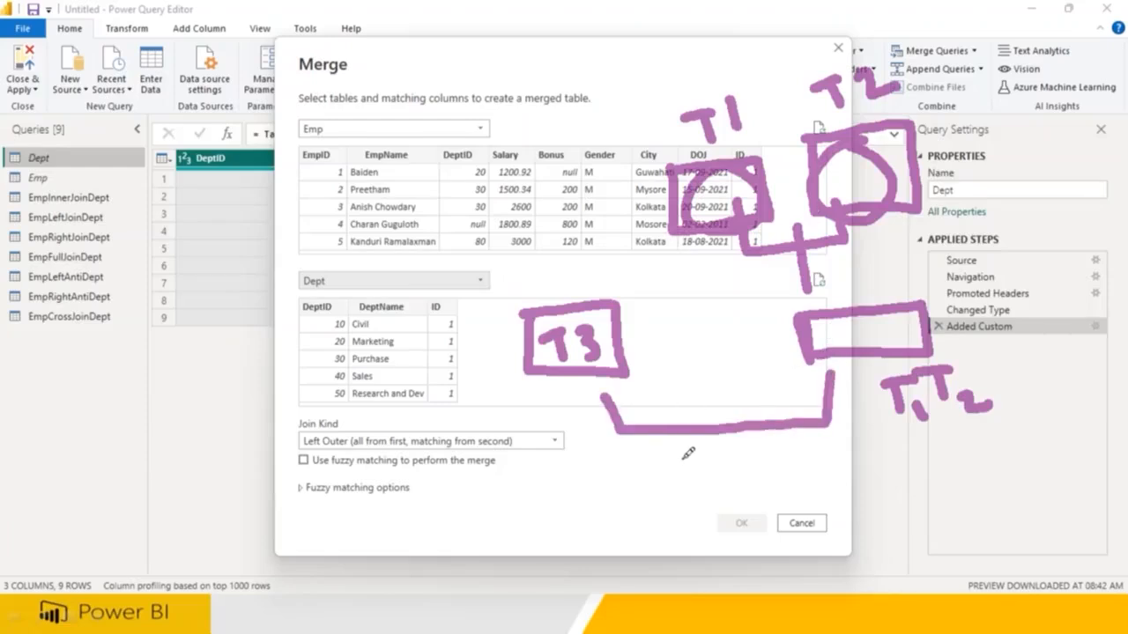
left_click_drag(734, 443, 747, 478)
mouse_move(710, 494)
left_mouse_down()
mouse_move(716, 520)
mouse_move(892, 516)
mouse_move(713, 507)
left_mouse_up()
mouse_move(924, 507)
left_mouse_down()
mouse_move(930, 481)
mouse_move(951, 490)
mouse_move(985, 476)
mouse_move(1026, 503)
left_mouse_up()
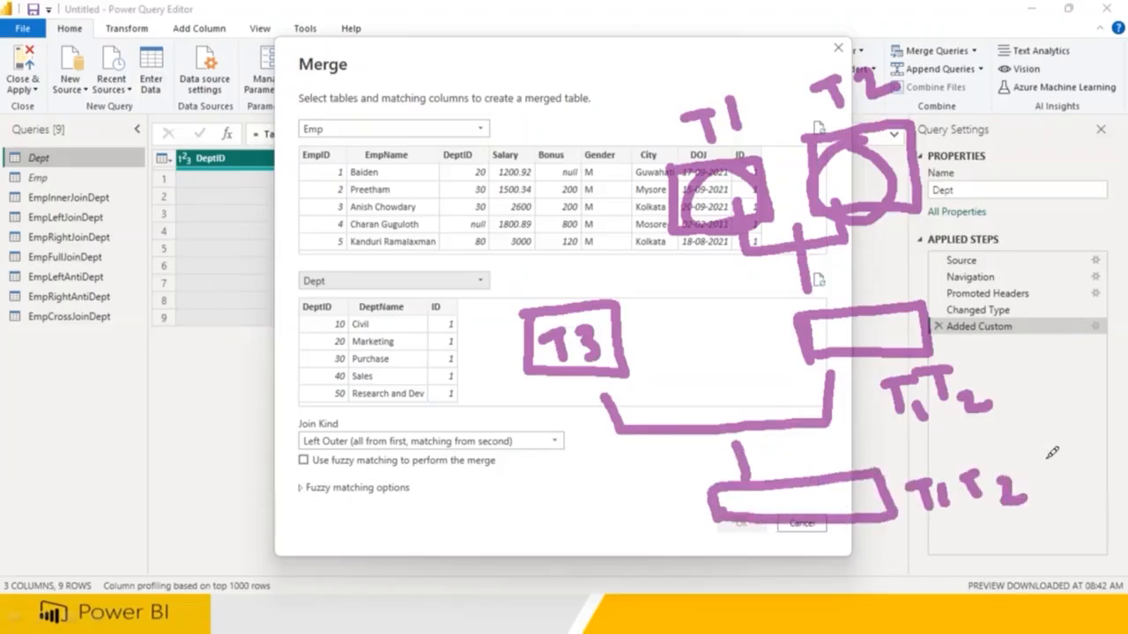
key("Escape")
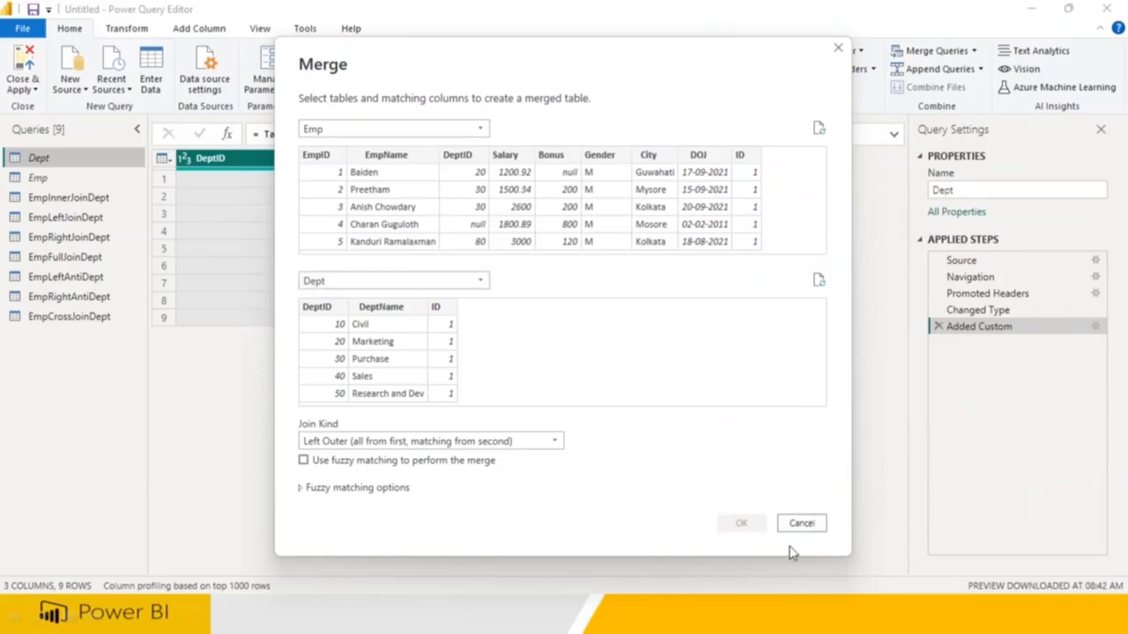
Change the merge's first table to EmpInnerJoinDept, view the choices for the second table, and cancel the merge
left_click(355, 131)
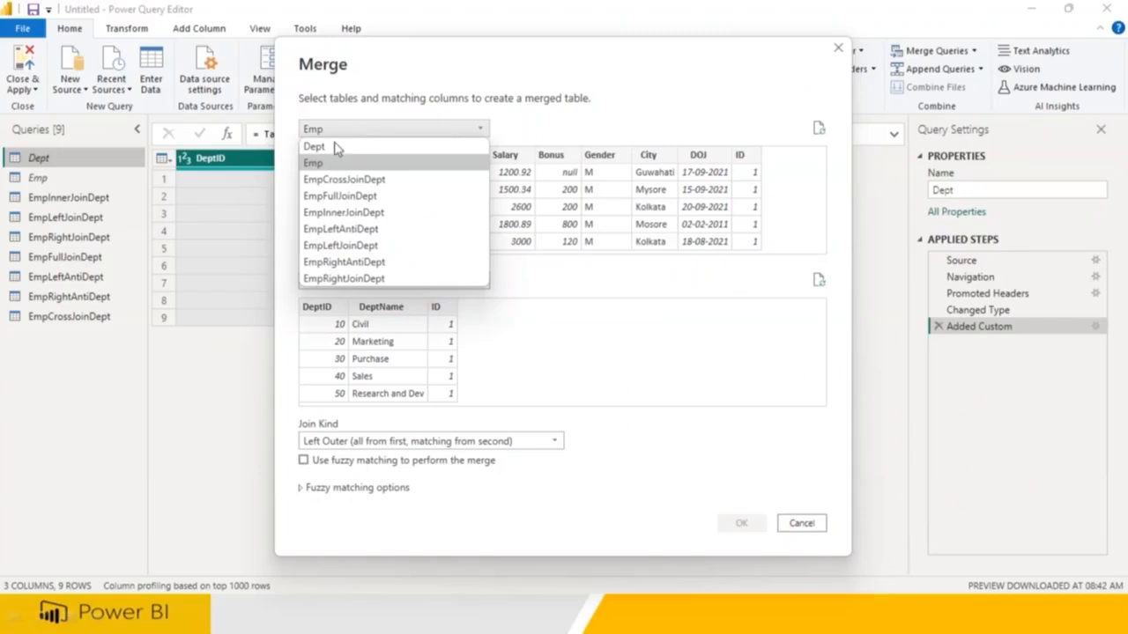
left_click(340, 219)
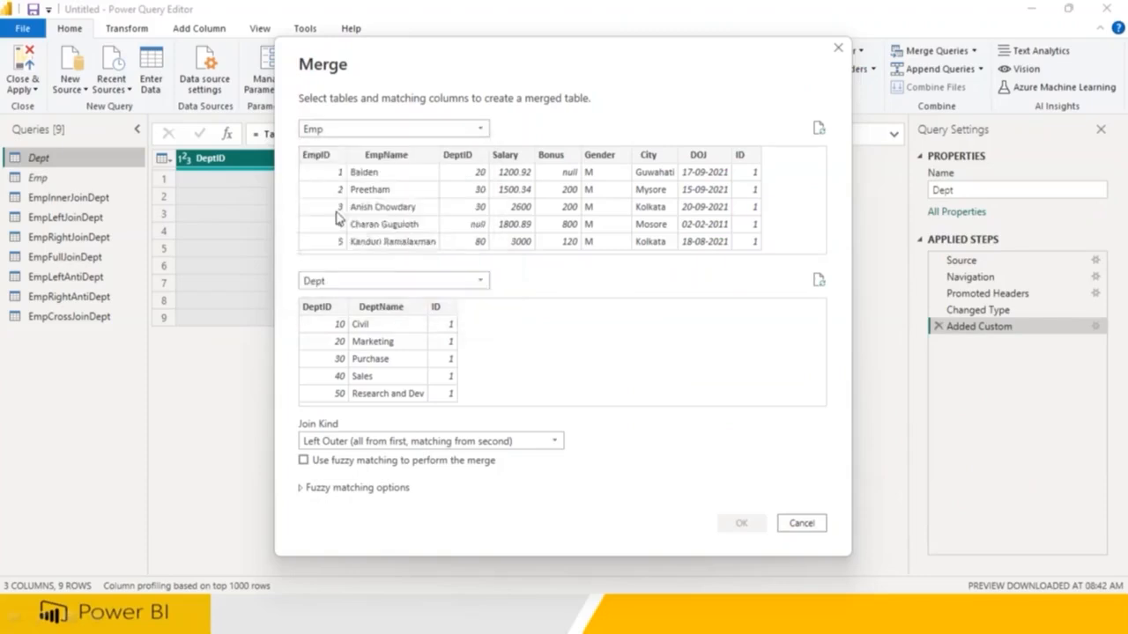
left_click(346, 282)
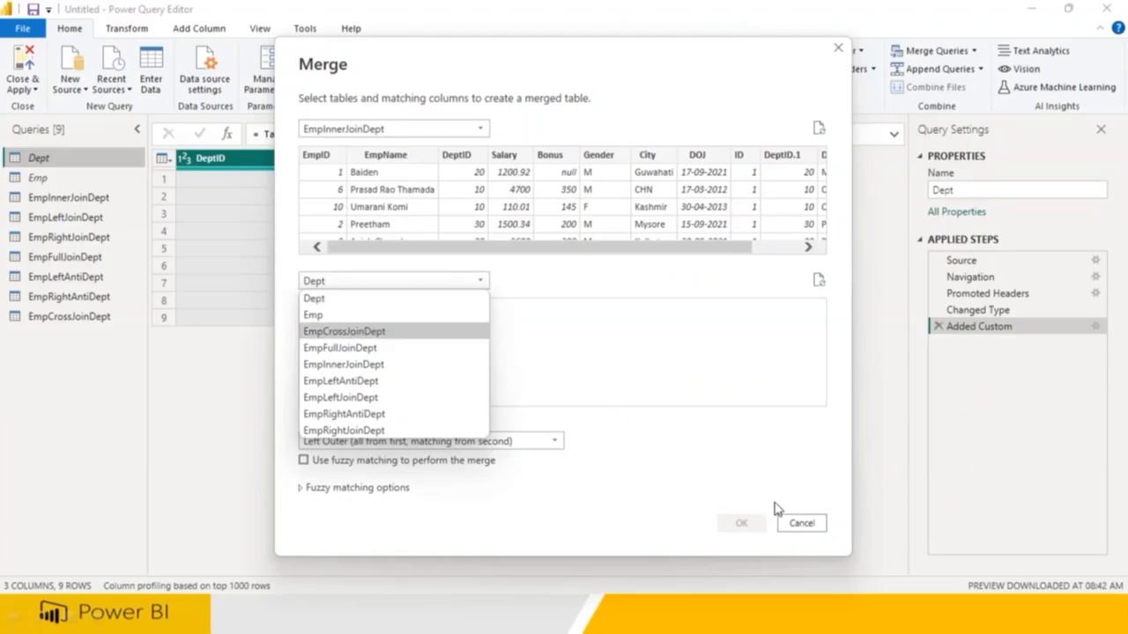
left_click(801, 524)
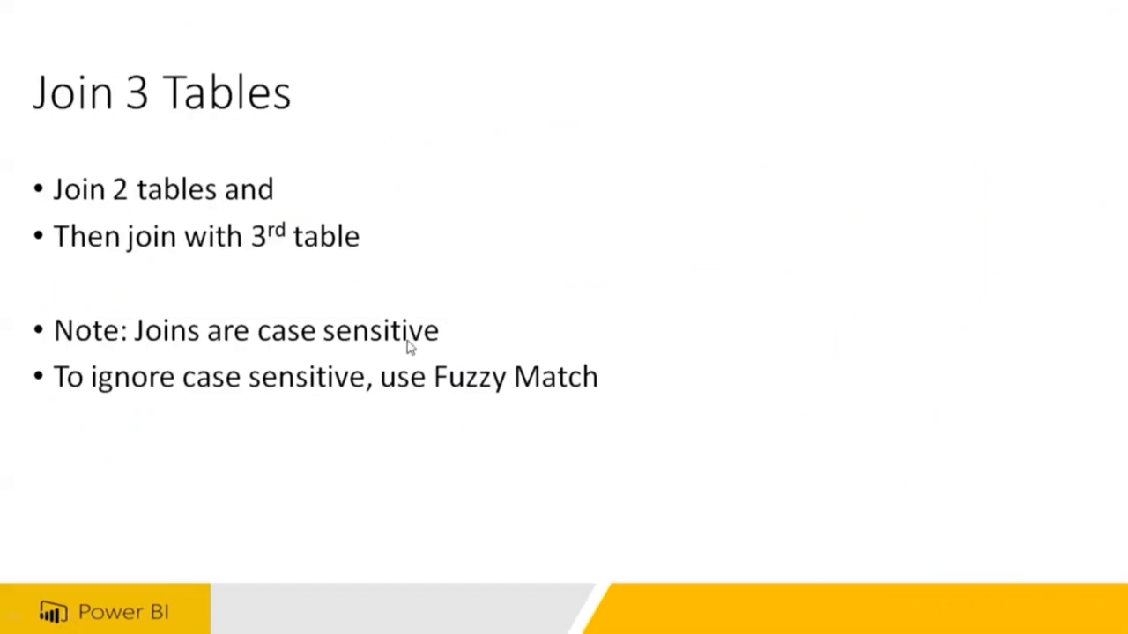
Switch back from the slides to the Power Query Editor and duplicate the Dept query
key("super")
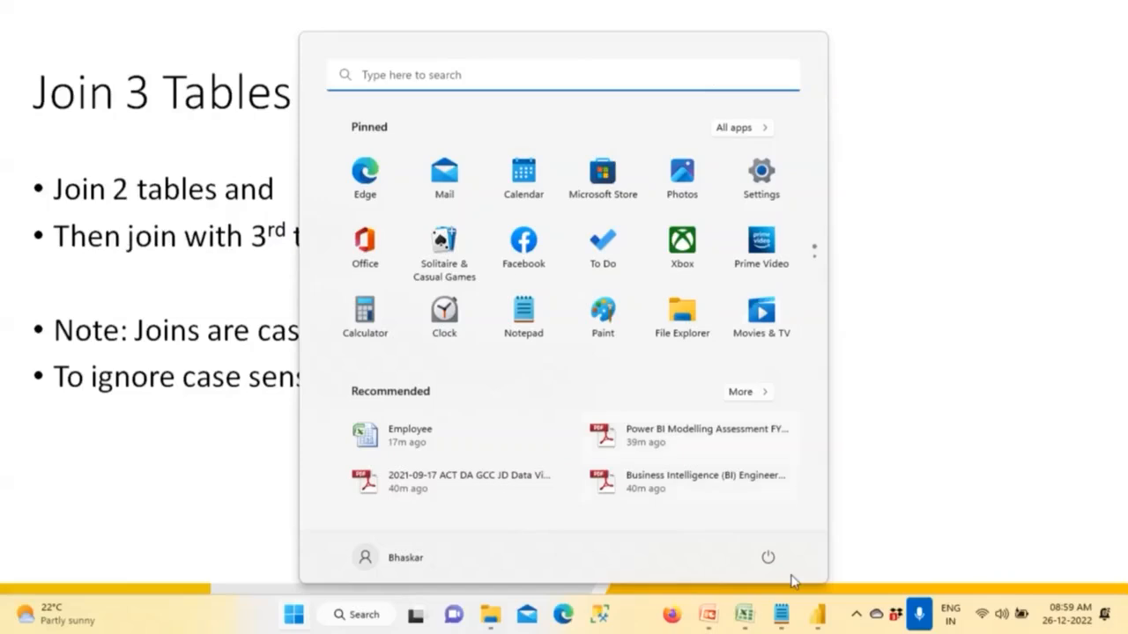
mouse_move(820, 617)
left_click(845, 470)
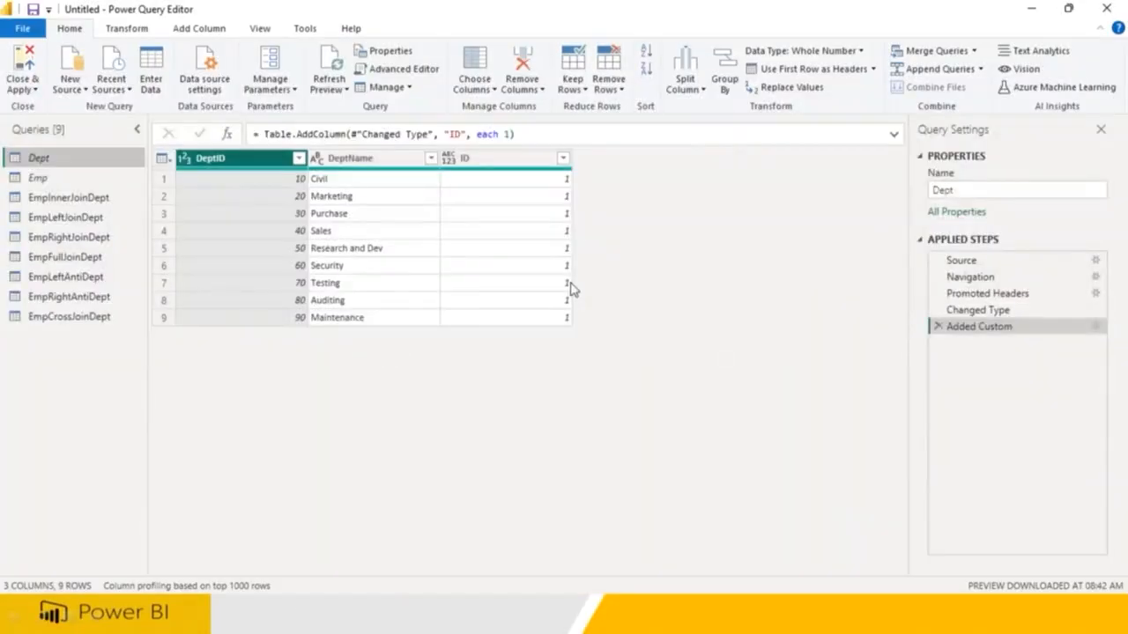
right_click(36, 164)
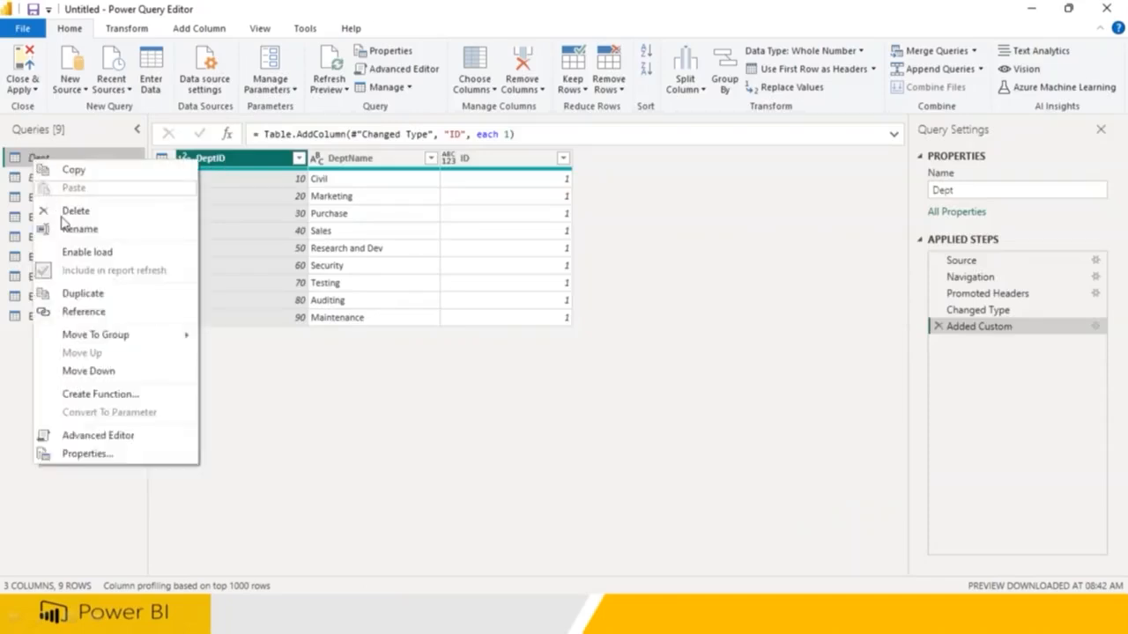
left_click(87, 293)
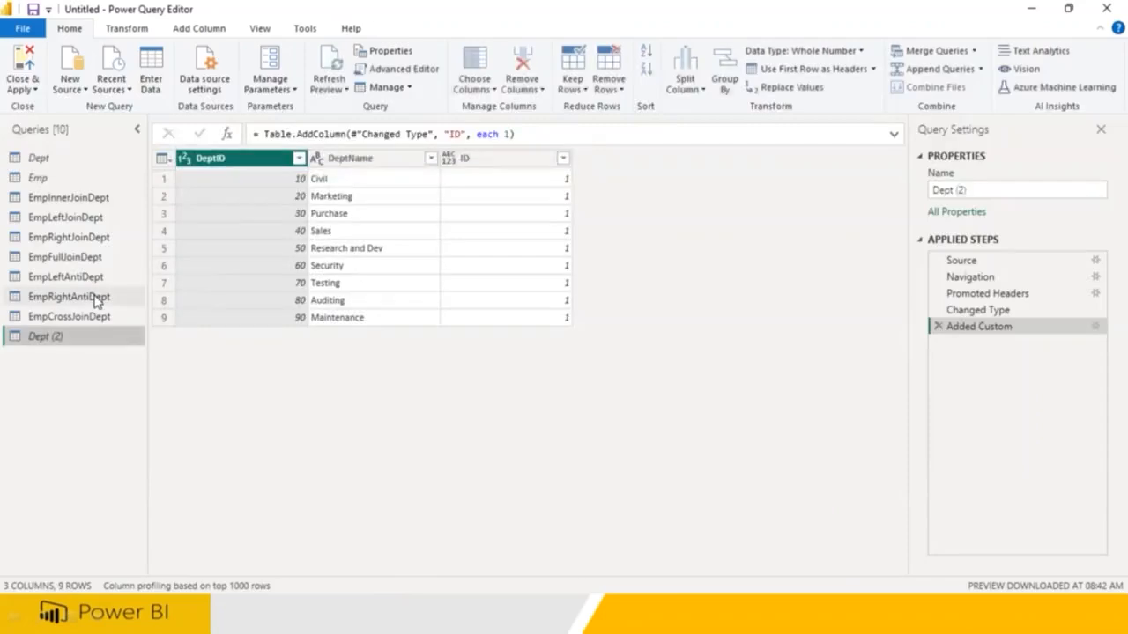
Rename the original Dept query to Dept1 and its duplicate to Dept2
left_click(39, 159)
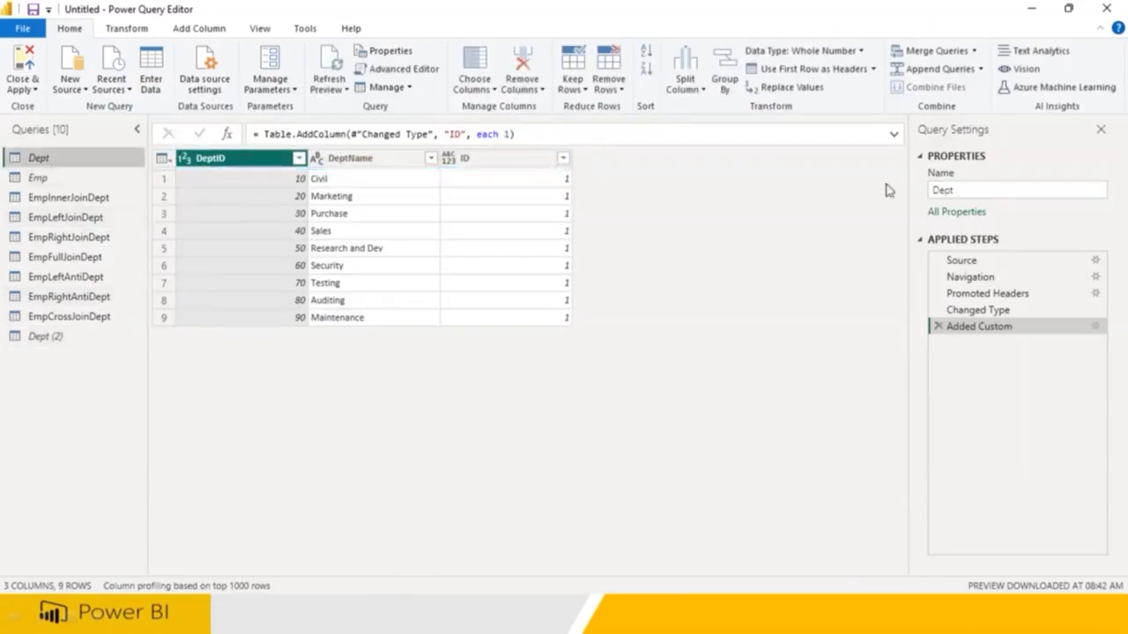
left_click(968, 191)
type("1")
key("Return")
left_click(54, 342)
left_click(973, 191)
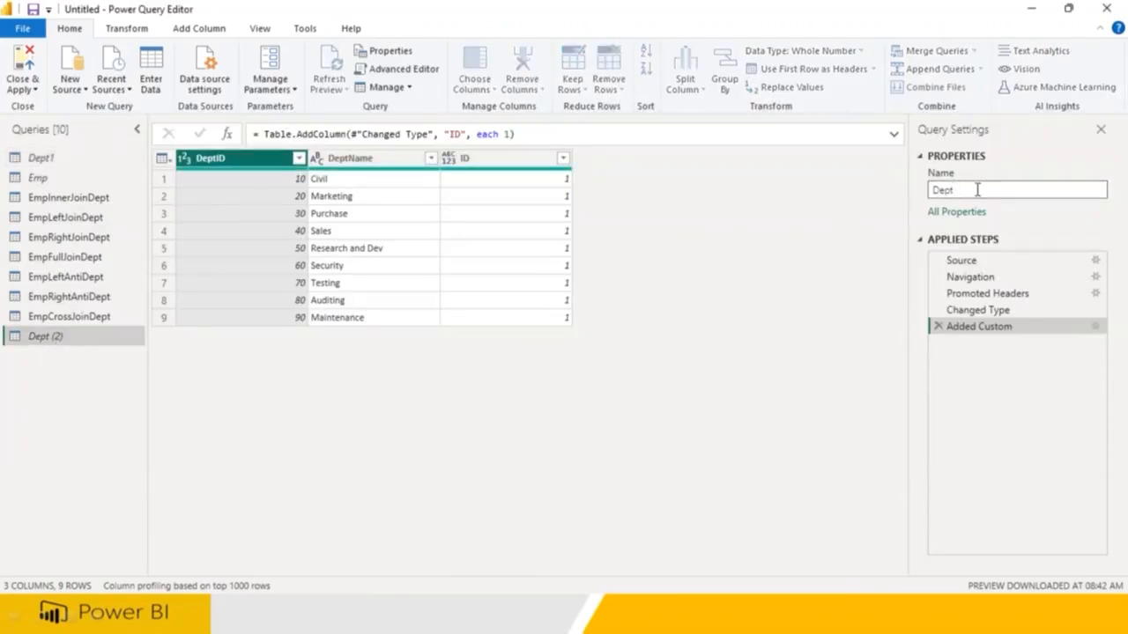
key("Return")
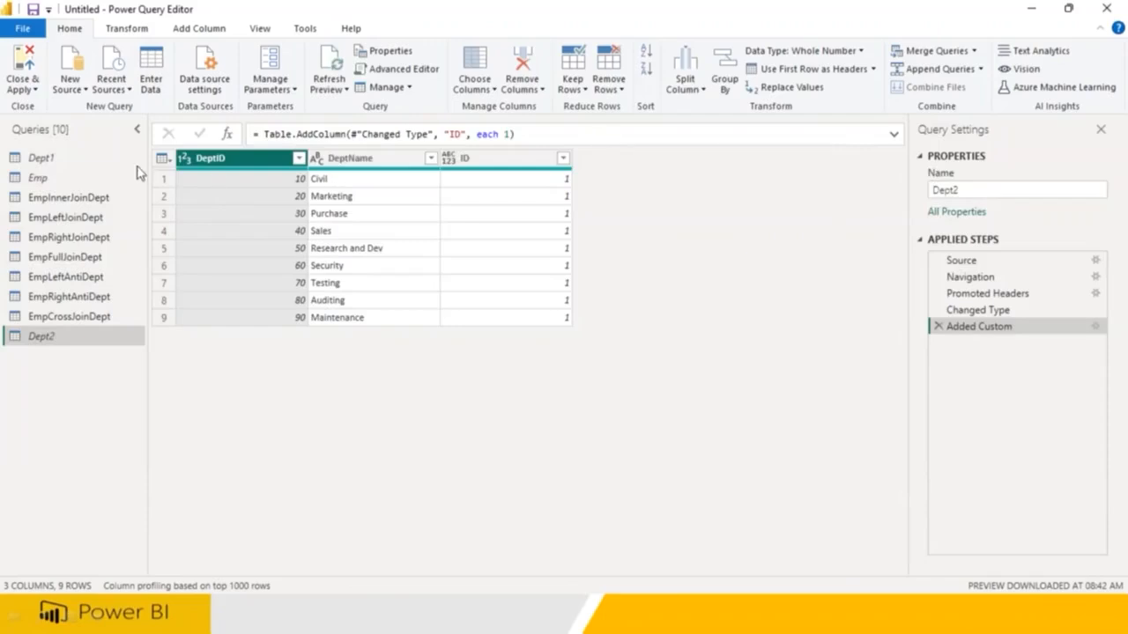
Preview a new merge of Dept1 with Dept2 matched on DeptName, and cancel the merge
left_click(44, 159)
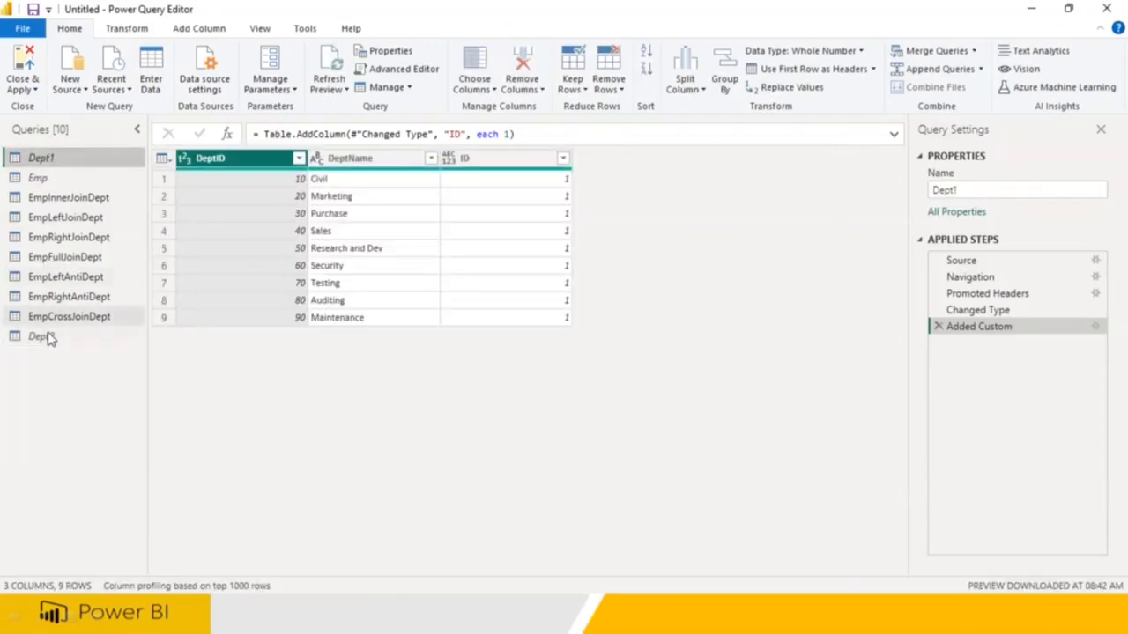
left_click(40, 336)
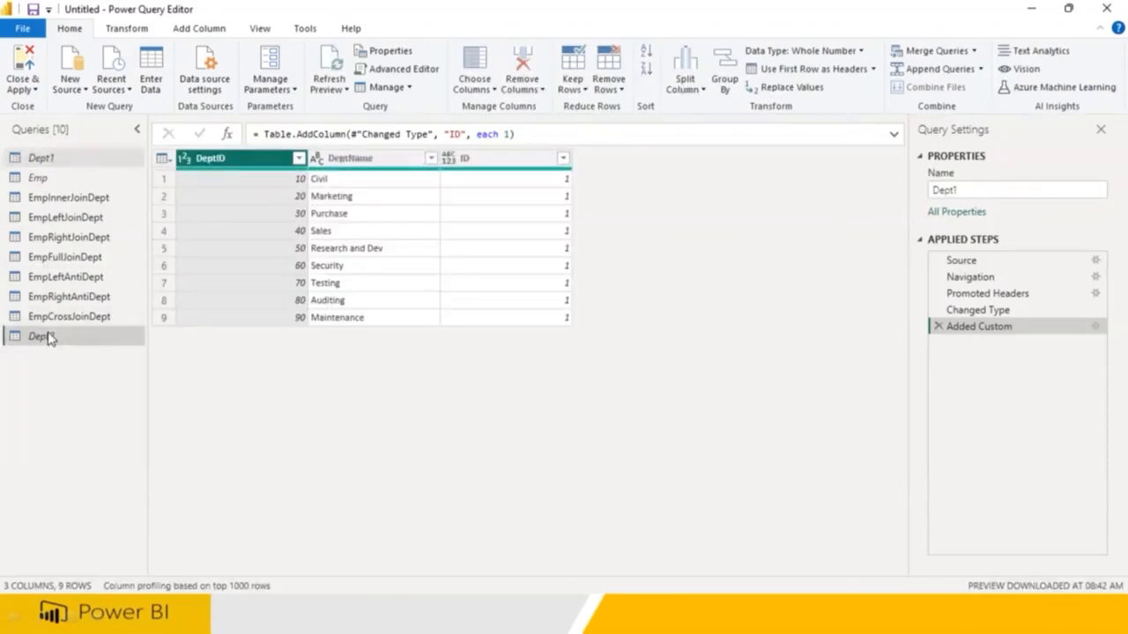
left_click(973, 50)
left_click(969, 91)
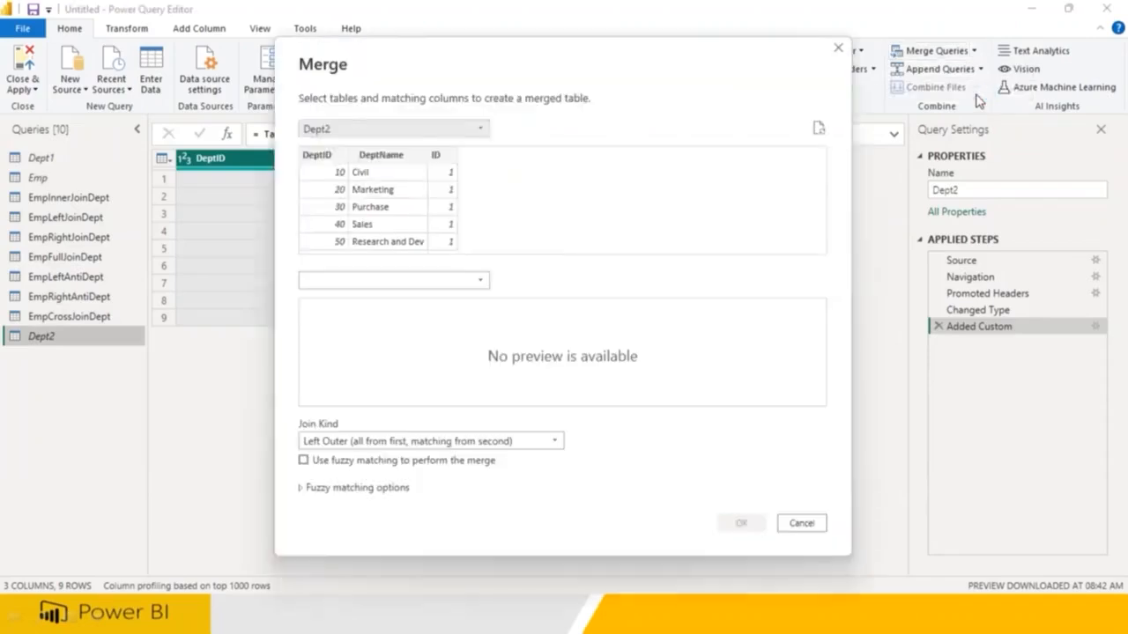
left_click(349, 132)
left_click(342, 148)
left_click(351, 279)
left_click(349, 316)
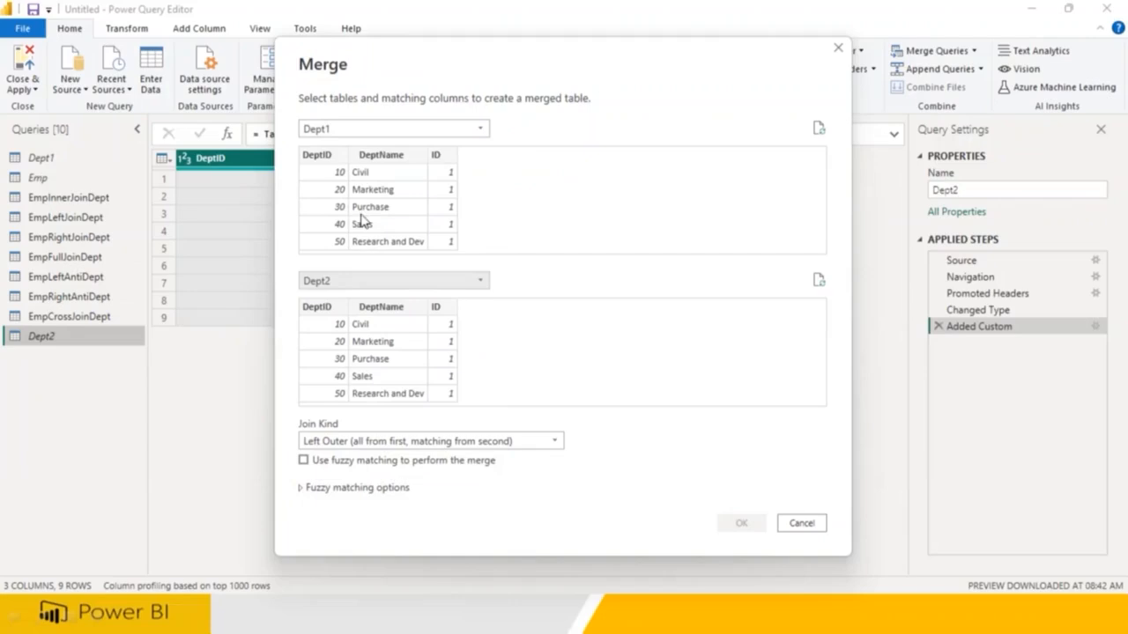
left_click(394, 160)
left_click(373, 306)
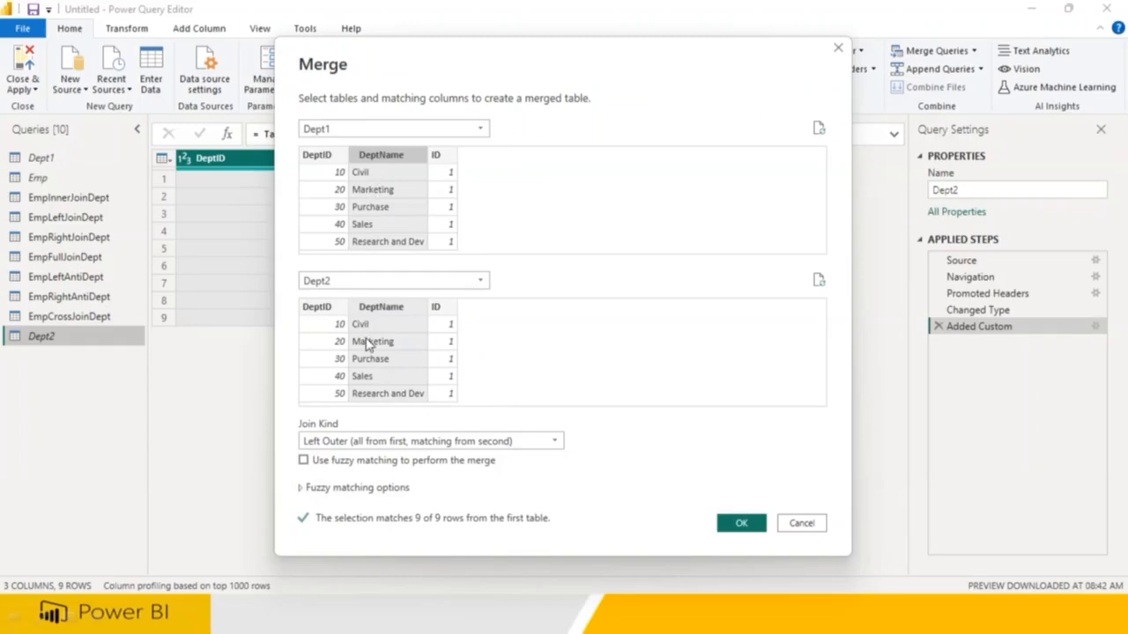
left_click(801, 523)
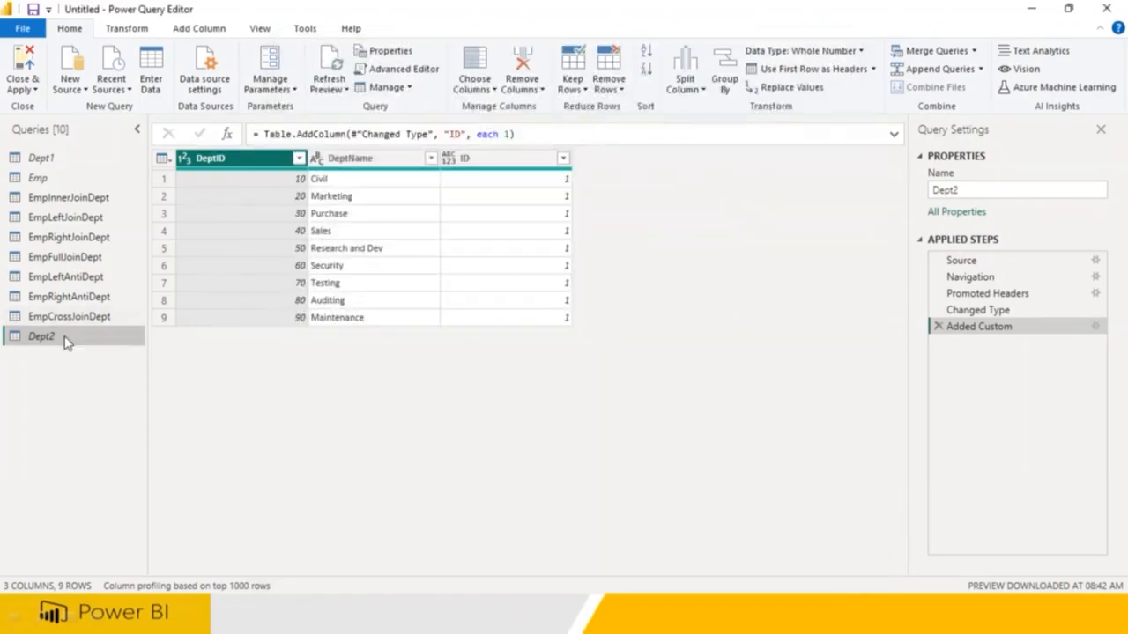
Convert the DeptName column of the Dept2 query to uppercase
left_click(351, 161)
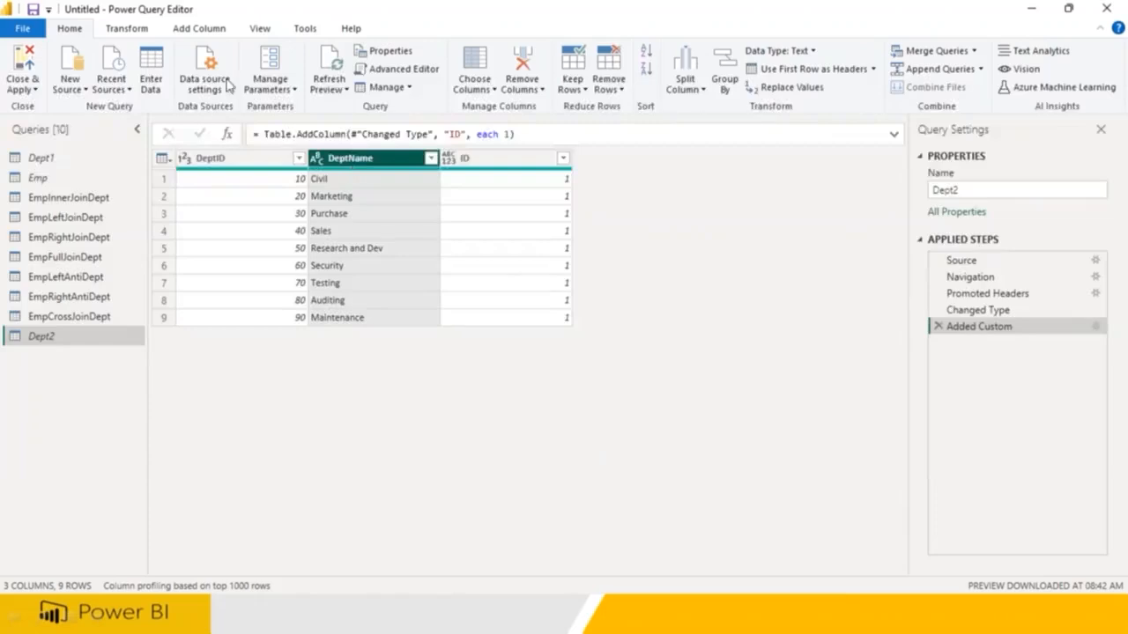
left_click(146, 32)
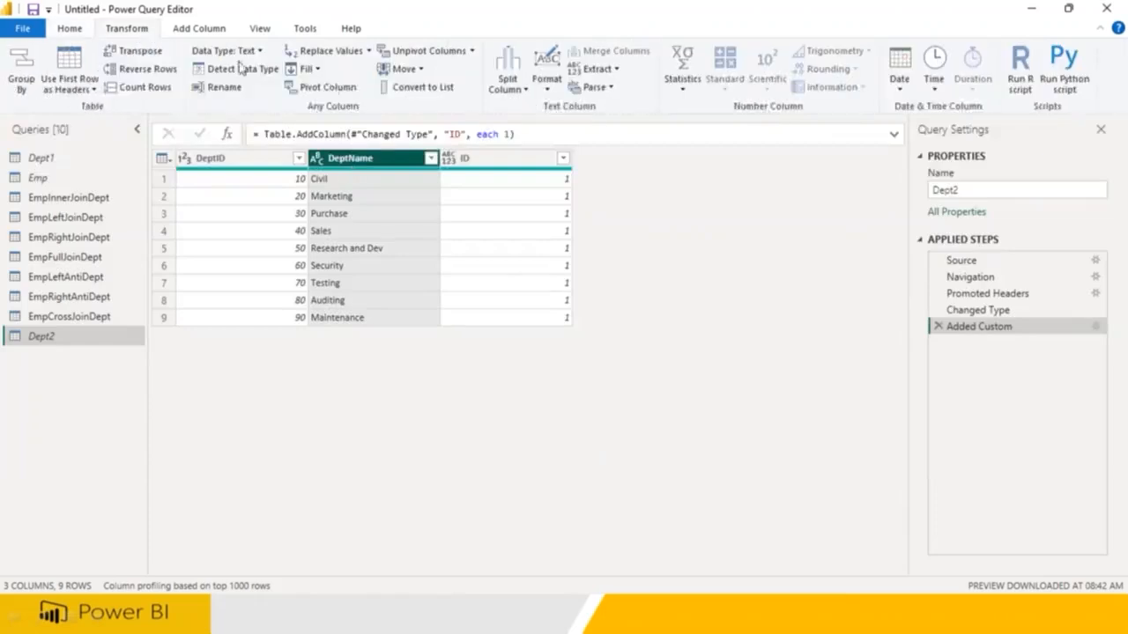
left_click(544, 94)
left_click(559, 194)
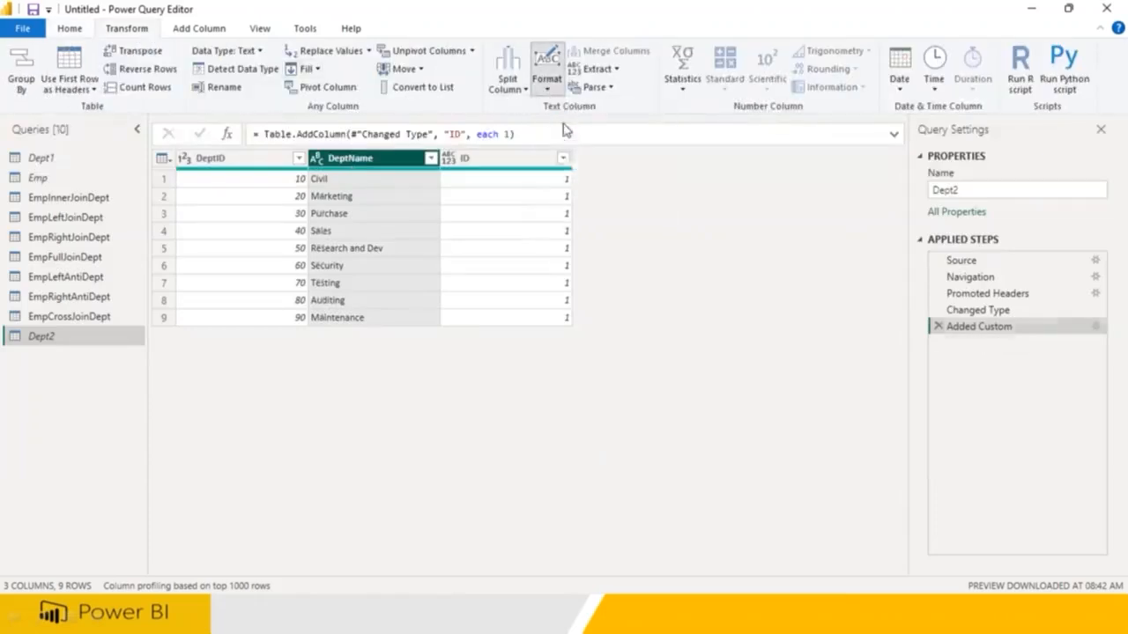
Compare the letter case of the DeptName column in the Dept1 and Dept2 queries
left_click(75, 159)
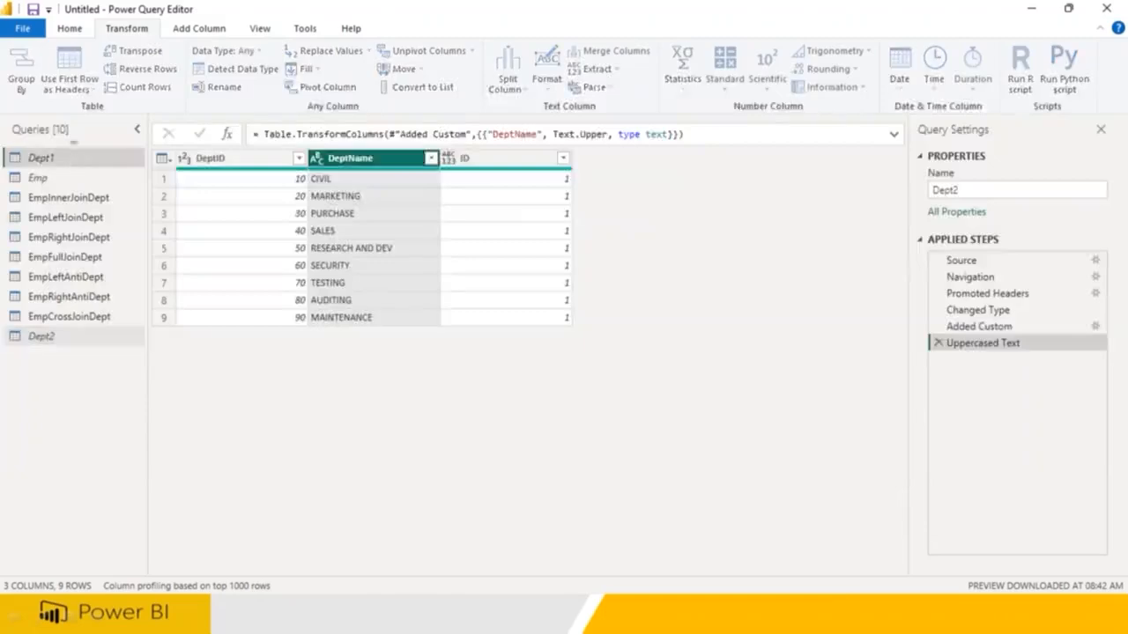
left_click(66, 33)
left_click(353, 158)
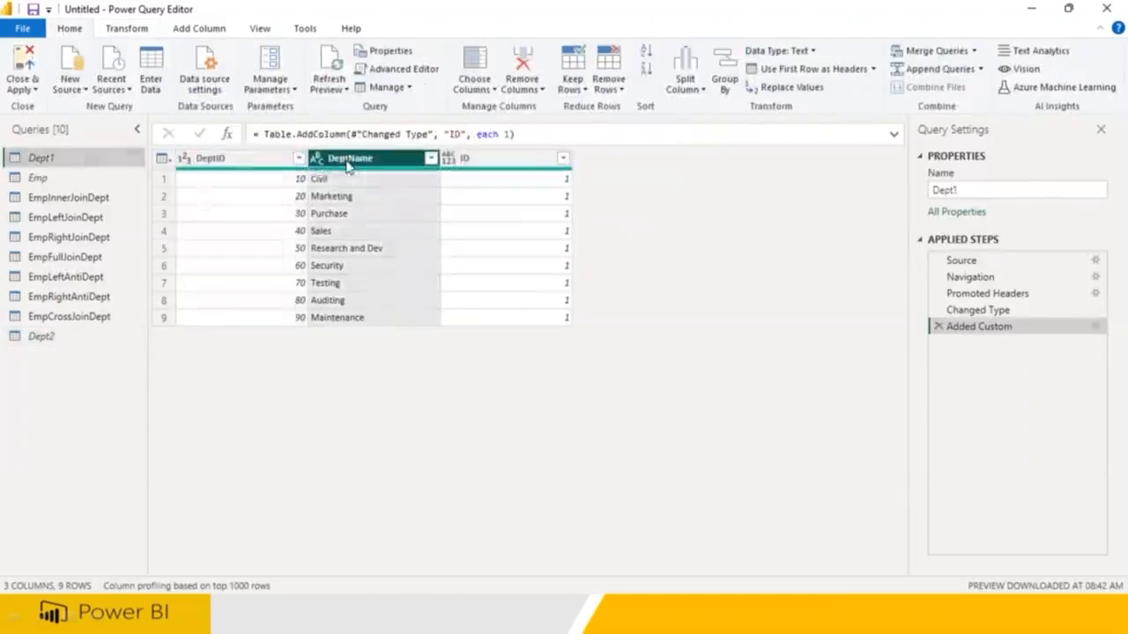
left_click(59, 335)
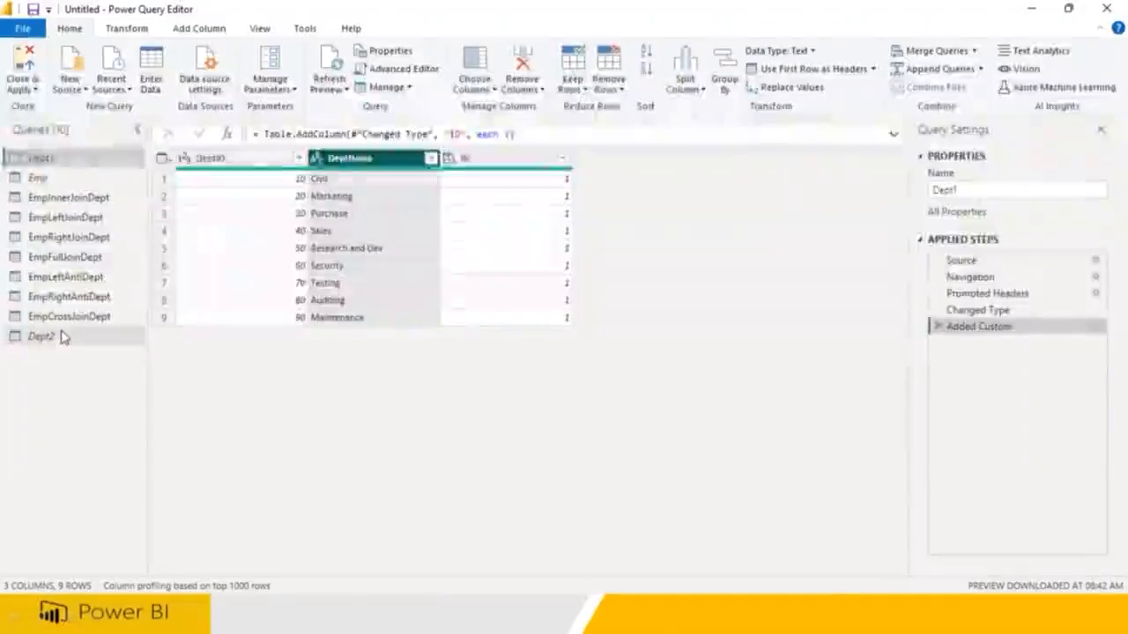
left_click(335, 163)
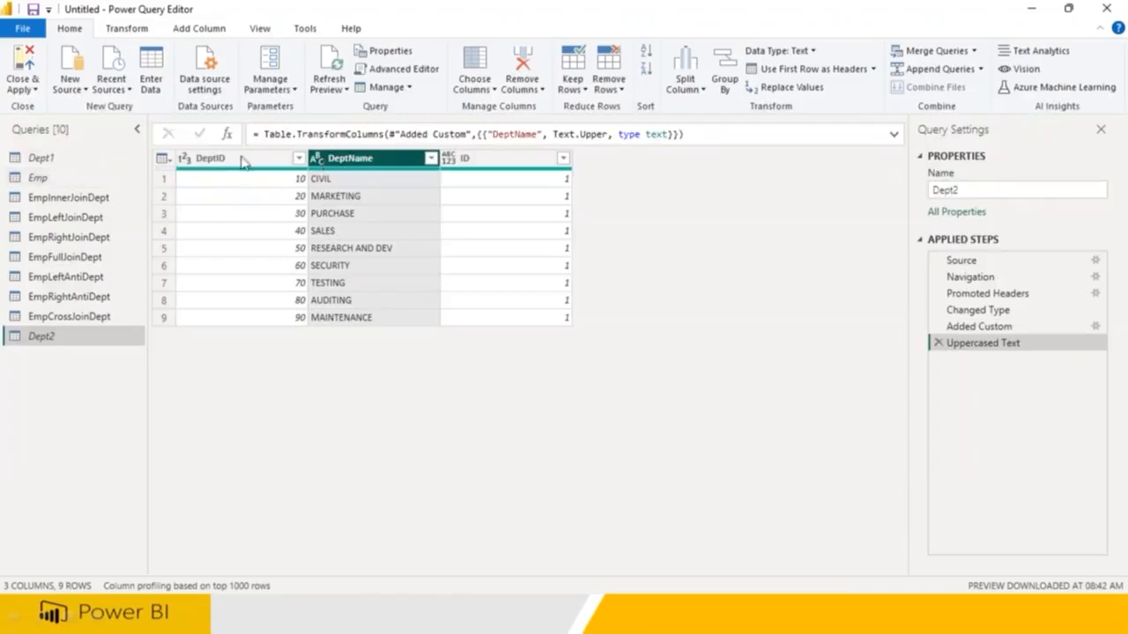
left_click(84, 157)
left_click(344, 162)
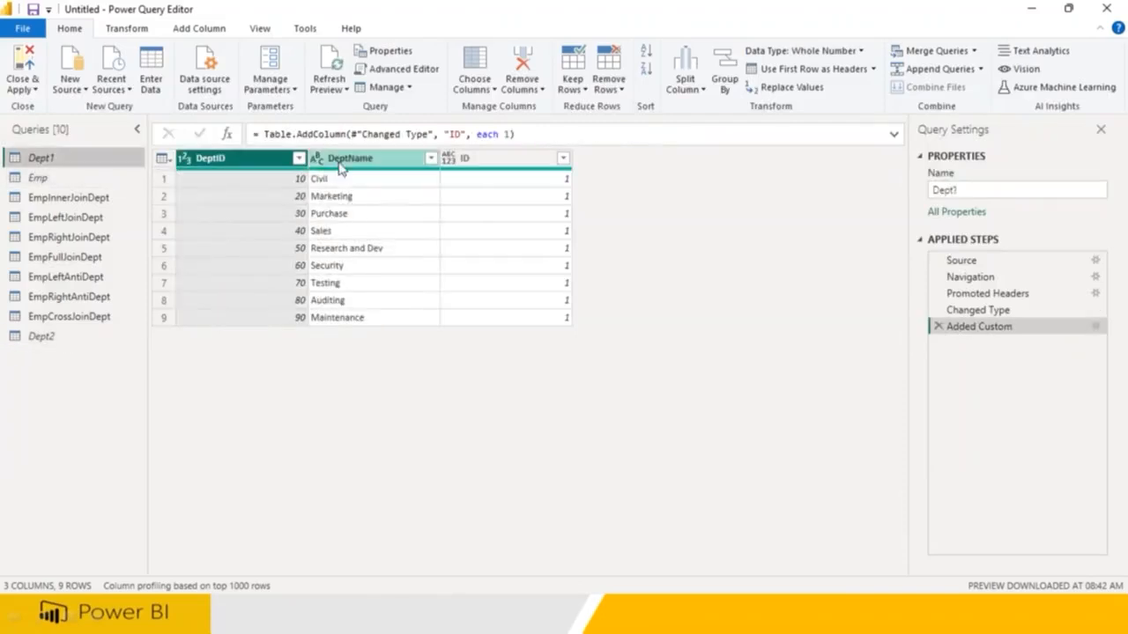
left_click(65, 337)
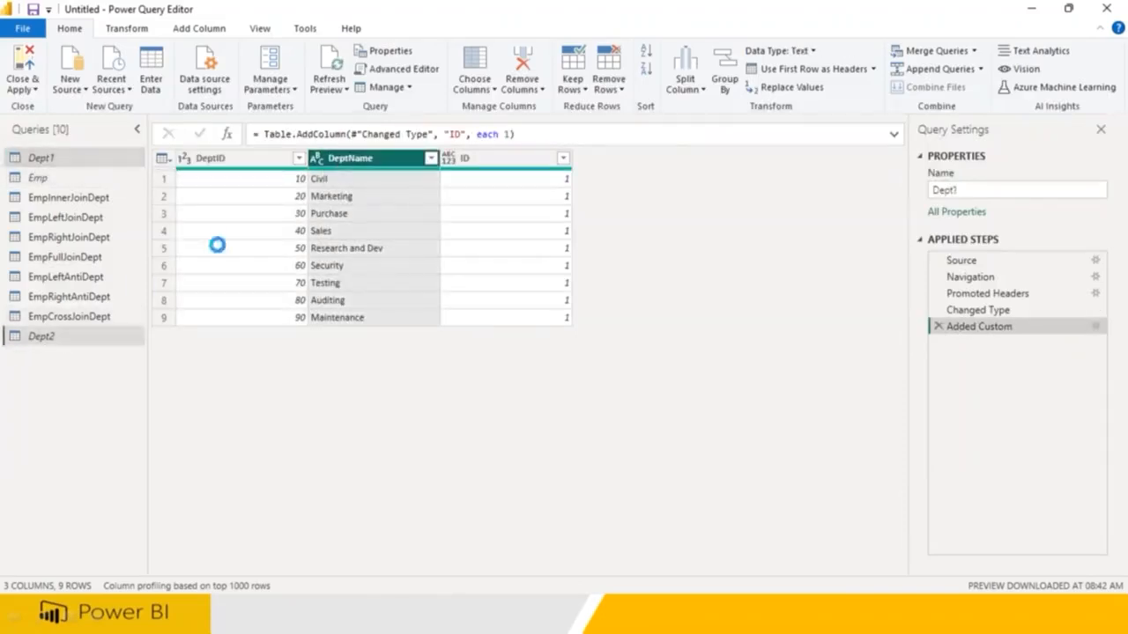
left_click(347, 159)
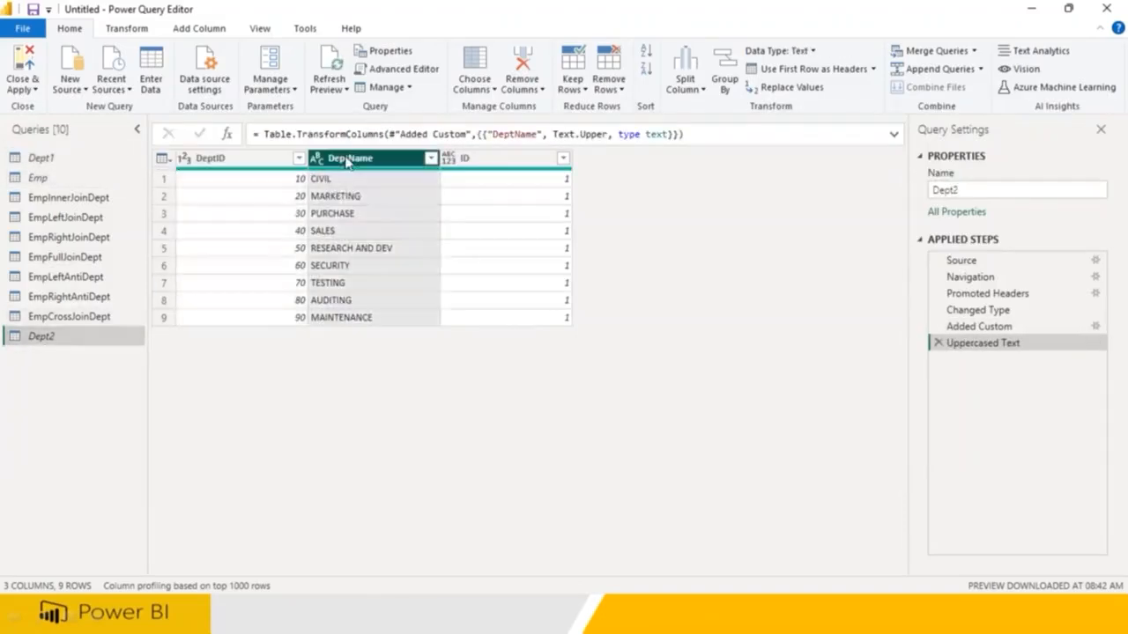
Merge Dept1 with Dept2 as a new query, matching on DeptName with a Left Outer join
left_click(974, 51)
left_click(980, 88)
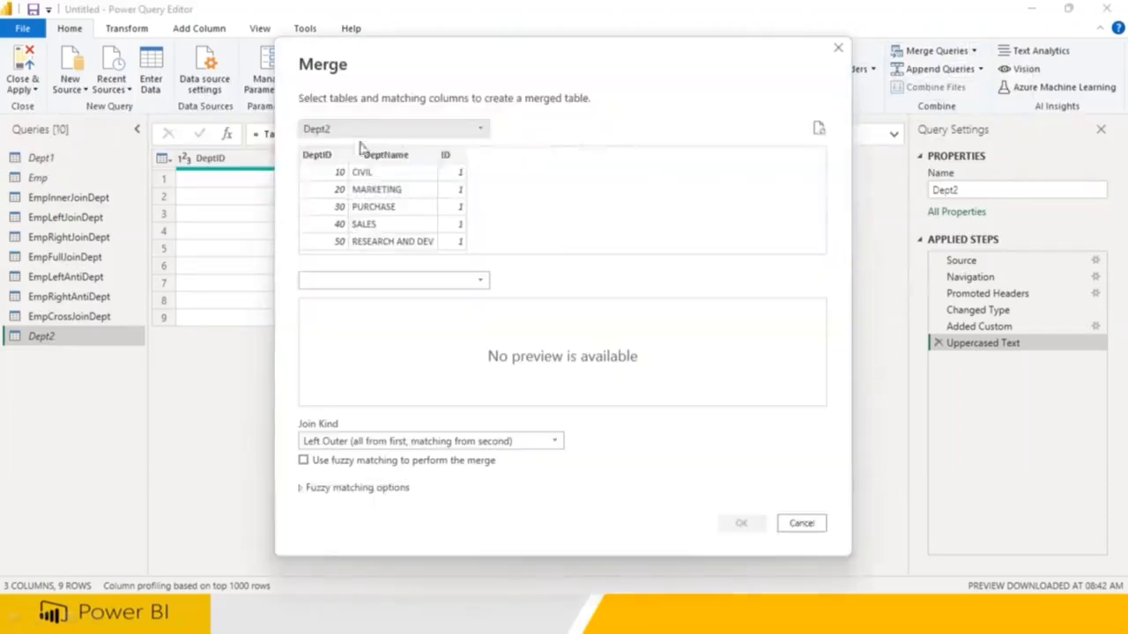
left_click(351, 131)
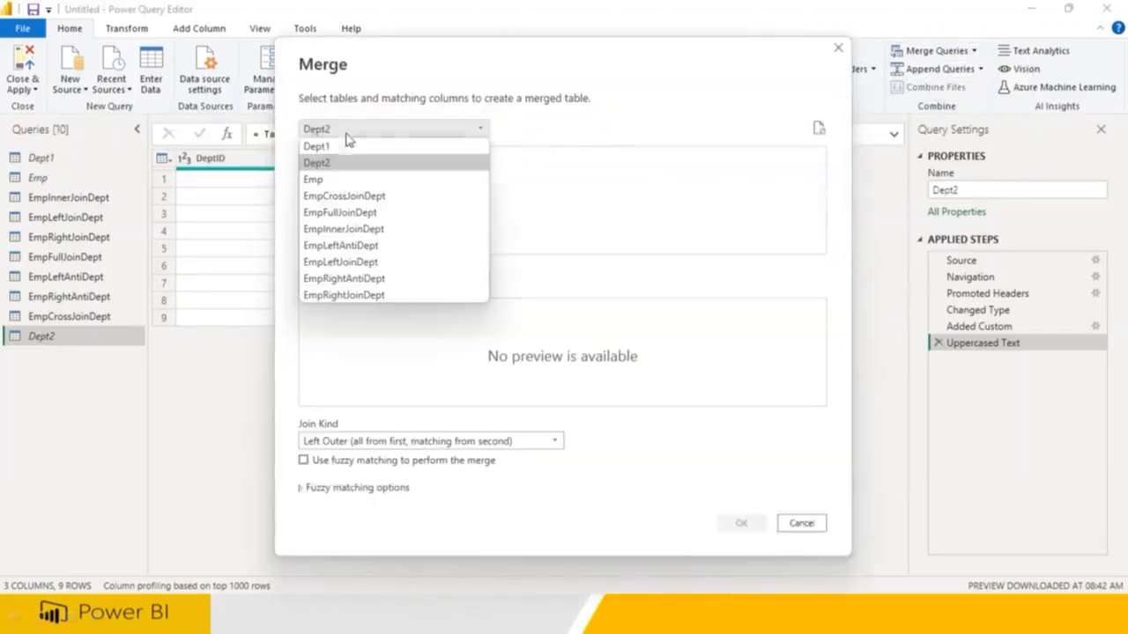
left_click(337, 148)
left_click(353, 281)
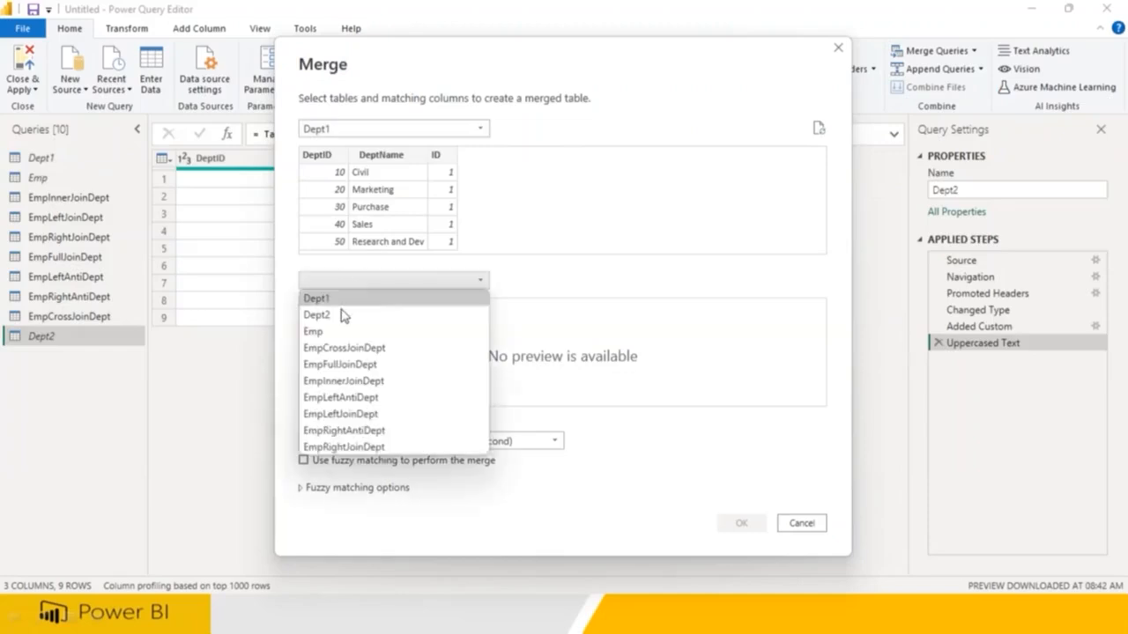
left_click(343, 316)
left_click(389, 160)
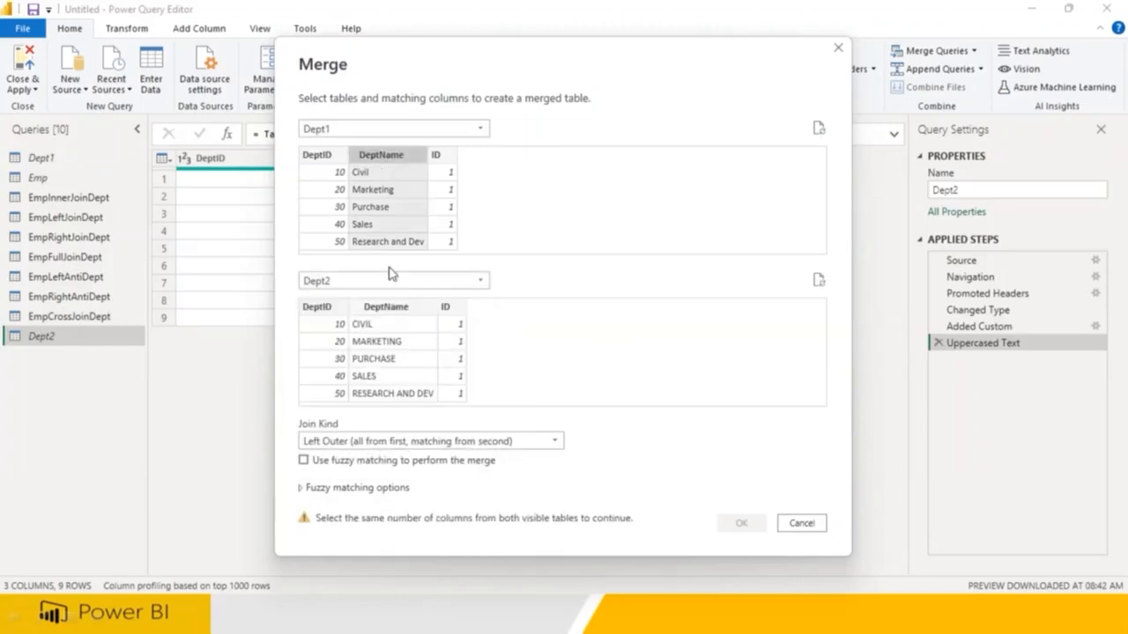
left_click(388, 308)
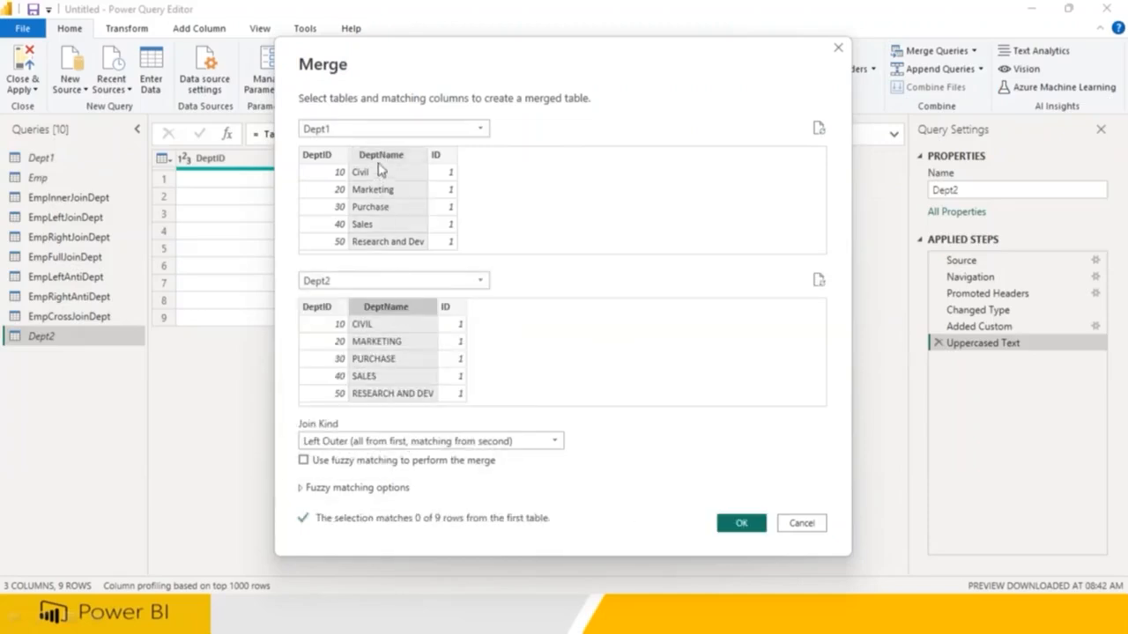
left_click(738, 523)
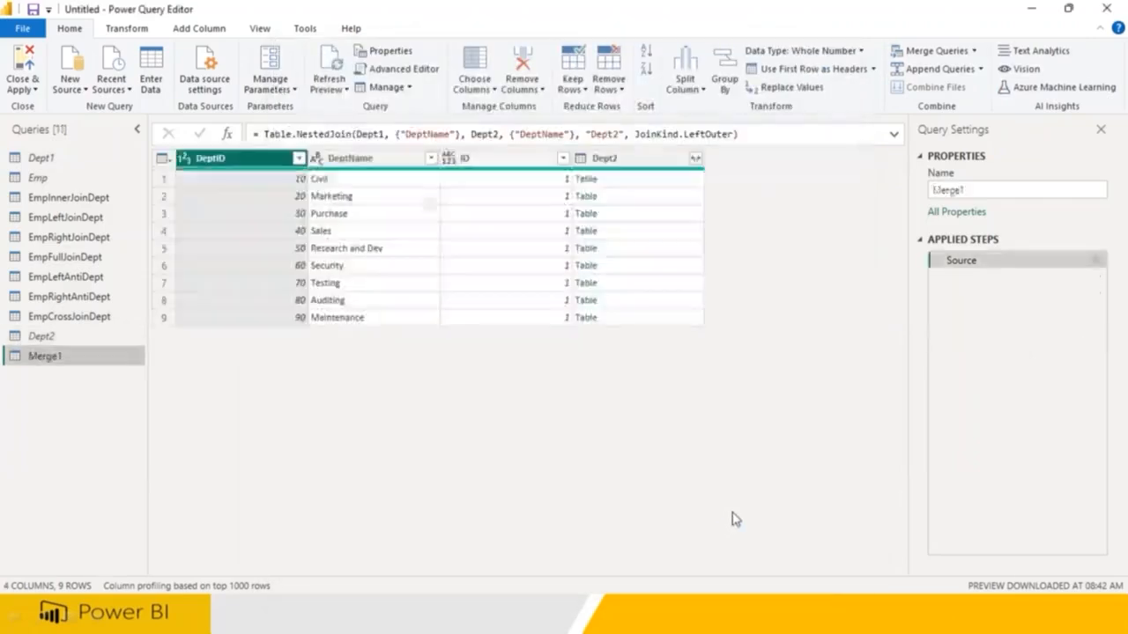
Change the join kind in Merge1's Source step to Inner (only matching rows)
left_click(1094, 261)
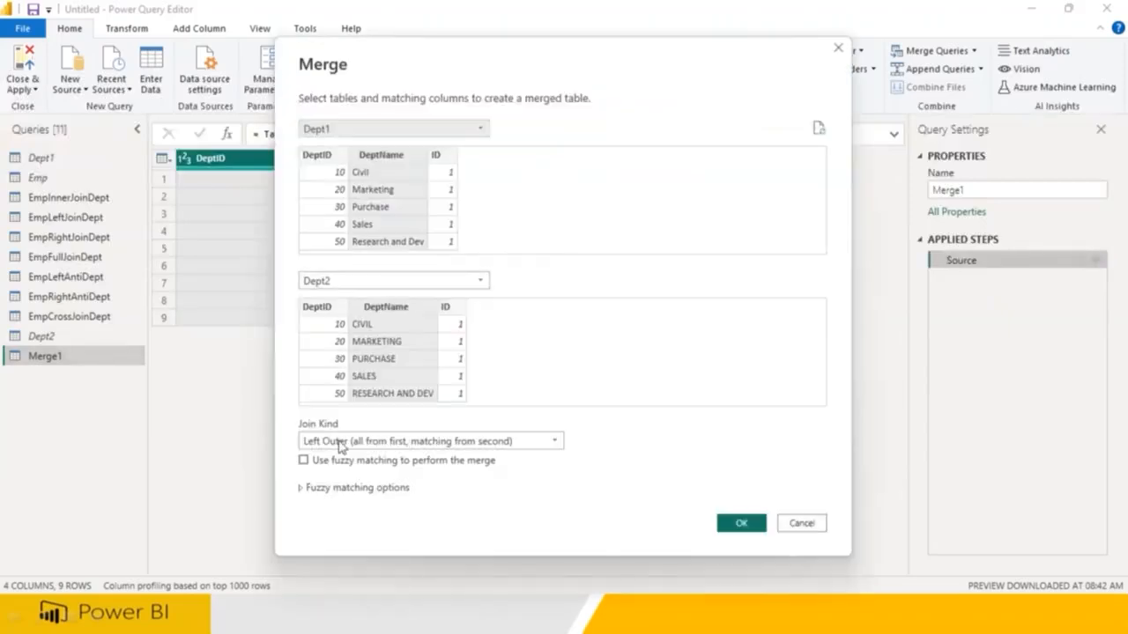
left_click(343, 443)
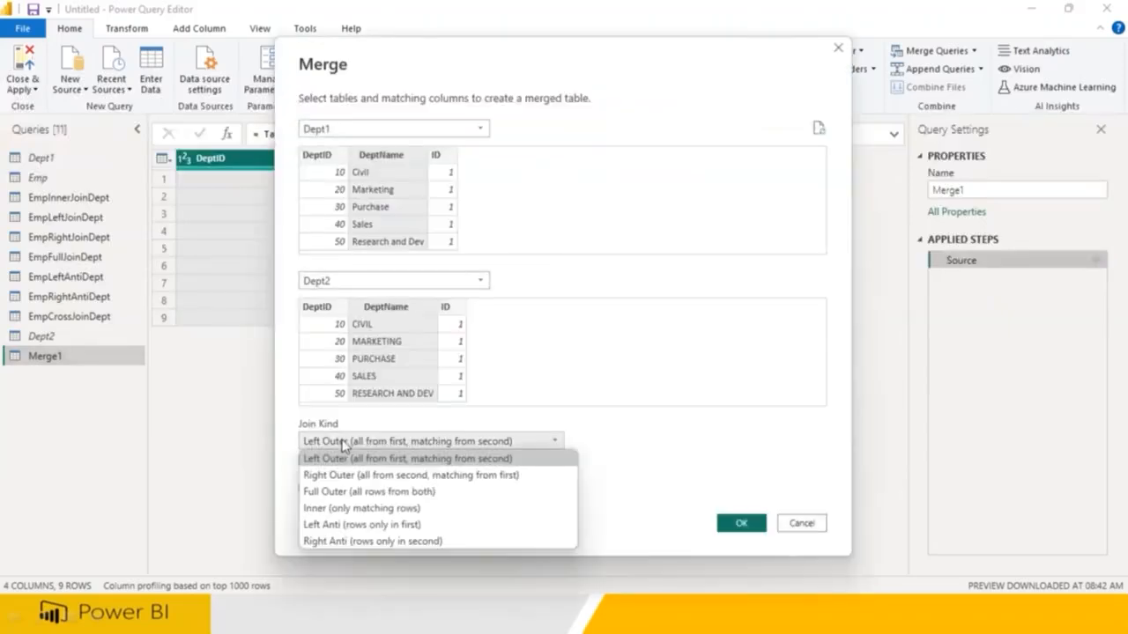
left_click(340, 509)
left_click(735, 524)
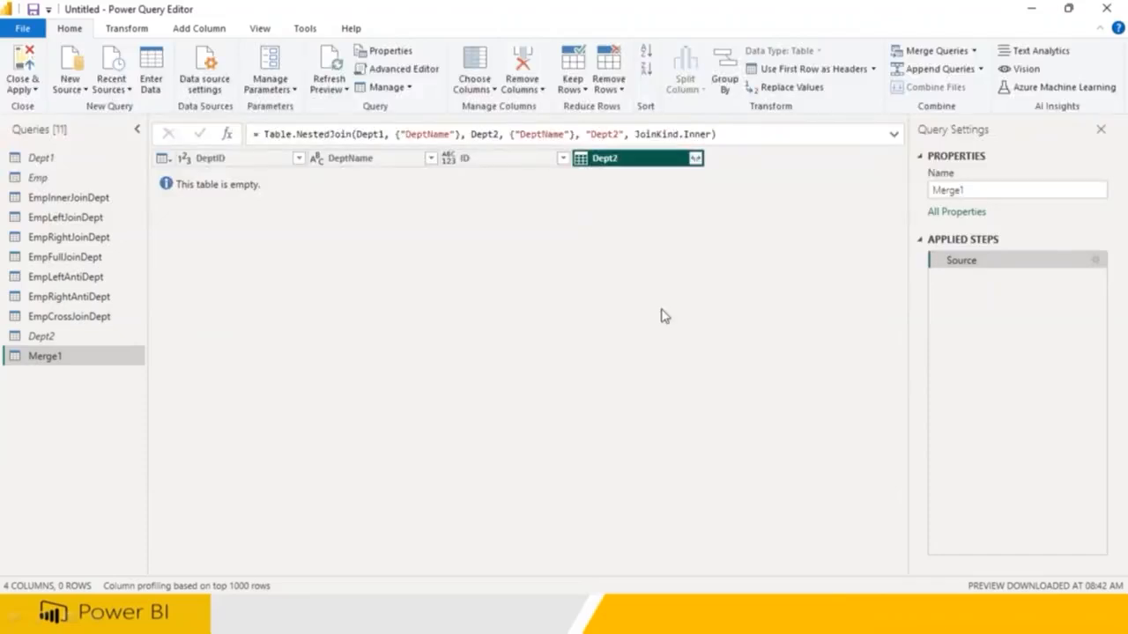
Expand all columns of the Dept2 table column in Merge1 without using the original column name as prefix
left_click(696, 159)
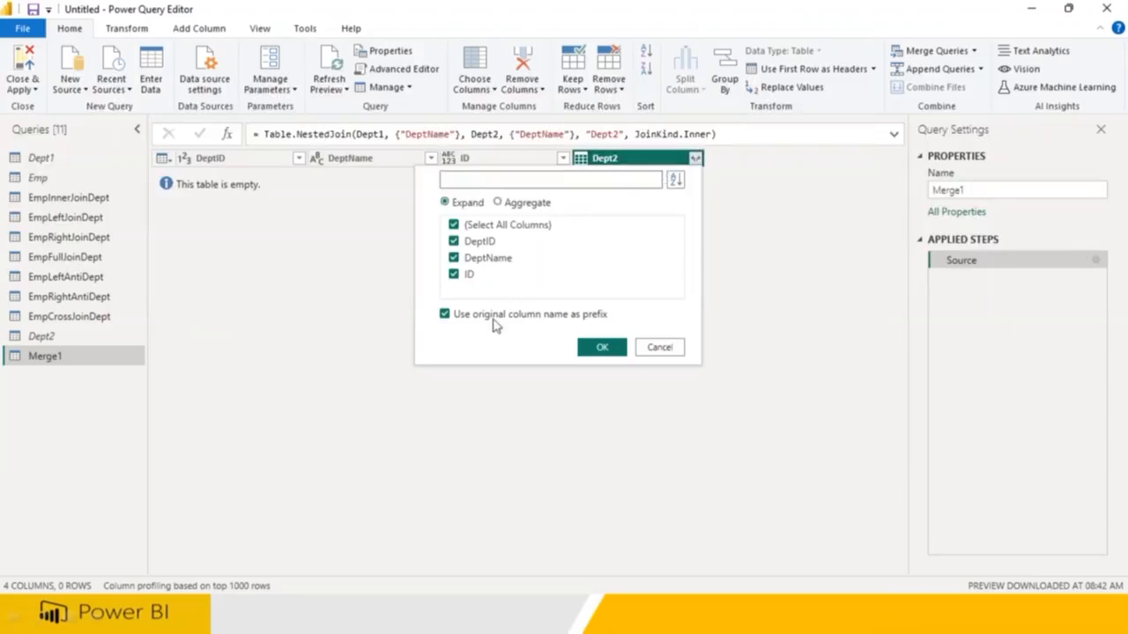
left_click(497, 314)
left_click(603, 349)
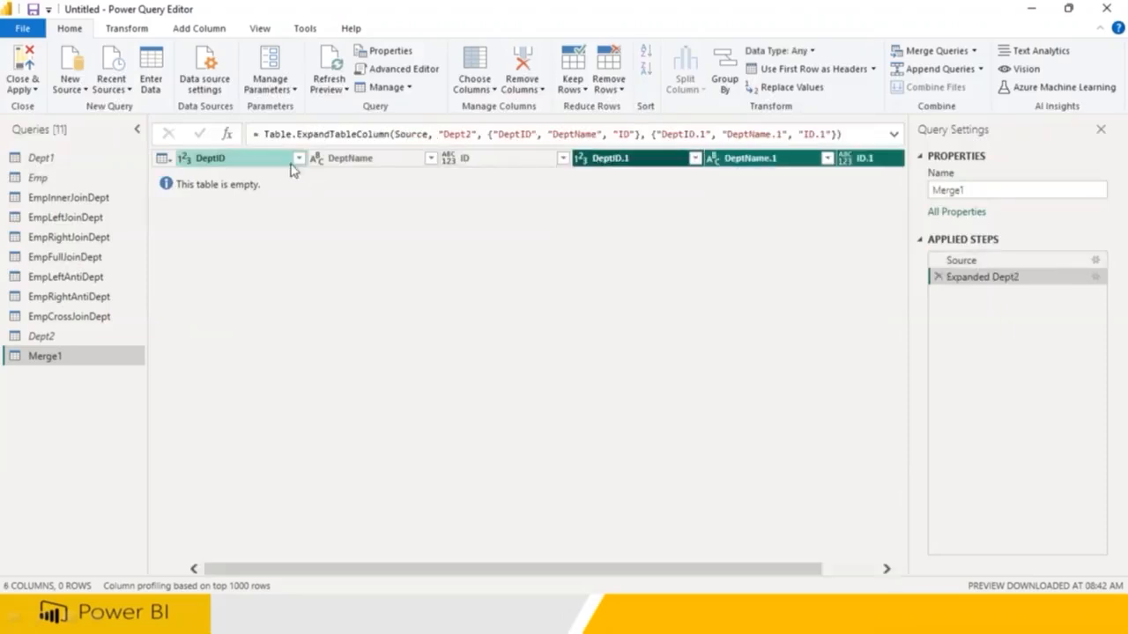
left_click(839, 570)
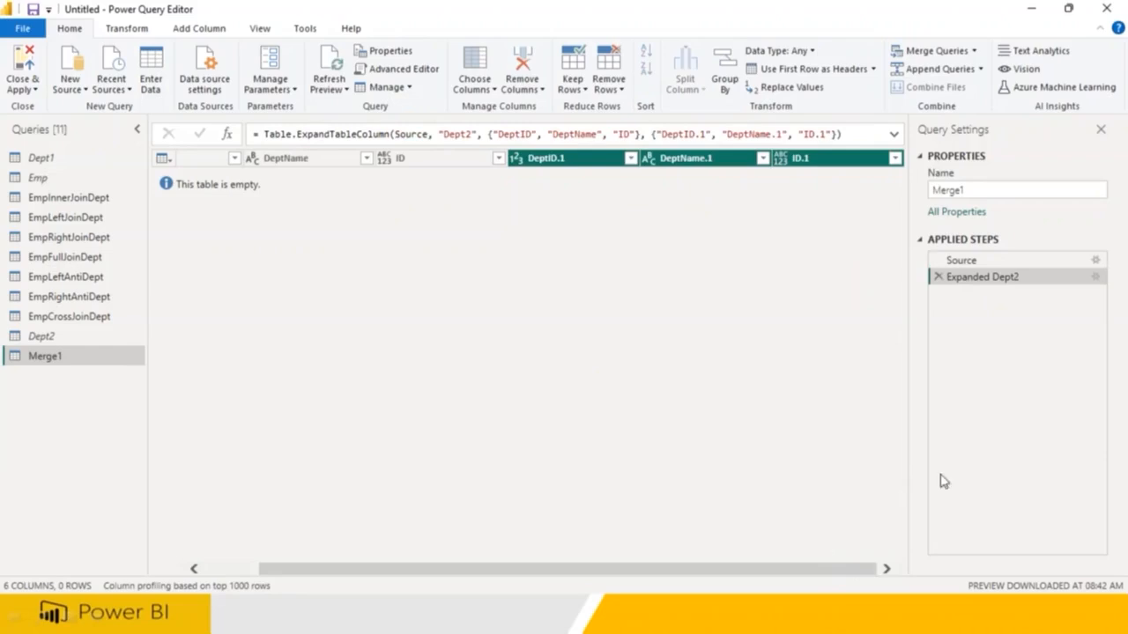
Reopen the merge settings of Merge1's Source step and enable fuzzy matching for the merge
left_click(1095, 260)
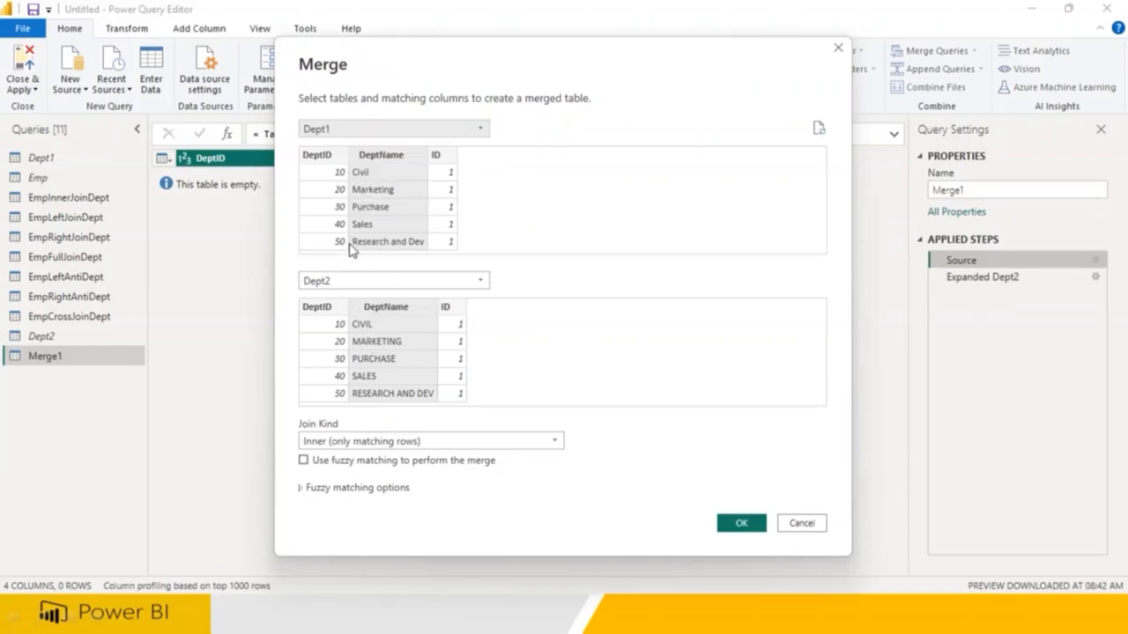
left_click(740, 525)
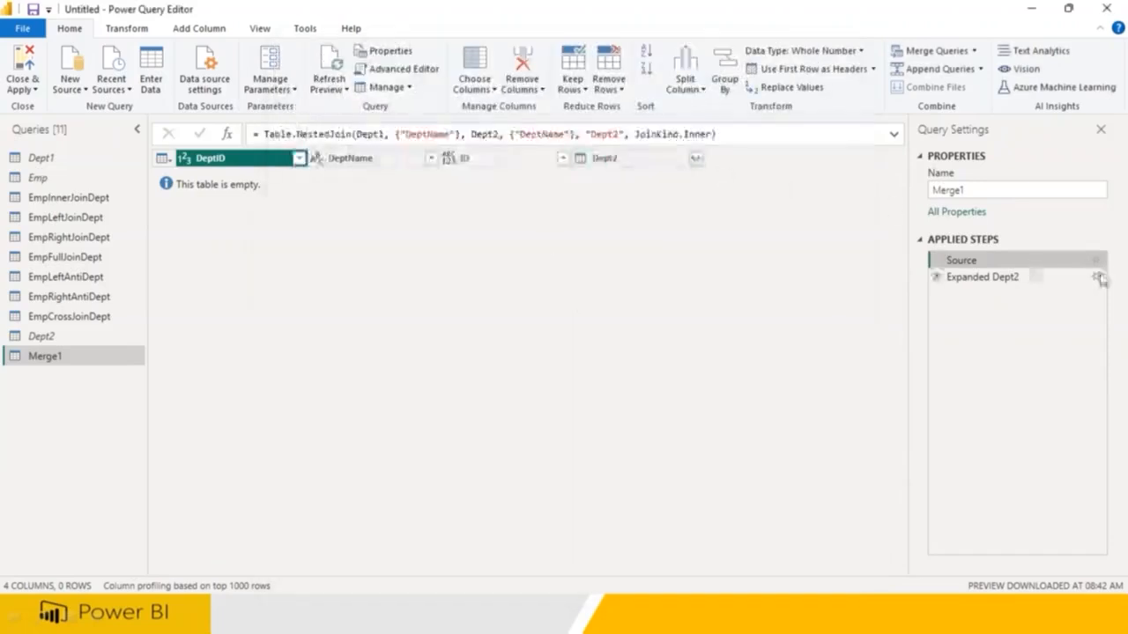
left_click(1097, 262)
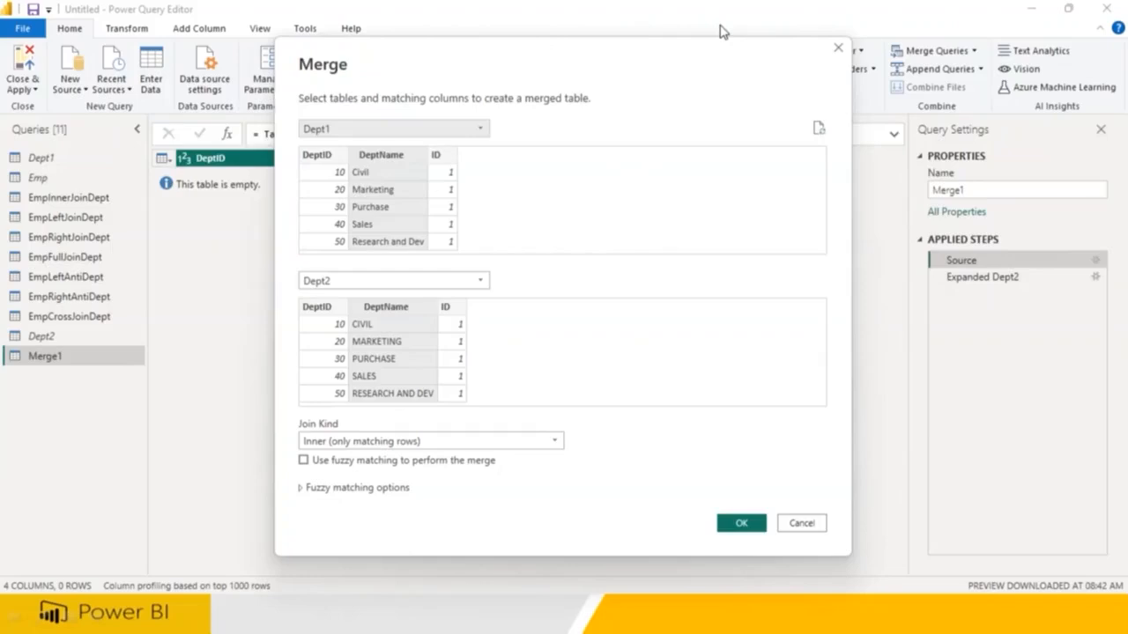
mouse_move(314, 476)
left_mouse_down()
mouse_move(381, 465)
mouse_move(320, 441)
mouse_move(304, 467)
mouse_move(319, 476)
left_mouse_up()
left_click_drag(388, 476, 466, 478)
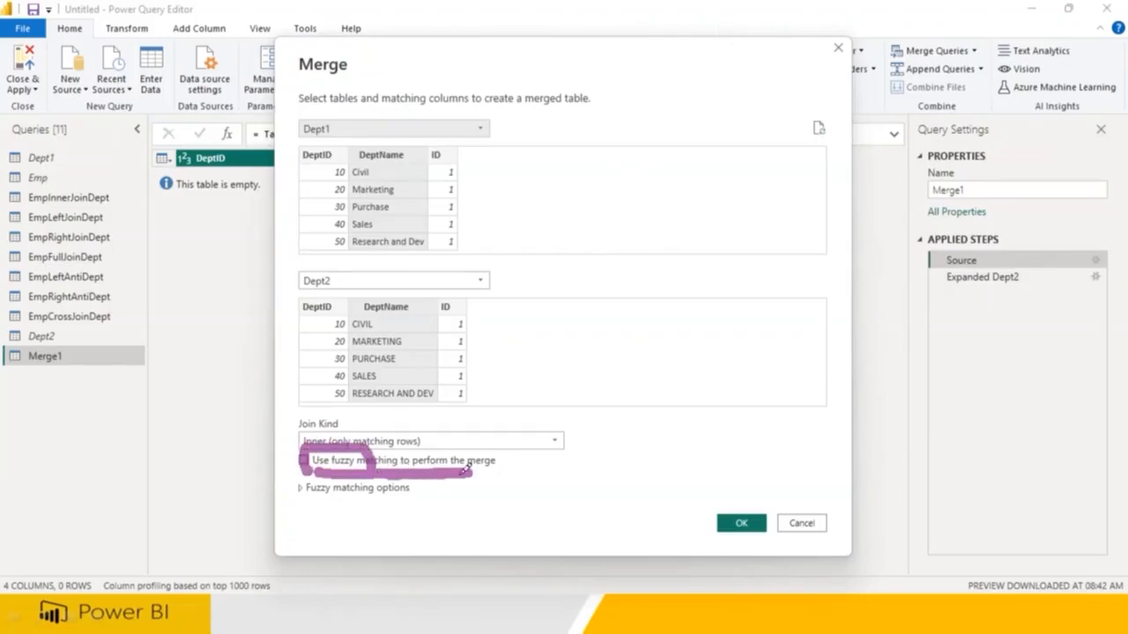
left_click(304, 460)
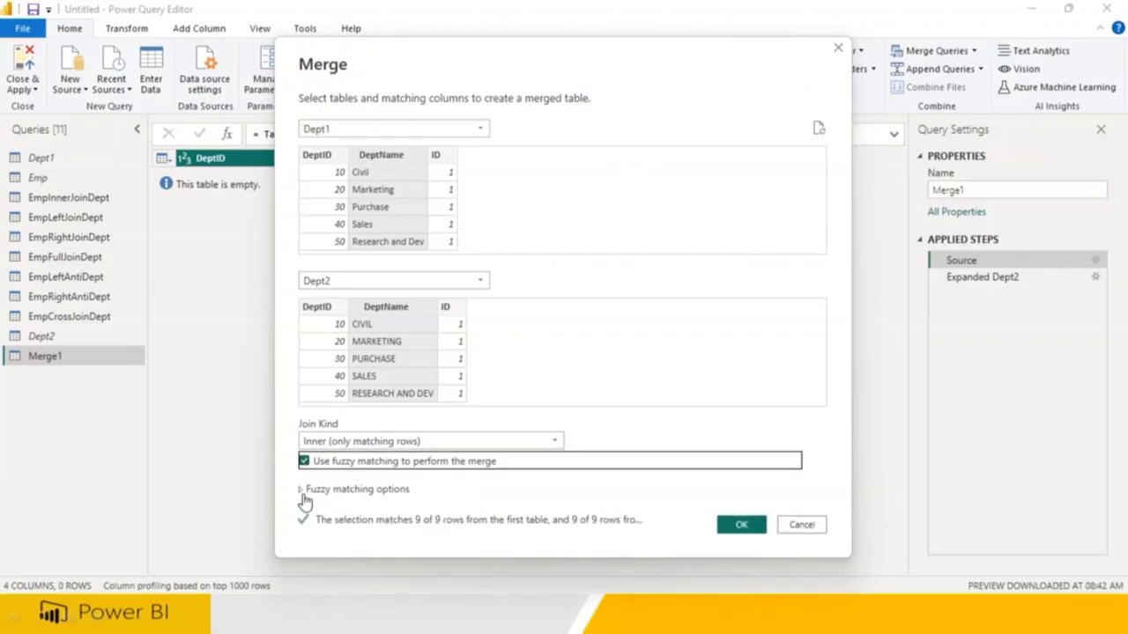
Review the fuzzy matching options, such as Ignore case, and apply the merge settings with fuzzy matching enabled
left_click(301, 490)
scroll(326, 518, "down", 1)
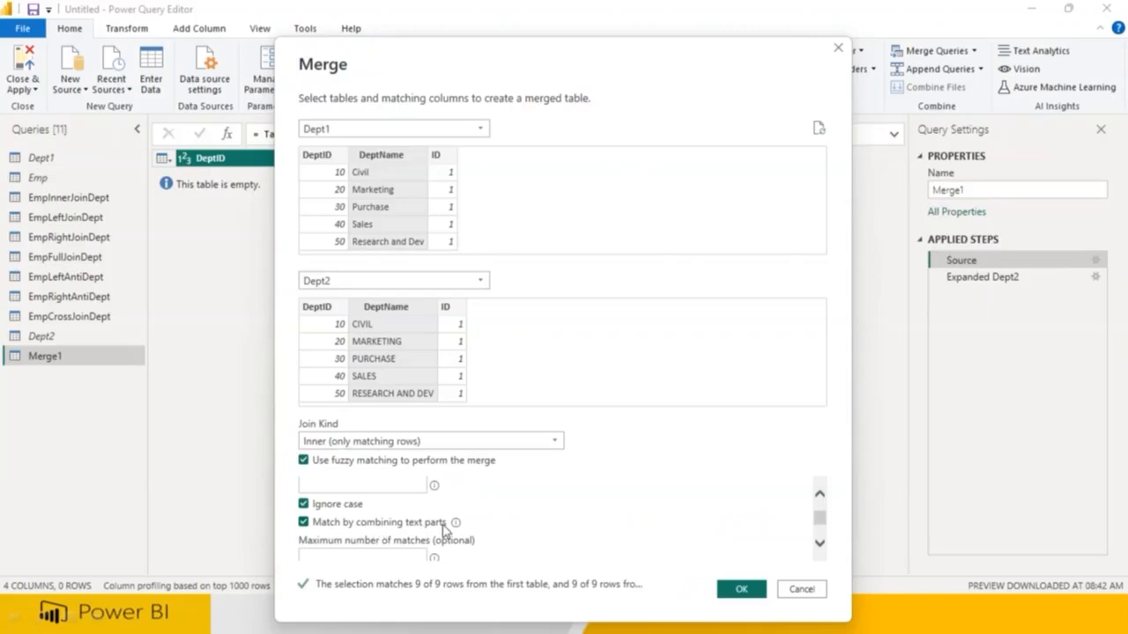
scroll(444, 529, "up", 2)
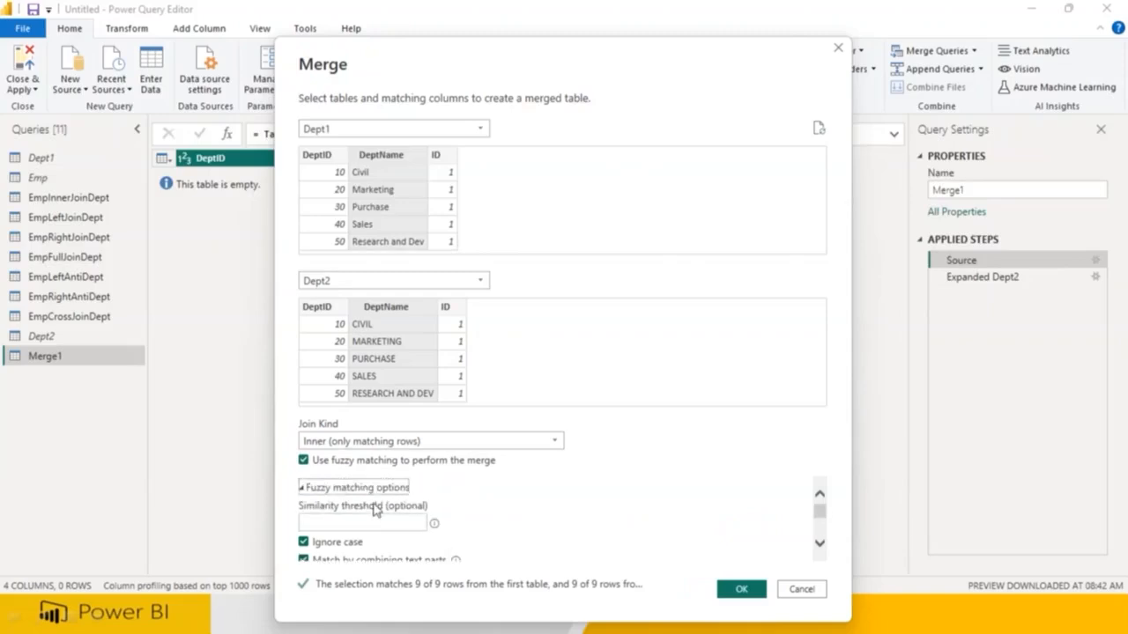
left_click(304, 460)
left_click(304, 461)
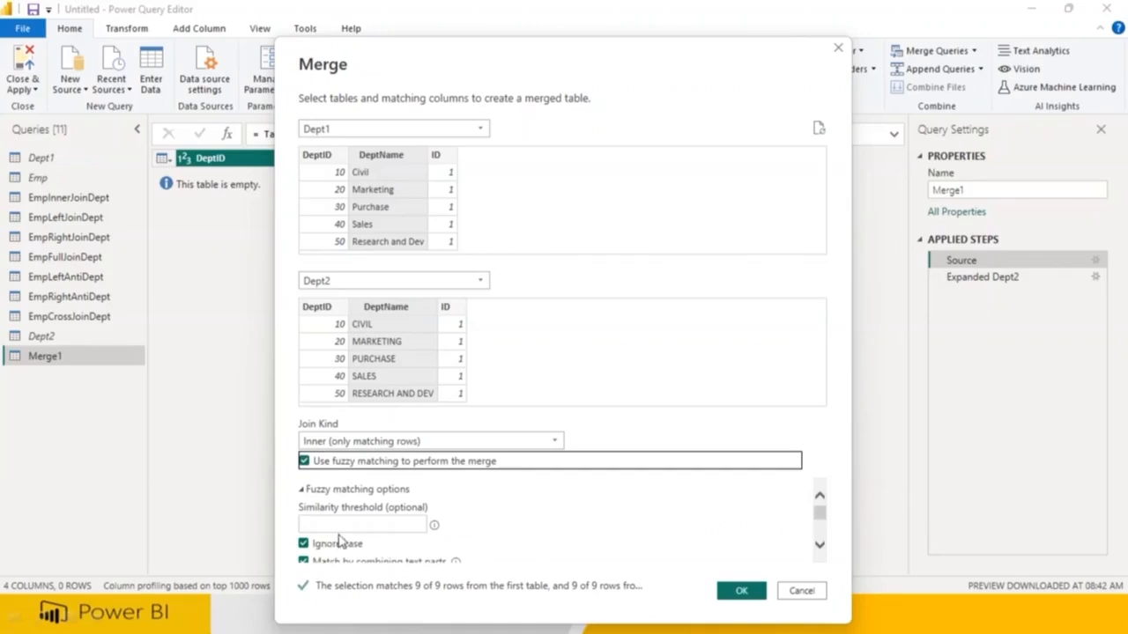
left_click(728, 594)
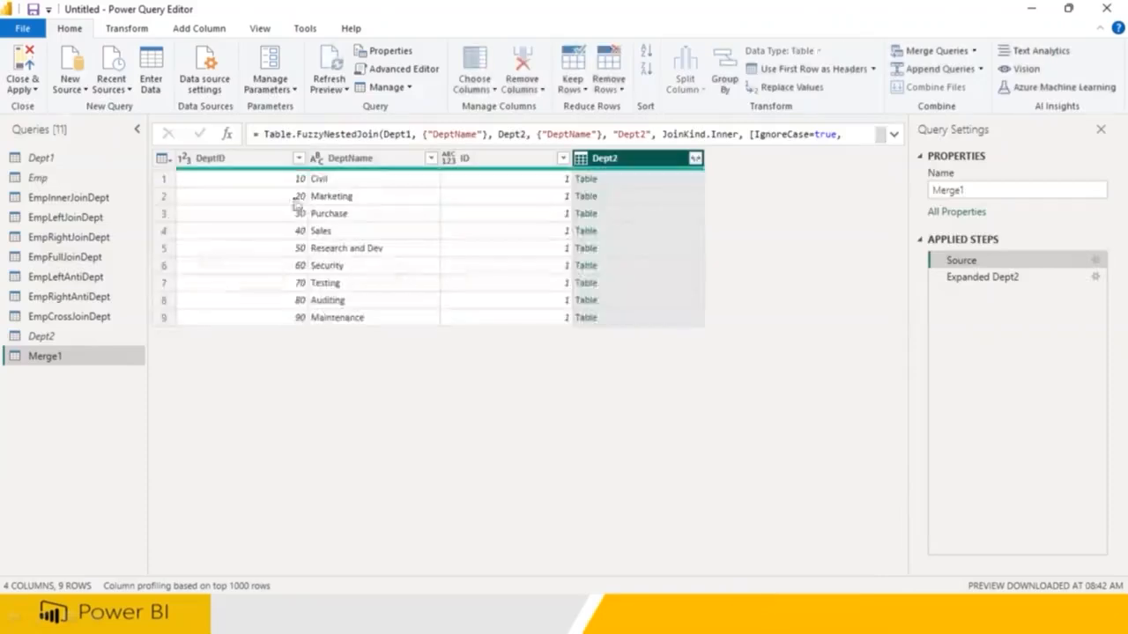
Expand all columns of the Dept2 table column at Merge1's Source step without a prefix, inserting it as an intermediate step
left_click(695, 157)
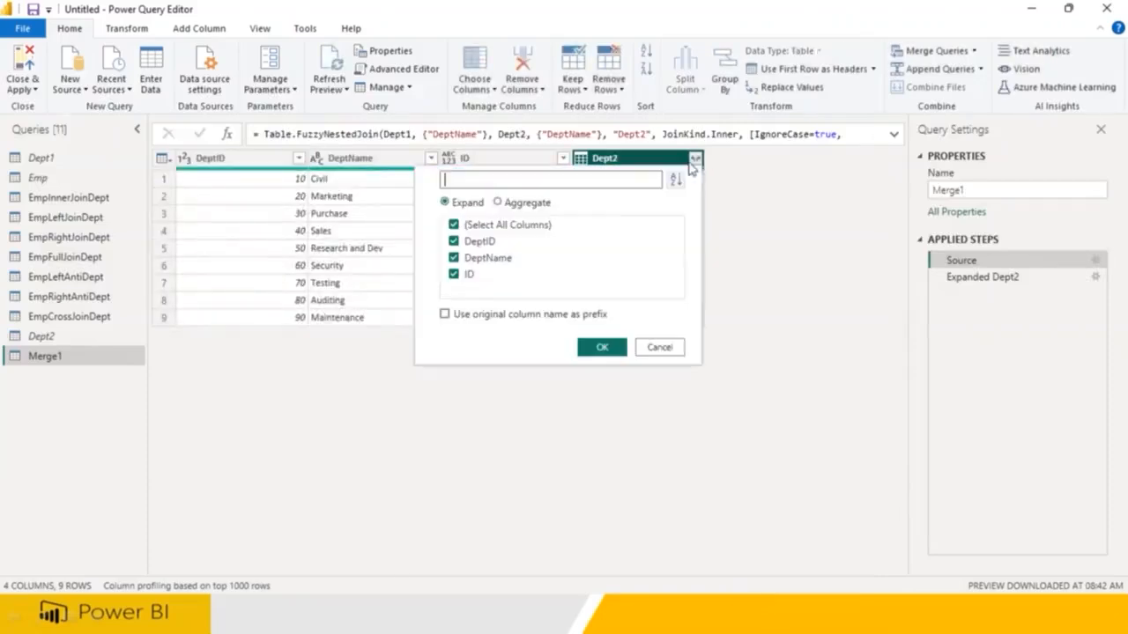
left_click(600, 349)
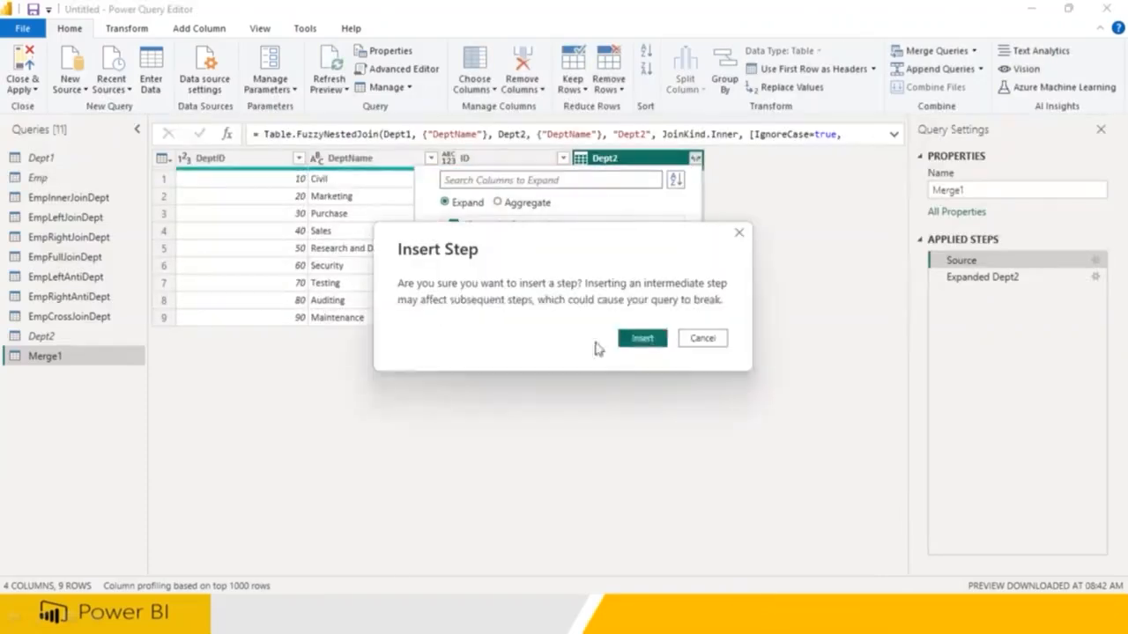
left_click(646, 342)
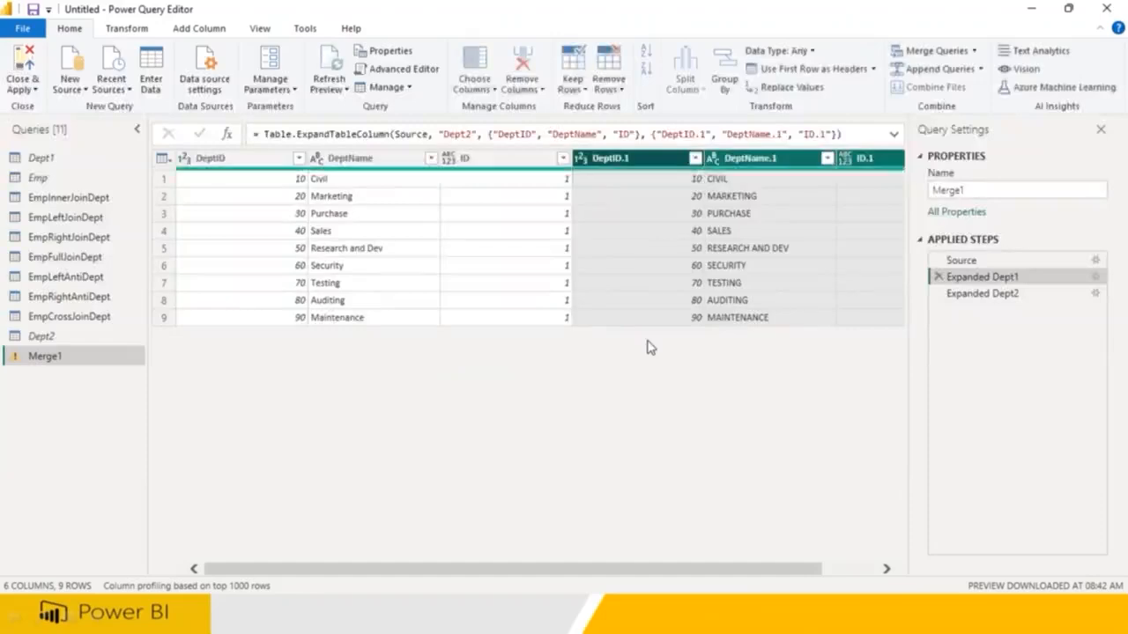
Compare the Civil and Marketing entries in DeptName and DeptName.1, and review the Source step's fuzzy merge settings
left_click(343, 181)
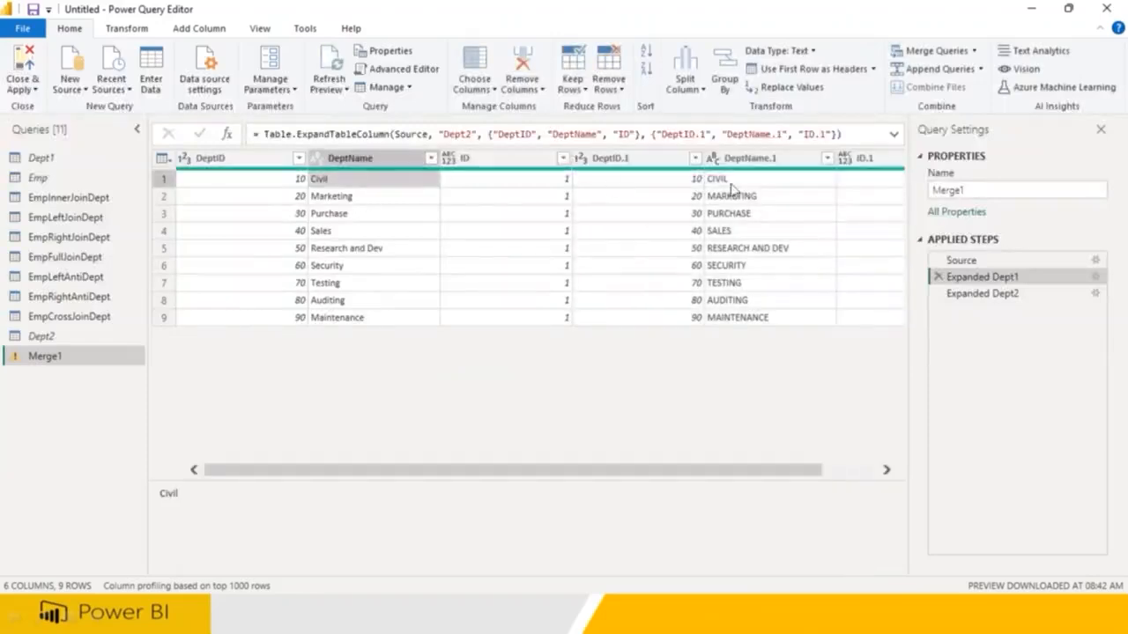
left_click(738, 183)
left_click(375, 201)
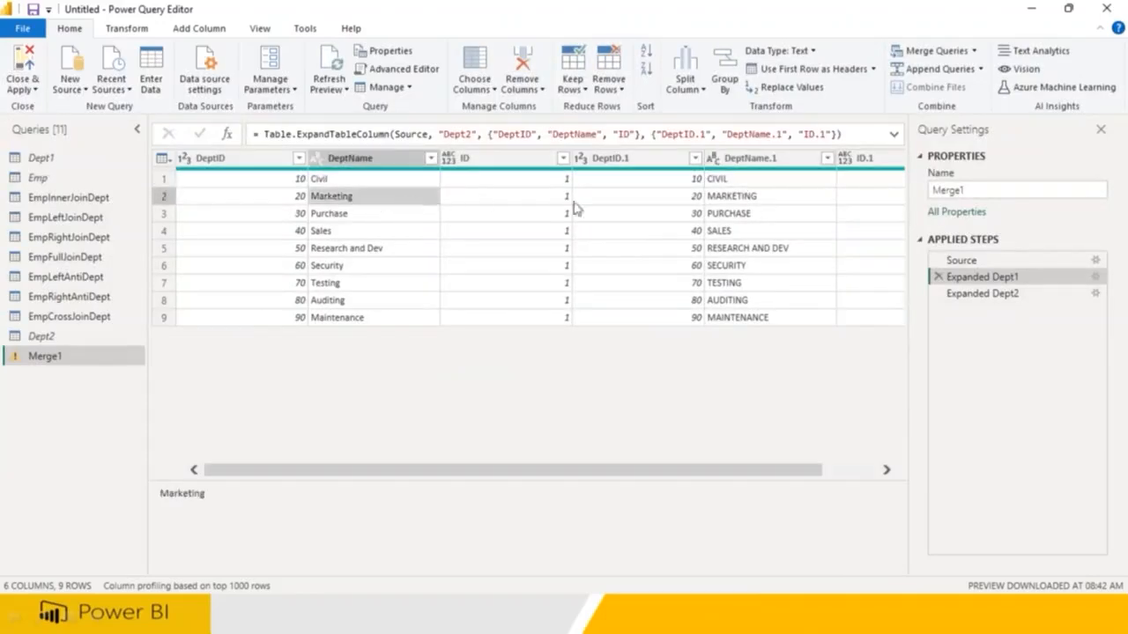
left_click(716, 199)
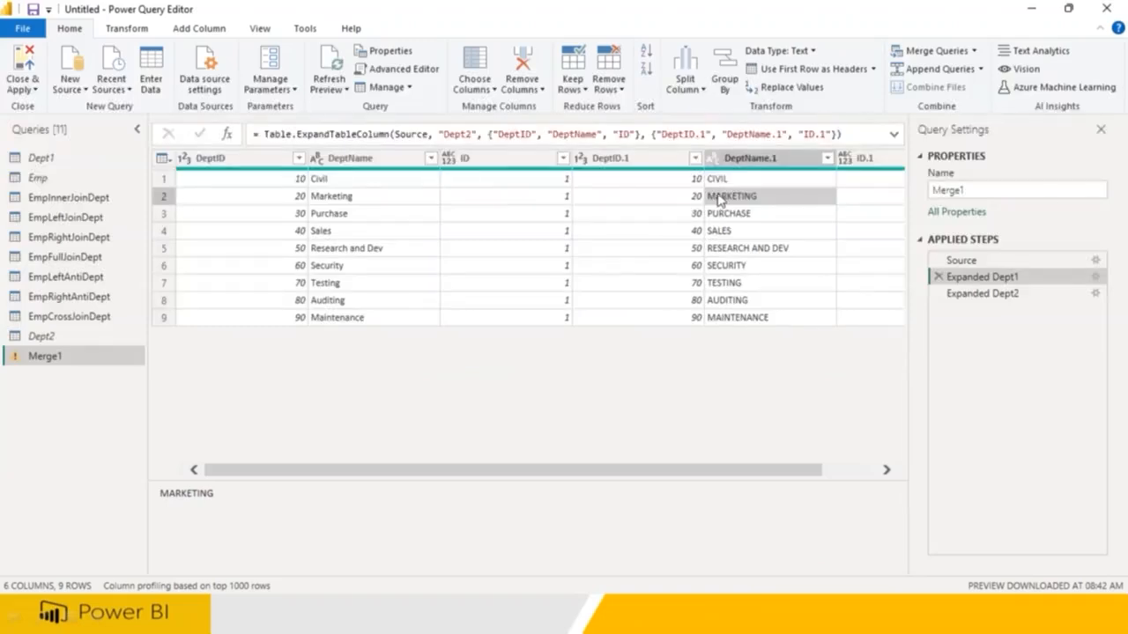
left_click(1094, 260)
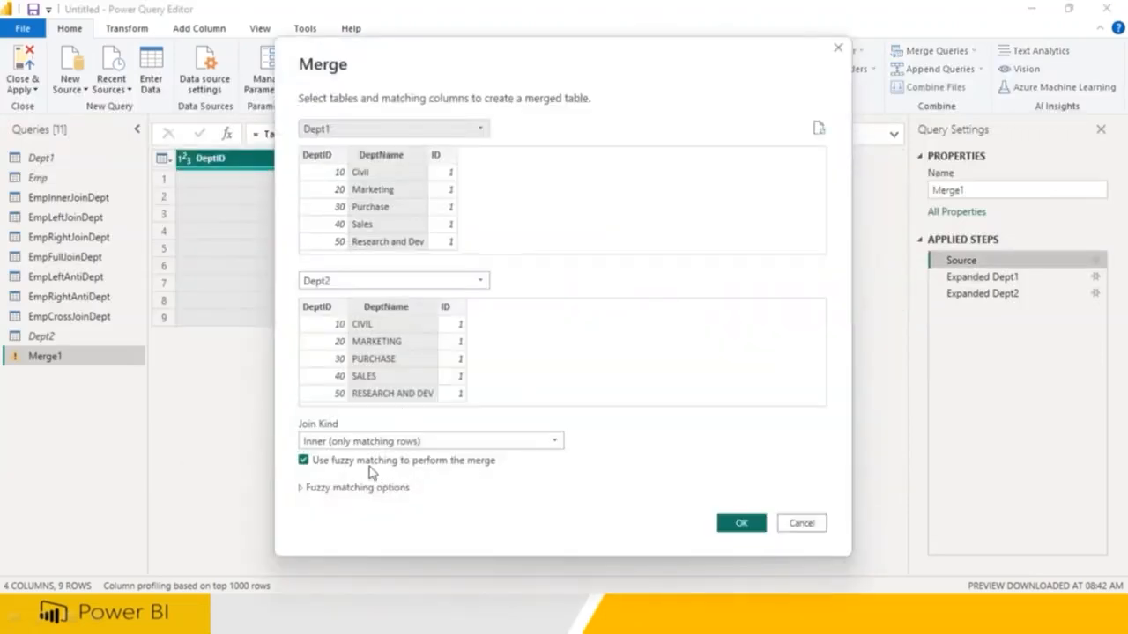
left_click(740, 525)
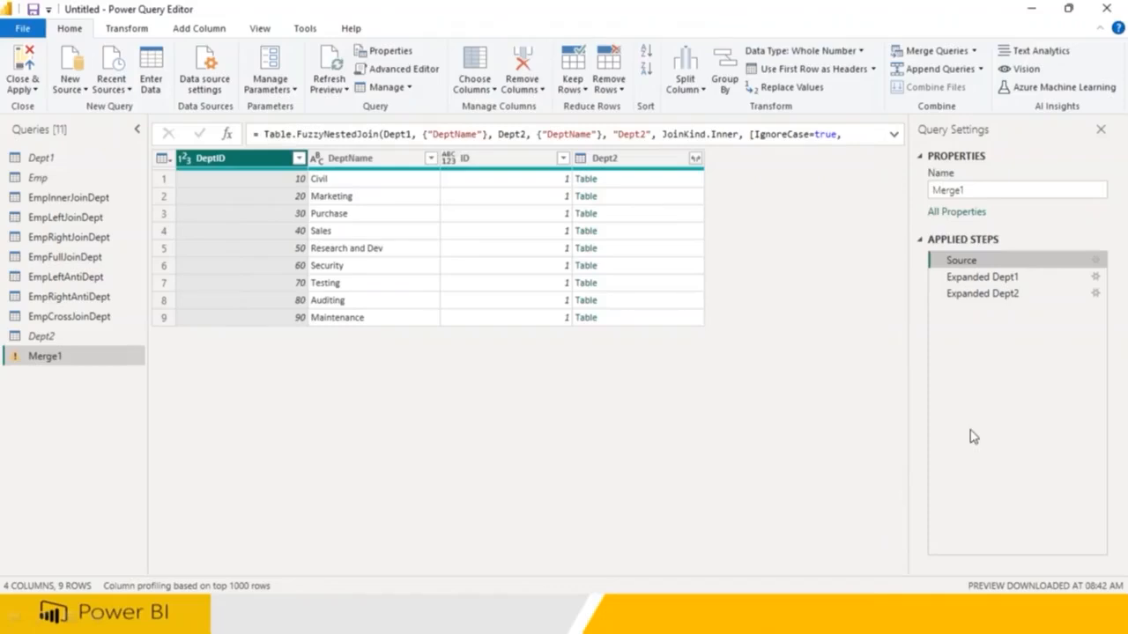
left_click(990, 189)
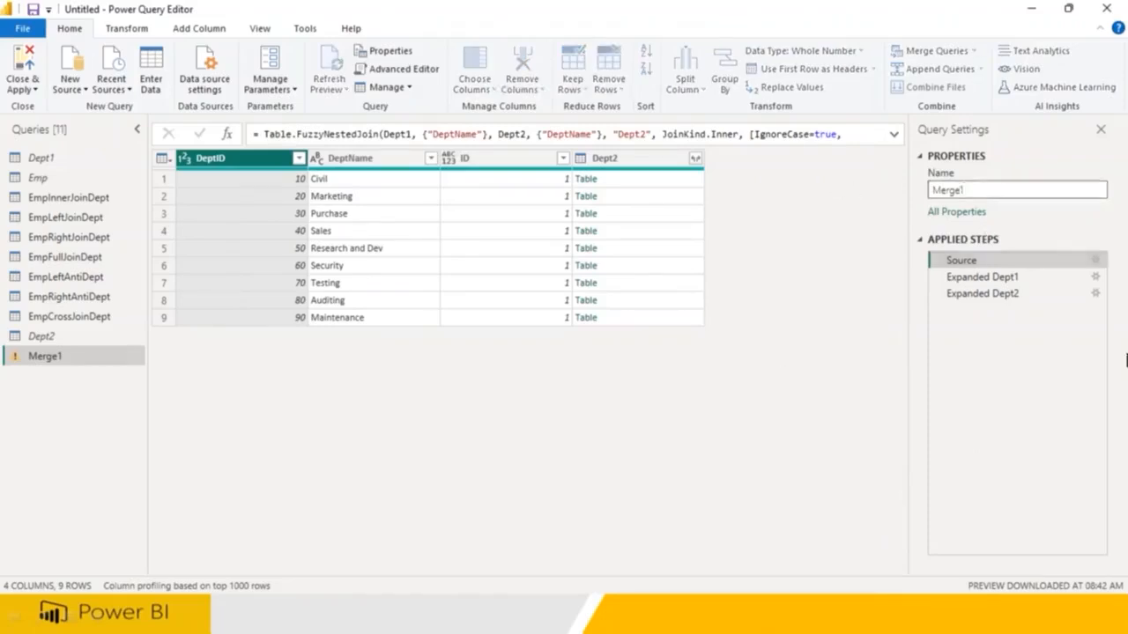
double_click(927, 190)
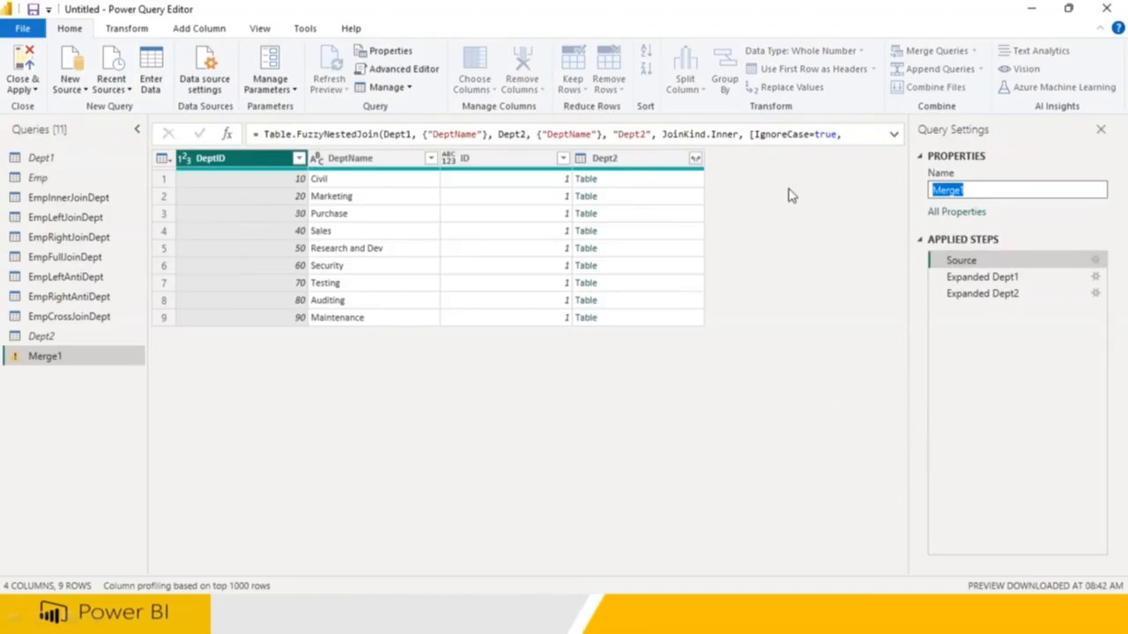
Load the MicrosoftEmp sheet from the recent source Employee.xlsx
left_click(115, 84)
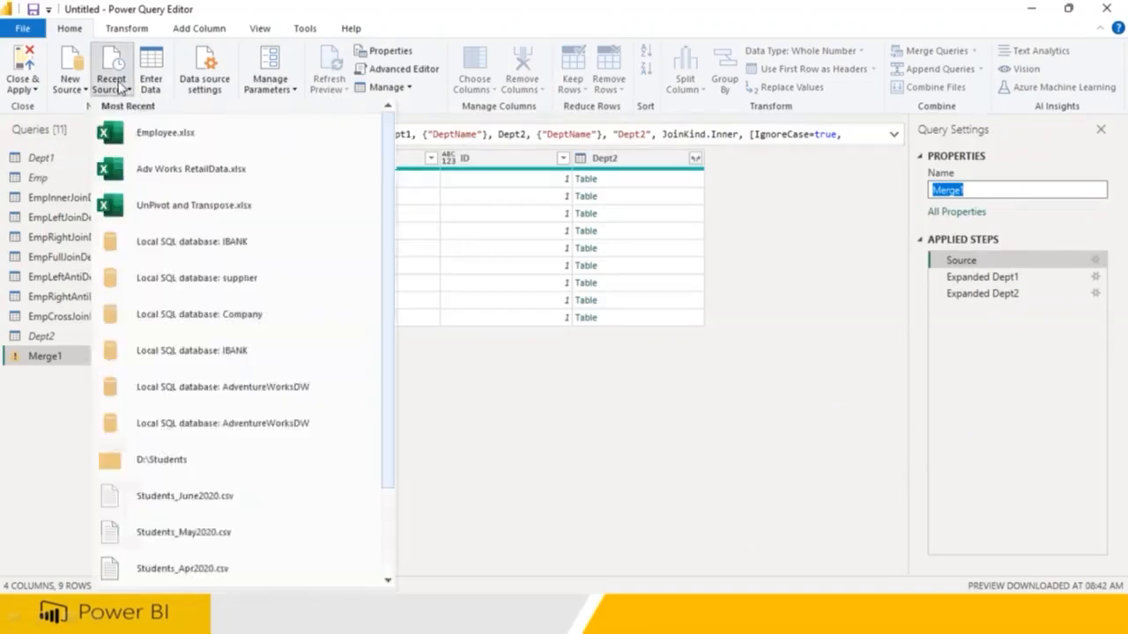
left_click(151, 138)
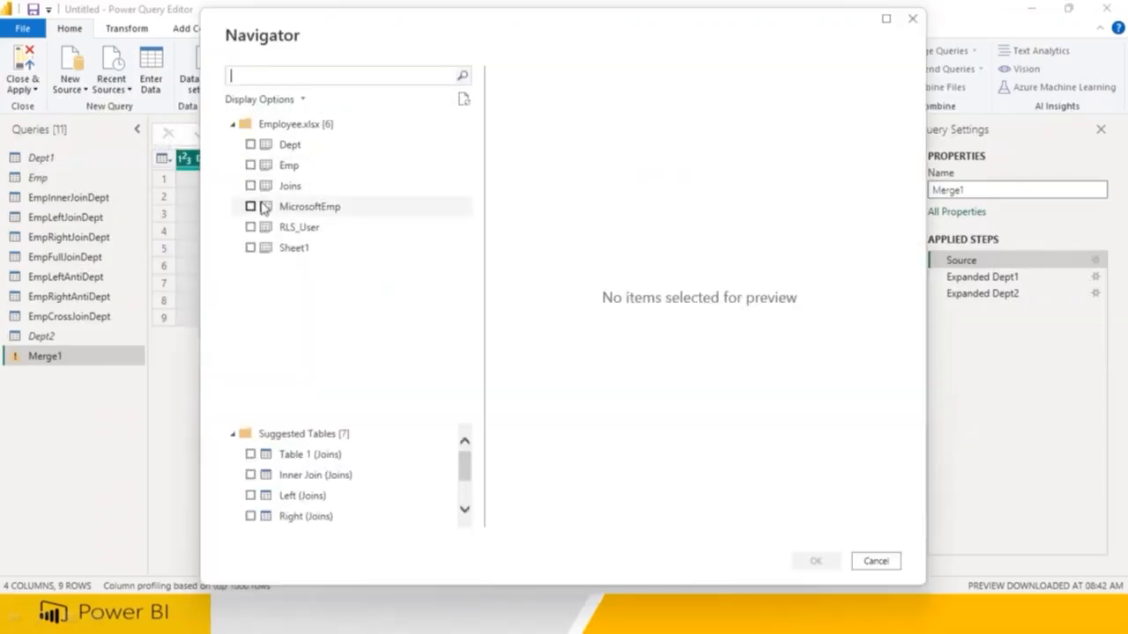
left_click(251, 206)
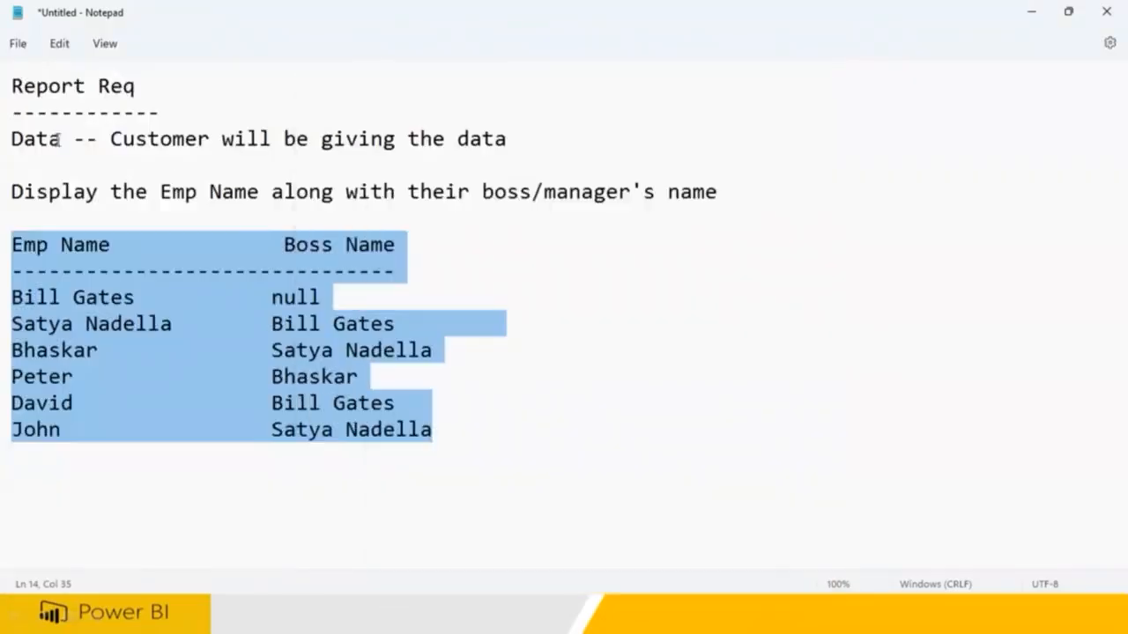
Review the report requirement in the Notepad notes, highlighting the Emp Name and Boss Name sample rows
left_click(59, 139)
left_click_drag(85, 191, 588, 277)
left_click_drag(420, 402, 35, 458)
left_click(124, 376)
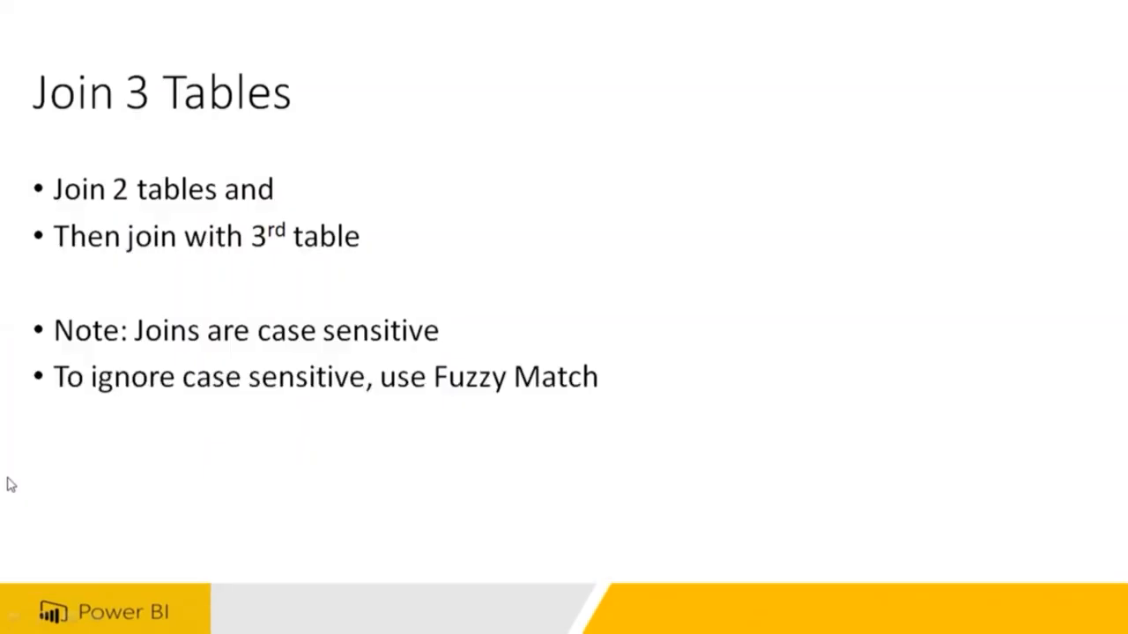
Switch to Excel and close the Employee workbook
key("super")
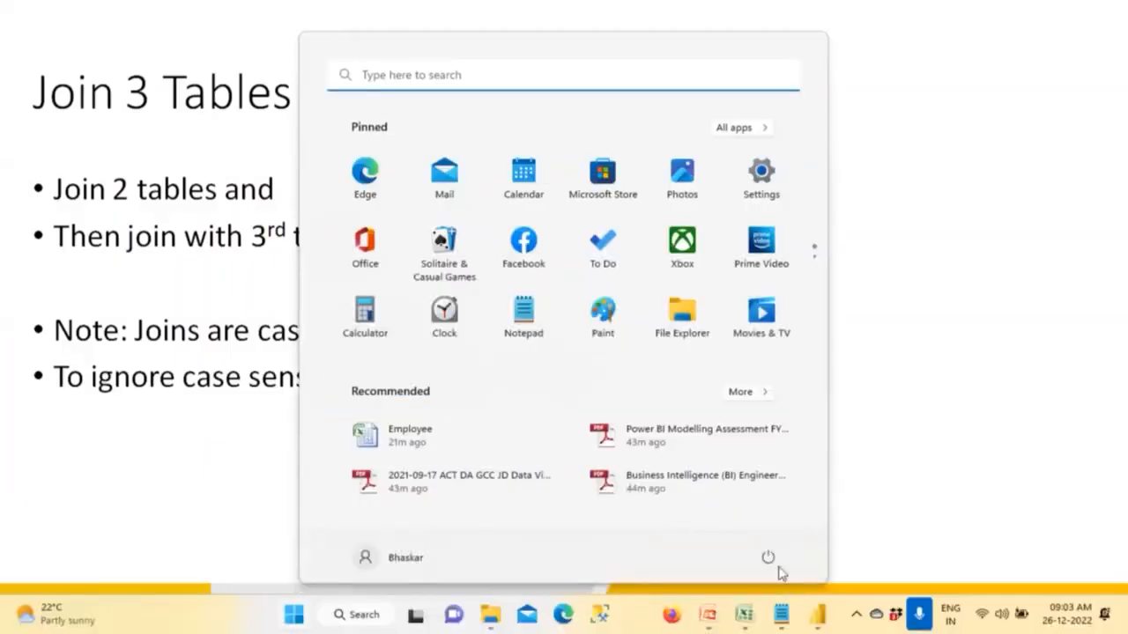
left_click(747, 617)
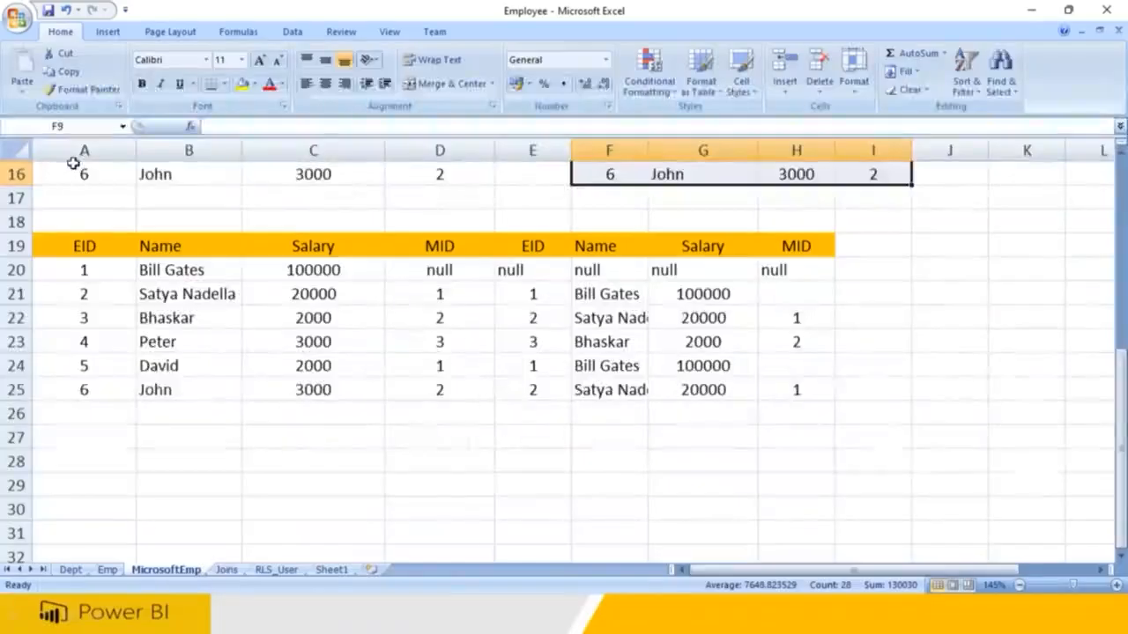
left_click(1107, 10)
left_click(566, 346)
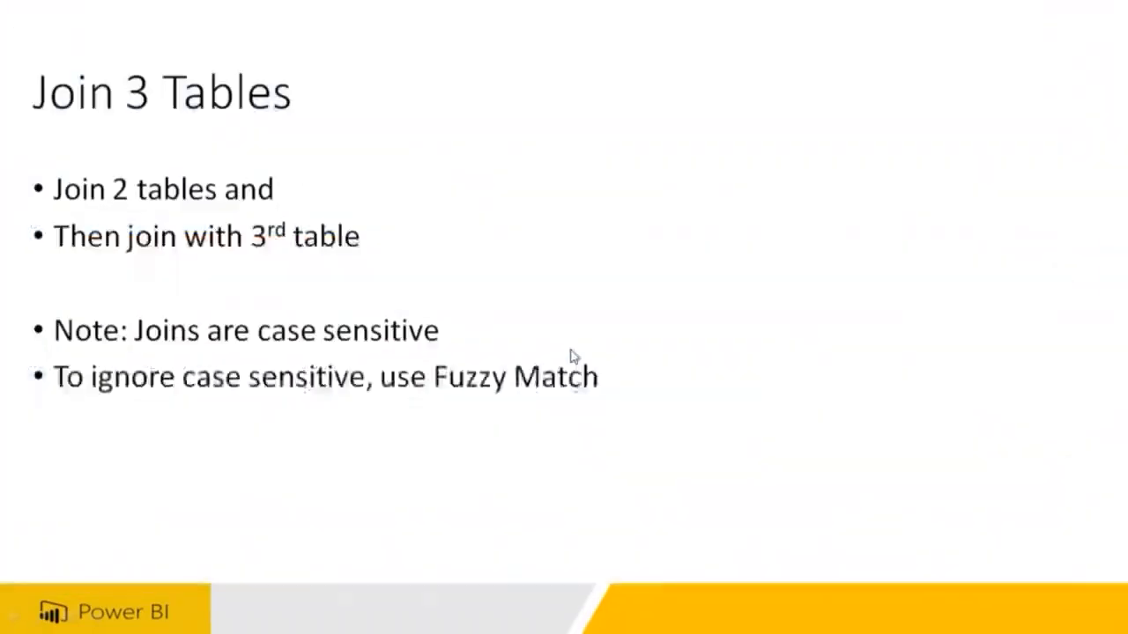
Switch back to the Power Query Editor window
key("alt+Tab")
key("super")
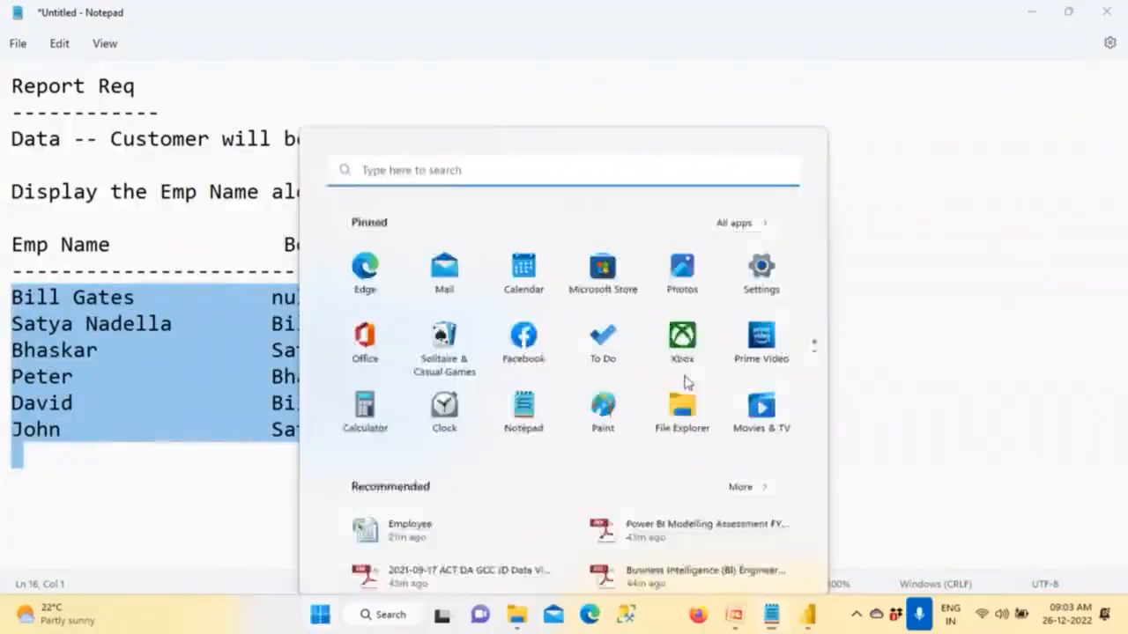
mouse_move(807, 620)
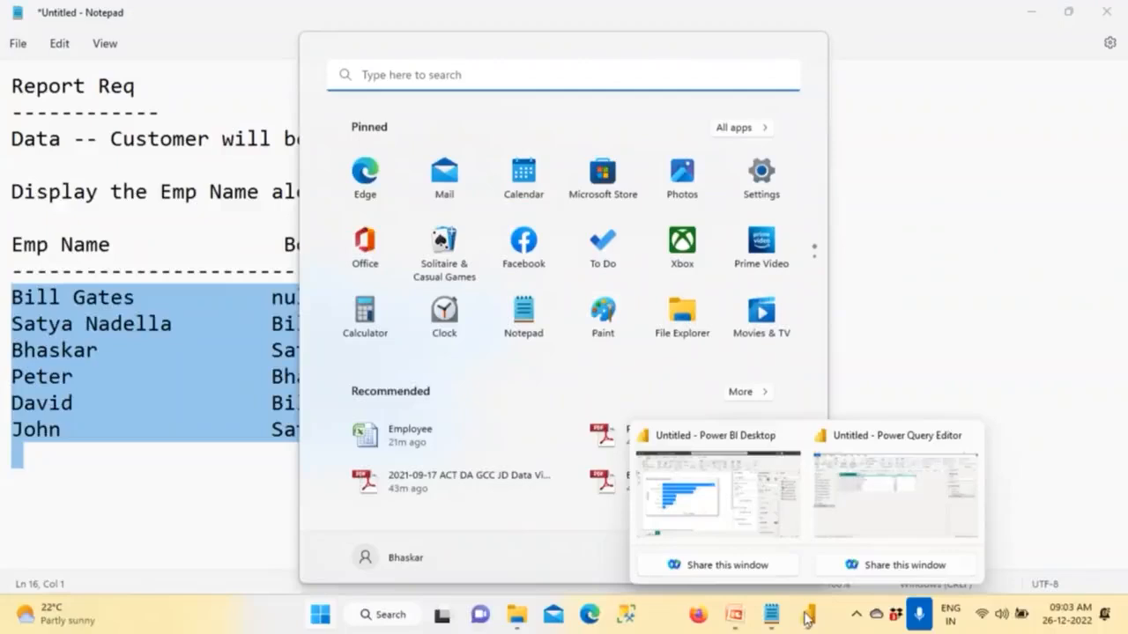
left_click(864, 517)
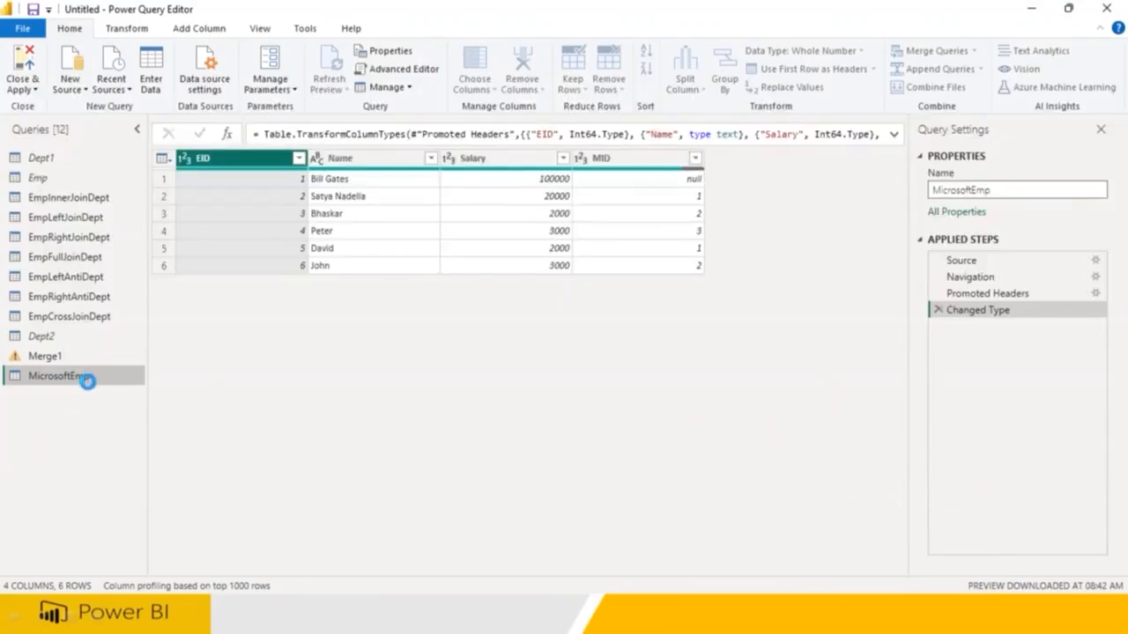
key("super")
key("super")
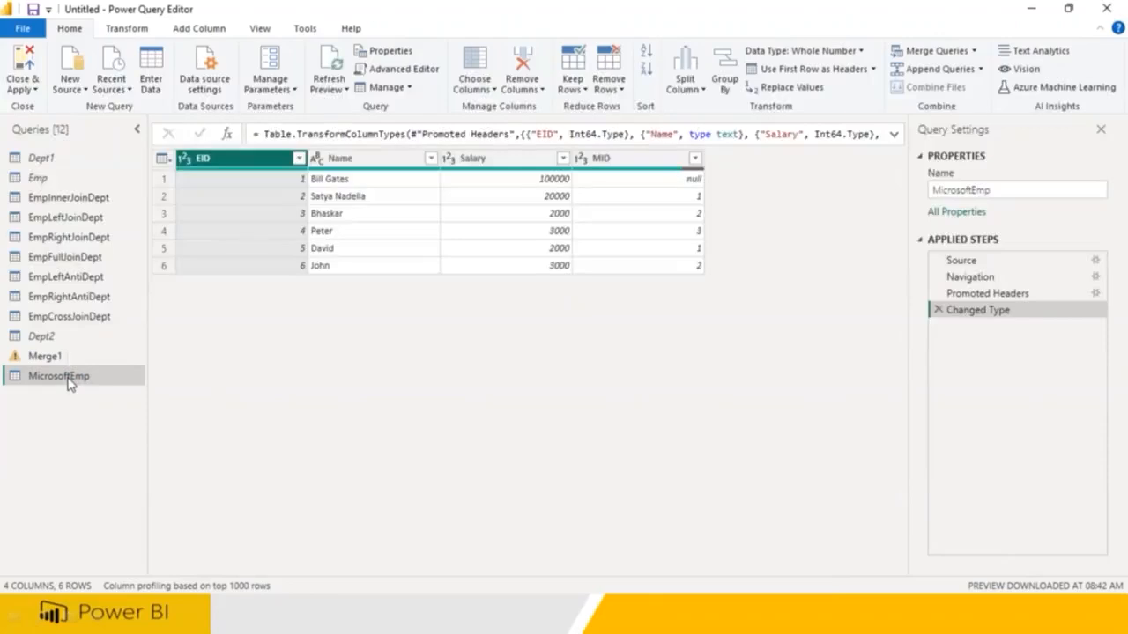
Delete the MicrosoftEmp query and confirm the deletion
right_click(71, 384)
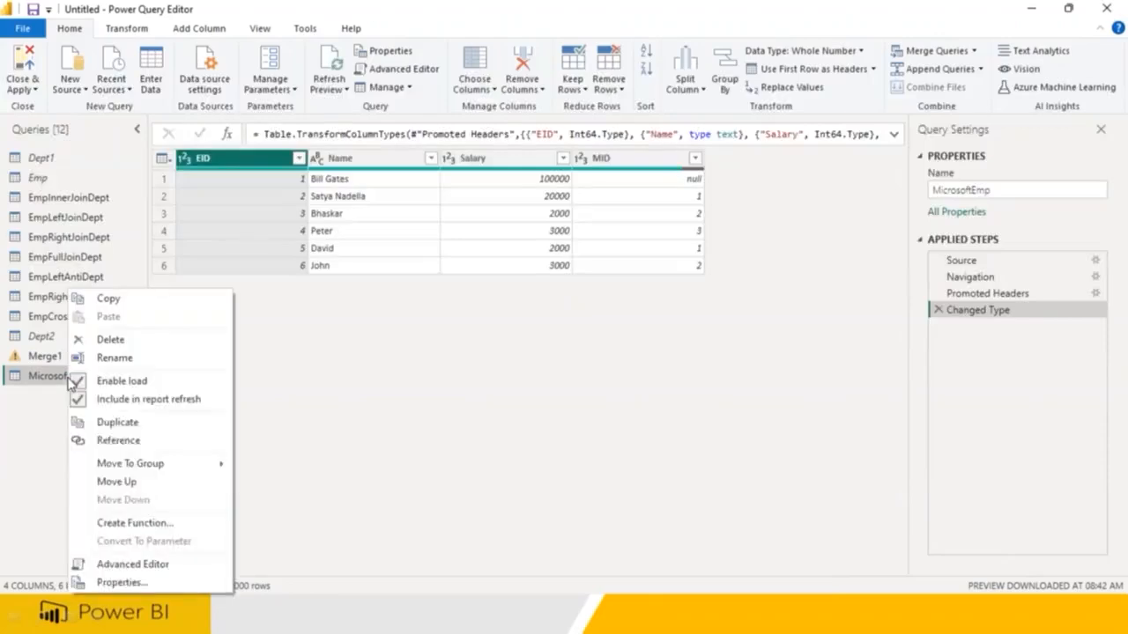
left_click(103, 340)
left_click(640, 331)
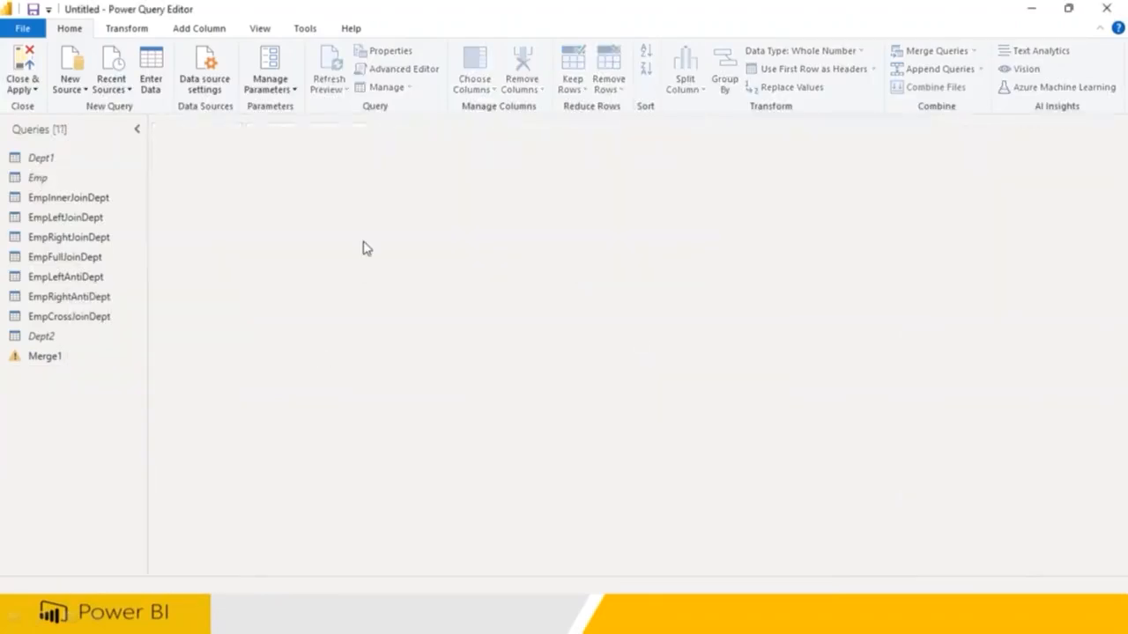
Import the MicrosoftEmp sheet again from the recent Employee.xlsx source as a new query
left_click(121, 88)
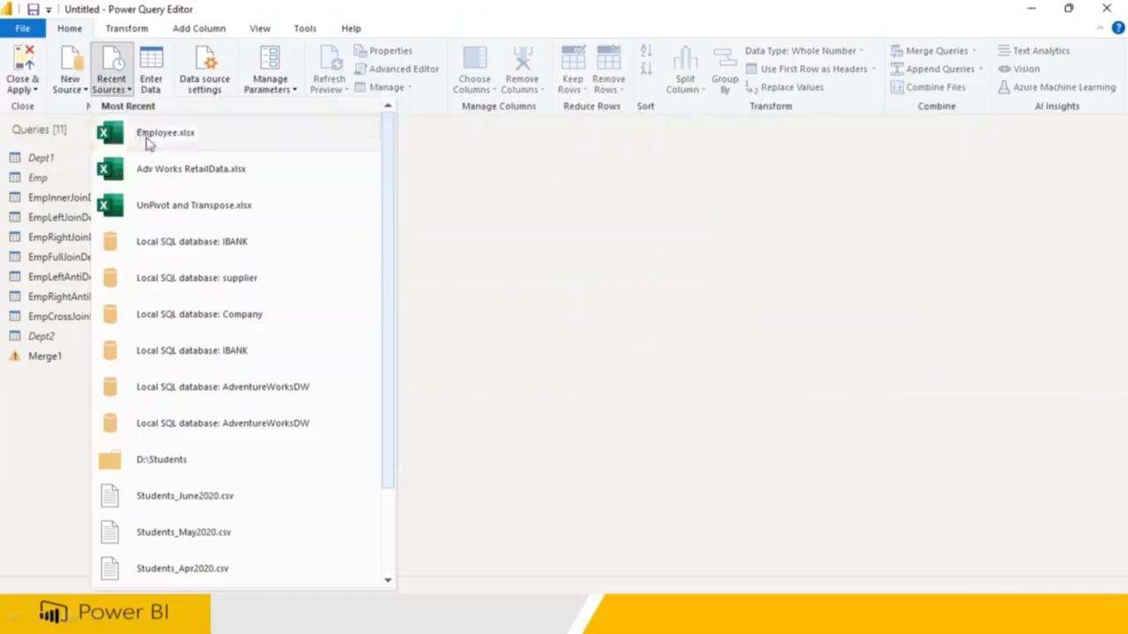
left_click(148, 141)
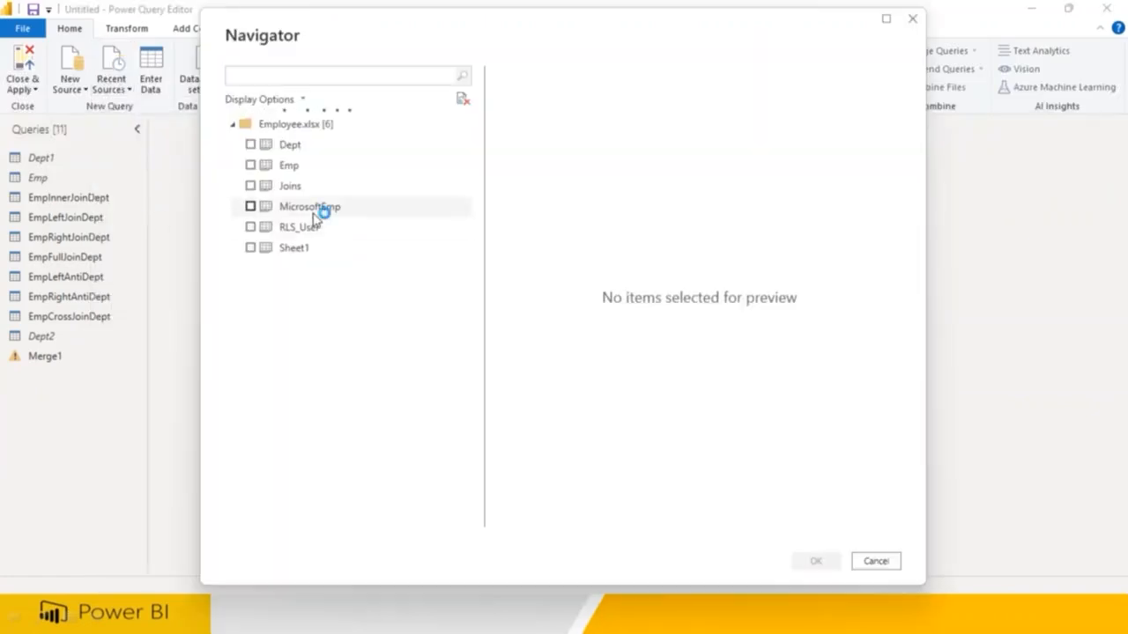
left_click(250, 207)
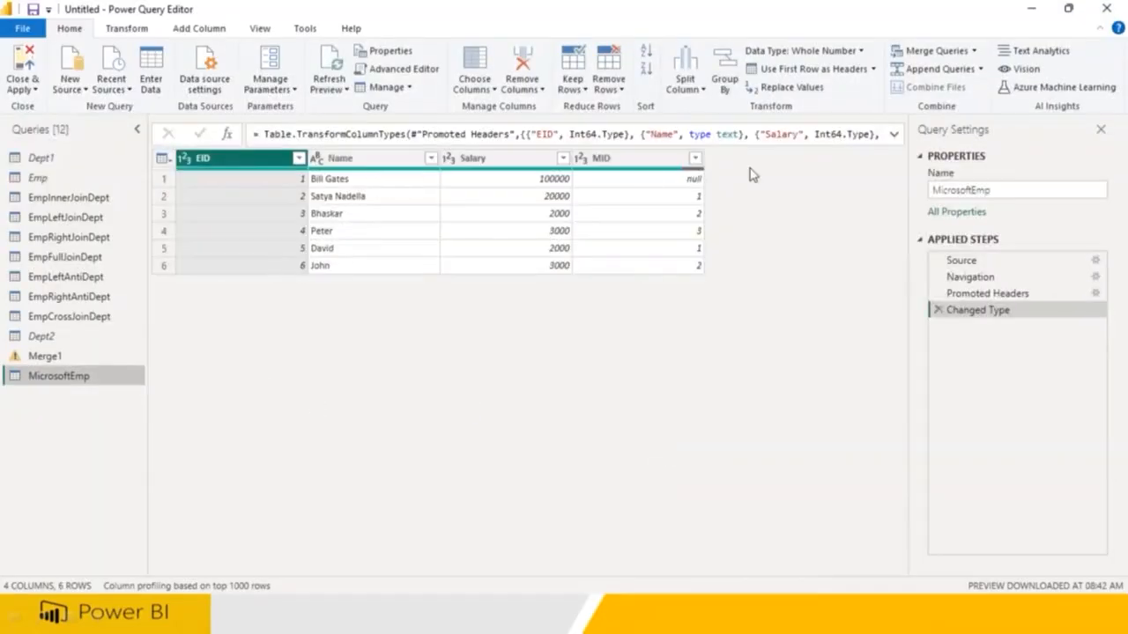
Start a merge as a new query with MicrosoftEmp as both the first and the second table
left_click(974, 50)
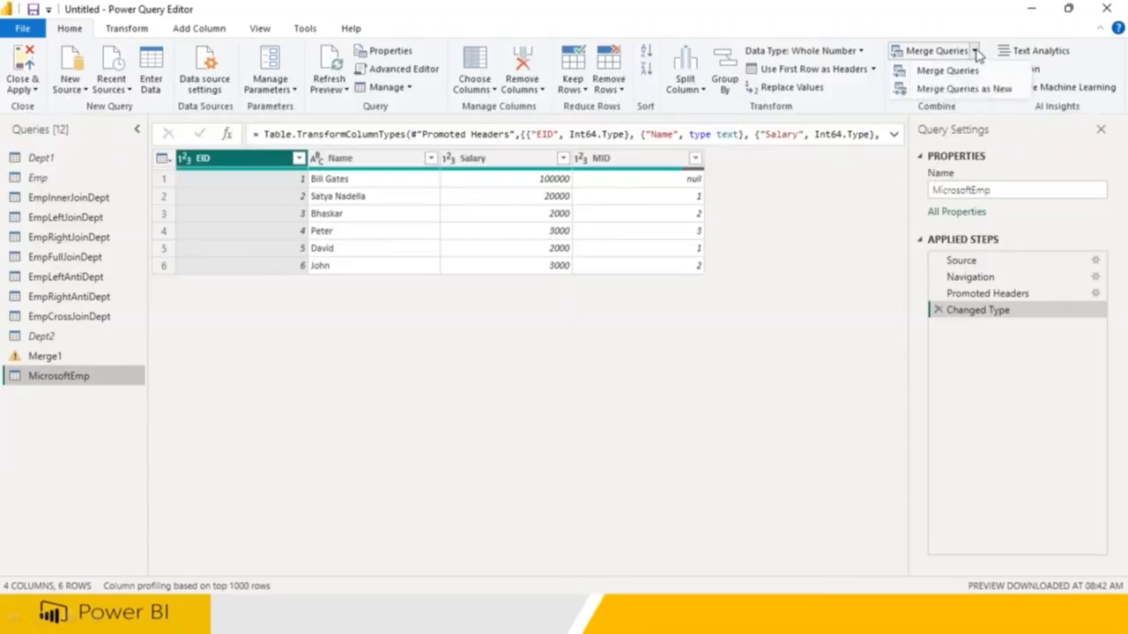
left_click(972, 90)
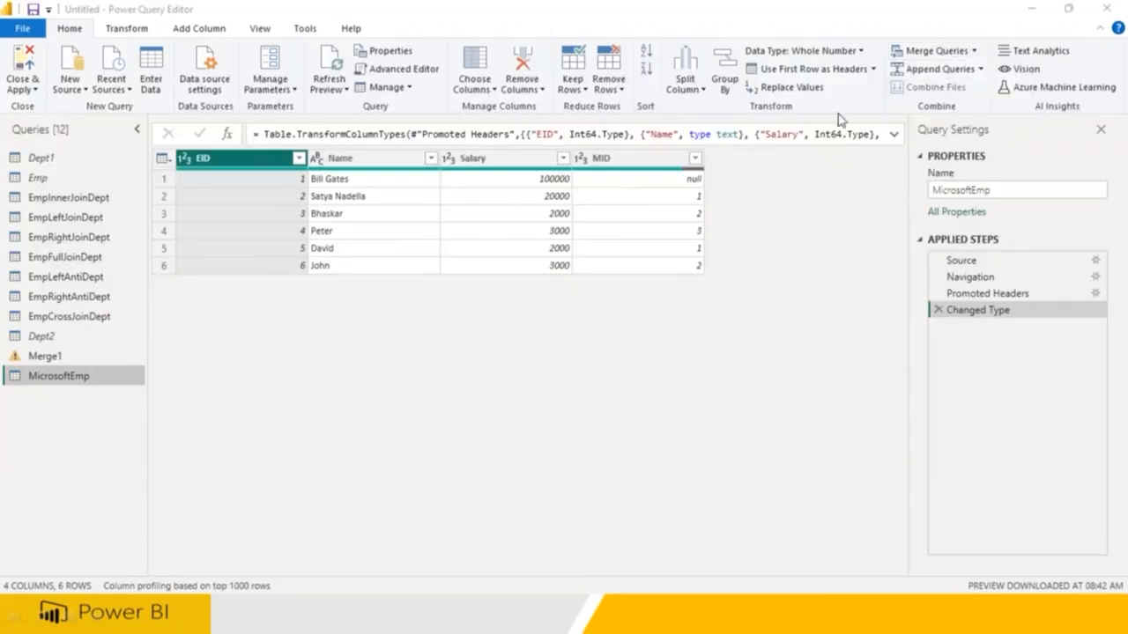
left_click(354, 130)
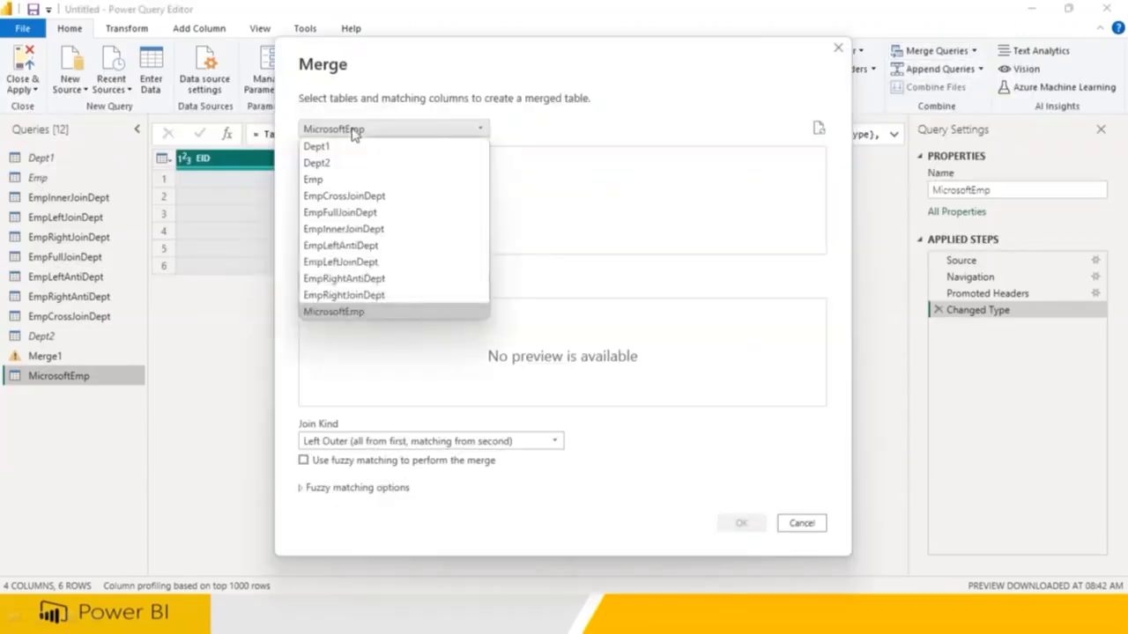
left_click(334, 312)
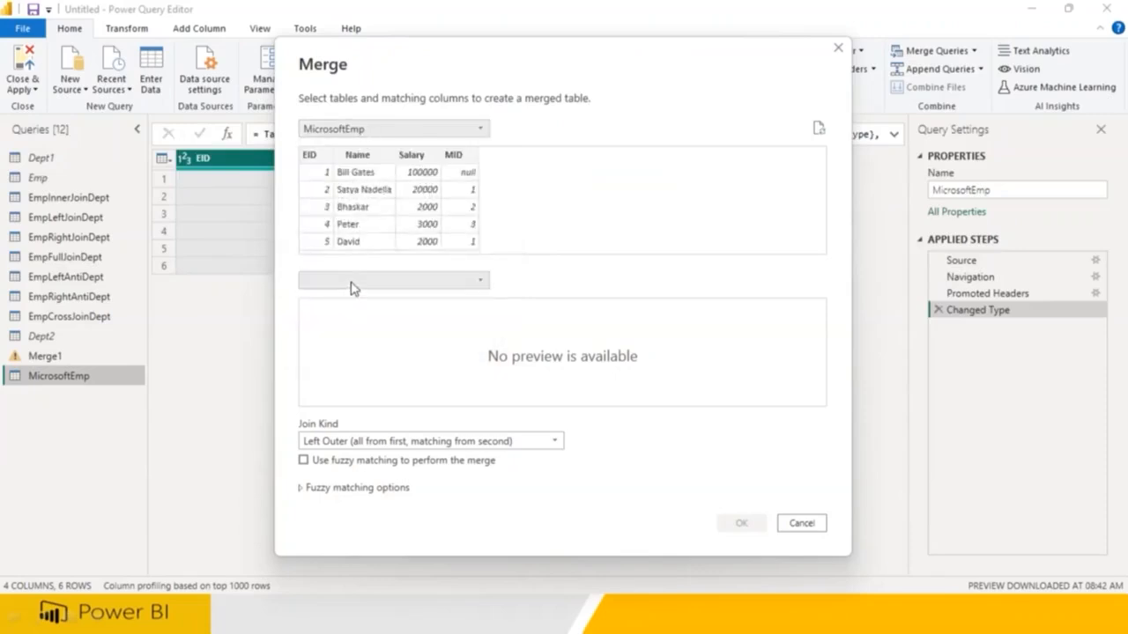
left_click(350, 283)
left_click(350, 464)
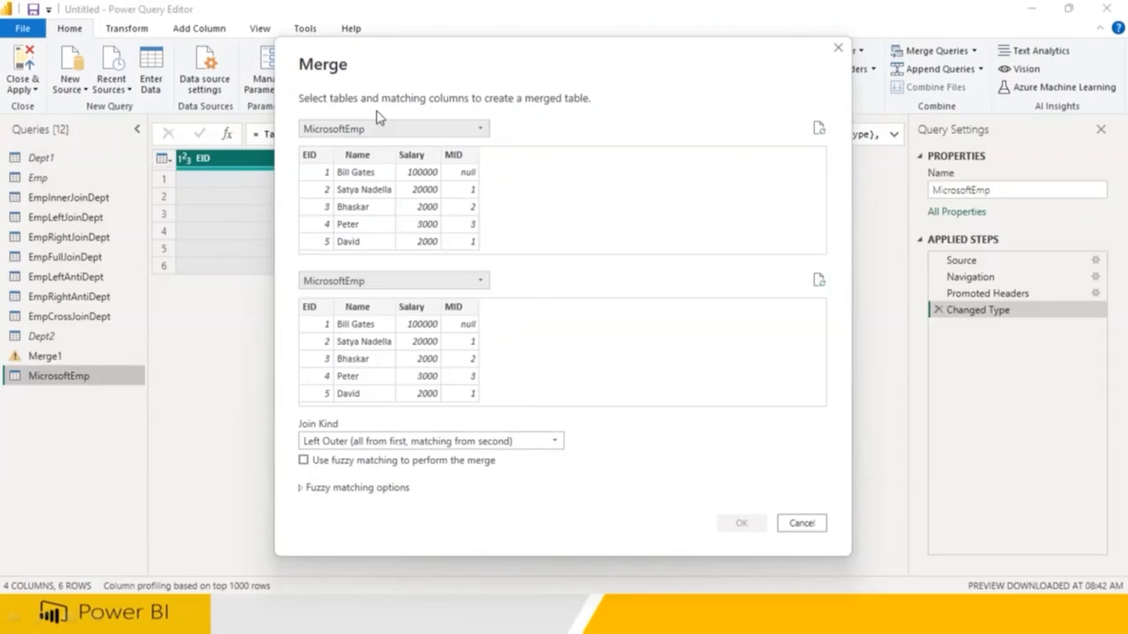
Annotate the two MicrosoftEmp tables as E1 and E2, mark the join kind and the MID and EID columns, and clear the drawing
mouse_move(381, 107)
left_mouse_down()
mouse_move(399, 115)
mouse_move(367, 92)
left_mouse_up()
left_click_drag(362, 151, 457, 165)
mouse_move(547, 130)
left_mouse_down()
mouse_move(500, 178)
mouse_move(548, 195)
left_mouse_up()
mouse_move(517, 173)
left_mouse_down()
mouse_move(555, 169)
mouse_move(593, 207)
left_mouse_up()
mouse_move(269, 300)
left_mouse_down()
mouse_move(414, 252)
mouse_move(293, 322)
mouse_move(358, 333)
left_mouse_up()
mouse_move(409, 275)
left_mouse_down()
mouse_move(541, 303)
mouse_move(565, 327)
mouse_move(564, 304)
mouse_move(702, 302)
left_mouse_up()
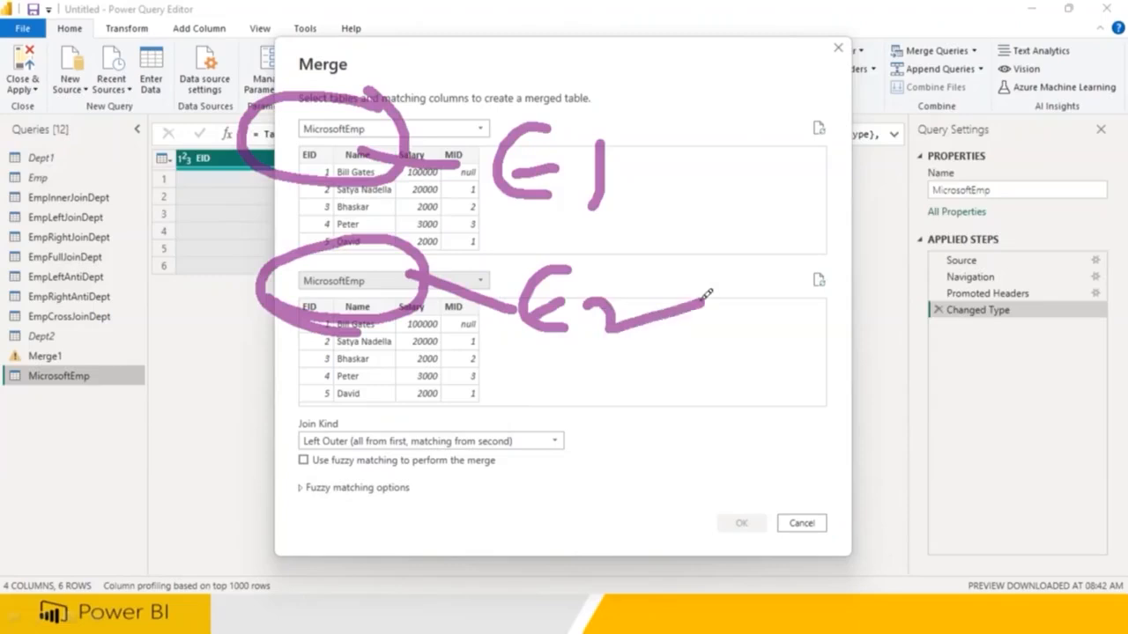
left_click_drag(319, 450, 380, 435)
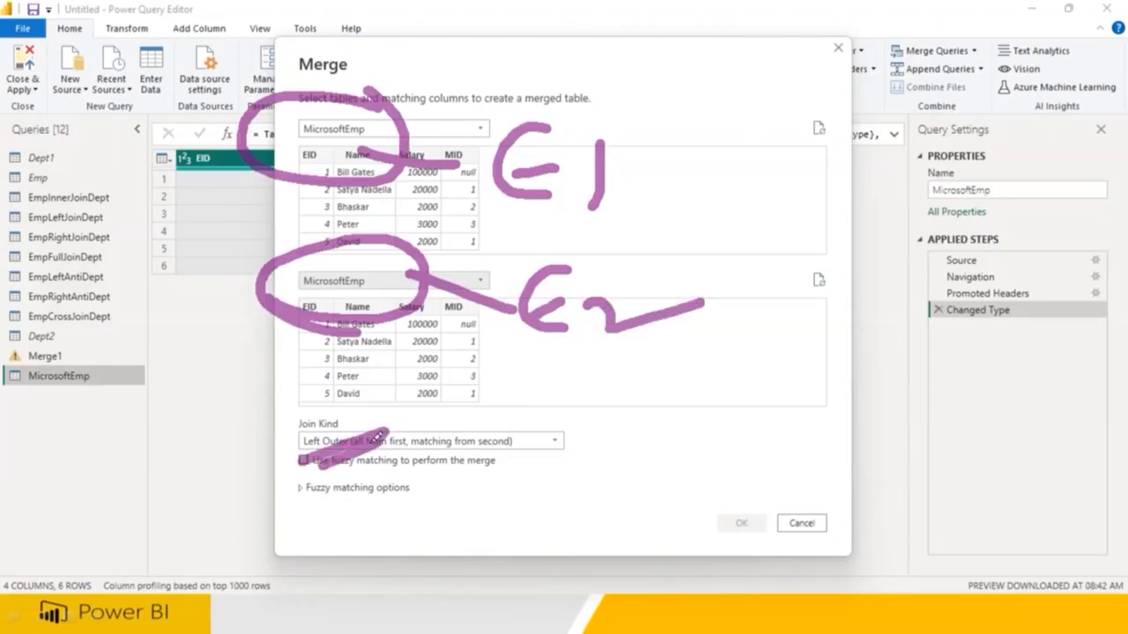
mouse_move(302, 332)
left_mouse_down()
mouse_move(278, 337)
mouse_move(280, 351)
left_mouse_up()
mouse_move(445, 181)
left_mouse_down()
mouse_move(484, 151)
mouse_move(435, 167)
mouse_move(438, 183)
left_mouse_up()
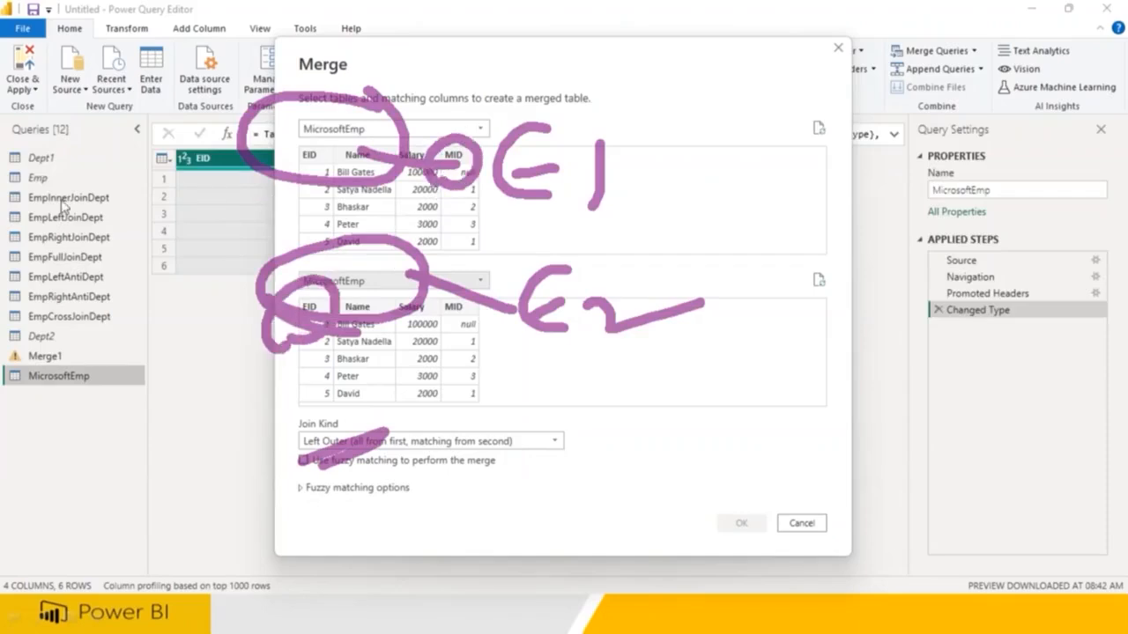
key("Escape")
Create an inner join matching MID in the first table to EID in the second, and expand all MicrosoftEmp columns without a prefix
left_click(333, 441)
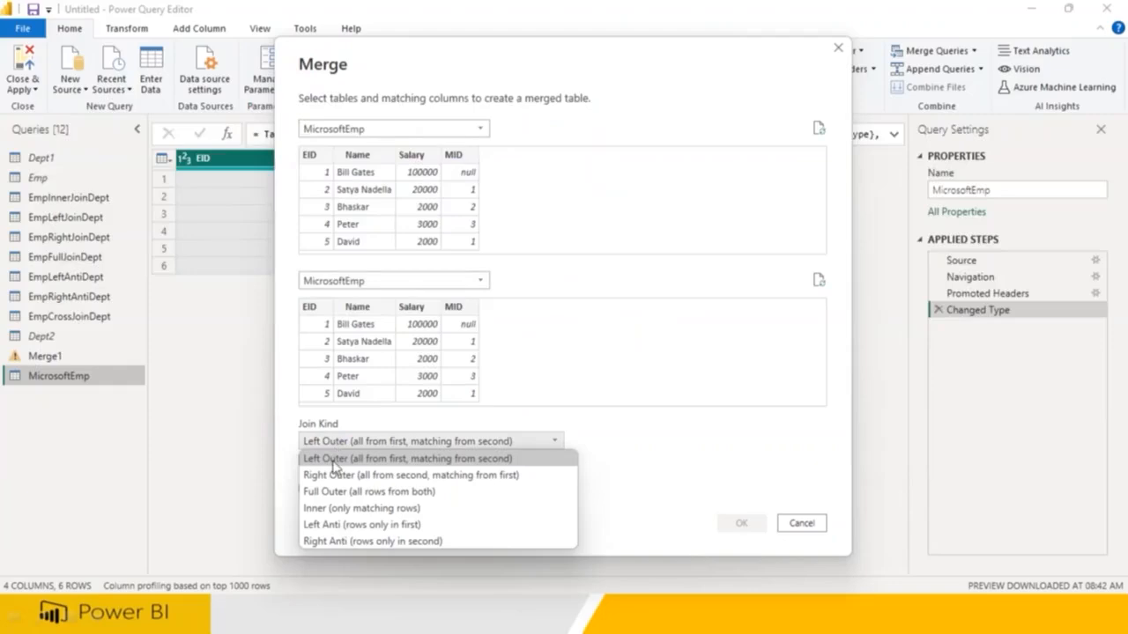
left_click(336, 508)
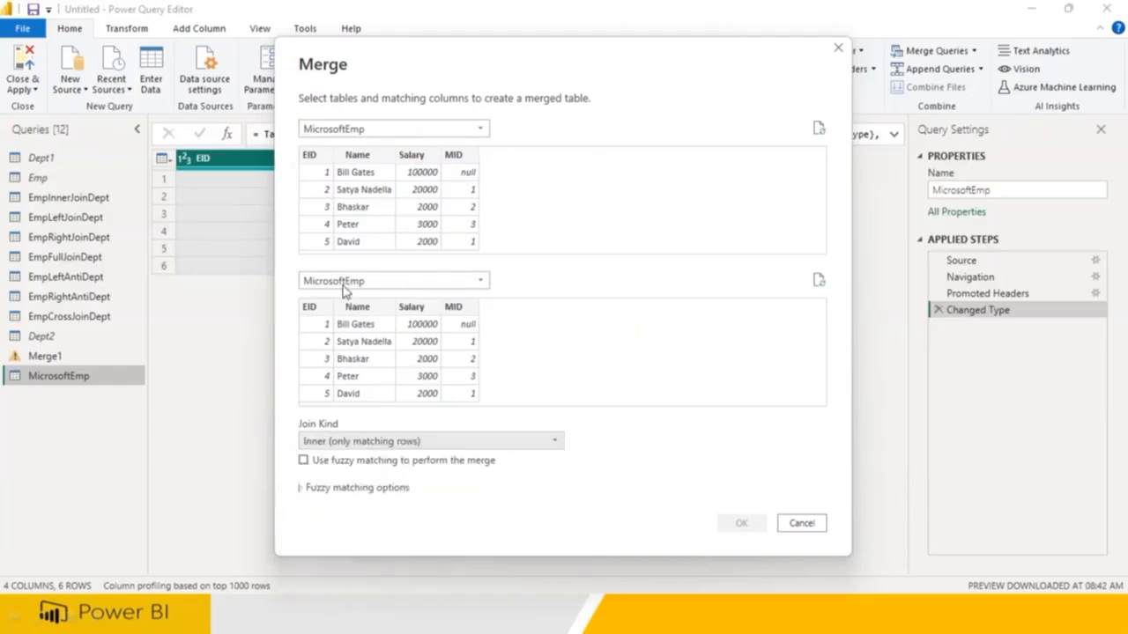
left_click(310, 308)
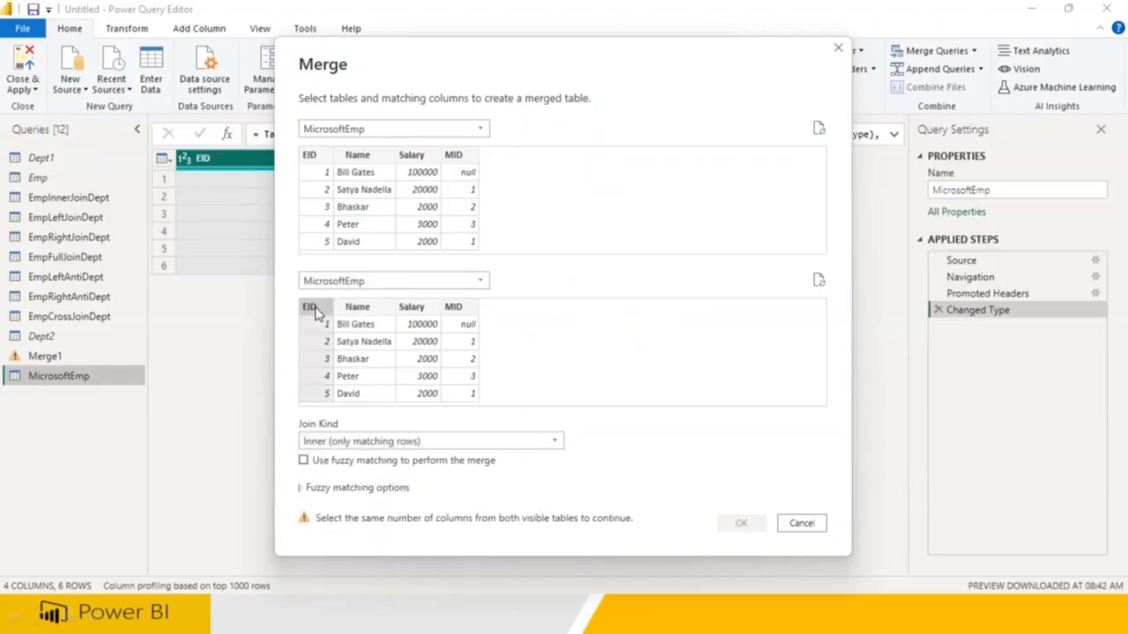
left_click(464, 158)
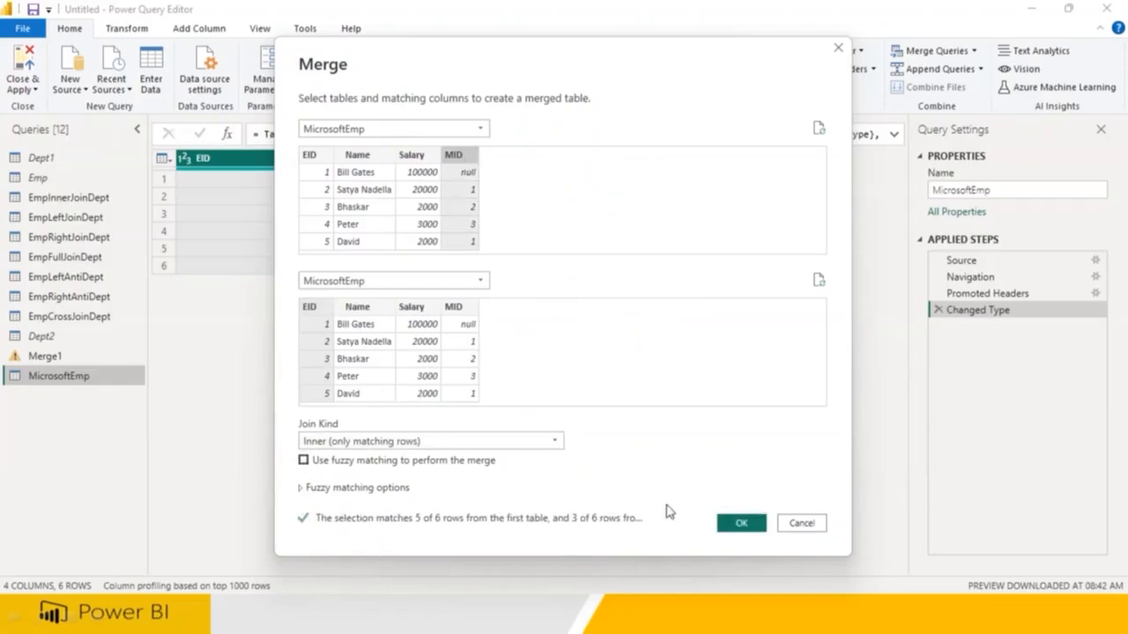
left_click(740, 523)
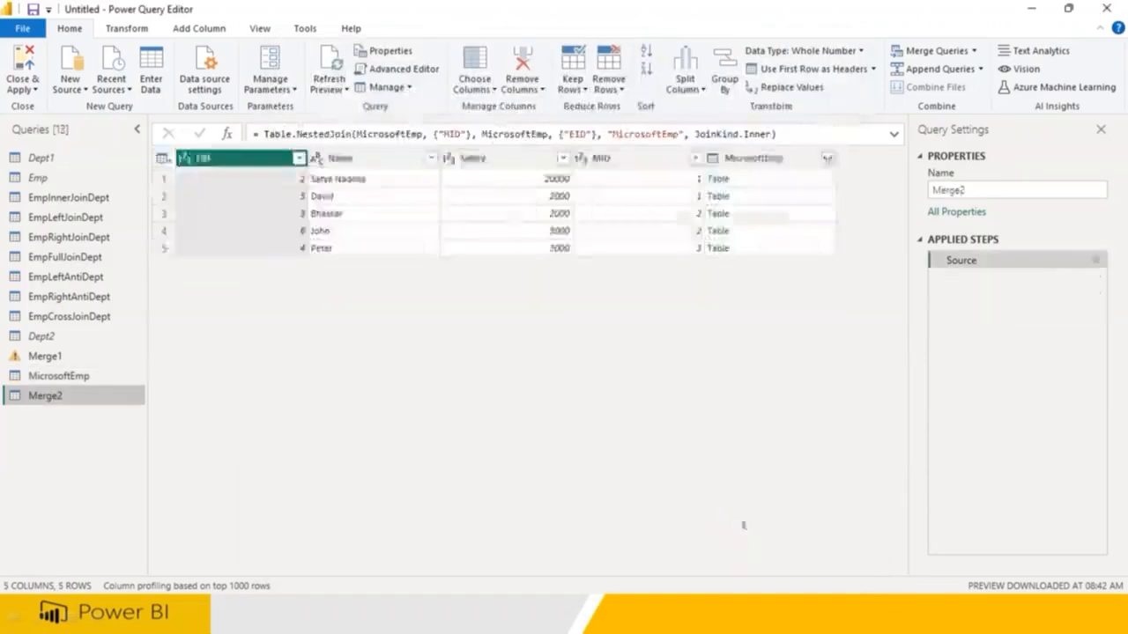
left_click(827, 158)
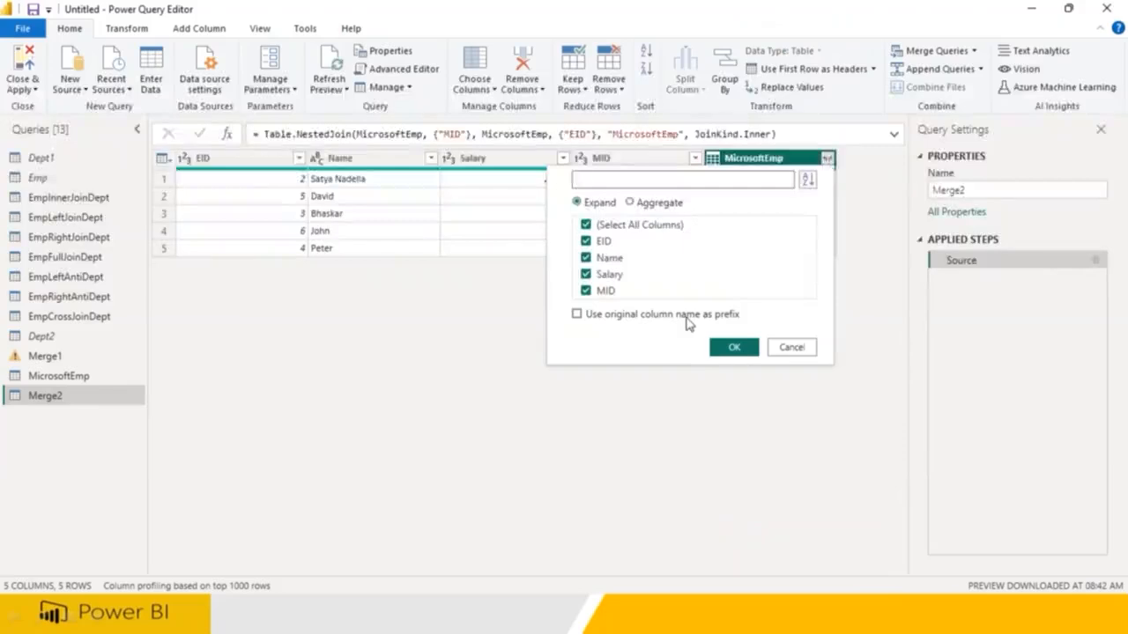
left_click(735, 348)
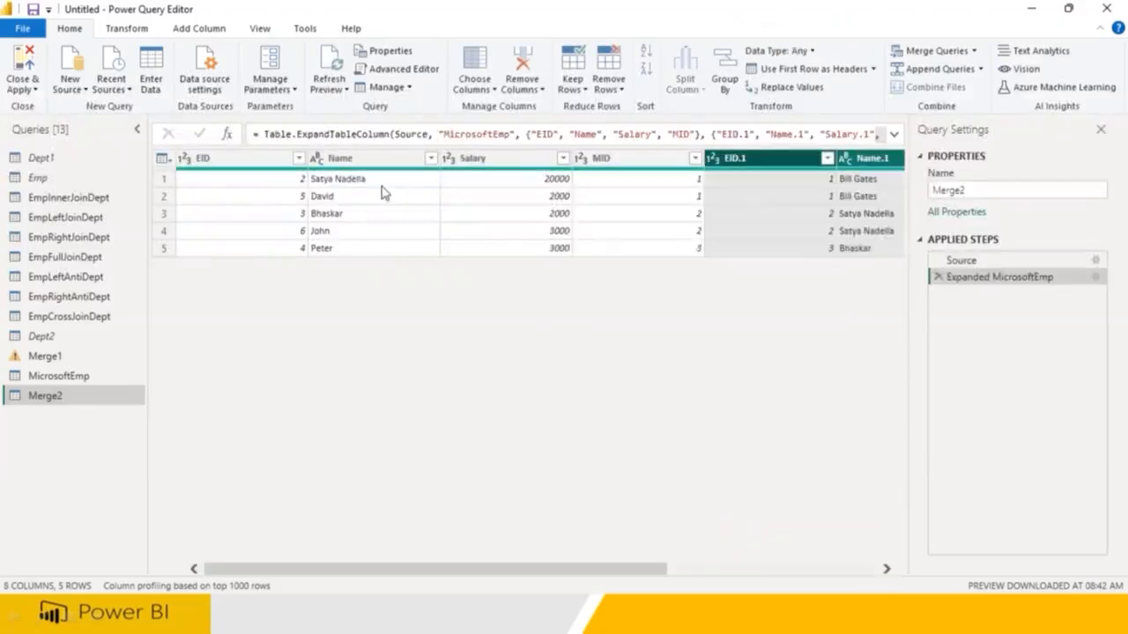
Compare each employee's Name and MID with the manager name in Name.1 for the first three rows
left_click(351, 184)
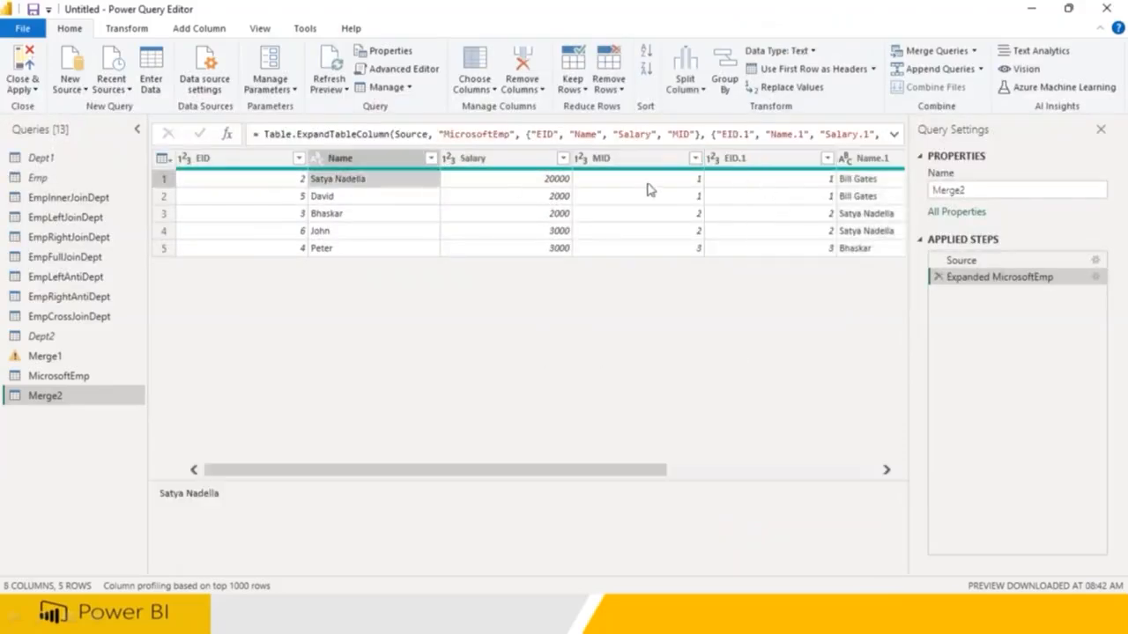
left_click(649, 187)
left_click(857, 183)
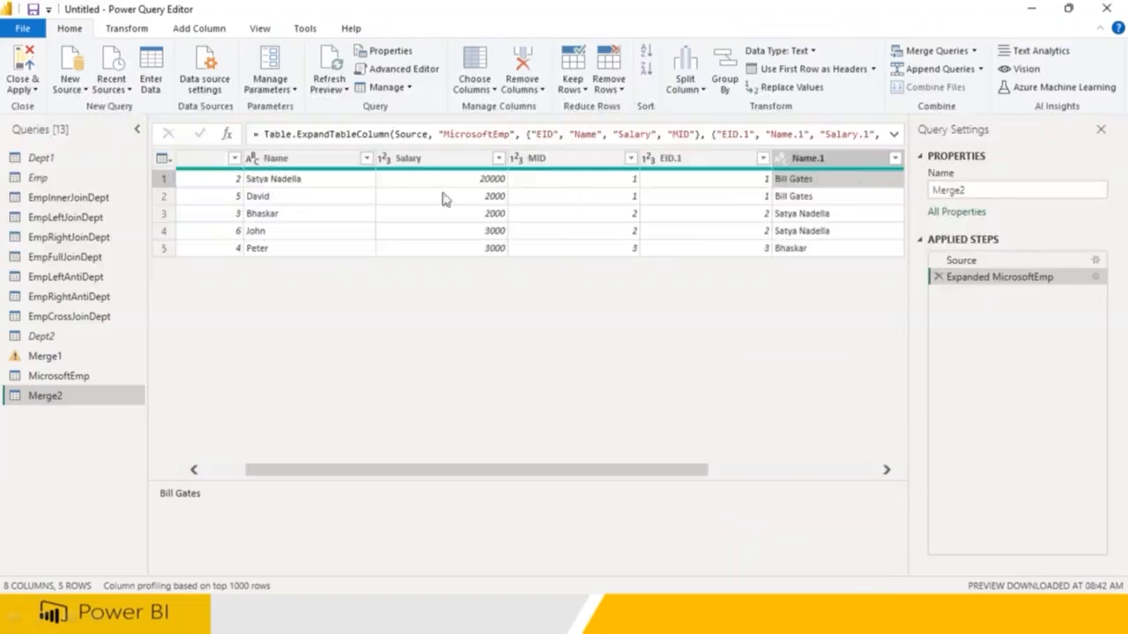
left_click(297, 198)
left_click(622, 201)
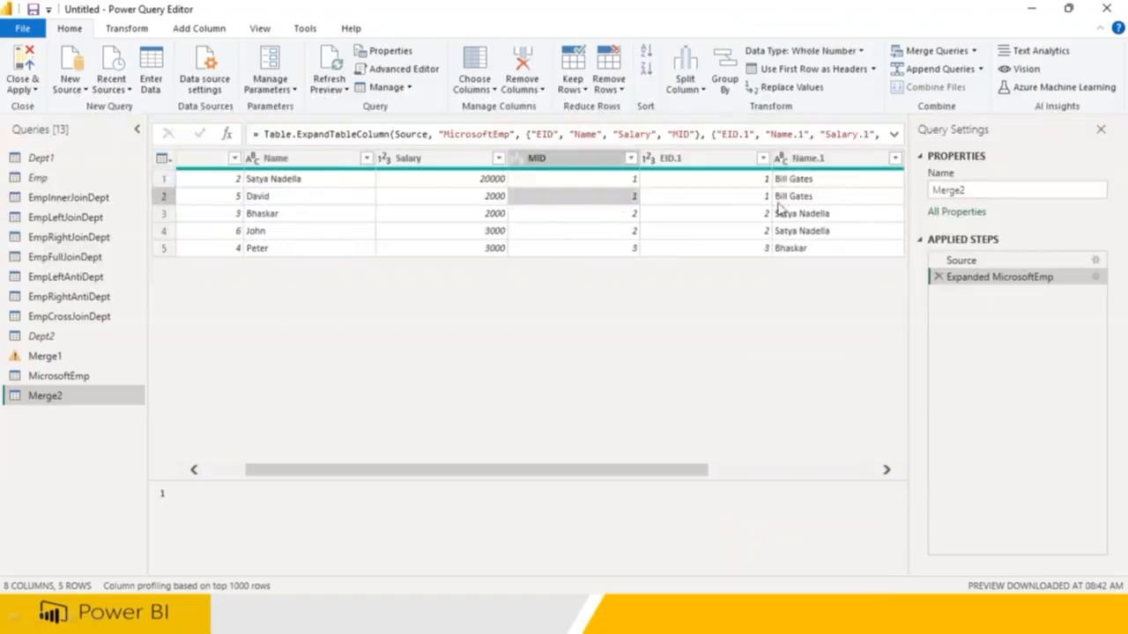
left_click(764, 199)
left_click(296, 218)
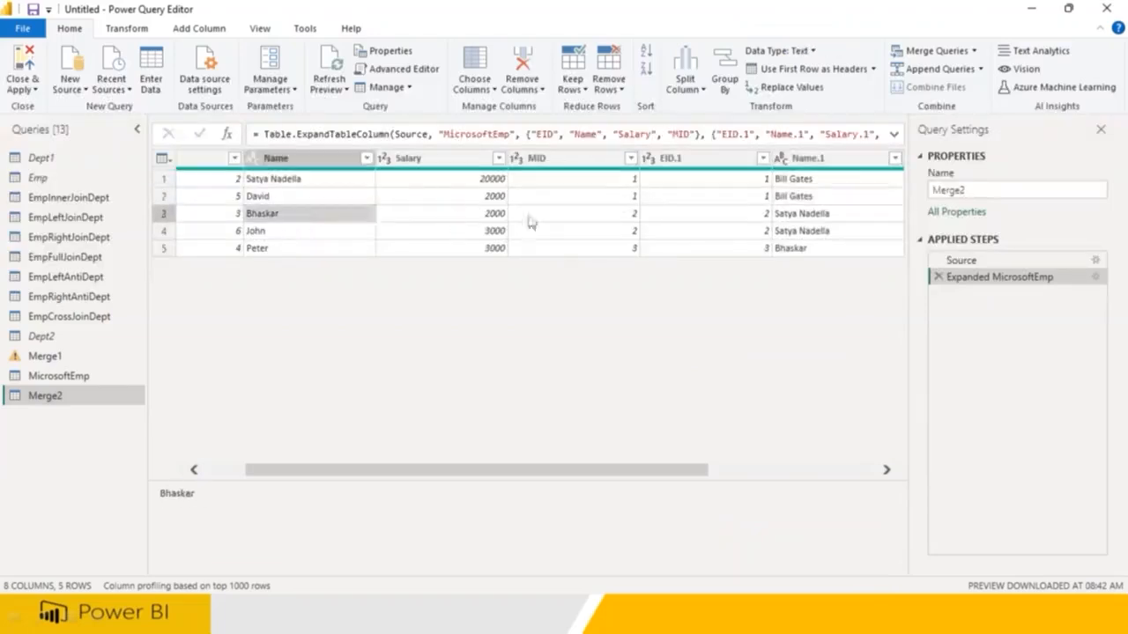
left_click(614, 220)
left_click(802, 220)
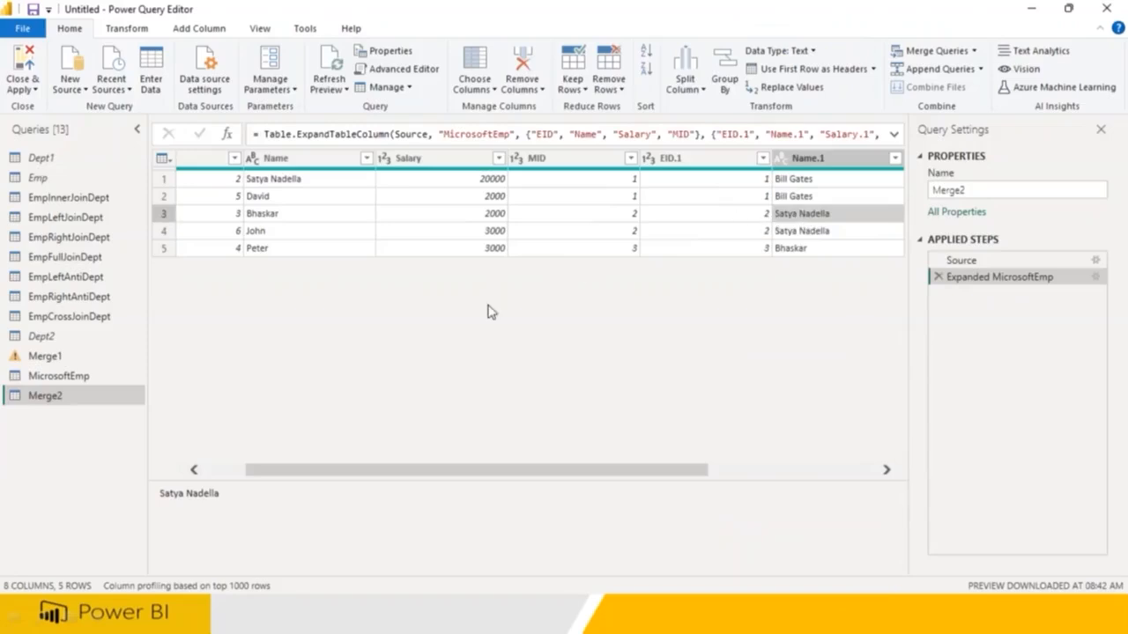
Edit the Source step of the Merge2 query and change its join kind to Left Outer
left_click(214, 474)
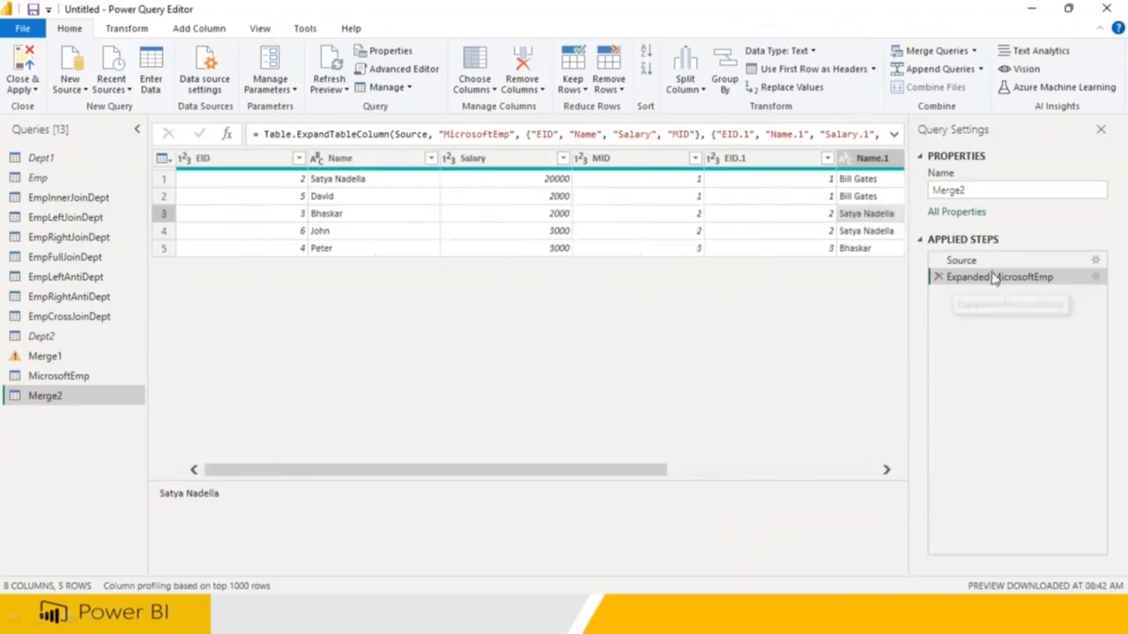
left_click(1097, 261)
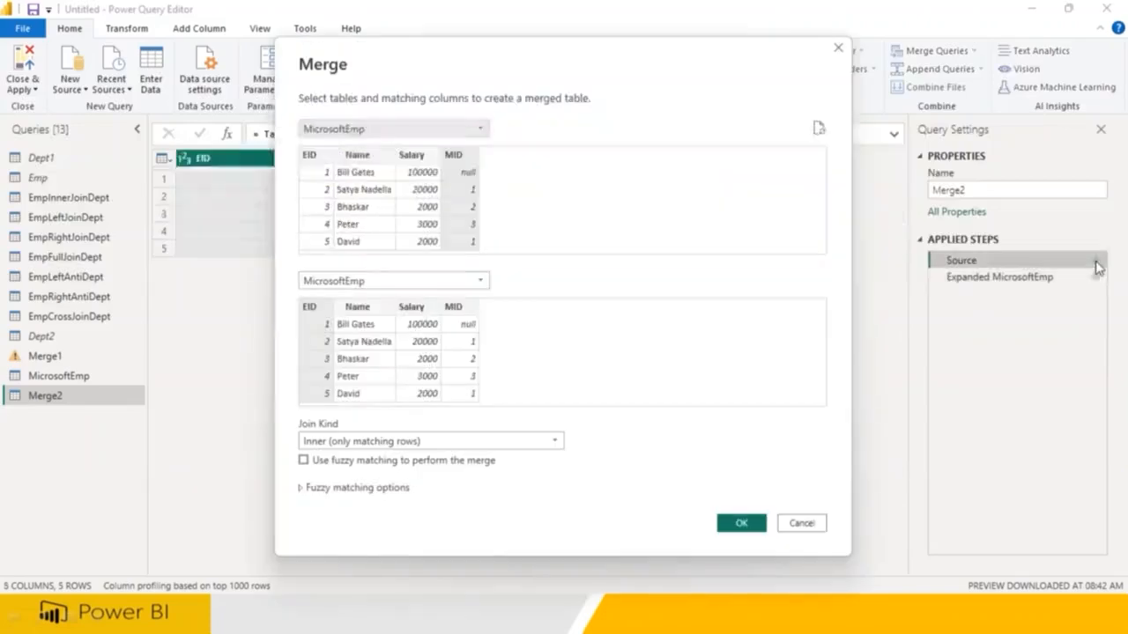
left_click(340, 445)
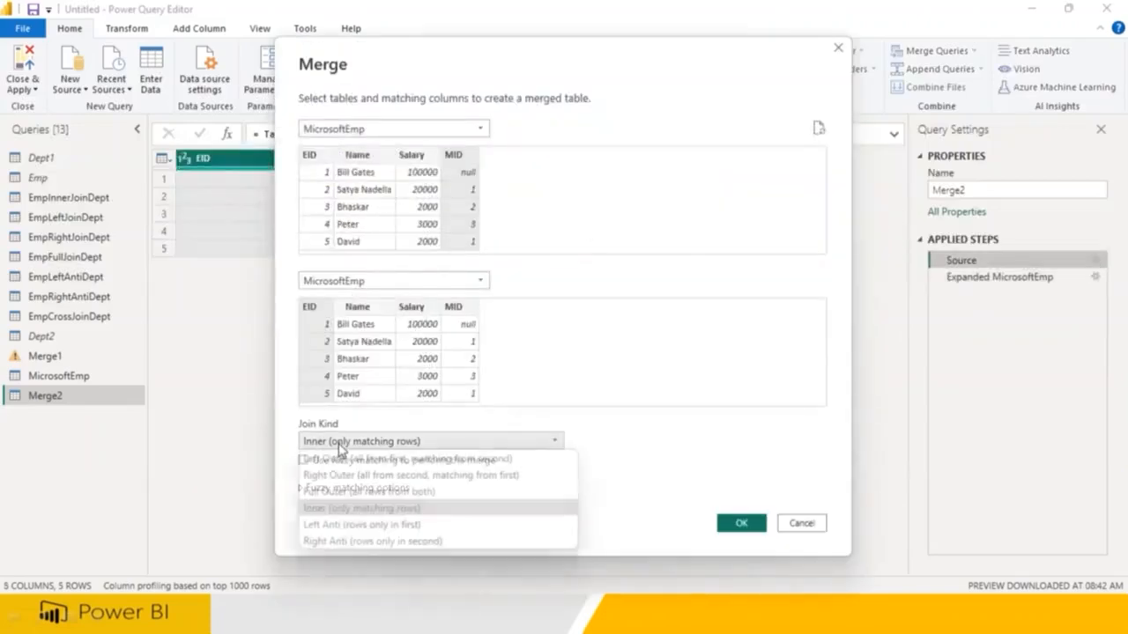
left_click(344, 460)
left_click(740, 524)
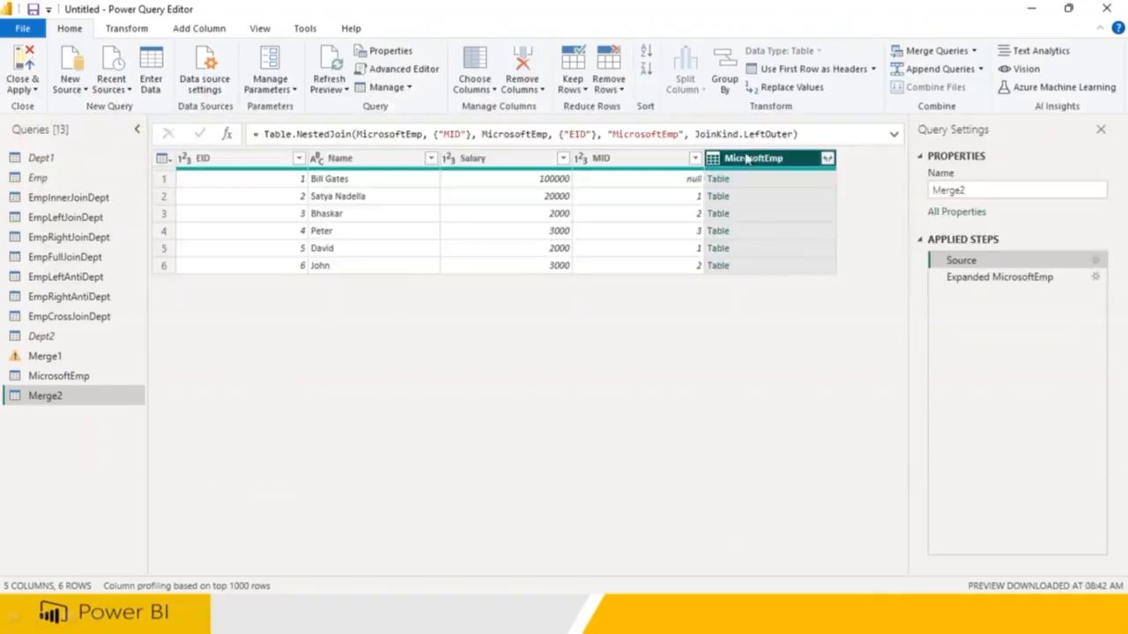
Expand all columns of the nested MicrosoftEmp table as an inserted step and check the manager fields of the last row
left_click(827, 159)
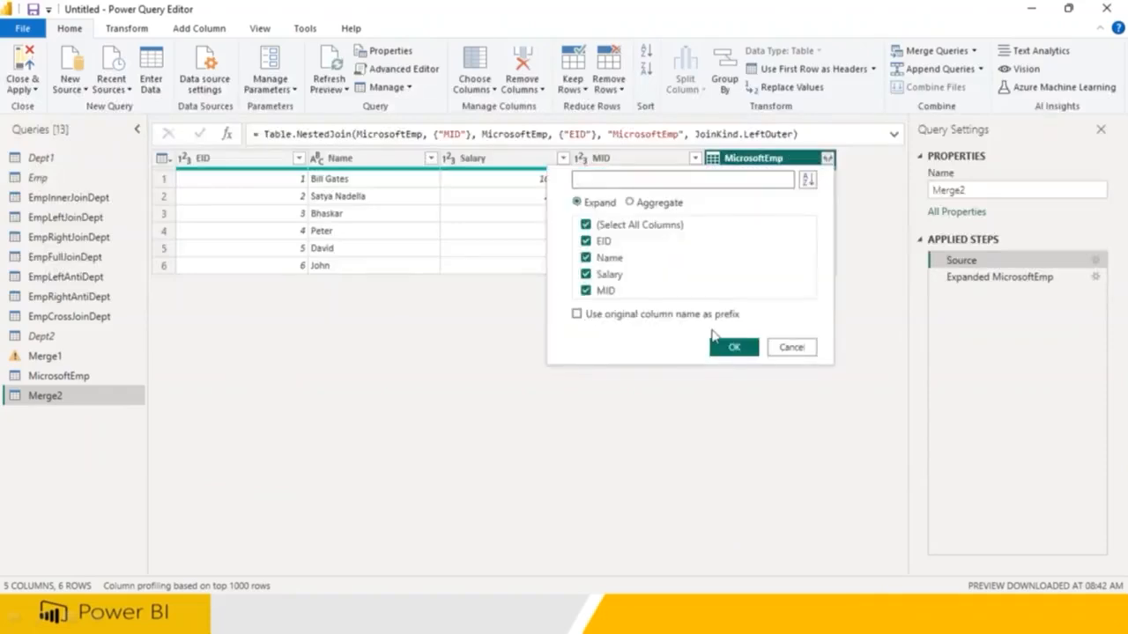
left_click(731, 349)
left_click(652, 339)
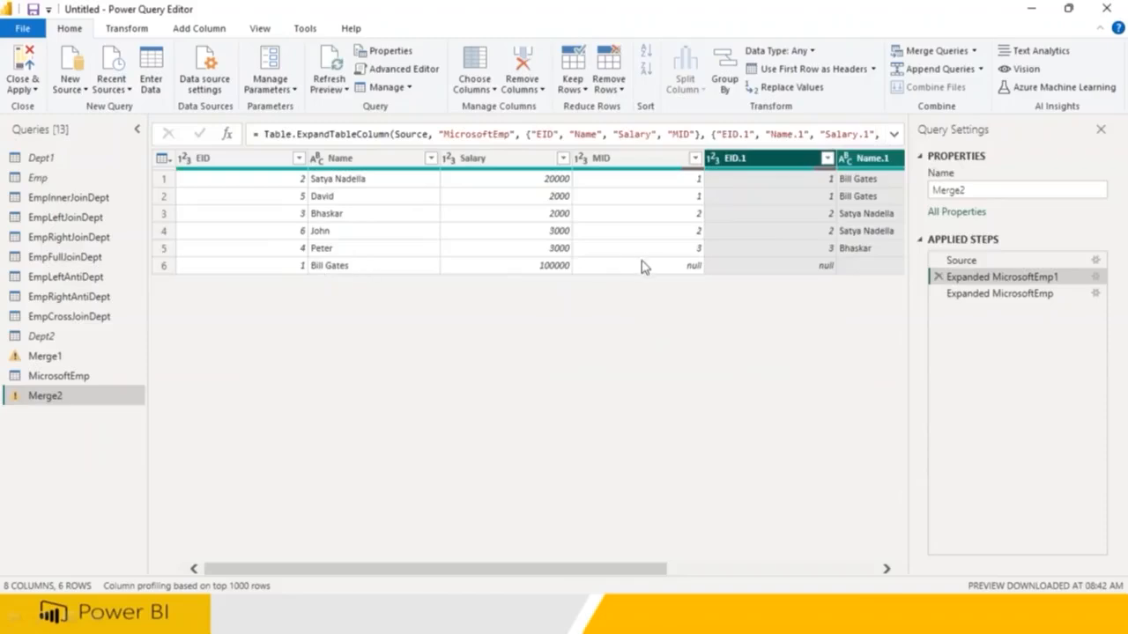
left_click(644, 268)
left_click(739, 269)
left_click(863, 272)
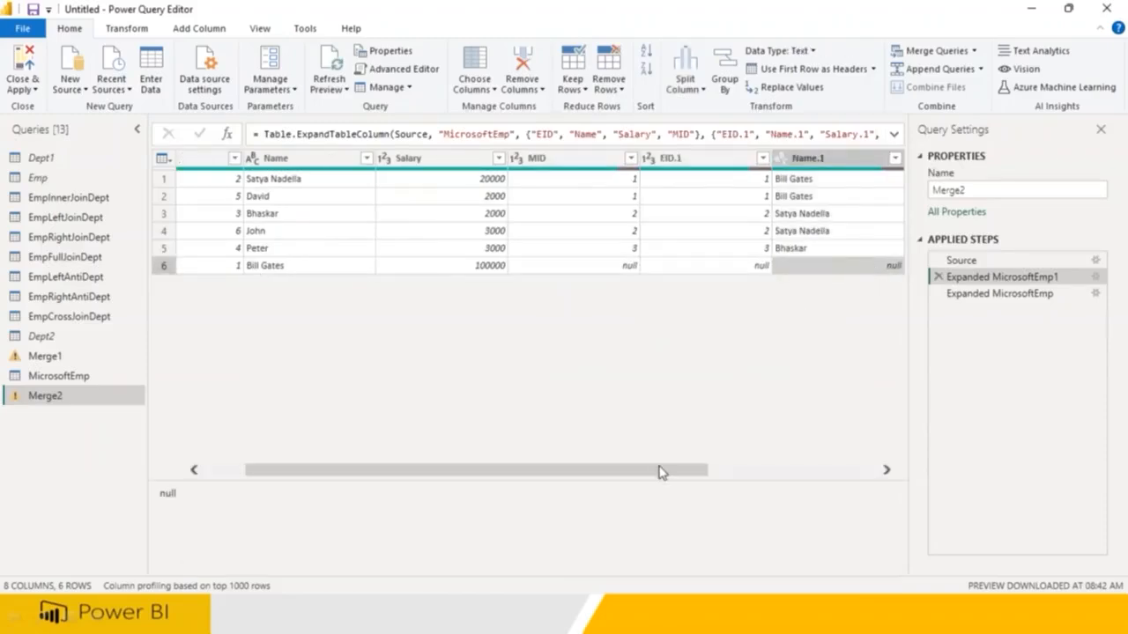
left_click_drag(660, 470, 427, 458)
Rename the Merge2 query as EmpSelfJoinEmp and reselect it after viewing MicrosoftEmp
left_click(985, 187)
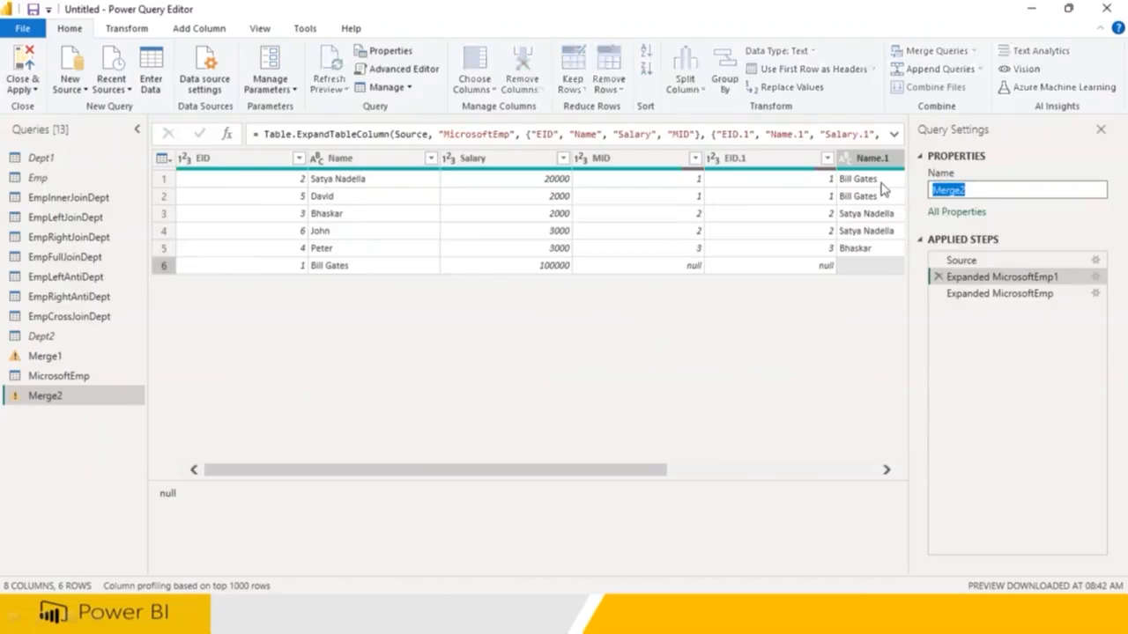
type("EmpSelfJoinEmp")
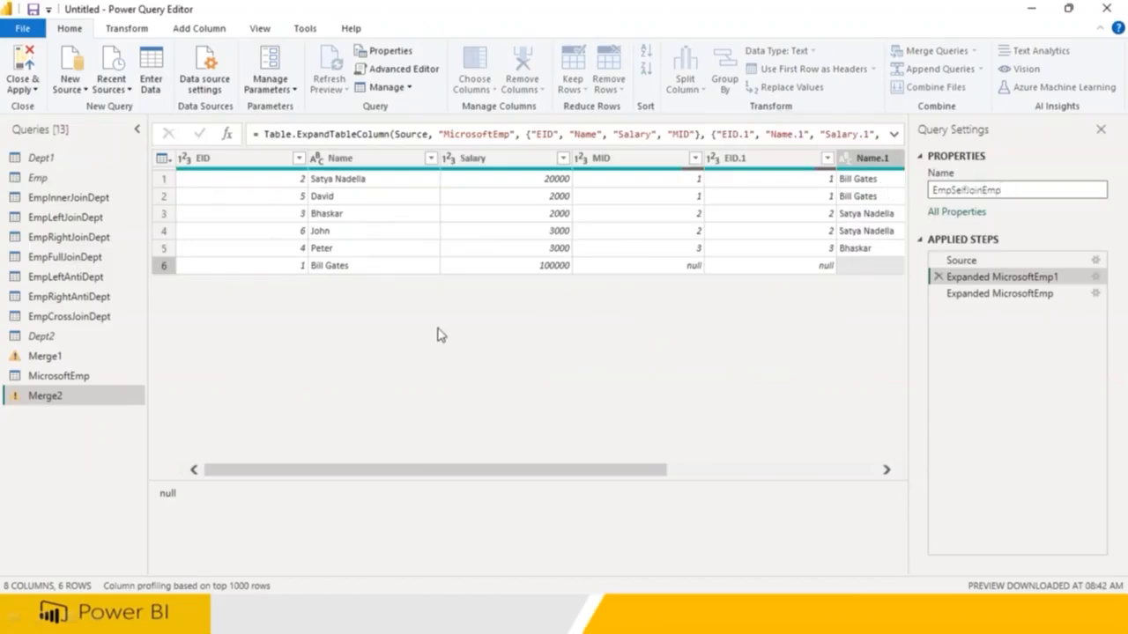
key("Return")
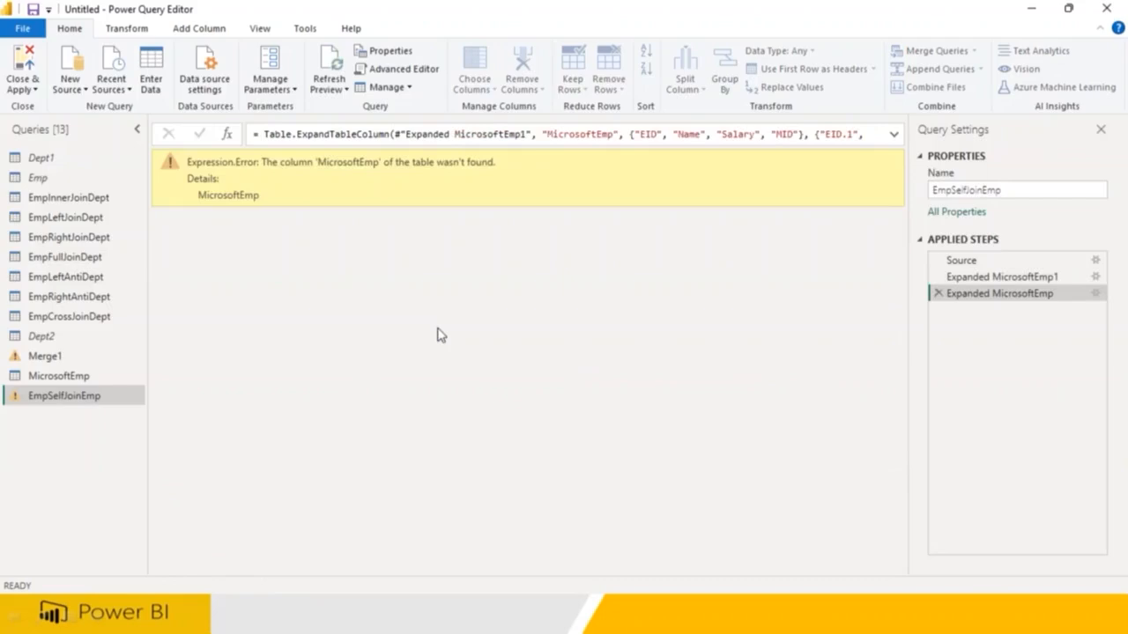
left_click(67, 377)
left_click(63, 401)
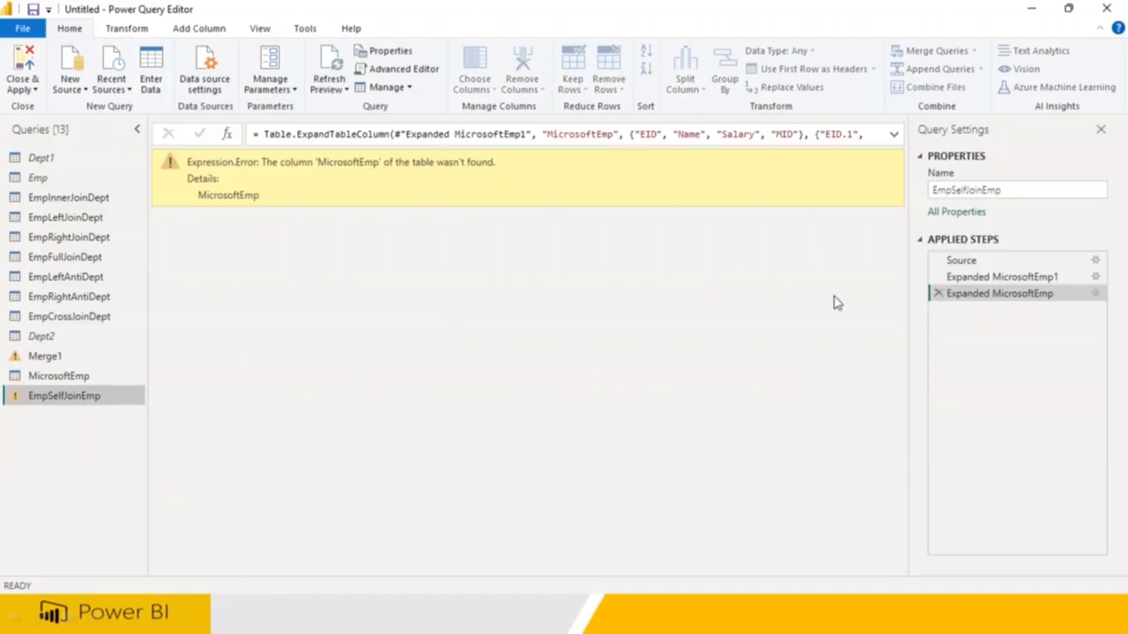
Close the query settings pane, delete the Merge1 query and confirm the deletion
left_click(1101, 129)
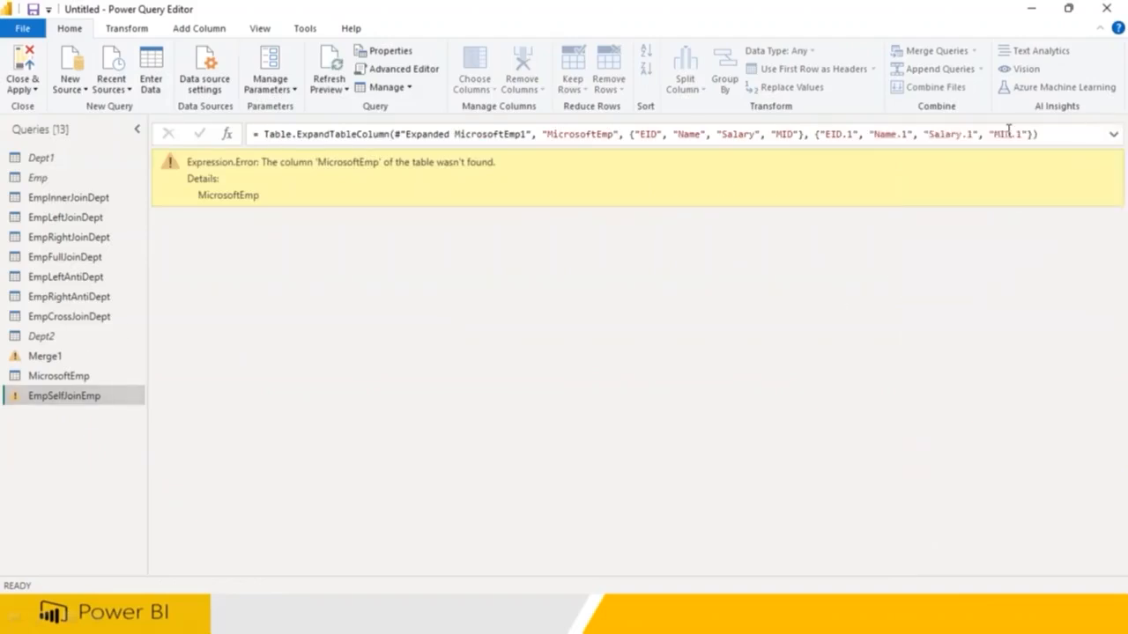
left_click(40, 356)
right_click(38, 356)
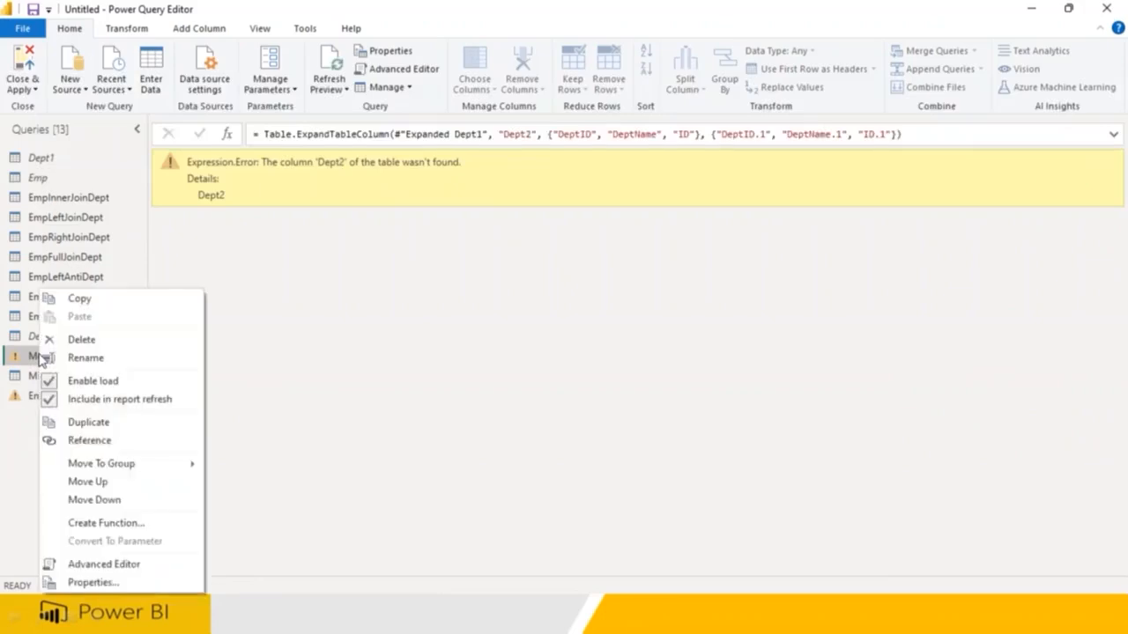
left_click(53, 339)
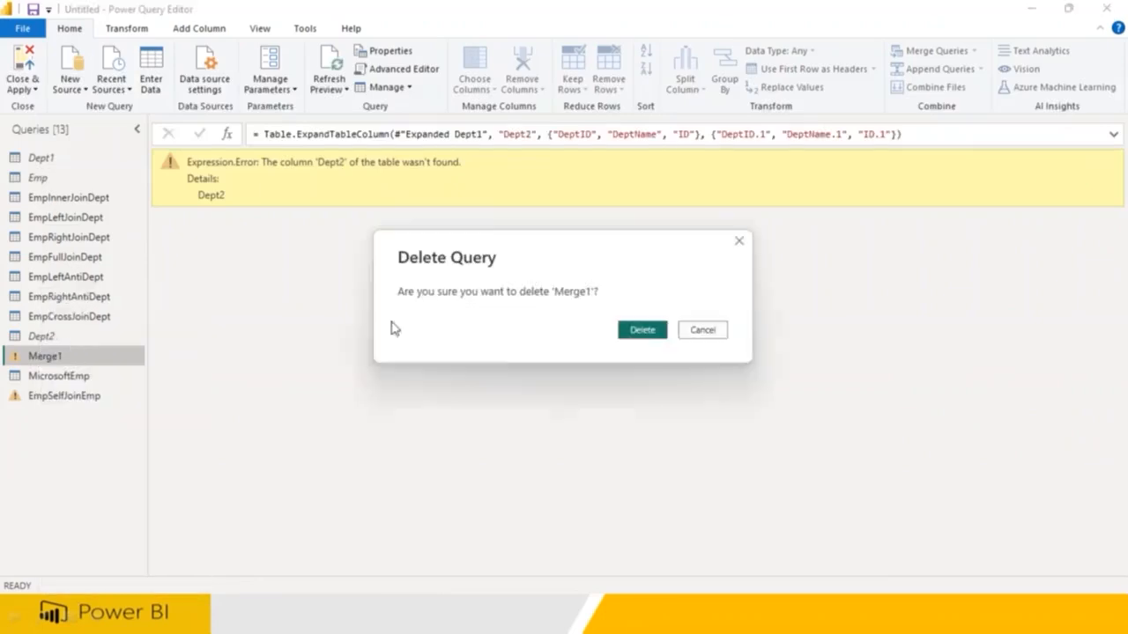
left_click(641, 332)
Delete the EmpSelfJoinEmp query and confirm the deletion
left_click(75, 379)
right_click(75, 379)
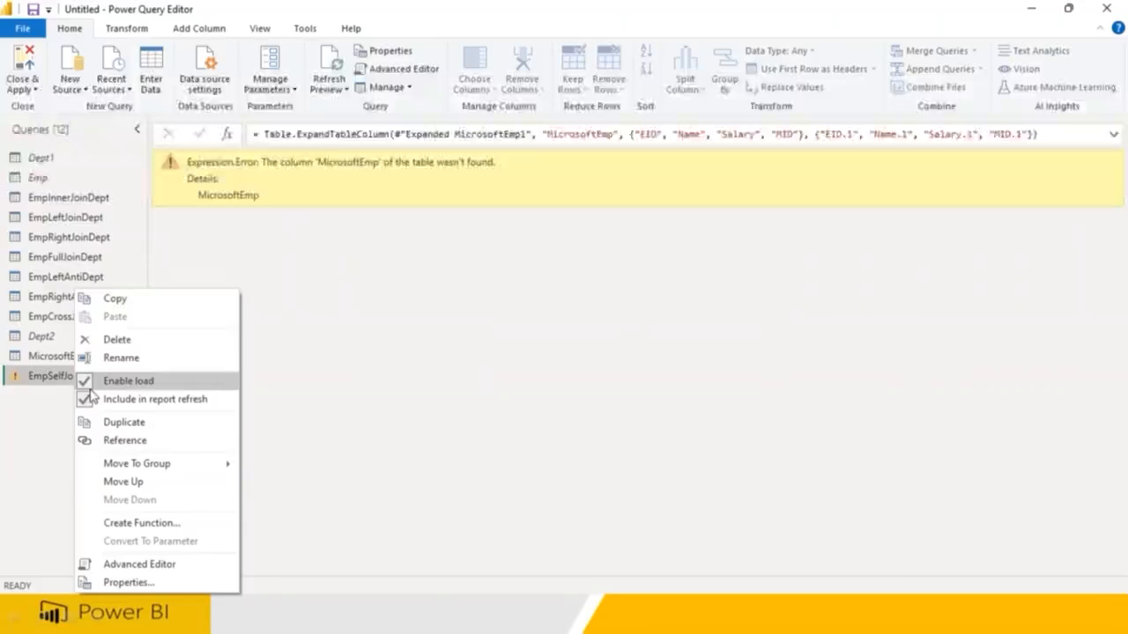
left_click(114, 341)
left_click(645, 342)
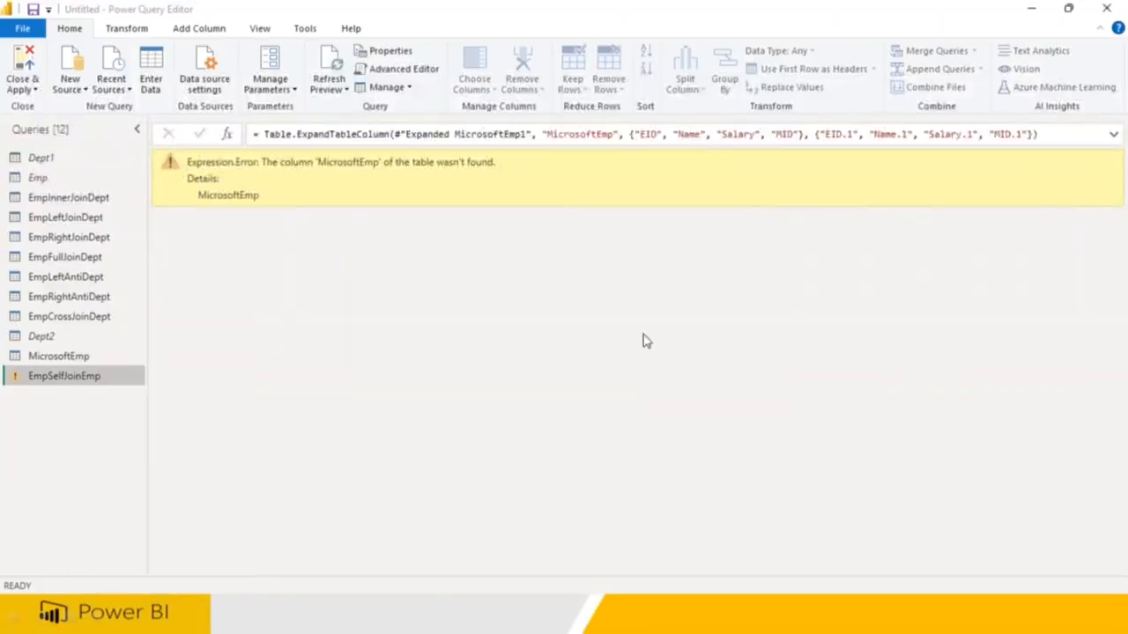
Merge MicrosoftEmp with itself as a new query, matching MID in the first table to EID in the second with a Left Outer join
left_click(91, 357)
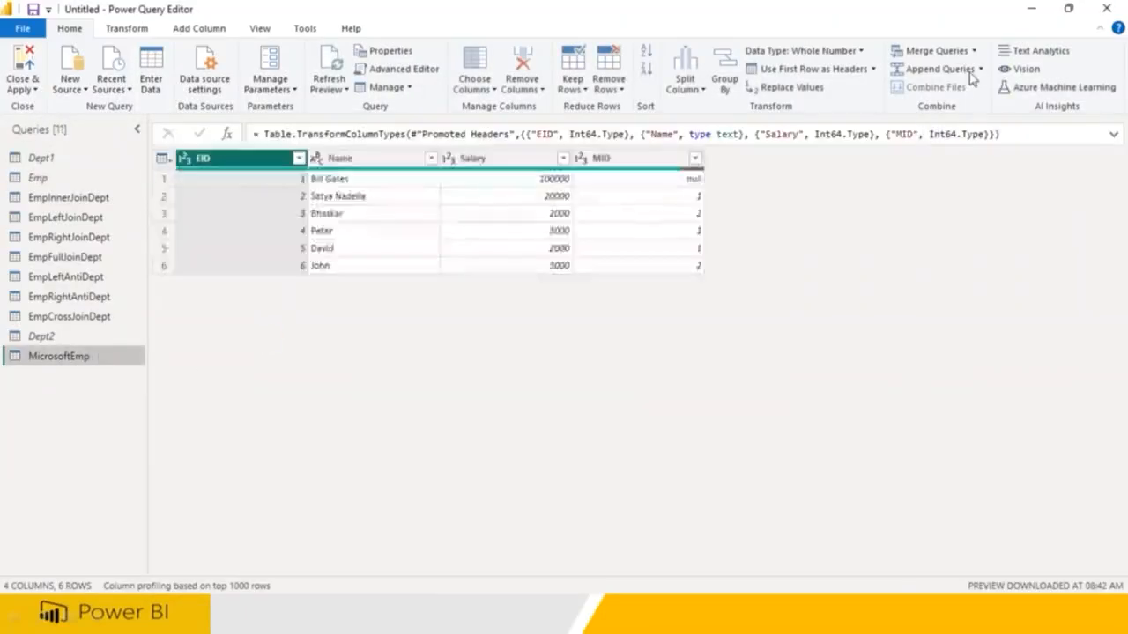
left_click(974, 51)
left_click(961, 88)
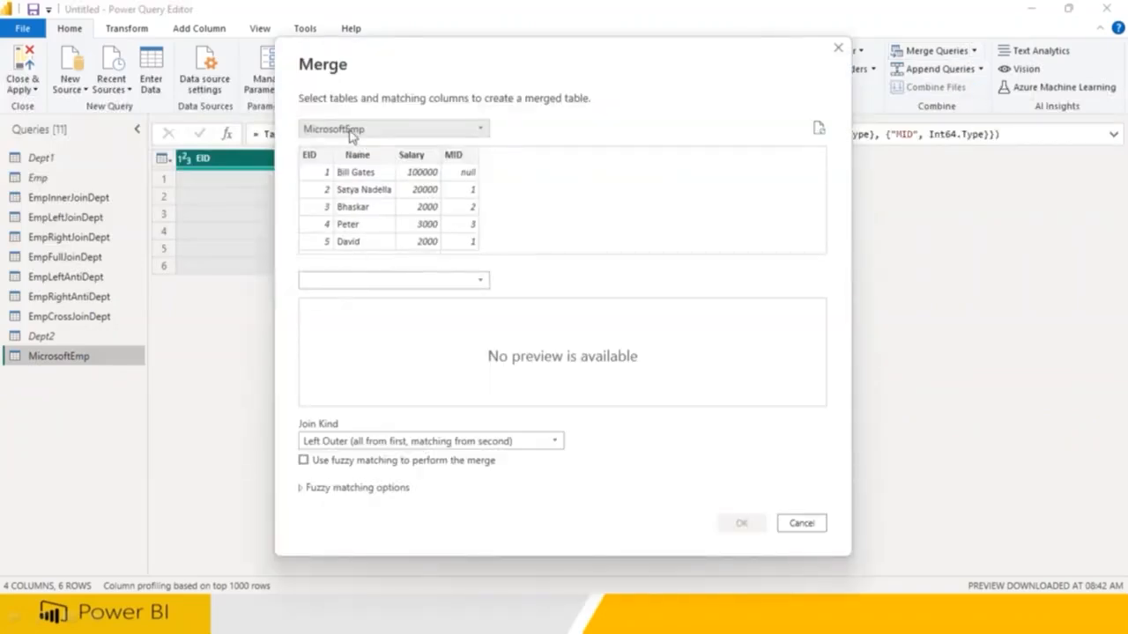
left_click(342, 280)
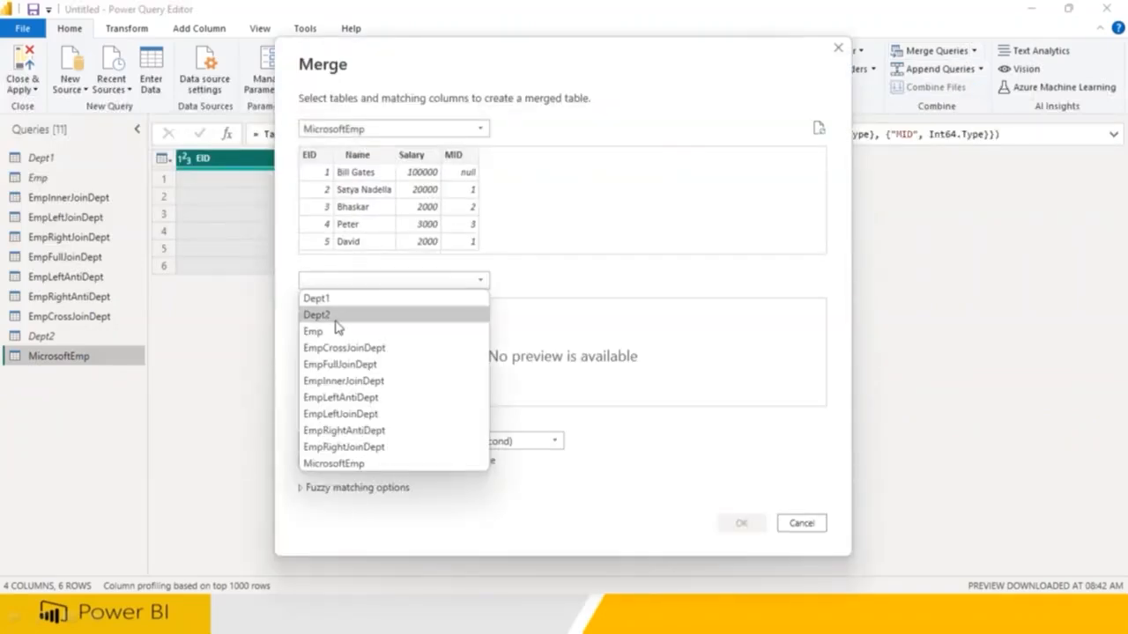
left_click(333, 464)
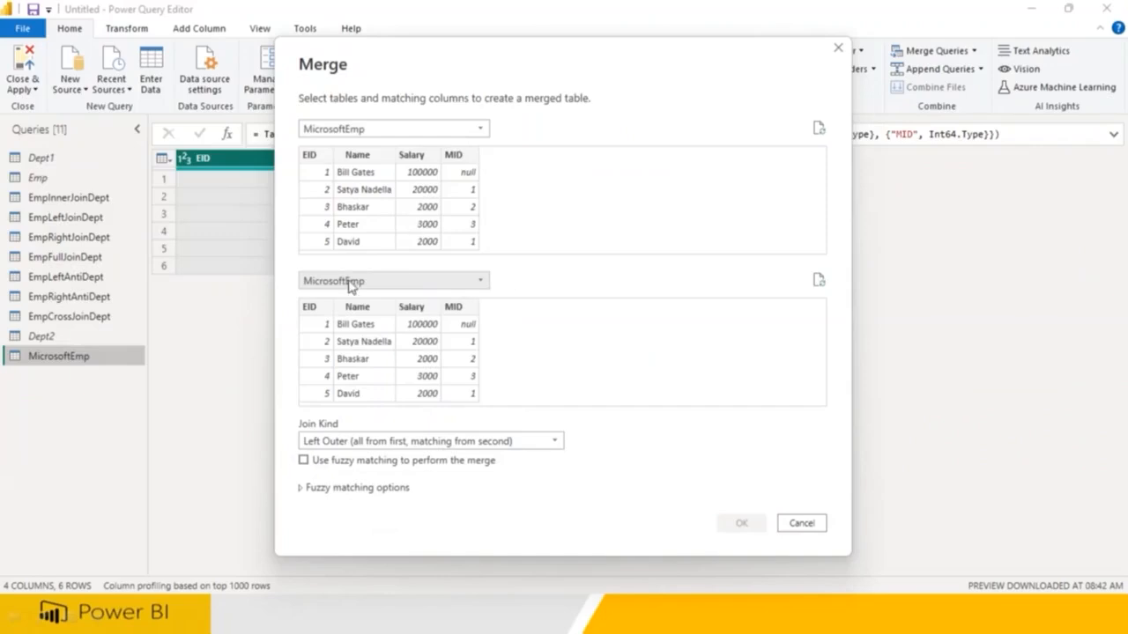
left_click(310, 307)
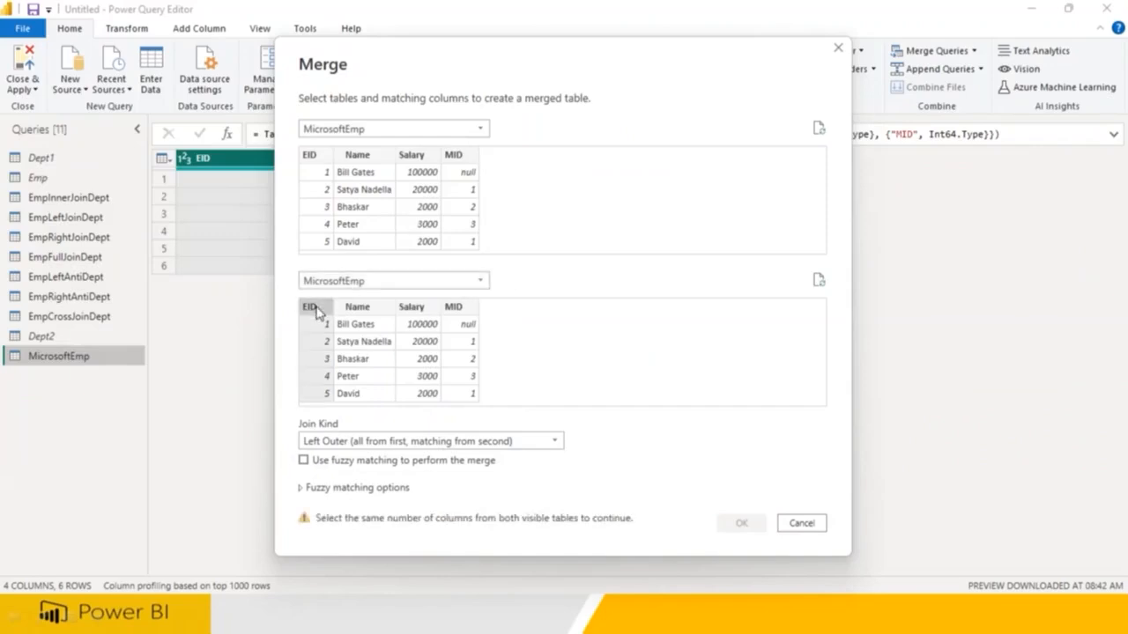
left_click(460, 157)
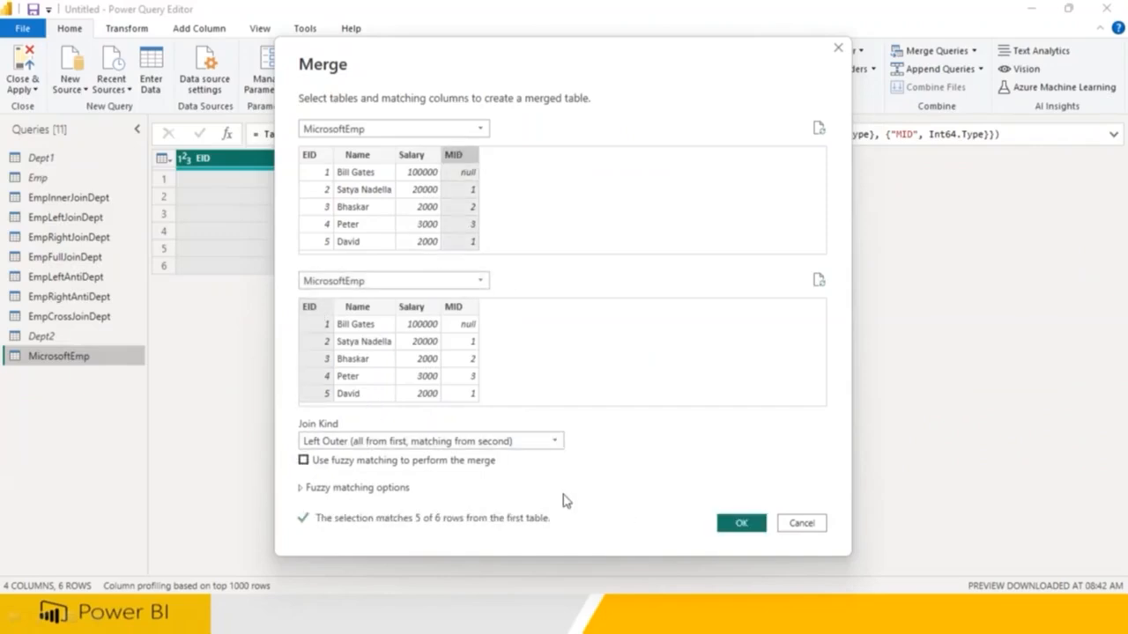
left_click(741, 523)
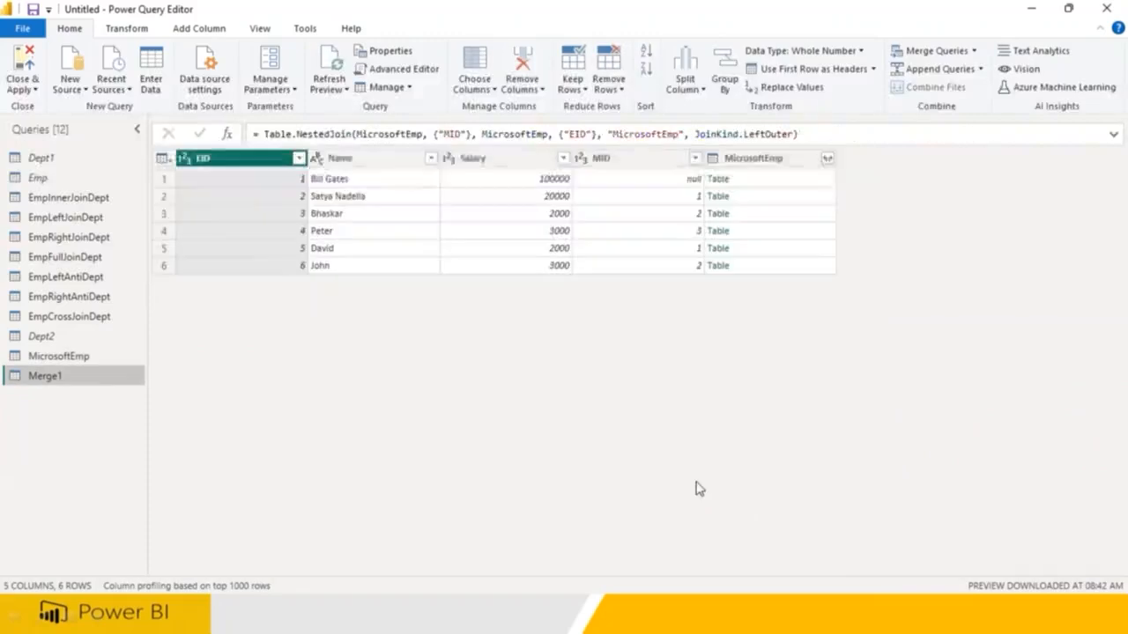
Expand all columns of the nested MicrosoftEmp table without the table name as prefix and view the added manager columns
left_click(826, 158)
left_click(575, 312)
left_click(732, 348)
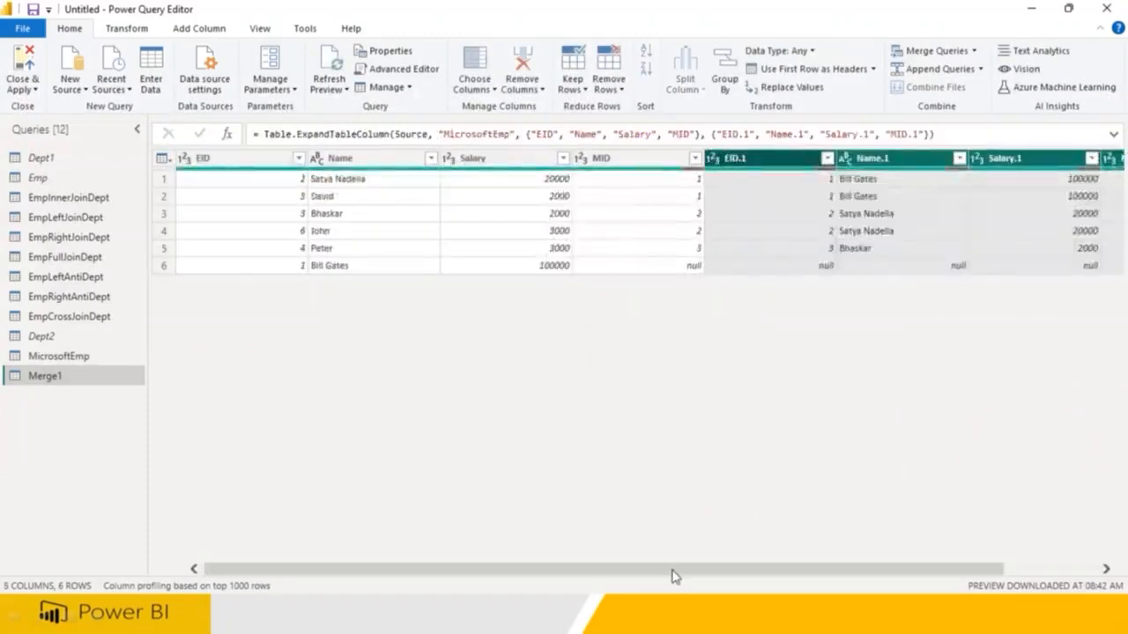
left_click_drag(672, 570, 775, 569)
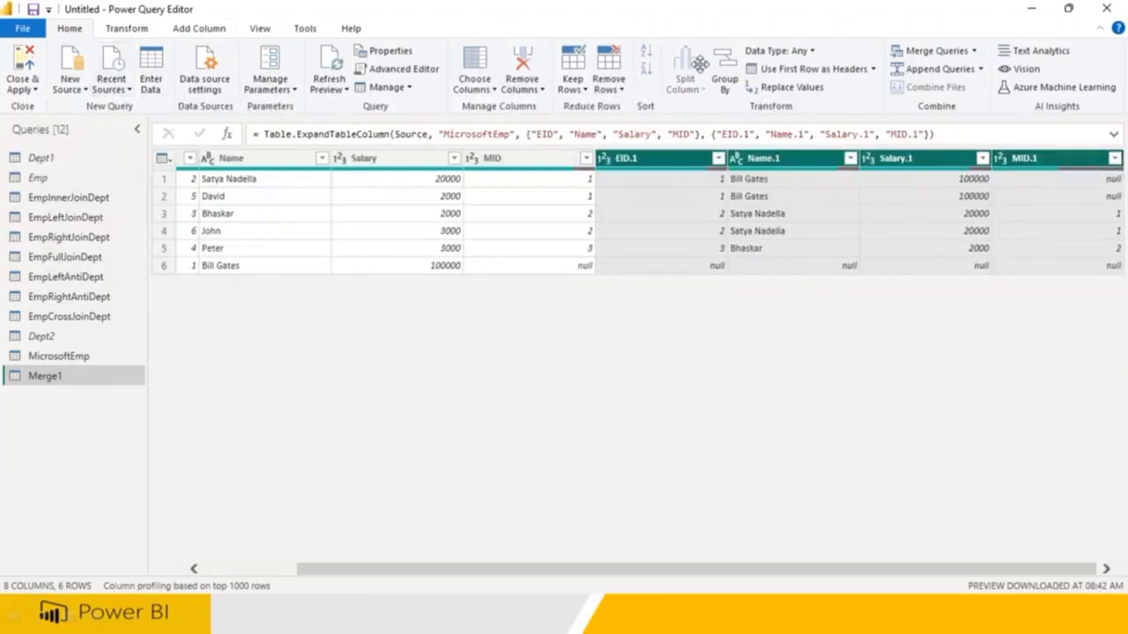
left_click(714, 67)
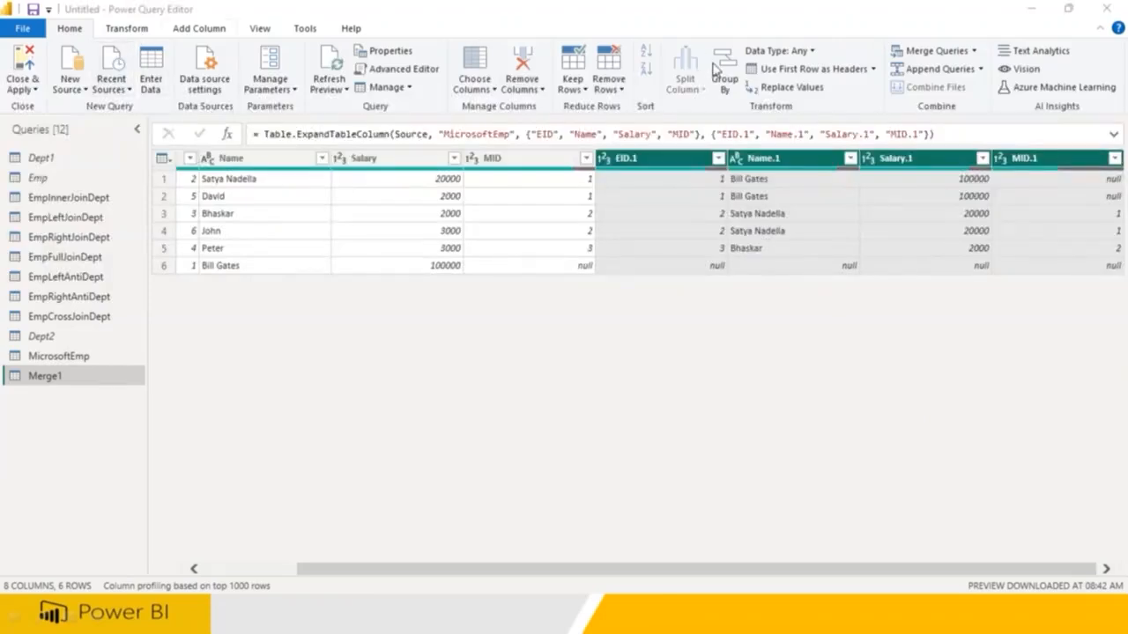
Show the query settings and rename the Merge1 query as EmpSelfJoinEmp
left_click(262, 33)
left_click(24, 75)
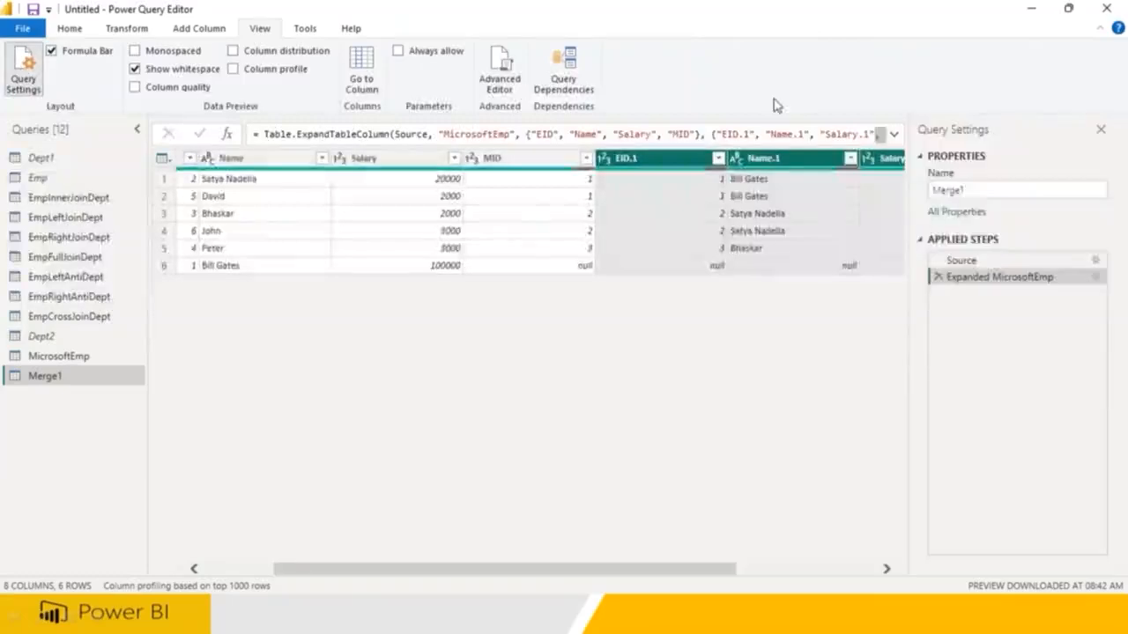
double_click(943, 189)
type("EmpSelfJoi")
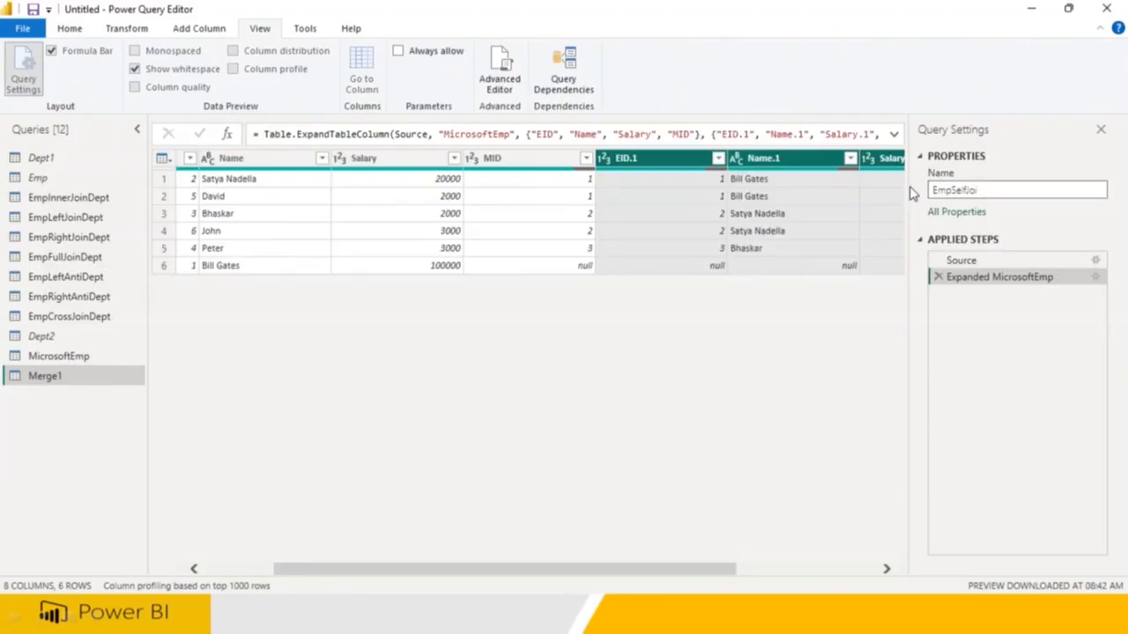
type("nEmp")
key("Return")
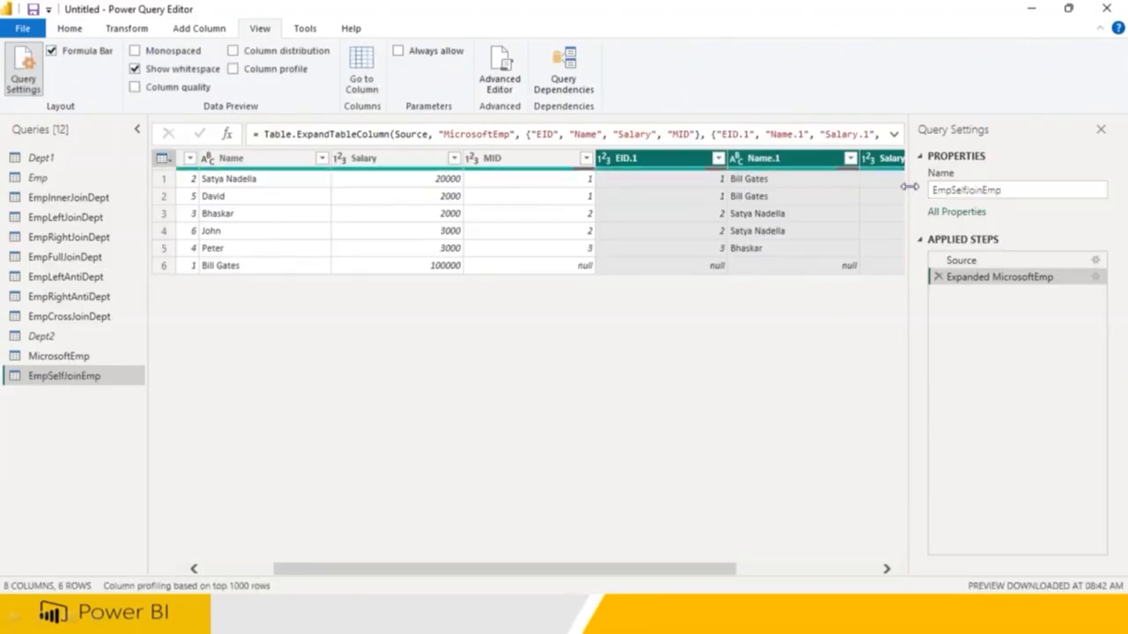
Move the Name.1 column of EmpSelfJoinEmp directly after the Name column
left_click(797, 571)
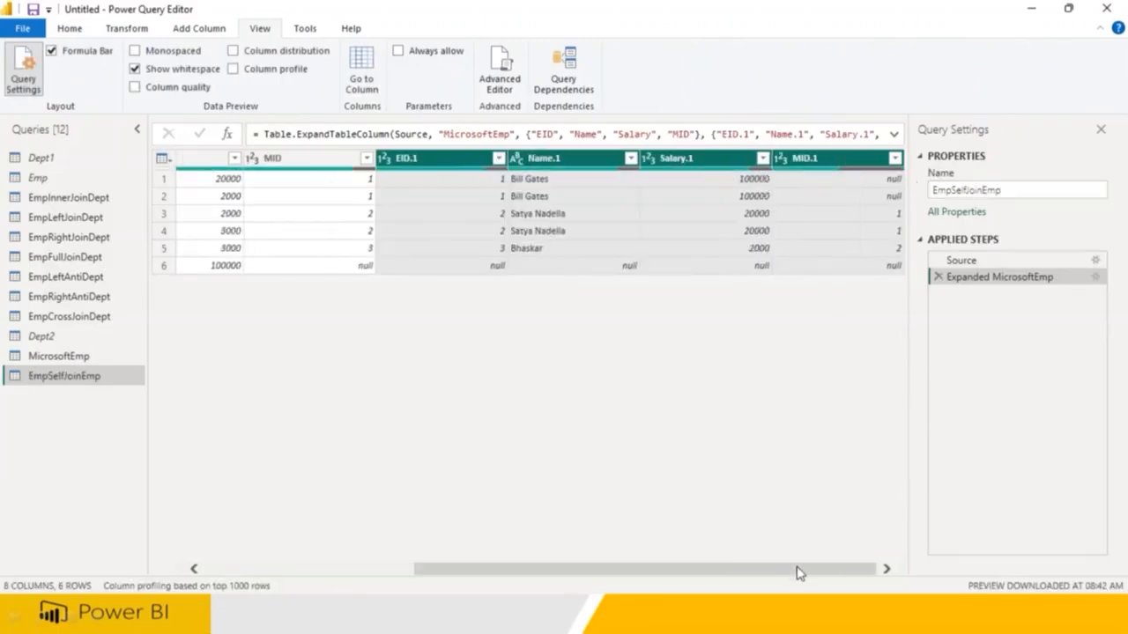
left_click(348, 568)
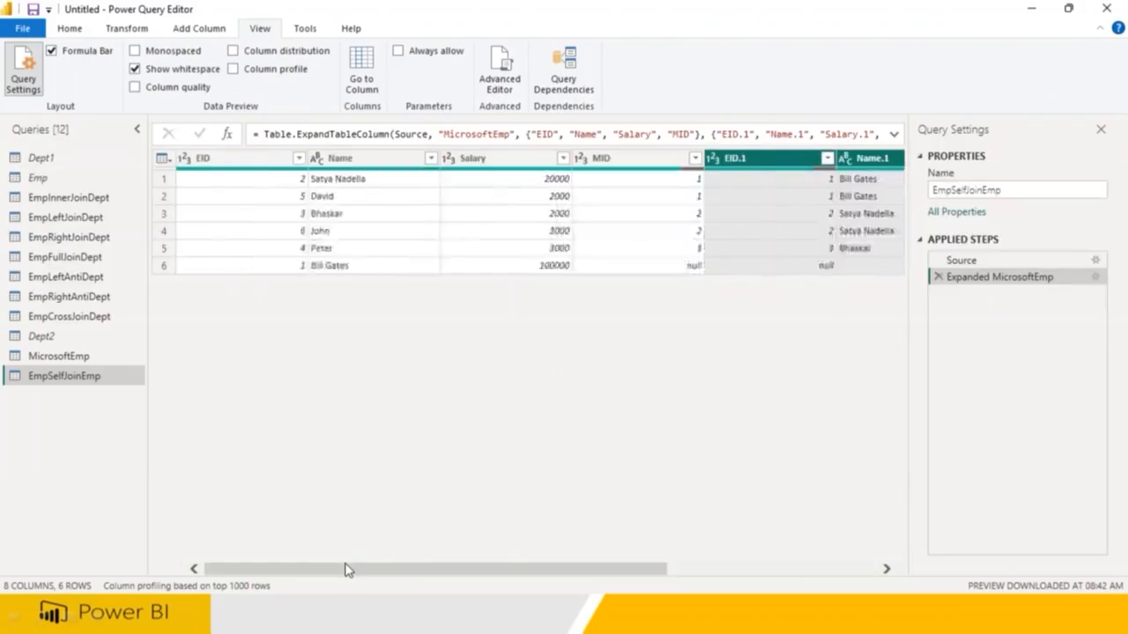
left_click(353, 159)
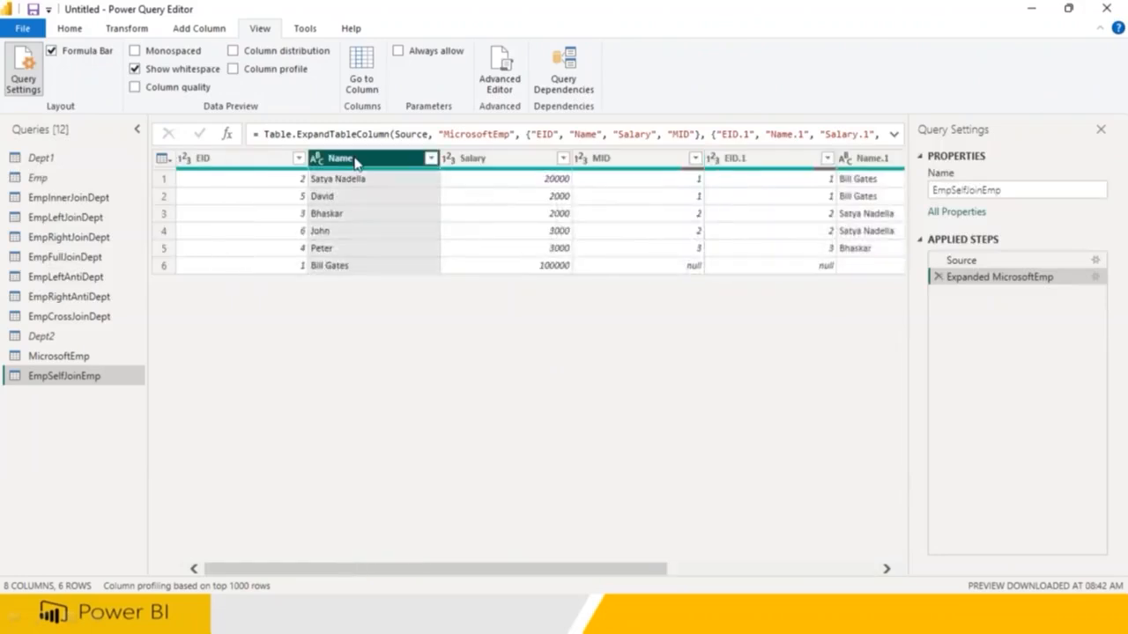
right_click(353, 159)
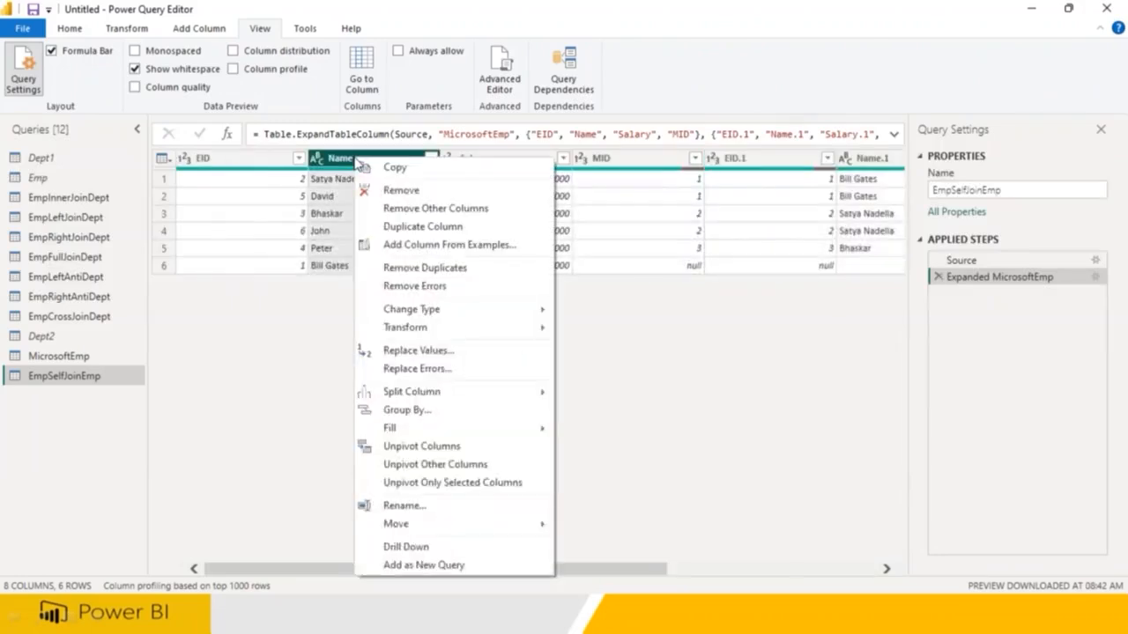
left_click(870, 159)
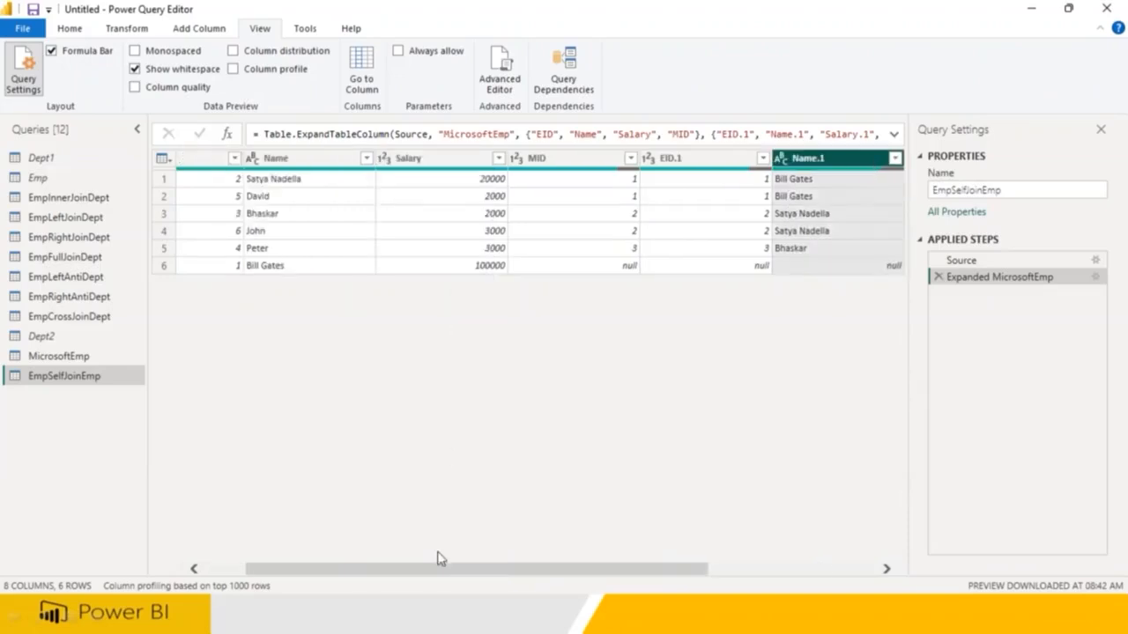
left_click_drag(407, 572, 363, 571)
left_click_drag(866, 168, 432, 172)
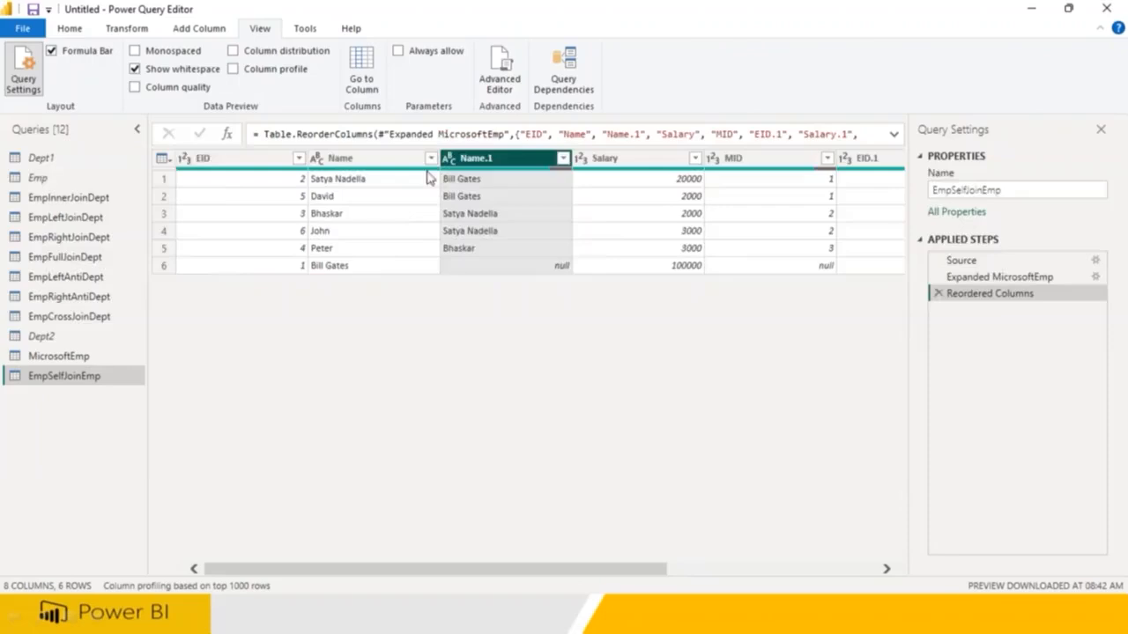
Keep only the EID, Name and Name.1 columns and remove all other columns
left_click(251, 160)
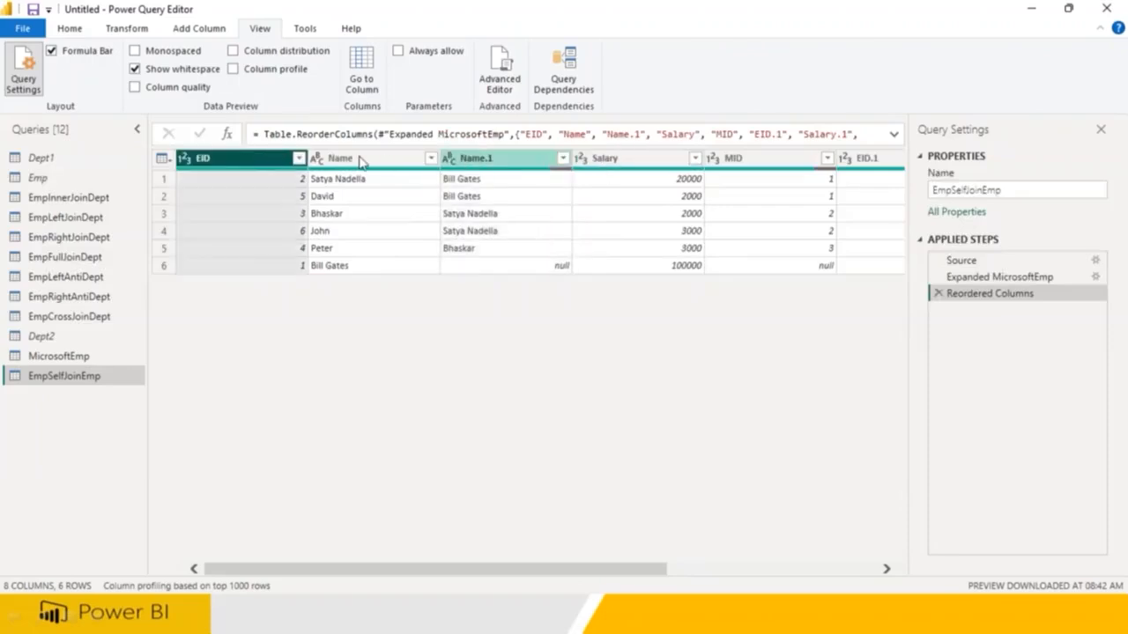
left_click(491, 162, "shift")
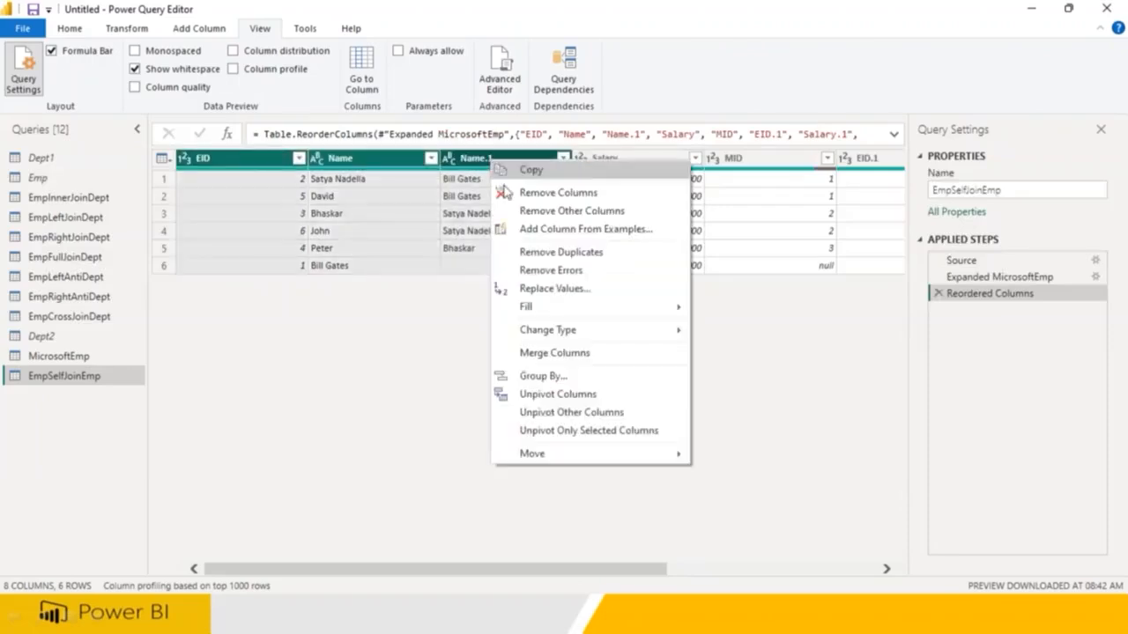
left_click(520, 209)
Rename the Name.1 column as BossName and the Name column as EmpNAme
double_click(490, 160)
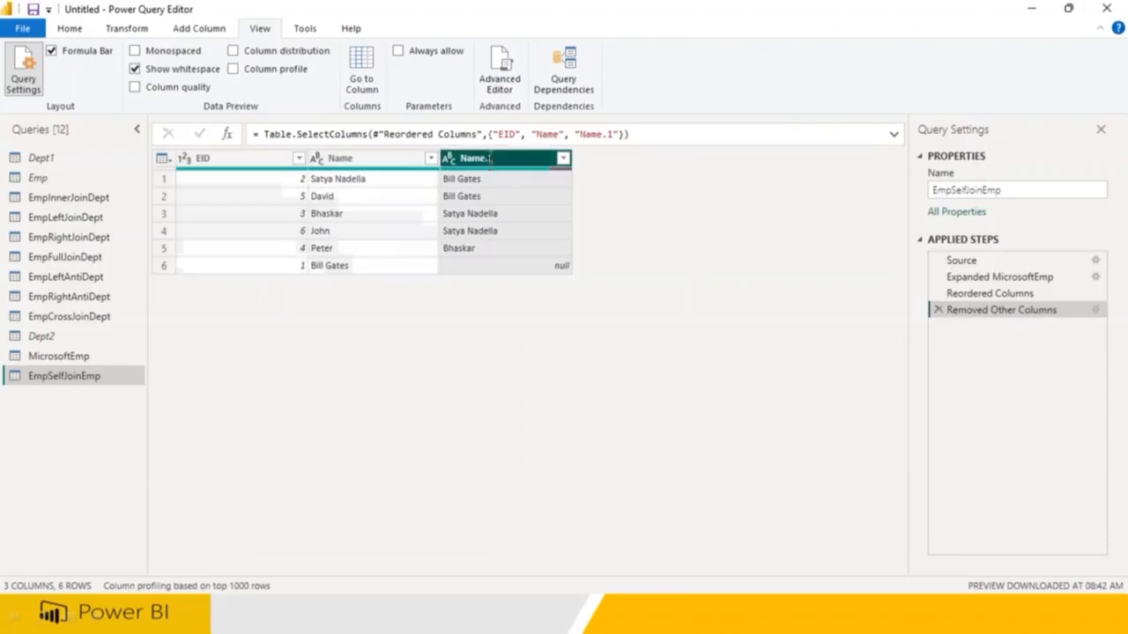
type("Boss")
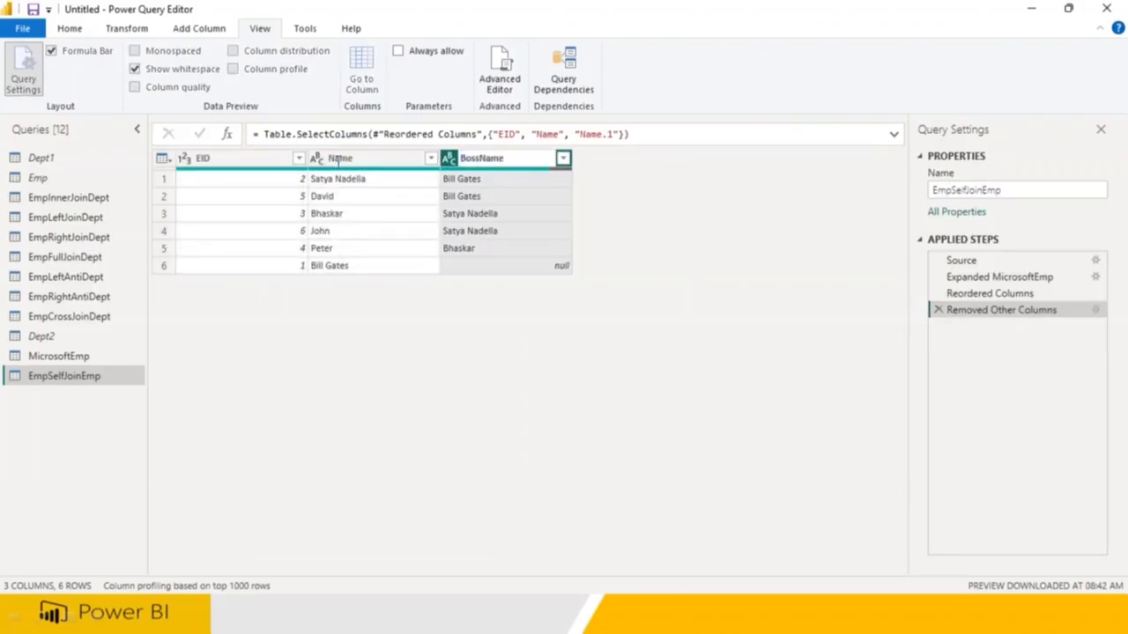
double_click(338, 158)
type("EmpNA")
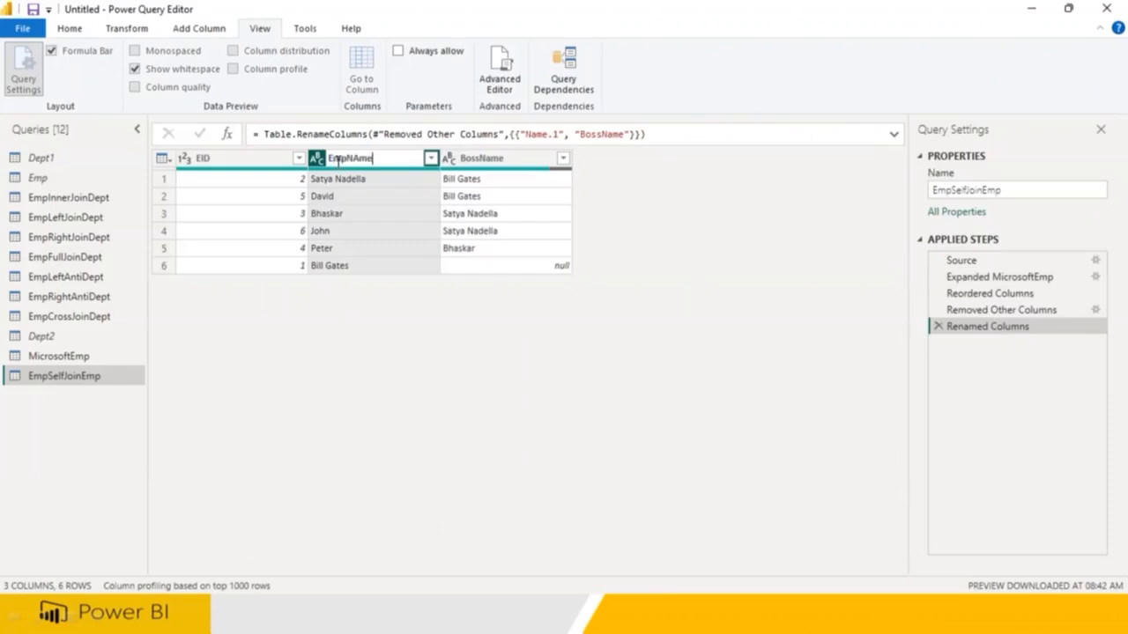
key("Return")
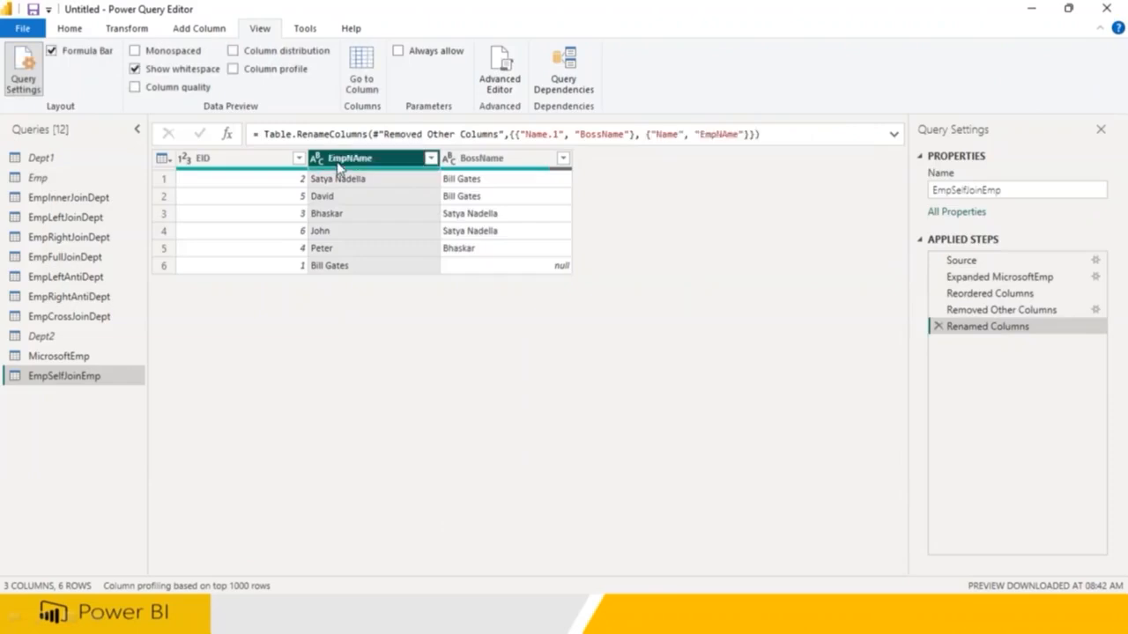
Sort the rows by EID in ascending order and correct the employee name column's heading to EmpName
left_click(299, 159)
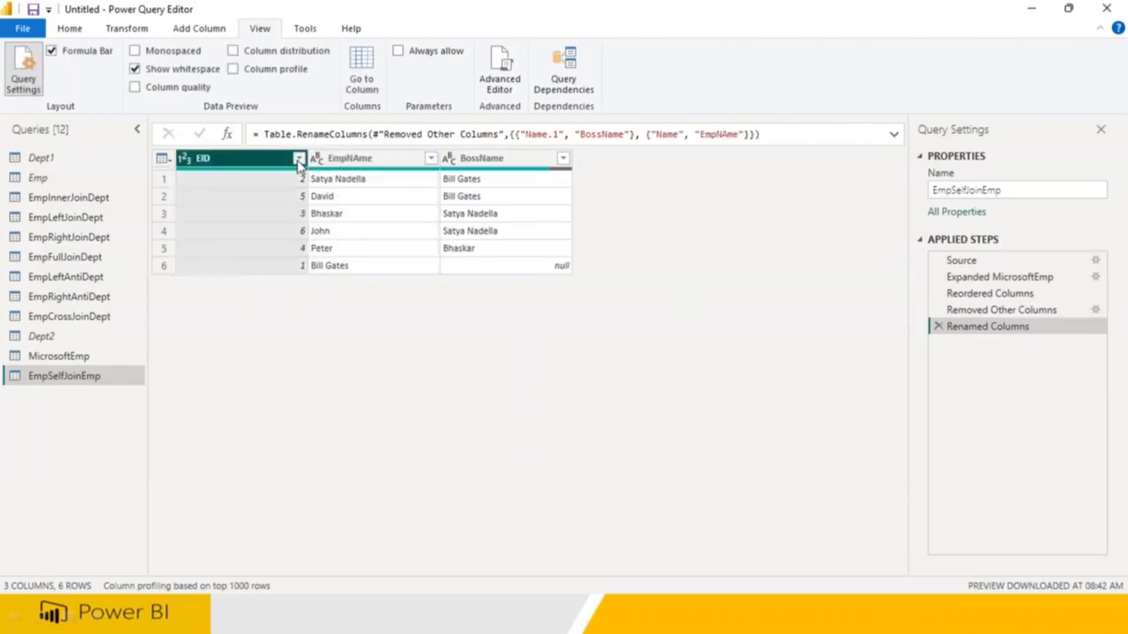
left_click(102, 179)
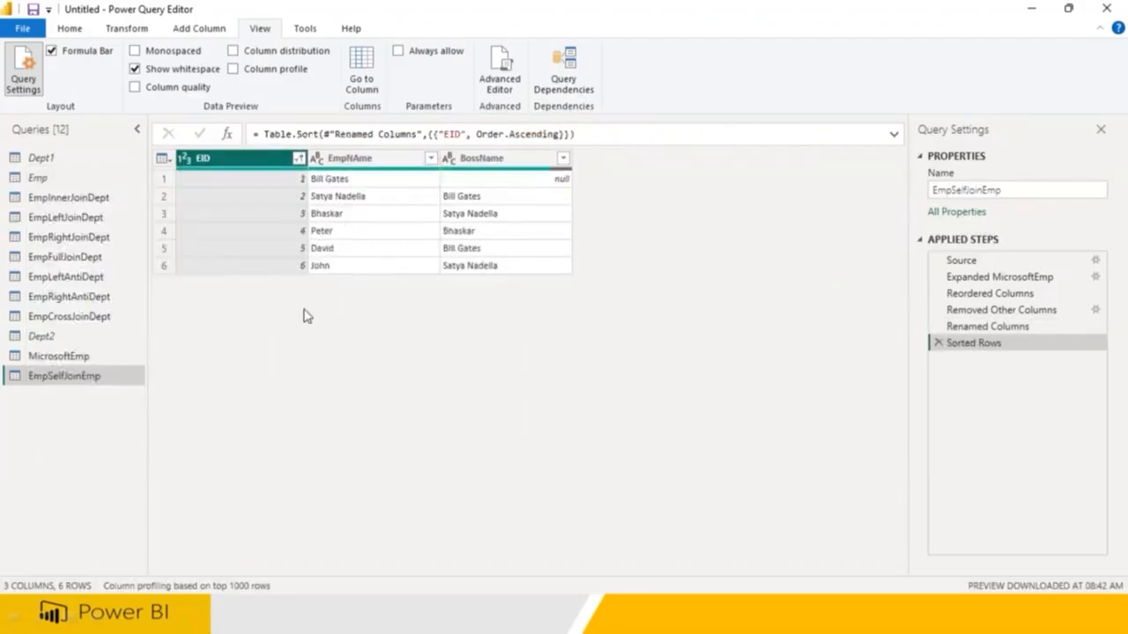
double_click(382, 160)
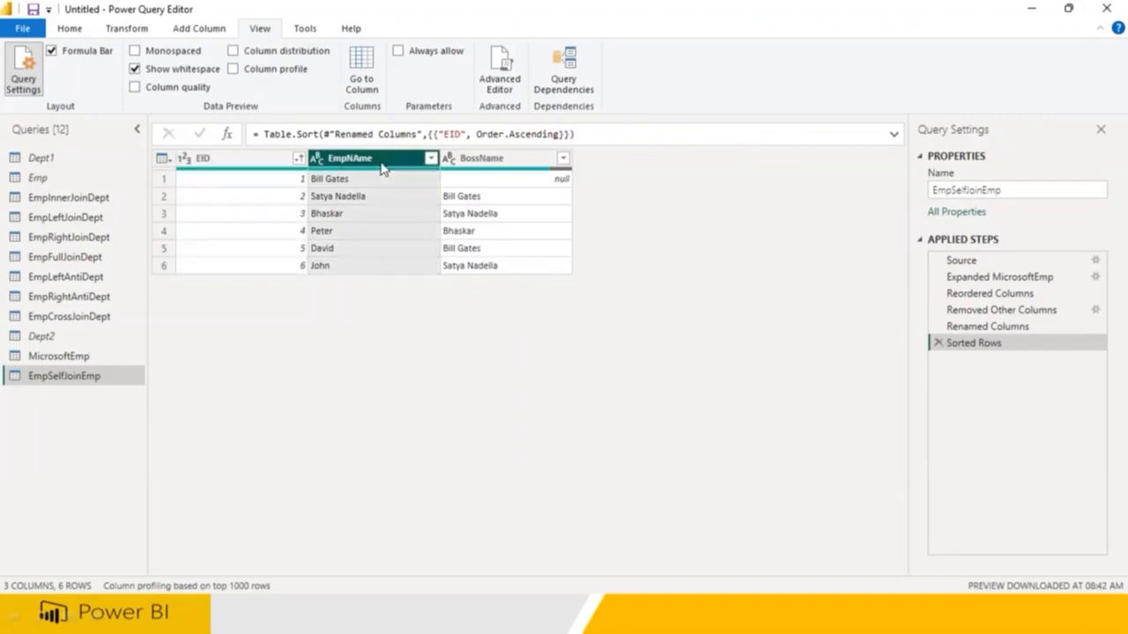
key("Left")
key("Right")
key("Right")
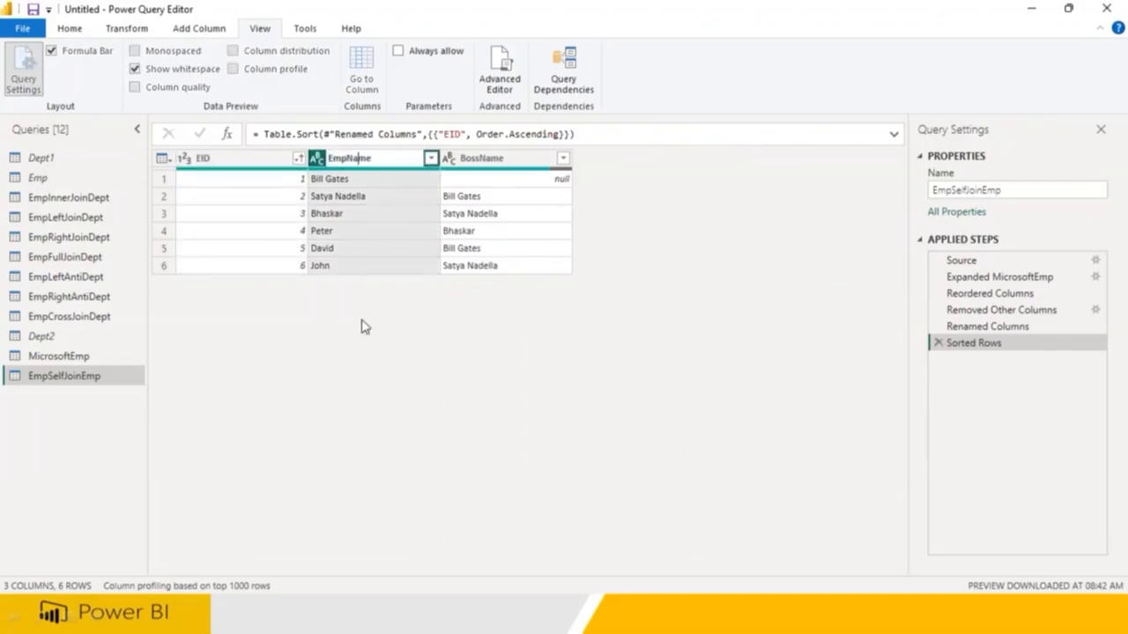
key("Return")
Disable loading of the MicrosoftEmp query
left_click(69, 28)
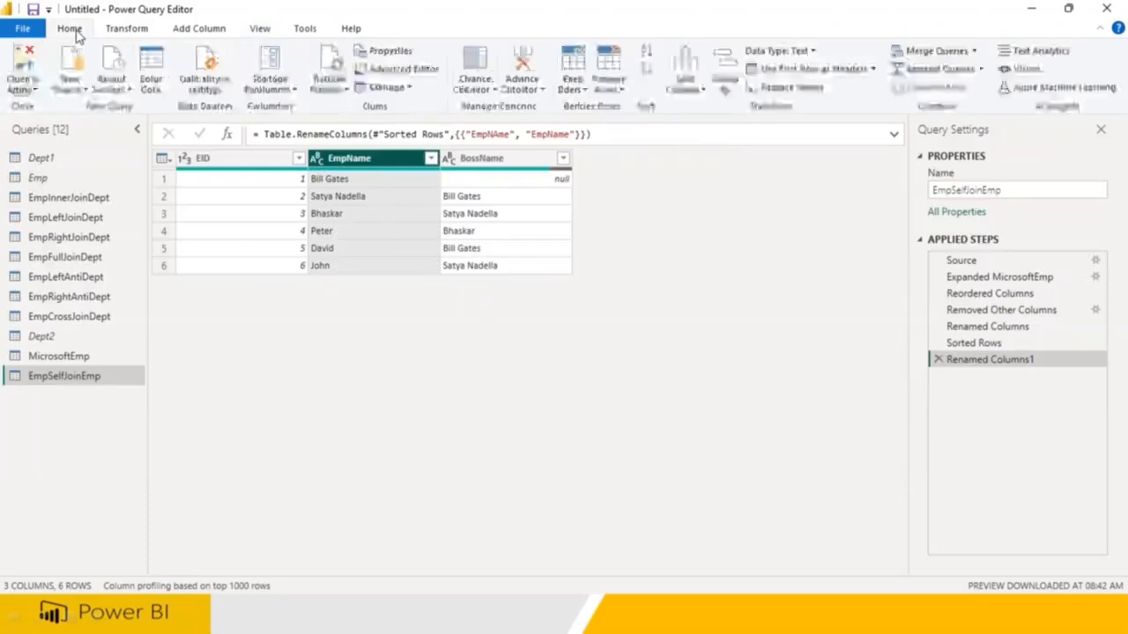
left_click(79, 359)
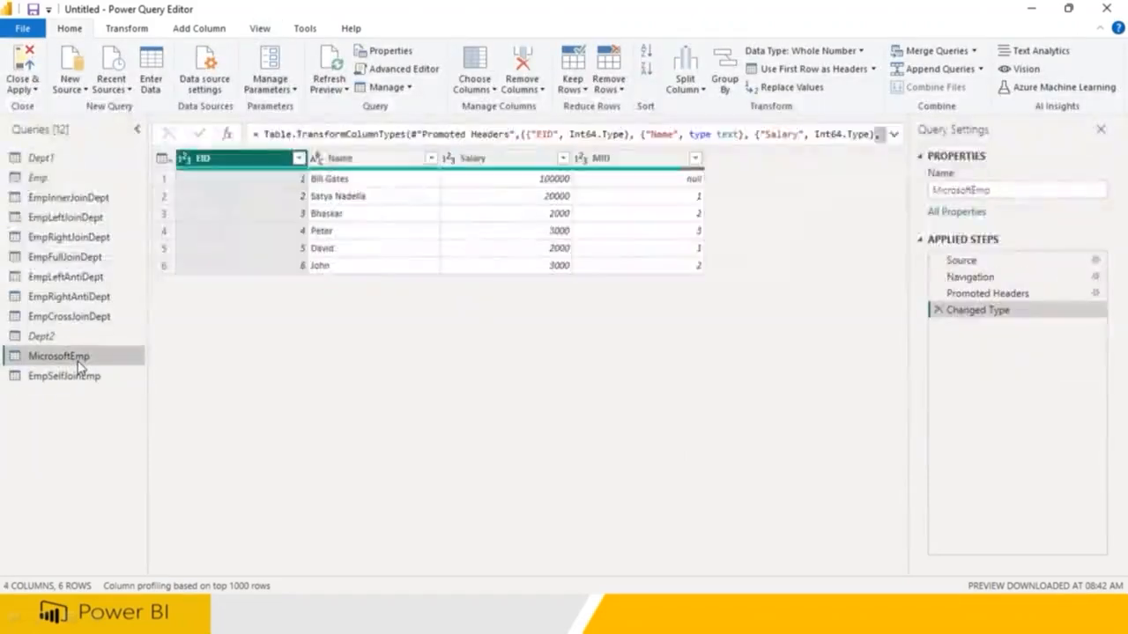
right_click(80, 365)
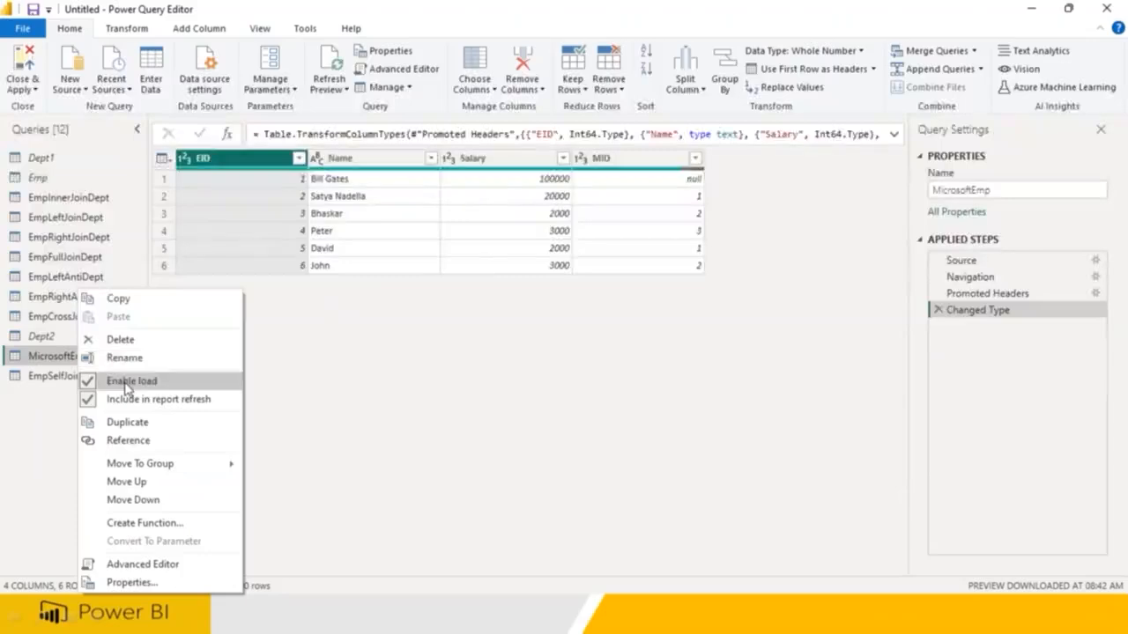
left_click(123, 383)
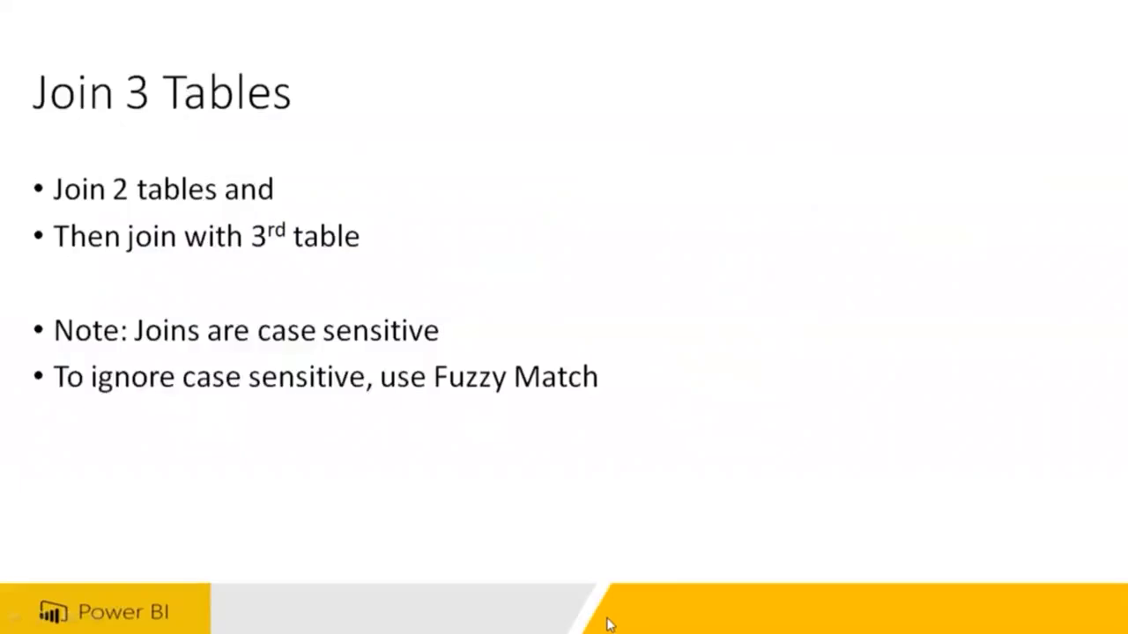
Switch to Power BI Desktop and shrink the Sum of Salary by DeptName chart to about half its width
key("super")
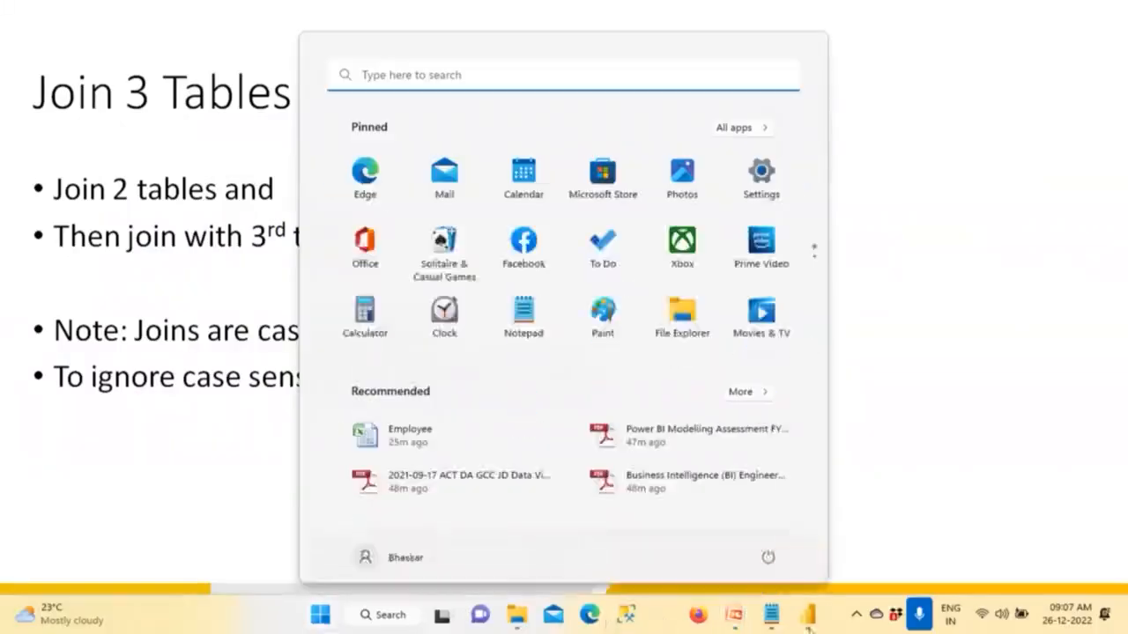
left_click(815, 625)
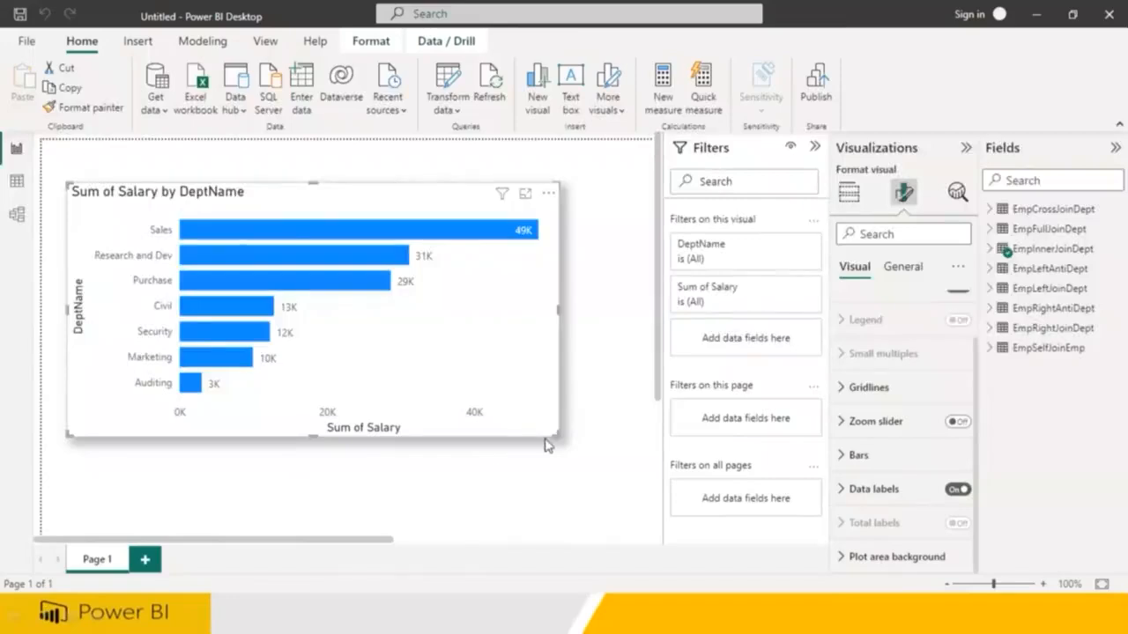
left_click_drag(554, 436, 319, 387)
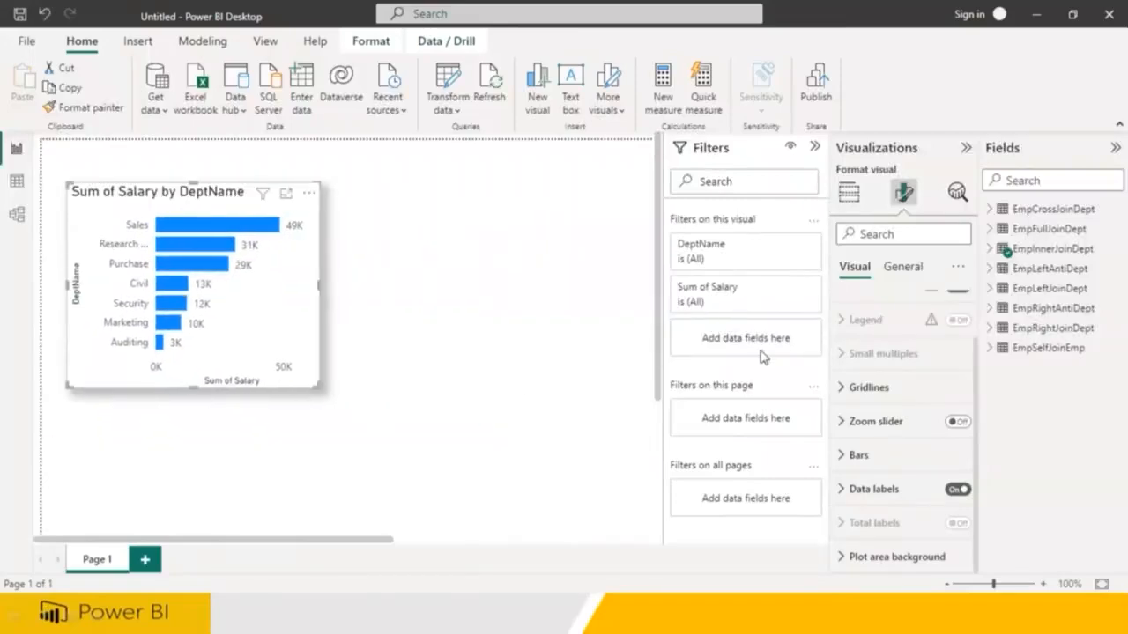
Add an empty table visual to the report page and place it to the right of the salary chart, level with it
left_click(849, 192)
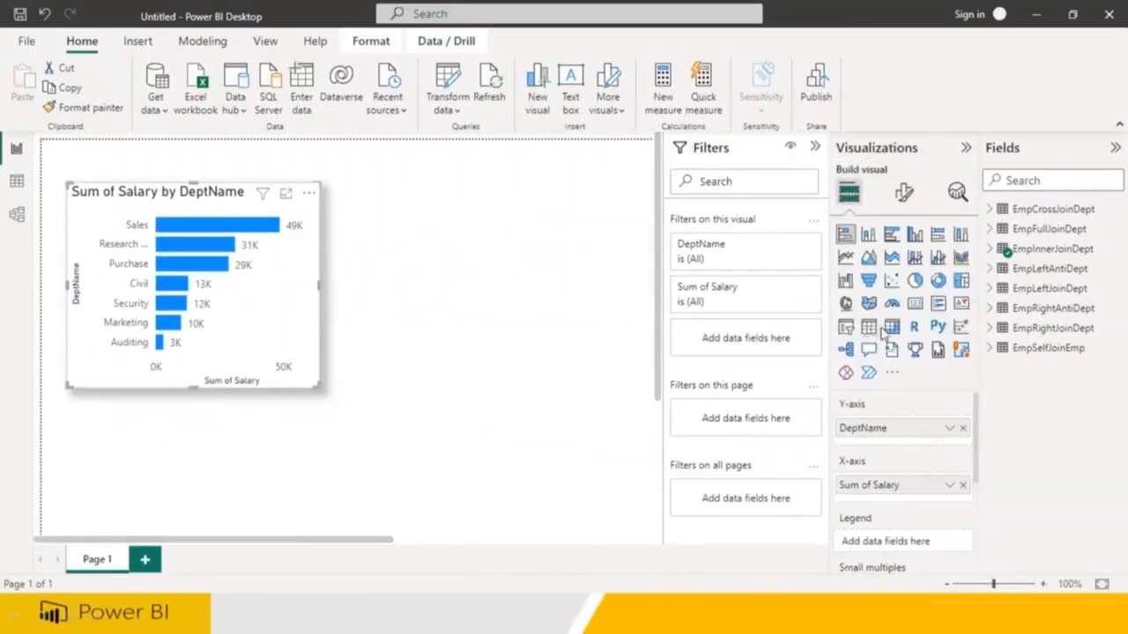
left_click(542, 300)
left_click(869, 330)
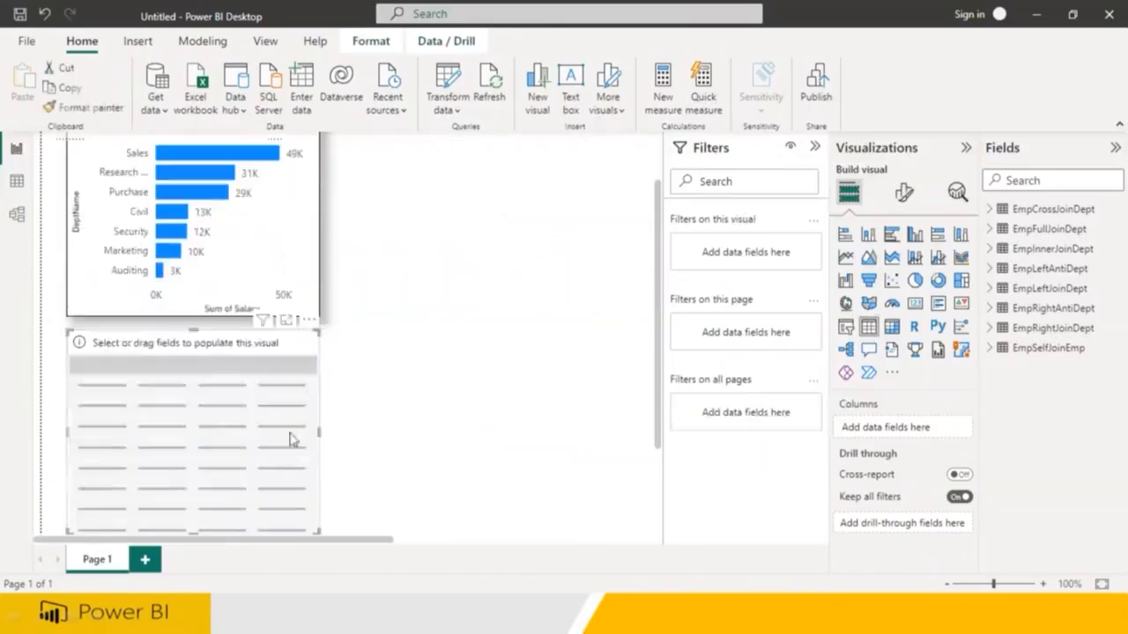
left_click_drag(254, 502, 497, 297)
scroll(511, 401, "up", 2)
left_click_drag(511, 348, 549, 326)
Set the default summarization of the EID field in EmpSelfJoinEmp to Don't summarize
left_click(991, 349)
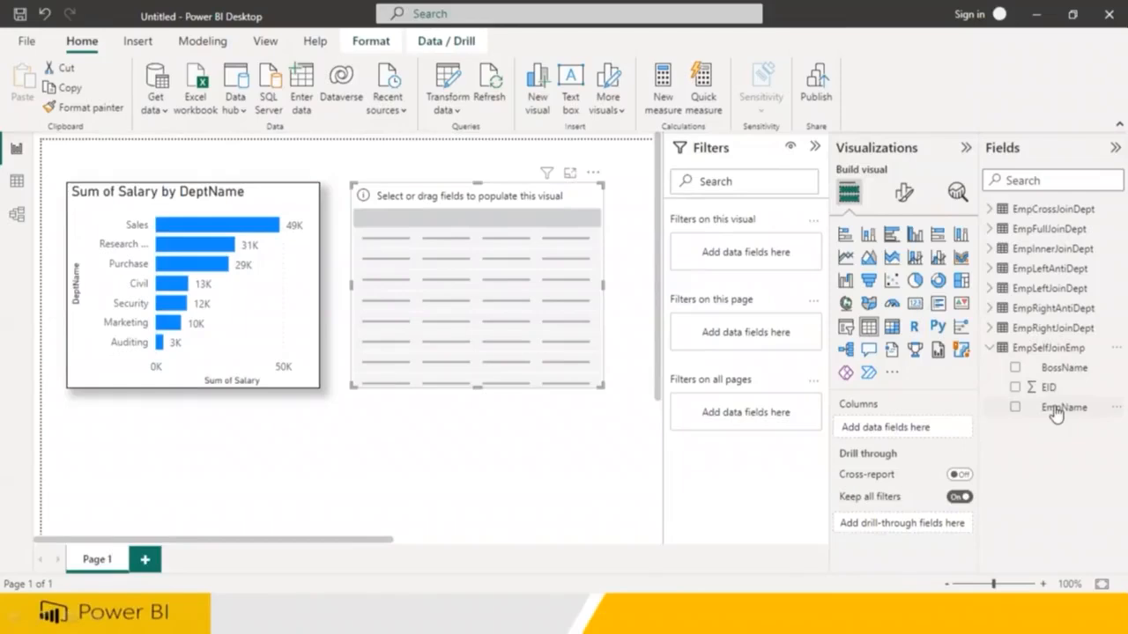
left_click(1047, 387)
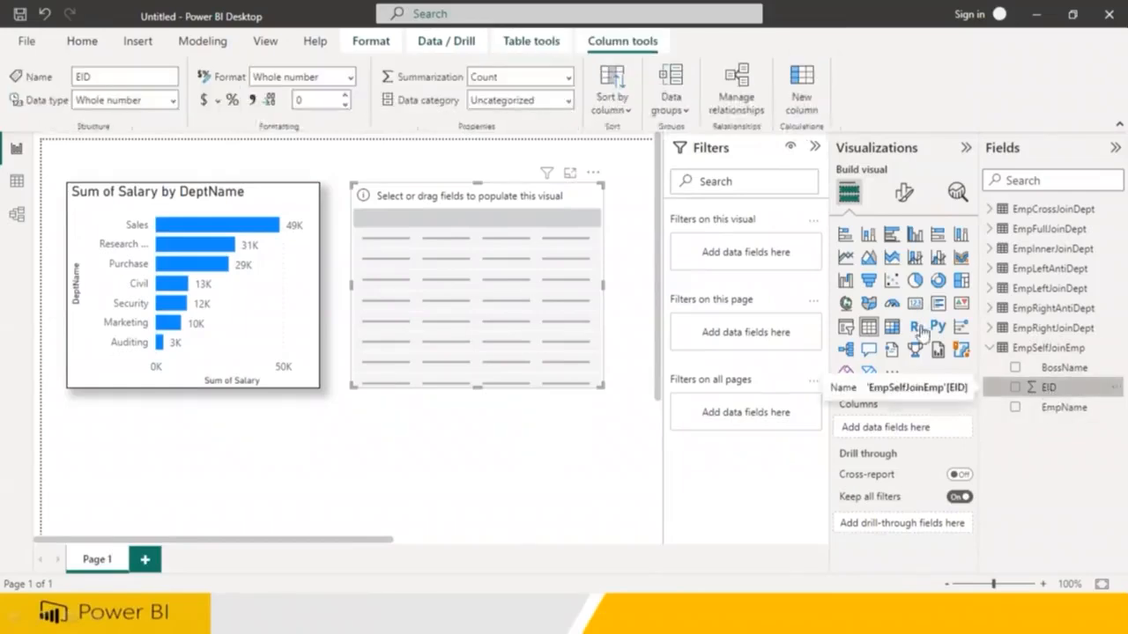
left_click(569, 77)
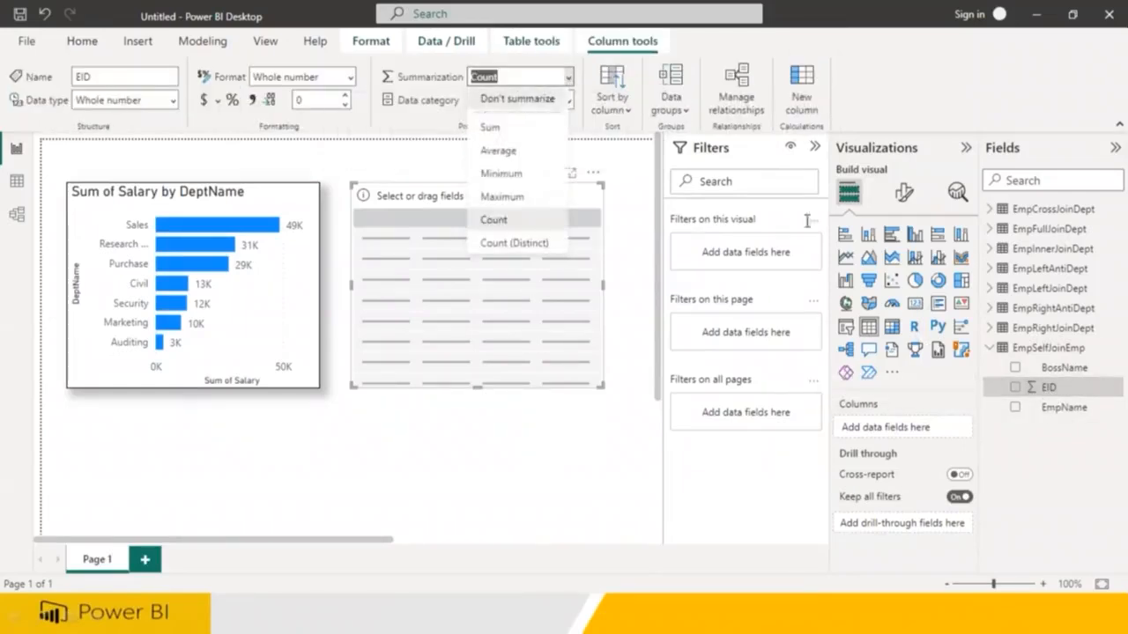
left_click(507, 219)
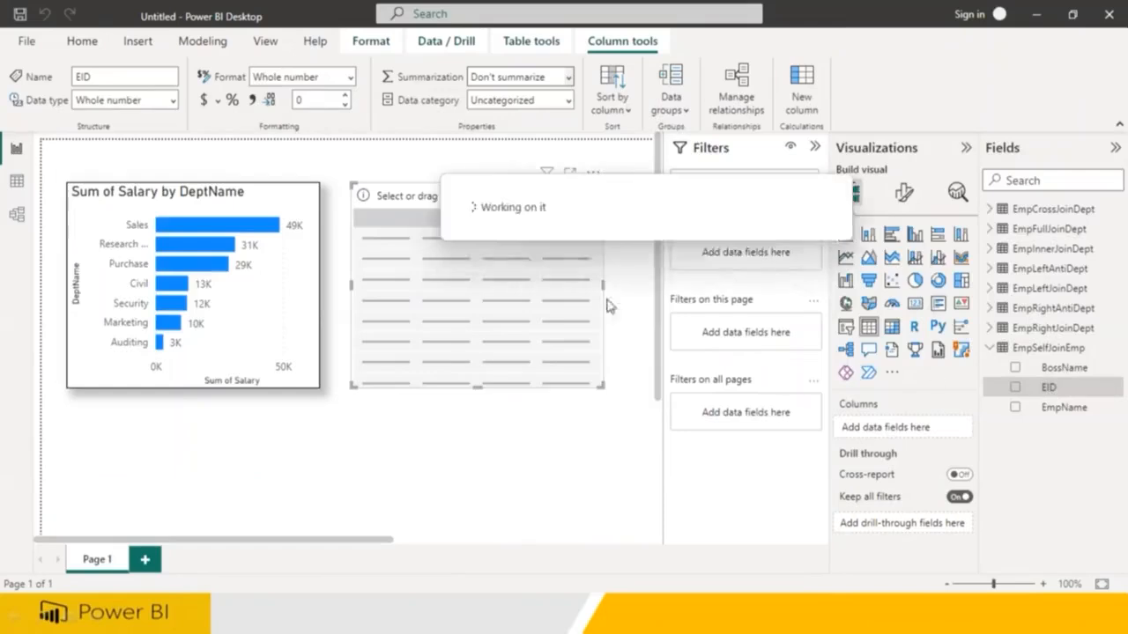
Fill the new table with the EID, EmpName and BossName columns, keeping BossName out of the drill-through fields
left_click(1048, 389)
left_click(1046, 410)
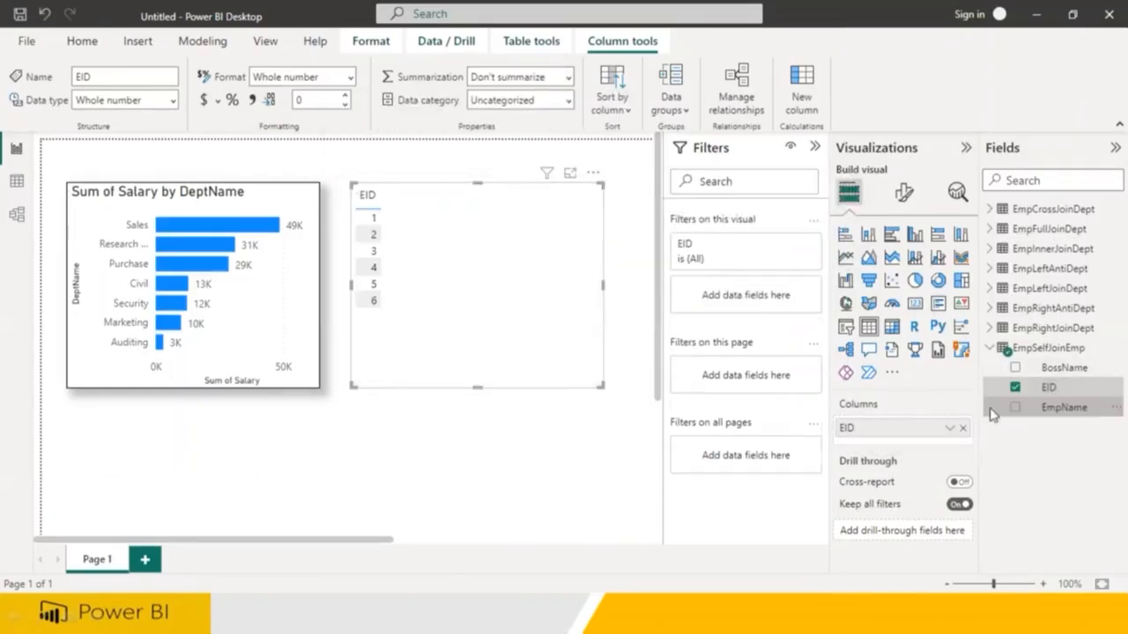
left_click_drag(1051, 385, 890, 551)
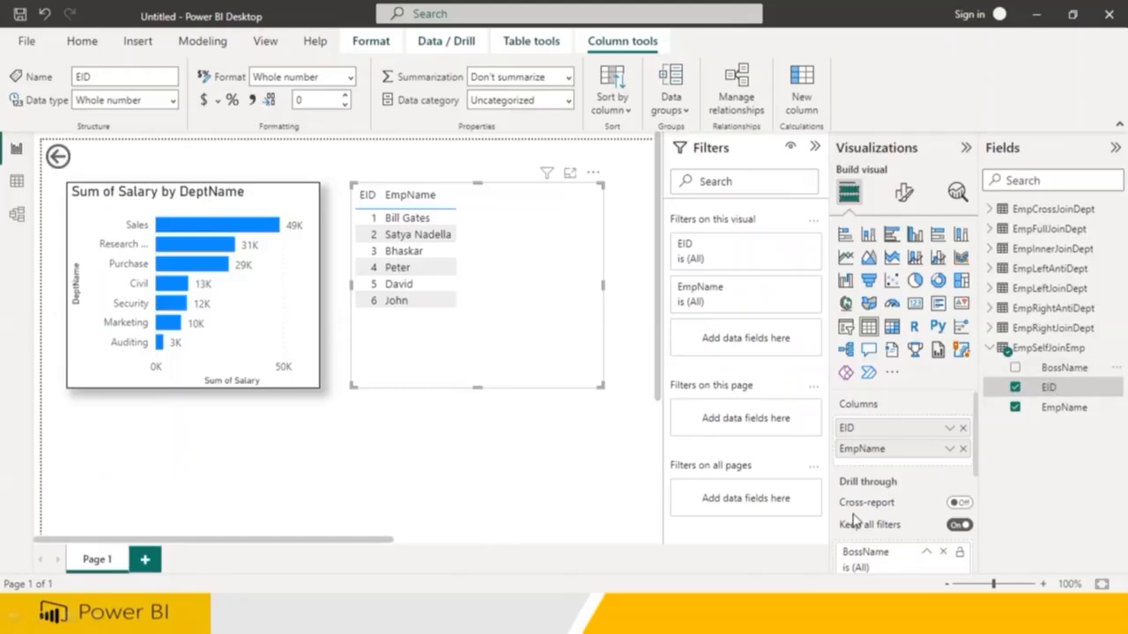
left_click(944, 551)
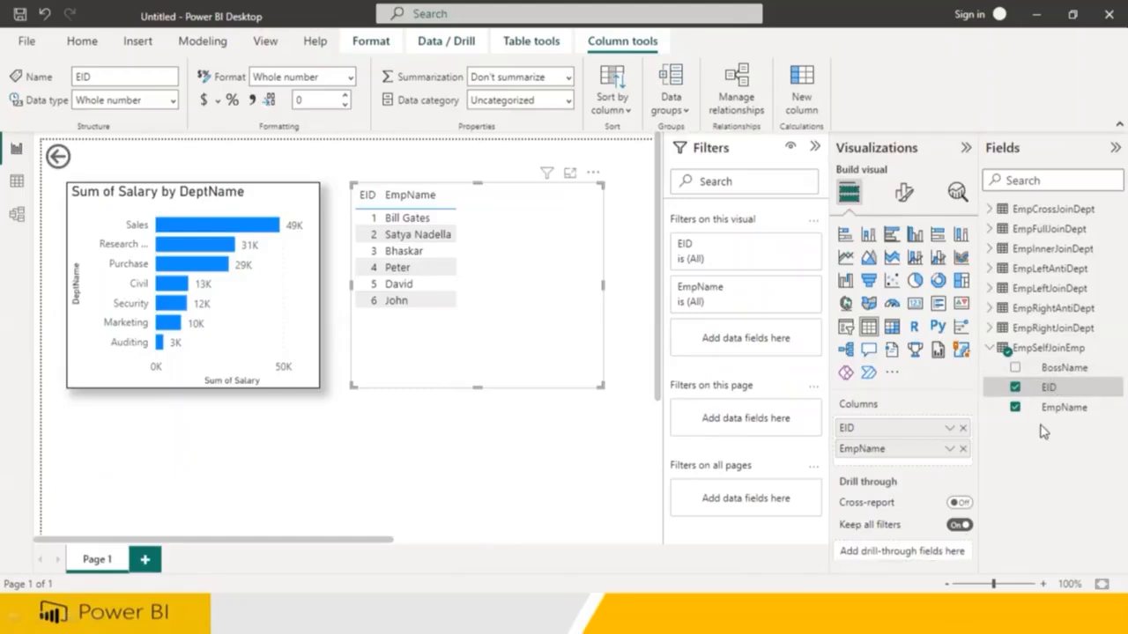
left_click(1015, 370)
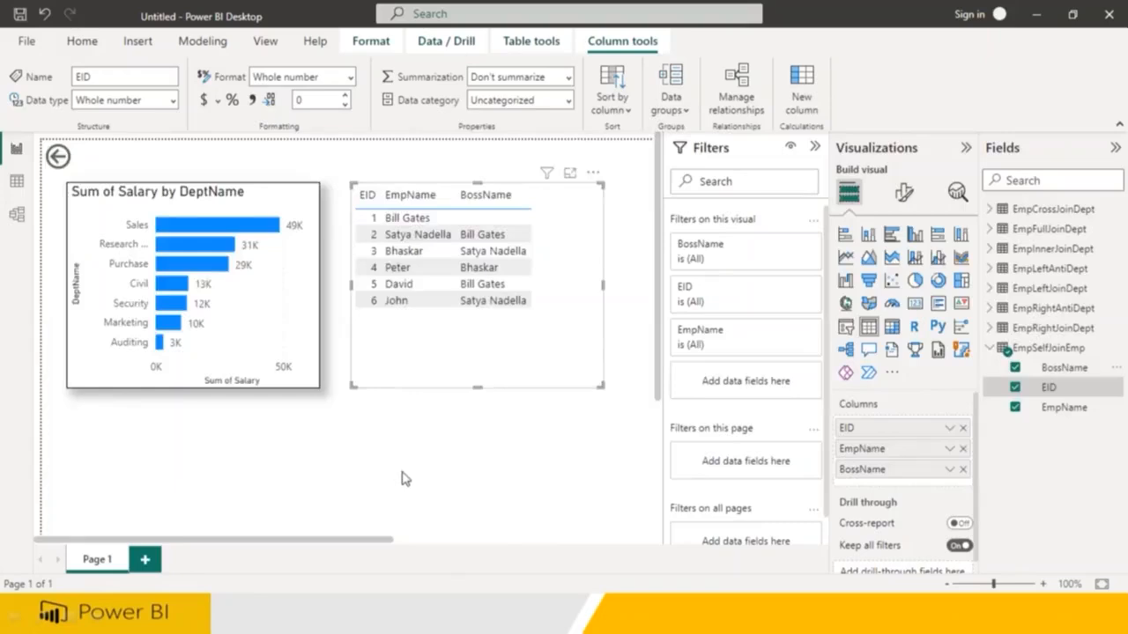
Collapse the Filters pane and delete the back button above the salary chart
scroll(401, 478, "up", 3)
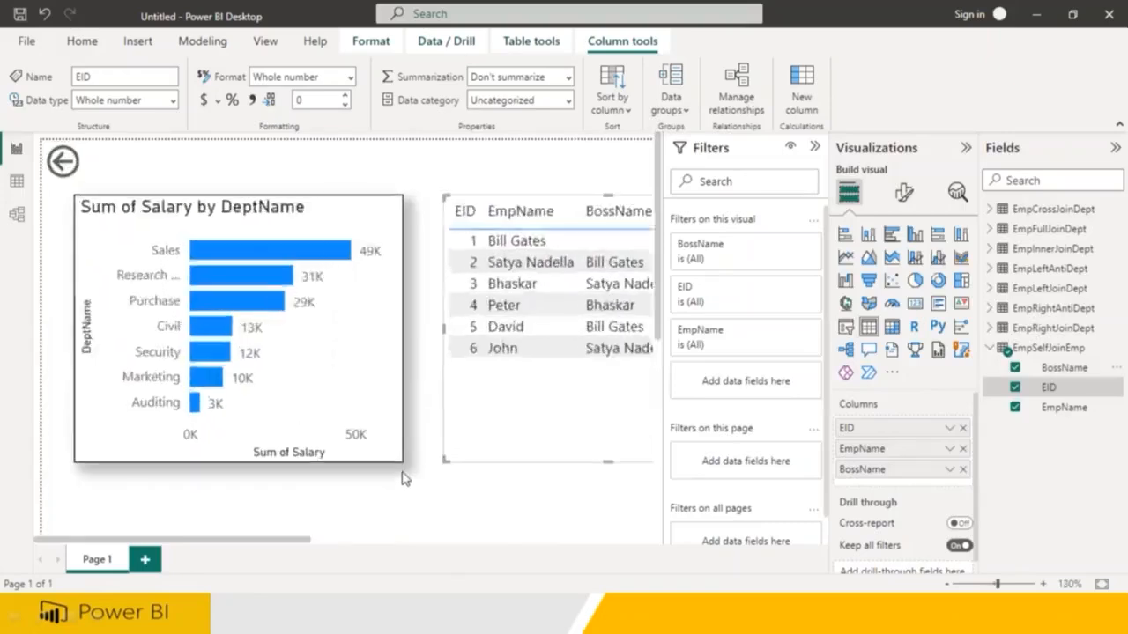
left_click(815, 147)
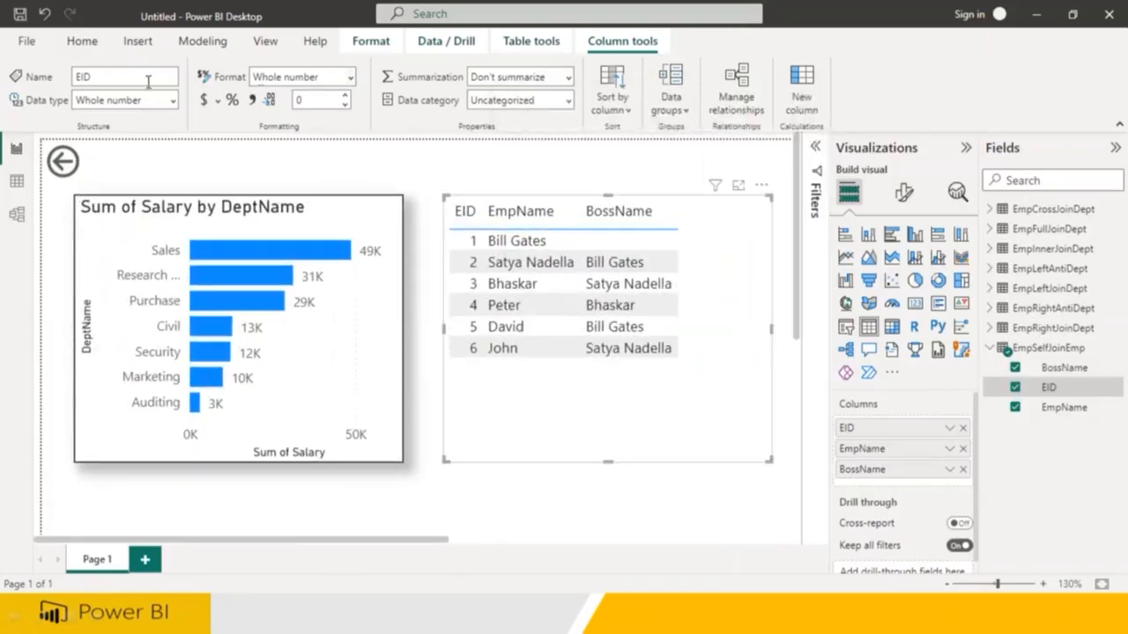
left_click(65, 164)
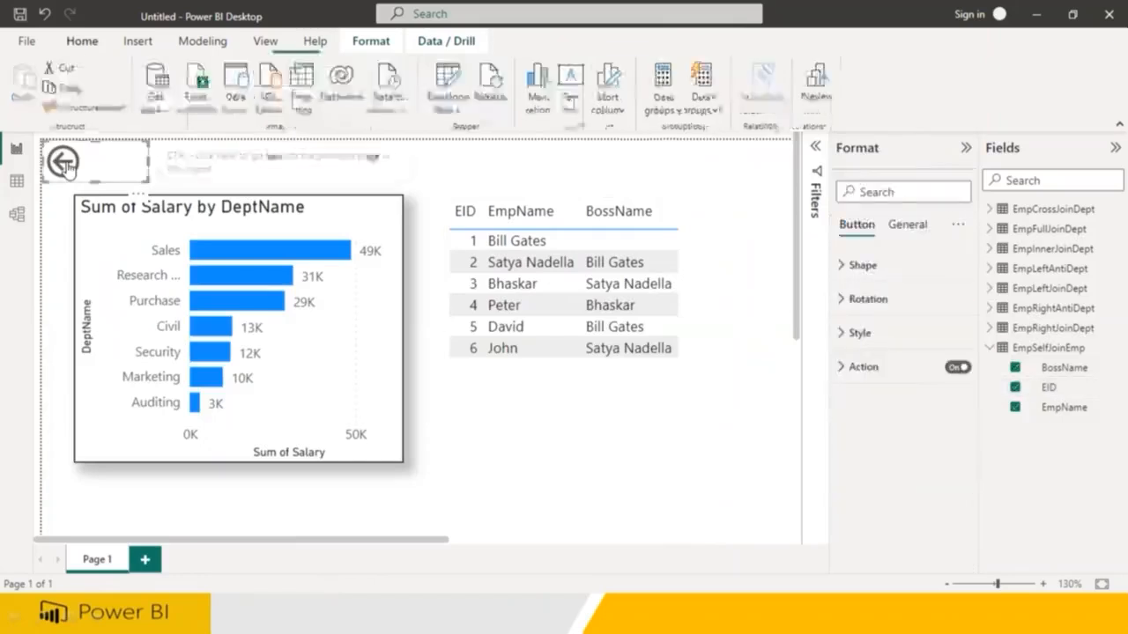
key("Delete")
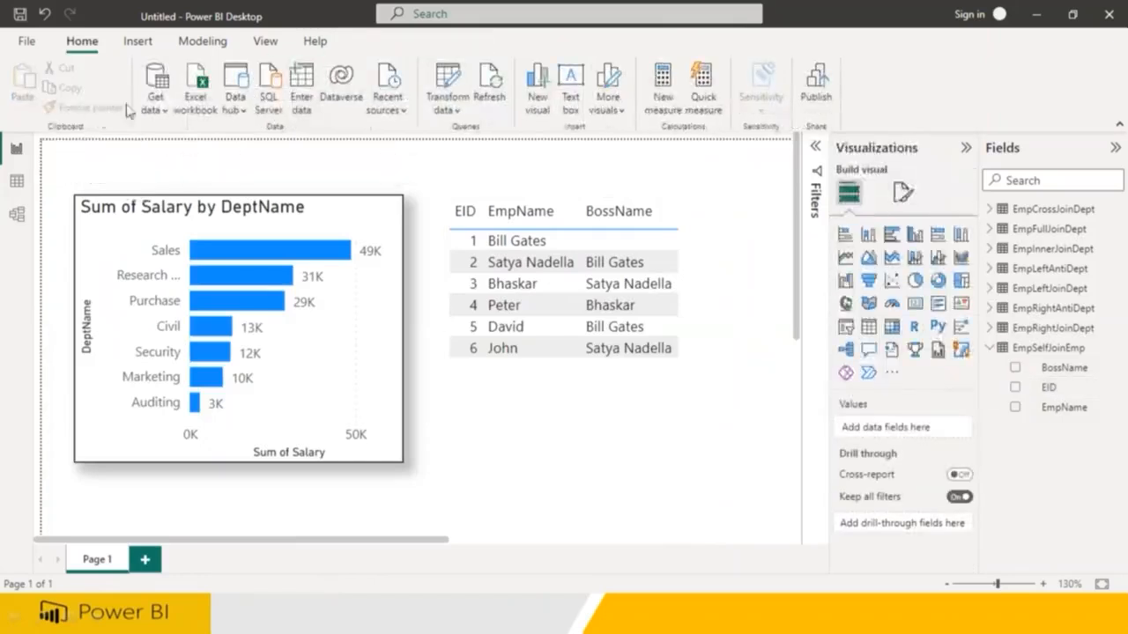
left_click(154, 201)
left_click(476, 393)
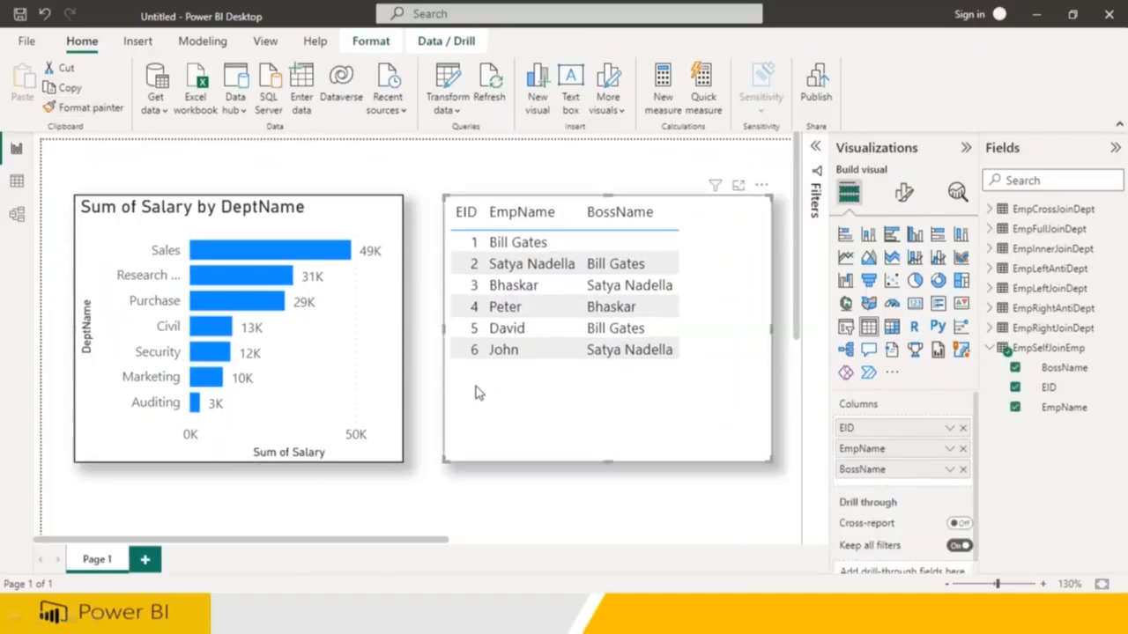
Open the Power Query Editor to review the query list and the Dept1 query's load option, and return to the slide show
left_click(451, 110)
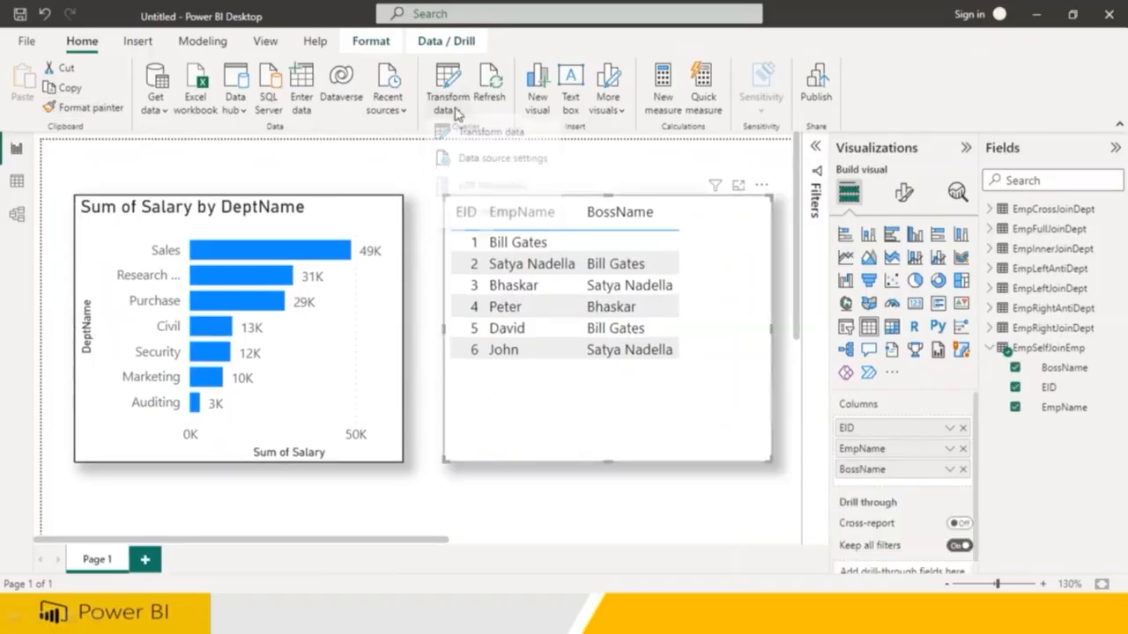
left_click(461, 141)
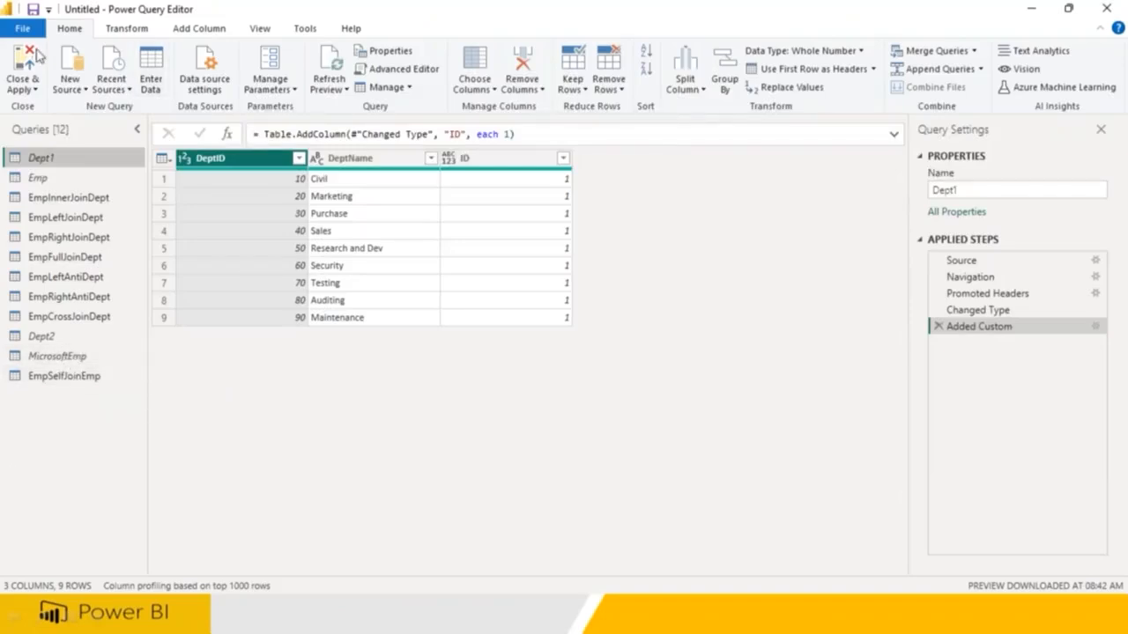
right_click(51, 166)
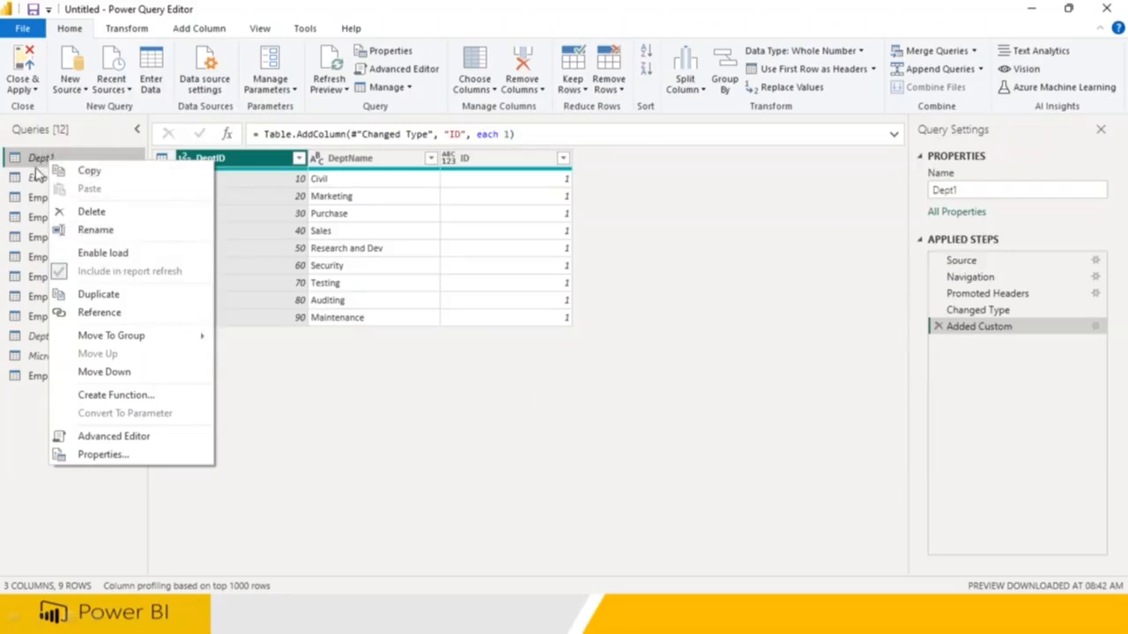
left_click(24, 436)
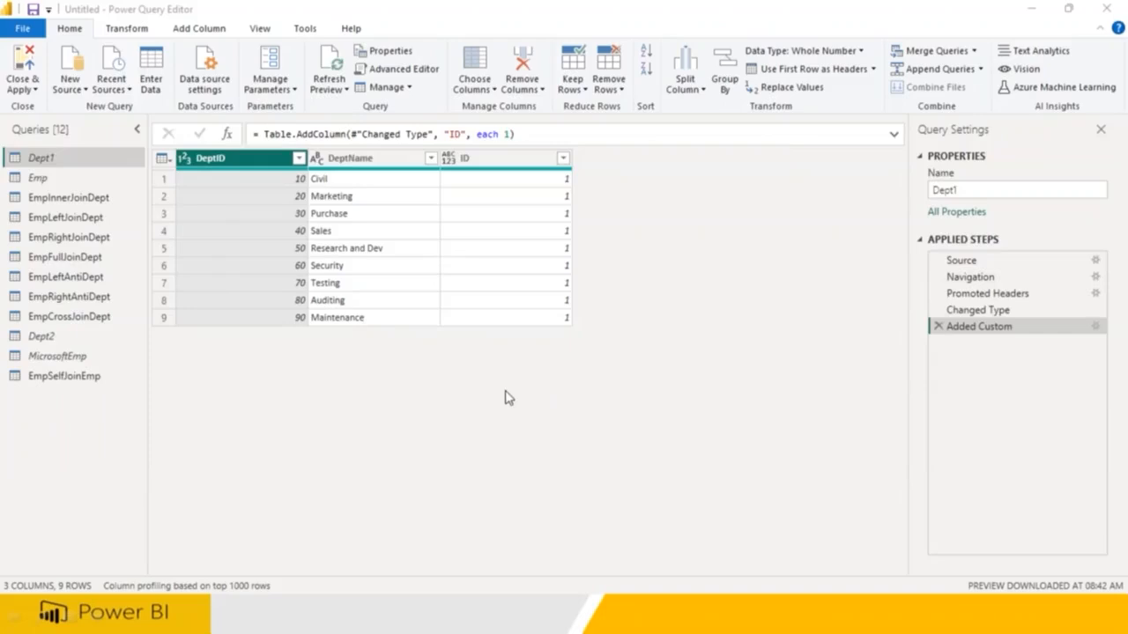
left_click(506, 617)
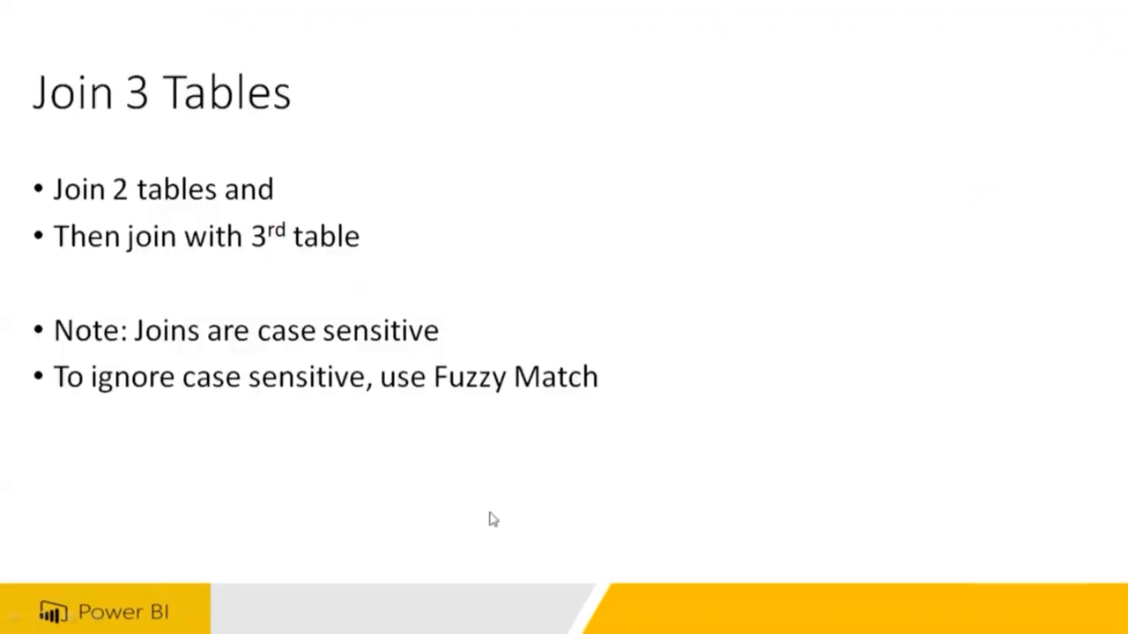